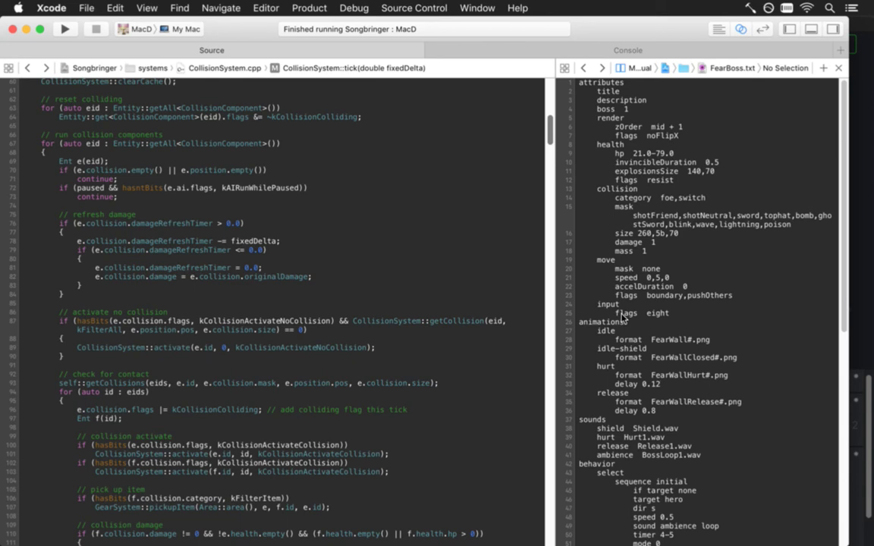
Look through the neighbouring game data files, including Saves.txt and FearGas.txt, and run the Songbringer build
key(ctrl+super+Right)
key(ctrl+super+Right)
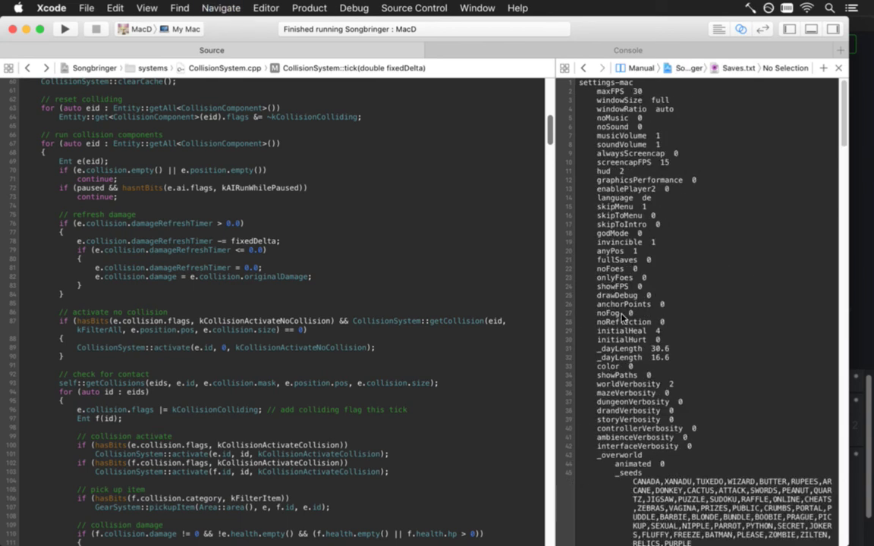
key(ctrl+super+Left)
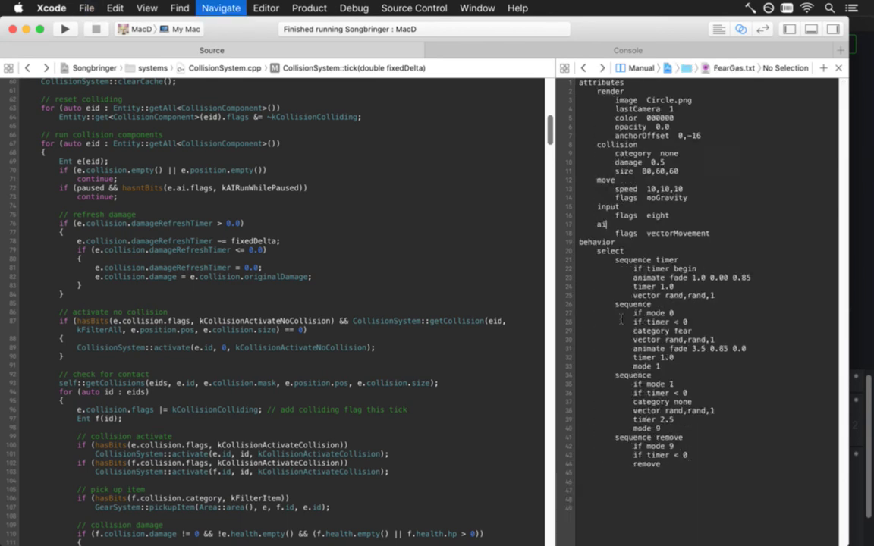
key(ctrl+super+Left)
key(ctrl+super+Left)
key(super+r)
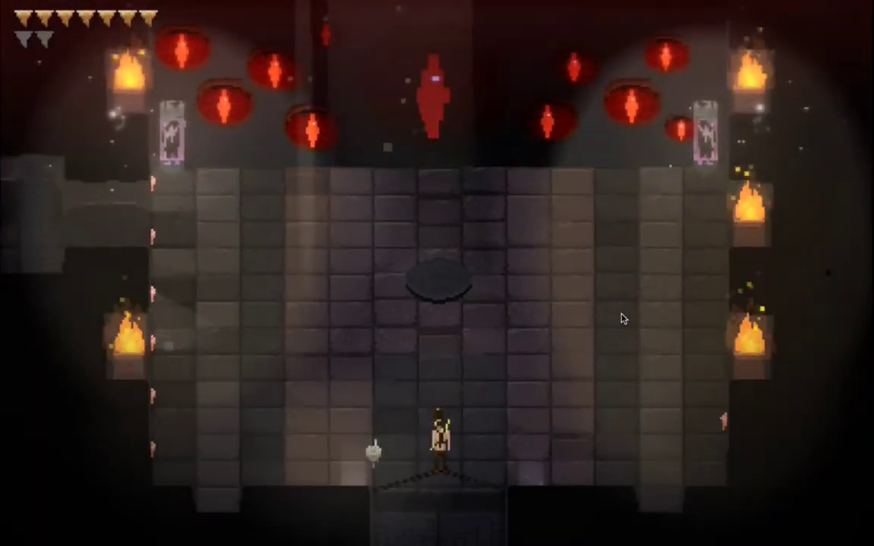
Playtest the boss room by moving the hero around the arena and attacking, and return to the code
key(w)
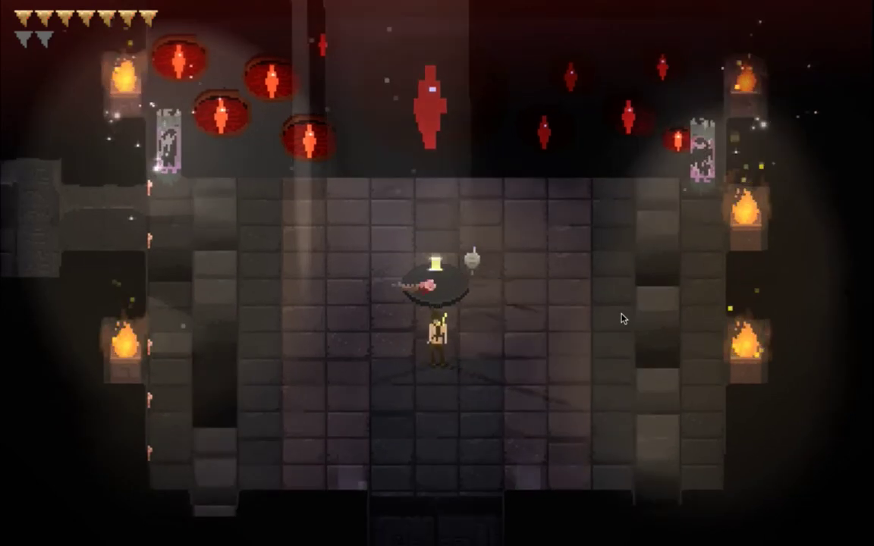
key(s)
key(a)
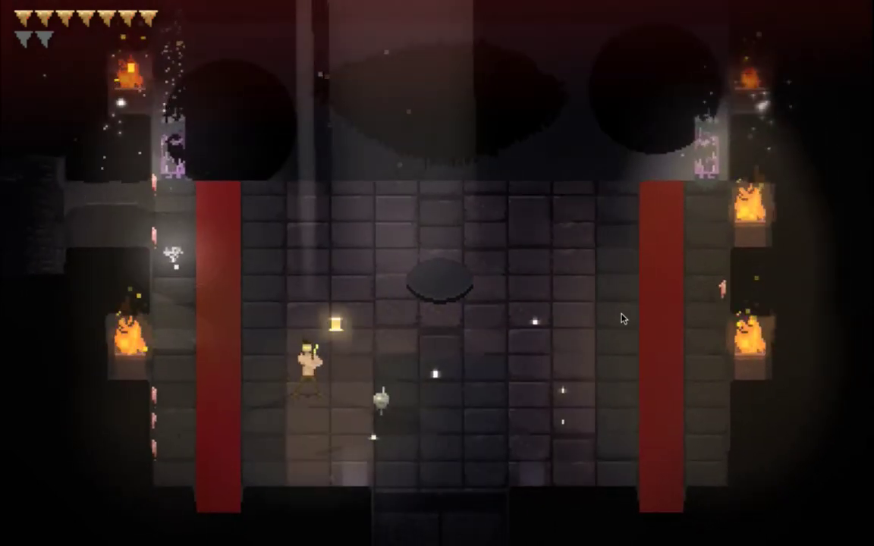
key(space)
key(d)
key(w)
key(a)
key(s)
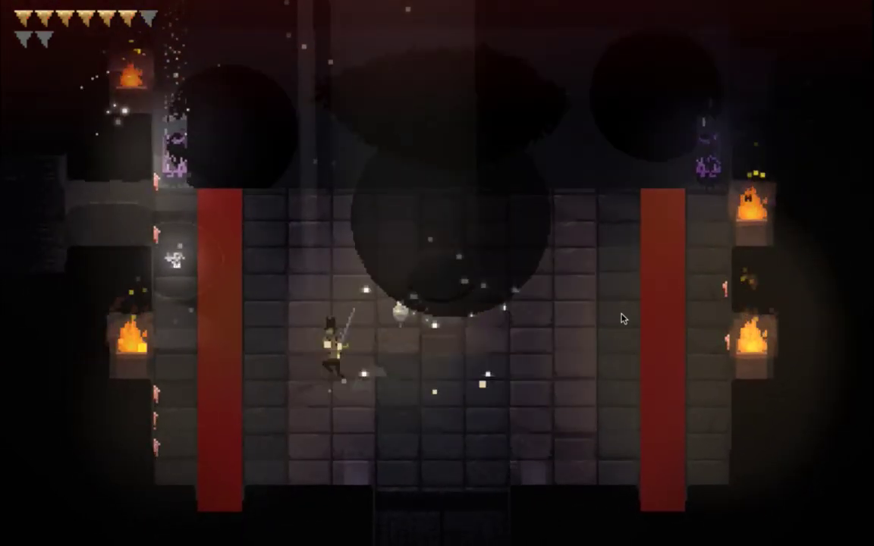
key(d)
key(w)
key(a)
key(d)
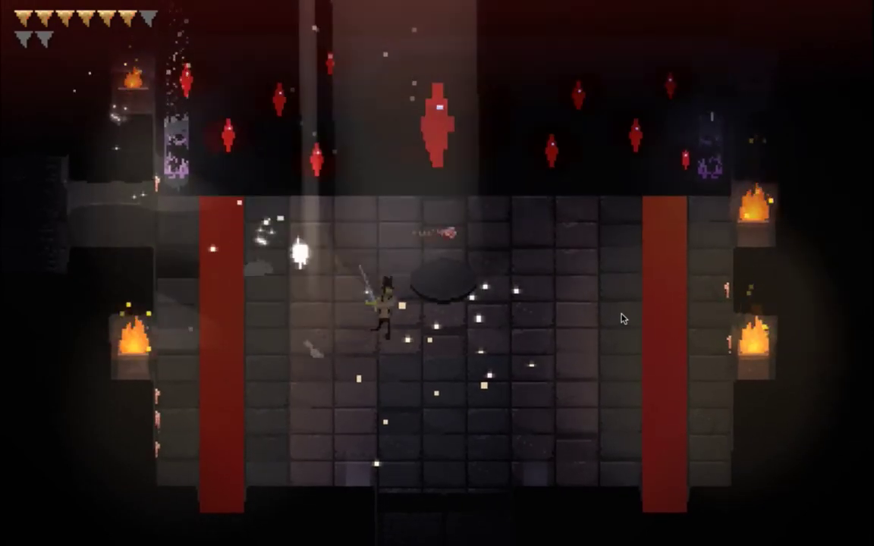
key(j)
key(j)
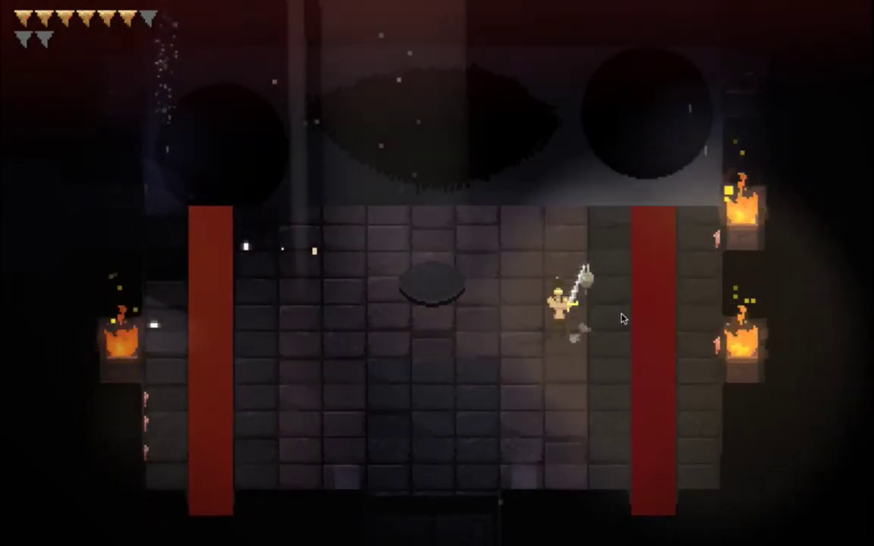
key(s)
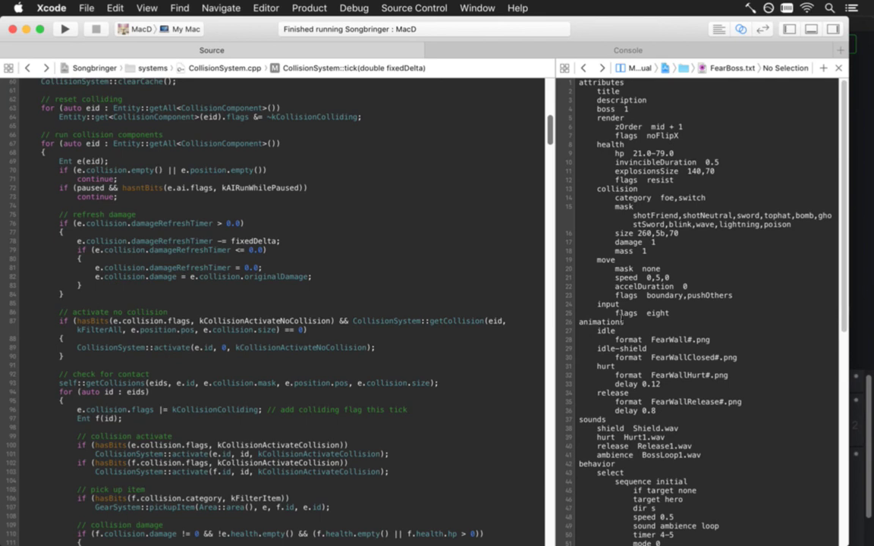
Switch to Photoshop, where the recoloured eye wall animation is open
key(super+Tab)
key(super+Tab)
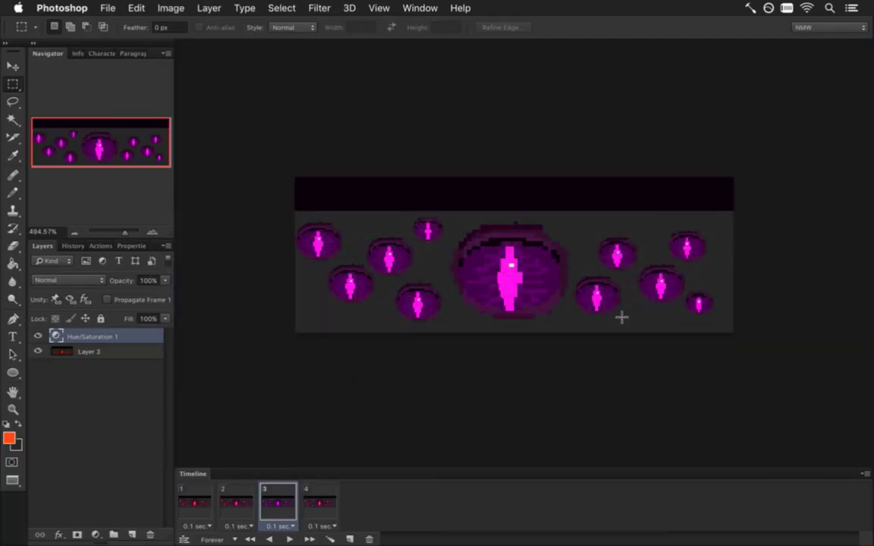
Look over FearWall.psd and the list of recent files, and return to the FearWallHurt.psd document
click(429, 7)
scroll(455, 455, down, 1)
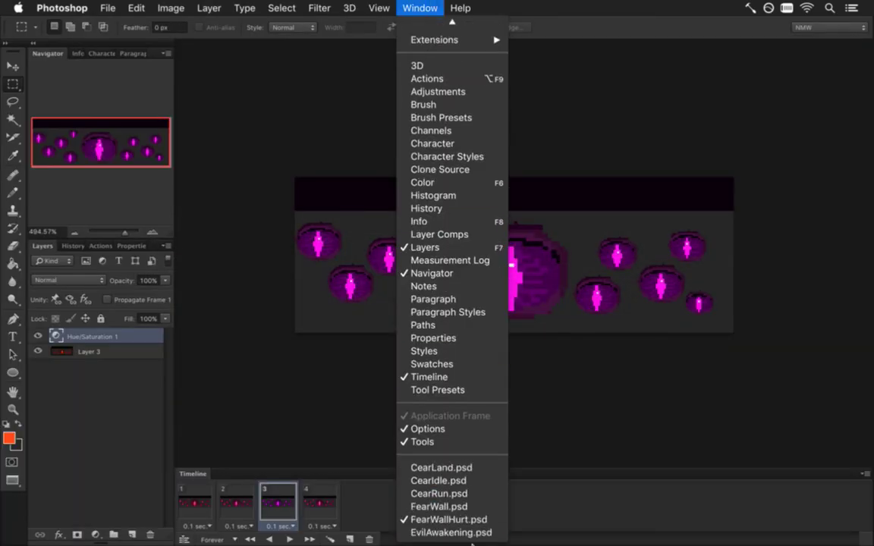
click(455, 507)
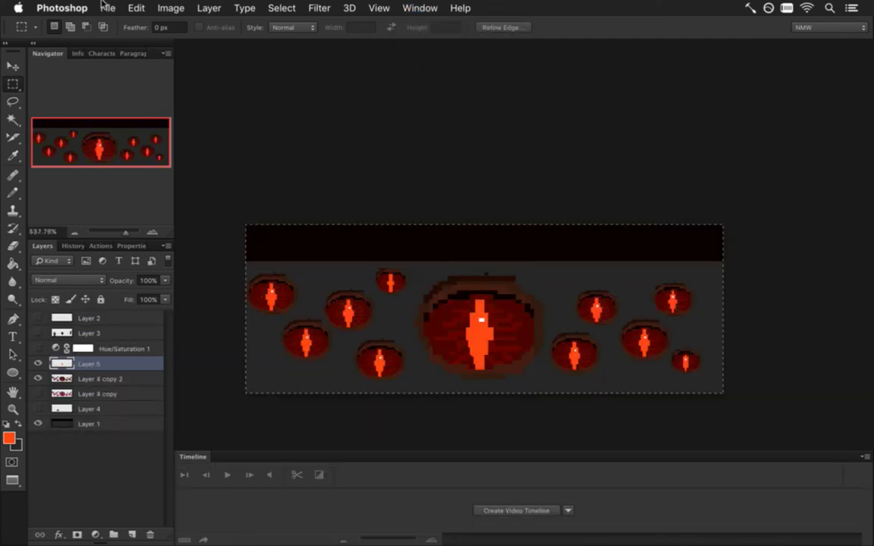
click(108, 8)
mouse_move(178, 90)
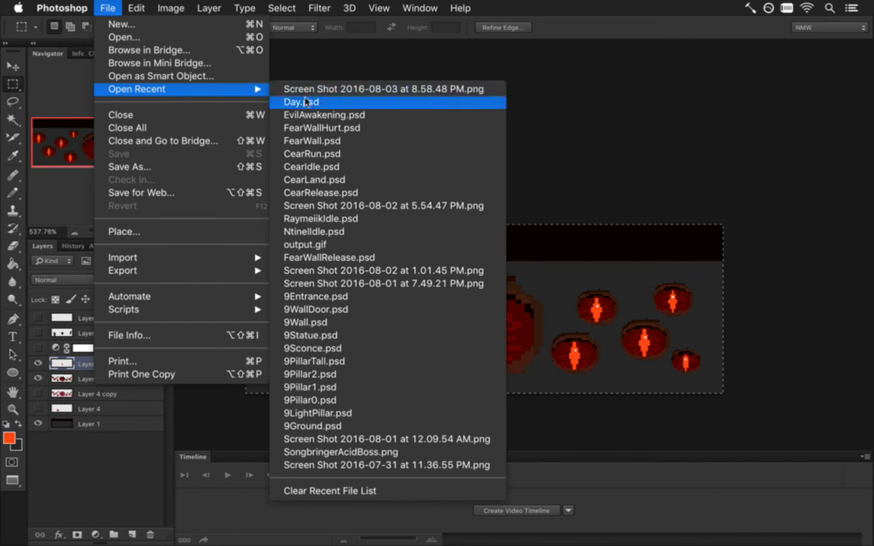
click(576, 179)
click(419, 8)
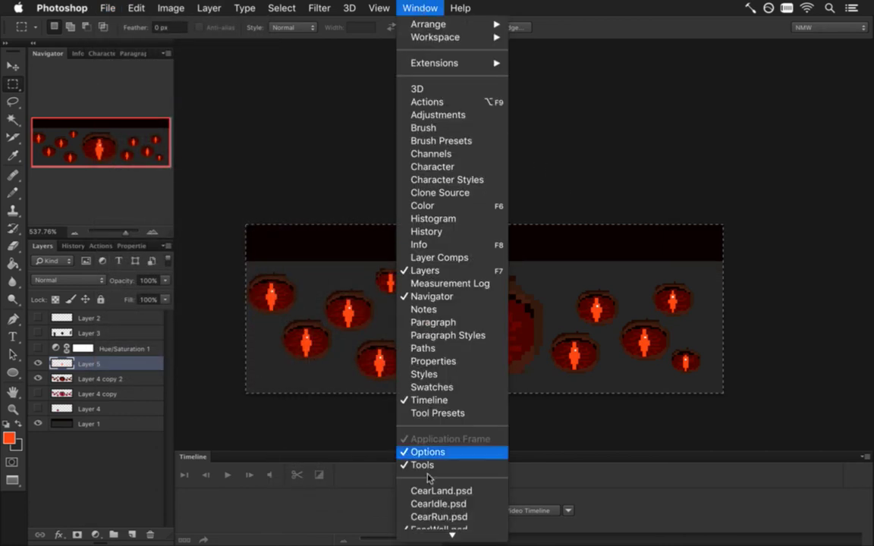
click(459, 522)
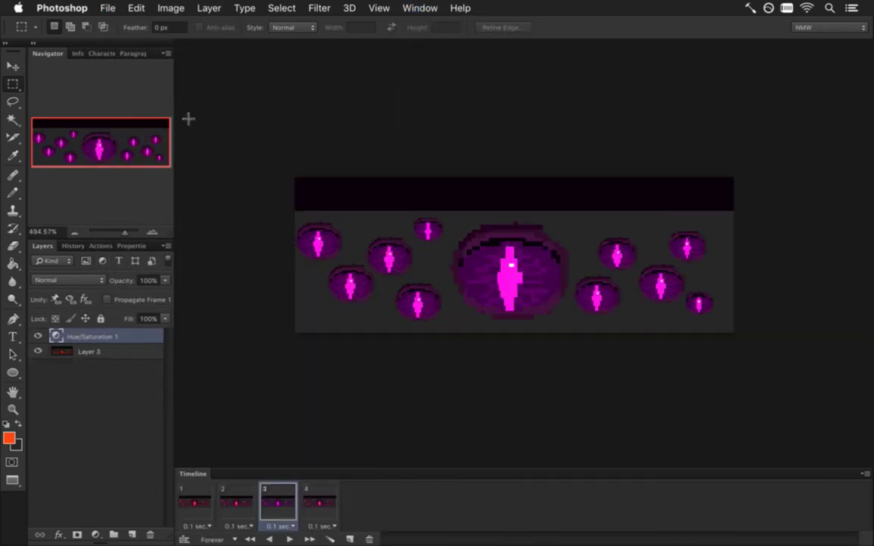
Save a copy of the FearWallHurt document as FearWallClose.psd in the Foes folder
click(117, 5)
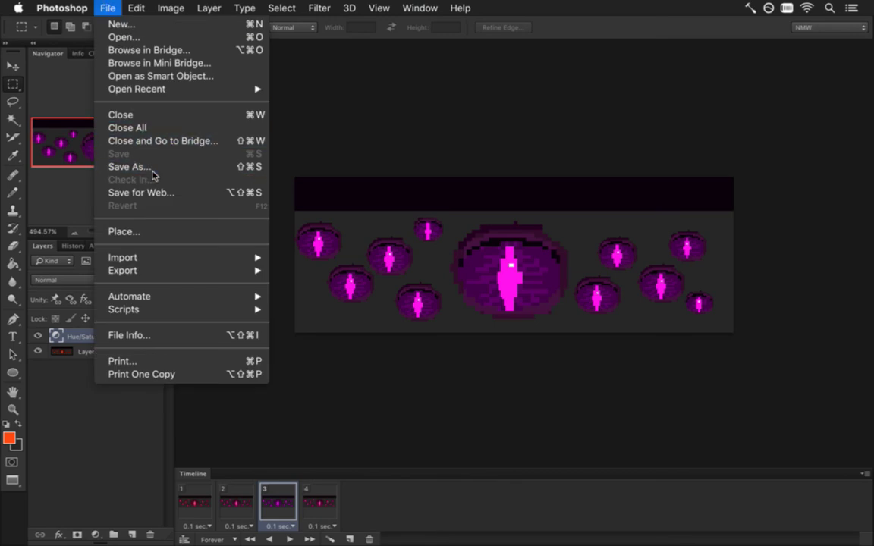
click(129, 169)
key(Right)
key(BackSpace)
key(BackSpace)
key(BackSpace)
key(BackSpace)
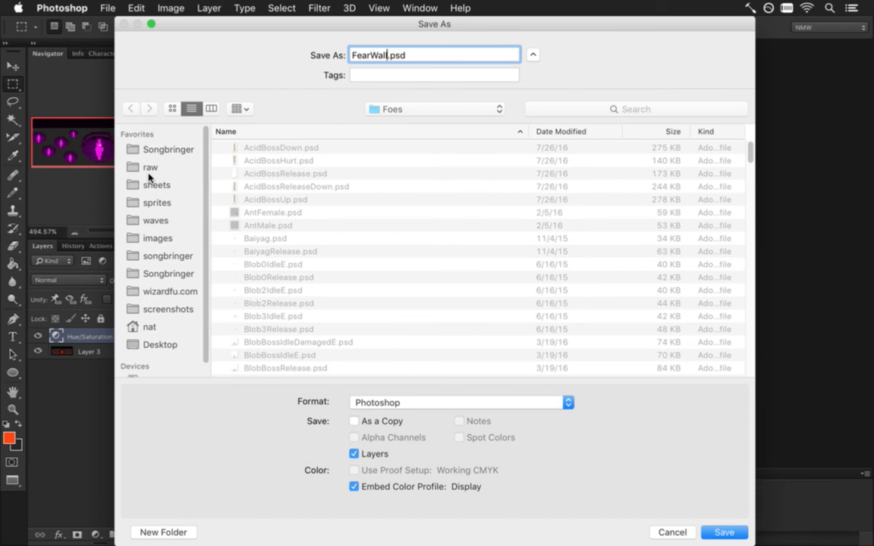
text(Close)
key(Return)
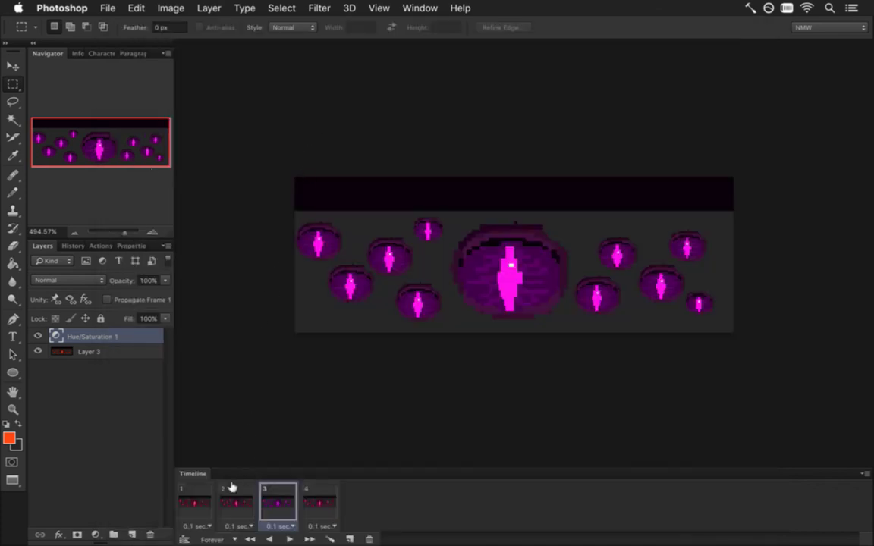
Reduce the animation to its first frame and delete the Hue/Saturation 1 adjustment layer
click(207, 497)
click(241, 499)
click(317, 501)
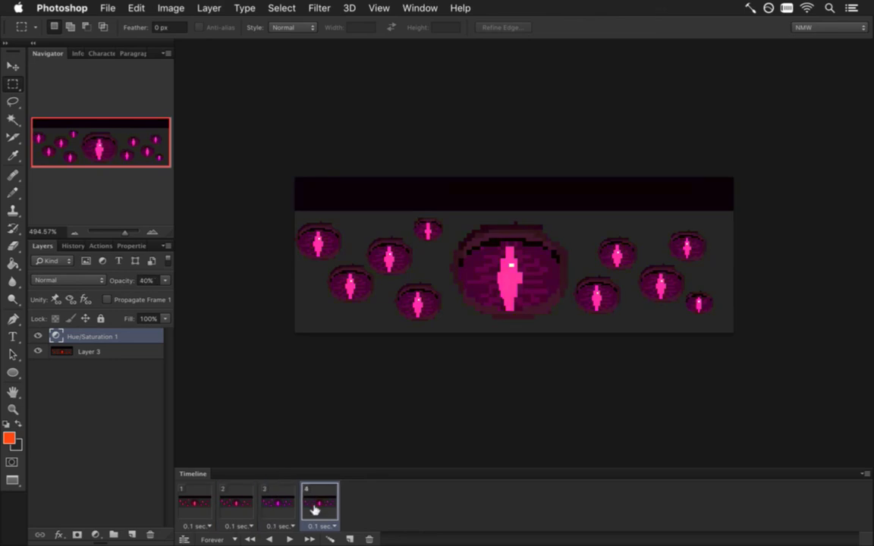
click(368, 537)
click(369, 538)
click(368, 538)
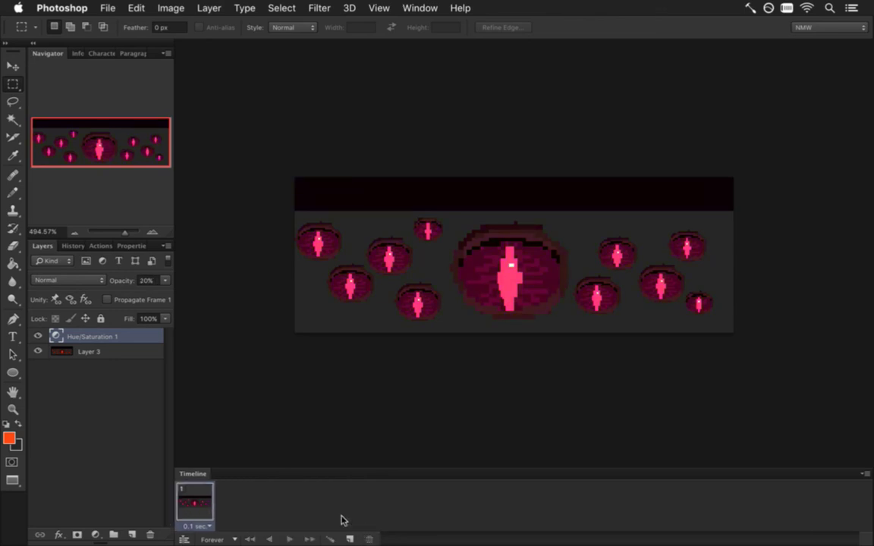
key(Delete)
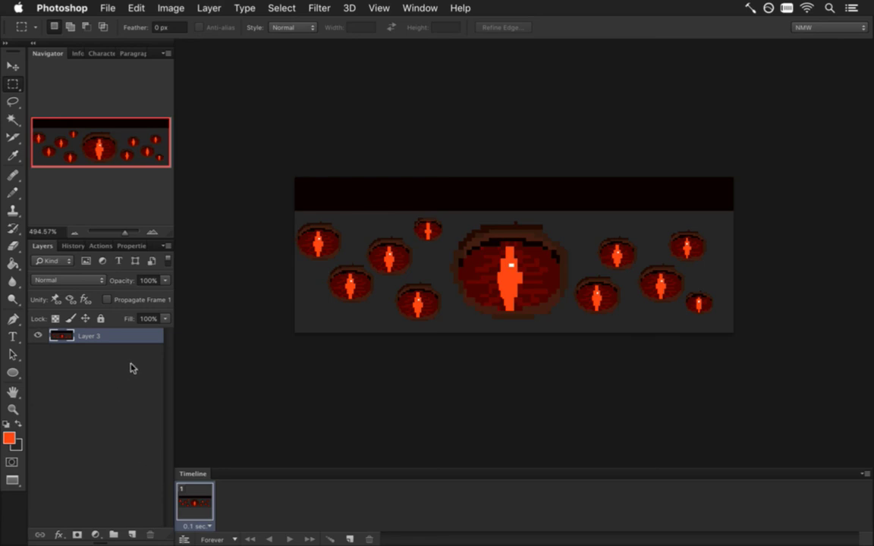
Set up the Pencil with the dark brown sampled from an eyelid at size 8, and add a new layer above Layer 3
drag(327, 253, 367, 256)
key(i)
click(302, 194)
key(b)
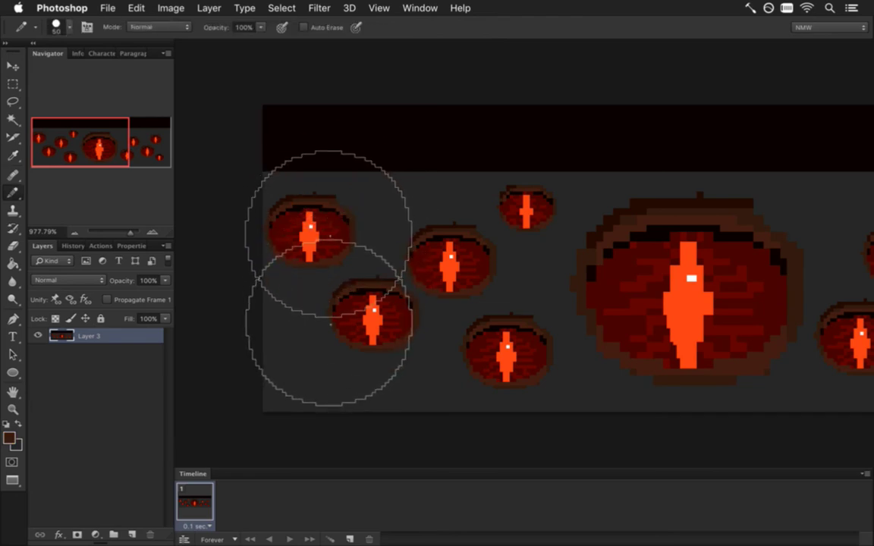
key(bracketleft)
key(bracketleft)
key(bracketleft)
key(bracketleft)
key(bracketleft)
key(bracketleft)
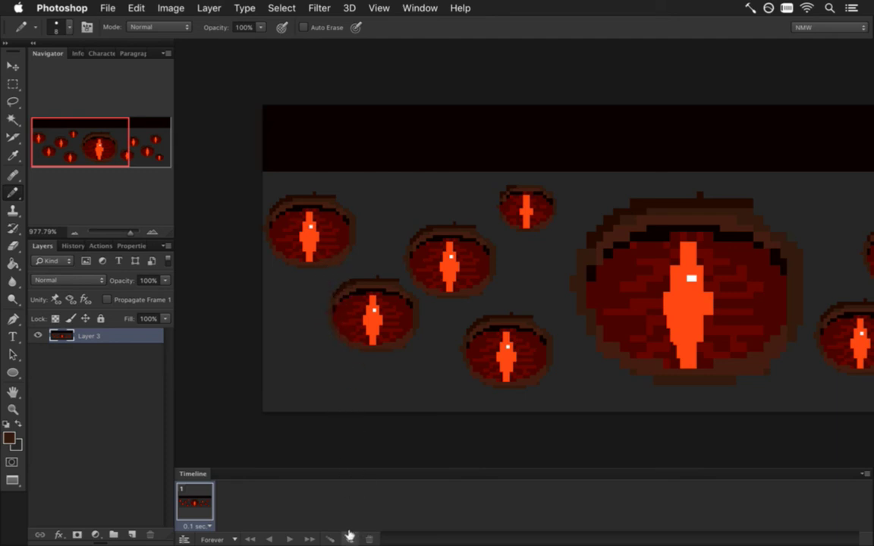
click(131, 535)
Try painting a brown upper lid over the leftmost eye, and undo the stroke
key(g)
key(b)
mouse_move(265, 235)
mouse_down()
mouse_move(286, 222)
mouse_move(338, 226)
mouse_up()
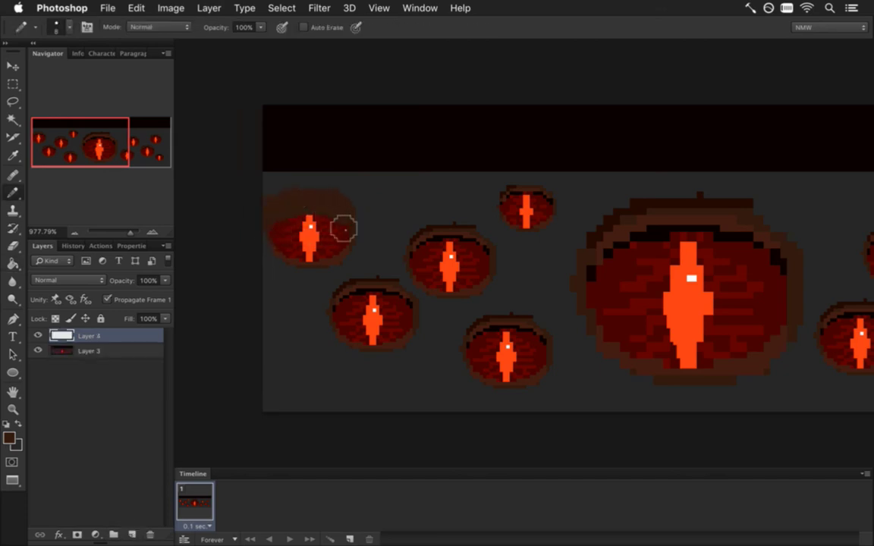
key(super+z)
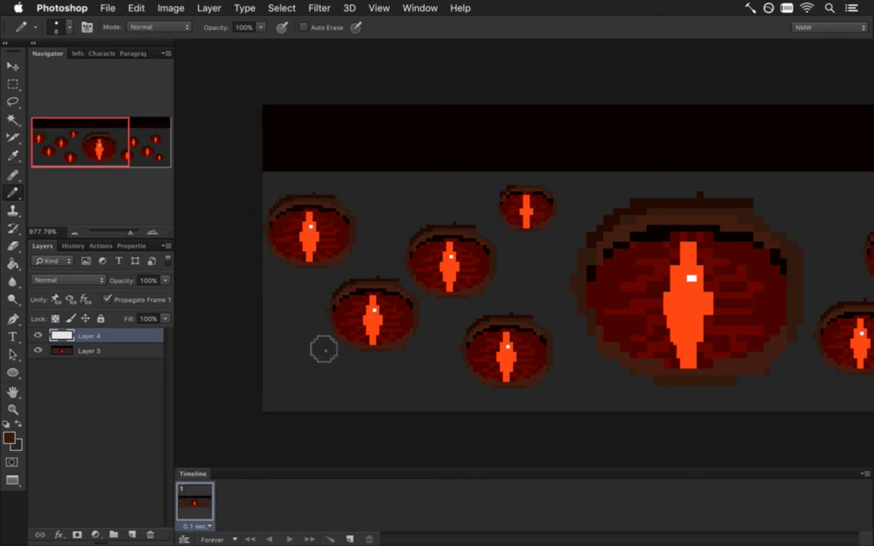
Paint brown upper and lower lids over the two leftmost eyes with a smaller Pencil tip so they look partly closed
click(302, 248)
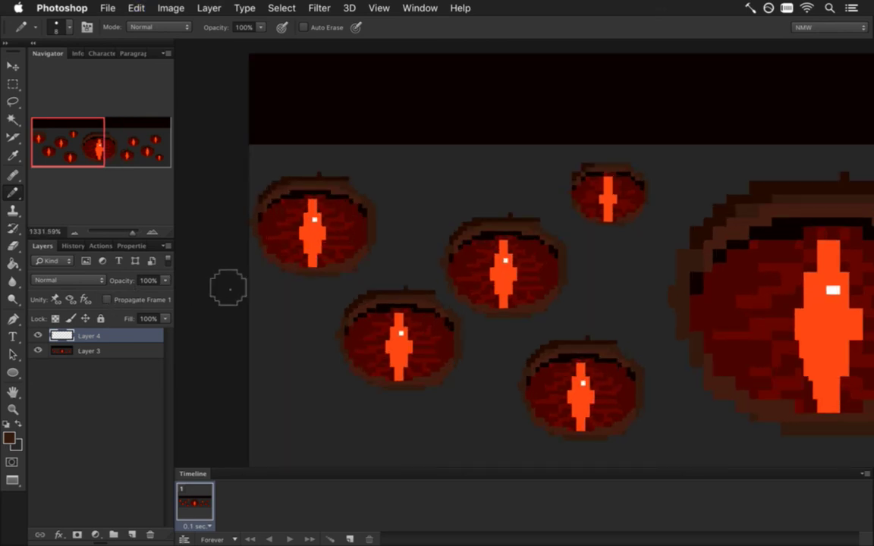
key(i)
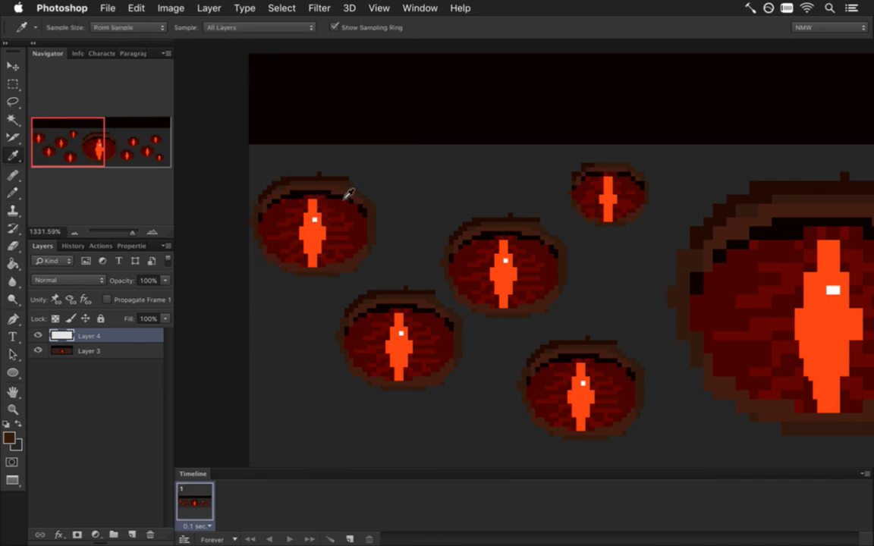
key(b)
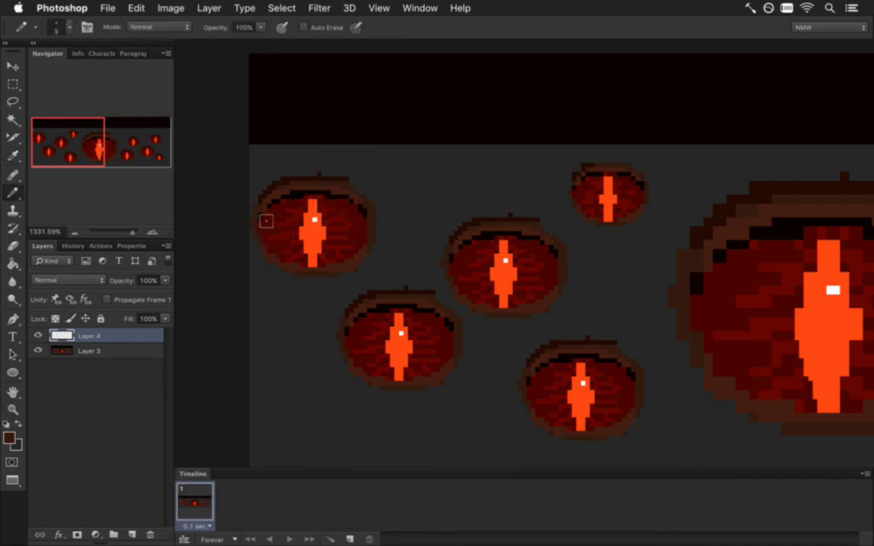
mouse_move(259, 229)
mouse_down()
mouse_move(314, 205)
mouse_move(364, 226)
mouse_up()
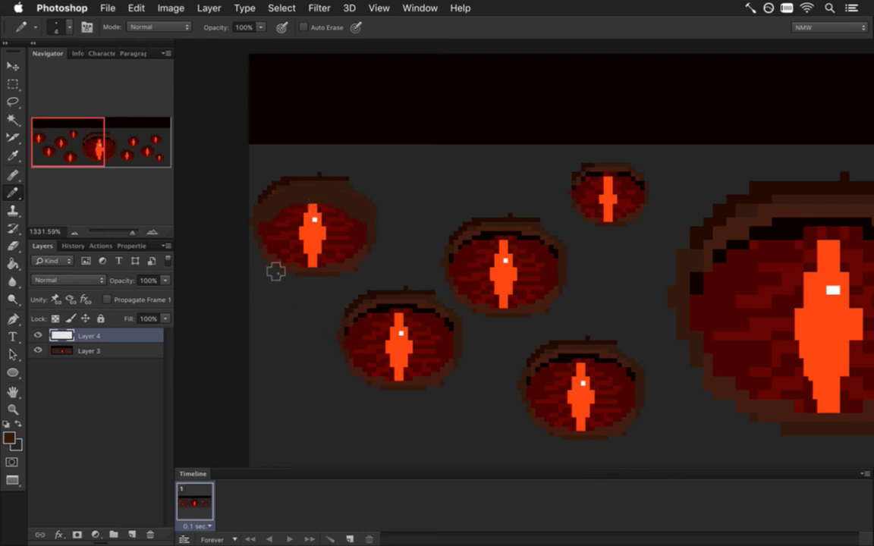
key(bracketleft)
mouse_move(271, 260)
mouse_down()
mouse_move(304, 274)
mouse_move(334, 271)
mouse_move(364, 247)
mouse_up()
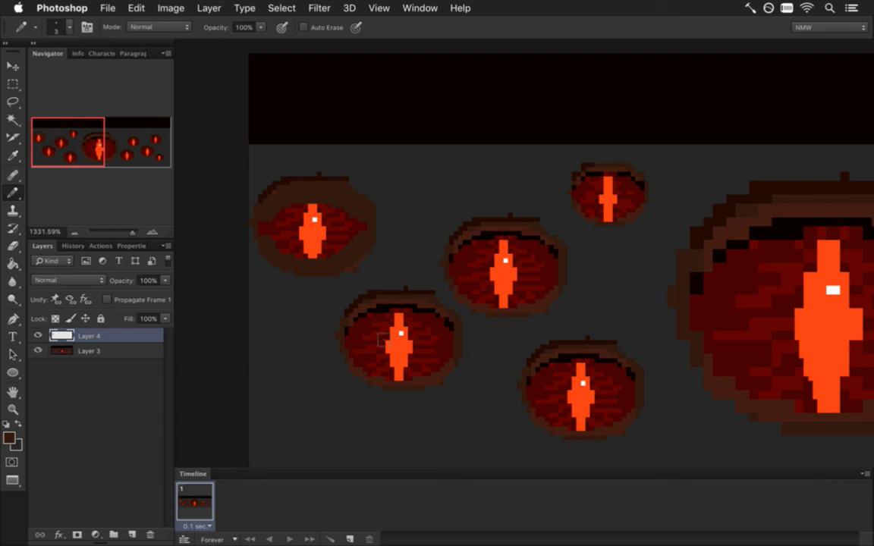
mouse_move(352, 341)
mouse_down()
mouse_move(355, 328)
mouse_move(394, 314)
mouse_move(450, 337)
mouse_up()
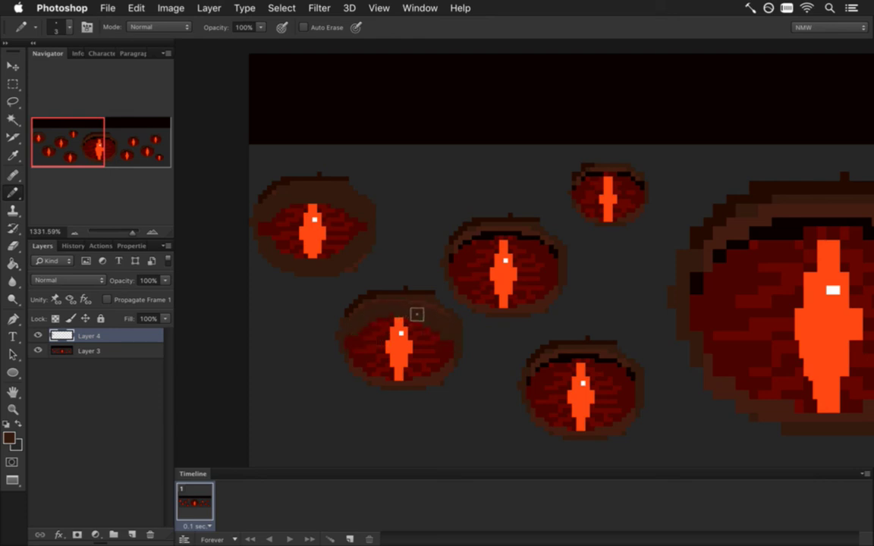
drag(366, 373, 399, 384)
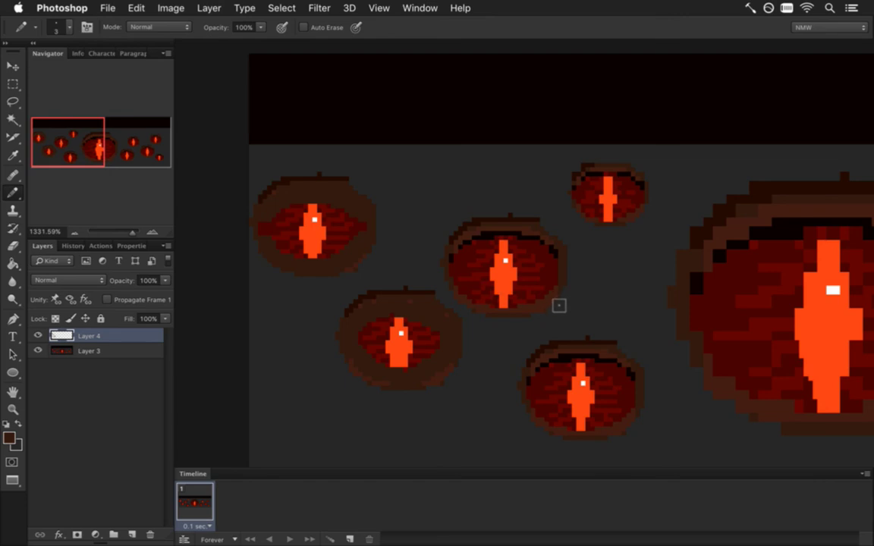
Sample the eyelid brown again and cover the two leftmost eyes completely with a size 8 Pencil
drag(416, 333, 385, 327)
alt+click(407, 332)
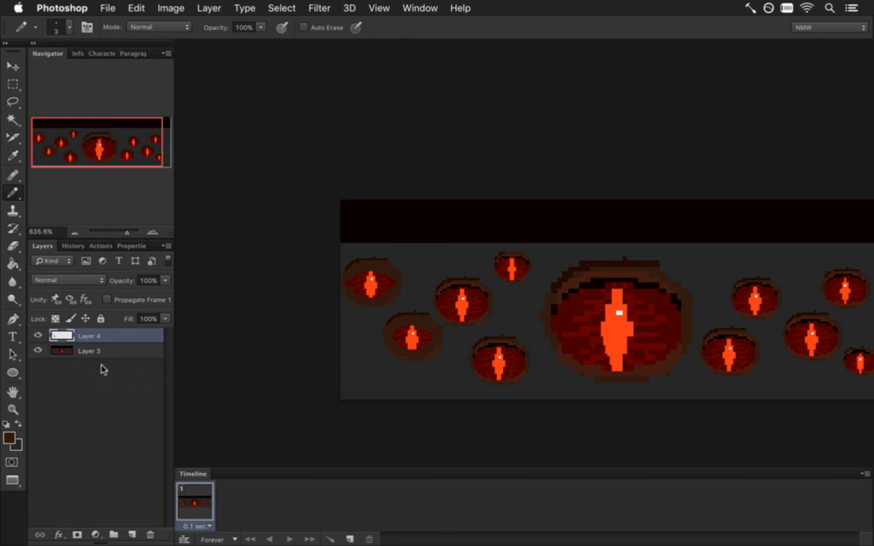
key(i)
click(372, 267)
key(b)
mouse_move(356, 297)
mouse_down()
mouse_move(360, 304)
mouse_move(364, 289)
mouse_move(380, 299)
mouse_up()
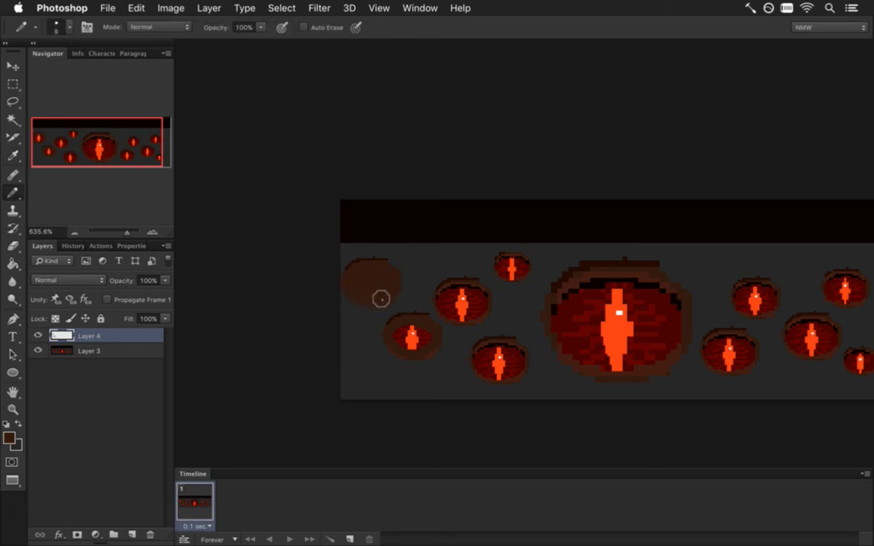
mouse_move(417, 335)
mouse_down()
mouse_move(398, 354)
mouse_move(408, 348)
mouse_up()
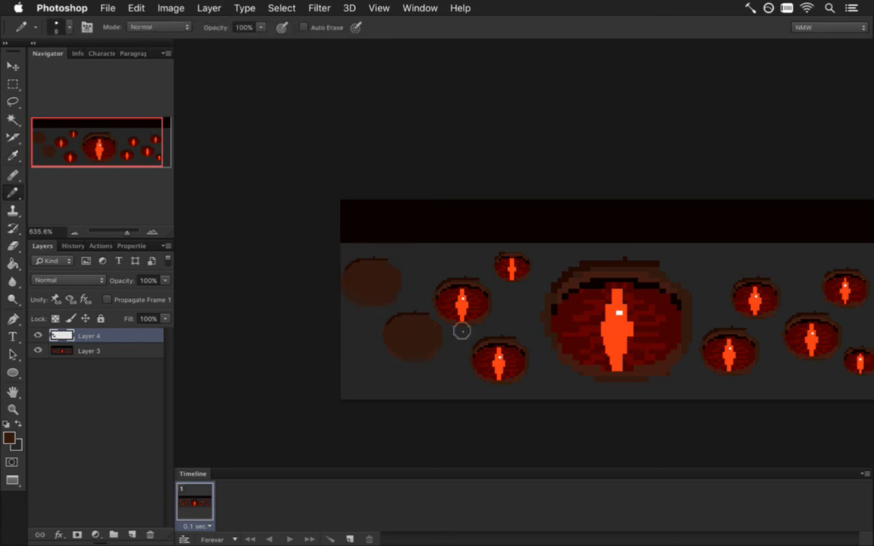
Cover the three small open eyes between the two closed eyes and the large central eye with the dark brown Pencil
mouse_move(472, 304)
mouse_down()
mouse_move(450, 318)
mouse_move(479, 311)
mouse_move(450, 322)
mouse_up()
mouse_move(524, 266)
mouse_down()
mouse_move(521, 283)
mouse_move(521, 271)
mouse_up()
mouse_move(509, 369)
mouse_down()
mouse_move(481, 368)
mouse_move(500, 386)
mouse_up()
click(498, 366)
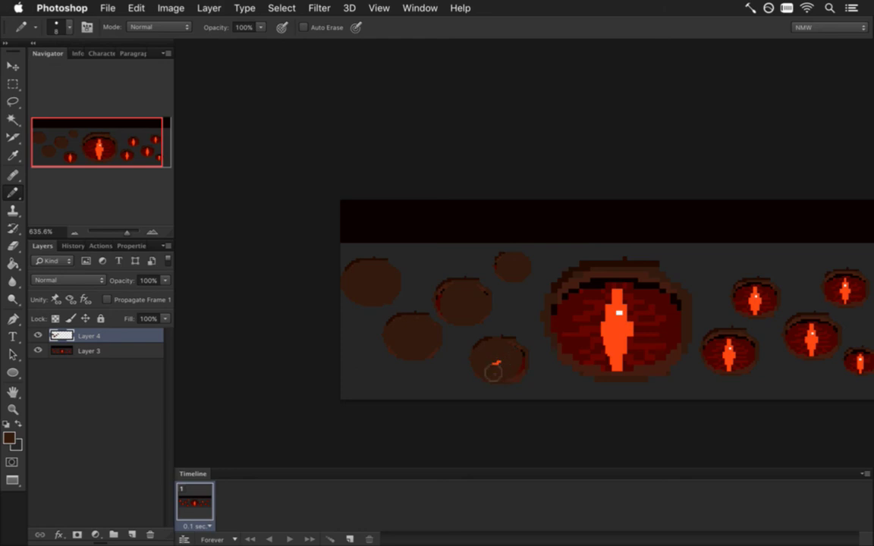
Enlarge the Pencil to size 20 and paint the large central eye and the two nearest small eyes to its right brown
key(bracketright)
key(bracketright)
key(bracketright)
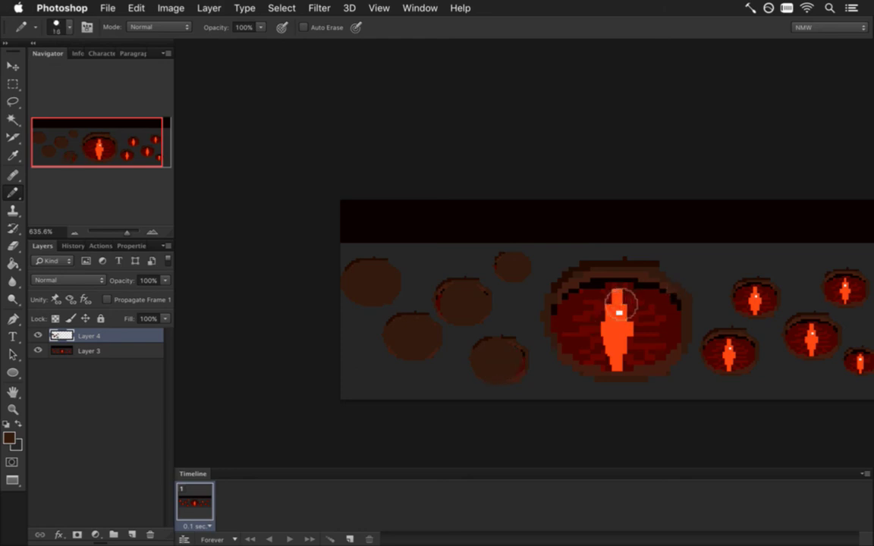
mouse_move(620, 288)
mouse_down()
mouse_move(575, 330)
mouse_move(572, 348)
mouse_move(617, 378)
mouse_move(655, 373)
mouse_move(665, 352)
mouse_move(646, 328)
mouse_move(626, 326)
mouse_move(616, 344)
mouse_move(639, 349)
mouse_move(633, 316)
mouse_move(504, 312)
mouse_move(503, 347)
mouse_up()
drag(527, 306, 529, 303)
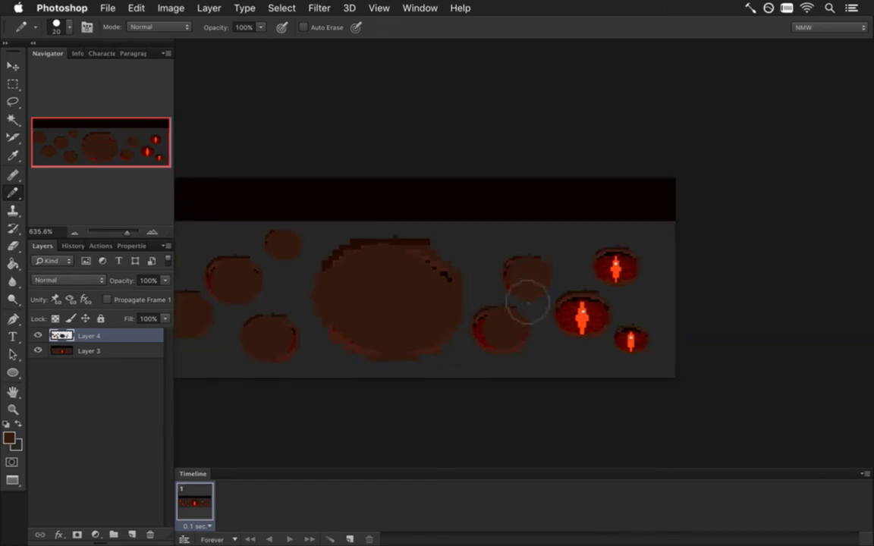
Cover the three remaining eyes at the artwork's right end with brown, reducing the Pencil to size 10 for the smallest one
drag(573, 341, 588, 331)
drag(614, 274, 615, 266)
key(bracketleft)
drag(628, 343, 630, 338)
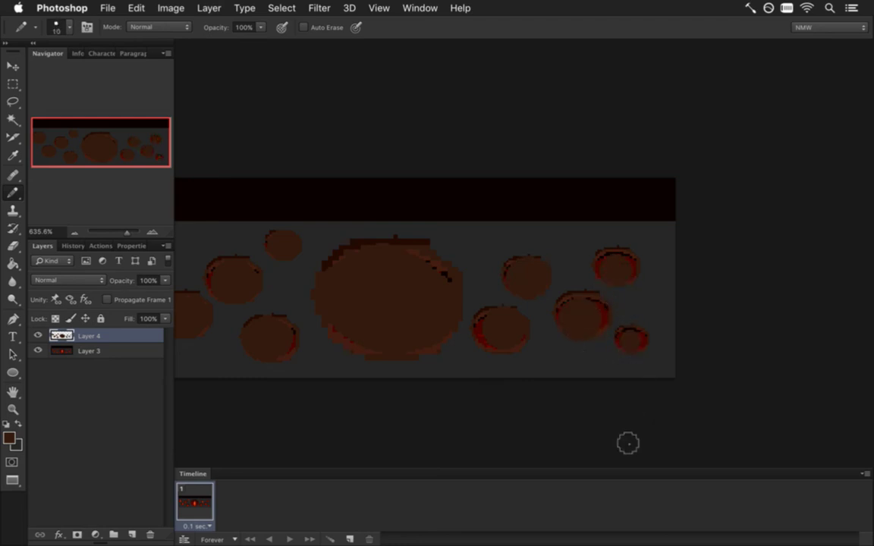
Export the closed-eye artwork for web as a transparent PNG-24 named FearWallClose.png in the Backgrounds folder
drag(353, 303, 321, 301)
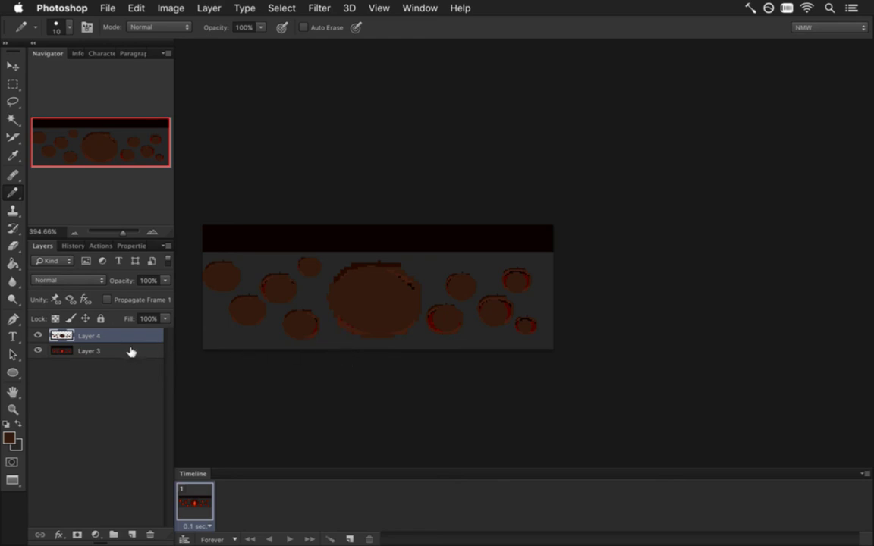
key(super+s)
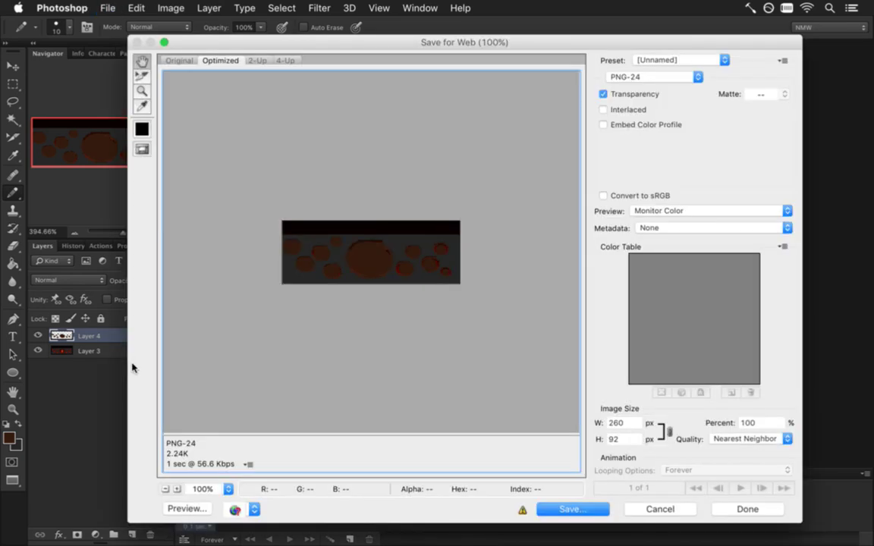
key(Return)
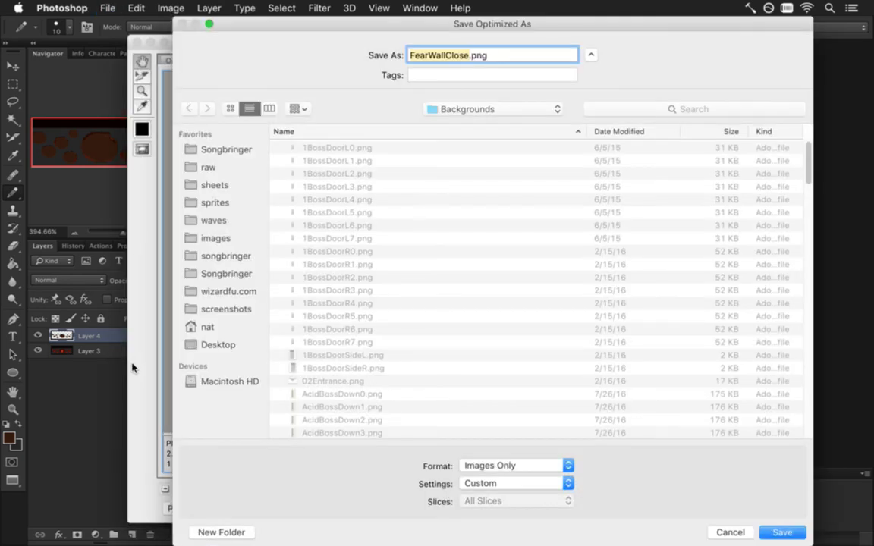
key(Right)
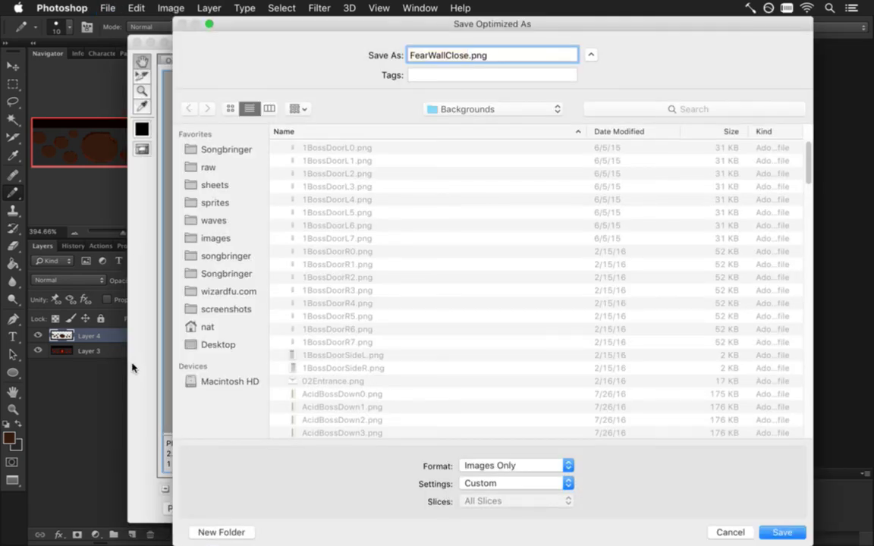
key(Return)
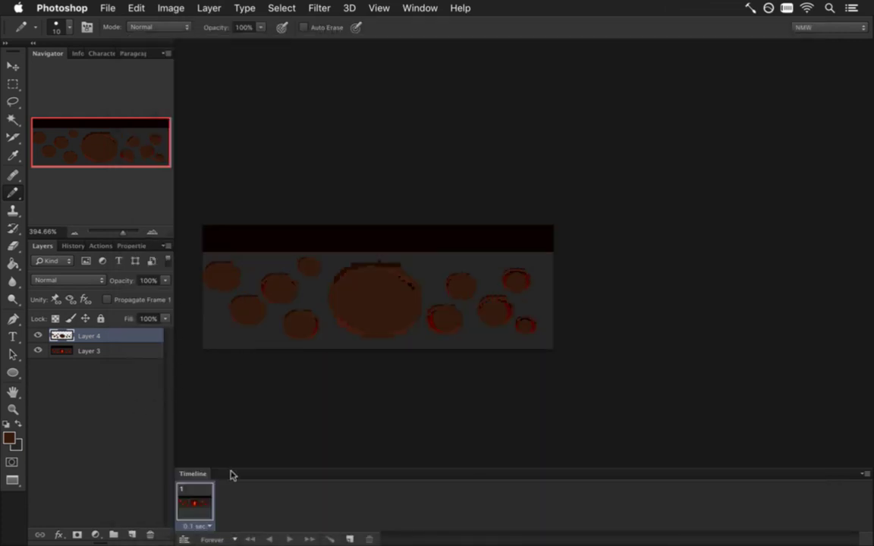
Hide Layer 4 in the first animation frame, add a second frame, and show Layer 4 in it
click(38, 336)
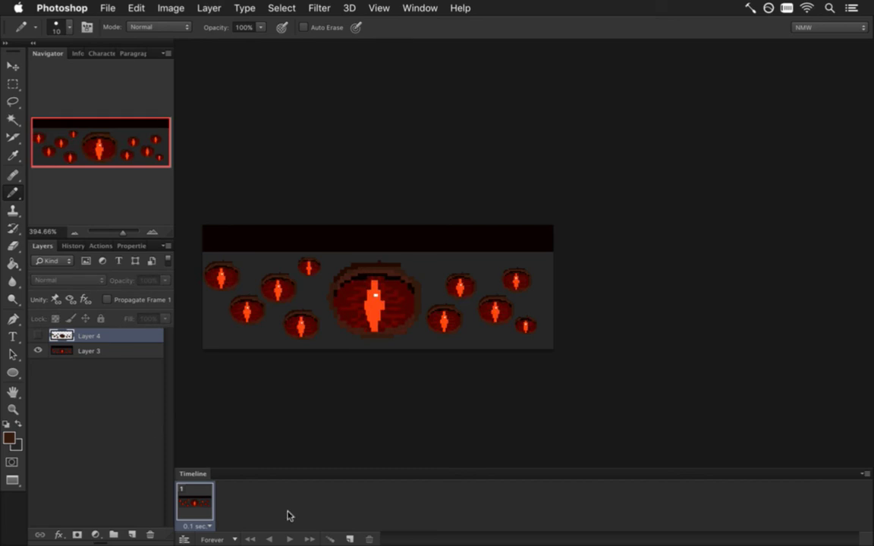
click(348, 538)
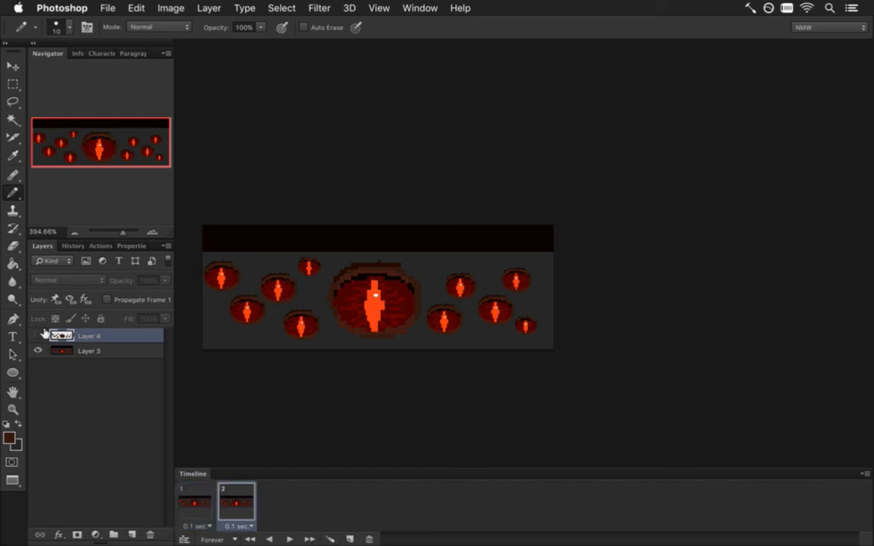
click(38, 336)
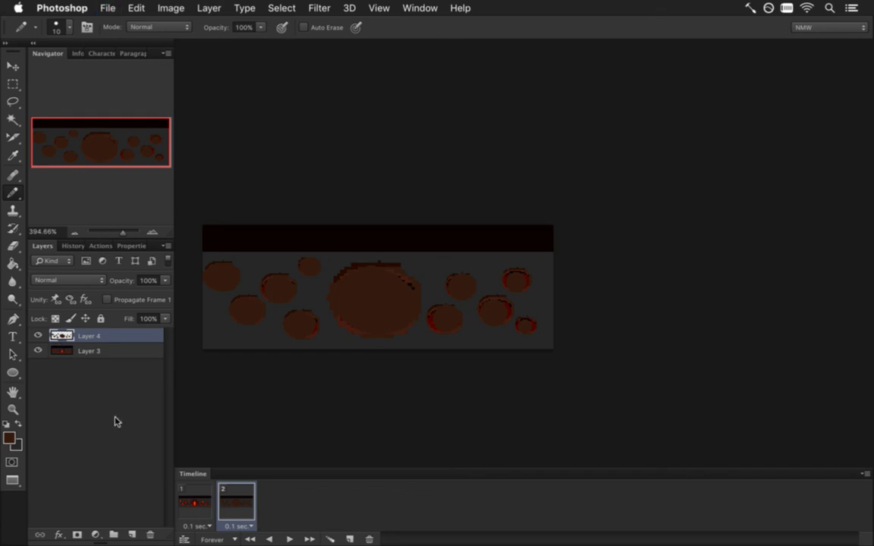
key(super+alt+shift+s)
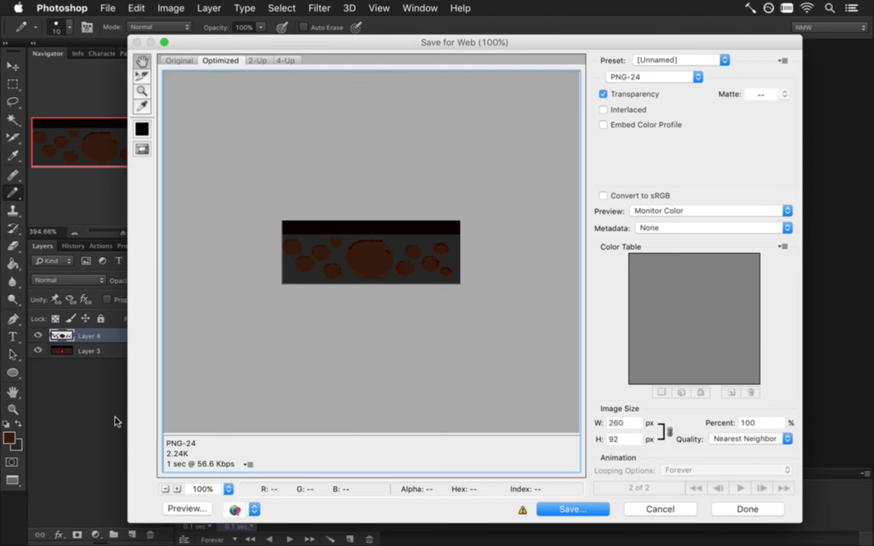
key(Escape)
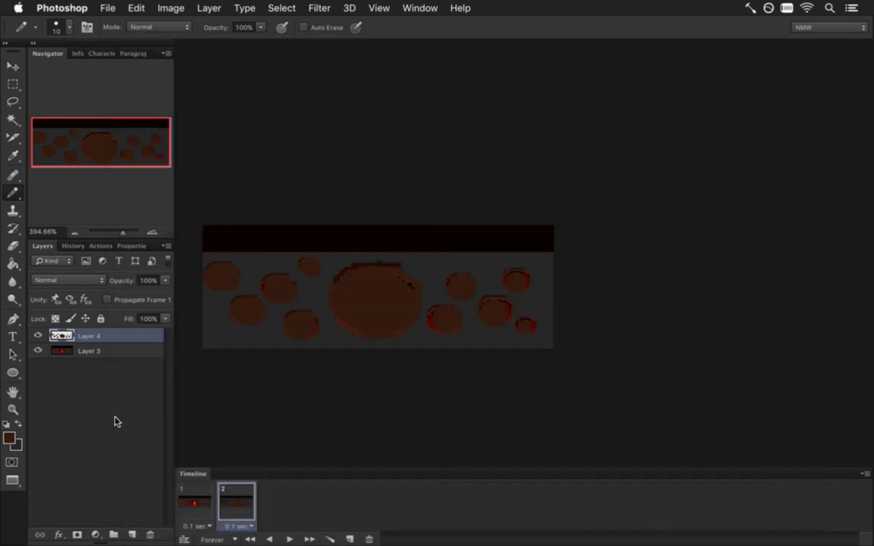
key(super+alt+shift+r)
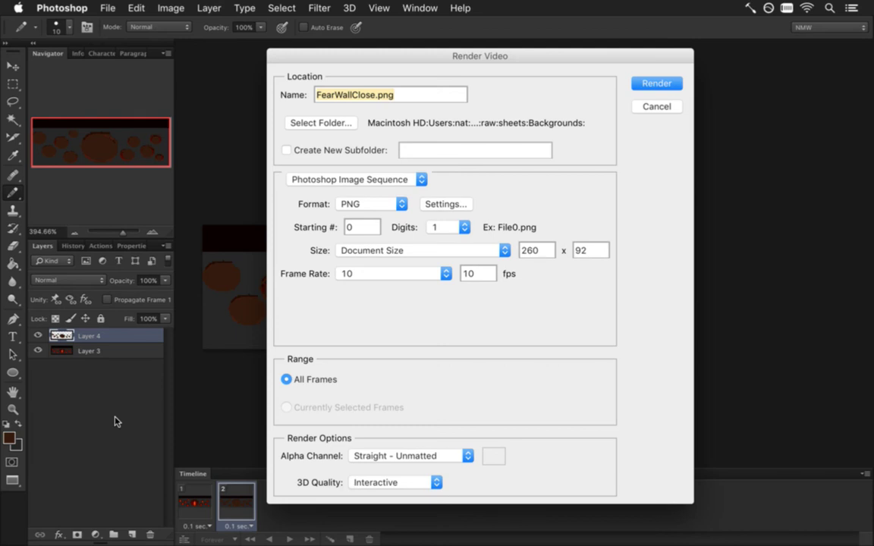
key(Escape)
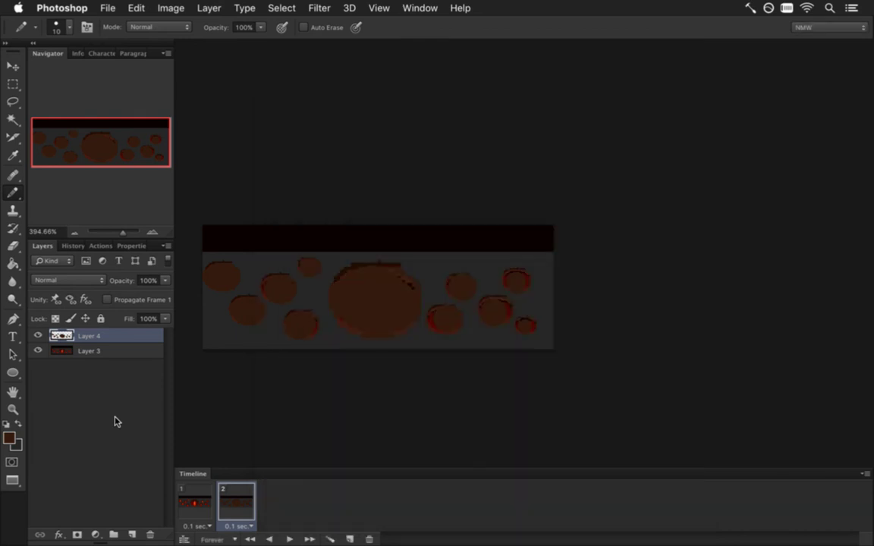
Switch to Xcode and build the Songbringer project
key(super+Tab)
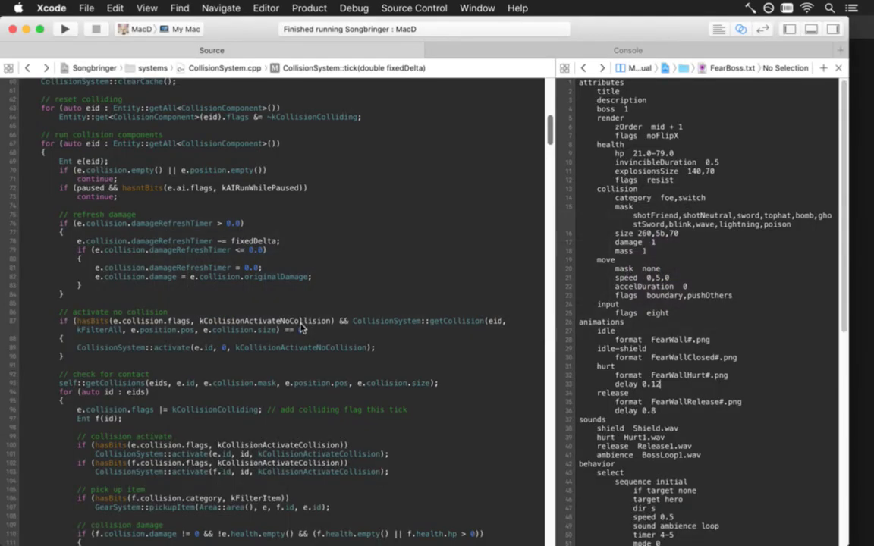
double_click(303, 332)
double_click(290, 331)
text(!=)
key(super+r)
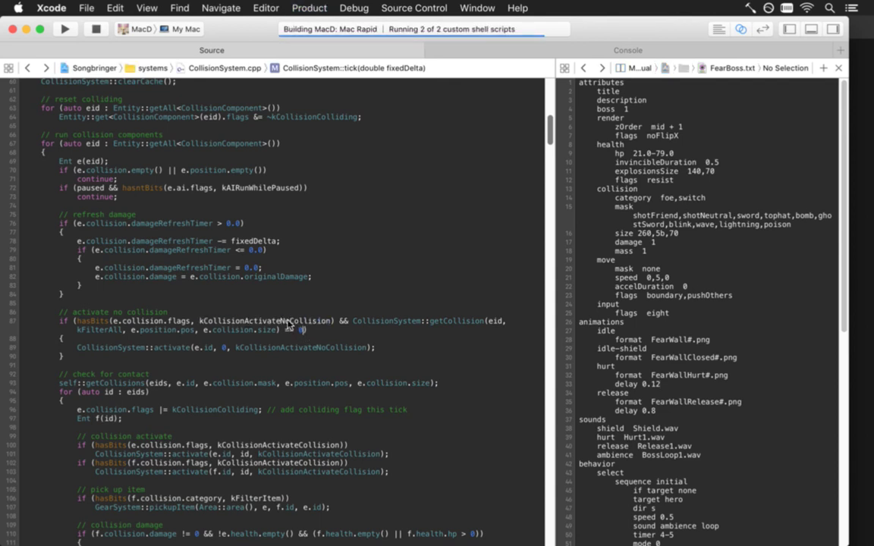
Duplicate the three-line hurt animation block directly below itself in FearBoss.txt
click(669, 392)
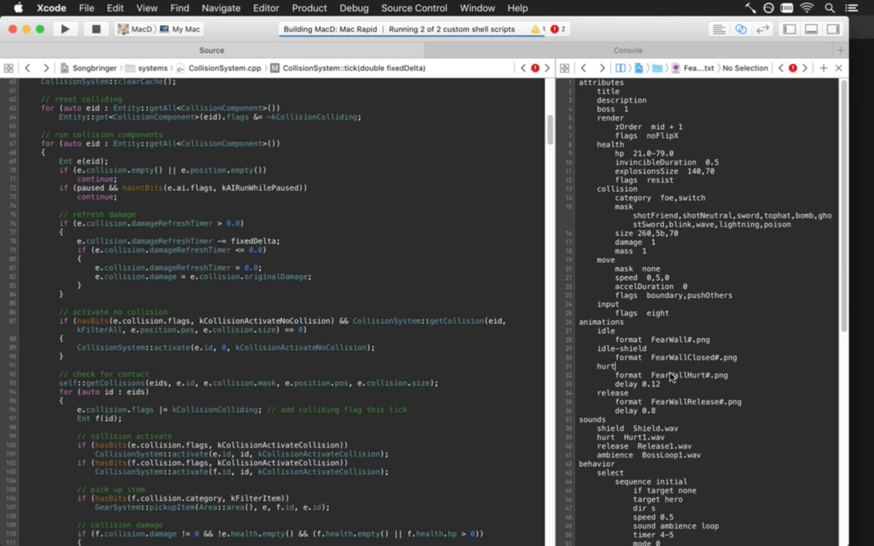
key(super+Left)
key(shift+Down)
key(shift+Down)
key(shift+Down)
key(super+c)
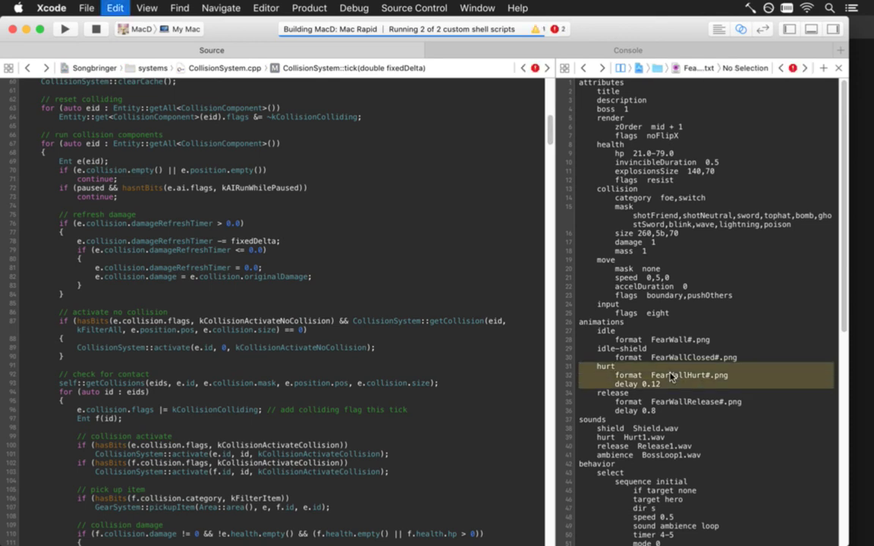
key(Down)
key(Down)
key(super+v)
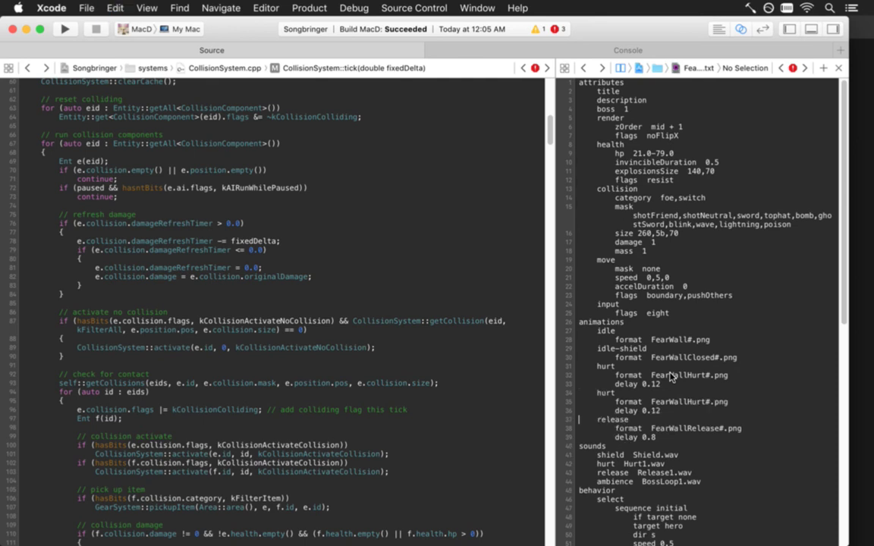
Turn the duplicated hurt block into a close animation with format FearWallClose#.png and delay 0.1
key(BackSpace)
key(BackSpace)
key(BackSpace)
key(BackSpace)
text(close)
key(Right)
key(Right)
key(Right)
key(Right)
key(Right)
key(Right)
key(Delete)
key(Delete)
key(Delete)
key(Delete)
text(Close)
key(shift+Down)
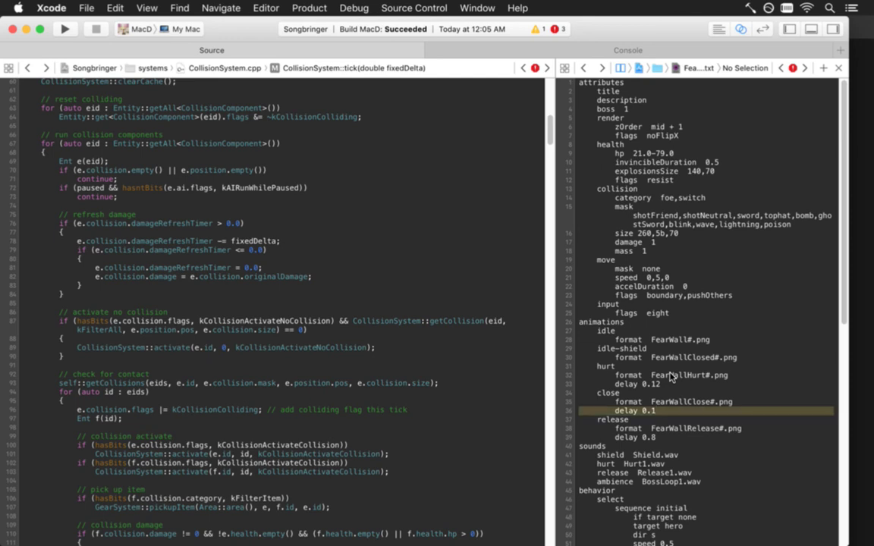
Duplicate the close animation block below itself, rename the copy open, and add the line "reverse 1" to it
key(shift+Up)
key(shift+Up)
key(super+c)
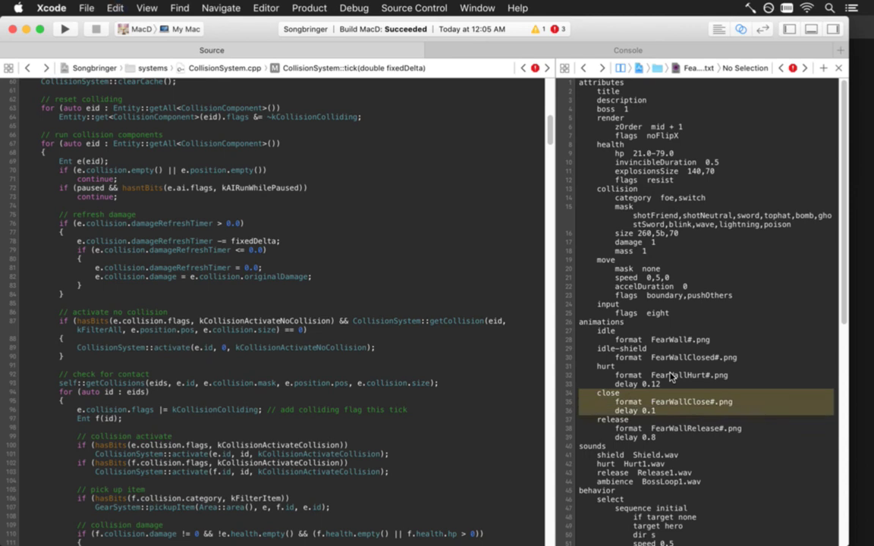
key(Right)
key(super+v)
key(Up)
key(Up)
key(Left)
key(BackSpace)
key(BackSpace)
key(BackSpace)
key(BackSpace)
key(BackSpace)
text(open)
key(alt+Right)
key(alt+Right)
key(Return)
text(reverse 1)
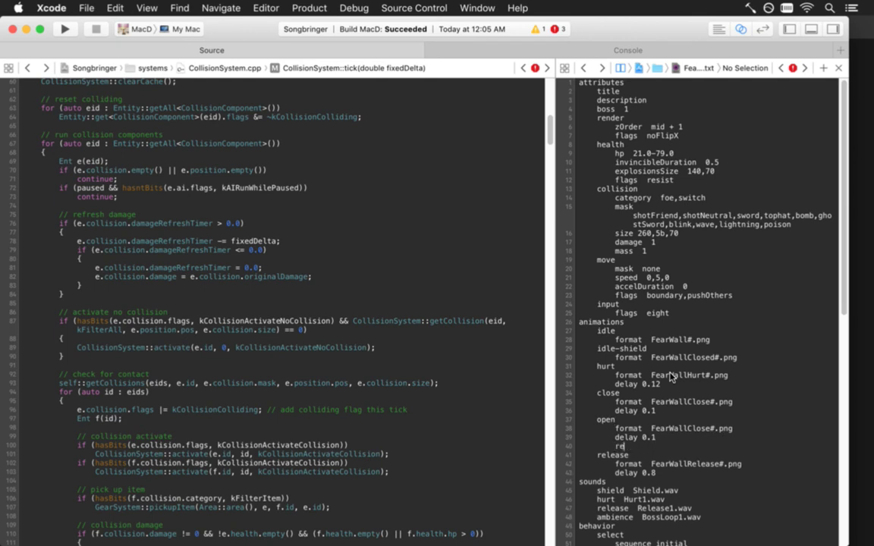
Add a second space before the delay values of the hurt, close, open and release animations
key(Left)
key(Up)
key(Up)
key(Up)
key(Up)
key(Up)
scroll(671, 377, down, 2)
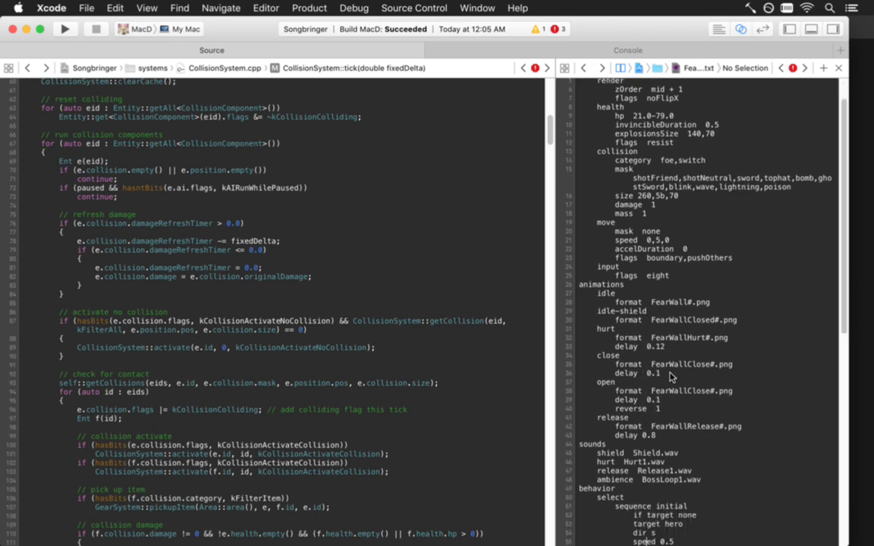
key(Up)
key(Up)
key(Up)
key(Up)
key(Up)
key(Up)
key(Up)
key(Up)
key(Up)
key(Up)
key(Up)
key(Right)
key(Right)
key(Right)
key(Right)
Uncomment the "animate close 0" line in the shield-up sequence of the boss behavior
scroll(671, 377, down, 10)
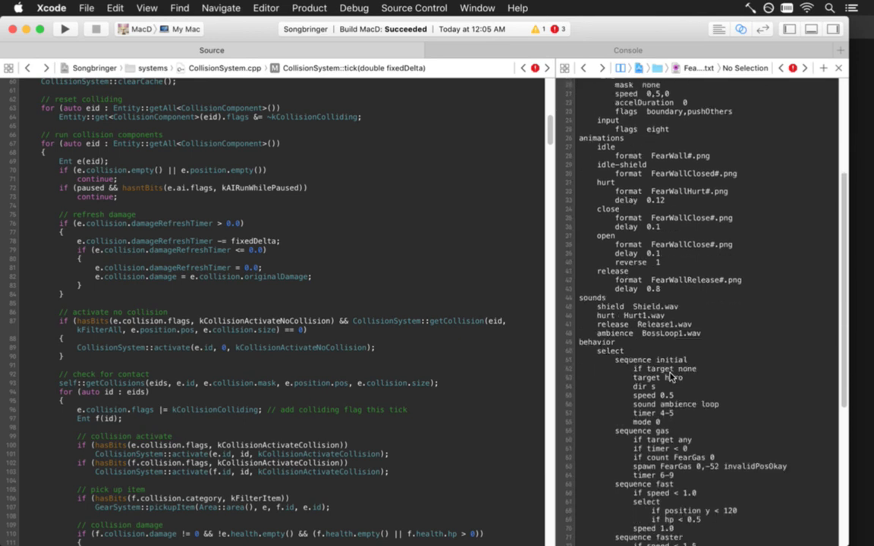
key(Up)
key(Up)
key(Up)
key(Up)
key(Up)
key(Up)
key(Up)
key(Up)
key(Up)
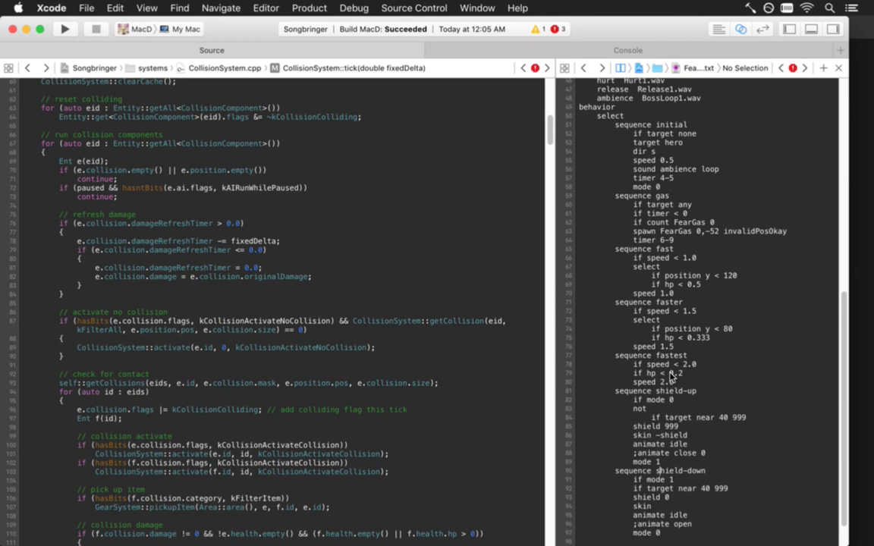
key(Left)
key(Left)
key(Left)
key(Left)
key(Left)
key(Left)
key(Delete)
Uncomment the "animate open" line in the shield-down sequence and save FearBoss.txt
key(Down)
key(Down)
key(Down)
key(Down)
key(Down)
key(Down)
key(Down)
key(Down)
key(Delete)
key(super+s)
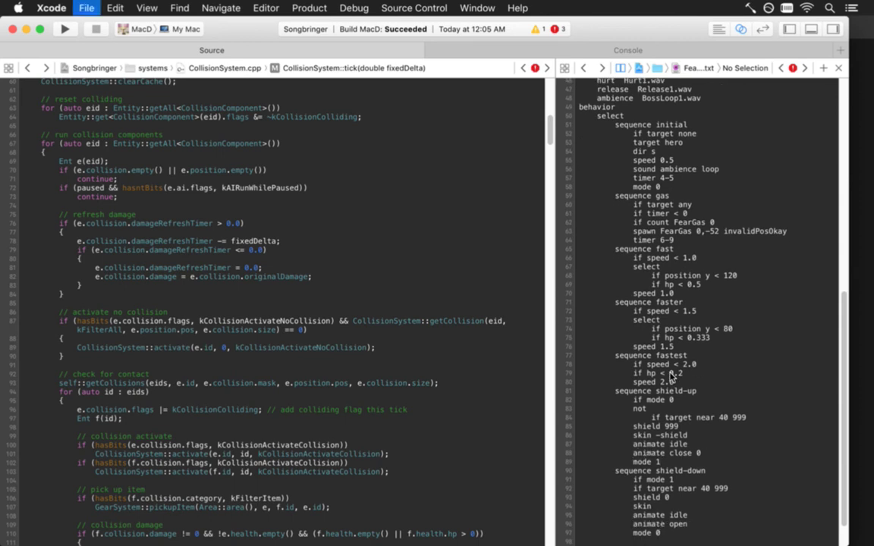
Insert an empty line below "animate open" in the shield-down sequence and select the "animate idle" line above it
key(super+Right)
key(Return)
key(Up)
key(Up)
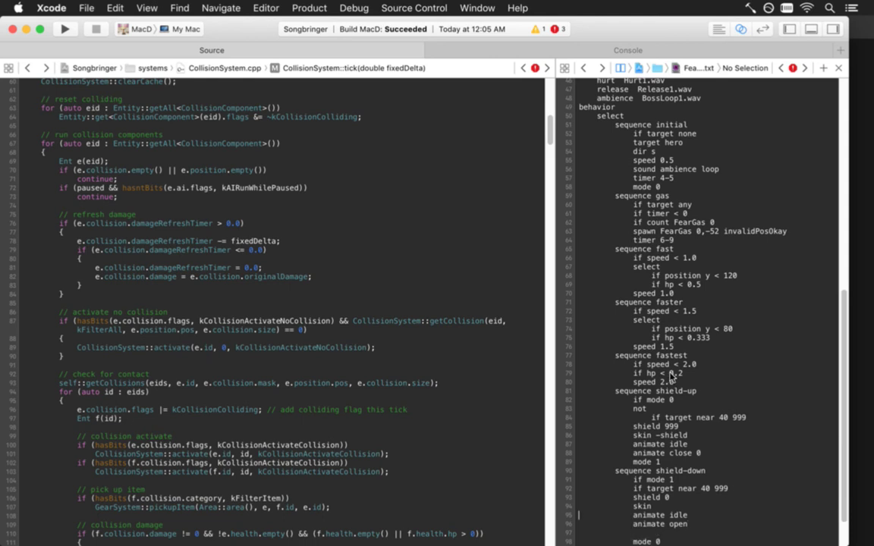
key(shift+Down)
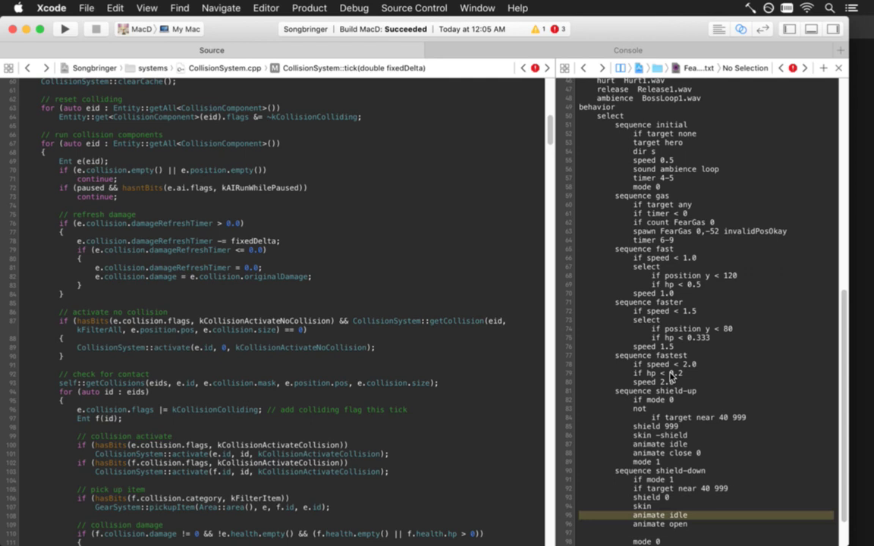
Add a "delay animate" line below "animate open" in the shield-down sequence, indented like its neighbours
key(Down)
key(Down)
key(Down)
key(Down)
key(Down)
key(Down)
key(Down)
key(Down)
key(Up)
key(Up)
key(Up)
key(Up)
key(Up)
key(Up)
key(Up)
key(Up)
key(Up)
key(Right)
key(Right)
key(Right)
key(Down)
key(Down)
key(Down)
key(Tab)
key(Tab)
key(Tab)
key(Tab)
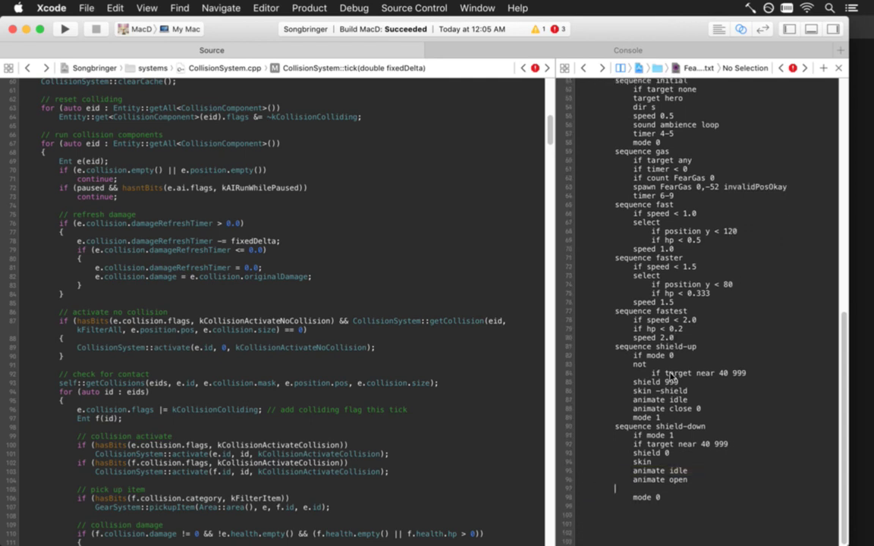
key(BackSpace)
key(BackSpace)
key(BackSpace)
key(BackSpace)
text(delay animate)
Copy the "delay animate" line to below "animate close 0" in the shield-up sequence and run the game
key(super+Left)
key(super+Left)
key(shift+Down)
key(Up)
key(super+v)
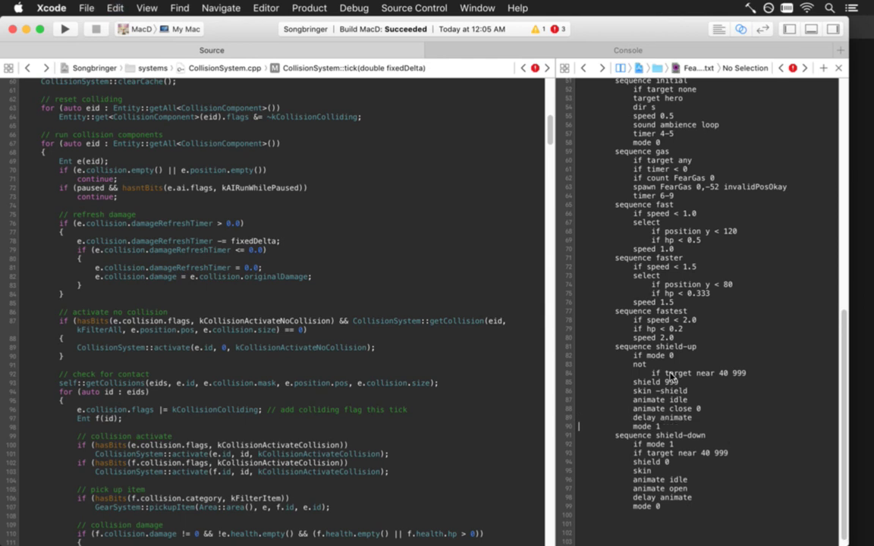
key(super+r)
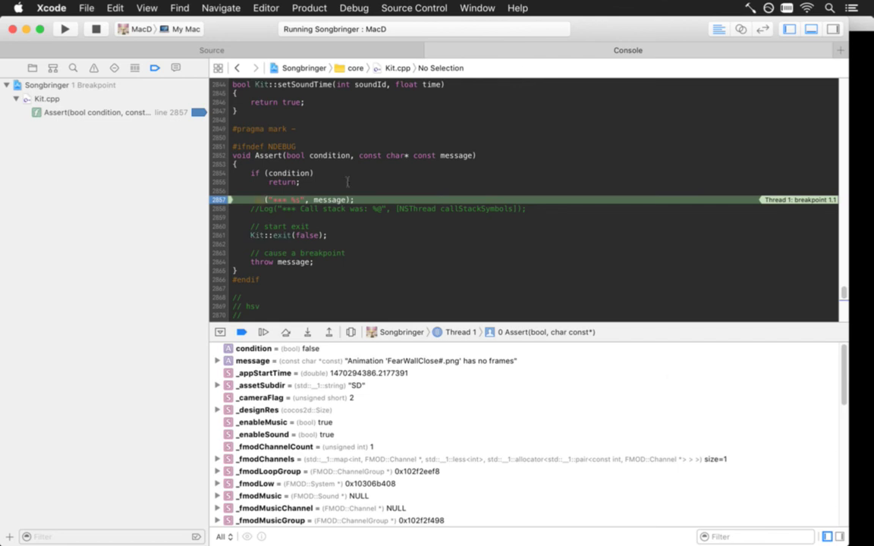
Stop the run, switch to Photoshop and render the FearWallClose.png image sequence into the Backgrounds folder again
click(94, 29)
key(super+Tab)
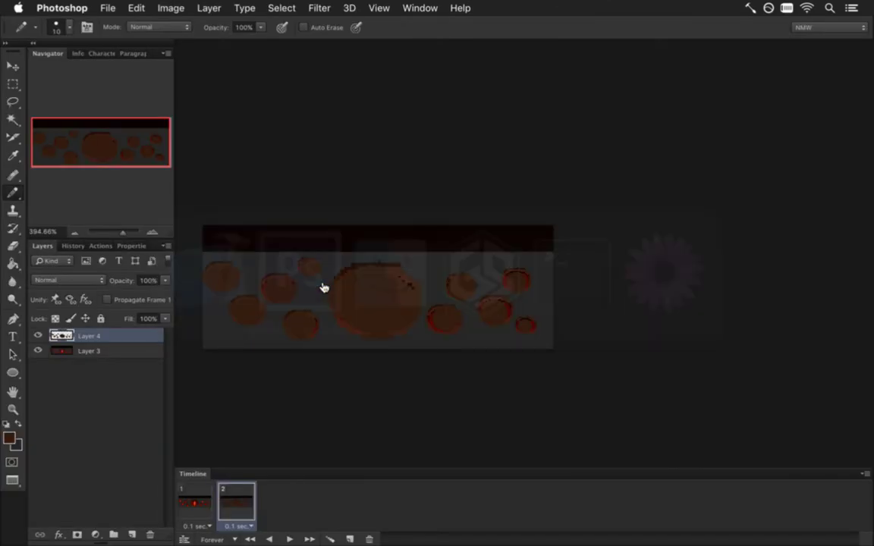
key(super+shift+r)
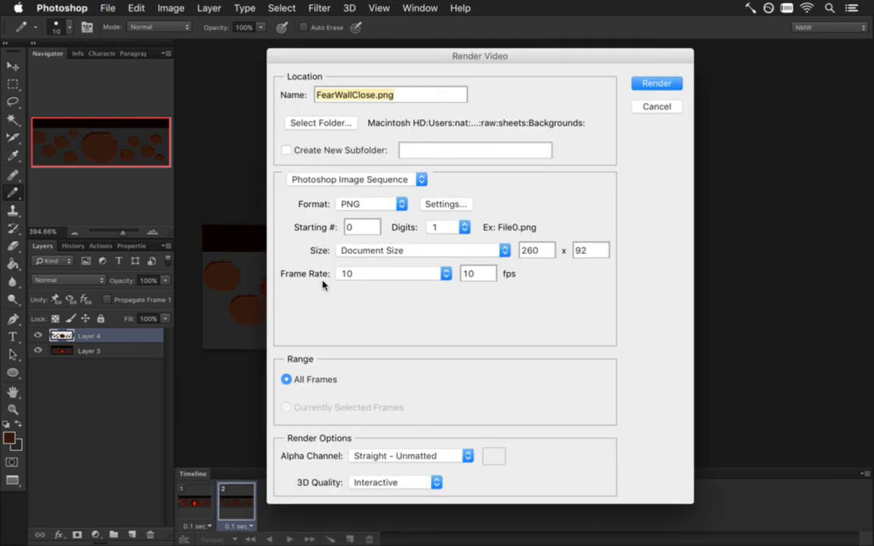
key(Return)
key(Return)
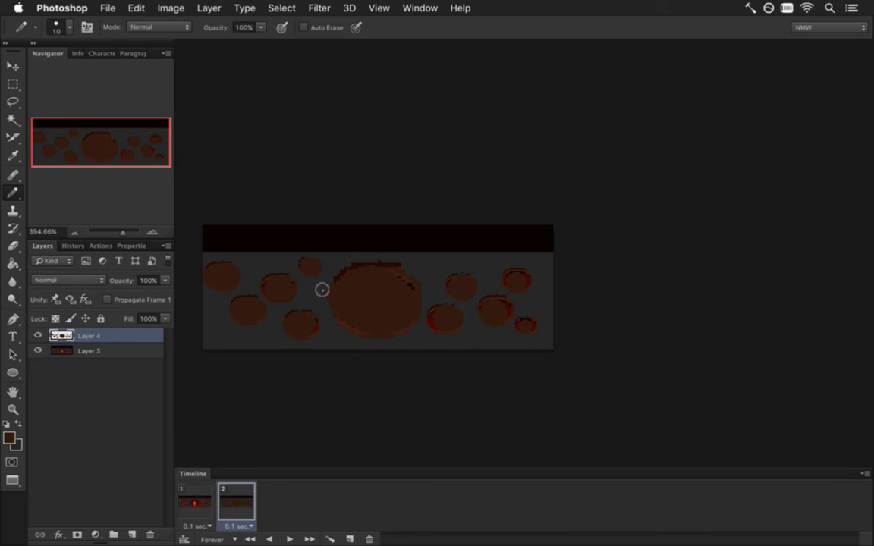
Switch back to Xcode and run the MacD build again
key(super+Tab)
key(super+r)
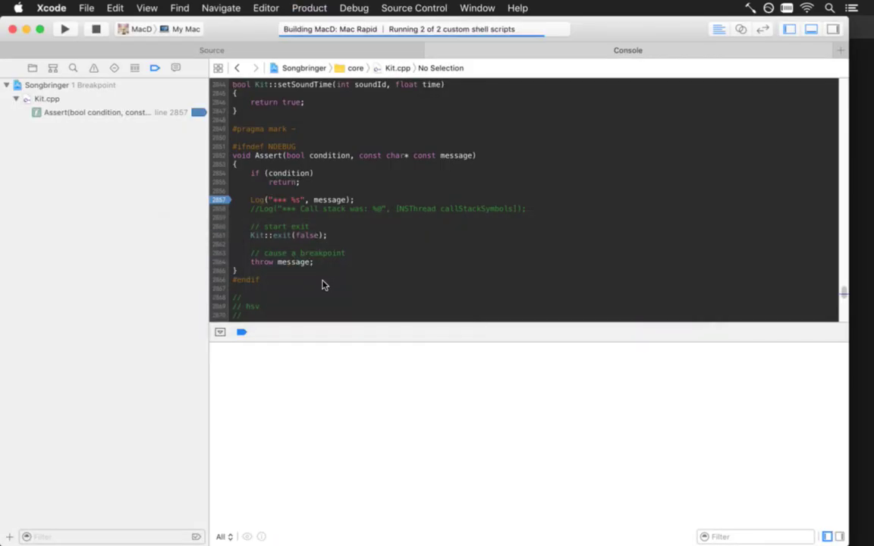
Switch to Terminal, quit the open diff view and check the repository with git status
key(super+Tab)
key(super+Tab)
key(super+Tab)
key(super+Tab)
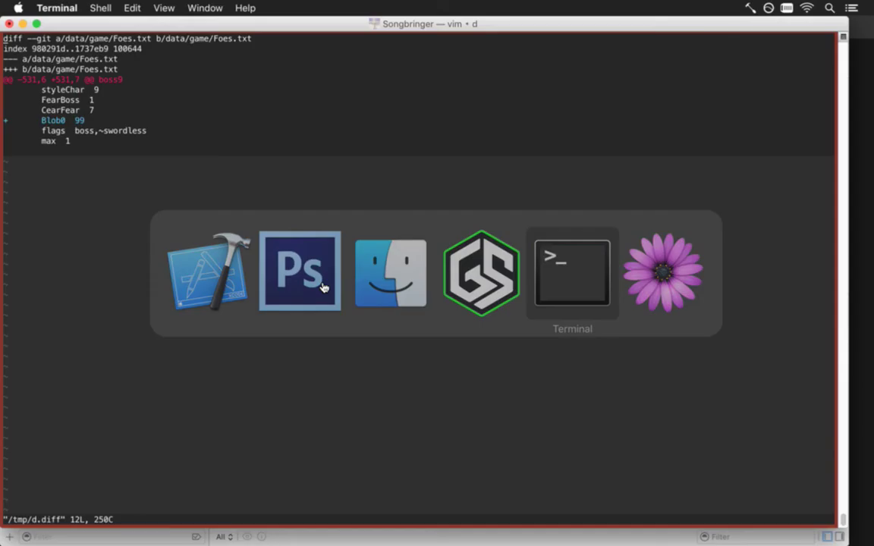
text(:q)
key(Return)
text(git status)
key(Return)
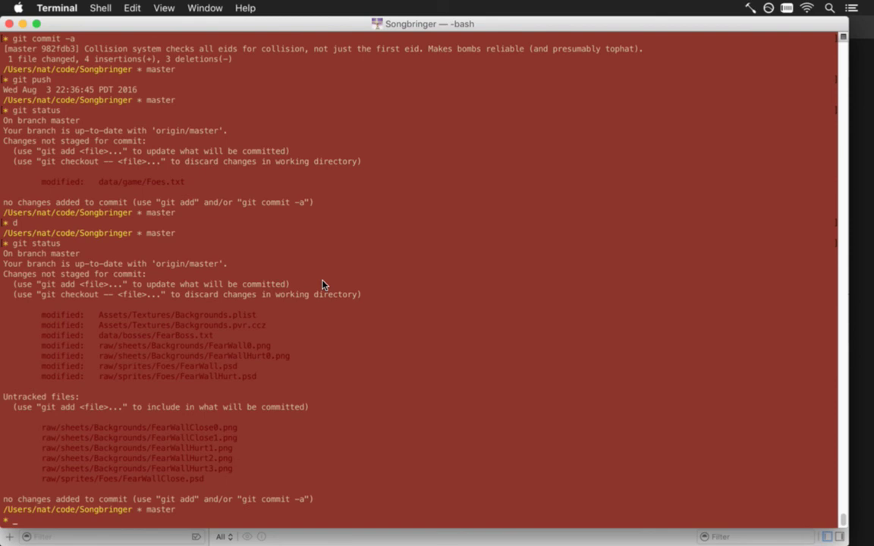
Return to Xcode and display the list of build issues
key(super+Tab)
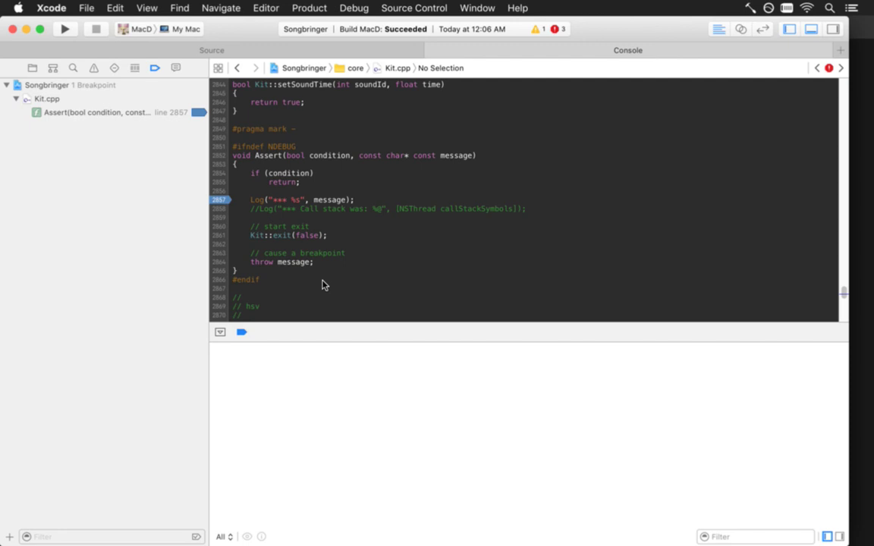
click(554, 29)
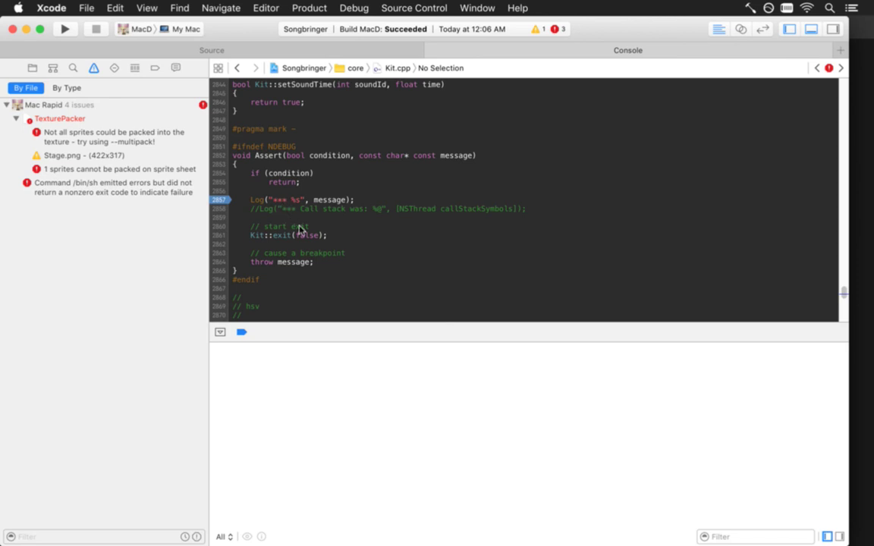
Open Backgrounds.tps from the sheets folder in TexturePacker and inspect the large sprites for ones that can be removed
key(super+Tab)
click(461, 310)
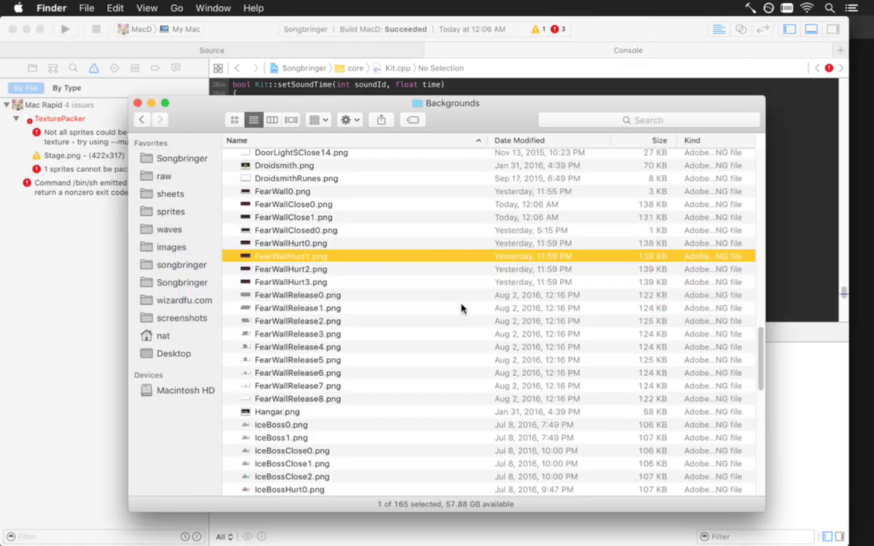
click(141, 119)
click(292, 197)
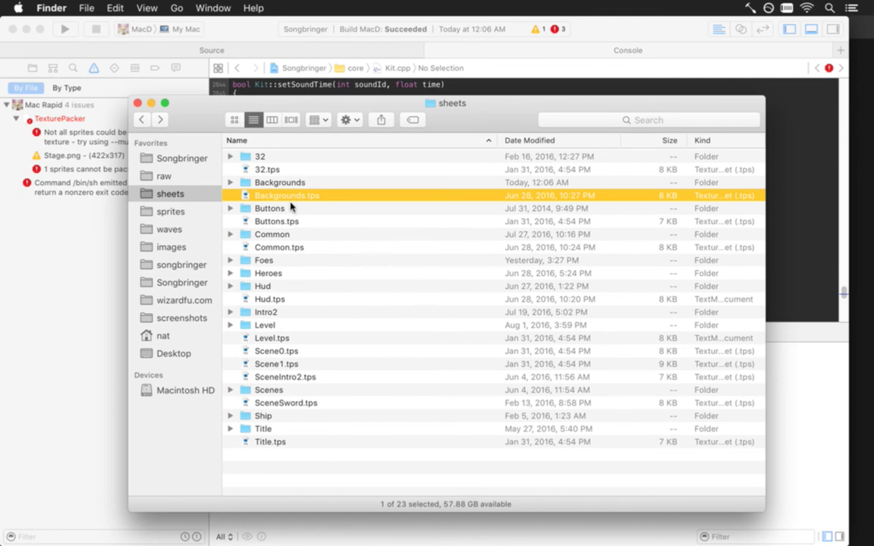
double_click(266, 195)
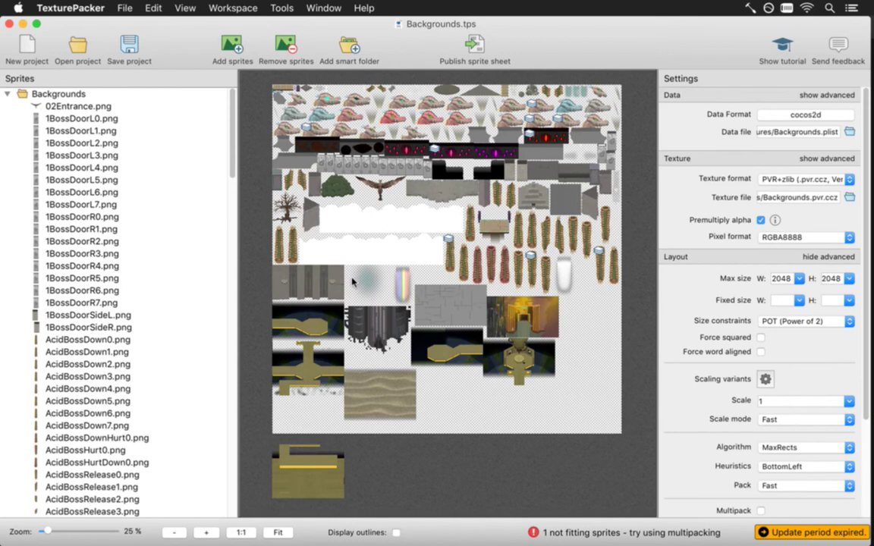
mouse_move(353, 282)
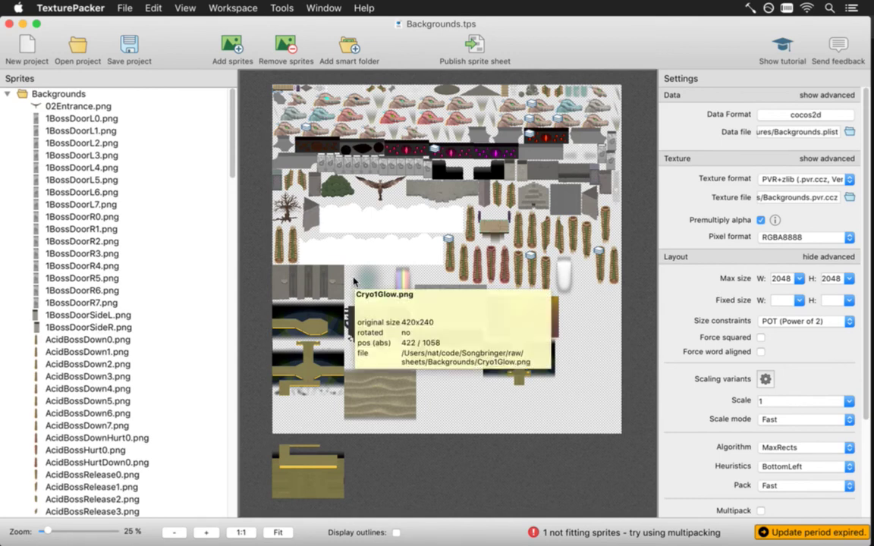
mouse_move(524, 325)
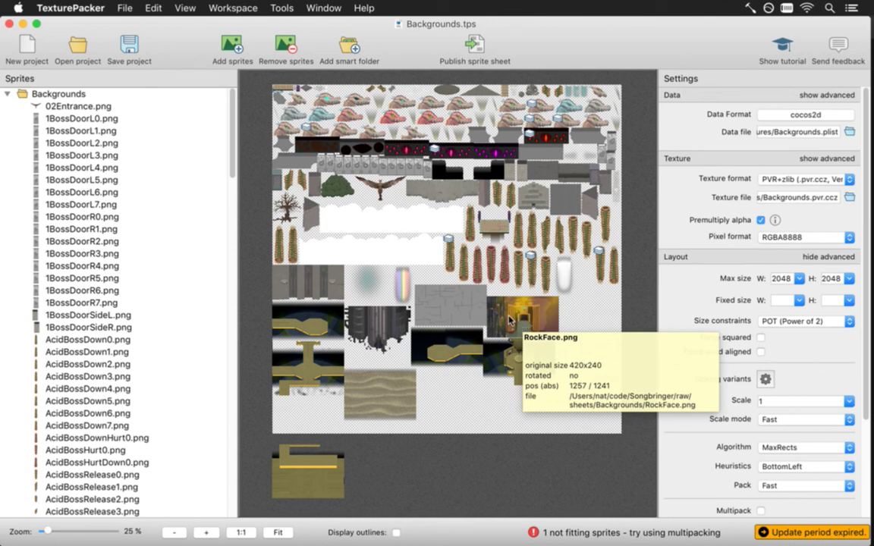
mouse_move(446, 302)
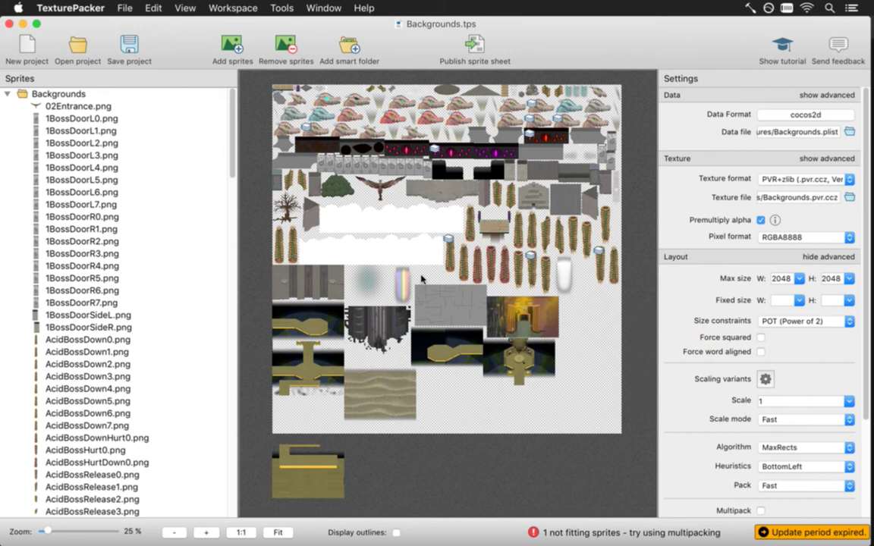
Switch to Finder, open the Backgrounds folder and delete RockFace.png and Platform1.png
key(super+Tab)
click(249, 292)
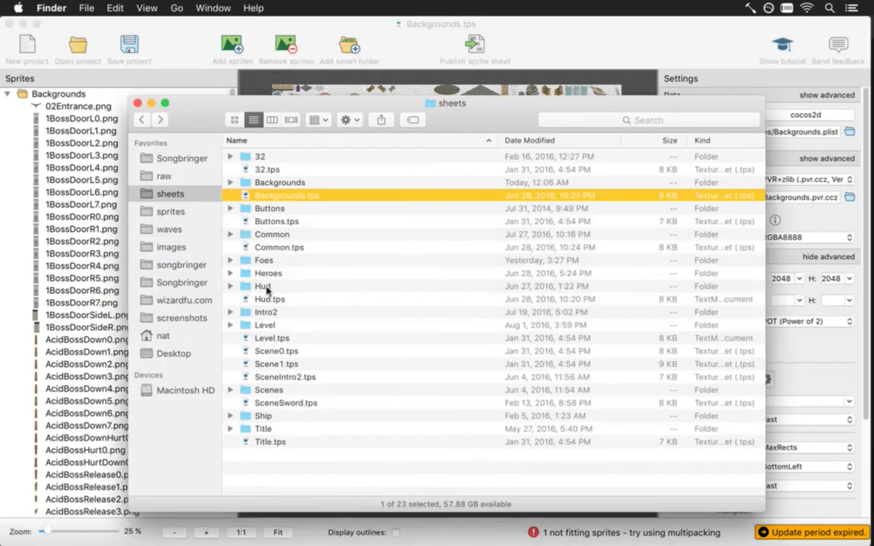
double_click(293, 189)
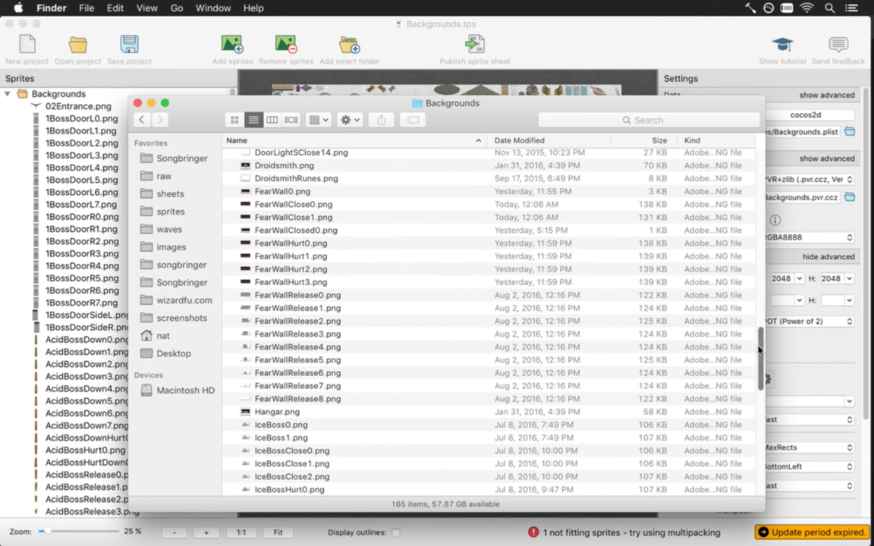
scroll(748, 413, down, 10)
scroll(747, 429, down, 5)
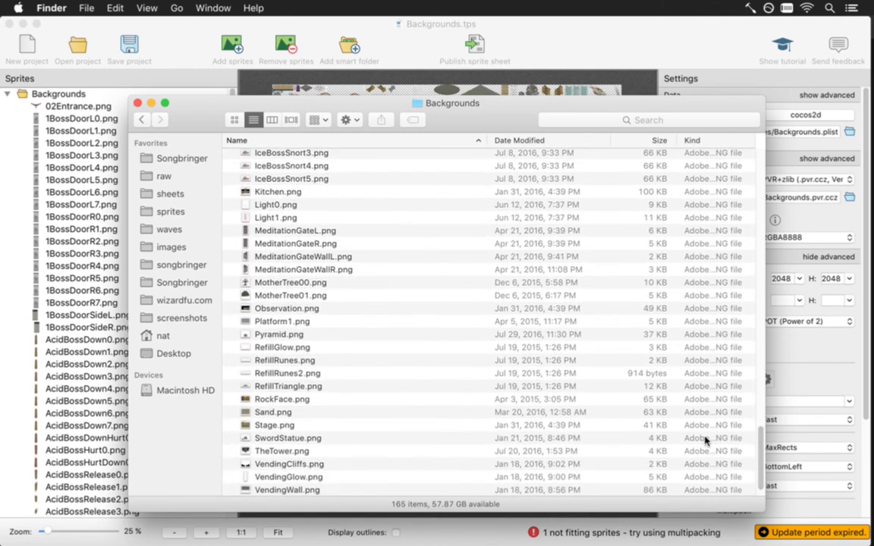
click(312, 399)
super+click(284, 322)
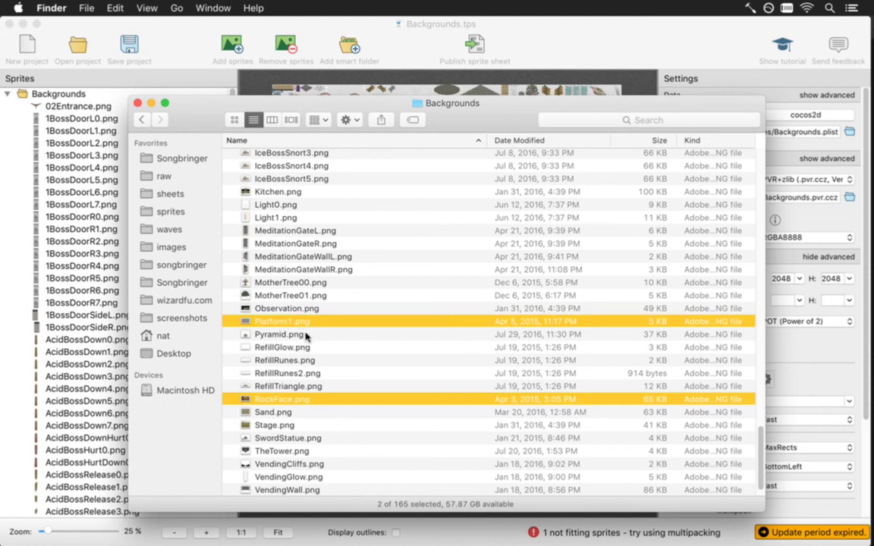
key(super+BackSpace)
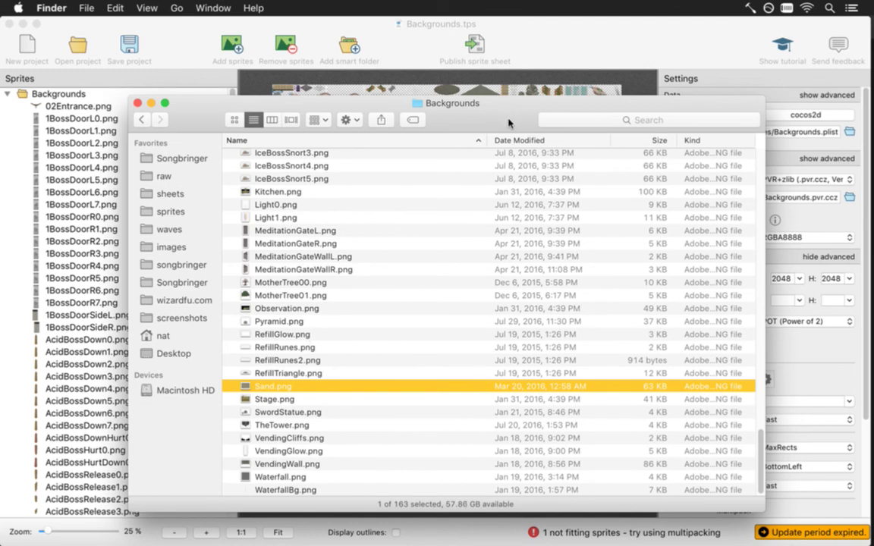
Return to TexturePacker, check that the Backgrounds sprites fit on the sheet, and quit it
click(577, 40)
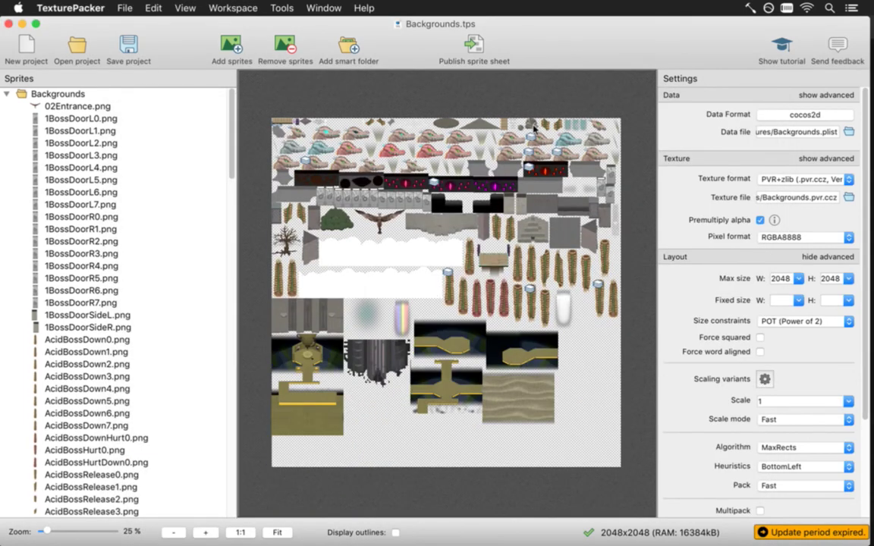
mouse_move(533, 130)
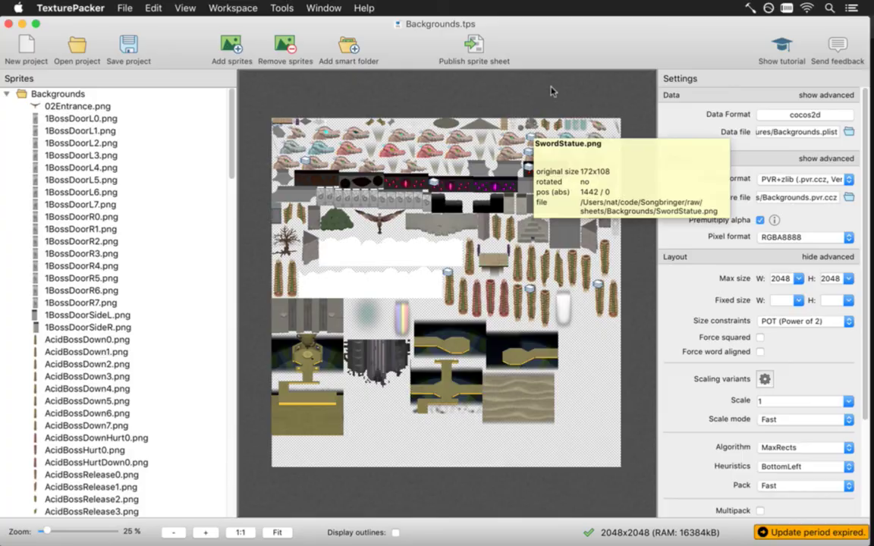
key(super+q)
Rebuild the project in Xcode, show the source with FearBoss.txt and run the game
click(601, 30)
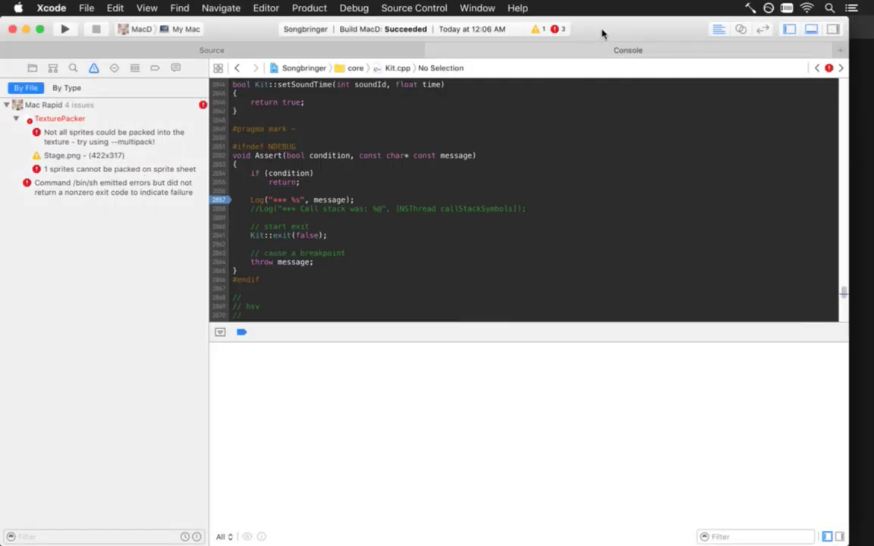
key(super+b)
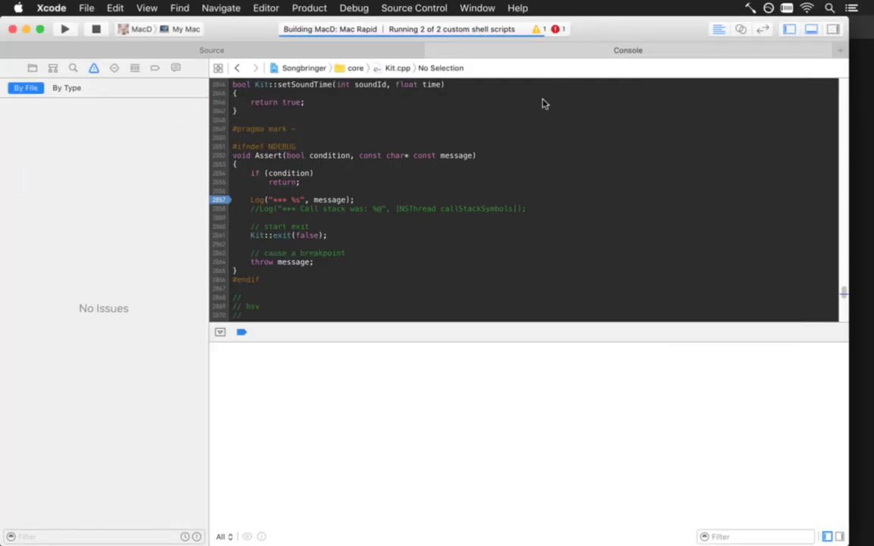
click(400, 48)
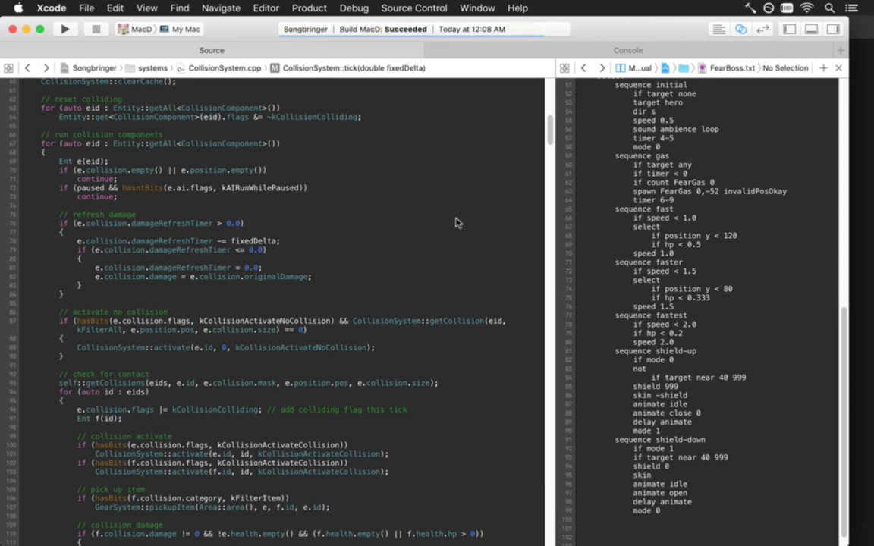
key(super+r)
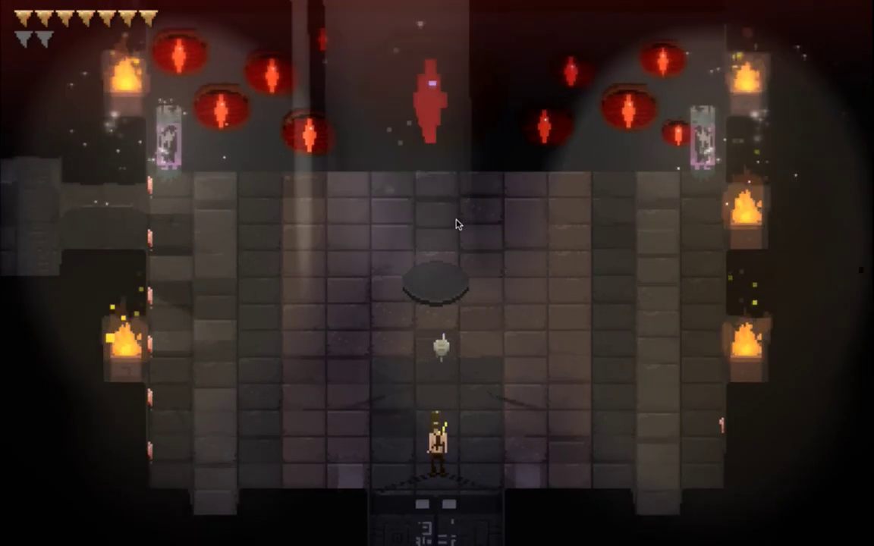
Play-test the Fear Wall fight by moving the hero around the disc in mid-room and watching the eyes' open and close animations
key(Right)
key(Up)
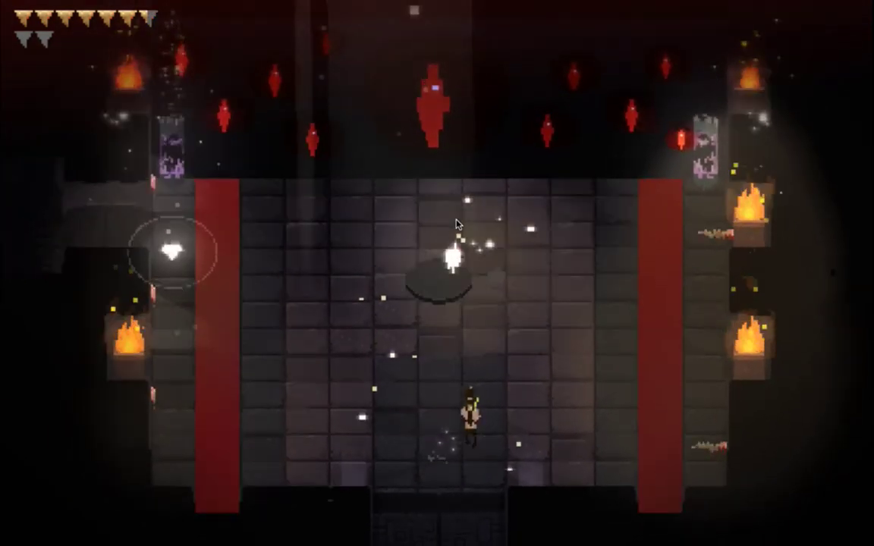
key(Left)
key(d)
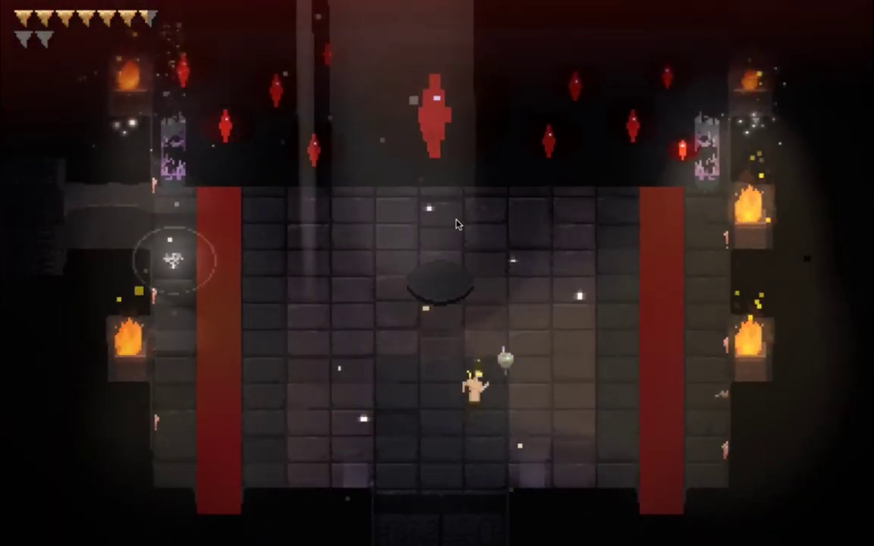
key(Left)
key(Up)
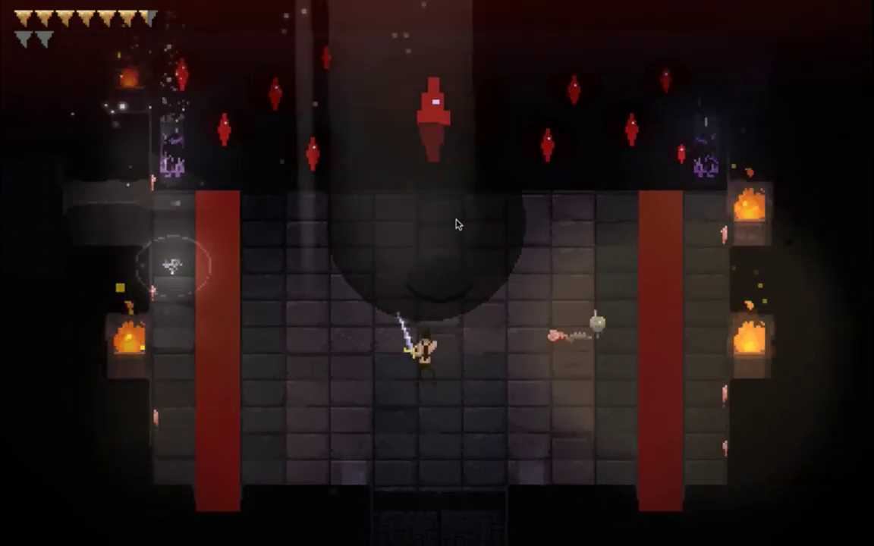
key(Left)
key(Up)
key(Right)
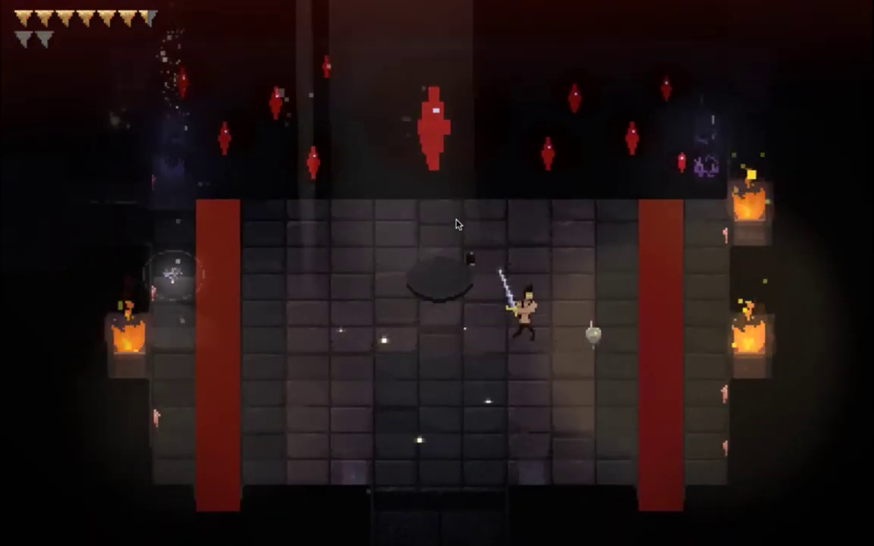
key(Up)
key(Left)
key(x)
key(Down)
key(Right)
key(Left)
key(s)
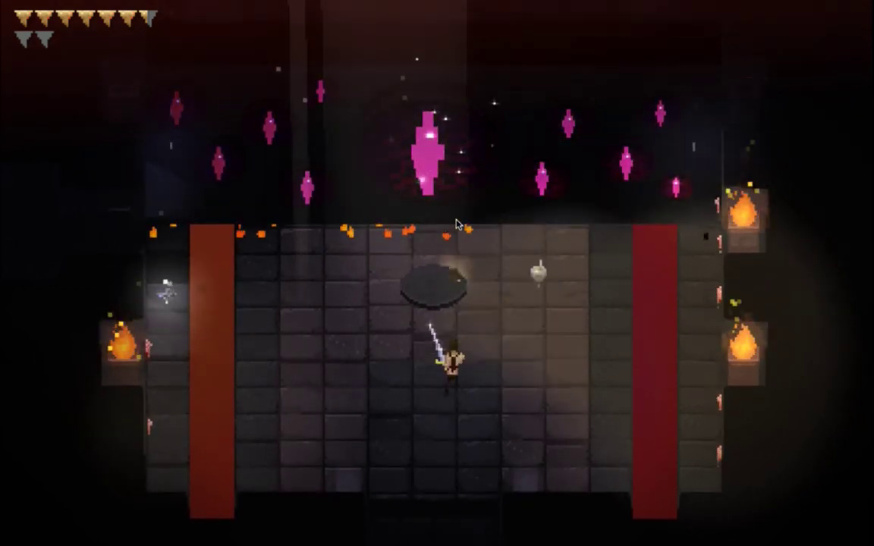
Run the hero across the lower half of the room and back, dodging enemies while checking the wall with its eyes closed
key(Down)
key(Left)
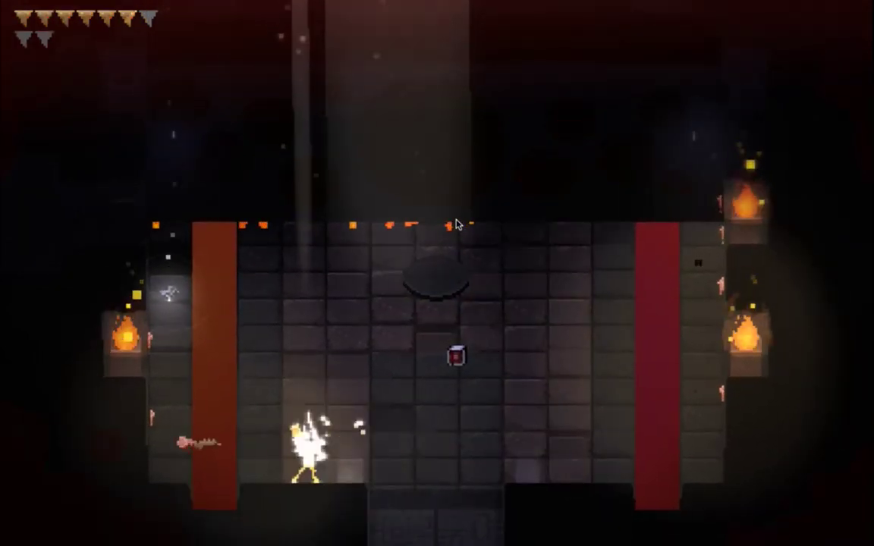
key(Up)
key(Right)
key(Down)
key(Left)
key(Up)
key(d)
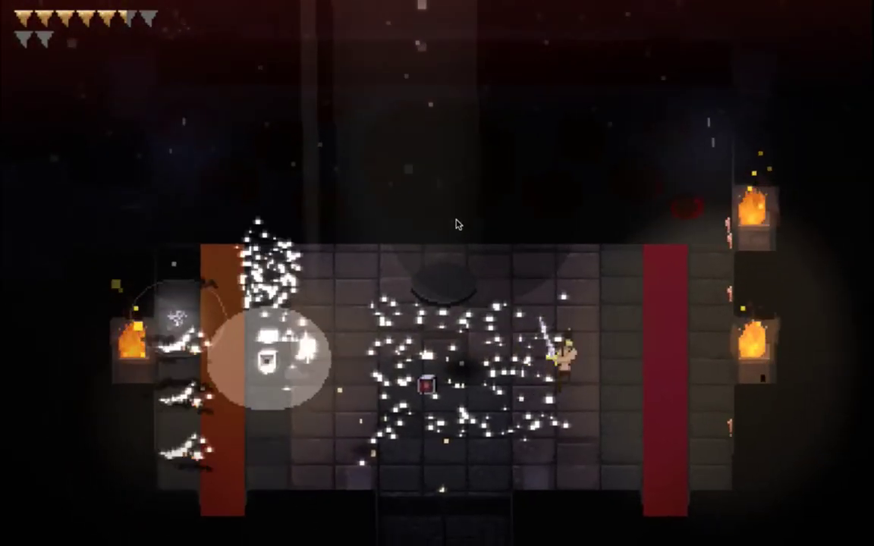
key(w)
key(Left)
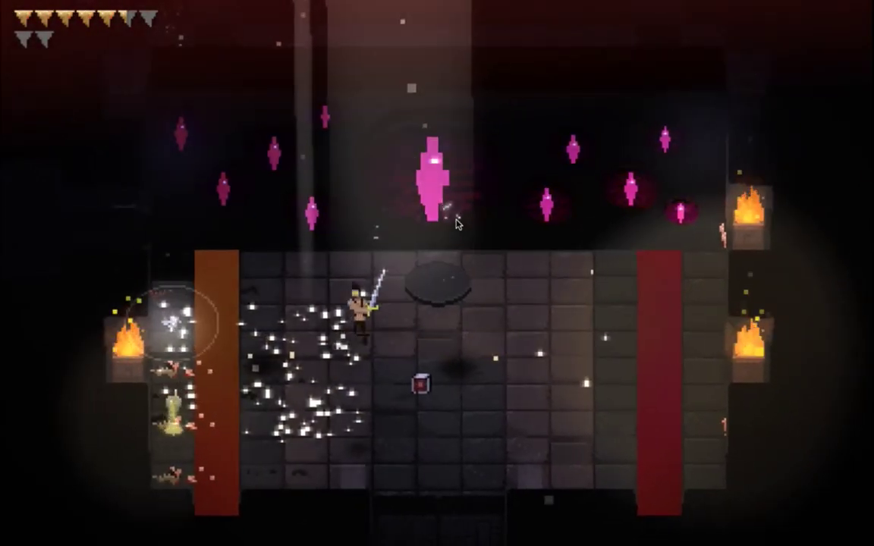
Bring the hero up to the wall and strike the large central eye and its neighbour with repeated sword attacks
key(Up)
key(Right)
key(Right)
key(x)
key(x)
key(x)
key(x)
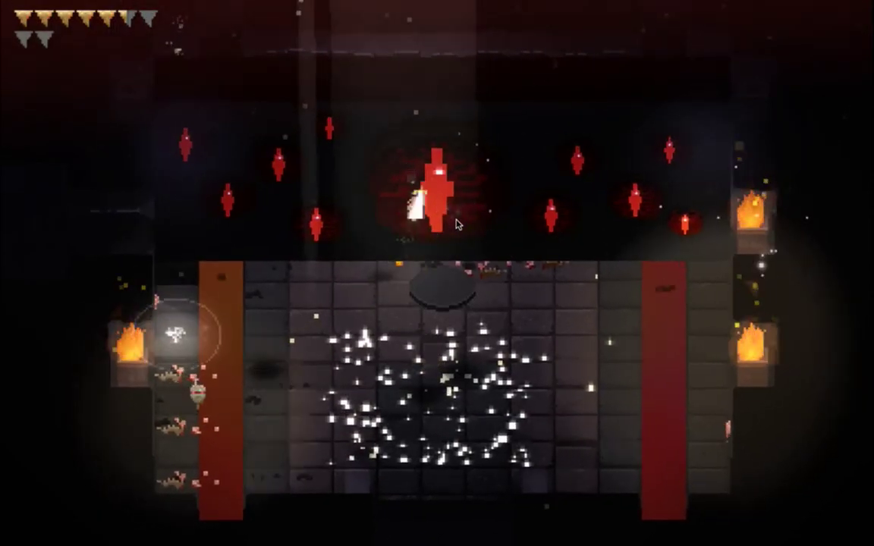
key(space)
key(space)
key(space)
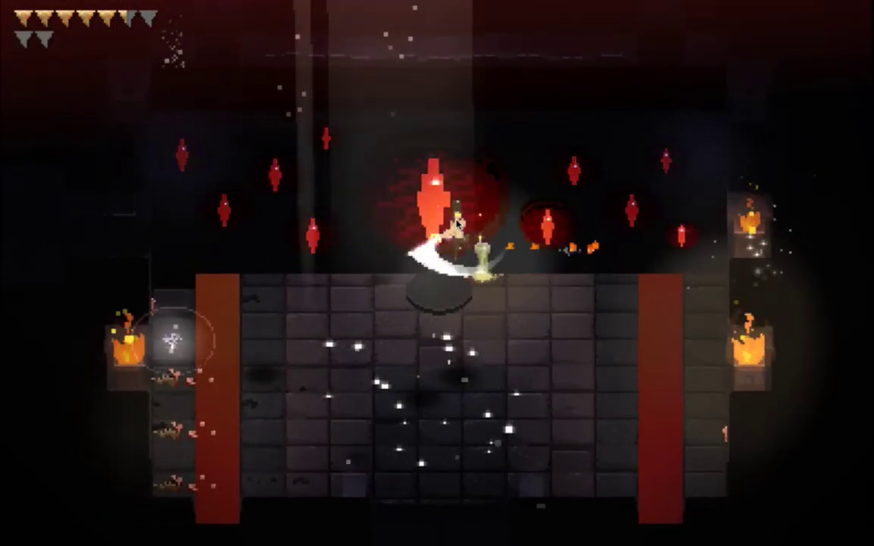
key(x)
key(x)
key(Left)
key(x)
key(Right)
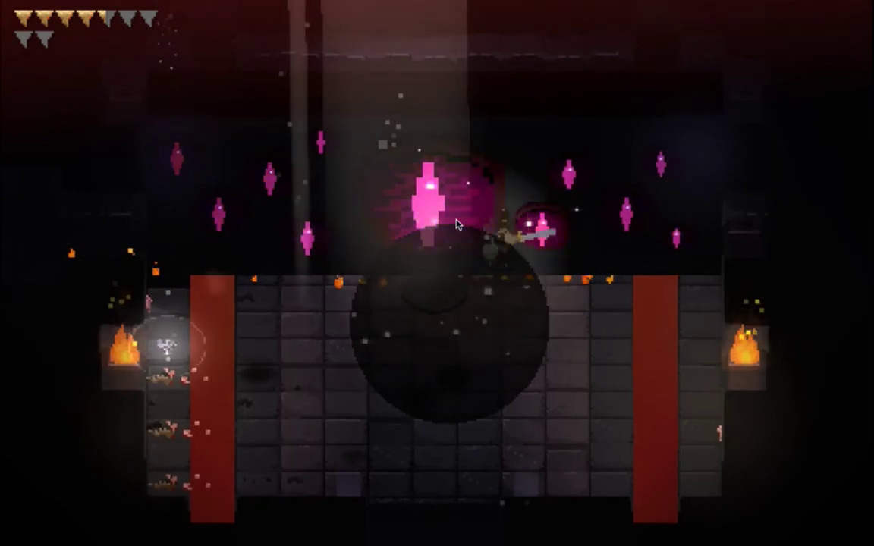
key(x)
key(x)
key(x)
key(x)
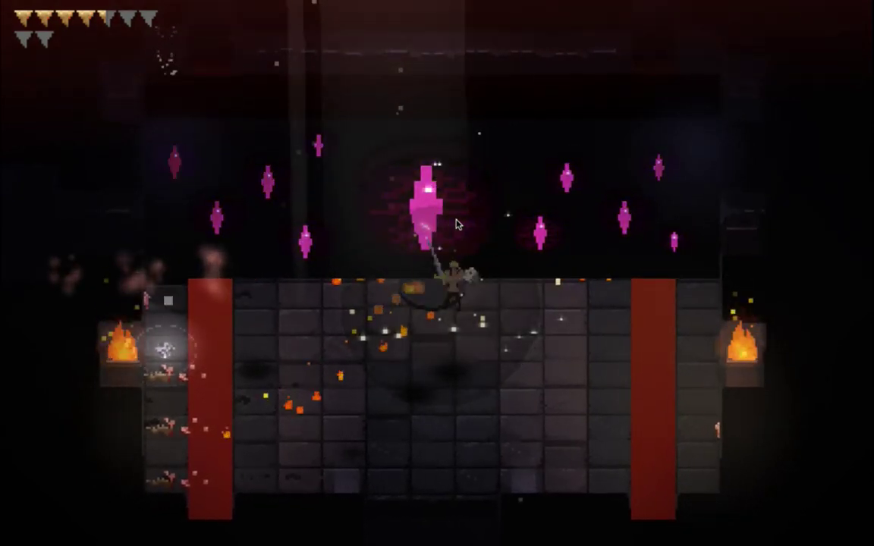
key(Left)
Quit the game, switch to Photoshop and bring up the layered FearWall.psd with its selection cleared
key(super+q)
key(super+Tab)
key(super+Tab)
key(super+Tab)
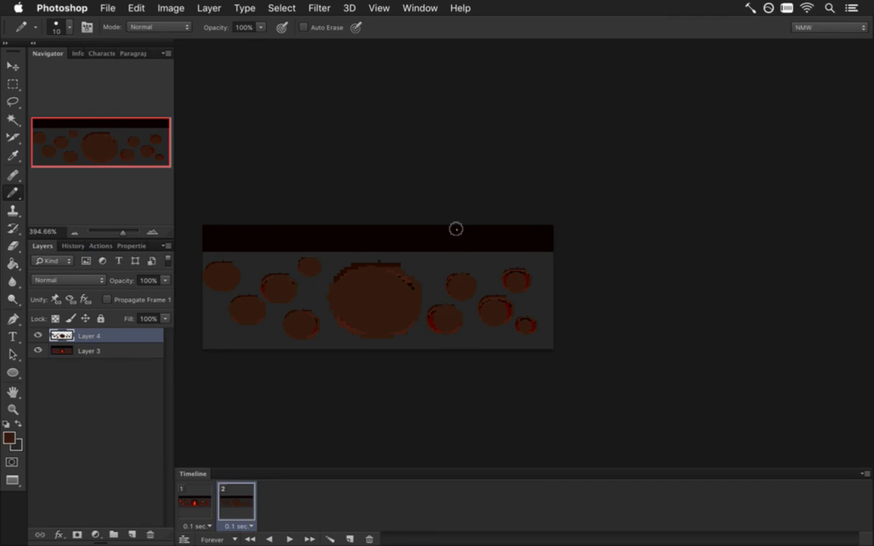
click(419, 8)
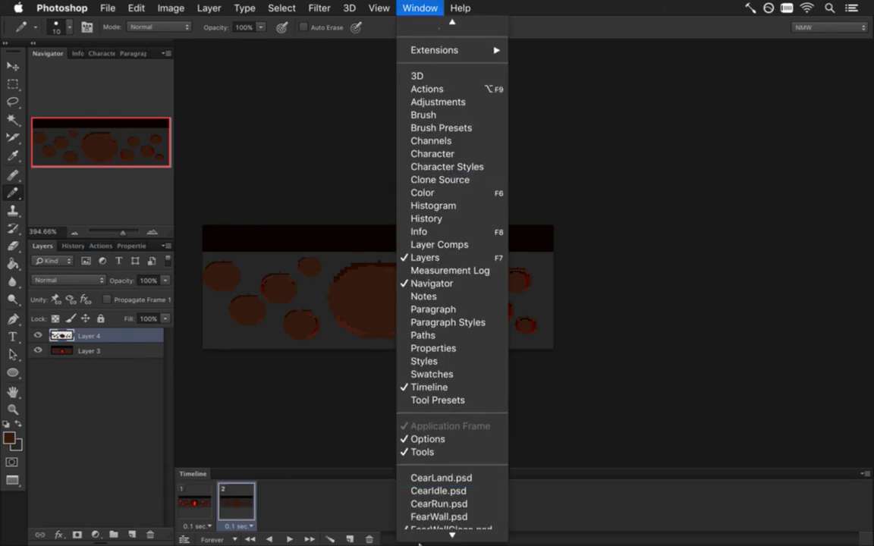
click(426, 507)
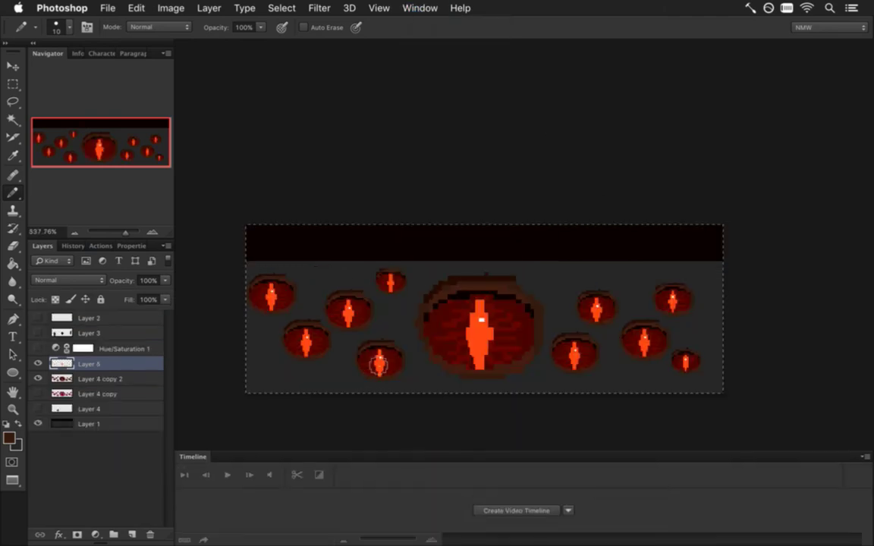
key(m)
key(super+d)
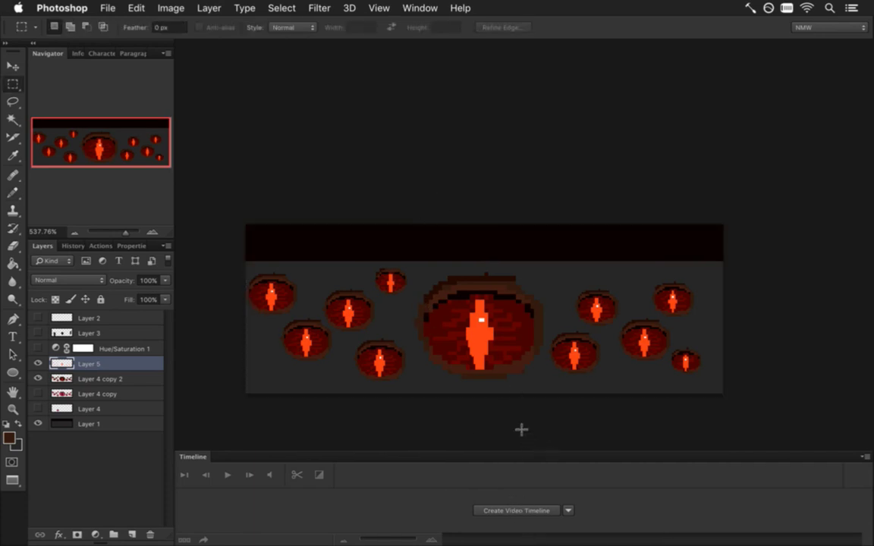
Examine the pixel detail of the large central eye and the wall area around it
drag(454, 333, 474, 272)
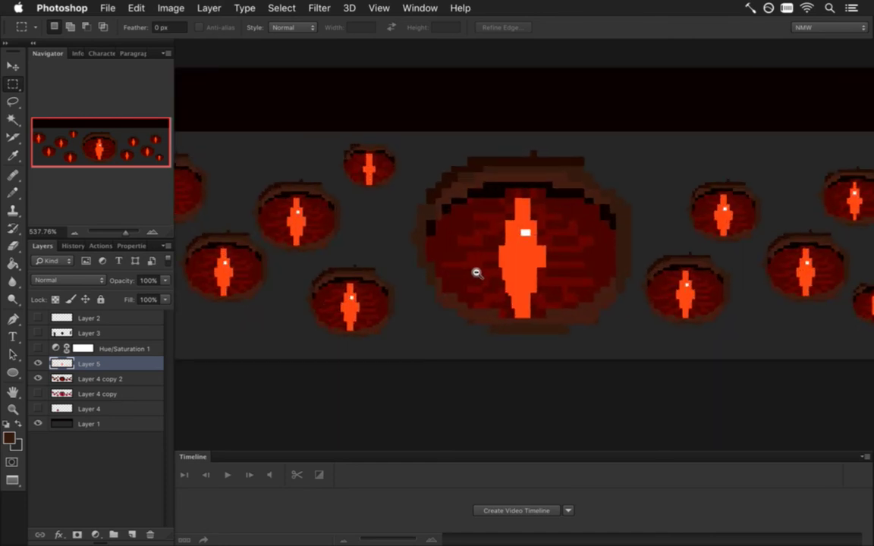
click(486, 278)
click(487, 278)
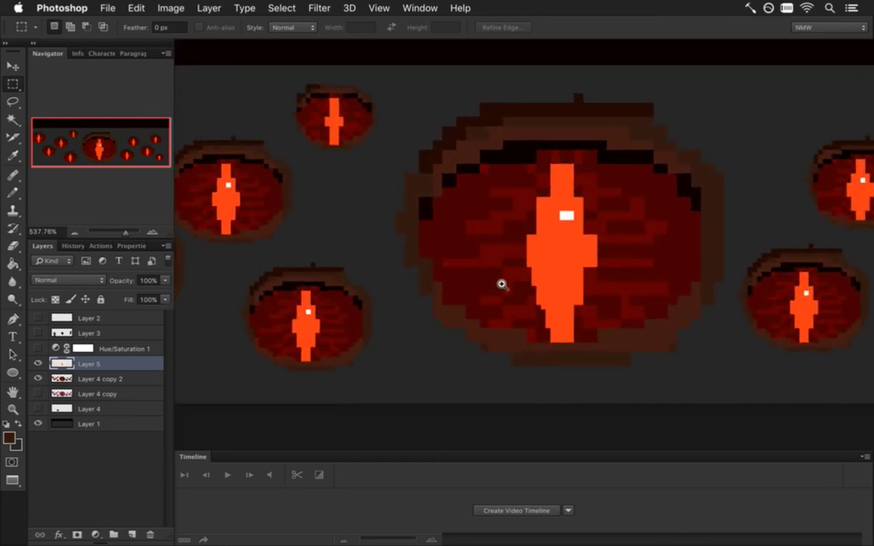
drag(505, 287, 539, 278)
scroll(604, 283, right, 5)
click(554, 295)
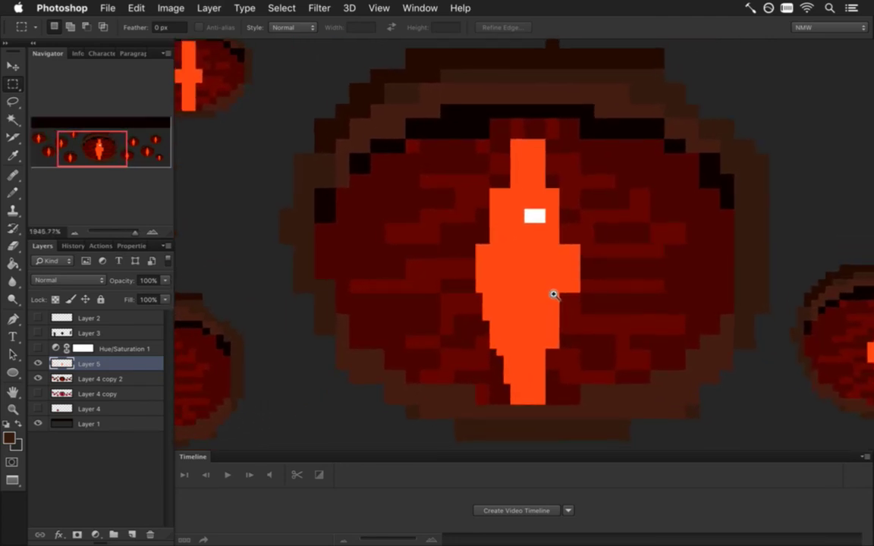
alt+click(554, 295)
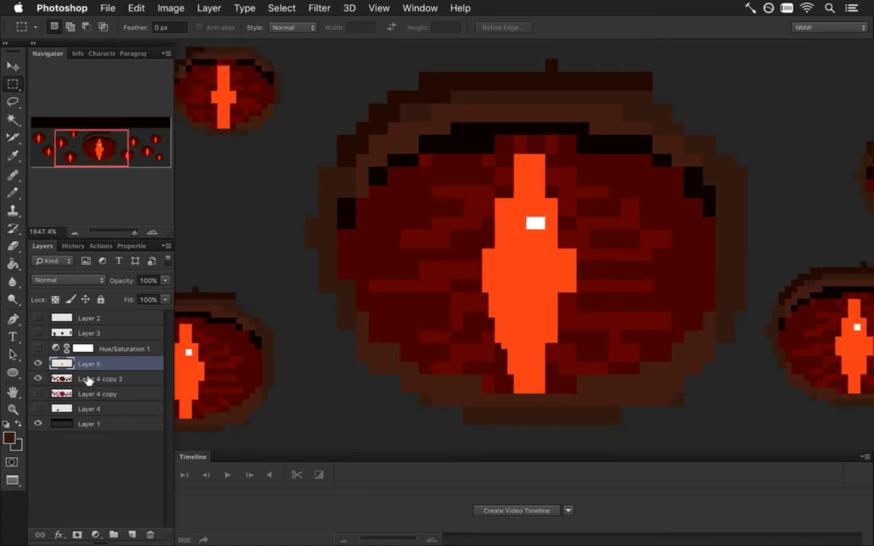
drag(496, 308, 424, 298)
Try extending the canvas downward to a height of 128 pixels from the top-centre anchor, and undo it
key(alt+super+c)
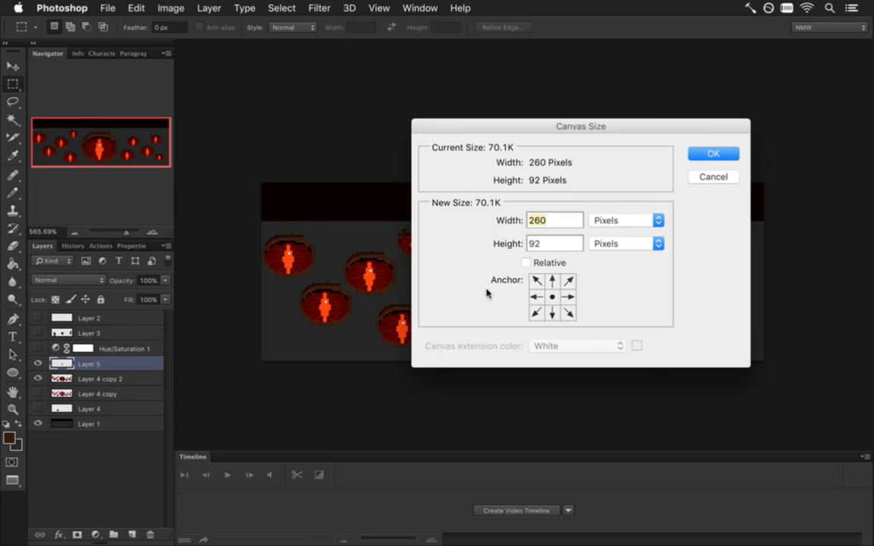
key(Tab)
text(128)
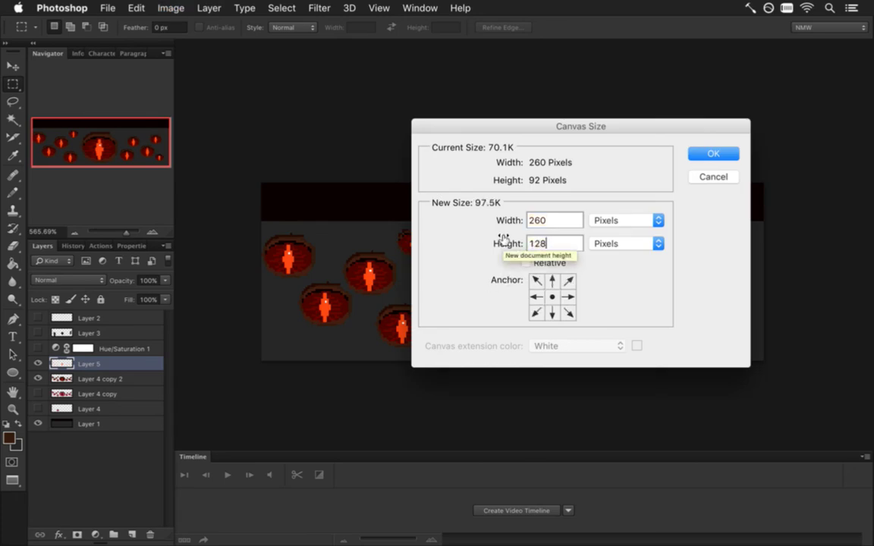
click(552, 280)
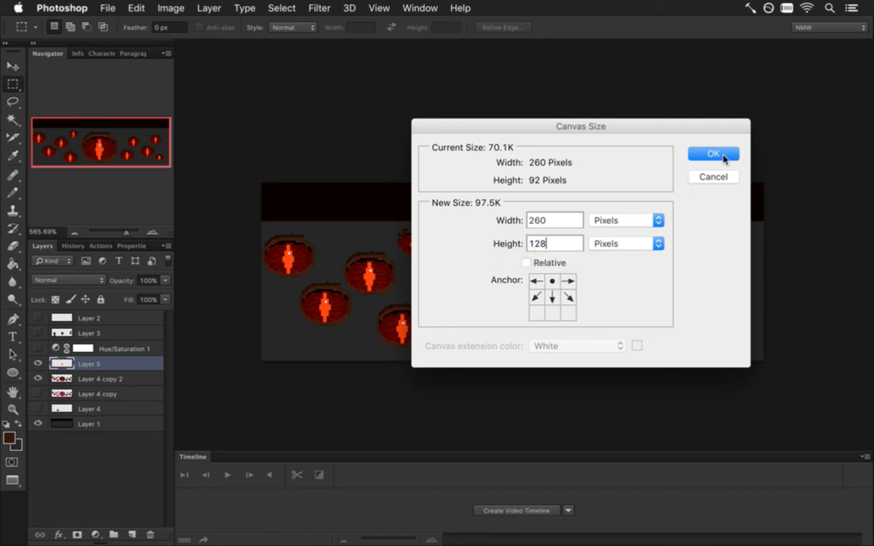
click(716, 156)
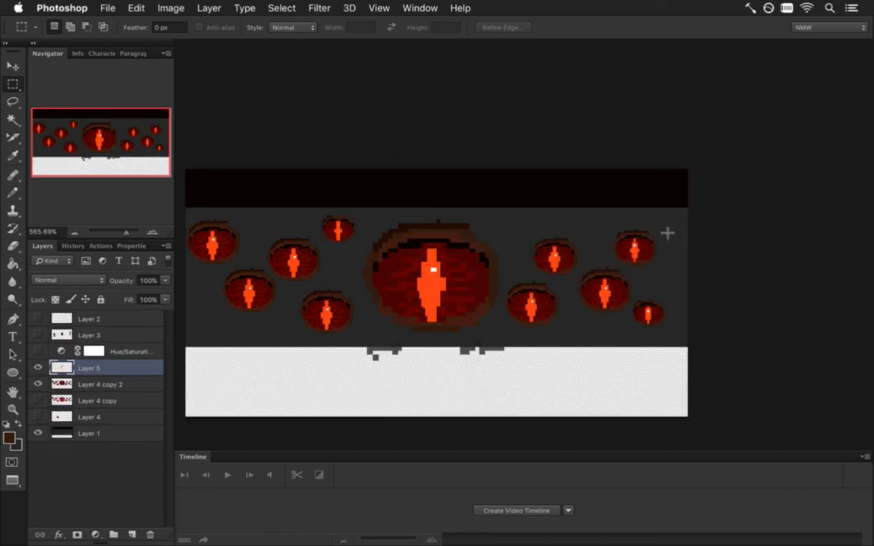
key(super+z)
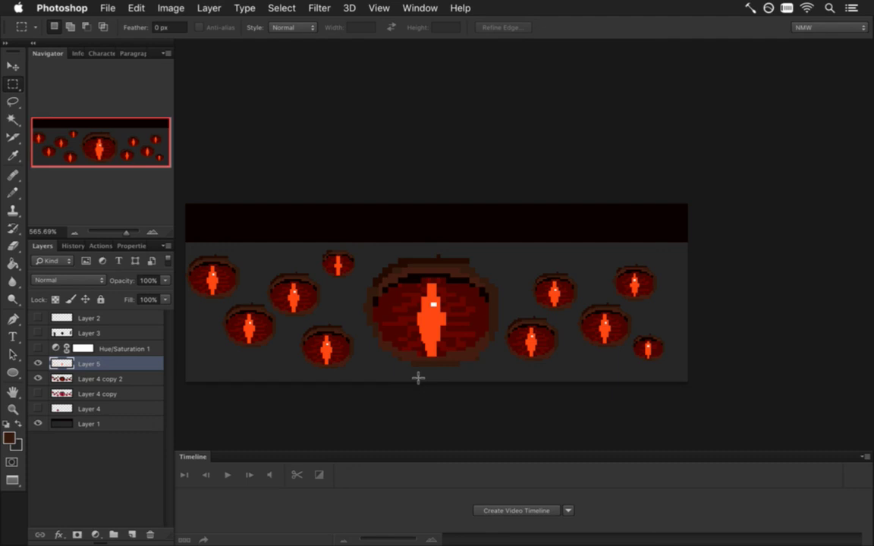
Try a canvas height of 100 pixels with the anchor left at the centre, and revert it
key(alt+super+c)
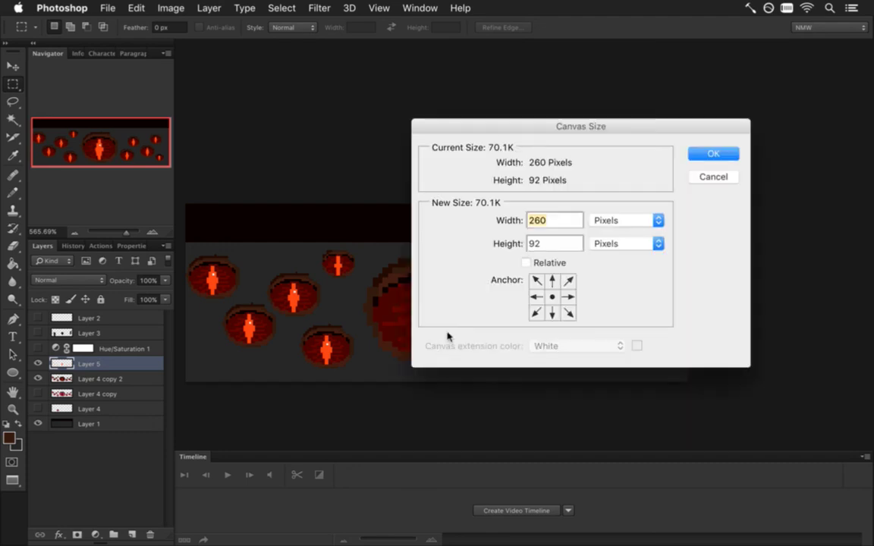
drag(543, 249, 497, 236)
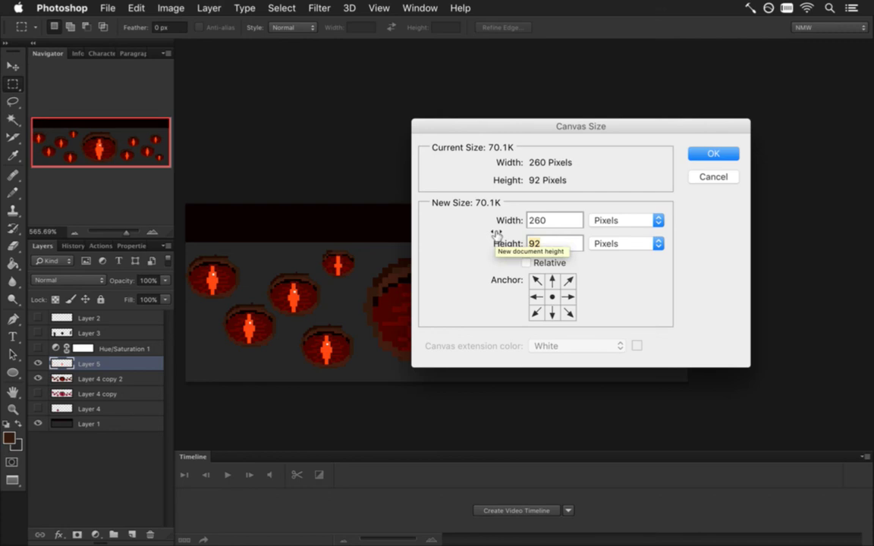
text(100)
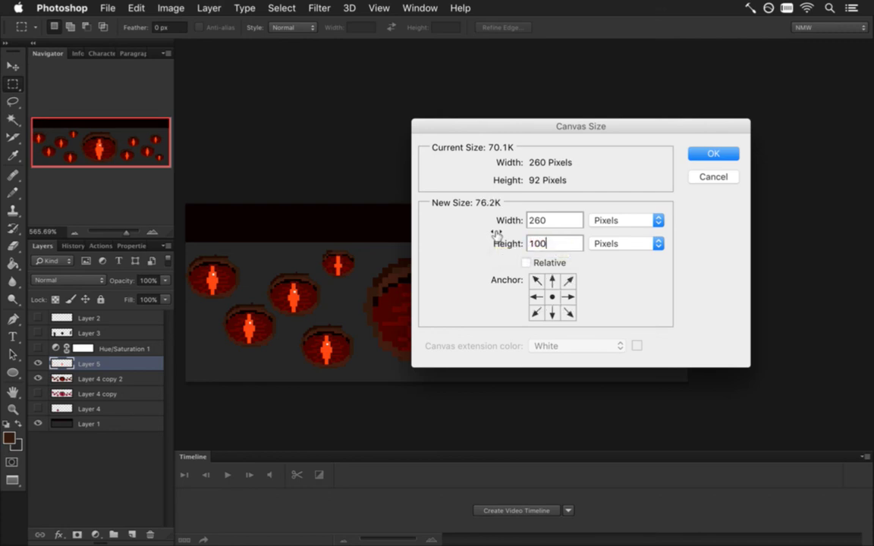
key(Return)
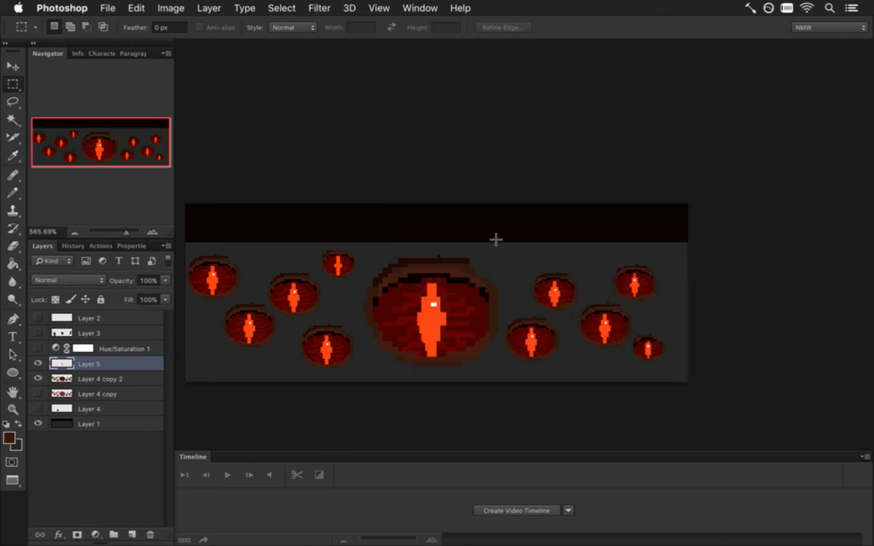
Extend the canvas downward to a height of 100 pixels using the top-centre anchor
key(super+alt+c)
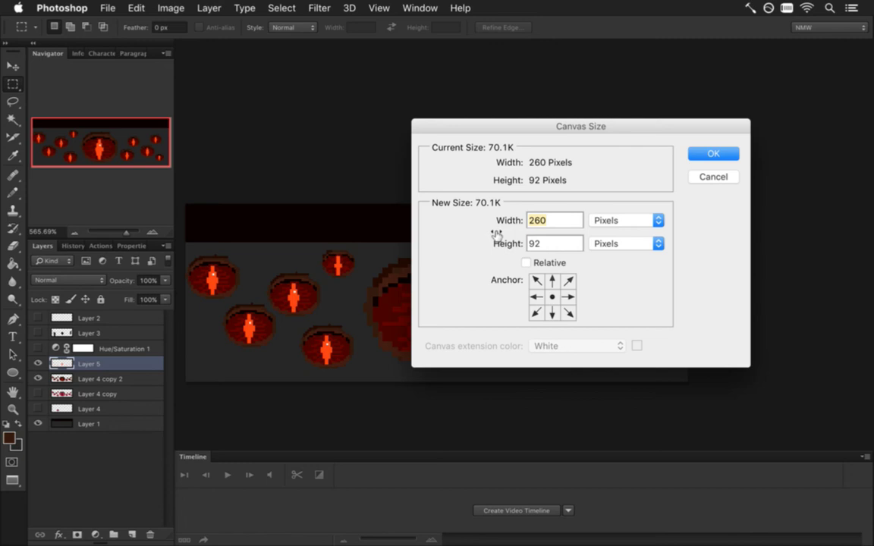
key(Tab)
text(100)
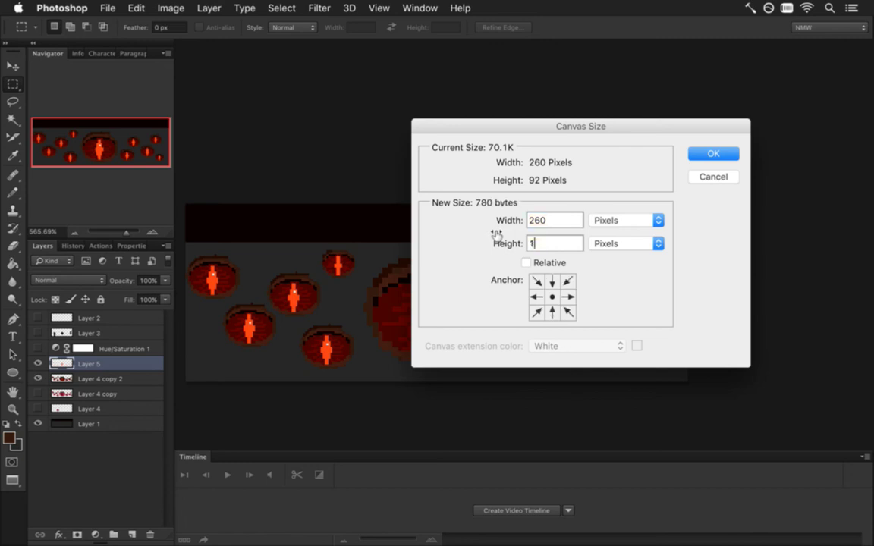
click(553, 280)
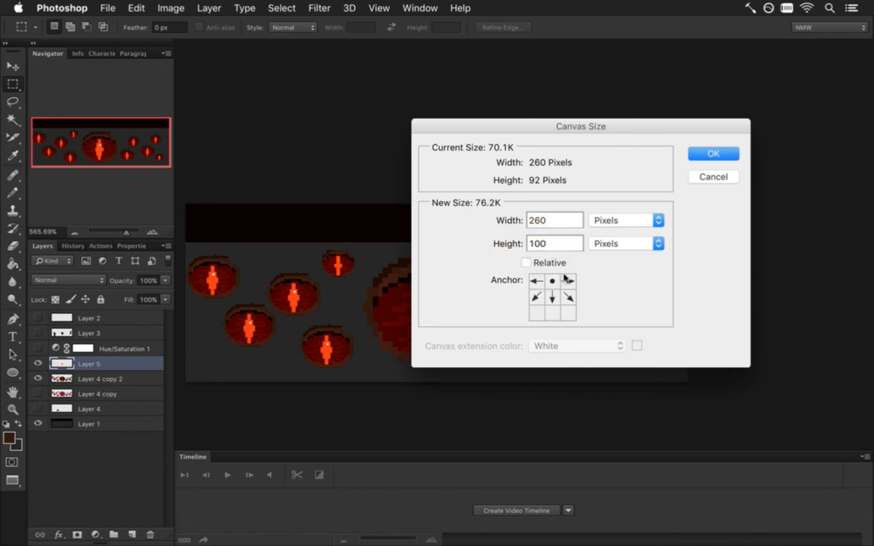
click(713, 155)
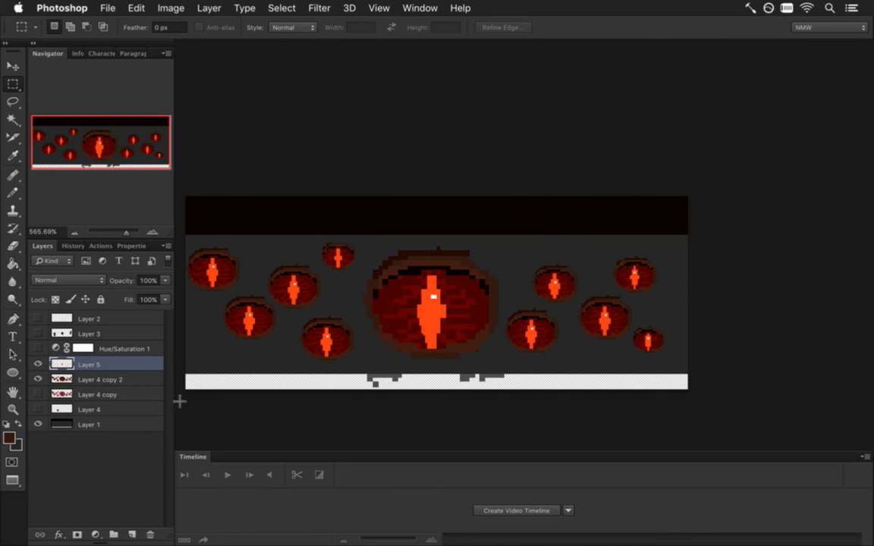
Sample the dark grey wall colour on Layer 1 and set the pencil size to 1 px
click(64, 423)
key(i)
click(254, 368)
key(b)
key(bracketleft)
key(bracketleft)
key(bracketleft)
key(bracketleft)
key(bracketleft)
key(bracketleft)
key(bracketleft)
key(bracketleft)
key(bracketleft)
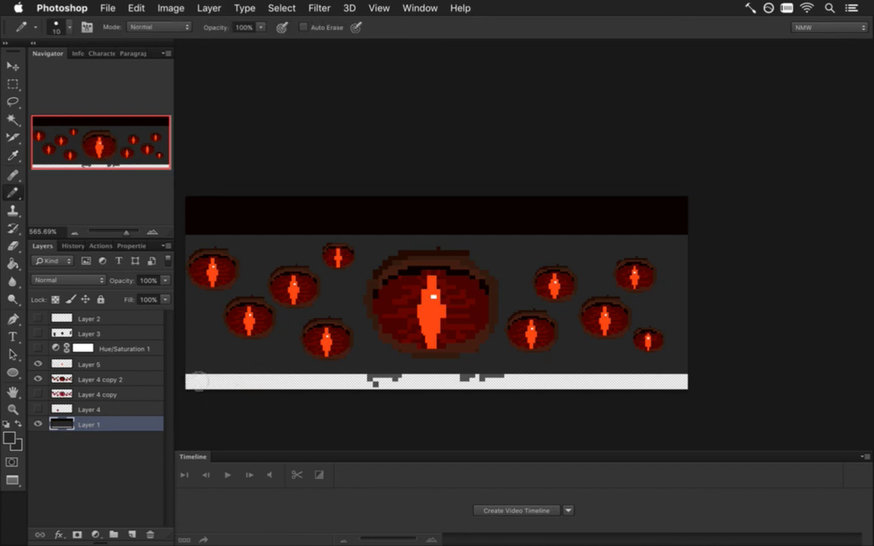
super+click(443, 397)
drag(424, 381, 449, 393)
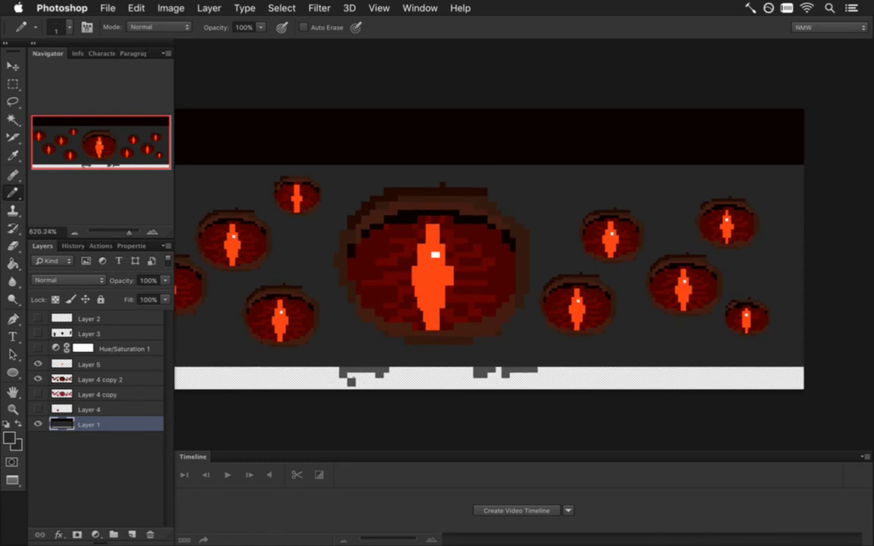
Erase the stray grey marks below the wall from Layer 4 copy 2, hiding Layer 1 during the cleanup
key(e)
drag(339, 375, 386, 383)
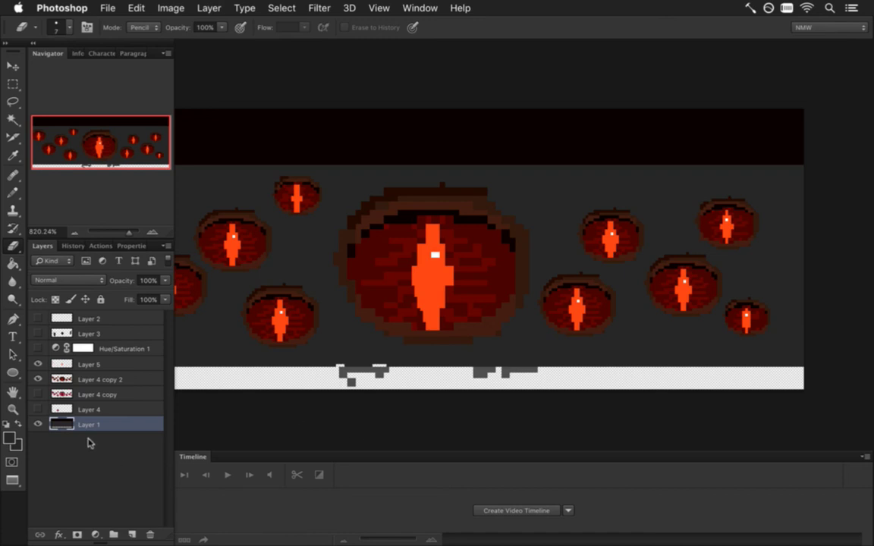
click(38, 424)
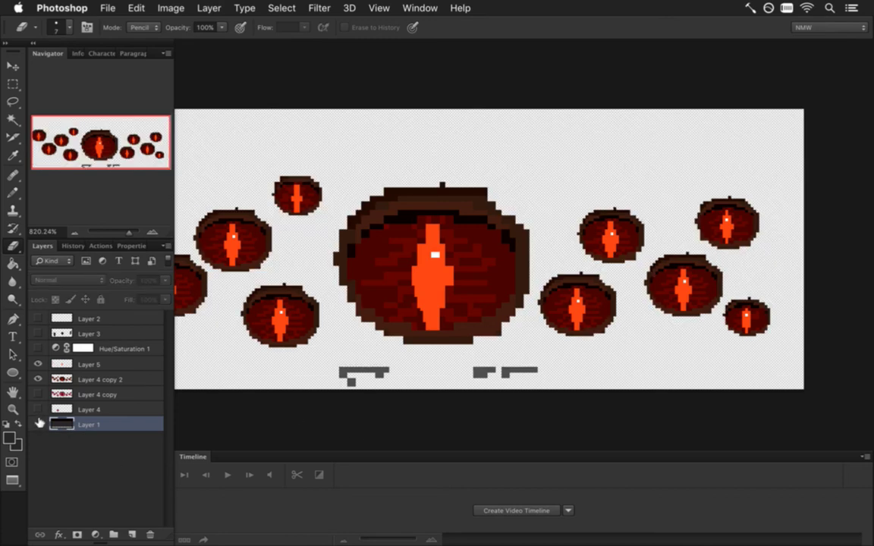
click(72, 379)
mouse_move(341, 385)
mouse_down()
mouse_move(398, 386)
mouse_move(543, 383)
mouse_up()
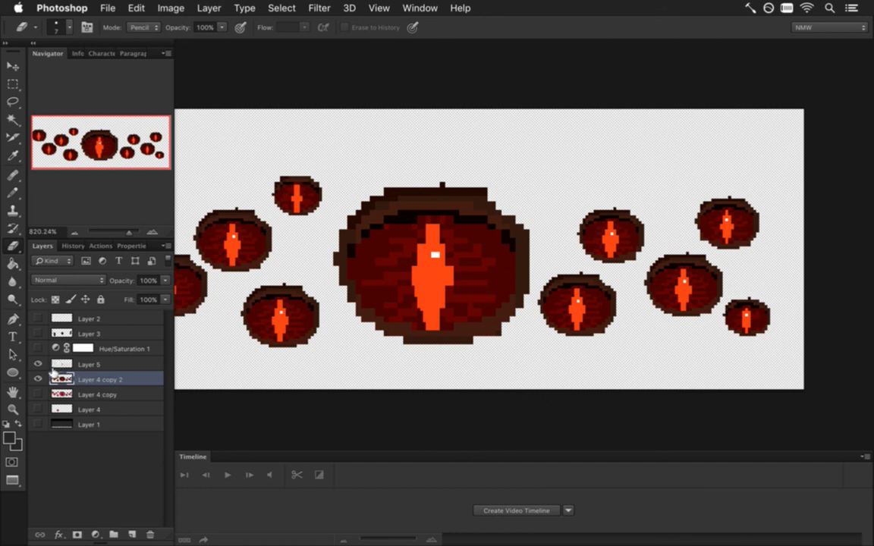
click(38, 424)
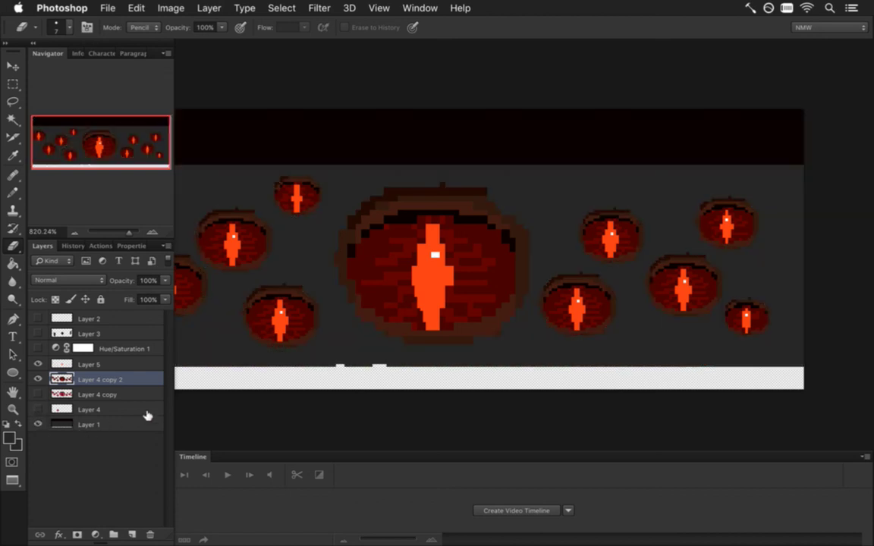
Draw a wide V-shaped spike on Layer 1 beneath the large central eye and fill it with the wall grey
key(i)
click(89, 422)
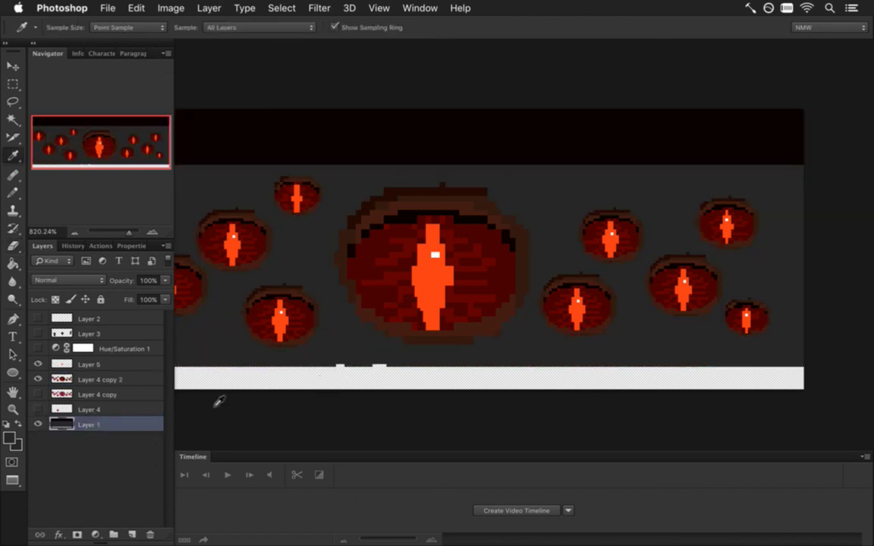
key(b)
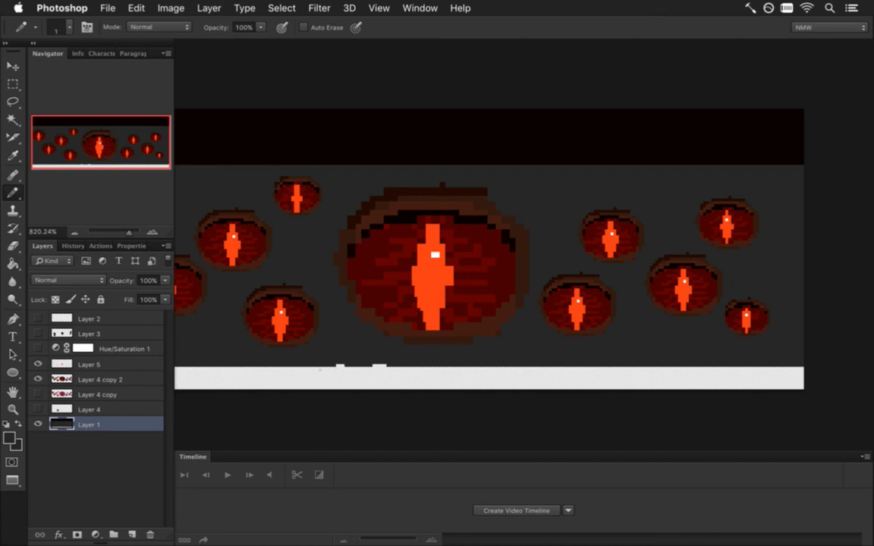
drag(342, 367, 400, 376)
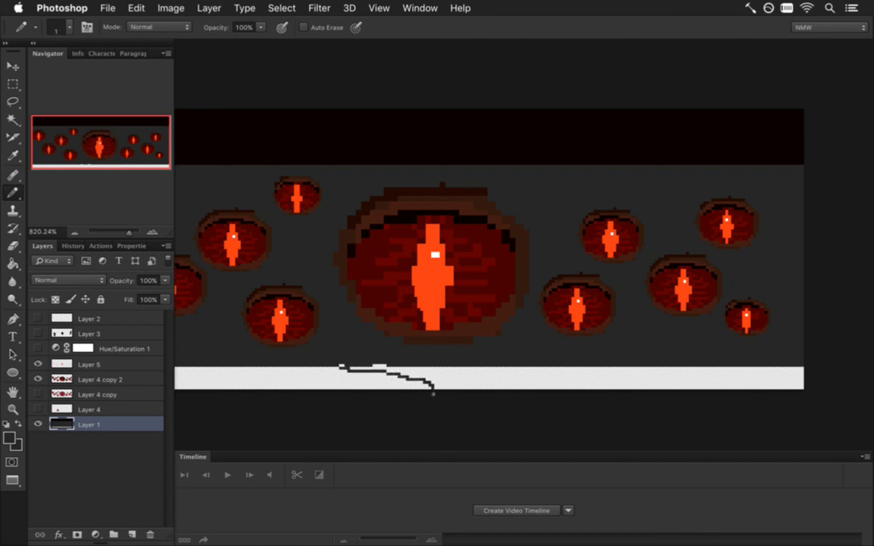
drag(470, 373, 514, 369)
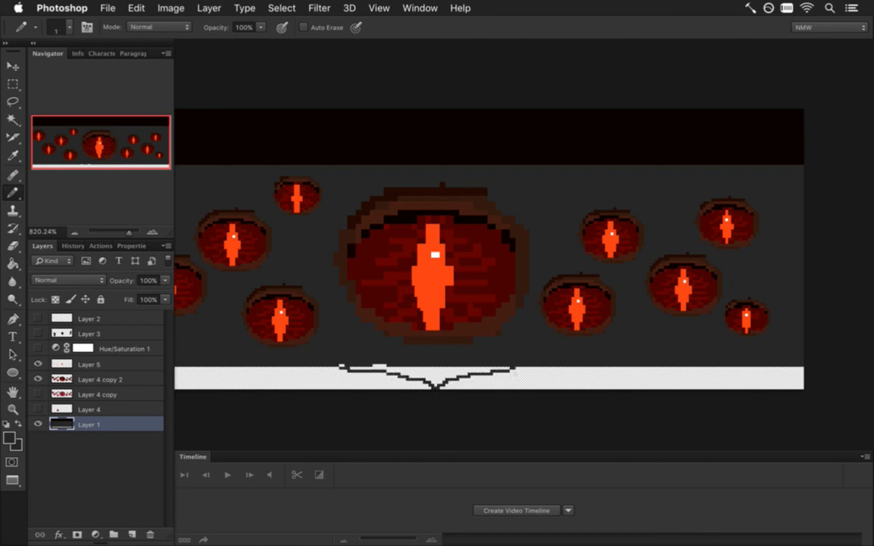
key(g)
click(423, 372)
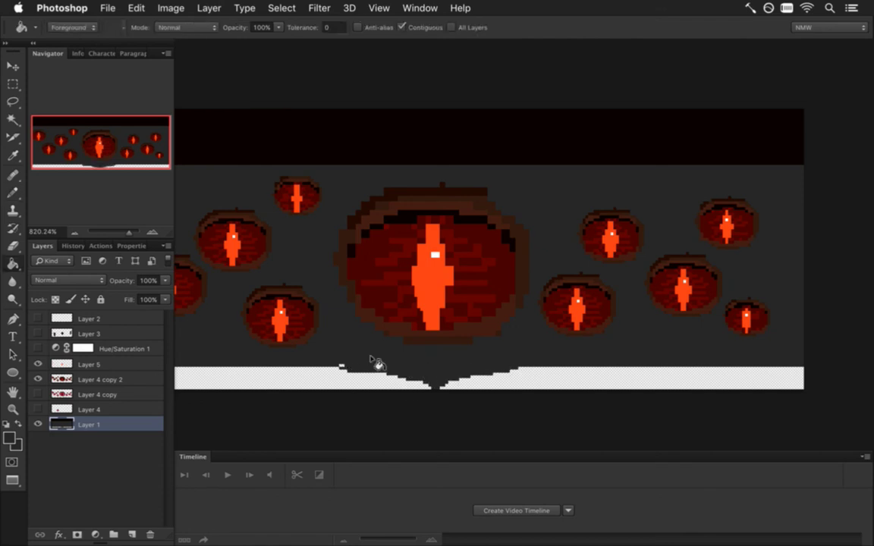
Outline more downward spikes of varied size along the wall's lower edge left of the central spike and fill them grey
key(b)
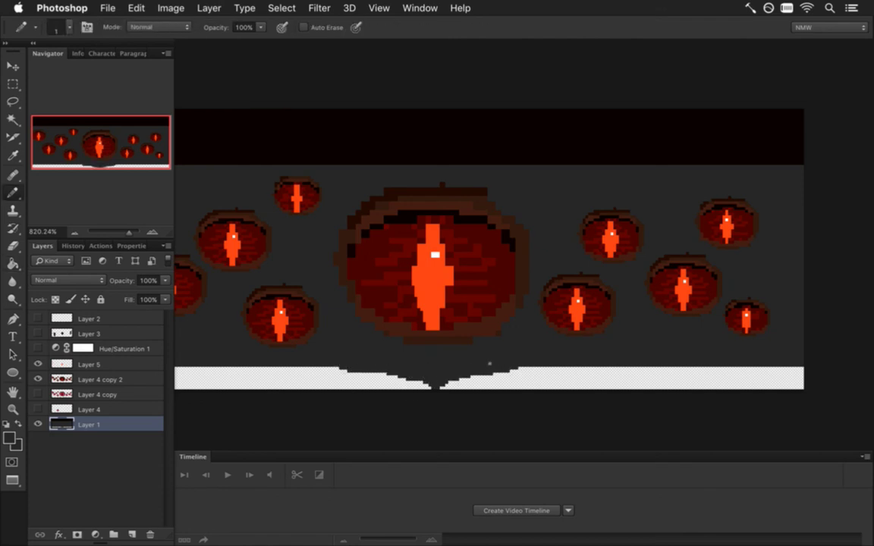
drag(360, 385, 422, 377)
click(408, 379)
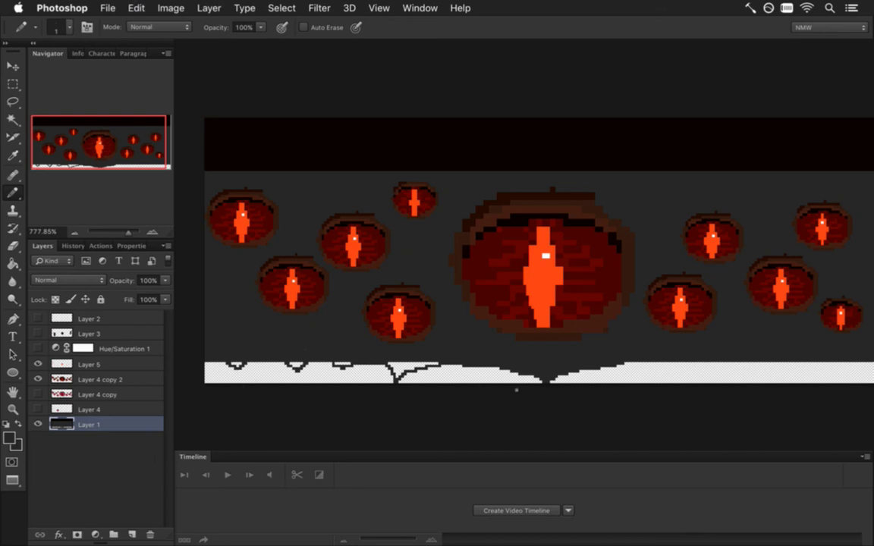
key(g)
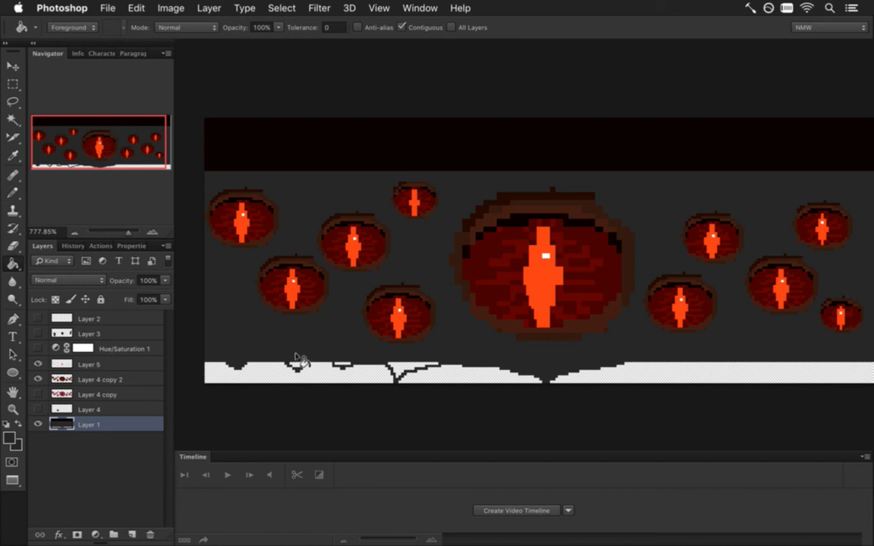
click(395, 369)
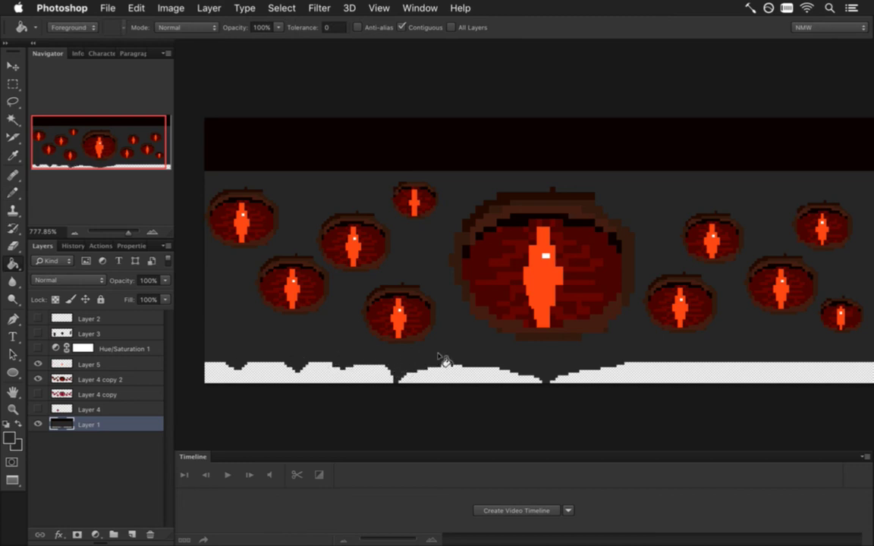
Outline downward spikes along the wall's lower edge right of the central spike and fill them with the wall grey
key(b)
drag(685, 380, 588, 373)
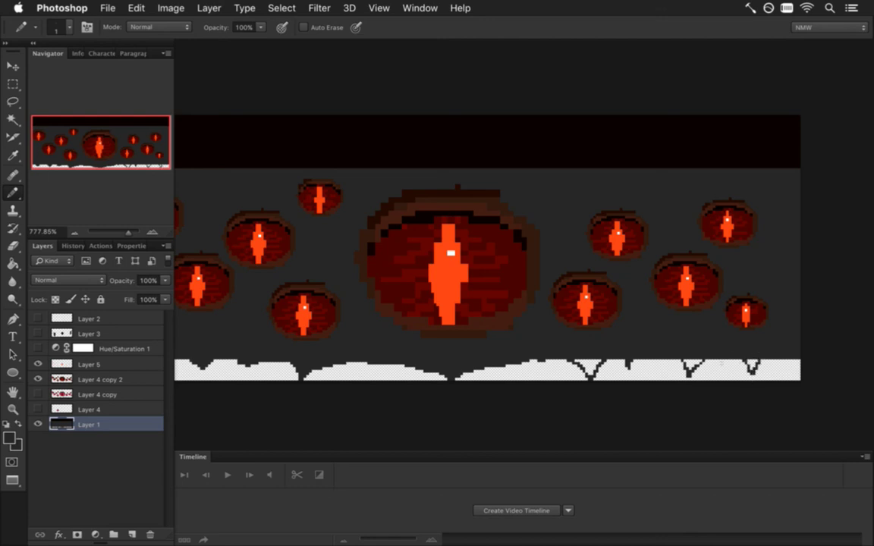
drag(717, 359, 728, 359)
key(g)
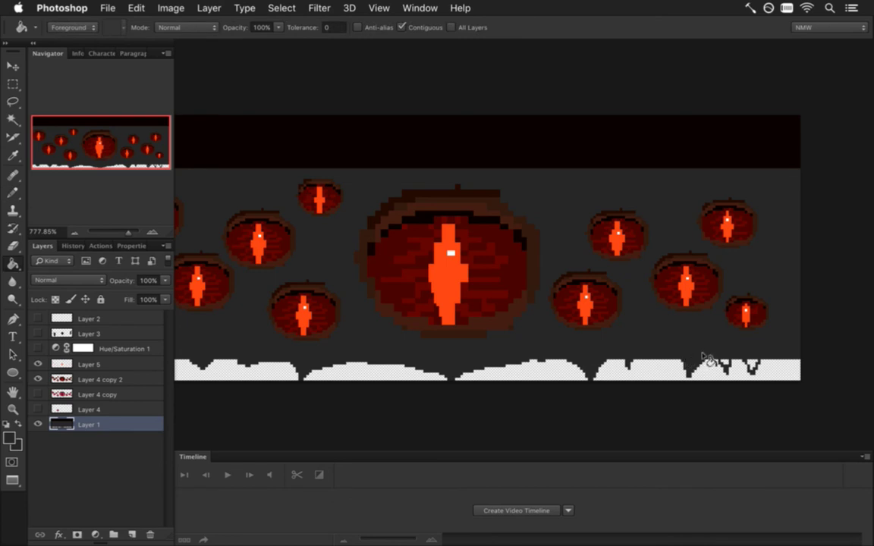
click(751, 360)
click(726, 361)
Carve rounded notches into the wall's lower edge between the spikes with a 1 px eraser
key(e)
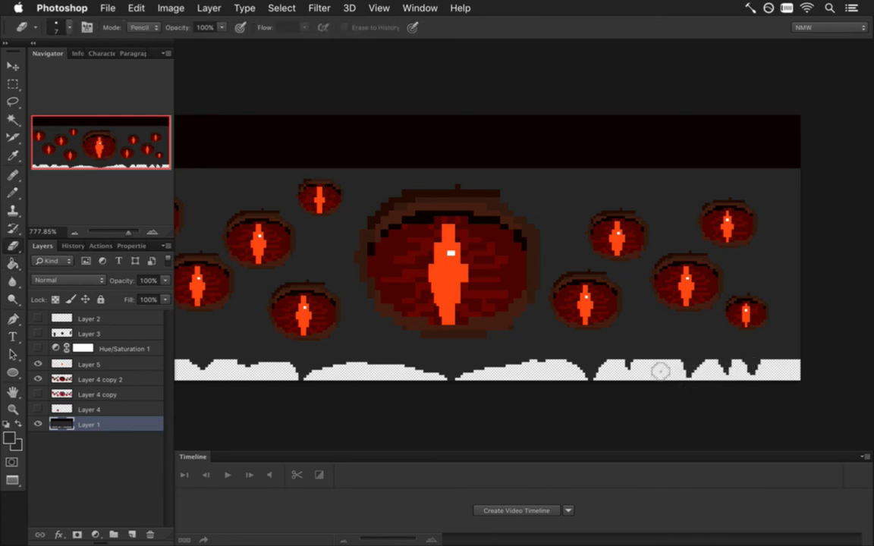
key(bracketleft)
key(bracketleft)
key(bracketleft)
key(bracketleft)
key(bracketleft)
key(bracketleft)
key(bracketleft)
drag(648, 364, 665, 366)
drag(776, 364, 795, 365)
drag(416, 362, 541, 362)
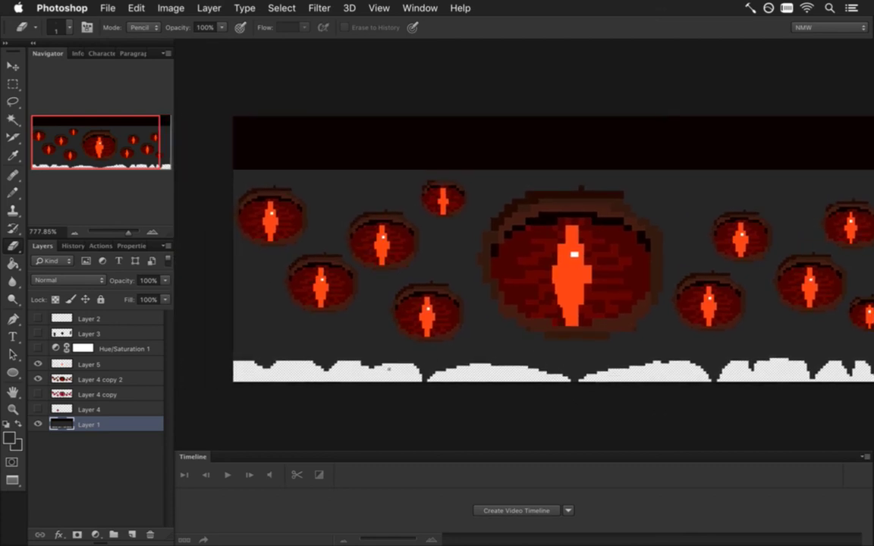
drag(390, 365, 402, 369)
Erase small irregular nicks along the black band's upper edge and round off its two upper corners
drag(518, 316, 497, 314)
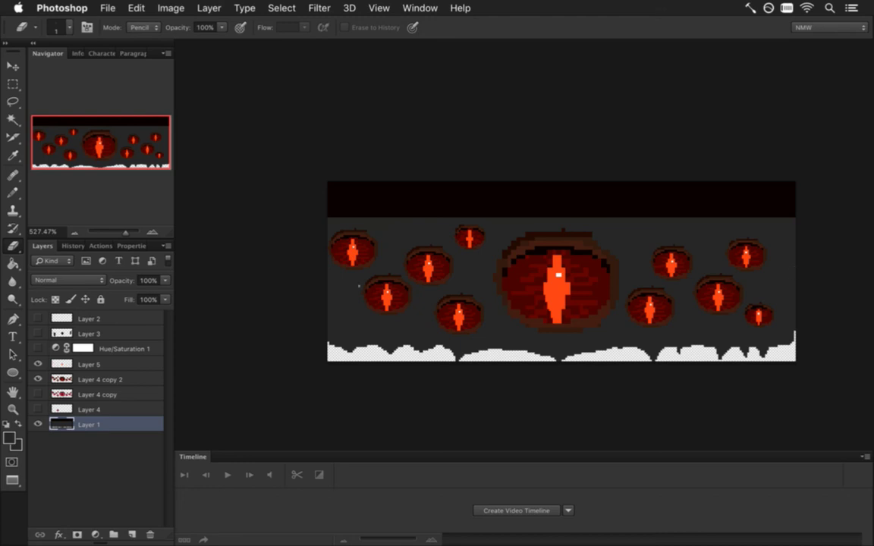
drag(329, 189, 339, 183)
drag(785, 183, 794, 187)
drag(730, 183, 727, 184)
drag(524, 185, 502, 183)
drag(430, 184, 419, 183)
drag(687, 182, 690, 183)
click(695, 183)
Sample the wall grey and pencil rough pixels along the boundary between the black band and the grey wall
key(i)
click(346, 227)
key(b)
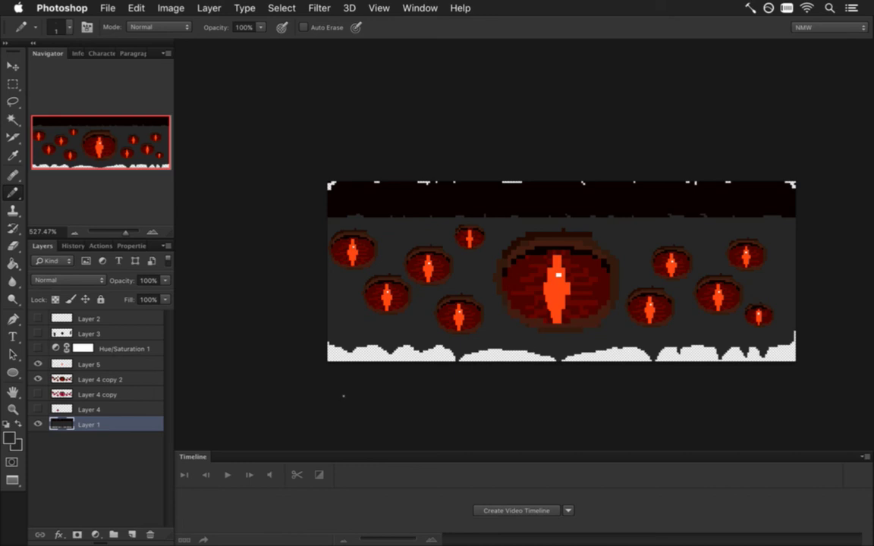
Select Layer 4 copy 2 and sample the orange of the central eye's pupil as the pencil colour
drag(560, 288, 630, 304)
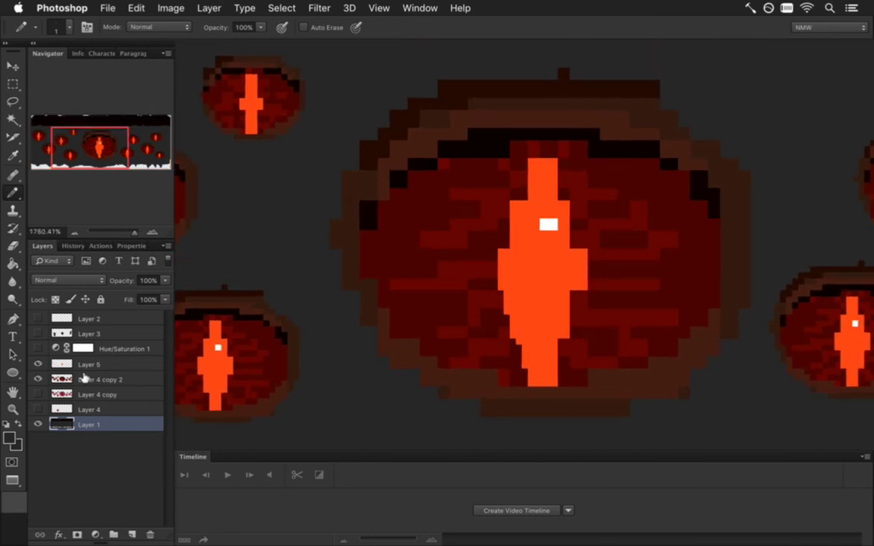
click(65, 380)
key(i)
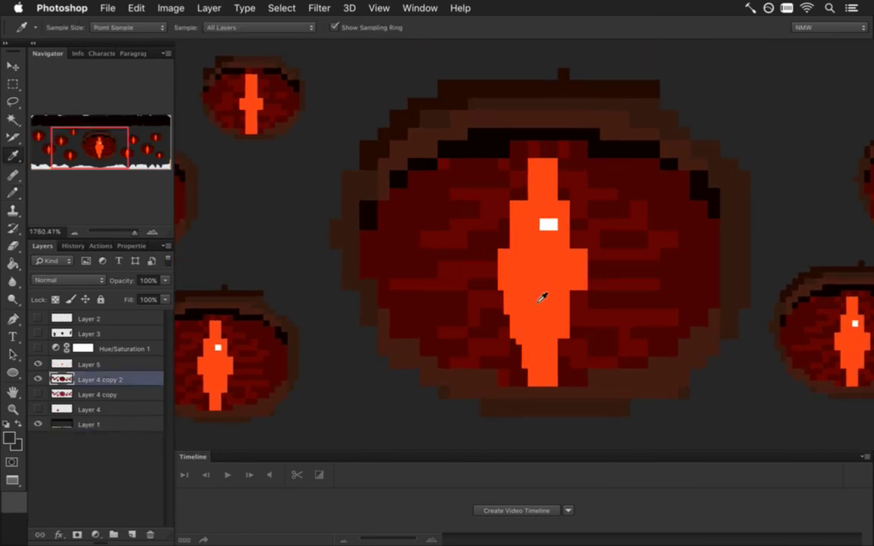
click(541, 294)
key(b)
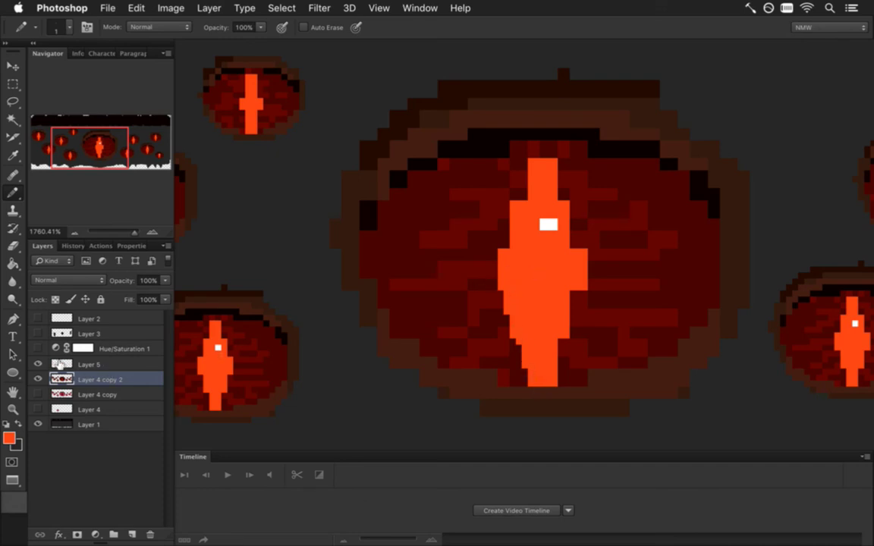
Check Layer 5 by toggling its visibility, and merge it with Layer 4 copy 2
click(57, 363)
click(38, 363)
click(39, 364)
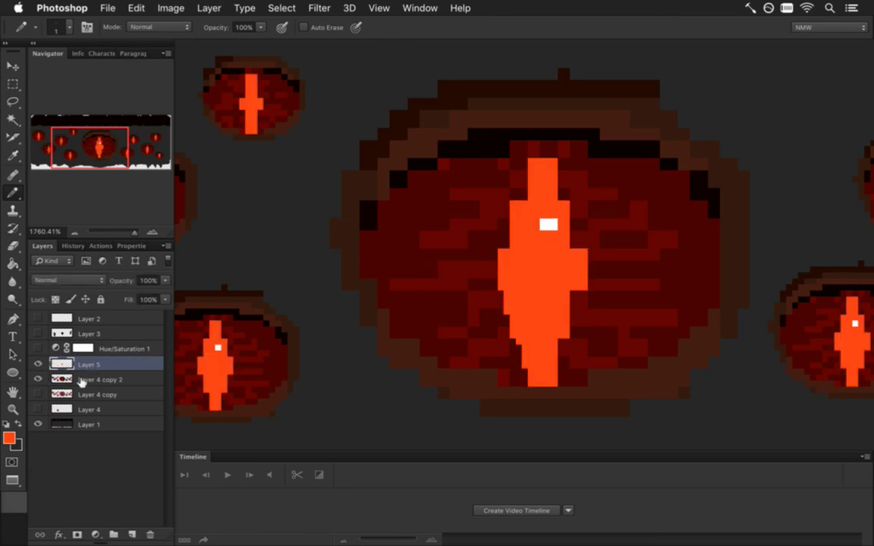
shift+click(68, 380)
right_click(68, 379)
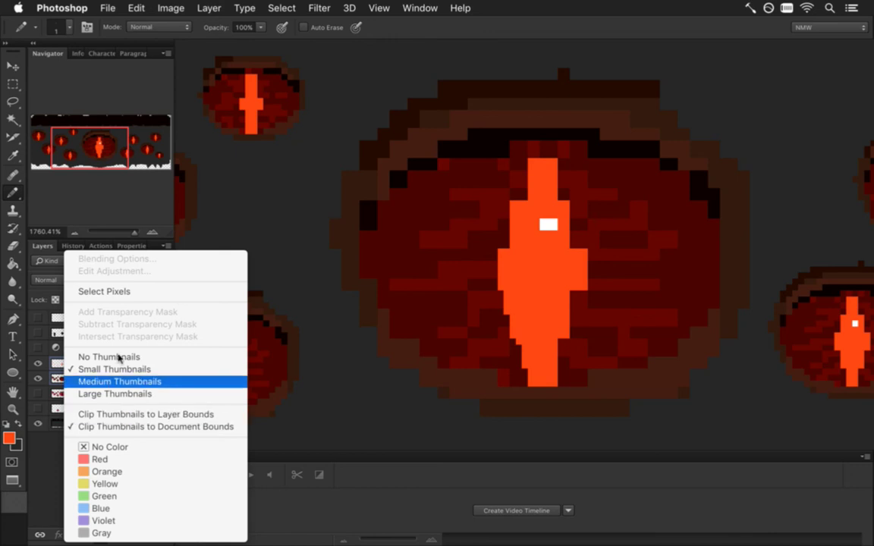
click(147, 209)
right_click(142, 379)
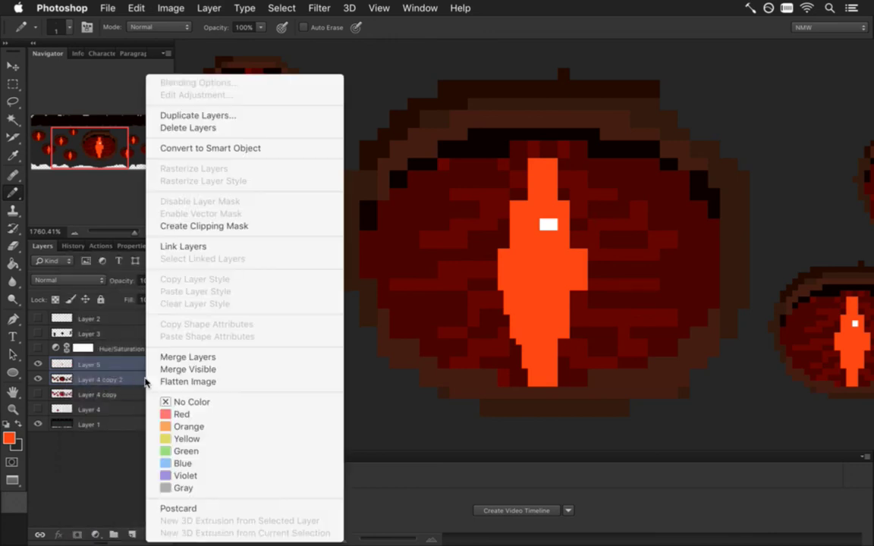
click(183, 357)
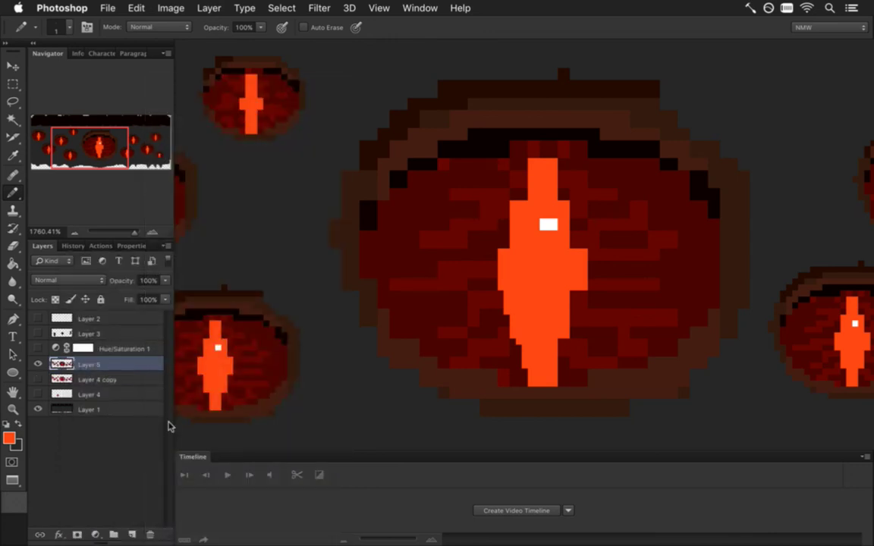
Delete the hidden layers Layer 4 copy and Layer 4
click(99, 379)
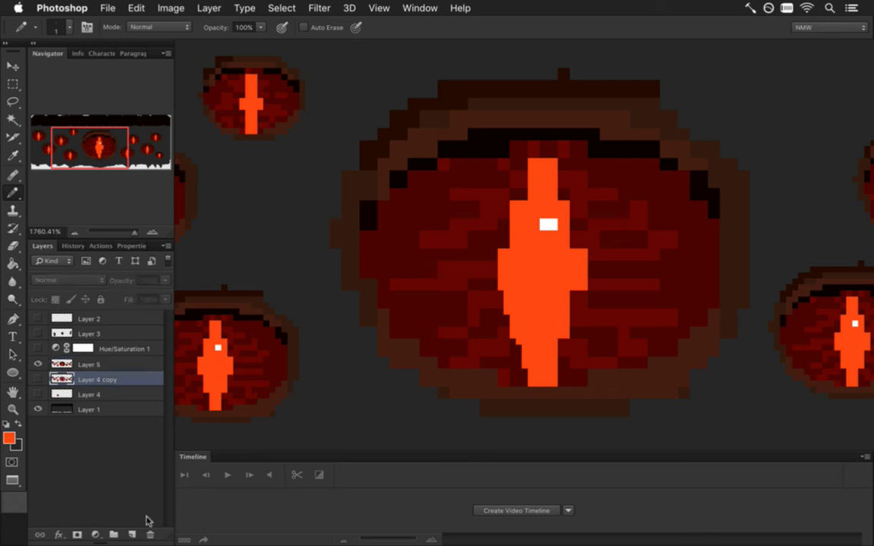
click(150, 534)
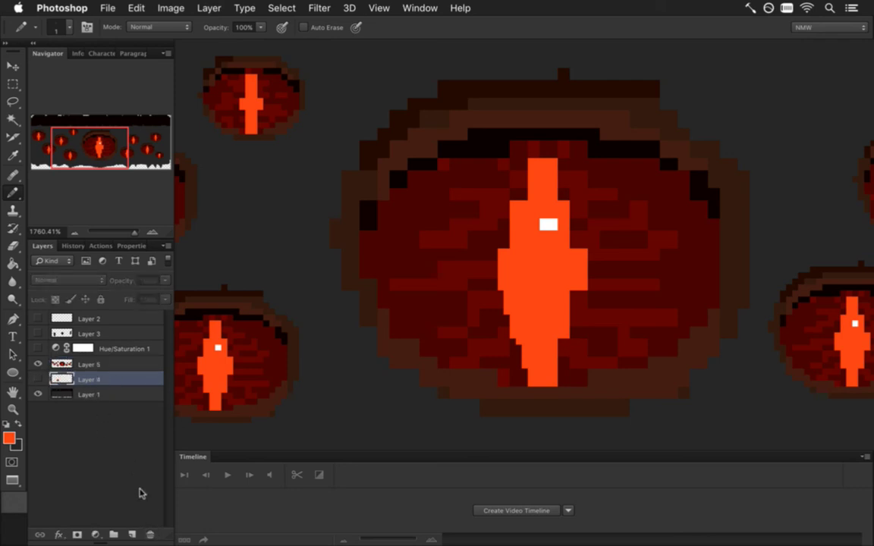
click(149, 534)
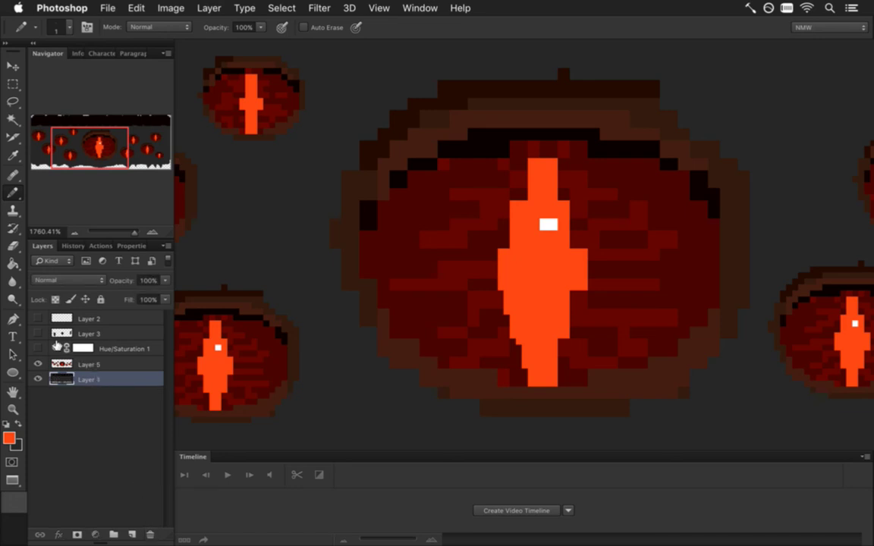
Preview the Hue/Saturation 1 adjustment and Layer 3 by toggling their visibility, and delete Layer 3
click(84, 349)
click(38, 348)
click(37, 348)
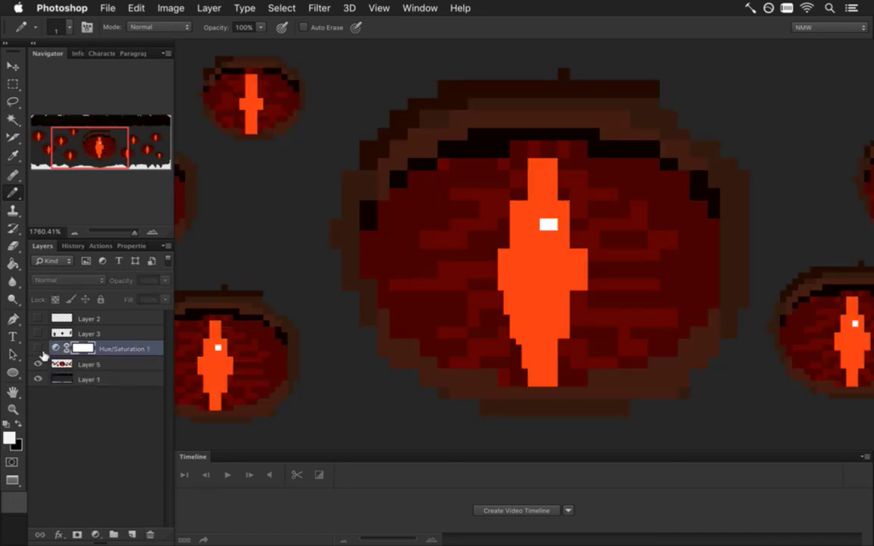
click(61, 334)
click(39, 334)
click(39, 333)
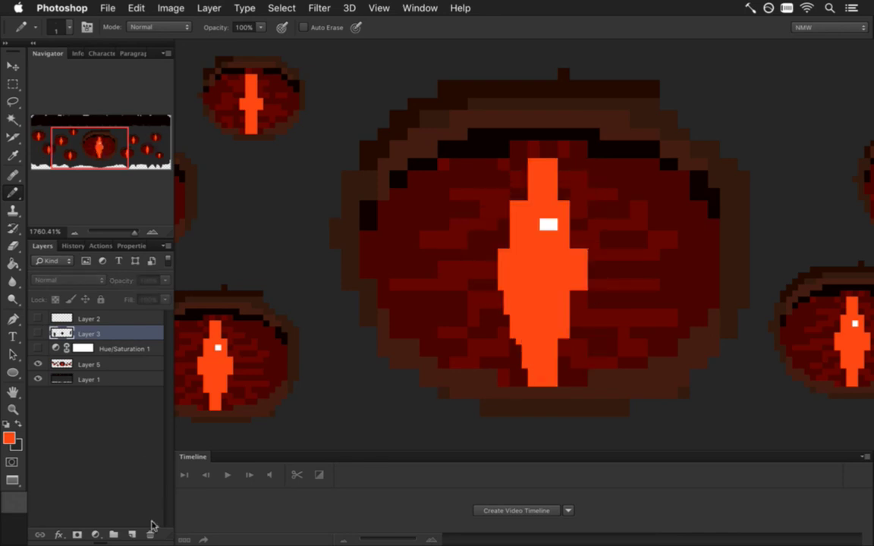
click(150, 534)
Check Layer 2 by toggling its visibility, and delete it
click(66, 317)
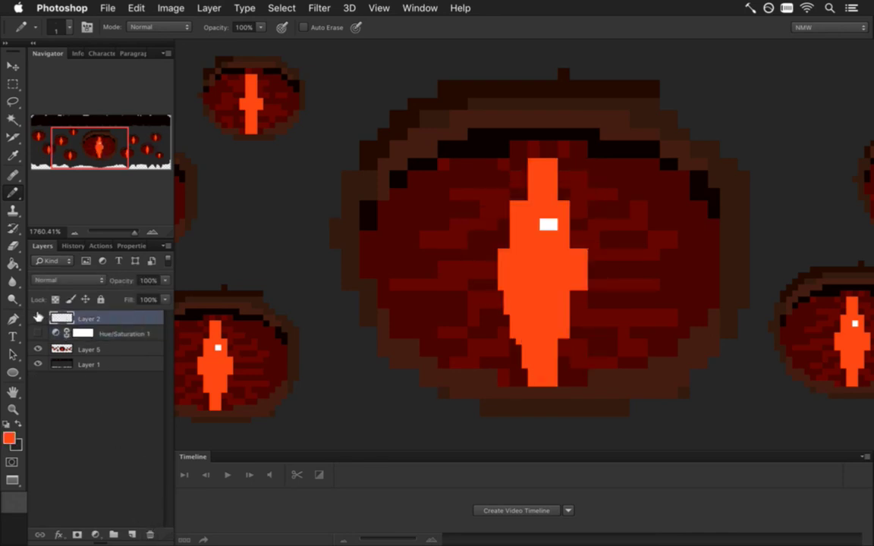
click(38, 315)
click(37, 318)
click(151, 535)
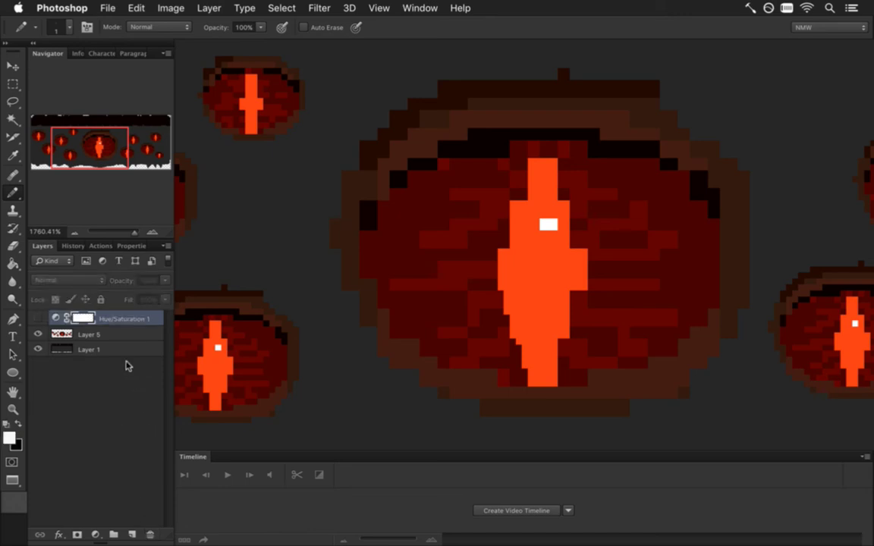
Delete the layer mask from the Hue/Saturation 1 adjustment layer
right_click(84, 321)
click(114, 345)
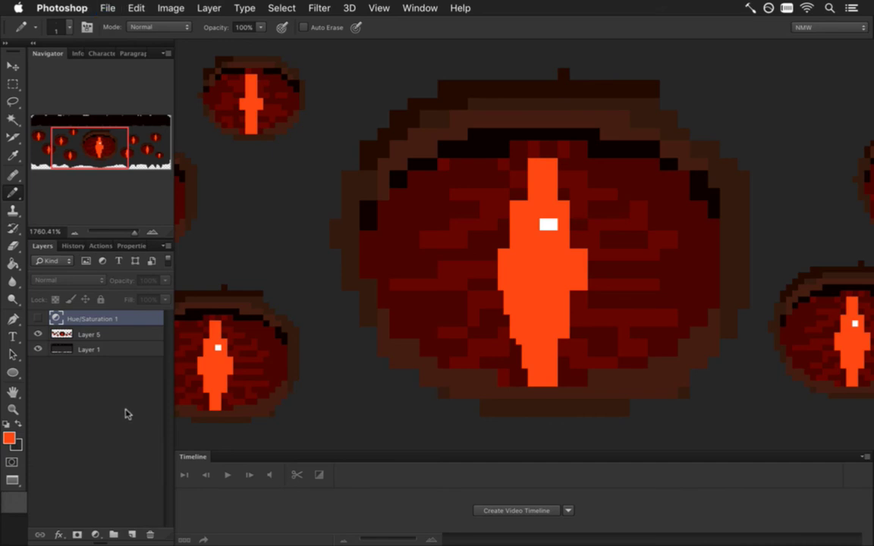
Switch to Terminal, check the Songbringer repository with git status, and stage every change with git addall
key(super+Tab)
key(super+Tab)
key(super+Tab)
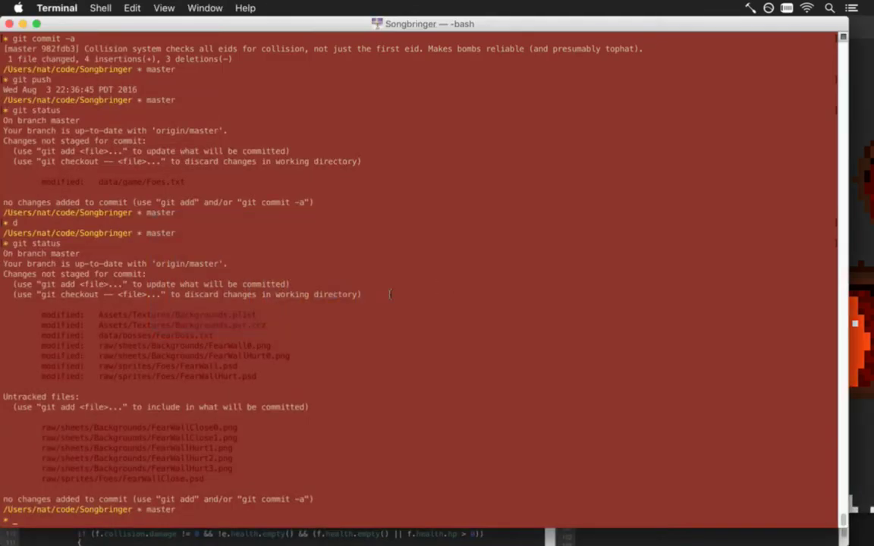
text(git status)
key(Return)
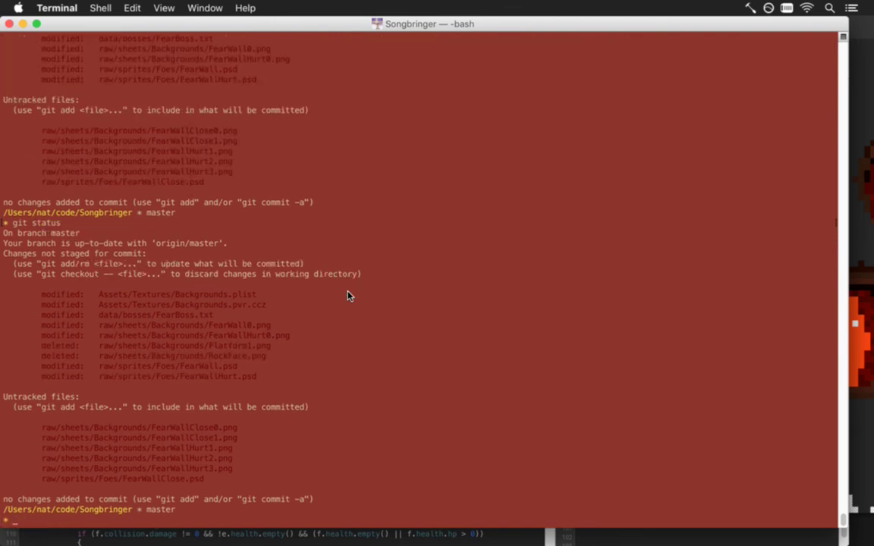
text(git addall)
key(Return)
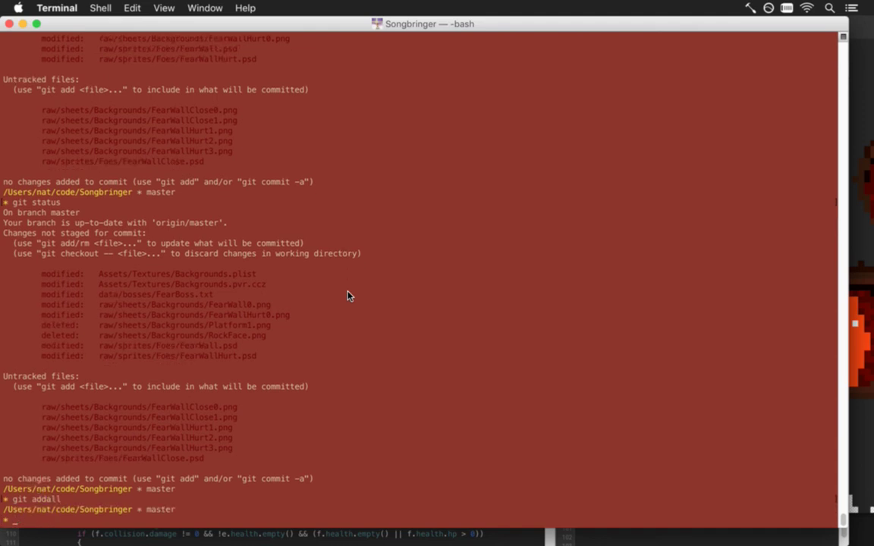
Run d to review the diff, including the FearBoss.txt animation and behavior changes, and close it
text(d)
key(Return)
key(shift+g)
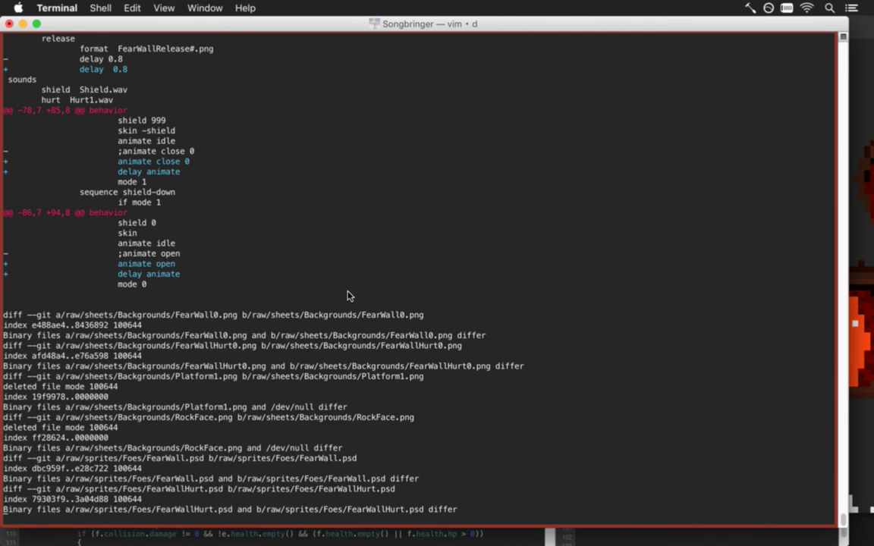
scroll(347, 296, up, 6)
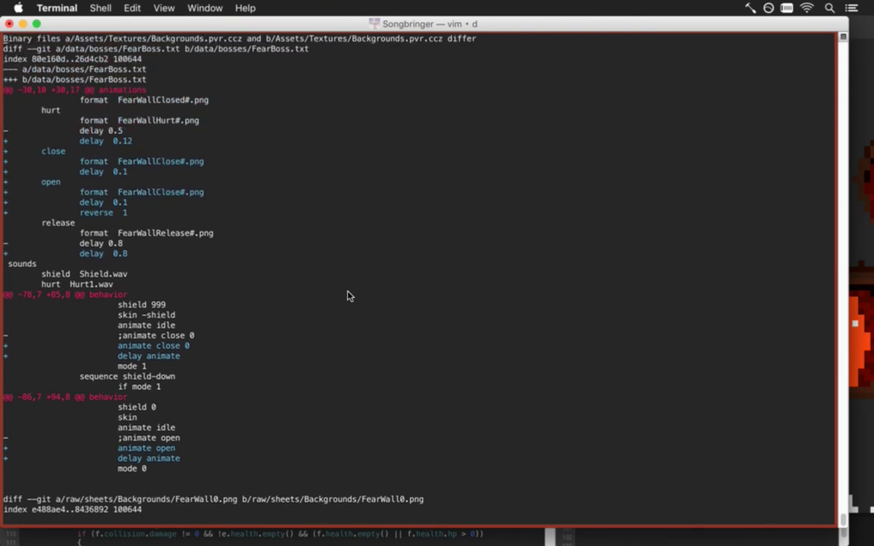
text(:q)
key(Return)
Commit all changes with git commit -a, using "." as the commit message
text(git )
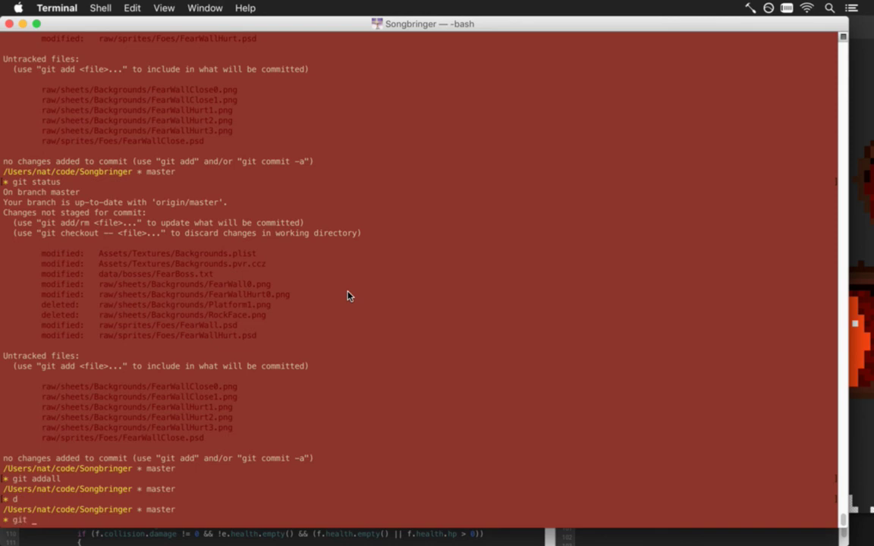
text(commit -a)
key(Return)
key(i)
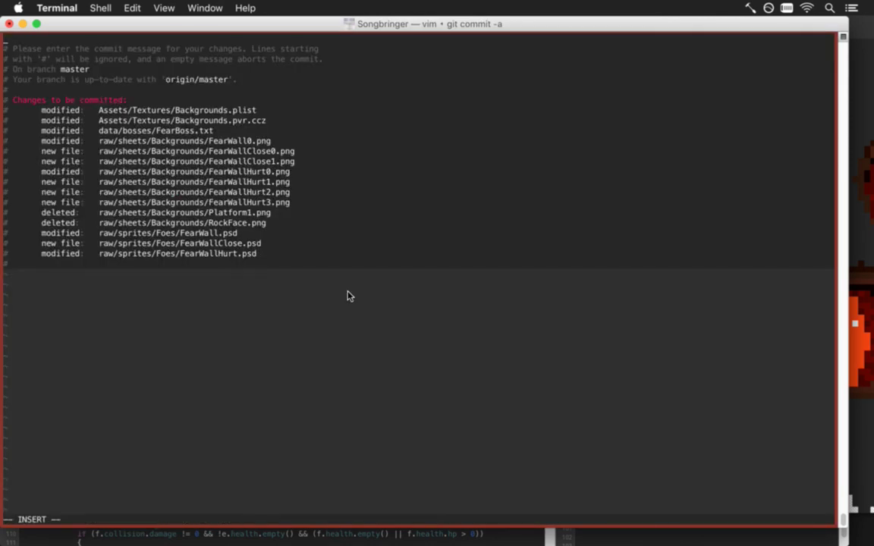
key(Escape)
key(Escape)
text(:wq)
key(Return)
Push the commit with git push and clear the terminal
text(g)
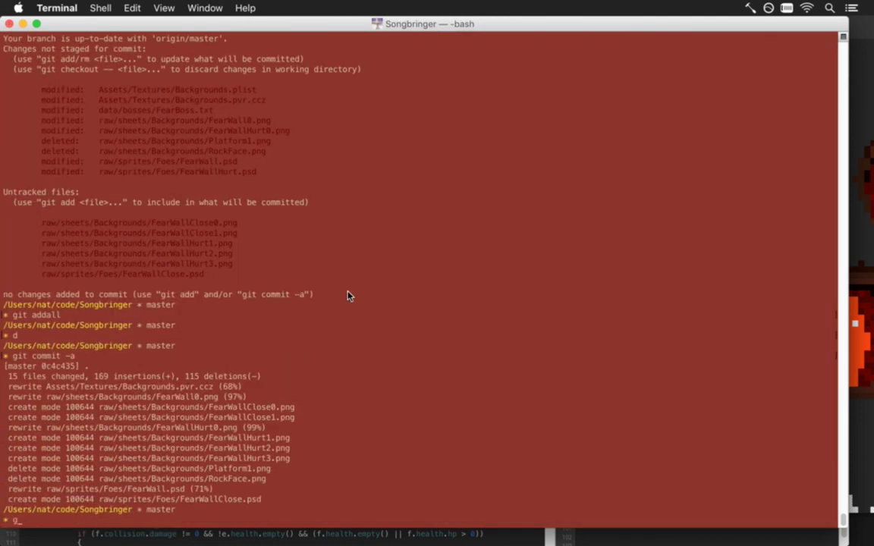
text(it push)
key(Return)
text(clear)
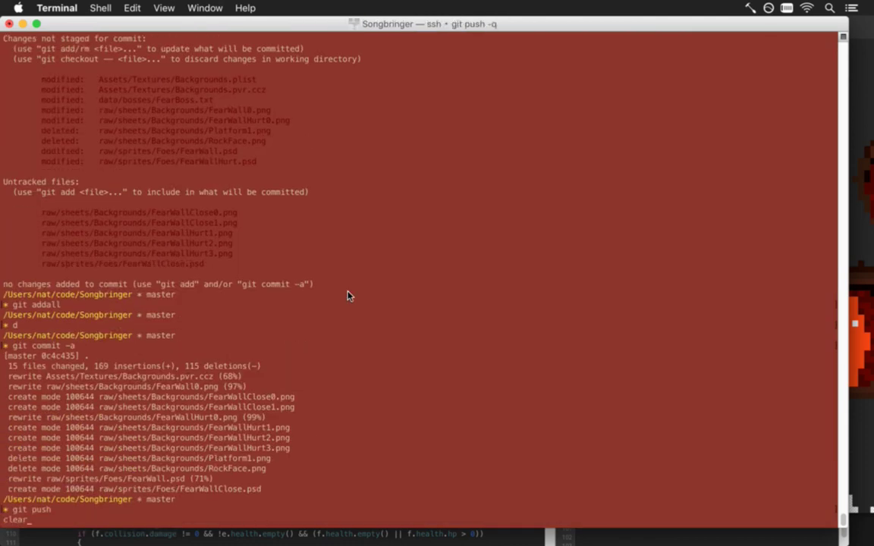
key(Return)
Switch back to Photoshop and extend the large eye's orange pupil on Layer 5 upward into a tapered point
key(super+Tab)
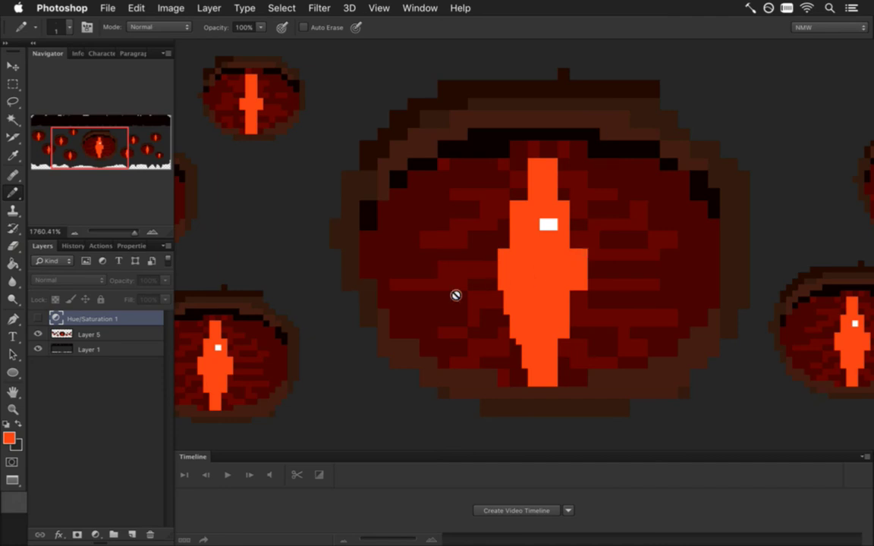
click(68, 334)
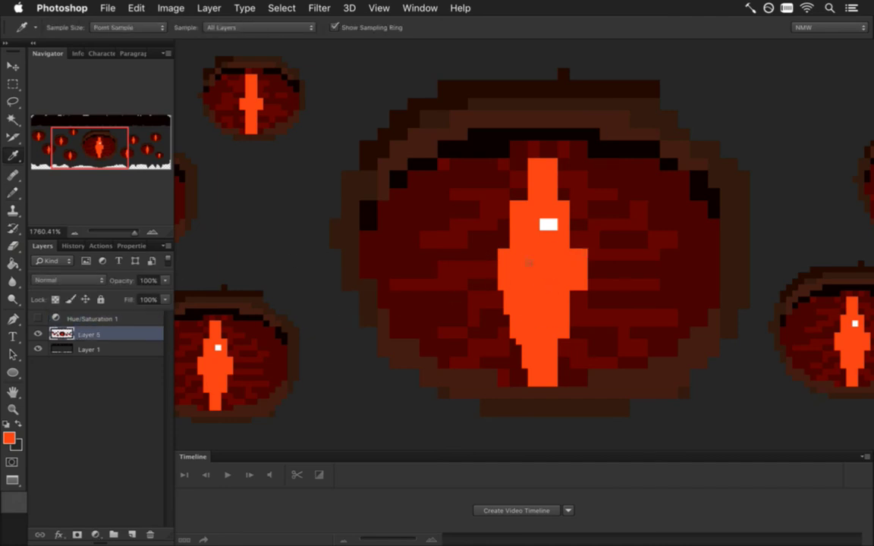
mouse_move(520, 199)
mouse_down()
mouse_move(523, 173)
mouse_move(547, 144)
mouse_move(550, 157)
mouse_up()
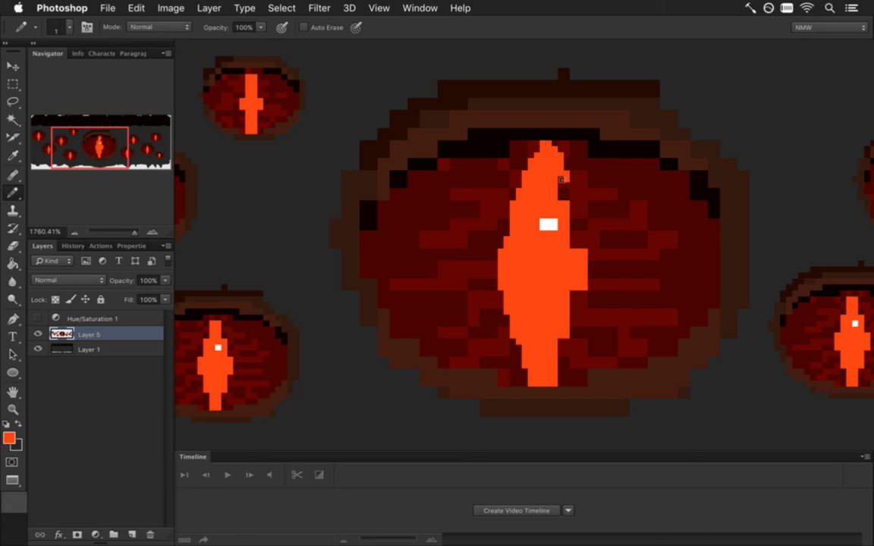
click(566, 205)
drag(466, 274, 437, 283)
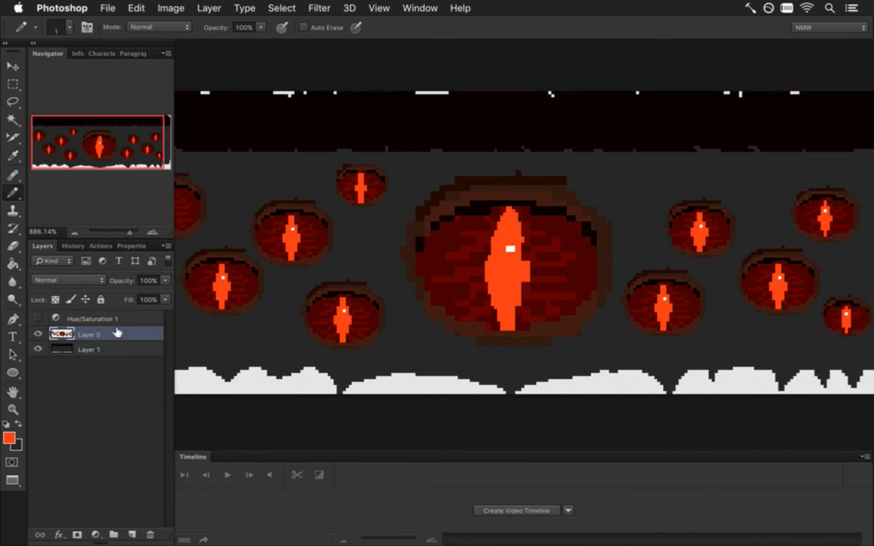
Select the brown eyelids and dark upper shading of all eyes on Layer 5 with the Magic Wand
click(12, 119)
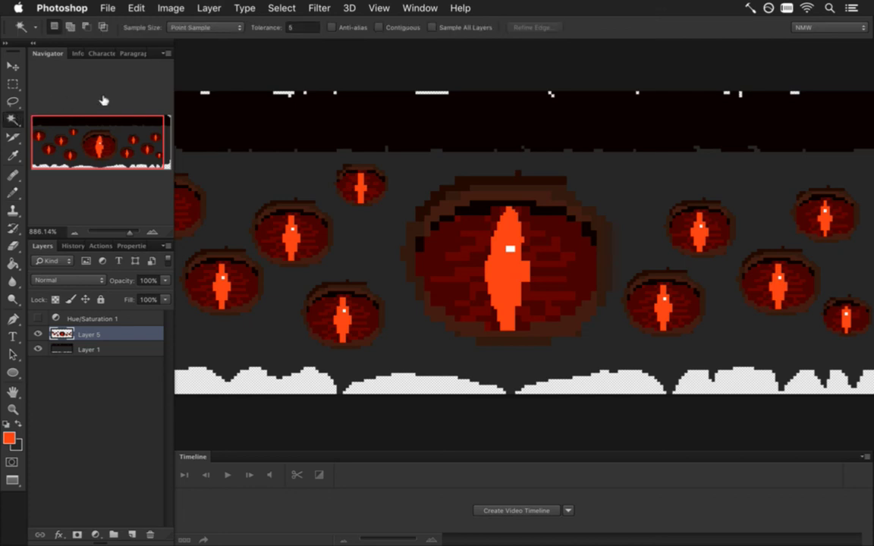
alt+click(455, 237)
click(454, 220)
drag(458, 243, 501, 250)
shift+click(479, 199)
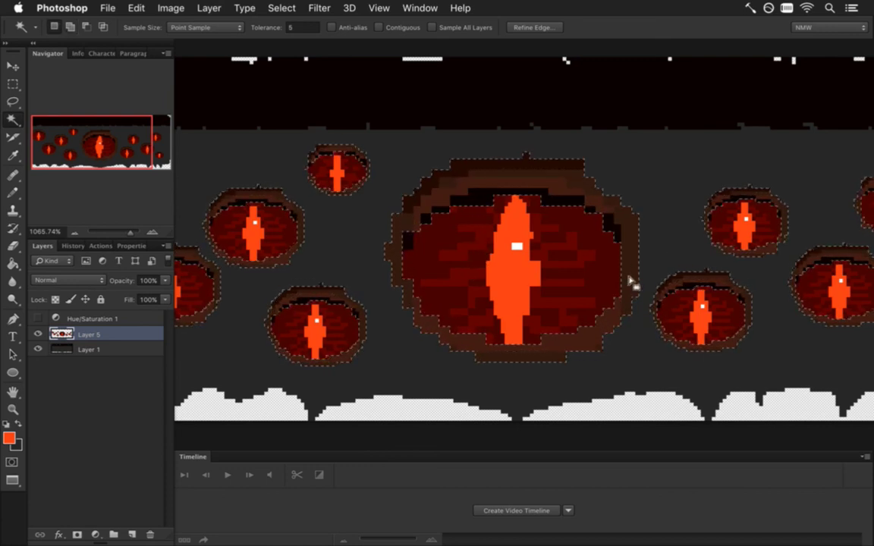
key(super+d)
mouse_move(713, 279)
mouse_down()
mouse_move(581, 281)
mouse_move(714, 279)
mouse_up()
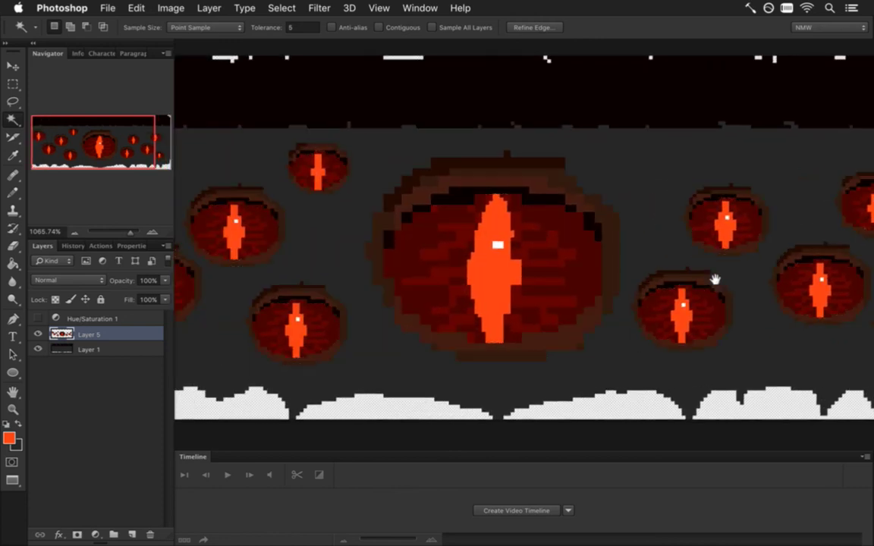
key(super+shift+d)
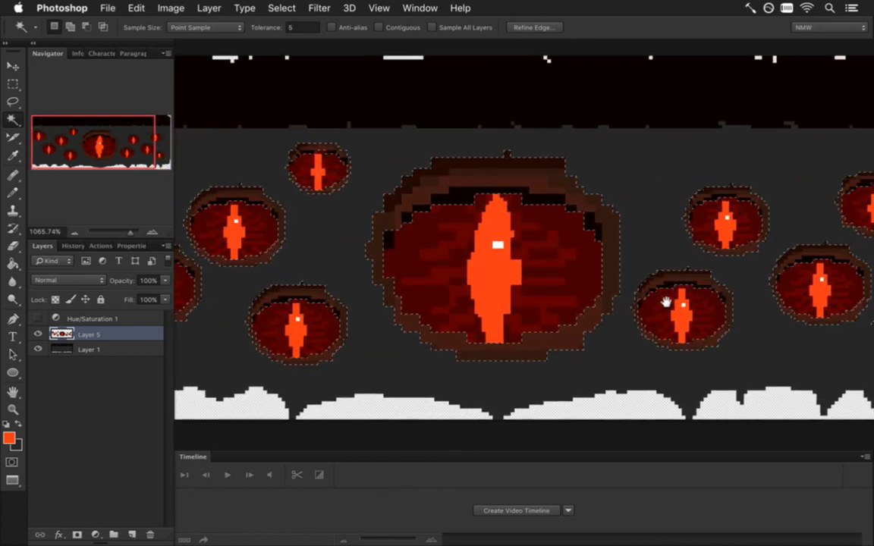
key(super+minus)
drag(506, 263, 495, 259)
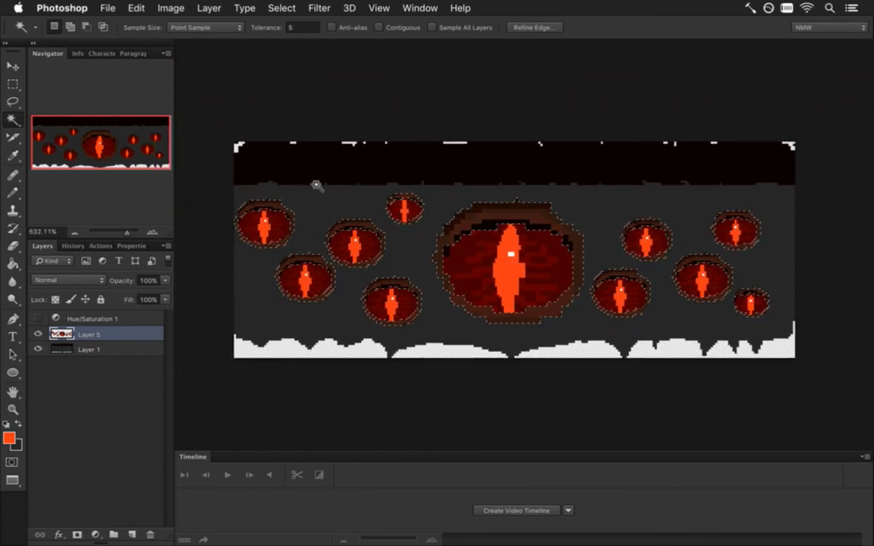
Try Layer Via Cut on the selected eyelids, hide the cut layer to check the remaining eyes, and undo
right_click(495, 217)
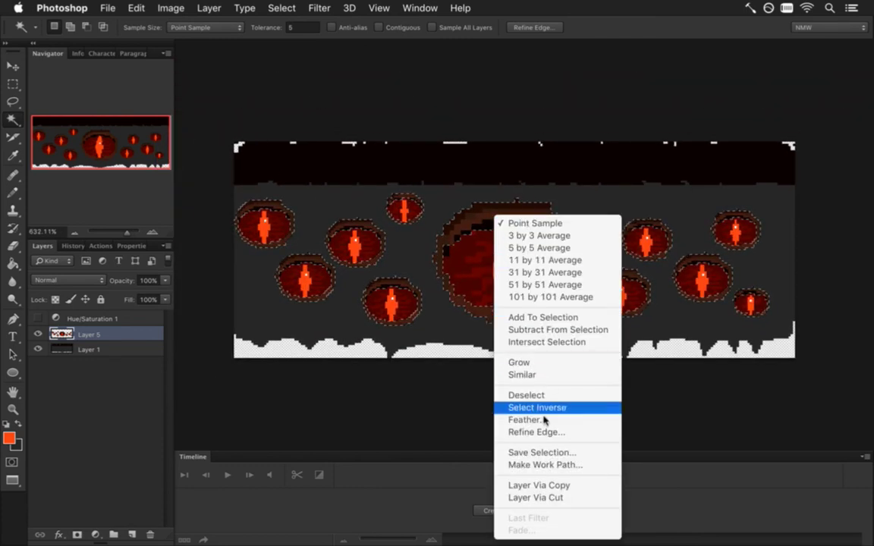
click(540, 498)
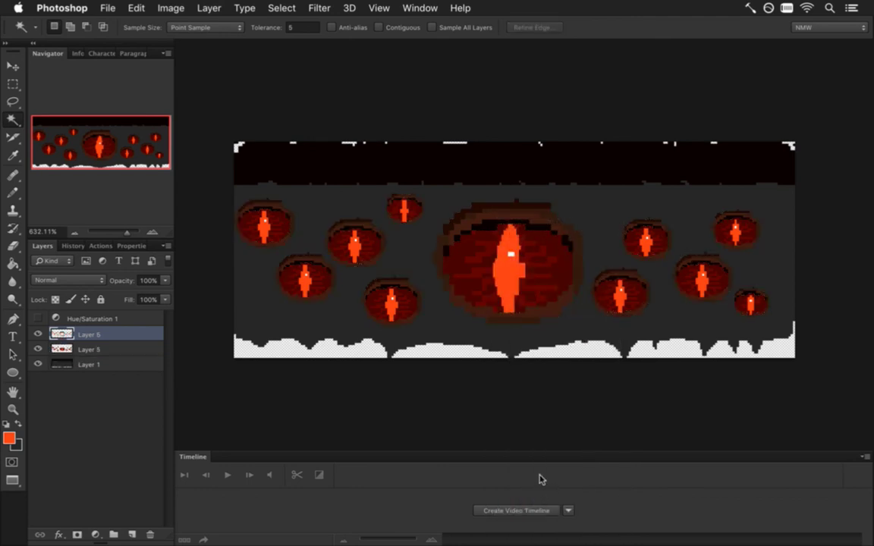
click(37, 333)
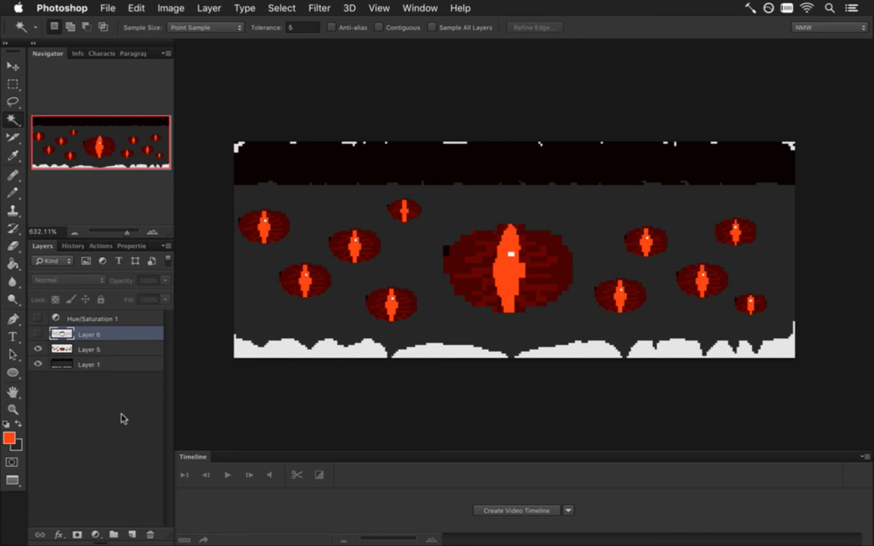
key(super+z)
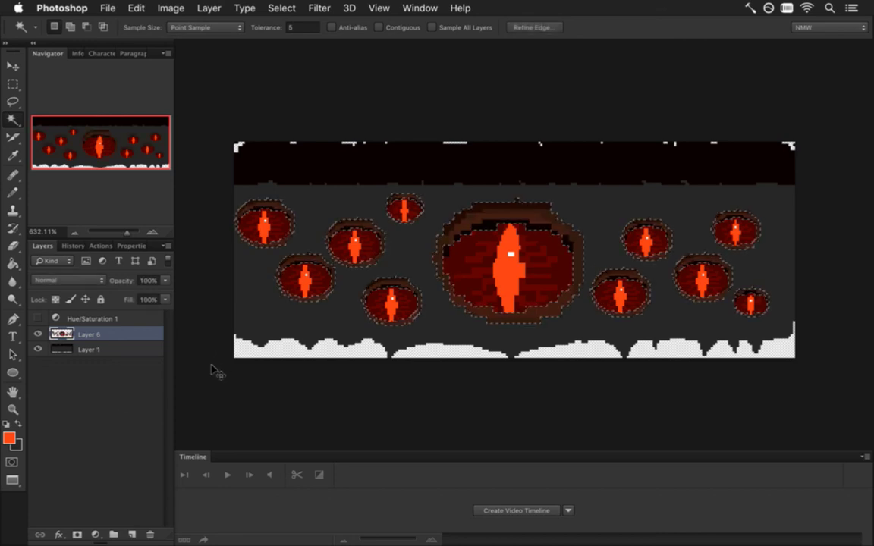
Add the leftover black pixels along the side of the eyes to the eyelid selection
key(shift)
shift+click(447, 289)
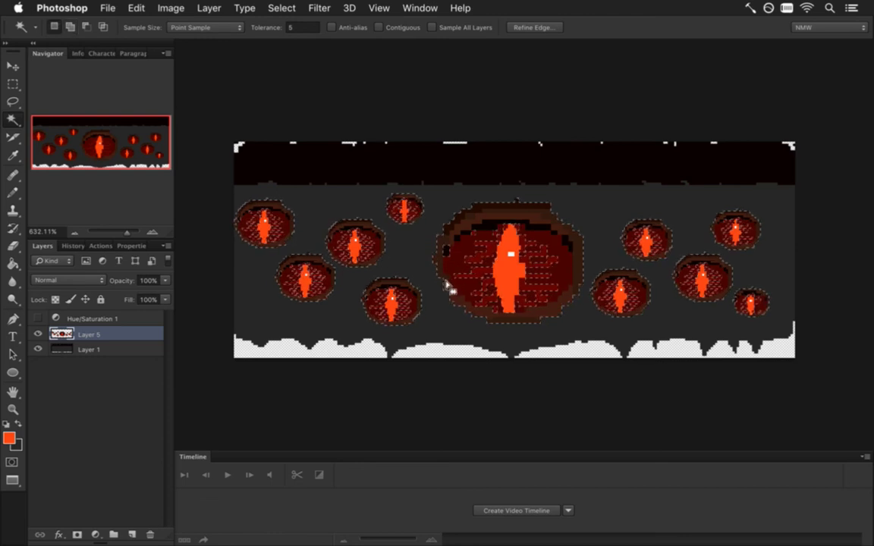
key(super+z)
key(shift)
shift+click(449, 281)
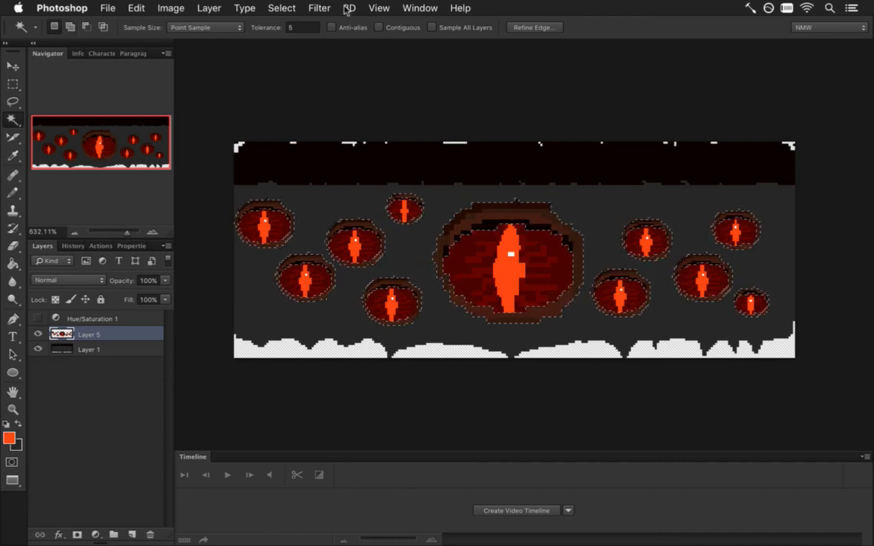
Cut the selected eyelids from Layer 5 onto a new layer, check it by toggling visibility, and leave it hidden
click(281, 8)
click(500, 3)
right_click(465, 228)
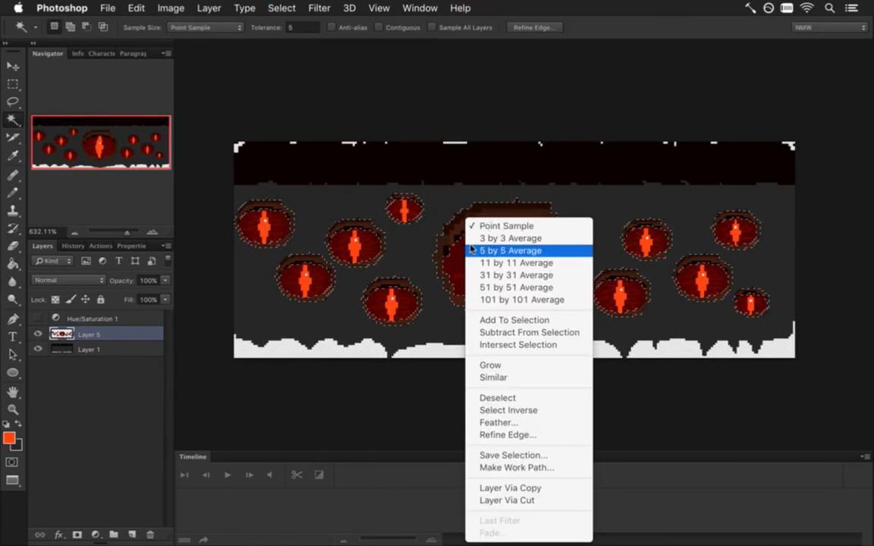
key(Escape)
key(super+j)
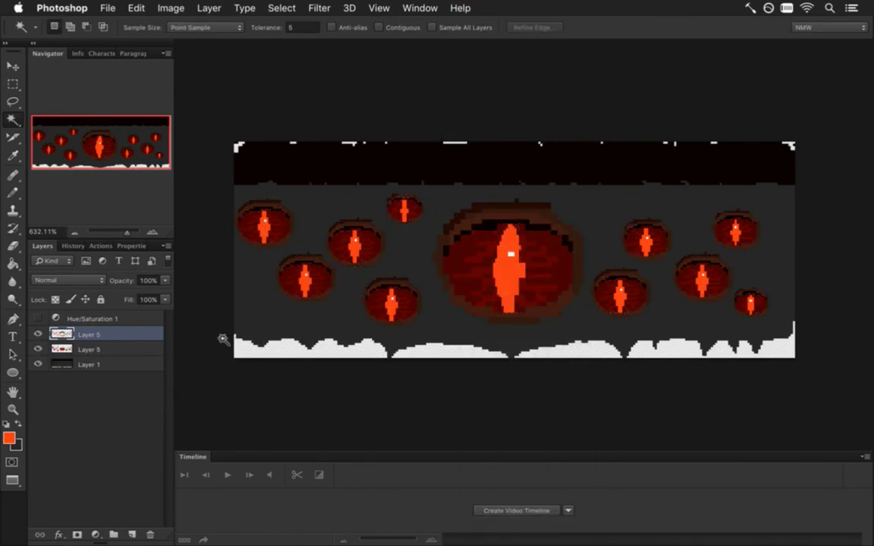
click(38, 333)
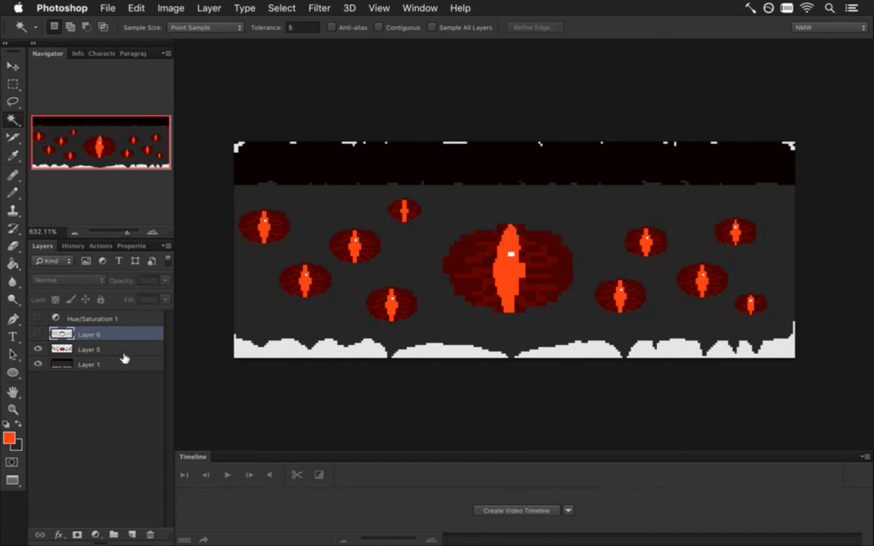
click(38, 334)
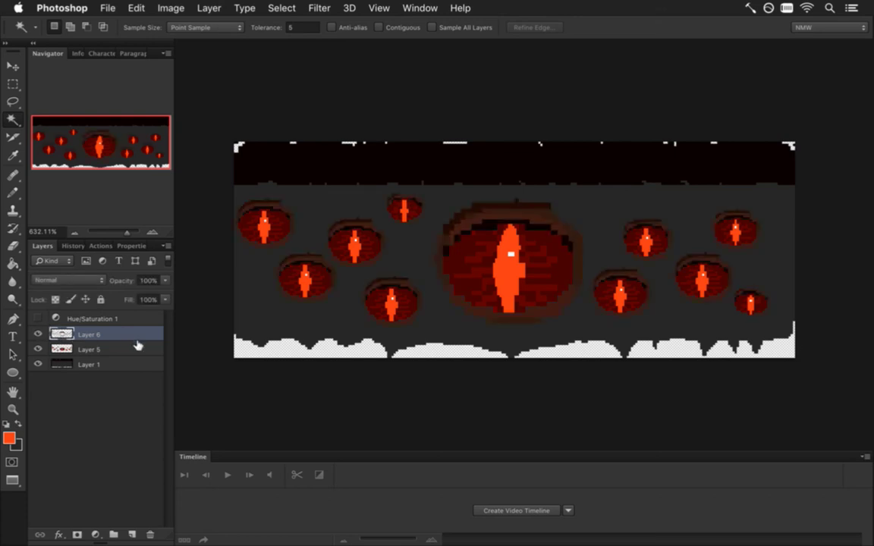
click(38, 334)
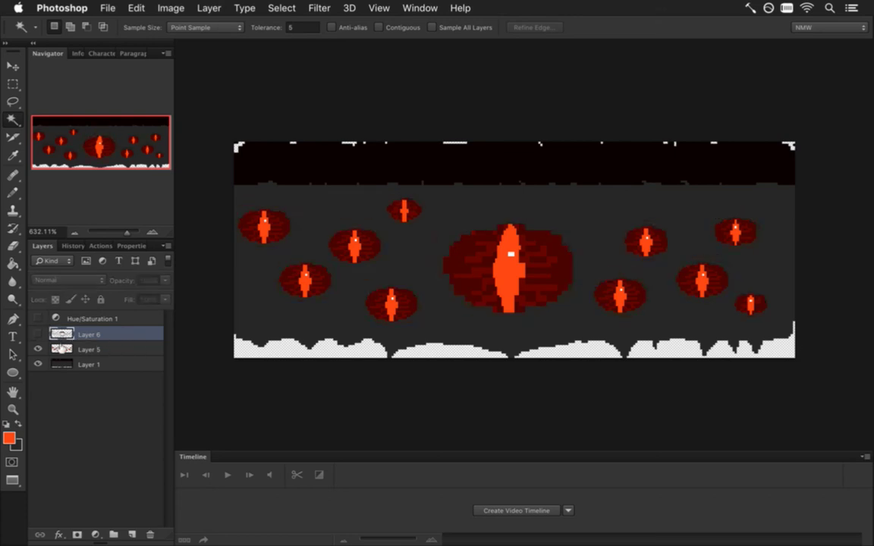
Load the outline of Layer 6 as a selection, activate Layer 5, and sample the large eye's dark red
super+click(61, 334)
click(88, 348)
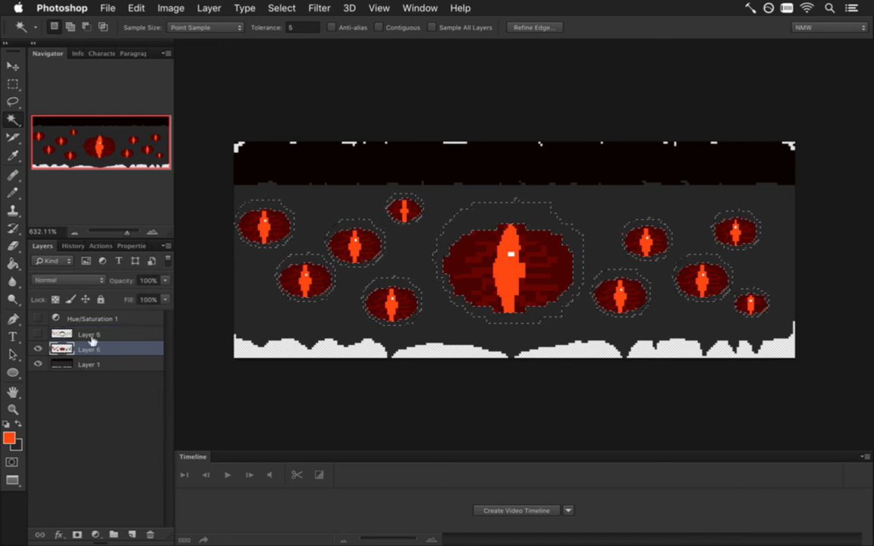
scroll(499, 282, up, 3)
key(i)
click(446, 246)
Enlarge the Pencil to 45 px and paint the selected eyelid areas of all eyes dark red on Layer 5
scroll(447, 295, down, 5)
key(b)
key(bracketright)
key(bracketright)
key(bracketright)
key(bracketright)
key(bracketright)
key(bracketright)
key(bracketright)
drag(461, 244, 441, 266)
key(bracketright)
key(bracketright)
key(bracketright)
key(bracketright)
key(bracketright)
key(bracketright)
key(bracketright)
key(bracketright)
key(bracketright)
mouse_move(295, 247)
mouse_down()
mouse_move(315, 308)
mouse_move(390, 287)
mouse_move(408, 333)
mouse_move(488, 365)
mouse_move(561, 365)
mouse_move(653, 339)
mouse_move(518, 327)
mouse_up()
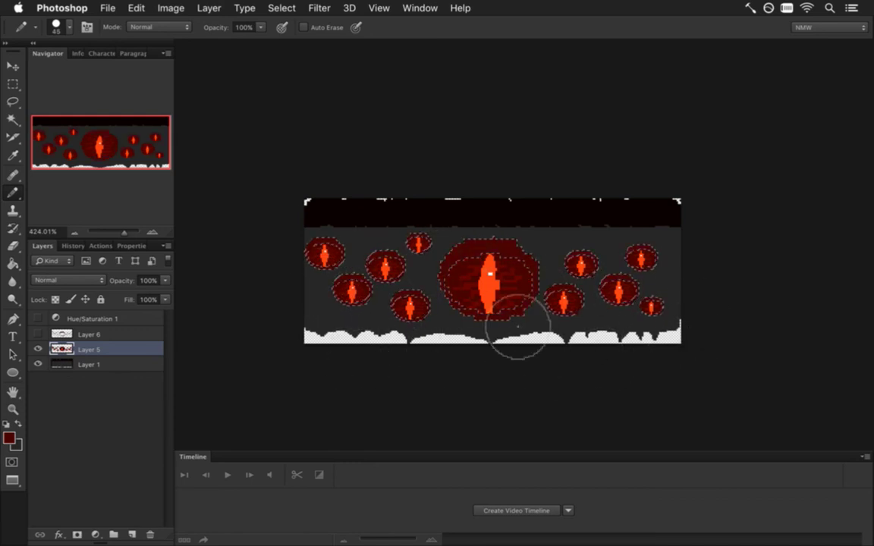
Clear the eyelid selection and save the document
key(m)
key(ctrl+d)
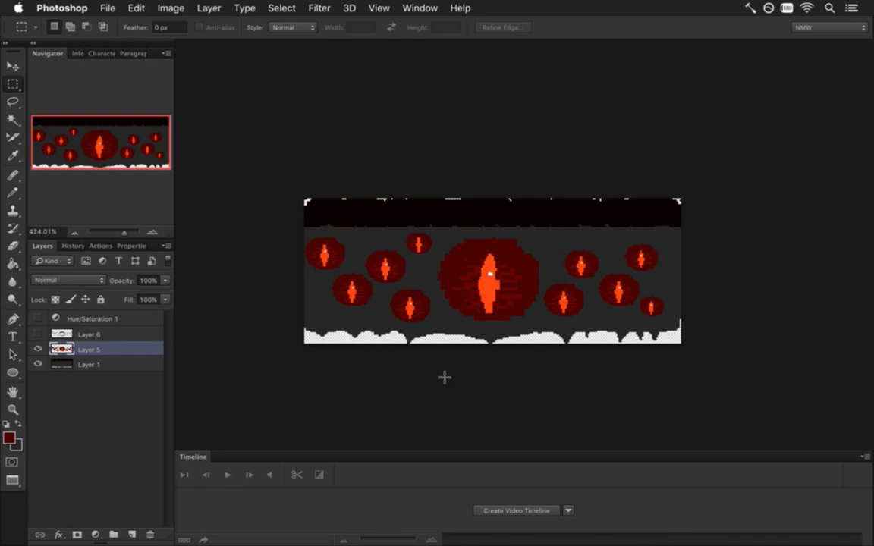
key(ctrl+s)
Reduce the Pencil to 1 px and round out the large eye's upper outline with dark red, filling the gaps inside
drag(479, 285, 533, 297)
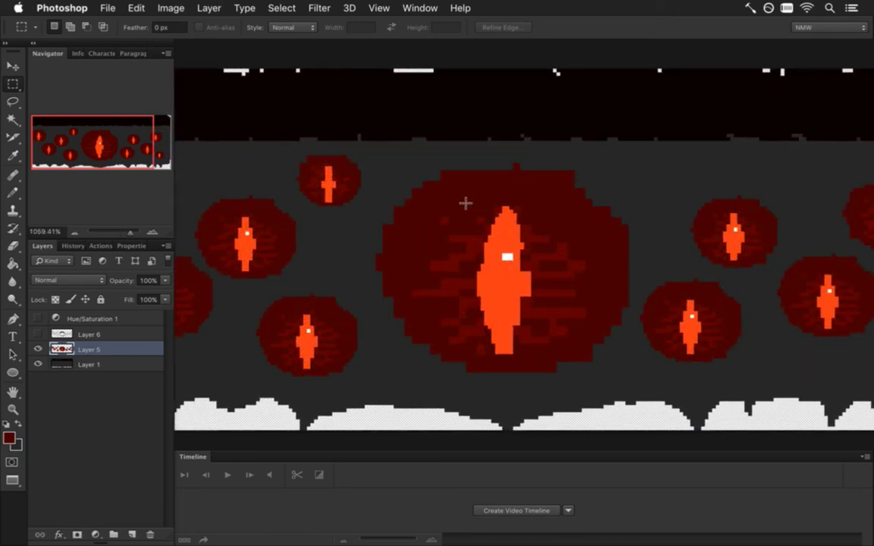
key(i)
key(b)
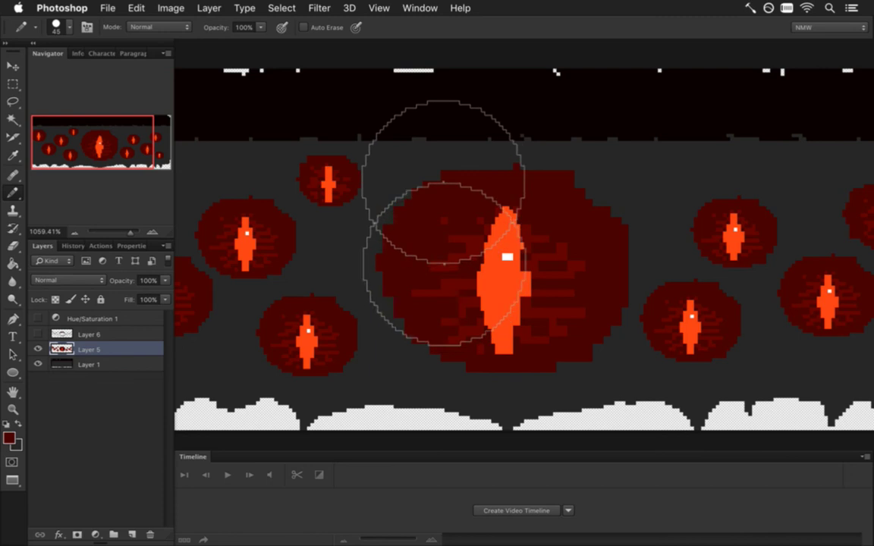
key([)
key([)
key([)
key([)
key([)
key([)
key([)
key([)
key([)
key([)
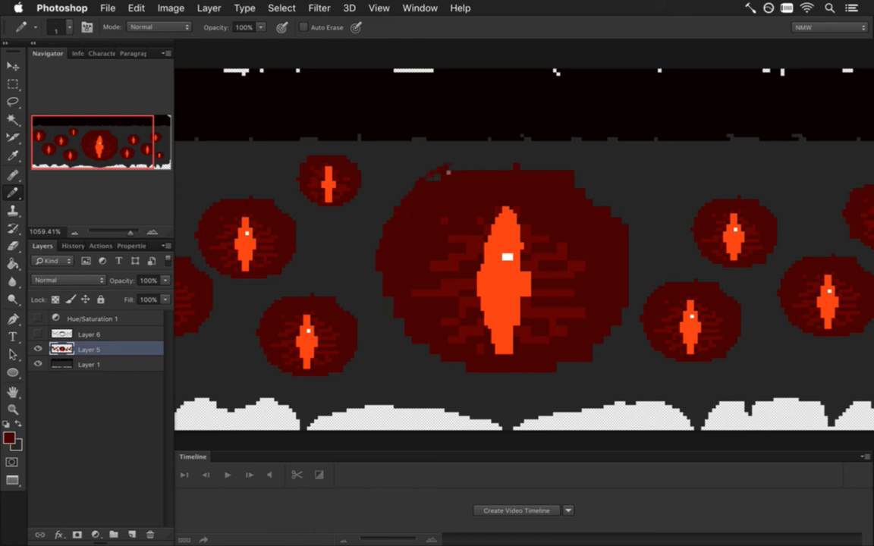
mouse_move(434, 164)
mouse_down()
mouse_move(512, 159)
mouse_move(604, 201)
mouse_move(622, 220)
mouse_up()
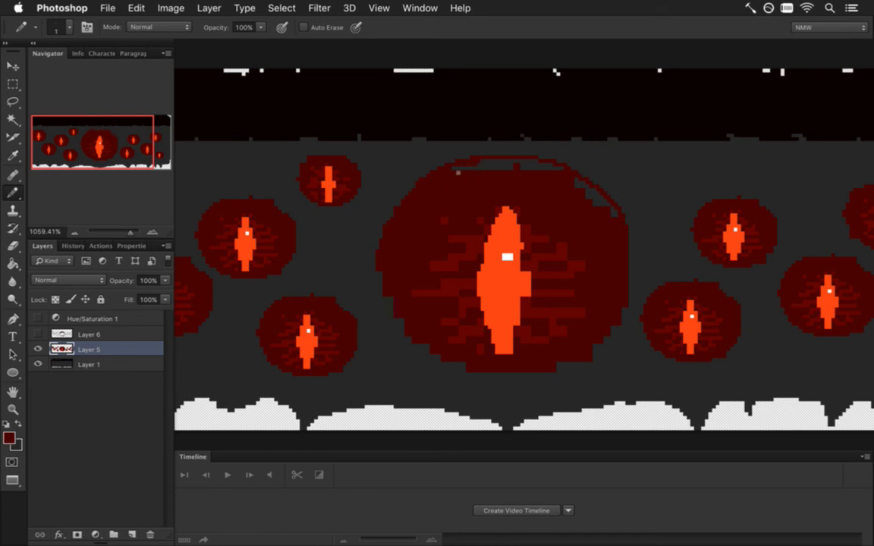
key(])
mouse_move(530, 173)
mouse_down()
mouse_move(595, 245)
mouse_move(575, 187)
mouse_move(595, 210)
mouse_up()
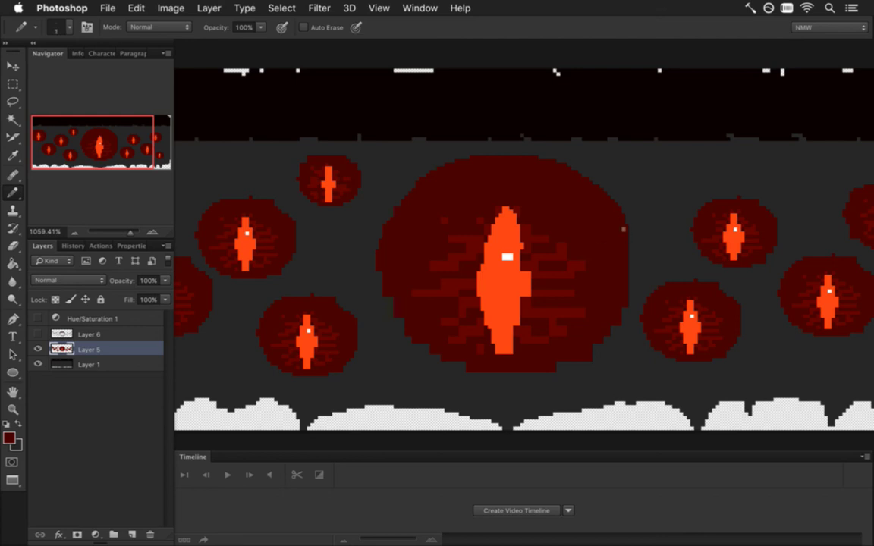
Round out the large eye's right and lower edges in dark red and fill the enclosed gaps at its base
drag(624, 231, 630, 294)
mouse_move(585, 364)
mouse_down()
mouse_move(516, 390)
mouse_move(460, 380)
mouse_move(489, 385)
mouse_up()
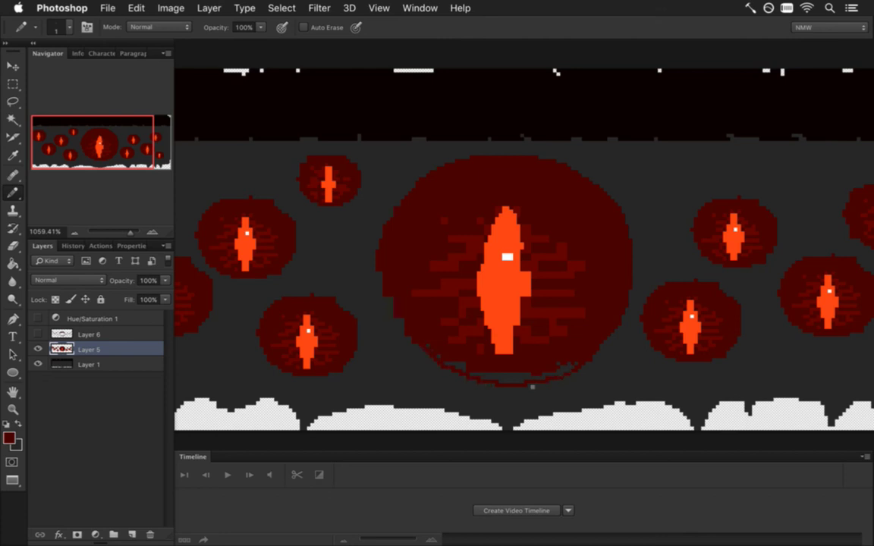
key(g)
click(516, 379)
key(b)
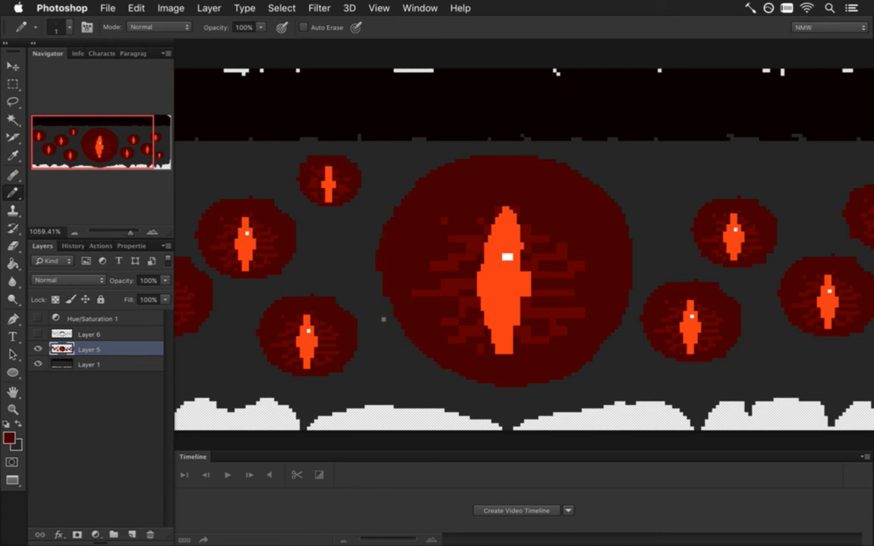
Trim the large eye's left outline with the Eraser and save the document
key(e)
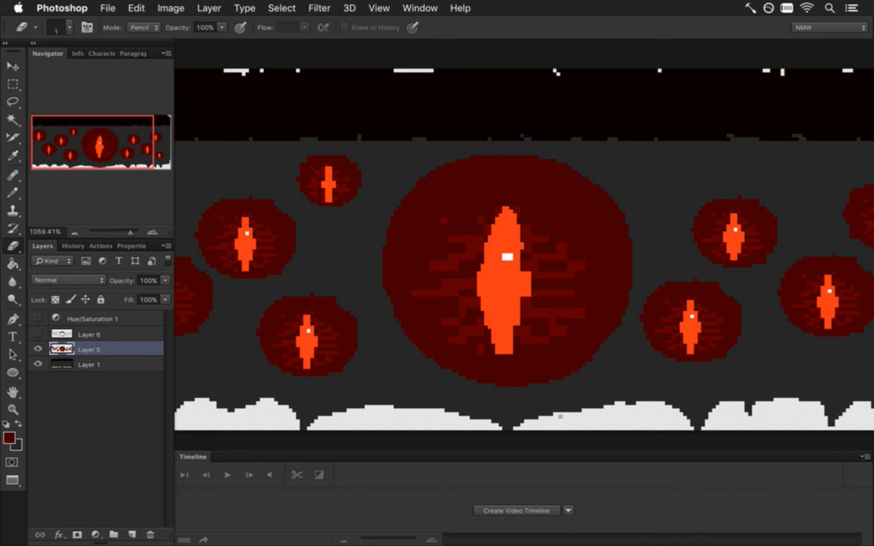
key(b)
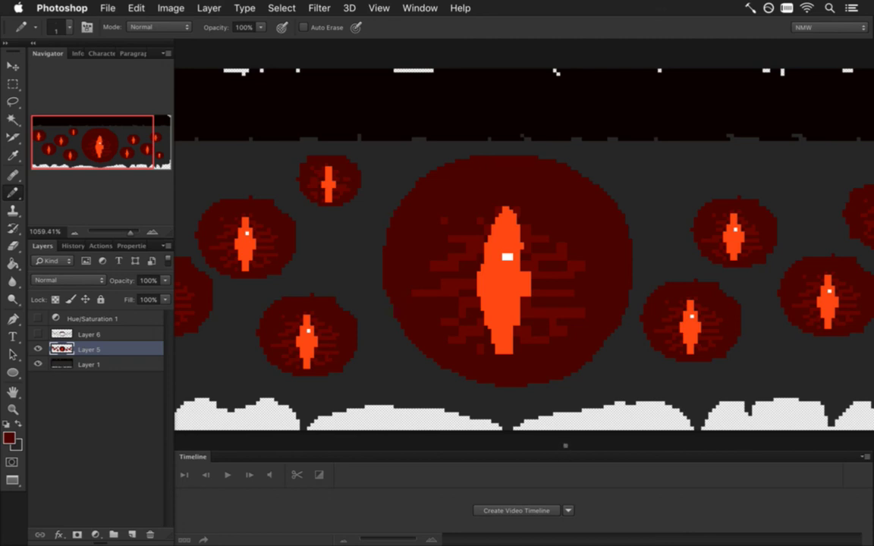
drag(552, 308, 575, 312)
key(super+s)
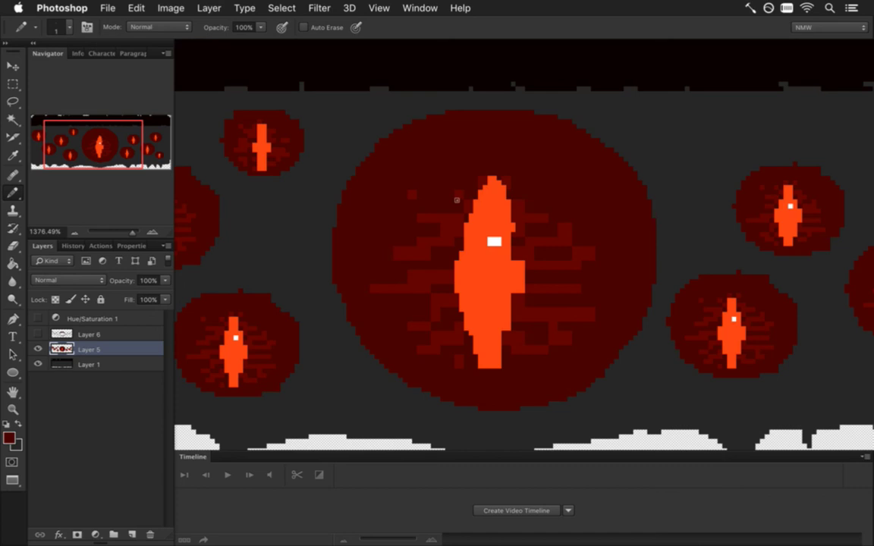
Sample the large pupil's orange, extend the pupil upward to a narrow tip, and smooth its upper-right edge
alt+click(481, 210)
drag(493, 135, 493, 193)
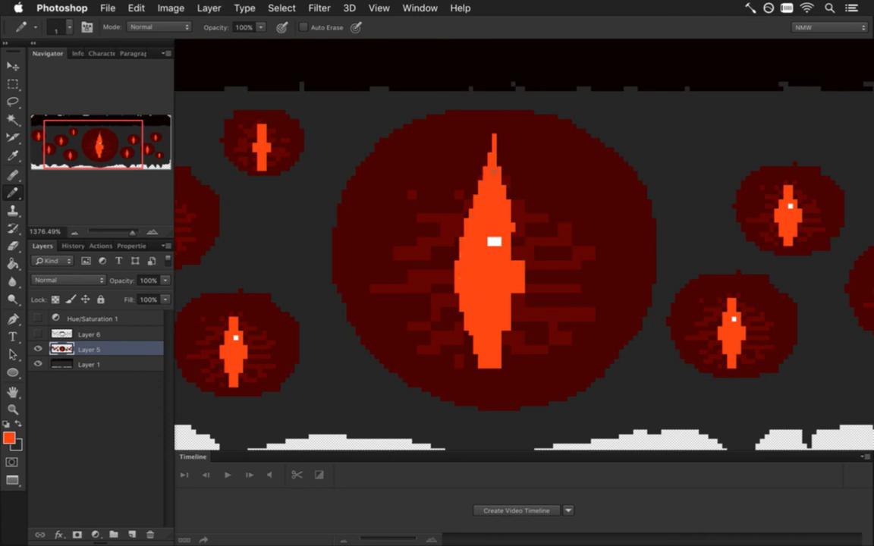
drag(512, 217, 516, 286)
key(super+z)
key(e)
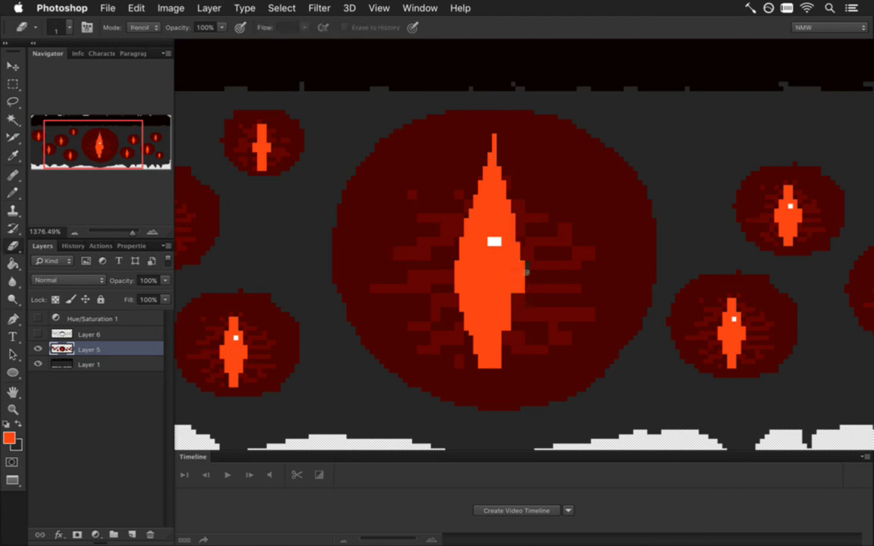
Trim the bulge on the large pupil's right edge and recolour the erased pixels with the surrounding iris reds
drag(523, 286, 523, 304)
key(i)
click(528, 278)
key(b)
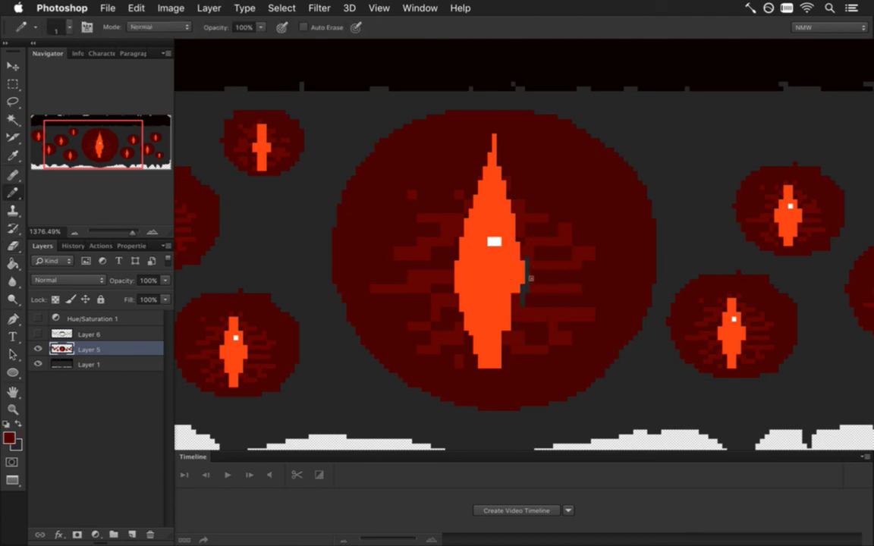
drag(523, 306, 523, 287)
key(i)
click(533, 266)
key(b)
Sample the pupil's orange again, smooth its lower-right edge, and taper the bottom to a narrow point
alt+click(471, 268)
click(517, 299)
click(513, 296)
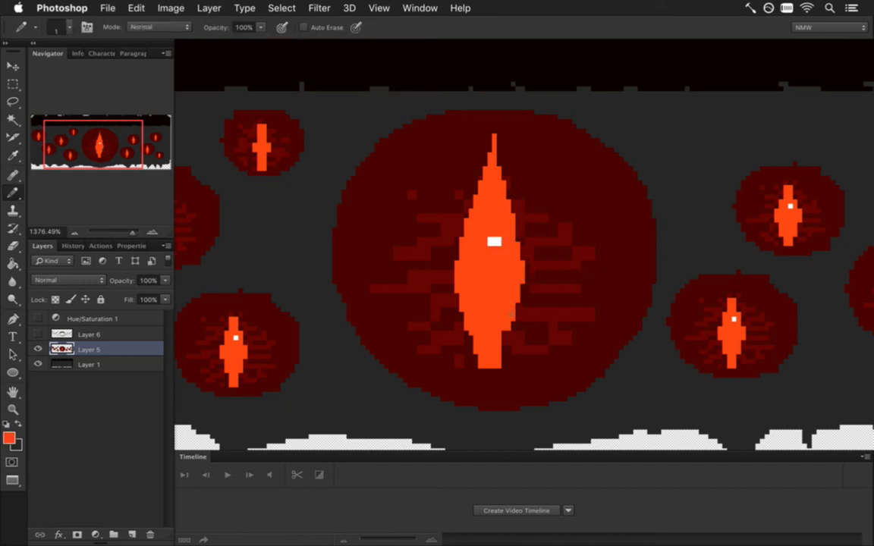
drag(507, 339, 503, 346)
mouse_move(493, 372)
mouse_down()
mouse_move(490, 400)
mouse_move(486, 376)
mouse_move(489, 381)
mouse_up()
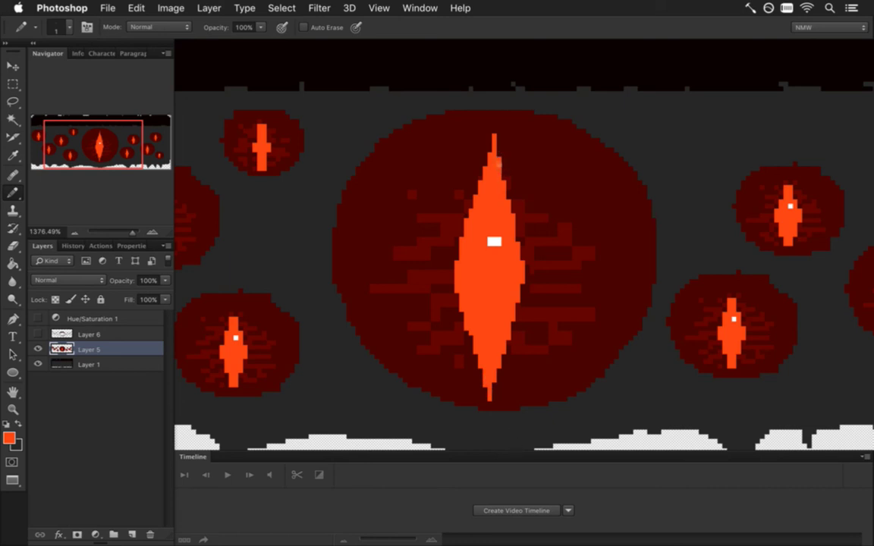
Sample the white of the large pupil's highlight and add pixels around it to form a taller glint
drag(493, 257, 444, 263)
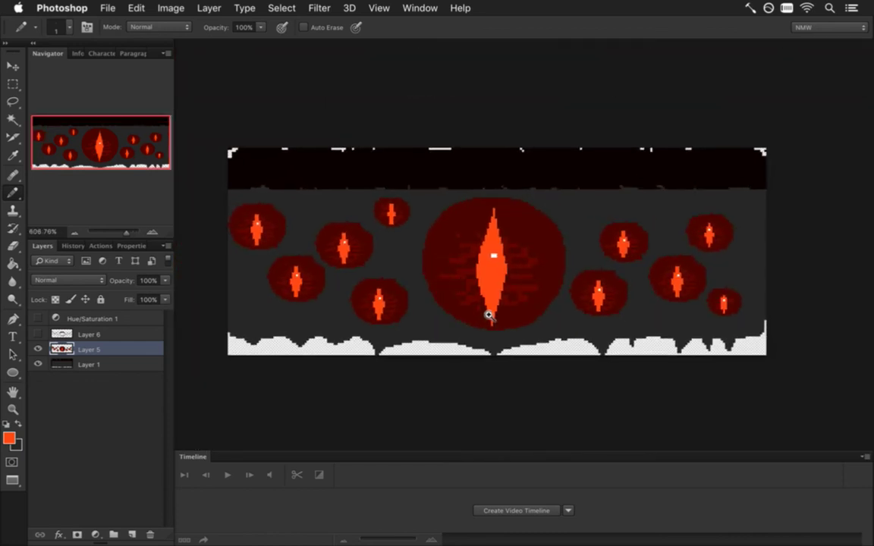
drag(493, 290, 531, 282)
drag(505, 248, 537, 257)
key(i)
click(504, 205)
key(b)
click(501, 189)
click(500, 182)
click(506, 208)
click(501, 209)
click(501, 215)
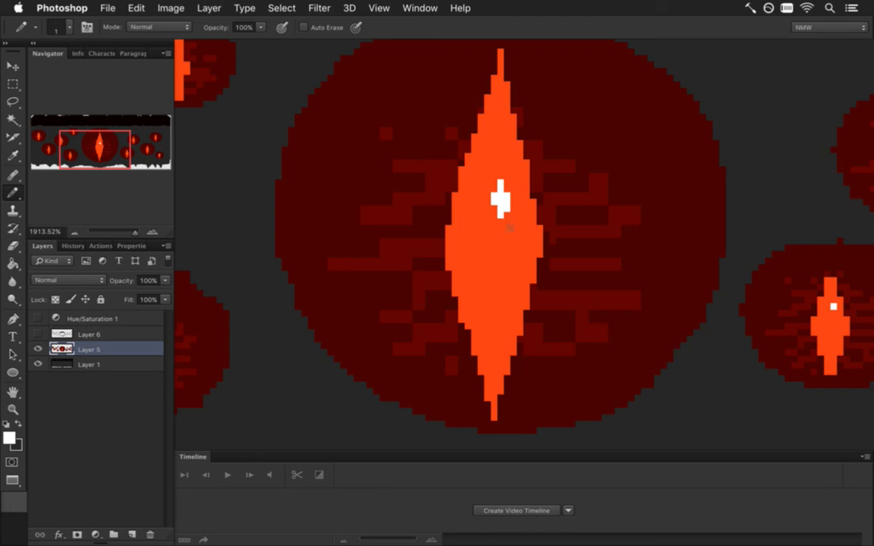
key(i)
click(506, 216)
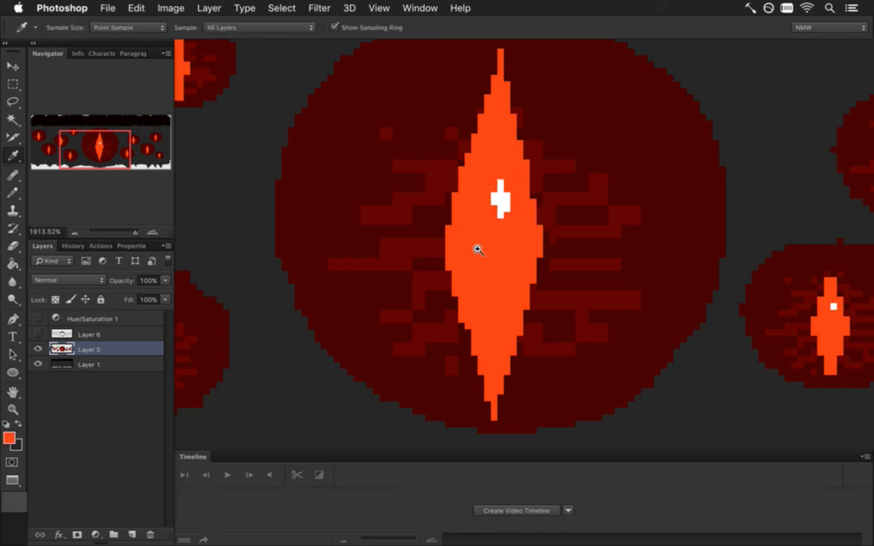
key(ctrl+0)
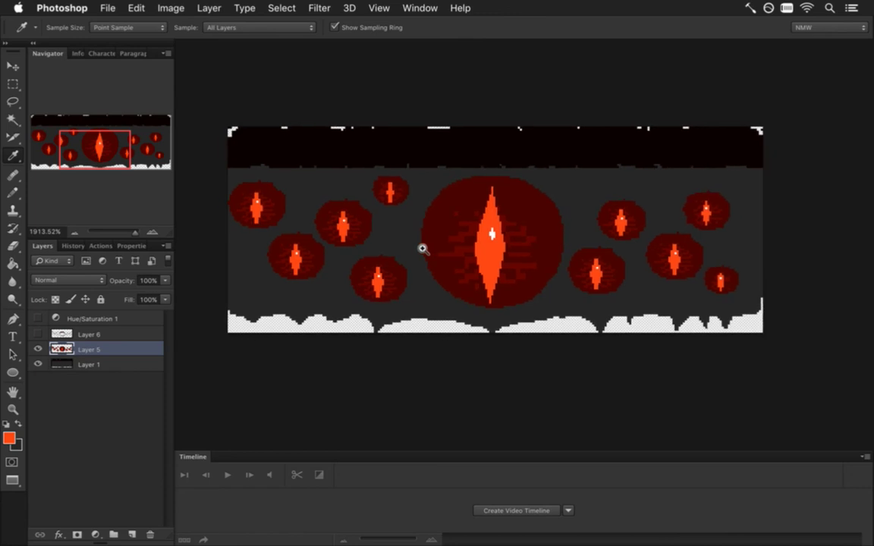
Sample the large eye's dark red, enlarge the Pencil to 6 px, and paint over the iris's lower-left streaks
drag(422, 249, 488, 259)
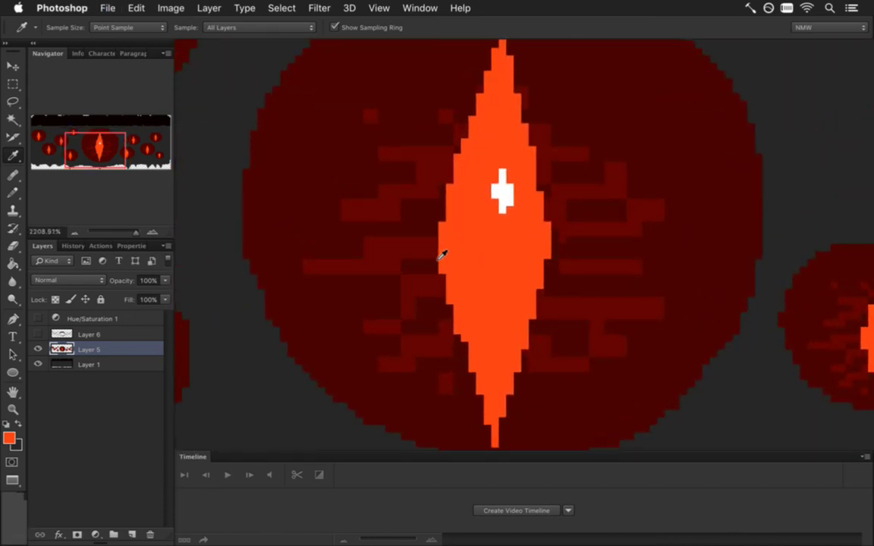
click(422, 391)
key(b)
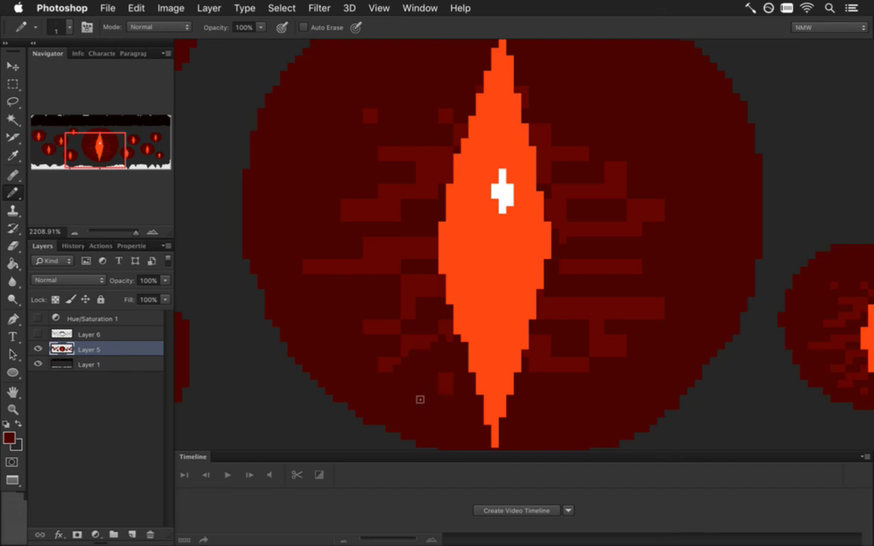
key(i)
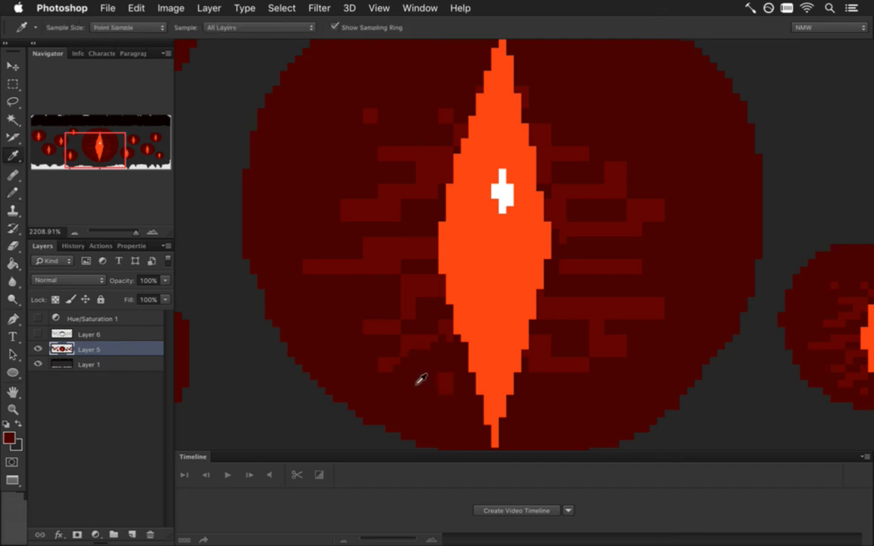
key(b)
key(bracketright)
key(bracketright)
key(bracketright)
key(bracketright)
key(bracketright)
key(bracketright)
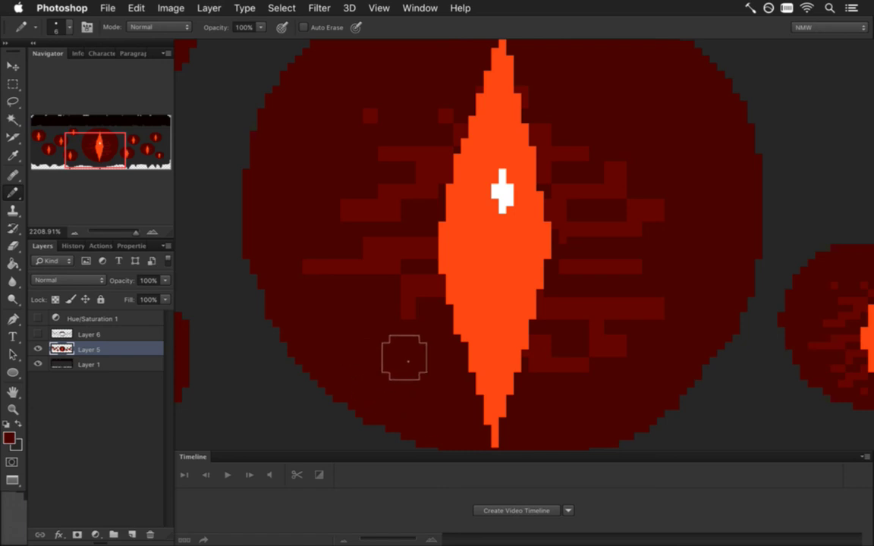
Sample the brighter streak red, shrink the Pencil to 1 px, and draw new streaks along the pupil's lower-left edge
key(alt)
key(bracketleft)
key(bracketleft)
key(bracketleft)
key(bracketleft)
key(bracketleft)
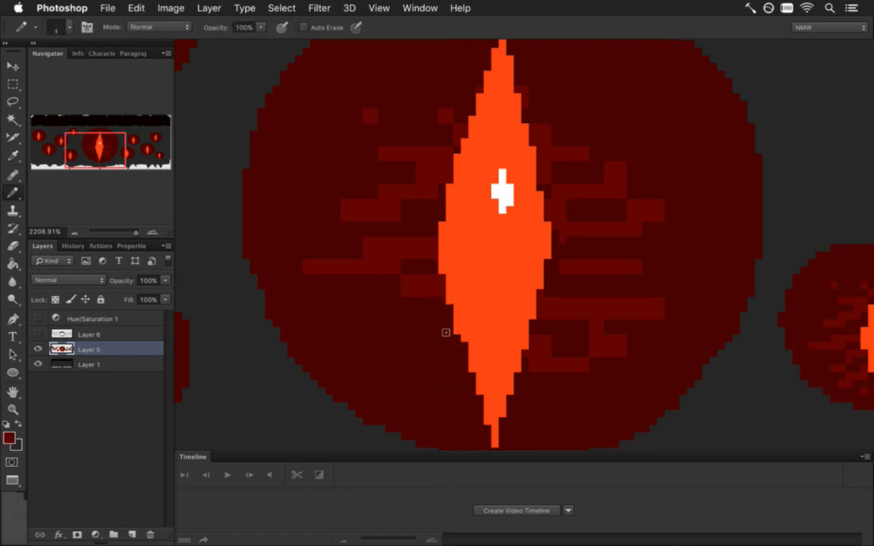
mouse_move(446, 330)
mouse_down()
mouse_move(405, 334)
mouse_move(443, 338)
mouse_move(419, 344)
mouse_move(461, 363)
mouse_move(455, 354)
mouse_move(460, 366)
mouse_move(443, 370)
mouse_up()
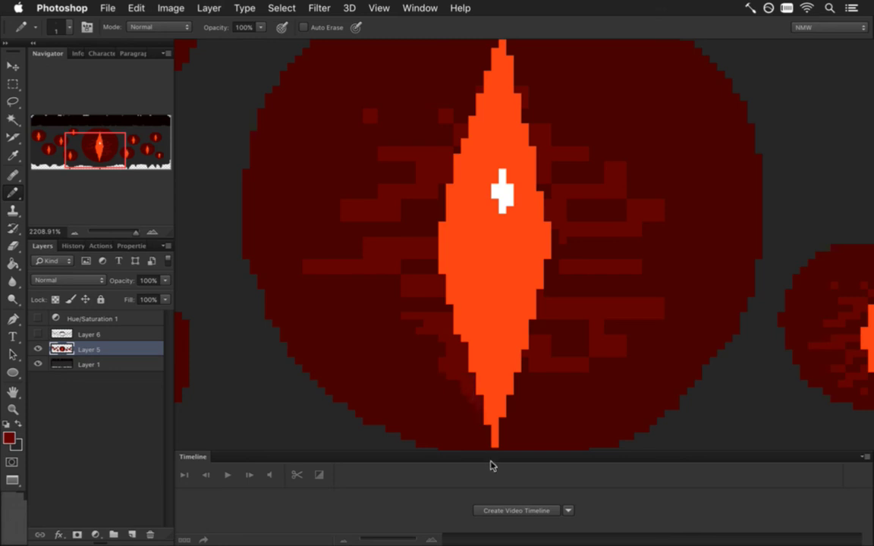
Select all the brighter red iris streaks on Layer 5 with the Magic Wand
key(i)
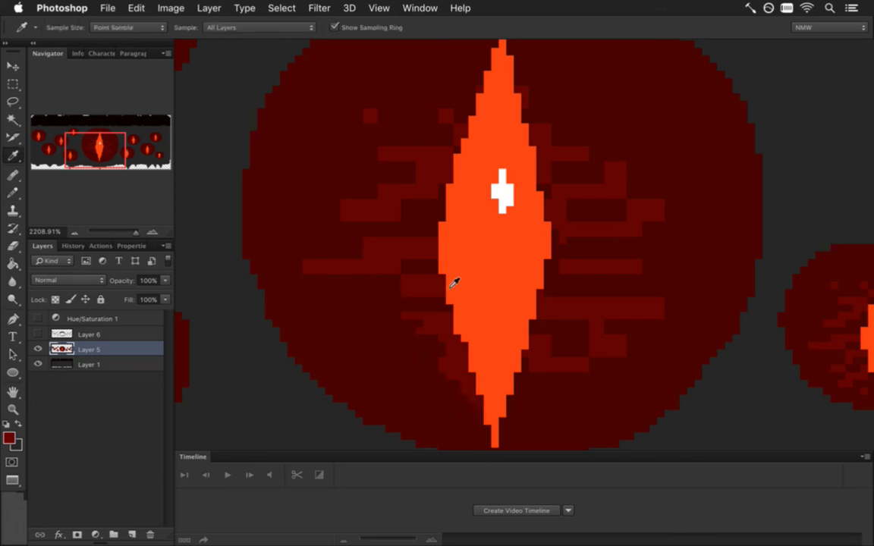
scroll(421, 284, down, 2)
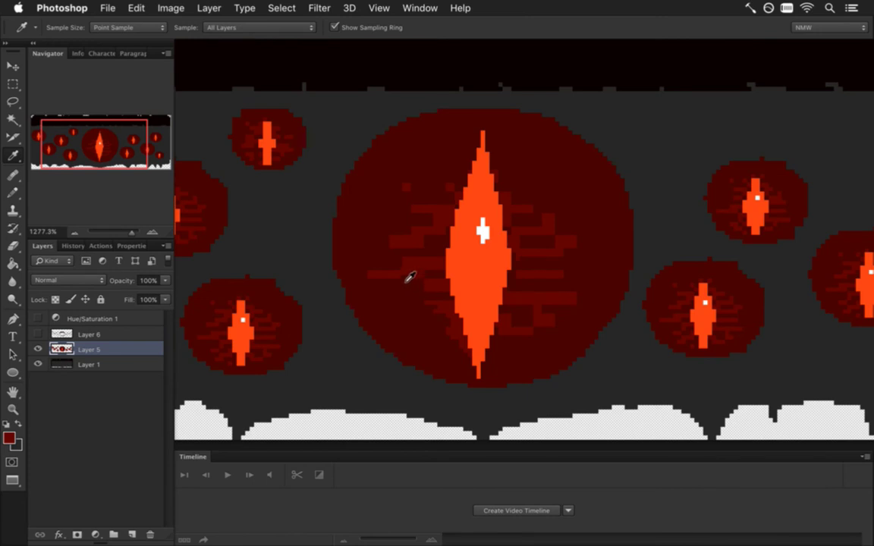
click(13, 119)
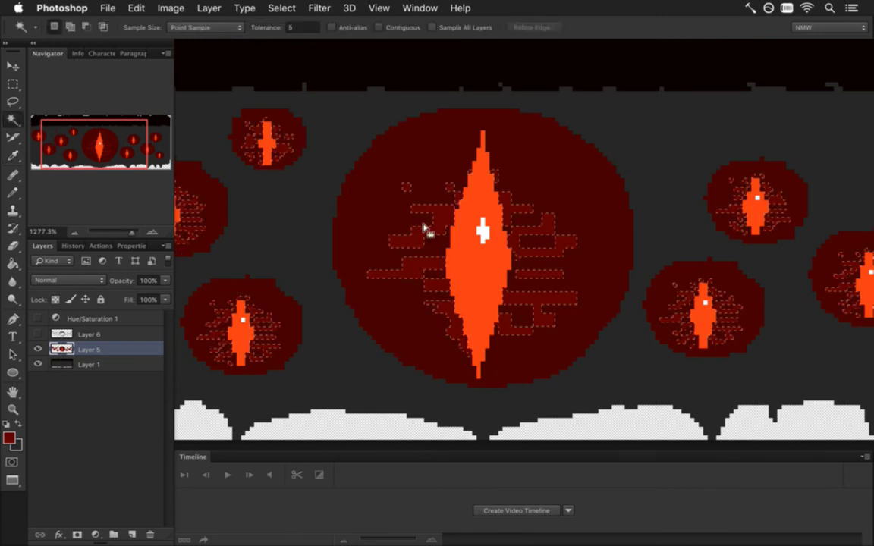
click(422, 232)
Enlarge the Pencil to 15 px, sample the dark red, and paint over the large eye's selected streaks except the new lower-left ones
key(b)
key(])
key(])
key(])
key(])
key(])
key(])
key(])
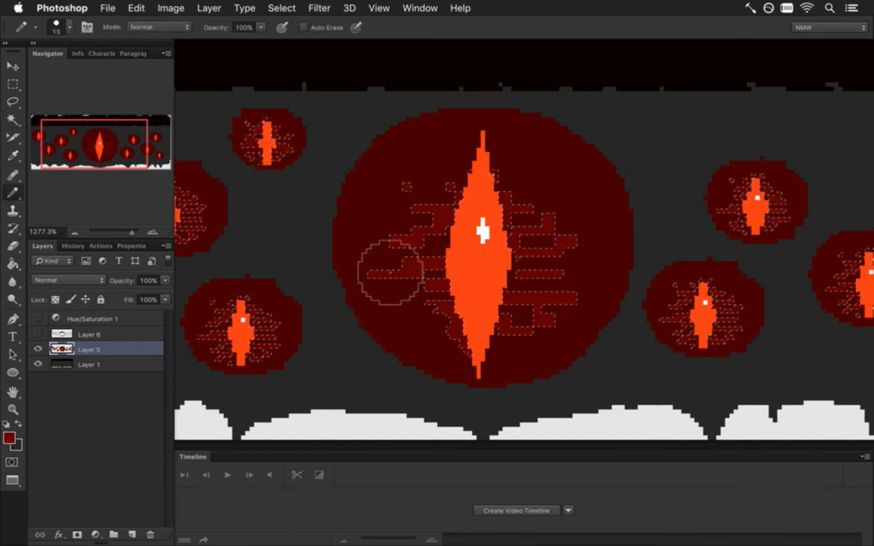
alt+click(378, 243)
mouse_move(381, 301)
mouse_down()
mouse_move(447, 295)
mouse_move(427, 273)
mouse_move(451, 248)
mouse_up()
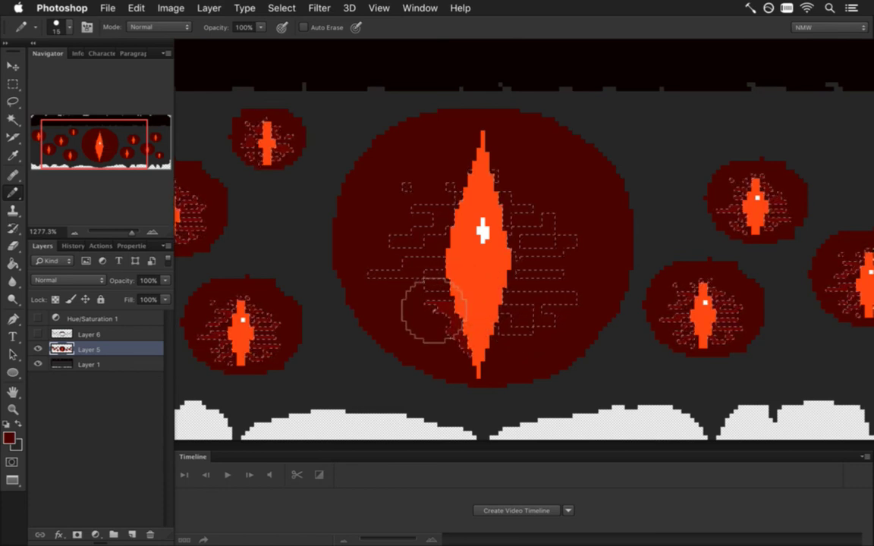
drag(424, 279, 463, 280)
Sample the streak red, shrink the Pencil to 1 px, and repaint finer tapered streaks left of the large pupil
key(i)
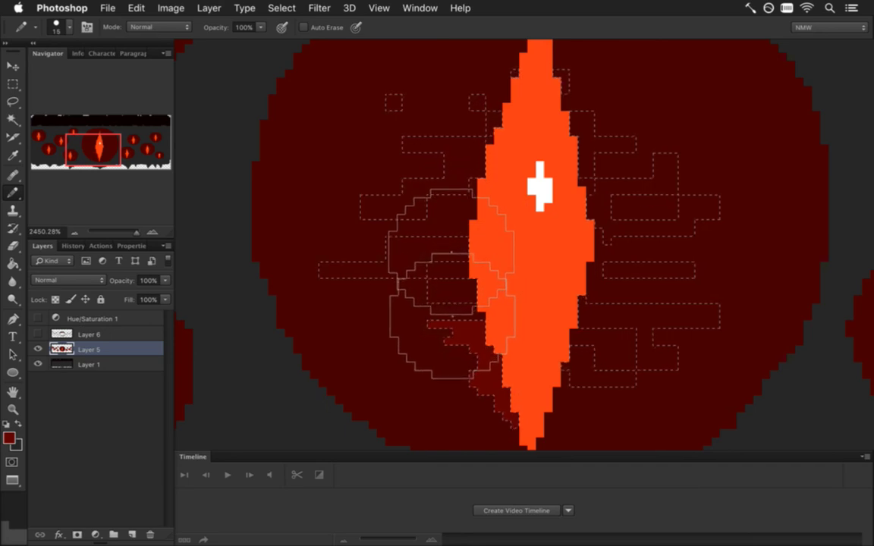
key(bracketleft)
key(bracketleft)
key(bracketleft)
key(bracketleft)
key(bracketleft)
key(bracketleft)
key(bracketleft)
key(bracketleft)
key(bracketleft)
key(bracketleft)
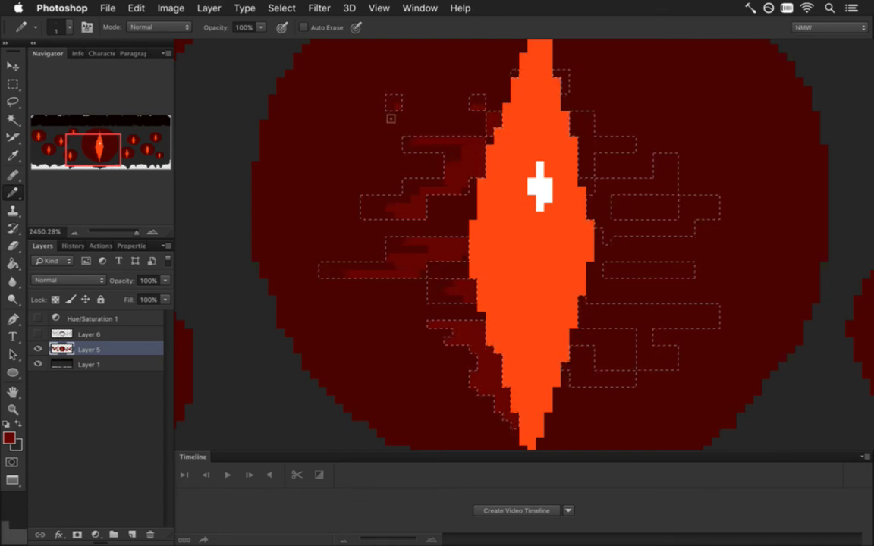
Paint matching finer red streaks inside the selection on the right side of the large pupil
key(m)
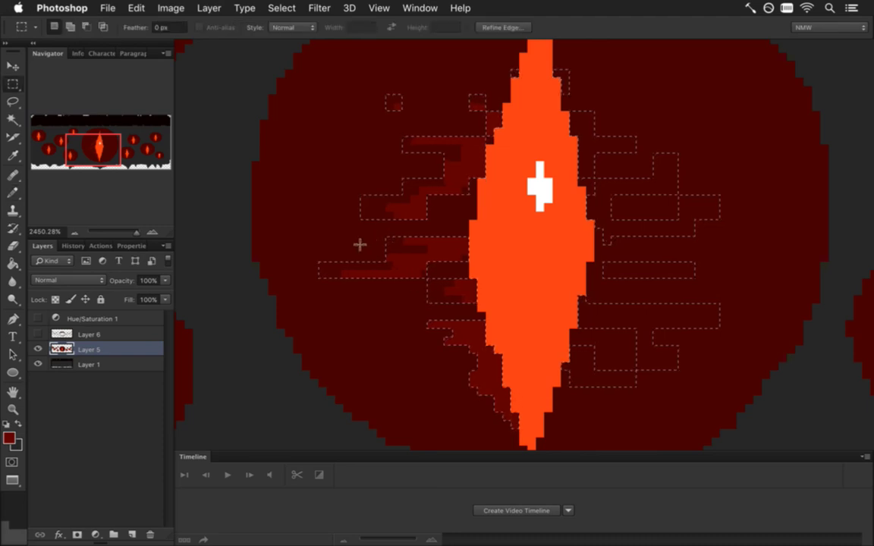
key(b)
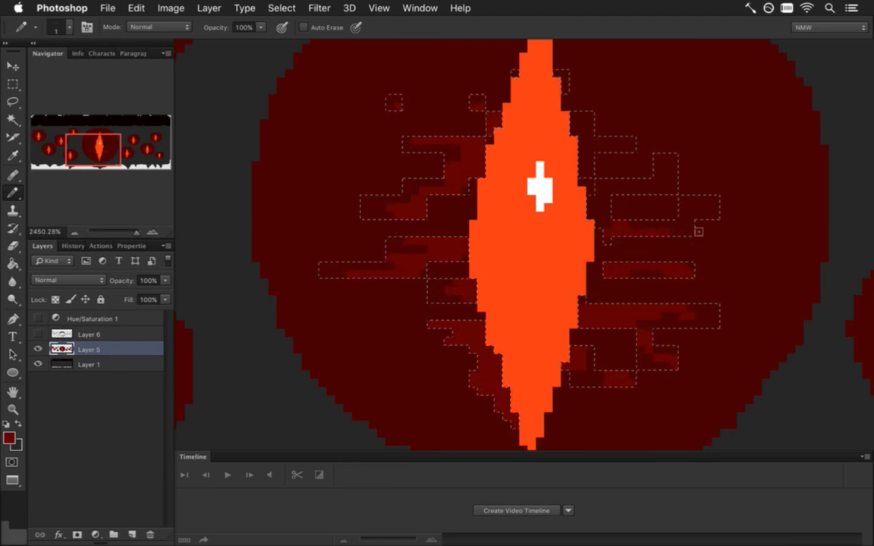
mouse_move(607, 222)
mouse_down()
mouse_move(675, 201)
mouse_move(672, 187)
mouse_up()
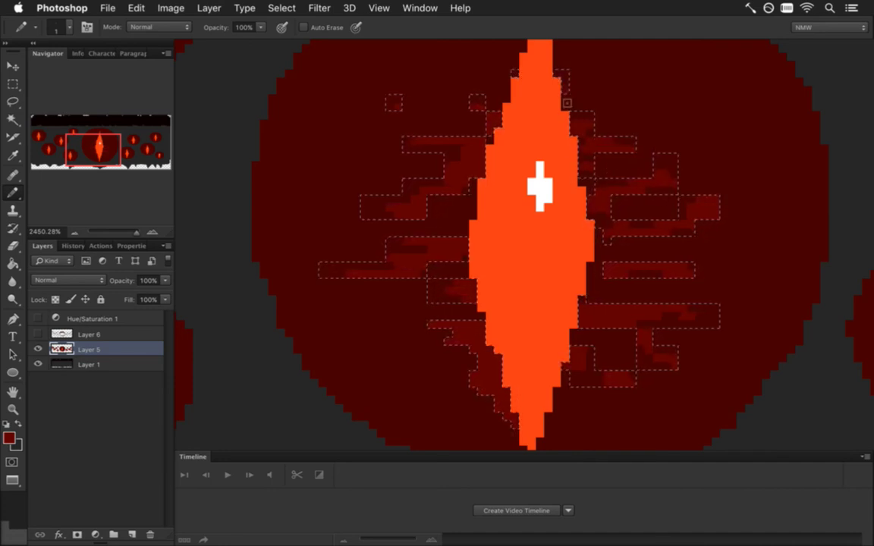
Clear the selection and paint more 1 px red streaks outward across the large eye's iris on Layer 5
key(m)
click(431, 274)
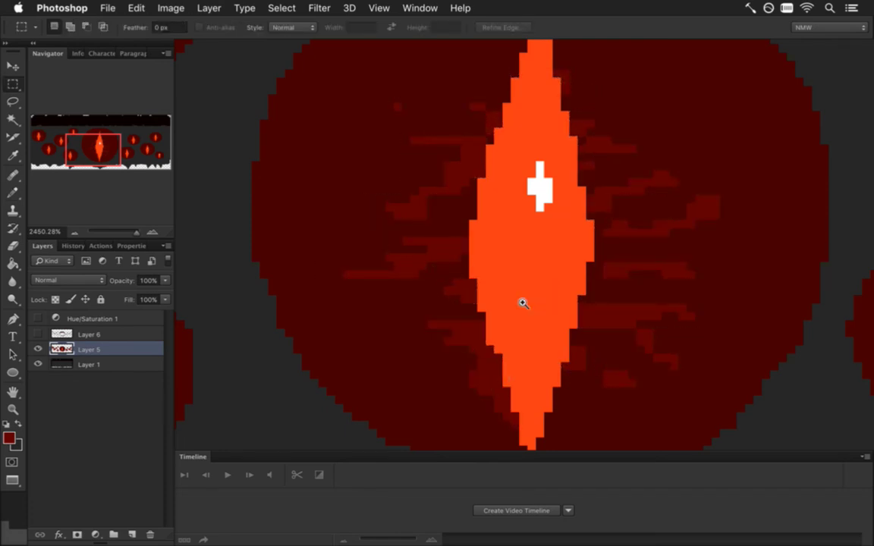
drag(505, 294, 458, 294)
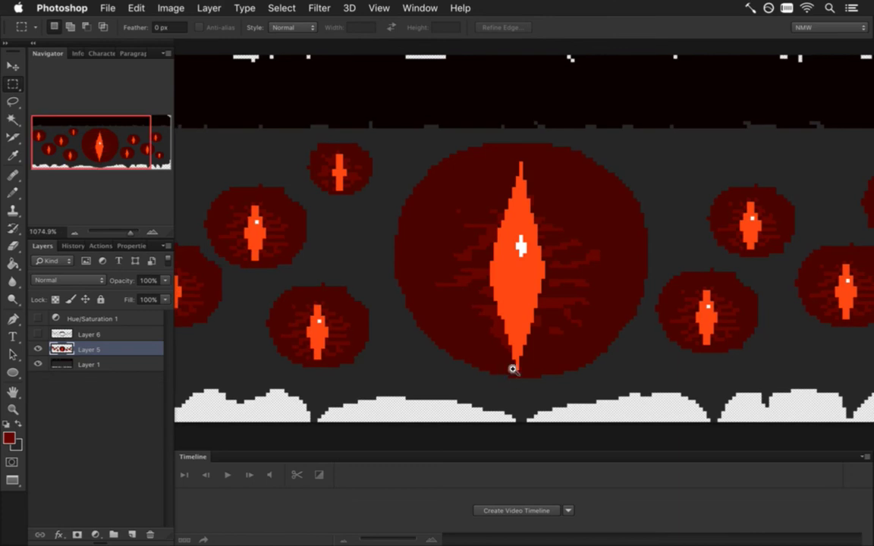
key(b)
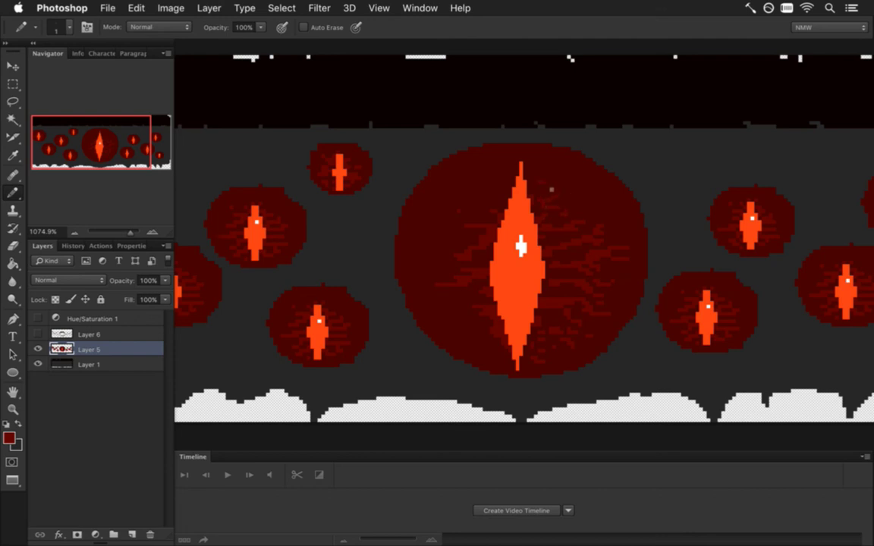
mouse_move(534, 187)
mouse_down()
mouse_move(565, 173)
mouse_move(574, 159)
mouse_up()
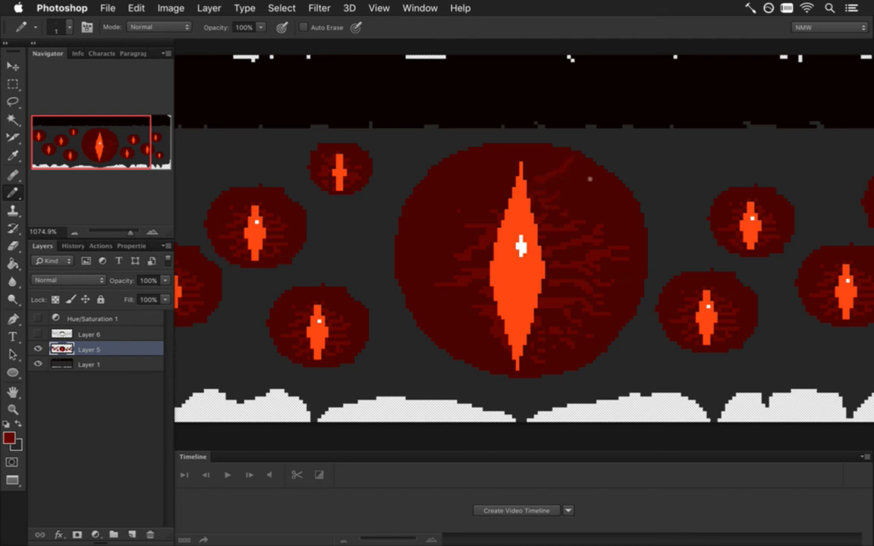
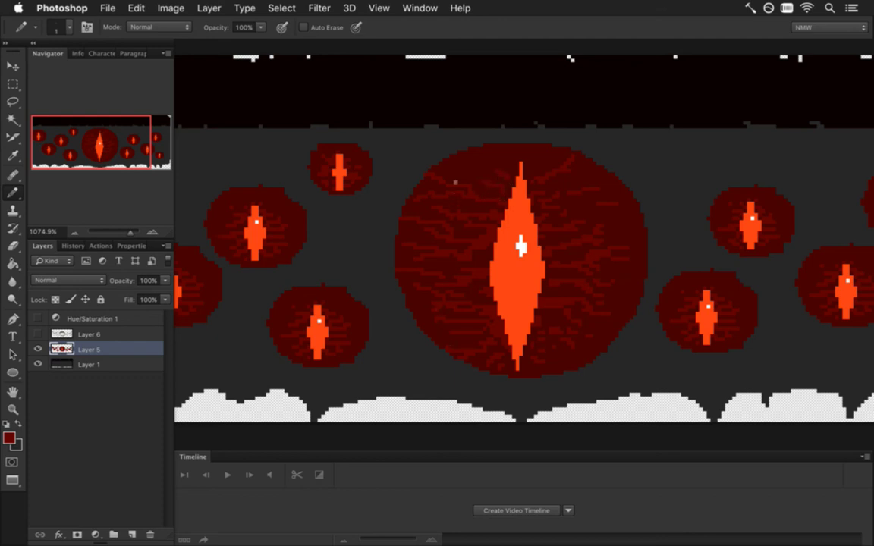
Sample the dark red, touch up the large eye's iris streaks with the Pencil, and show Layer 6's eyelids
alt+click(438, 191)
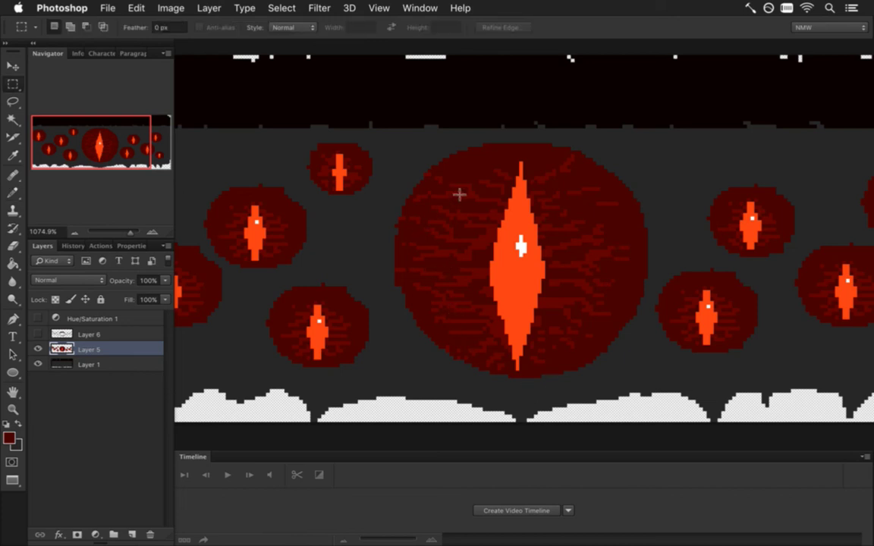
key(i)
click(443, 170)
key(b)
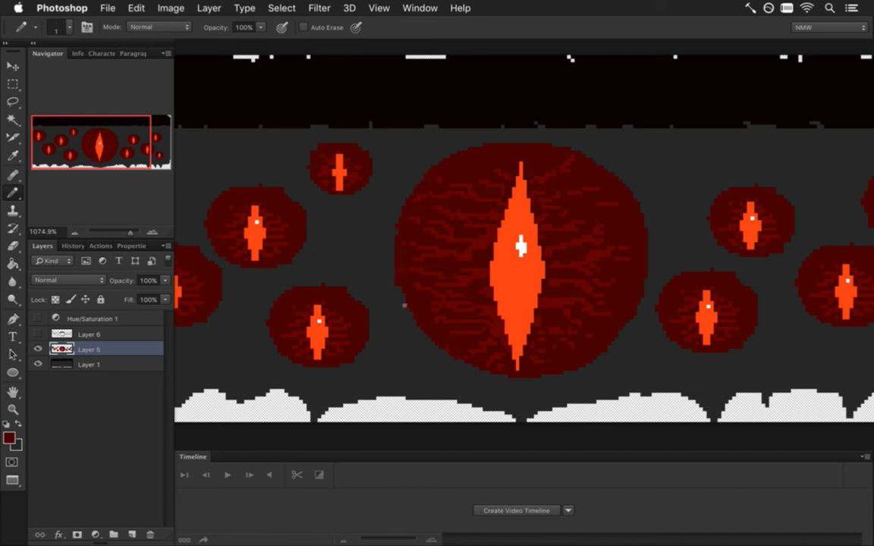
click(38, 335)
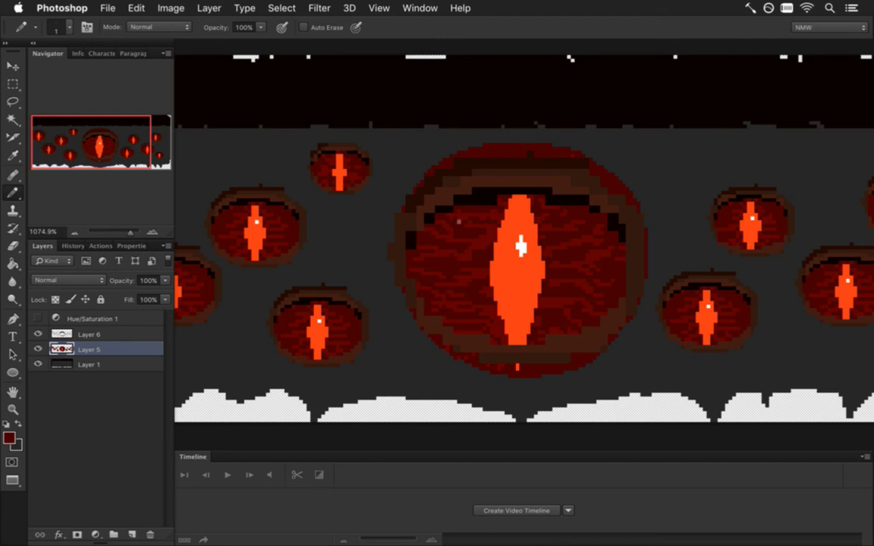
drag(464, 221, 490, 221)
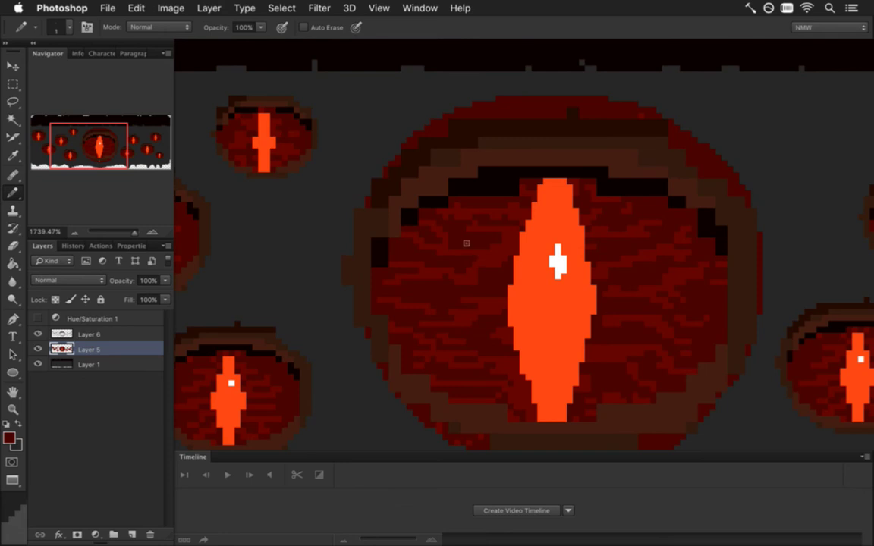
alt+click(388, 194)
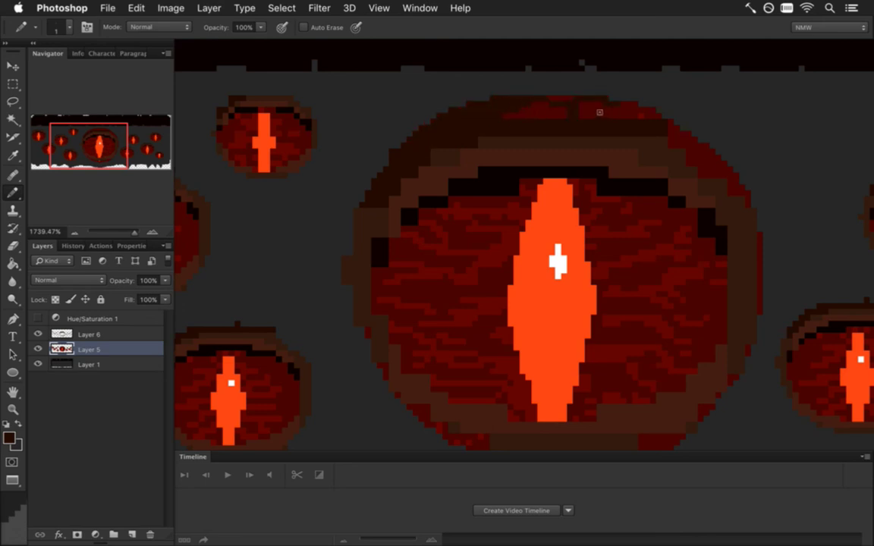
key(bracketright)
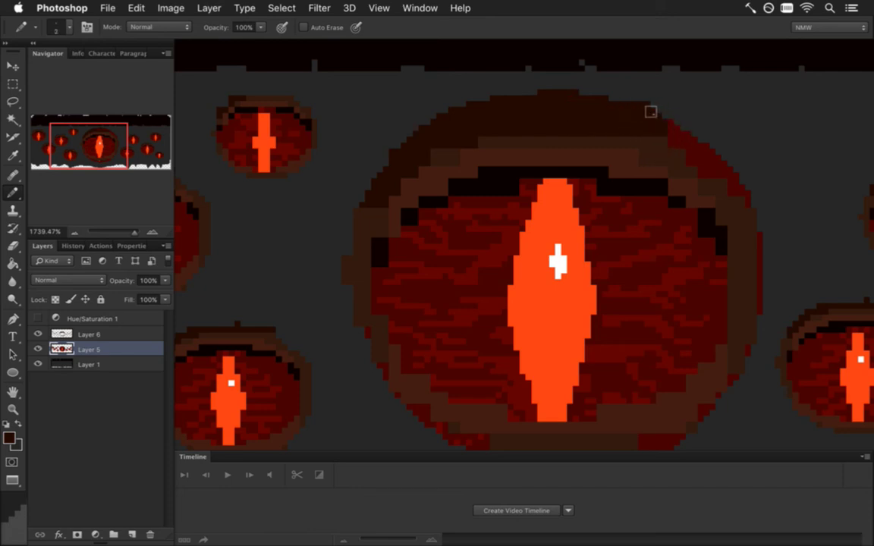
key(e)
key(bracketright)
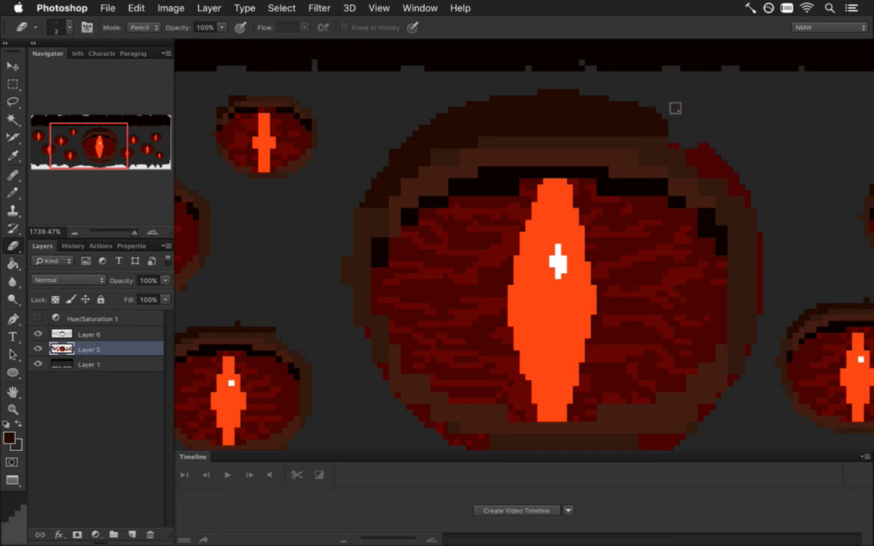
key(b)
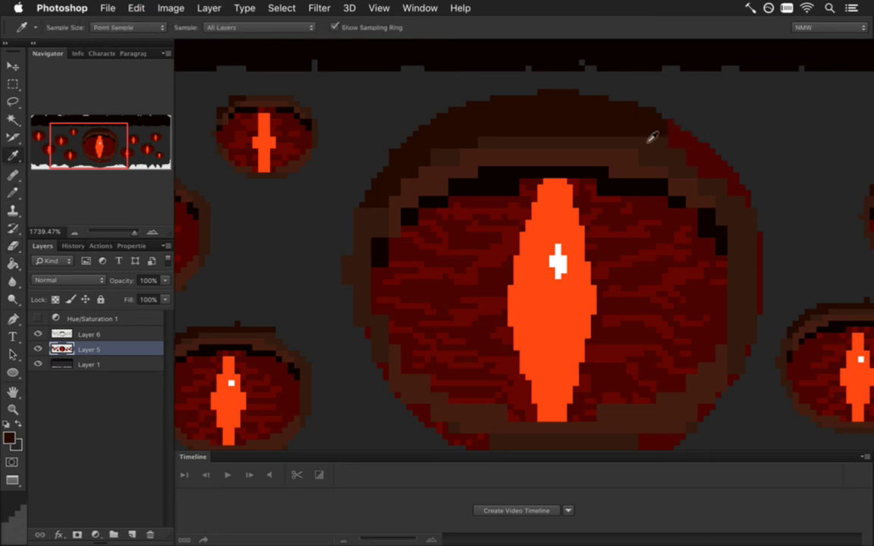
key(bracketleft)
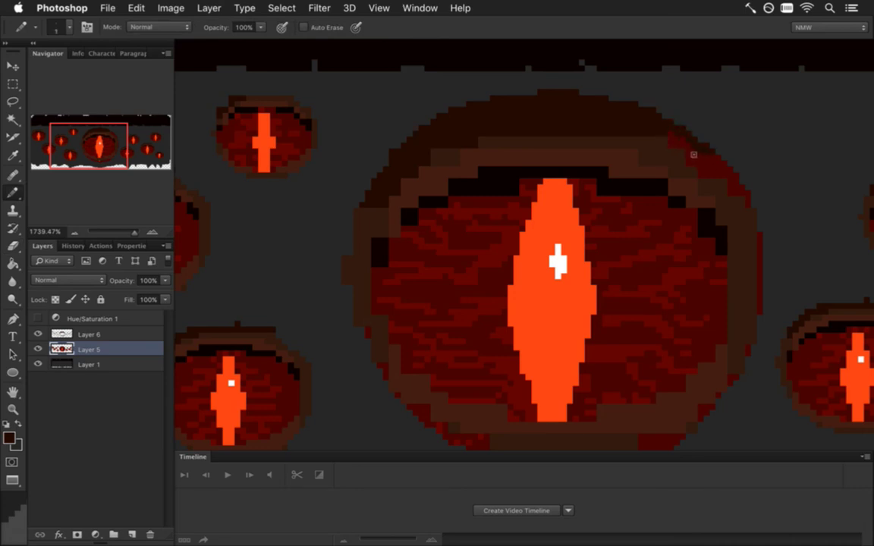
key(super+z)
key(super+z)
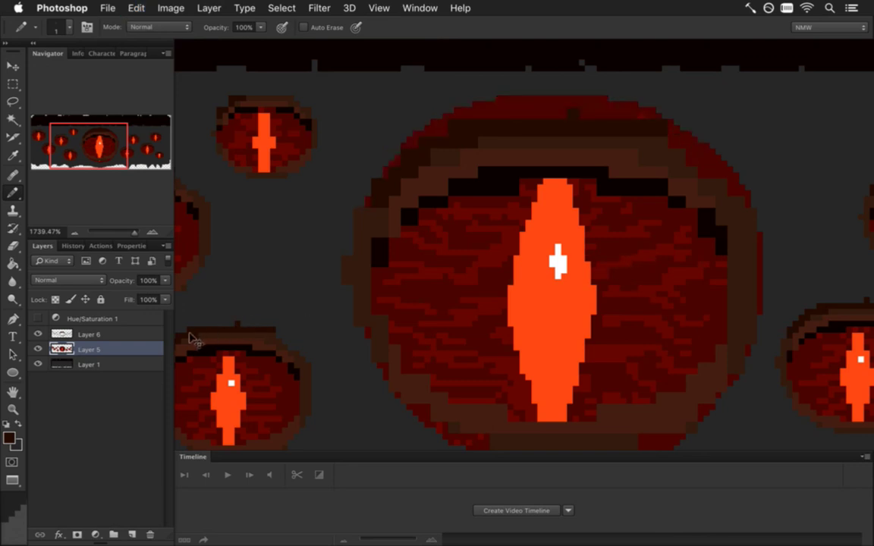
key(super+z)
key(super+z)
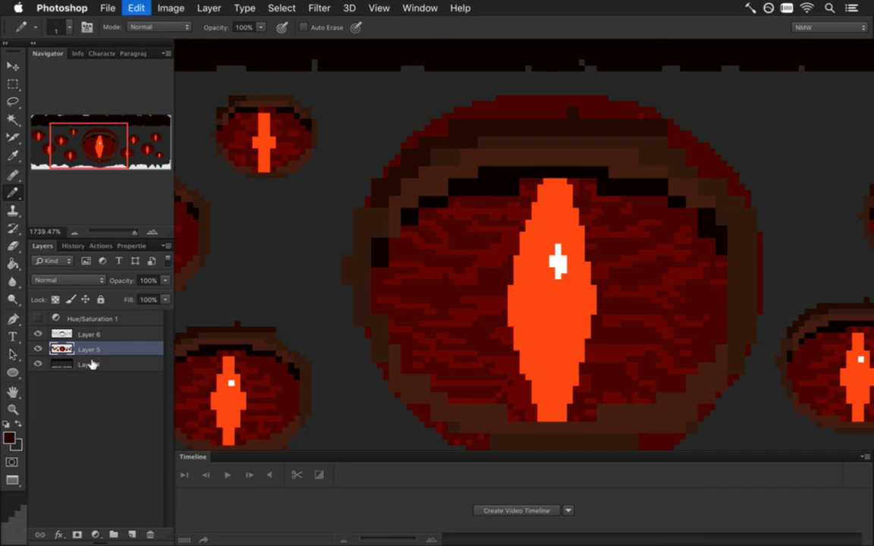
key(super+z)
key(super+z)
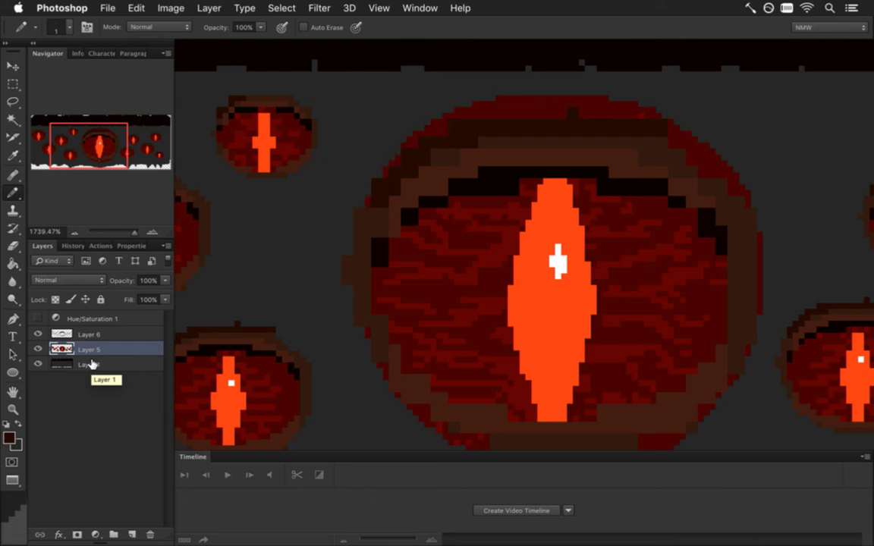
On Layer 6, load Layer 5's eye shapes as a selection and paint the large eye's exposed upper rim dark brown with a 6 px Pencil
click(64, 335)
click(37, 349)
click(37, 349)
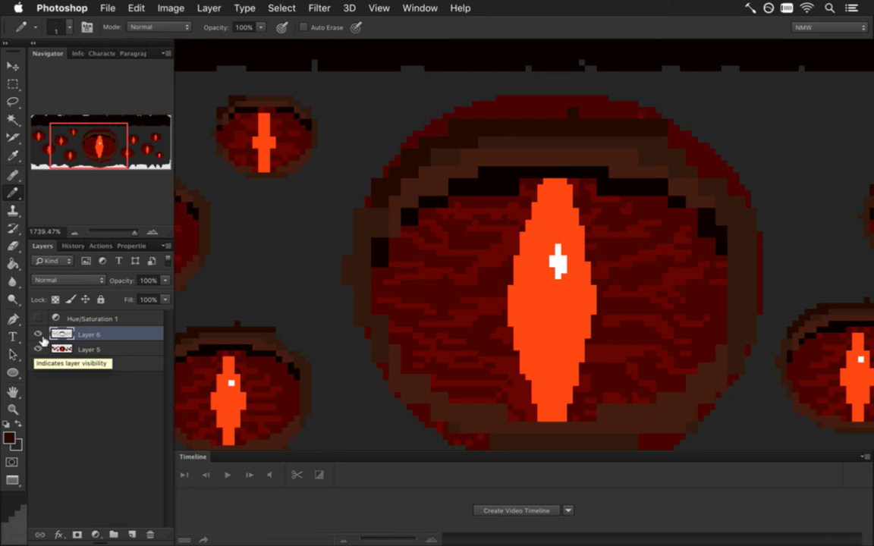
alt+click(464, 148)
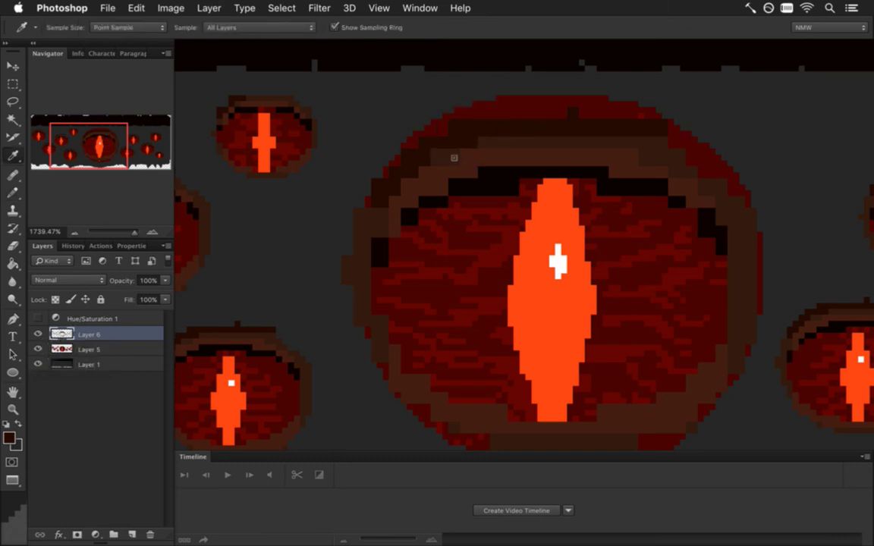
super+click(67, 334)
key(bracketright)
key(bracketright)
key(bracketright)
key(bracketright)
key(bracketright)
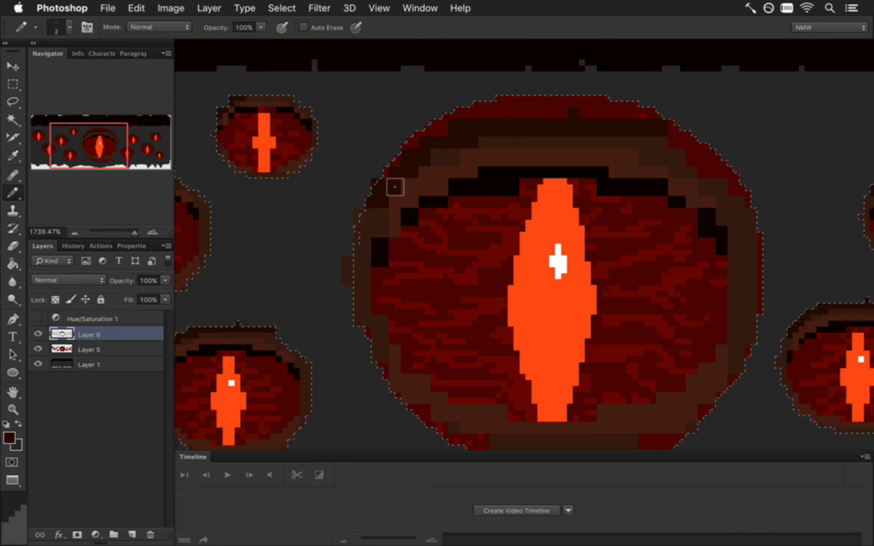
mouse_move(382, 191)
mouse_down()
mouse_move(492, 134)
mouse_move(610, 130)
mouse_move(670, 137)
mouse_move(703, 154)
mouse_move(657, 136)
mouse_move(728, 171)
mouse_move(683, 156)
mouse_move(748, 199)
mouse_move(706, 168)
mouse_move(735, 194)
mouse_up()
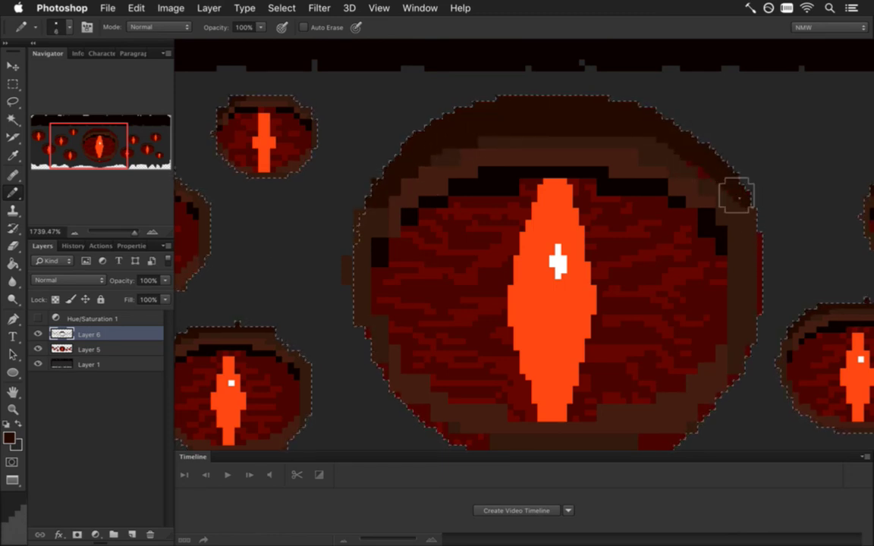
Reduce the Pencil size and paint dark brown over the exposed red along the large eye's lower rim, inside the selection
mouse_move(626, 348)
mouse_down()
mouse_move(604, 328)
mouse_move(591, 268)
mouse_up()
key(bracketleft)
key(bracketleft)
key(bracketleft)
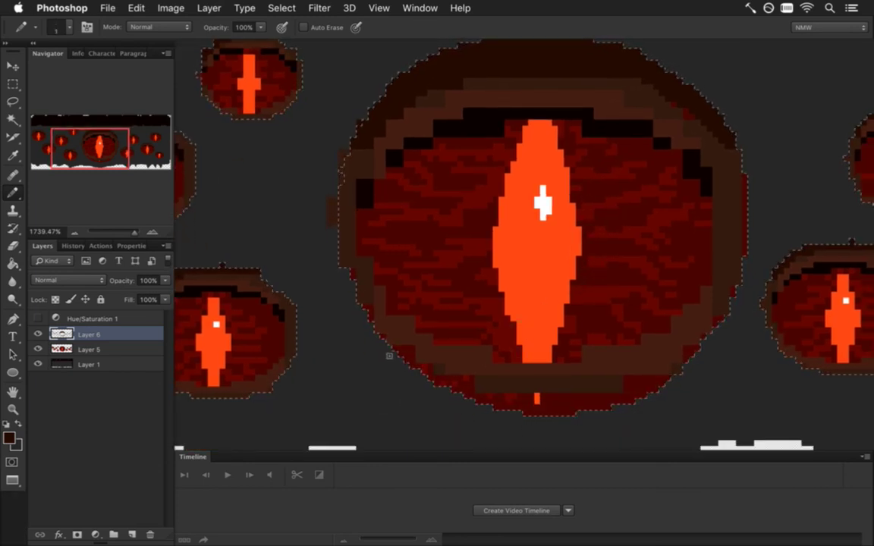
mouse_move(367, 324)
mouse_down()
mouse_move(450, 396)
mouse_move(401, 352)
mouse_move(457, 397)
mouse_up()
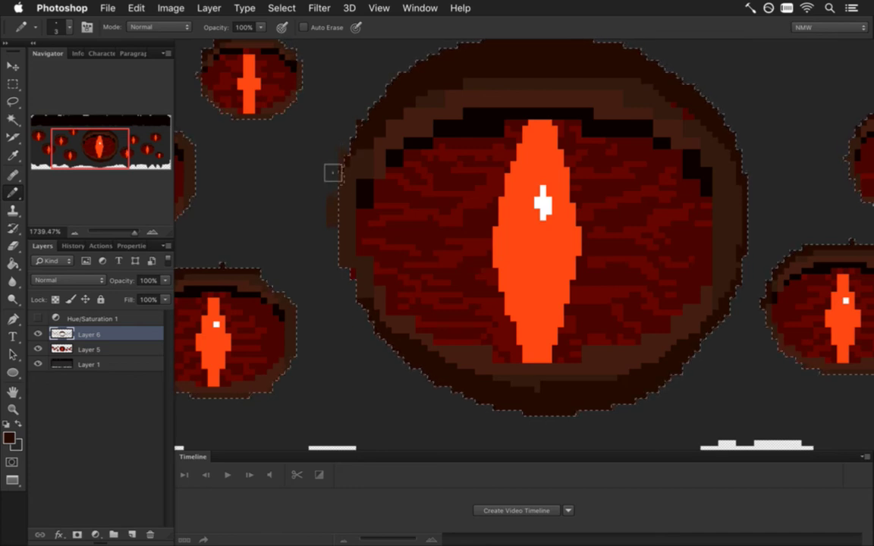
Erase the stray brown pixels outside the large eye's left edge and fill its left rim with the sampled medium brown
key(e)
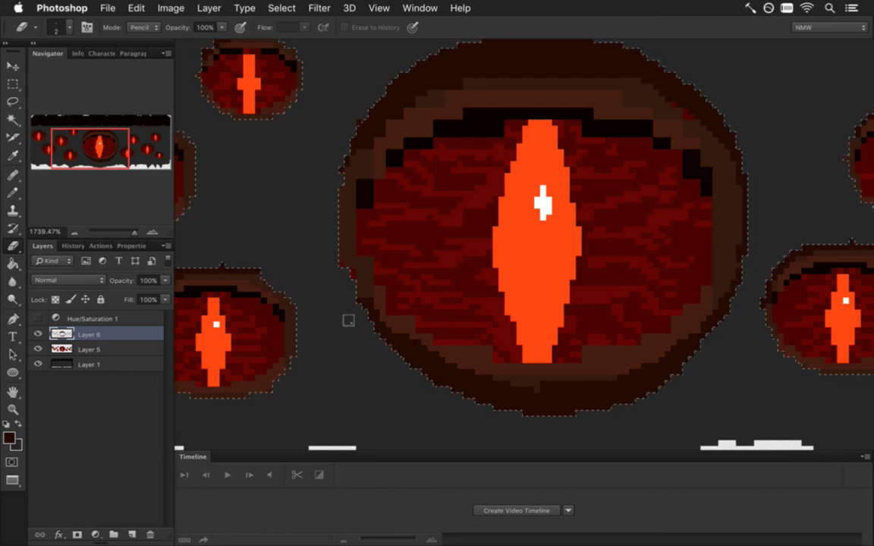
key(i)
click(350, 252)
key(b)
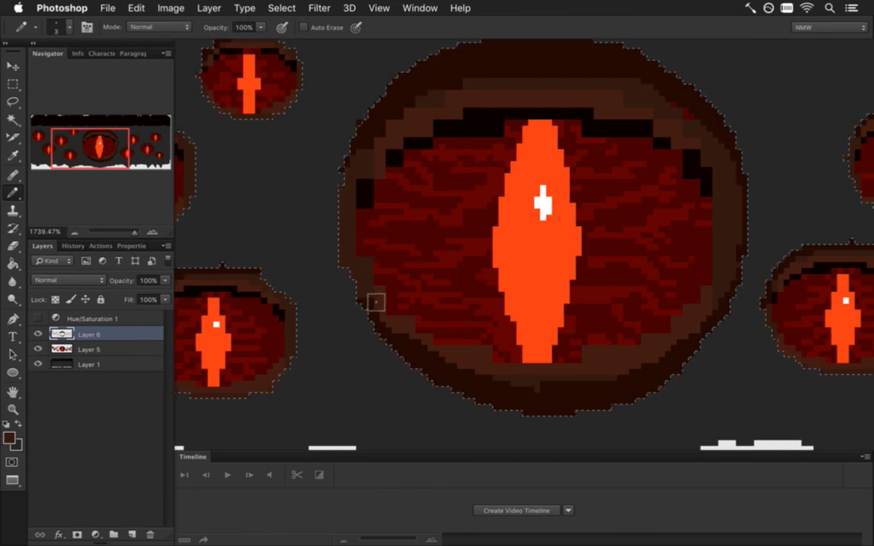
Hide Layer 6, clear the selection, smooth the large eye's lower-left outline on Layer 5 with sampled dark red and the Eraser, and save the file
click(61, 349)
click(38, 333)
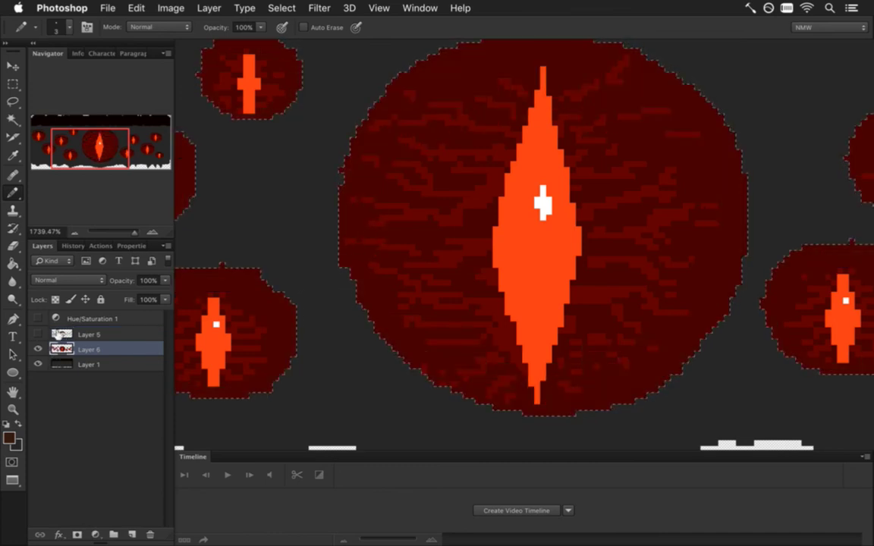
key(i)
key(b)
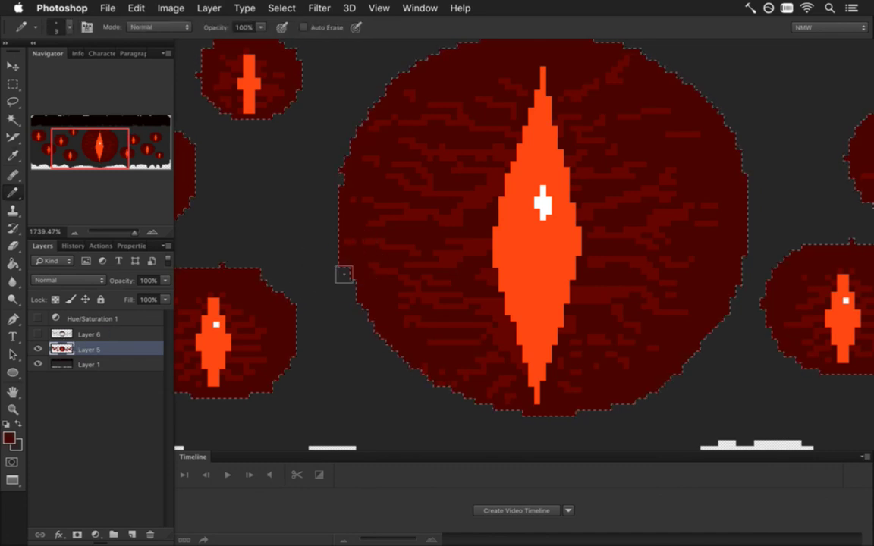
key(m)
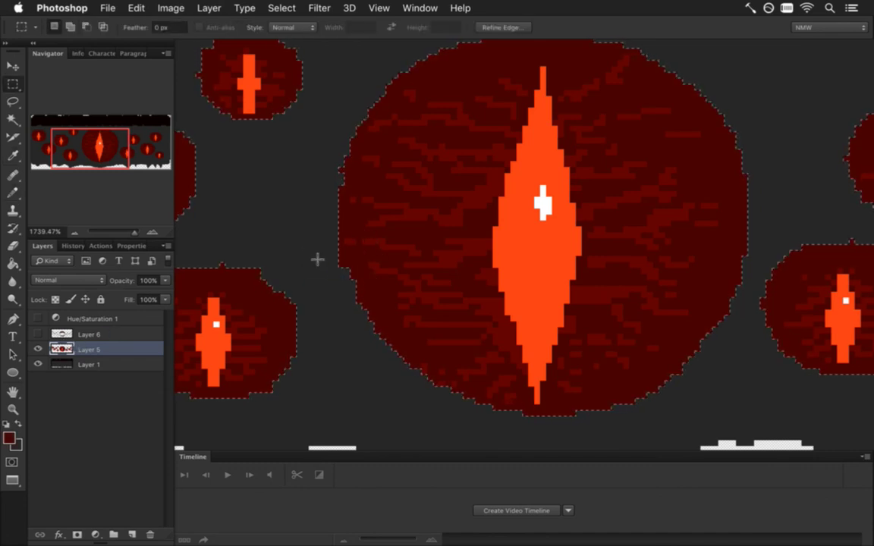
click(322, 257)
key(i)
click(352, 266)
key(b)
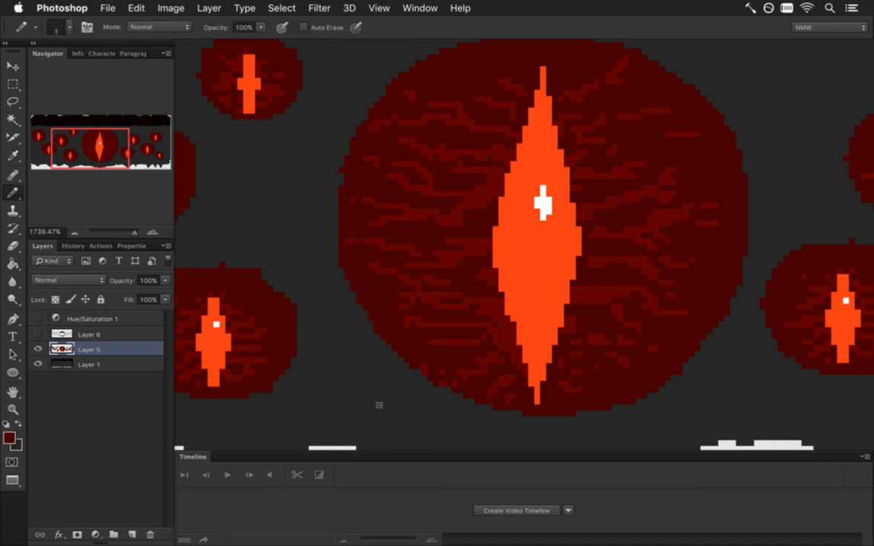
key(e)
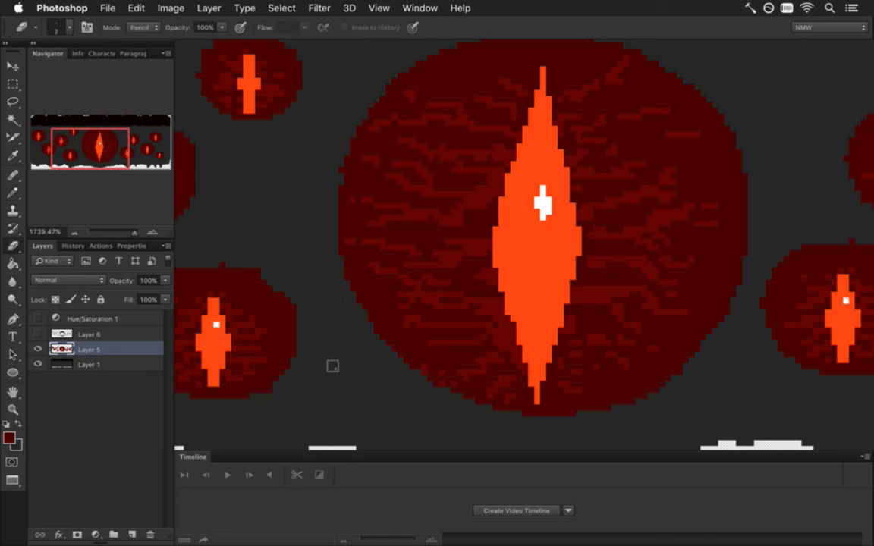
key([)
key(super+s)
Show Layer 6, reload Layer 5's eye shapes as a selection, and touch up the large eye's lower-left rim on Layer 6 with sampled dark brown
click(38, 333)
super+click(67, 333)
click(68, 333)
key(i)
click(371, 322)
key(b)
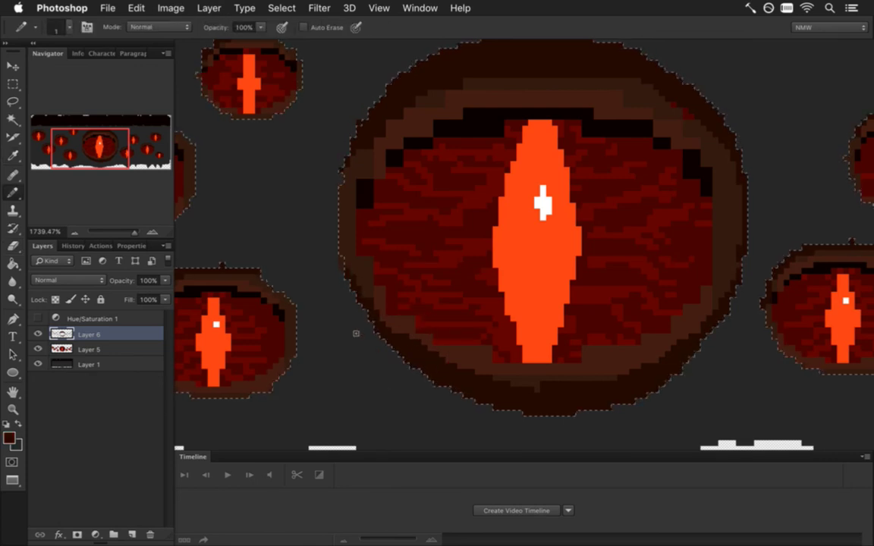
key(e)
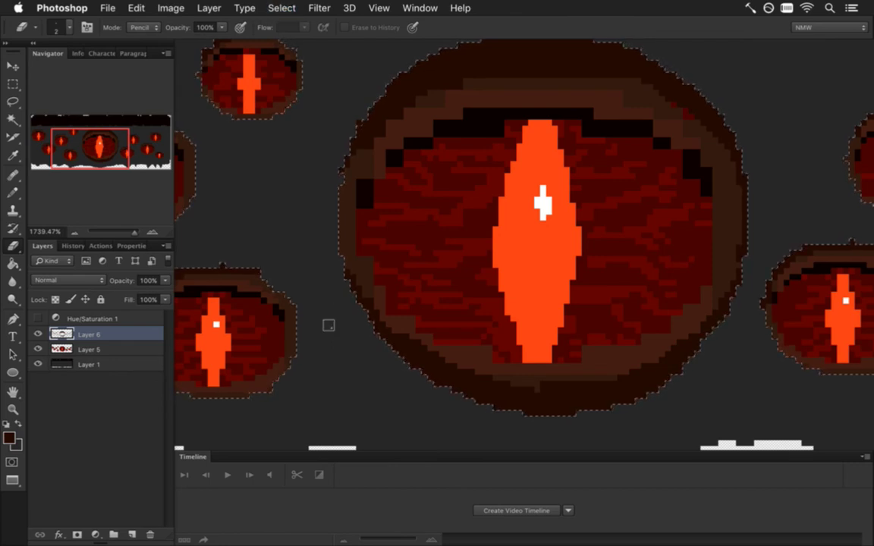
Sample the medium brown and paint 1 px blending strokes and texture specks into the large eye's dark upper and lower lids
key(i)
click(488, 95)
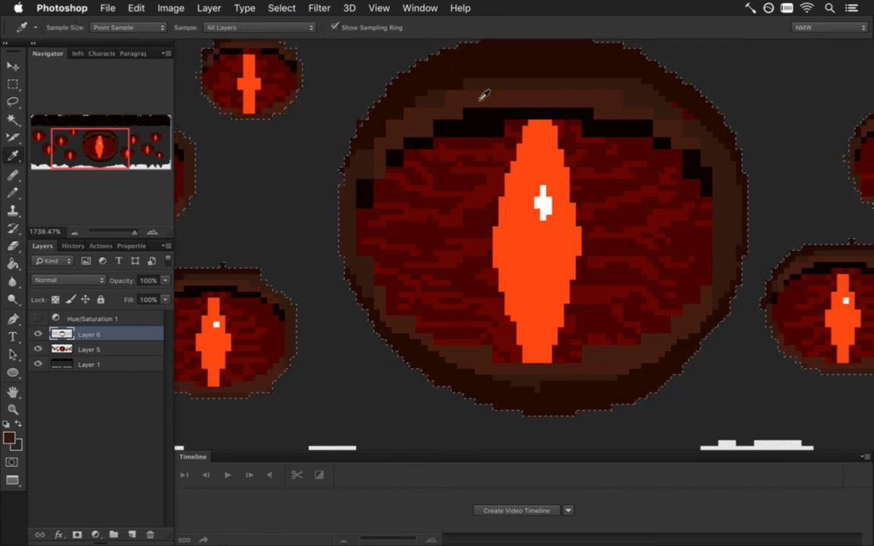
key(b)
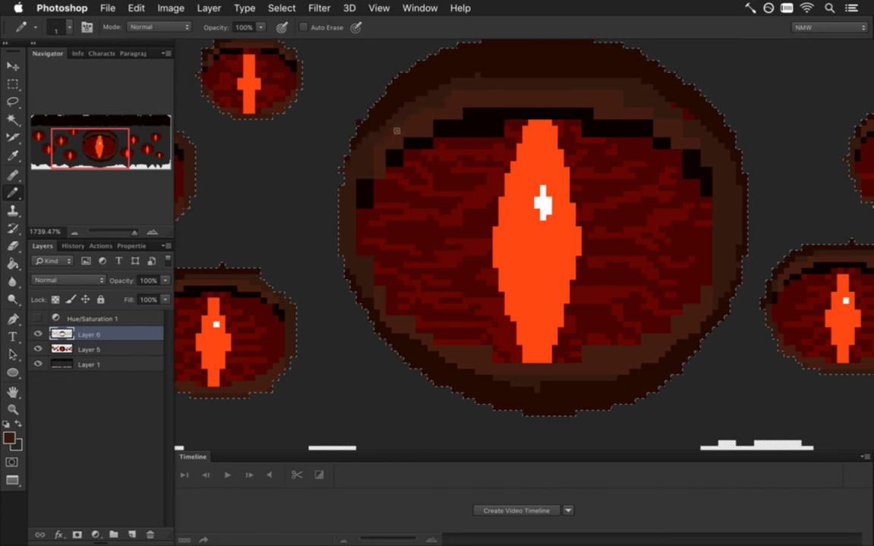
drag(485, 88, 591, 89)
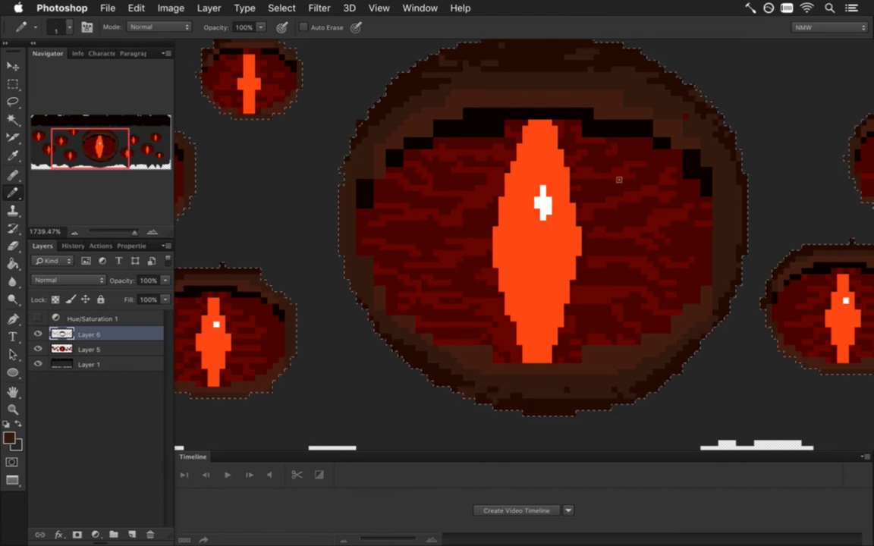
Sample the lighter brown and paint the large eye's lower and right lid edges on Layer 6 into a smoother curve around the iris
key(i)
key(b)
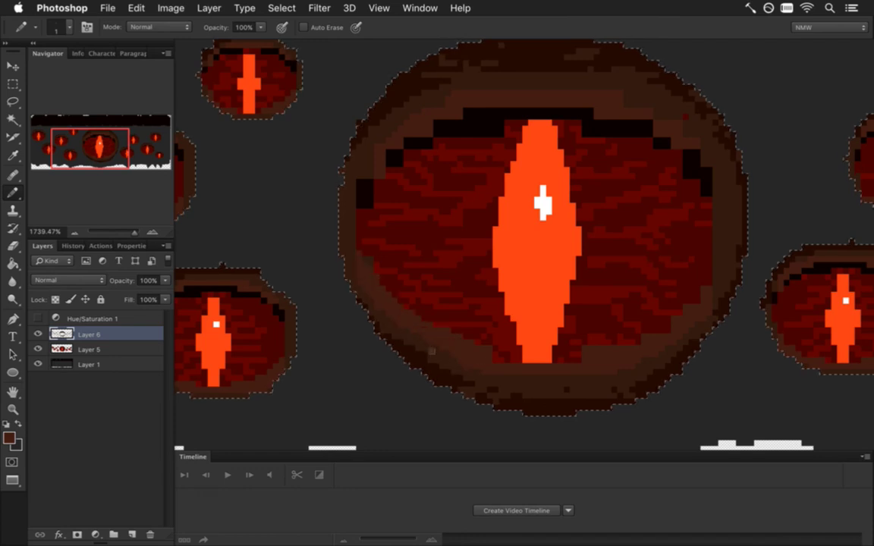
drag(488, 361, 573, 359)
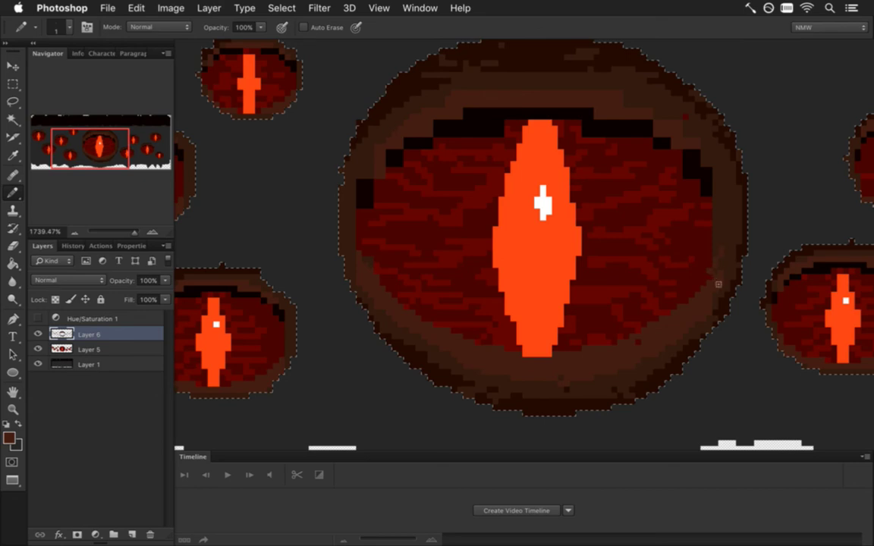
mouse_move(698, 152)
mouse_down()
mouse_move(695, 162)
mouse_move(691, 155)
mouse_up()
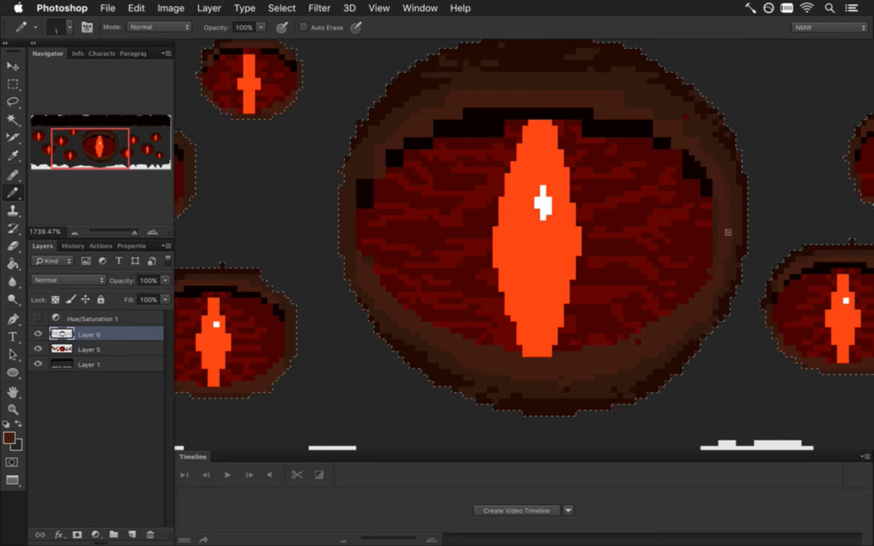
Erase and repaint the large eye's inner lid edges with sampled brown to taper the side corners and thin the upper shadow, and sample the shadow black
key(e)
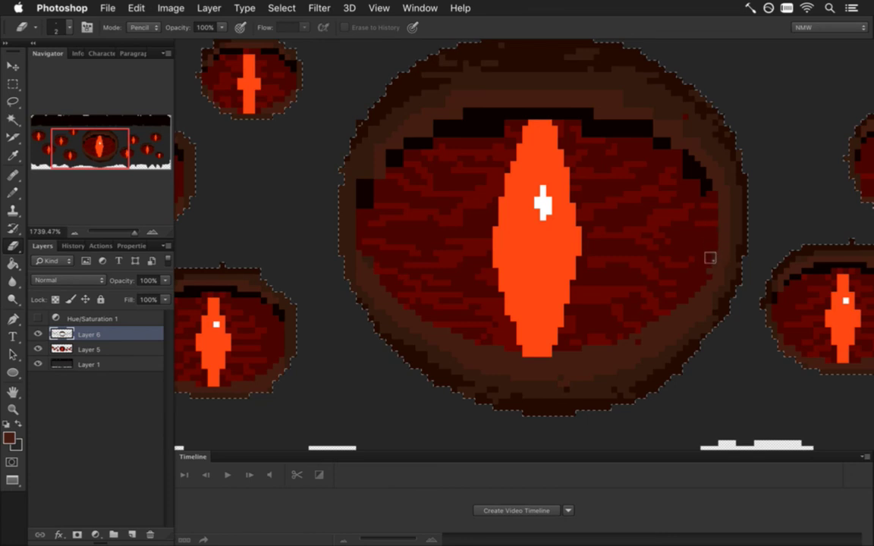
key(g)
key(b)
key(e)
key(i)
click(714, 182)
key(b)
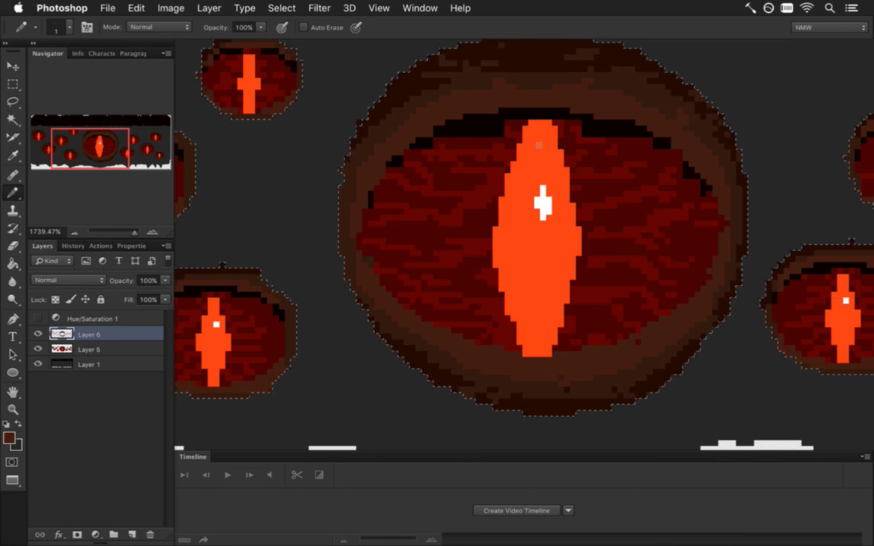
key(i)
click(479, 142)
key(b)
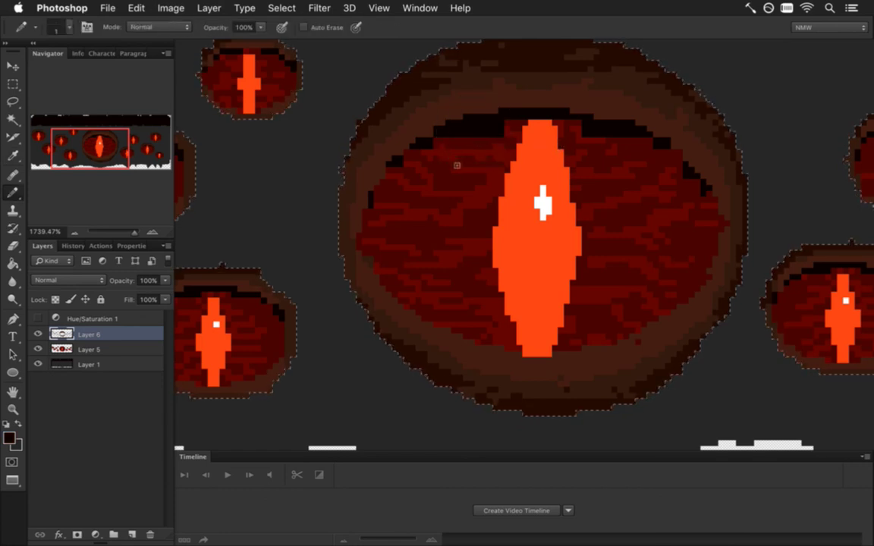
Clear the selection, select the black under-lid pixels on Layer 6 with the Magic Wand, and cut them to a new layer named "shadow"
key(m)
click(331, 160)
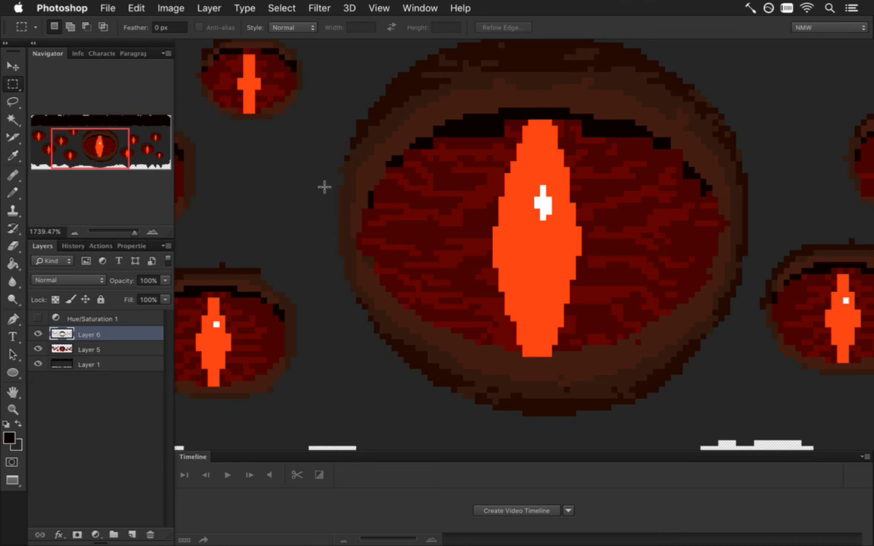
click(13, 120)
click(483, 130)
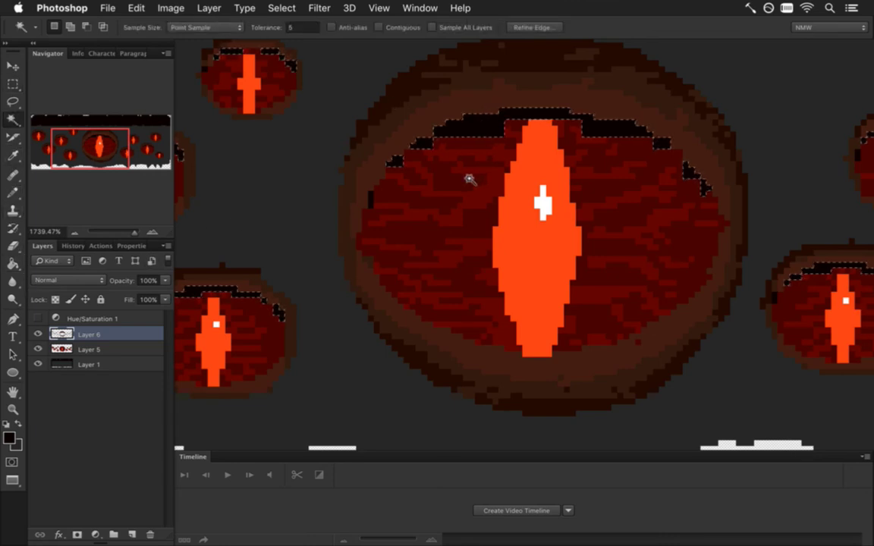
drag(440, 236, 388, 230)
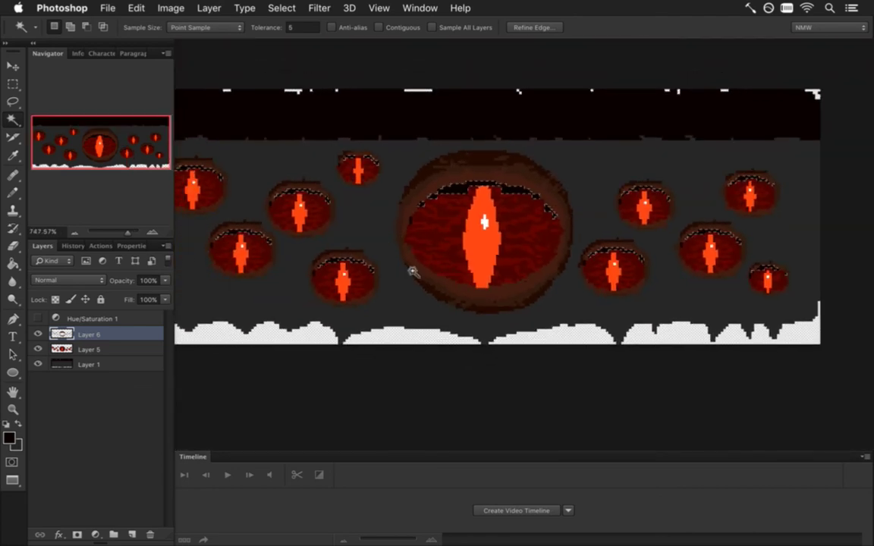
right_click(459, 187)
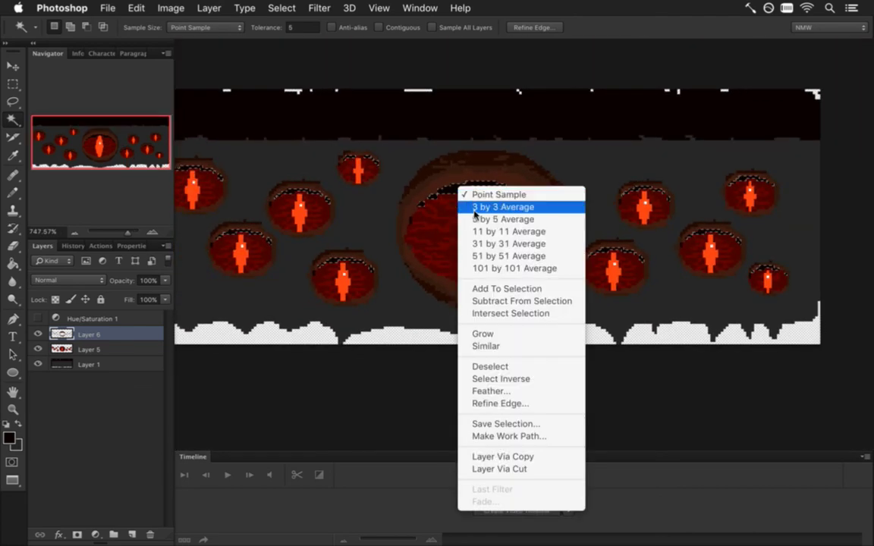
click(507, 468)
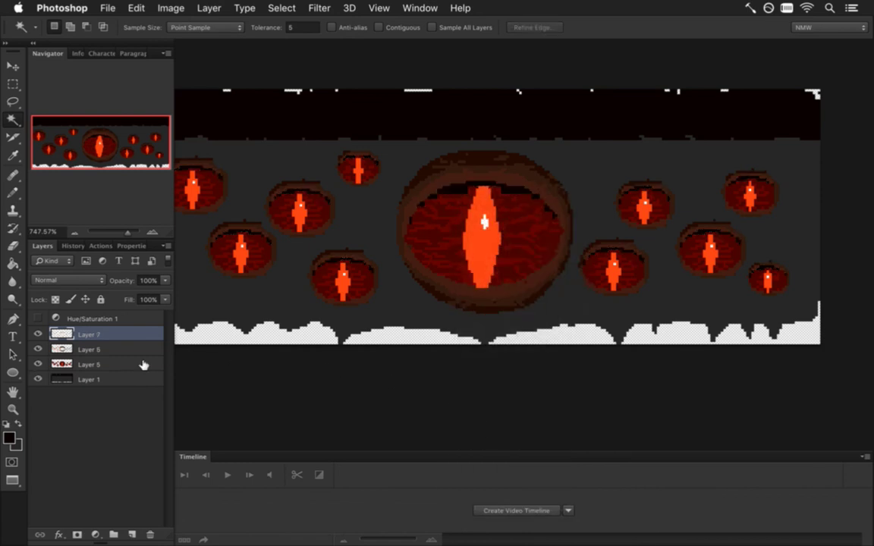
double_click(89, 334)
text(shadow)
key(Return)
Lower the shadow layer's opacity to 50%
scroll(462, 208, up, 2)
scroll(508, 209, up, 2)
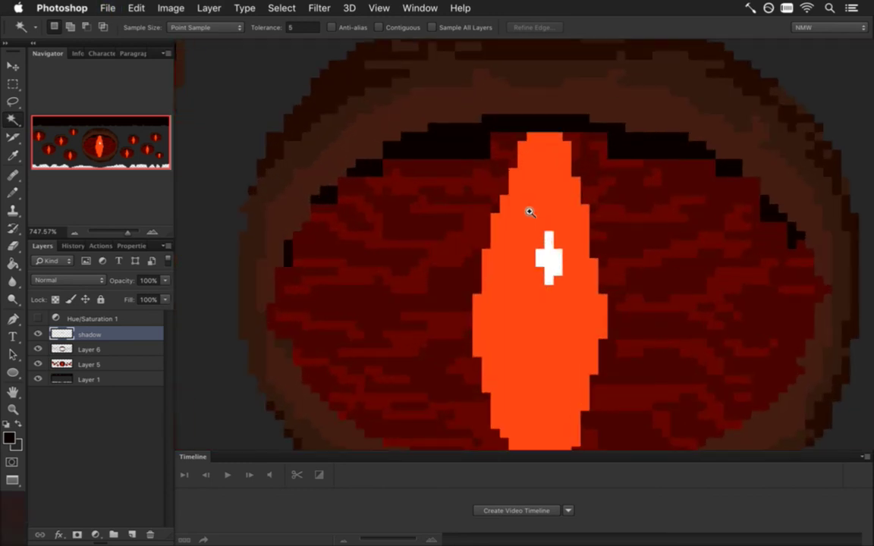
key(i)
click(444, 164)
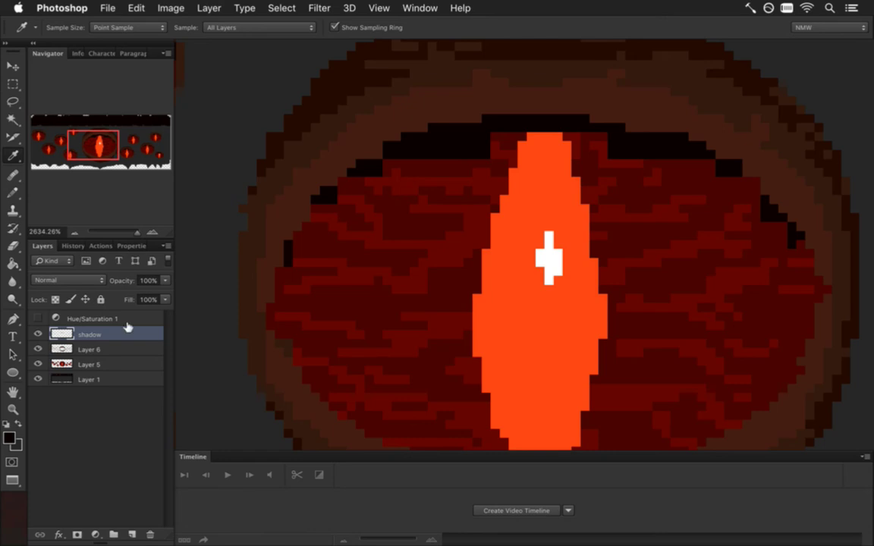
click(166, 285)
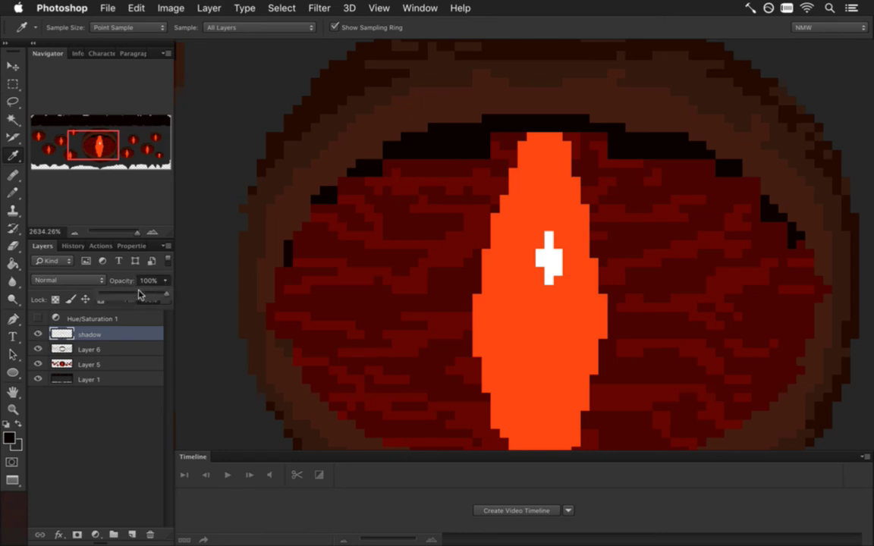
mouse_move(166, 291)
mouse_down()
mouse_move(131, 295)
mouse_move(172, 297)
mouse_up()
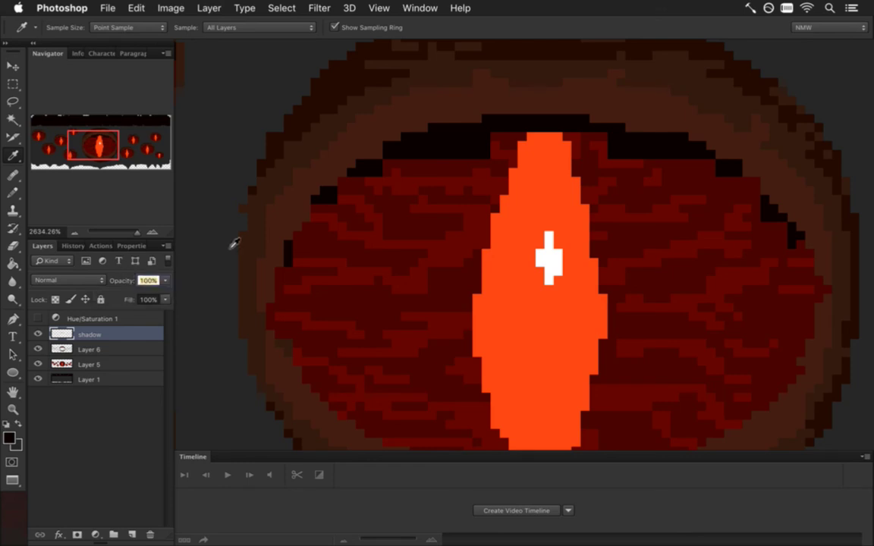
click(165, 281)
drag(144, 294, 134, 294)
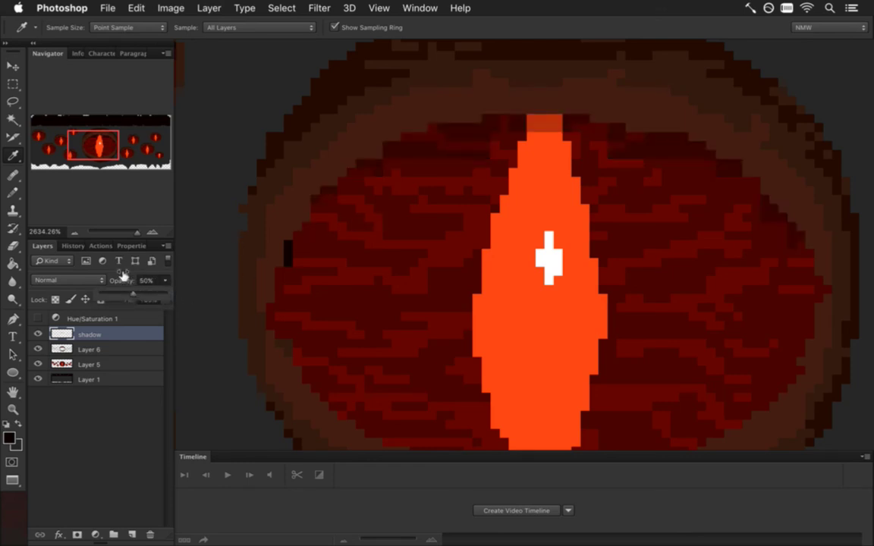
click(124, 278)
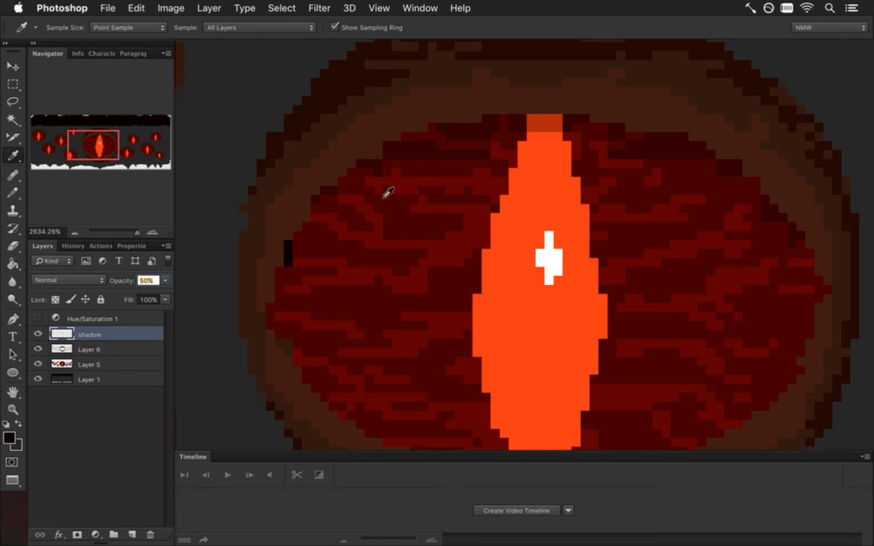
Return the shadow layer to 100% opacity and paint sampled dark red pixels along the lower edge of the shadow on the large eye's left side
click(395, 173)
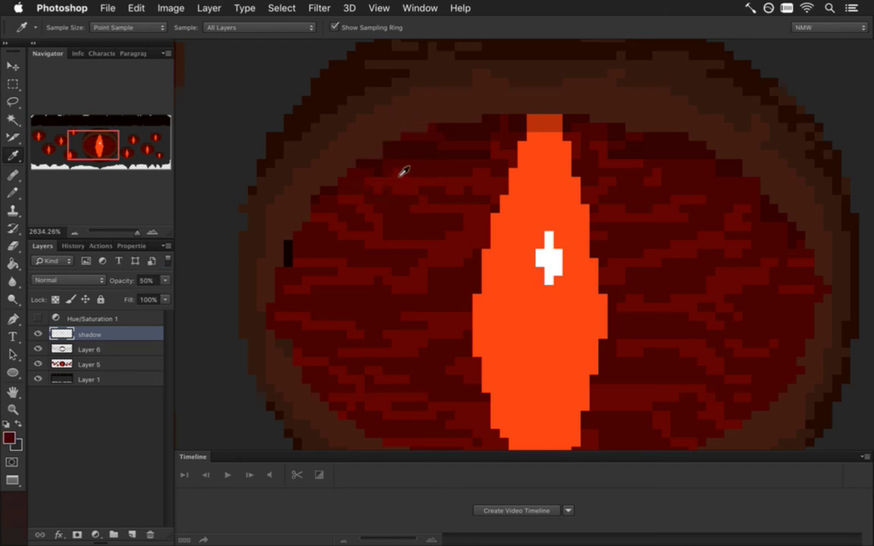
key(b)
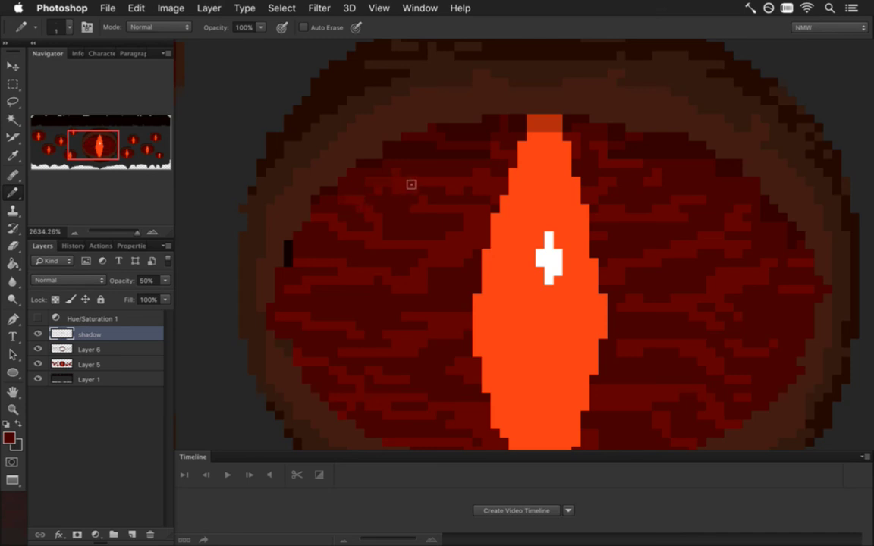
click(165, 282)
drag(154, 294, 195, 303)
click(402, 181)
drag(371, 193, 377, 184)
drag(405, 177, 421, 177)
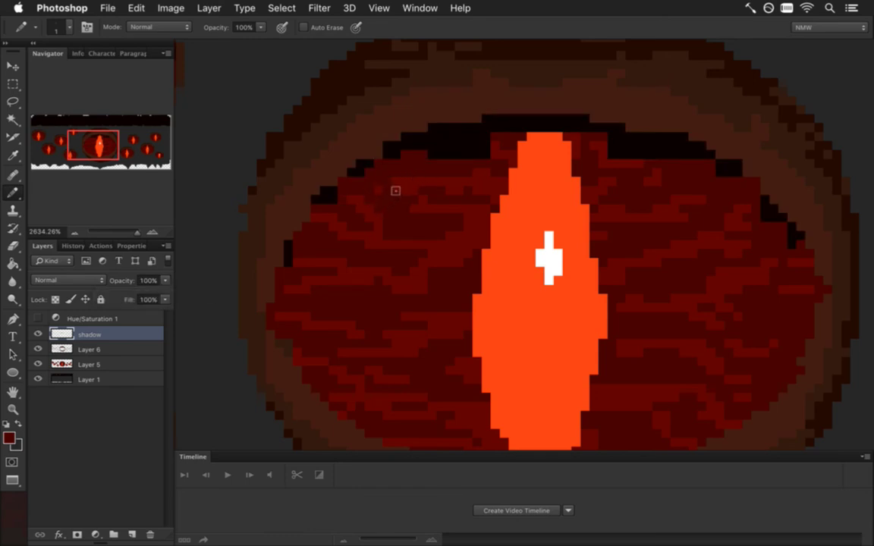
Sample the shadow black and paint a continuous shadow line beneath the large eye's upper lid, reaching down to both corners
alt+click(411, 143)
mouse_move(406, 183)
mouse_down()
mouse_move(343, 203)
mouse_move(371, 191)
mouse_move(311, 236)
mouse_move(279, 272)
mouse_up()
click(342, 182)
click(288, 271)
drag(445, 263, 395, 199)
mouse_move(469, 209)
mouse_down()
mouse_move(525, 216)
mouse_move(503, 205)
mouse_up()
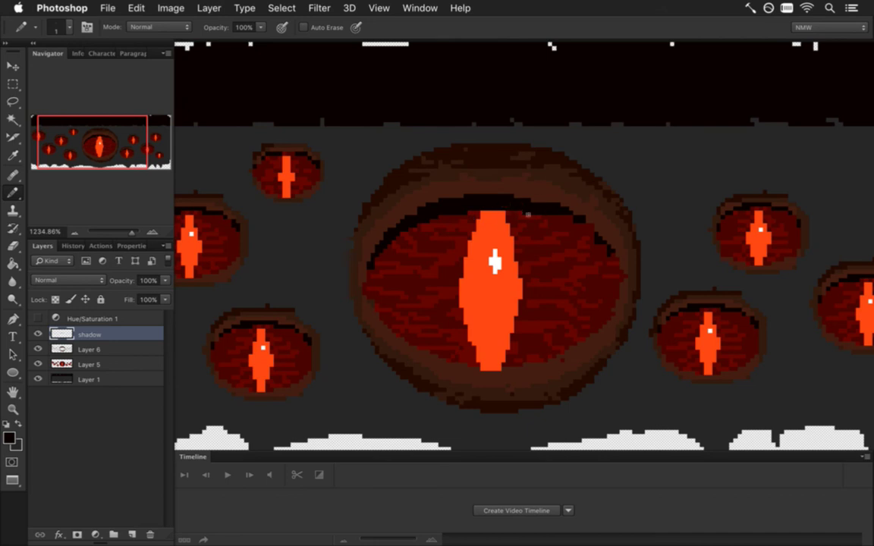
drag(549, 218, 601, 234)
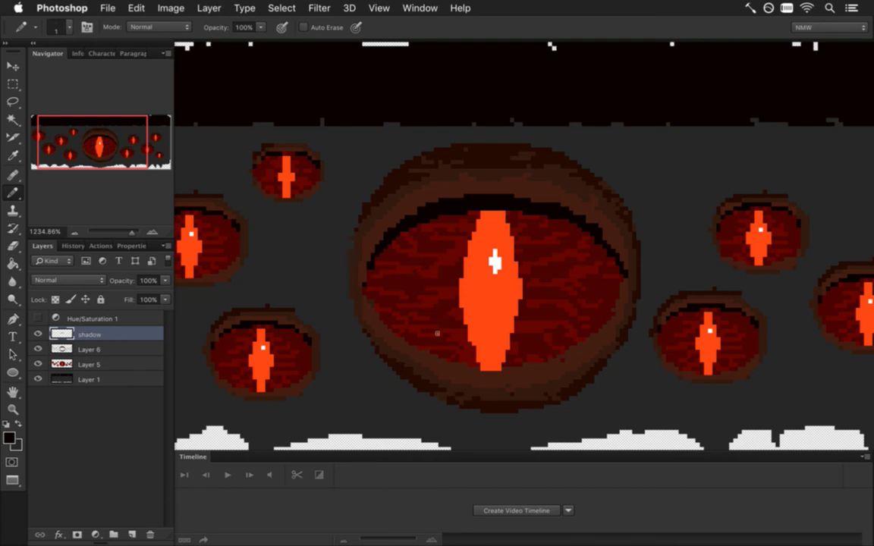
Sample the pupil's orange and scatter small 1 px orange specks across the large eye's iris on both sides of the pupil
alt+click(470, 282)
click(432, 273)
click(453, 261)
click(427, 301)
click(542, 326)
click(578, 272)
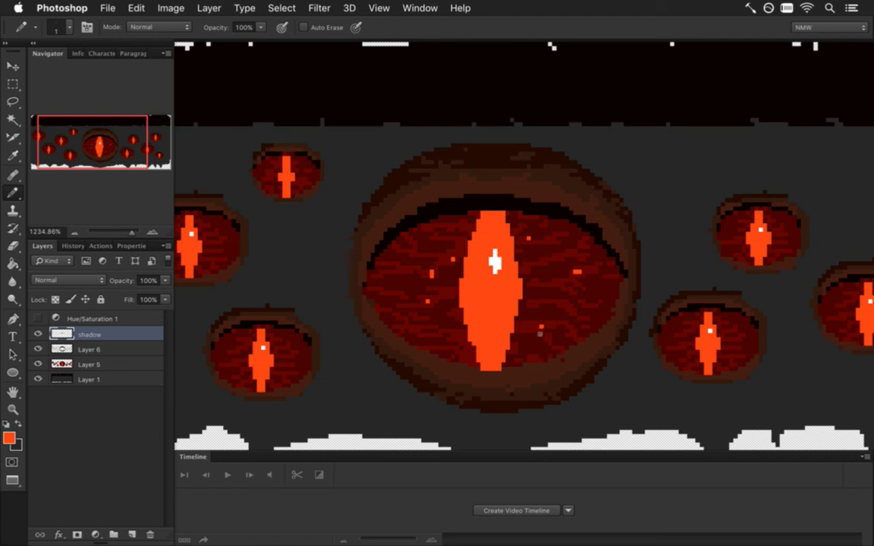
Undo the latest strokes, then sample the highlight's white and paint a separate white pixel just below the large pupil's highlight
alt+click(503, 282)
key(alt+super+z)
key(alt+super+z)
key(alt+super+z)
key(i)
click(497, 270)
key(b)
key(i)
key(e)
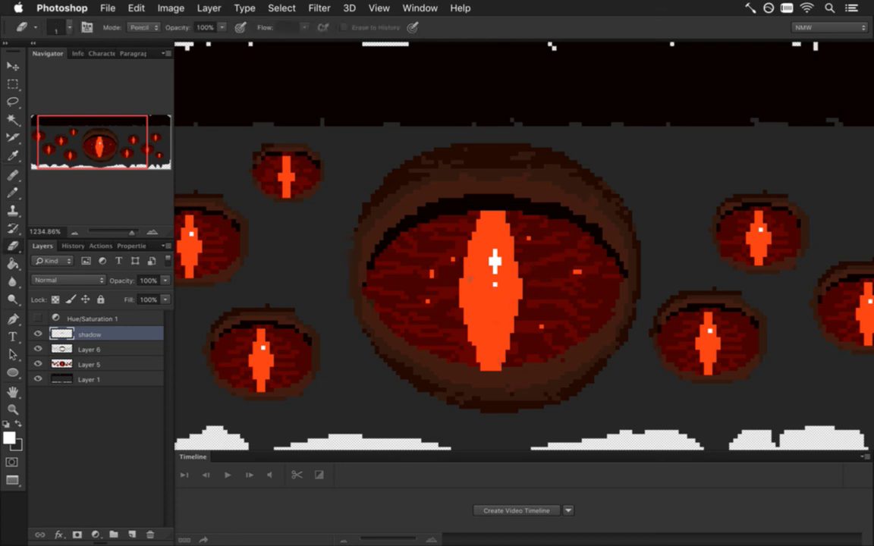
key(i)
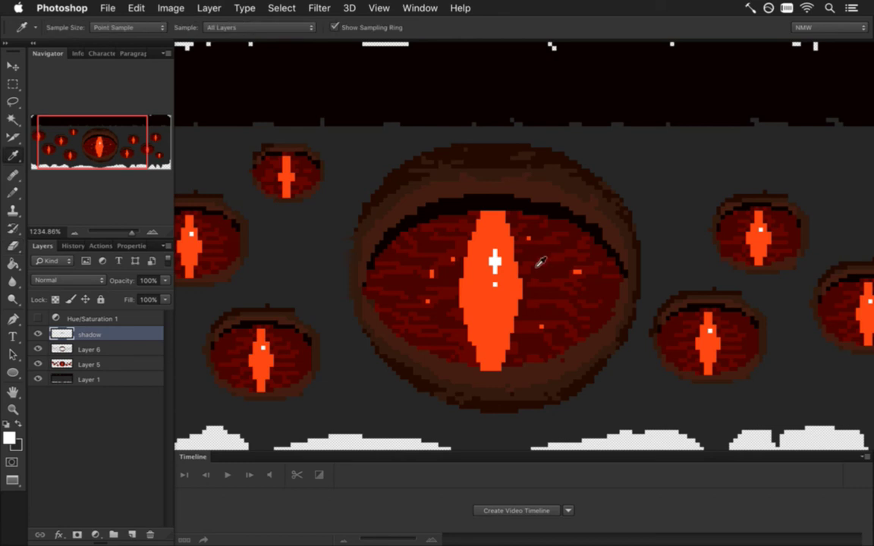
Toggle the shadow layer to check its contents, then lasso its iris specks and white pixel in the large eye and cut them to a new layer
click(38, 332)
click(37, 335)
click(37, 335)
click(39, 335)
click(39, 334)
click(37, 335)
click(13, 102)
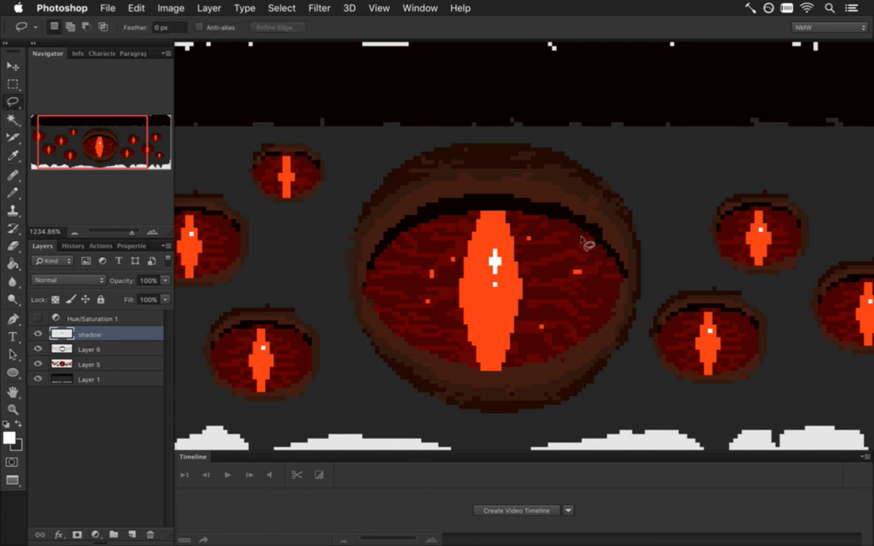
mouse_move(578, 243)
mouse_down()
mouse_move(468, 221)
mouse_move(407, 276)
mouse_move(480, 347)
mouse_move(549, 346)
mouse_move(596, 254)
mouse_move(560, 216)
mouse_up()
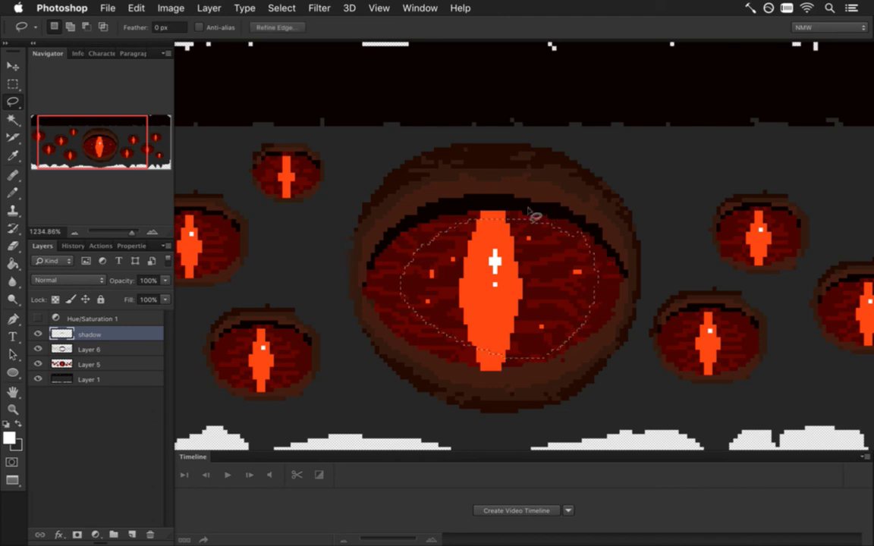
right_click(512, 265)
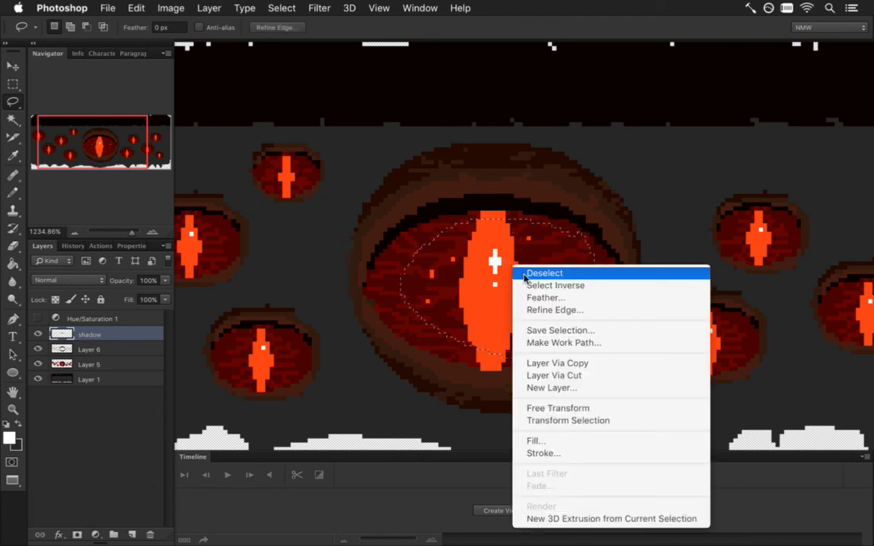
click(560, 377)
Move the new speck layer below Layer 6 and merge it with Layer 5
drag(63, 349, 65, 375)
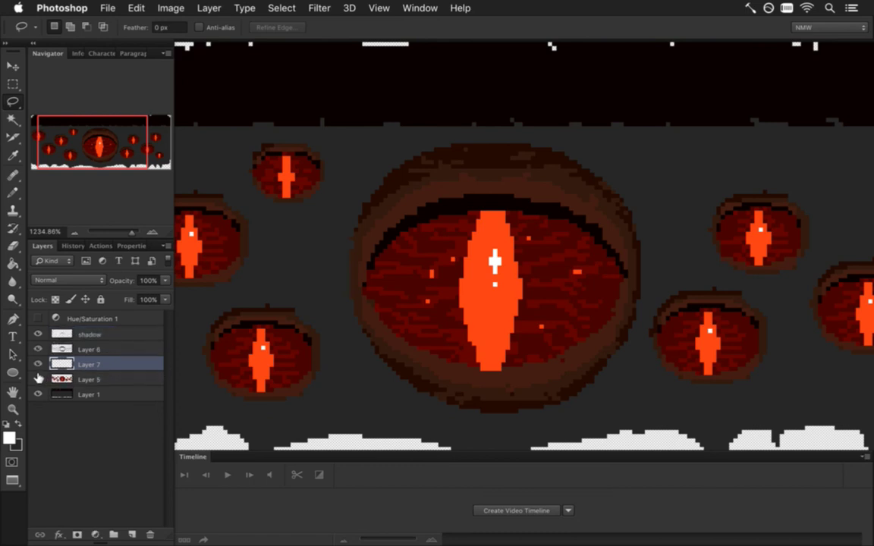
click(38, 378)
click(38, 378)
shift+click(128, 378)
right_click(127, 379)
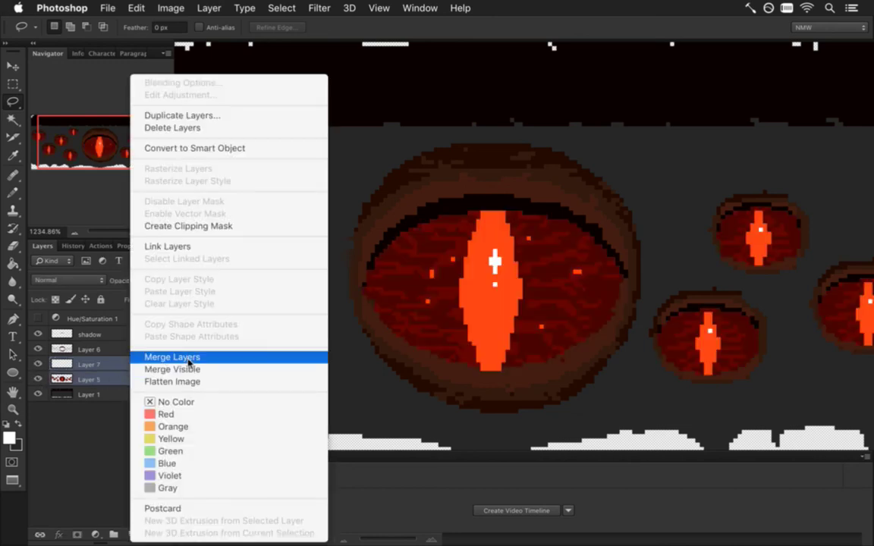
click(188, 361)
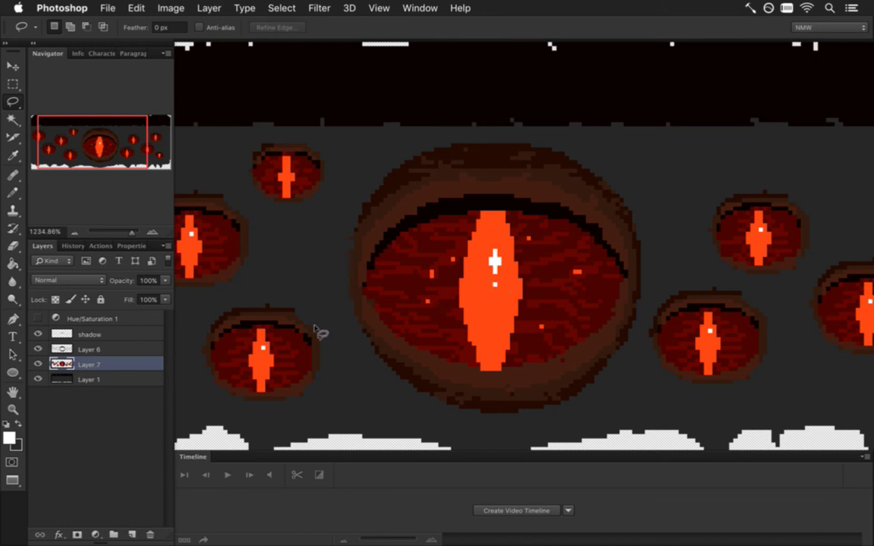
Set the shadow layer's opacity to 50%
click(135, 334)
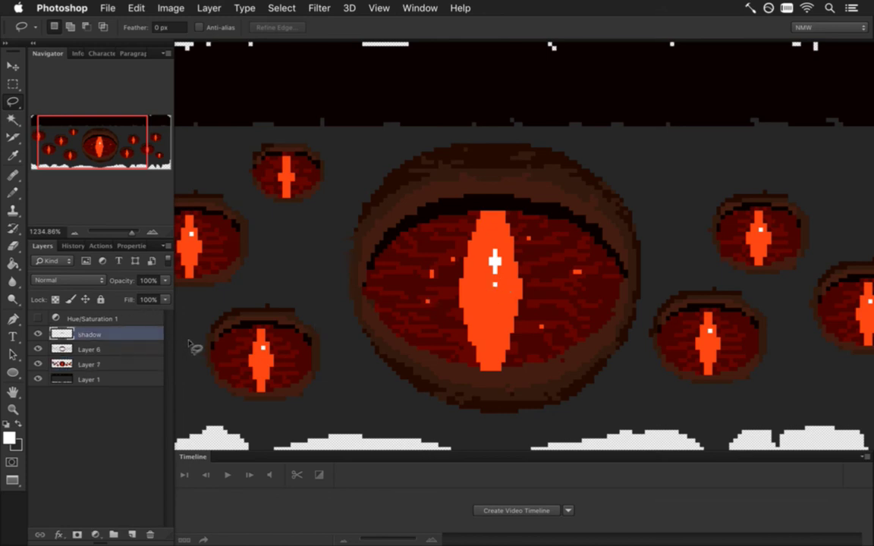
key(5)
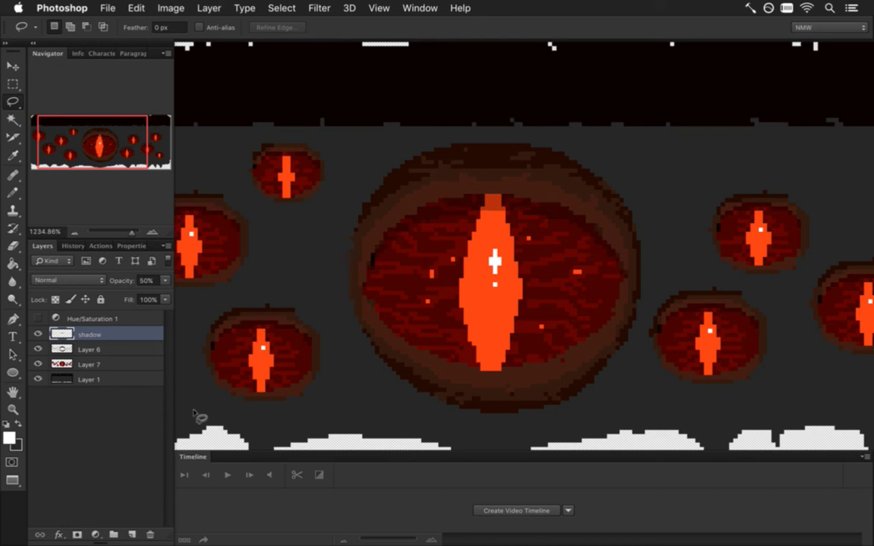
key(8)
key(5)
On Layer 6, sample the eyelid's dark brown and pencil vein-like strands from the large eye to the two nearest small eyes on its left
click(68, 349)
key(i)
click(404, 193)
key(b)
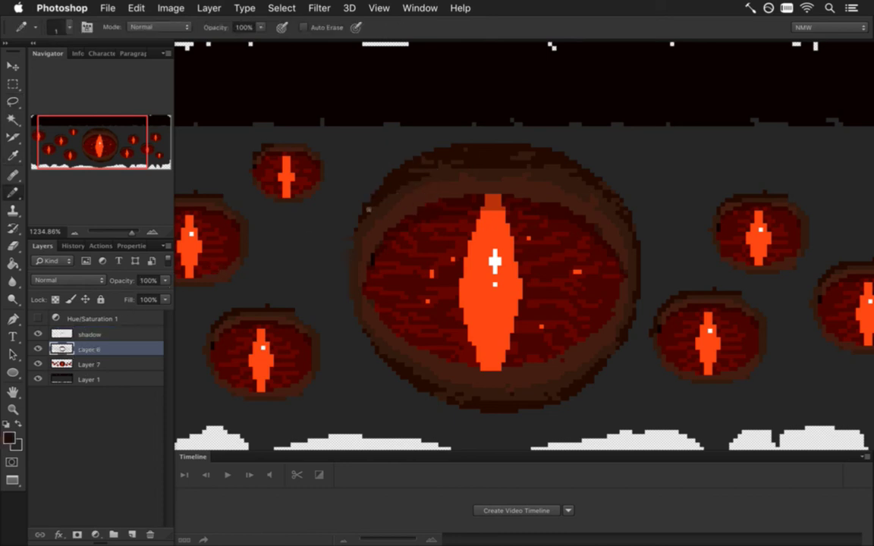
mouse_move(348, 217)
mouse_down()
mouse_move(365, 218)
mouse_move(341, 235)
mouse_move(350, 254)
mouse_move(335, 274)
mouse_move(348, 273)
mouse_up()
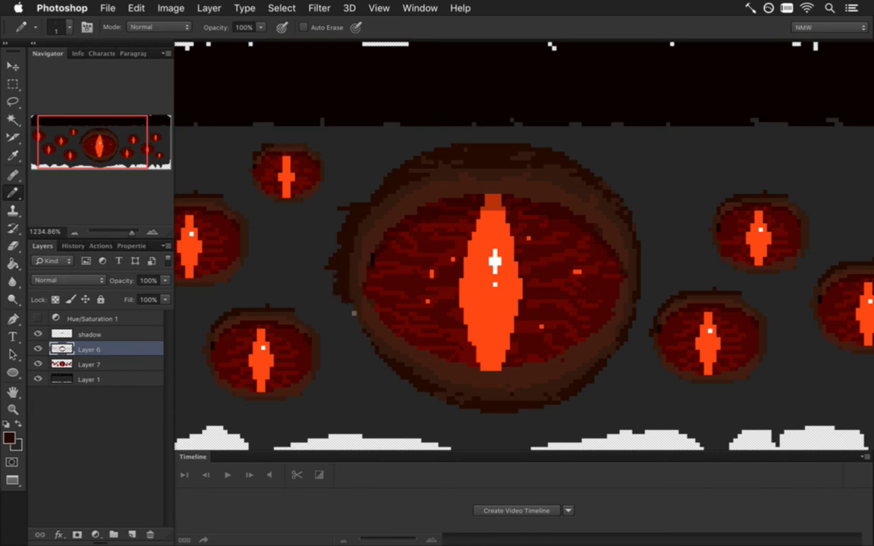
mouse_move(341, 315)
mouse_down()
mouse_move(290, 321)
mouse_move(333, 293)
mouse_move(267, 276)
mouse_move(223, 290)
mouse_move(285, 259)
mouse_up()
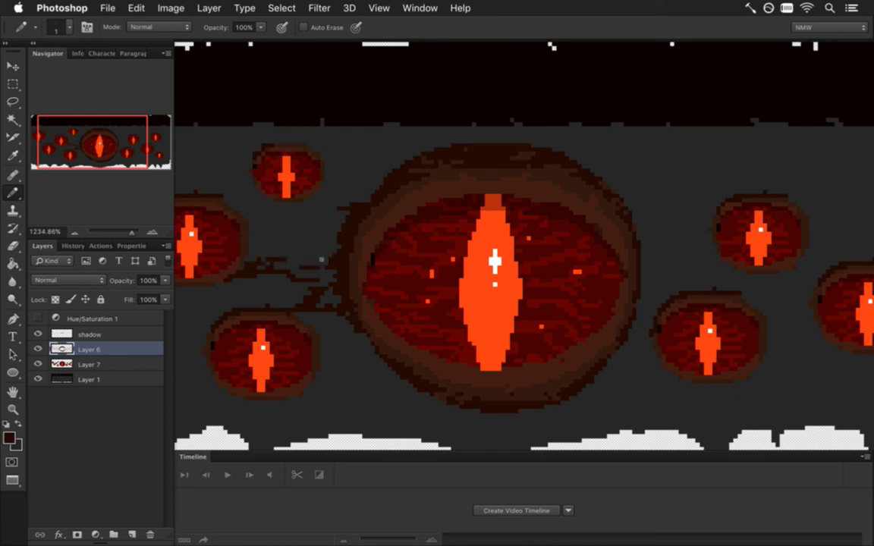
mouse_move(307, 237)
mouse_down()
mouse_move(333, 251)
mouse_move(274, 241)
mouse_up()
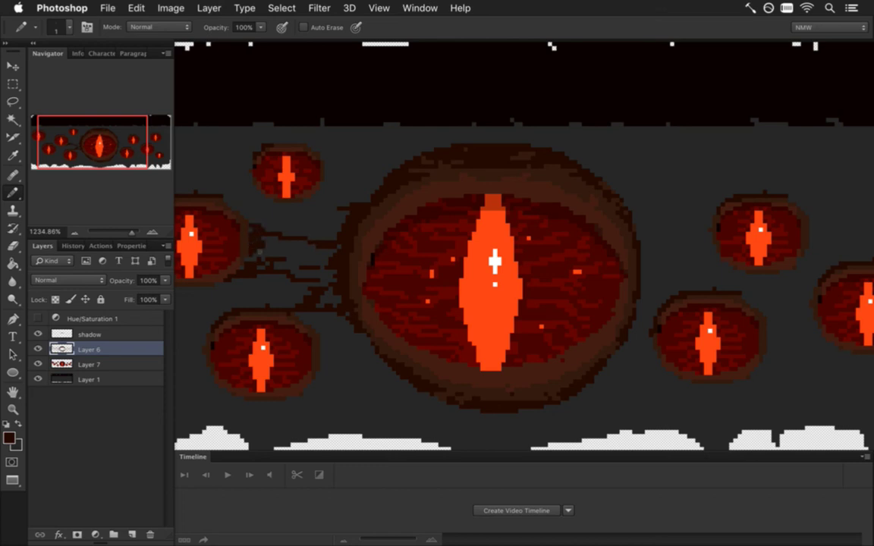
Extend the dark brown strands around the upper-left small eye and across the area above the large eye
mouse_move(248, 226)
mouse_down()
mouse_move(256, 217)
mouse_move(336, 226)
mouse_move(293, 208)
mouse_move(279, 188)
mouse_move(313, 190)
mouse_move(319, 177)
mouse_move(294, 165)
mouse_up()
mouse_move(344, 195)
mouse_down()
mouse_move(383, 173)
mouse_move(352, 177)
mouse_move(407, 166)
mouse_move(363, 155)
mouse_move(385, 144)
mouse_move(334, 172)
mouse_move(339, 160)
mouse_move(323, 123)
mouse_move(336, 163)
mouse_up()
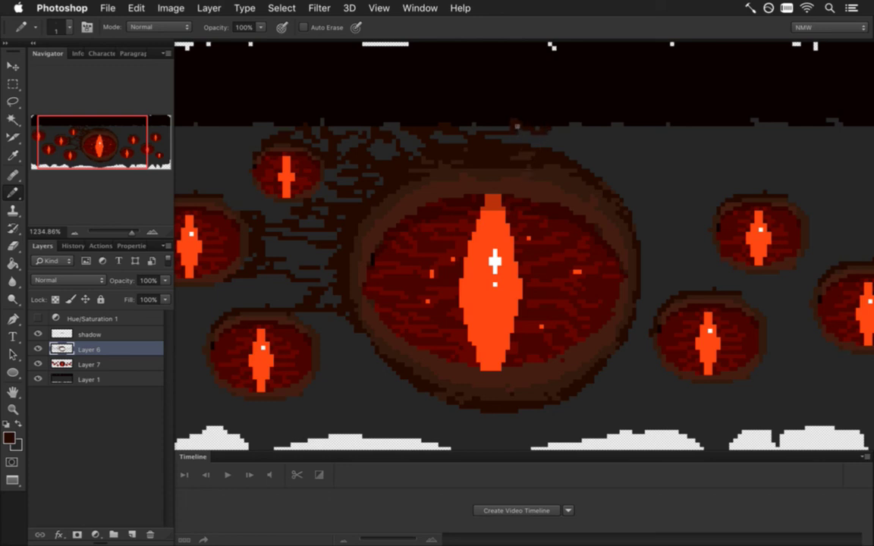
key(i)
key(e)
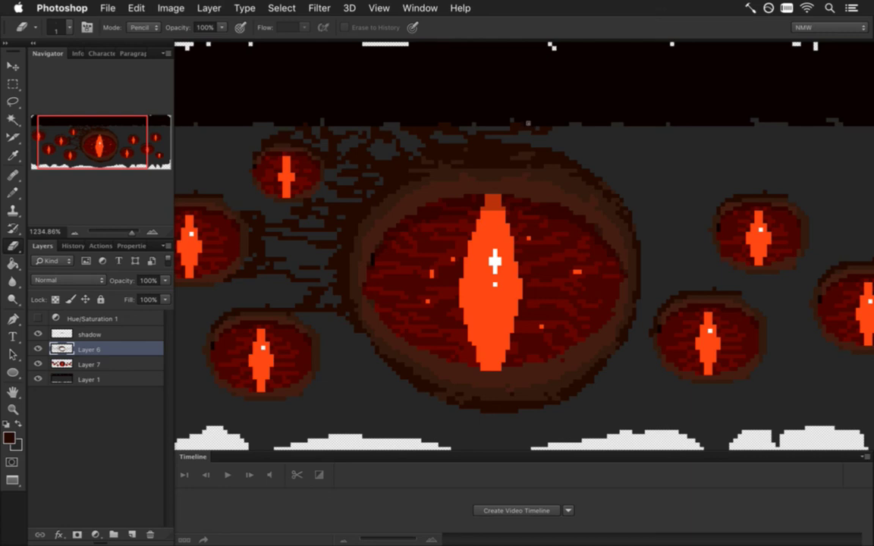
Toggle Layer 6's visibility repeatedly to compare the artwork with and without the eyelids and new strands
click(38, 349)
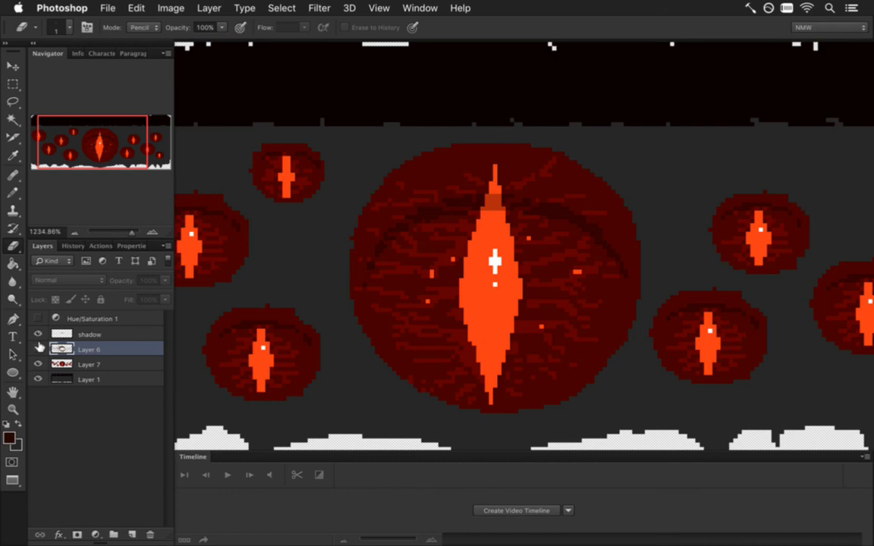
click(38, 349)
click(38, 349)
click(38, 349)
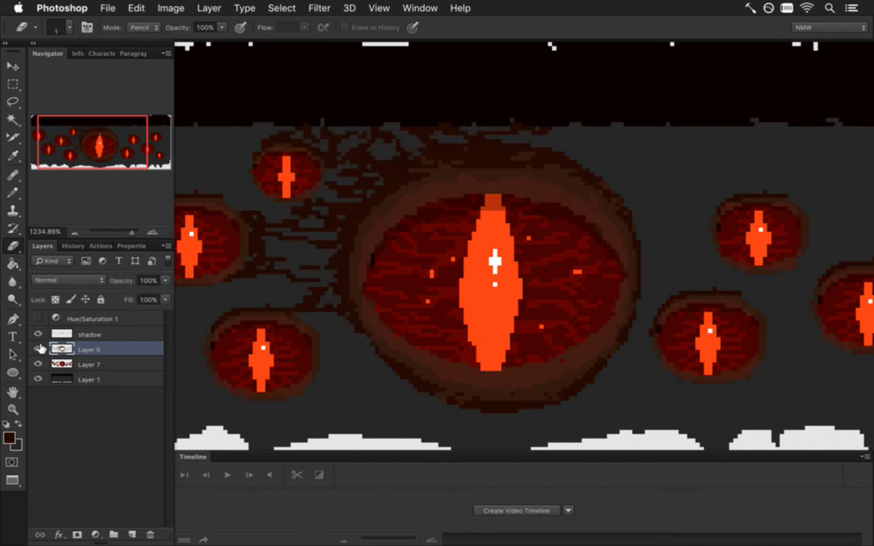
click(38, 349)
click(37, 348)
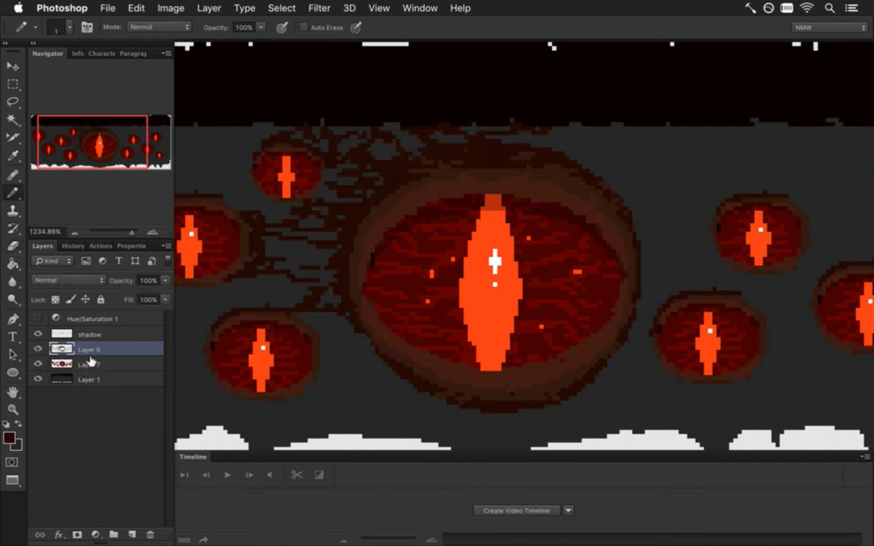
Export the artwork for web as FearWall0.png in the Backgrounds folder, replacing the existing file
drag(511, 304, 459, 300)
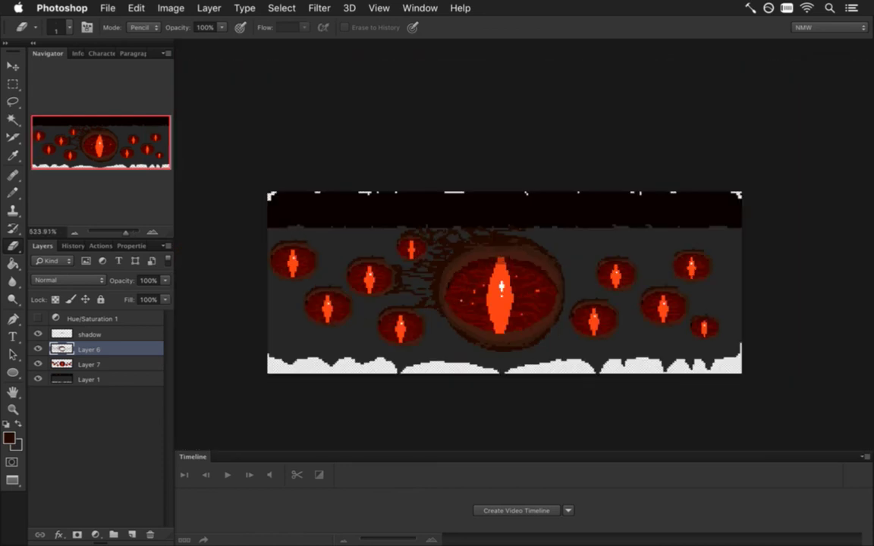
key(super+alt+shift+s)
key(Return)
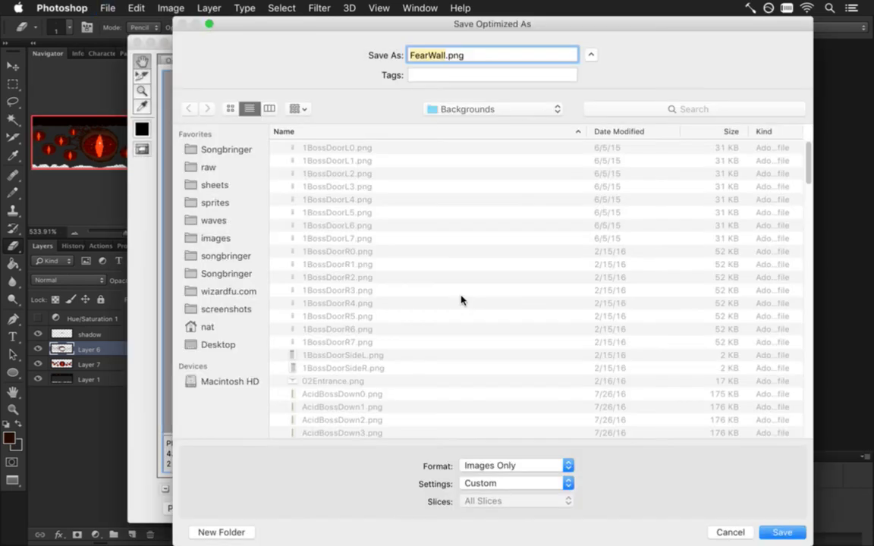
key(Right)
text(0)
key(Return)
key(Return)
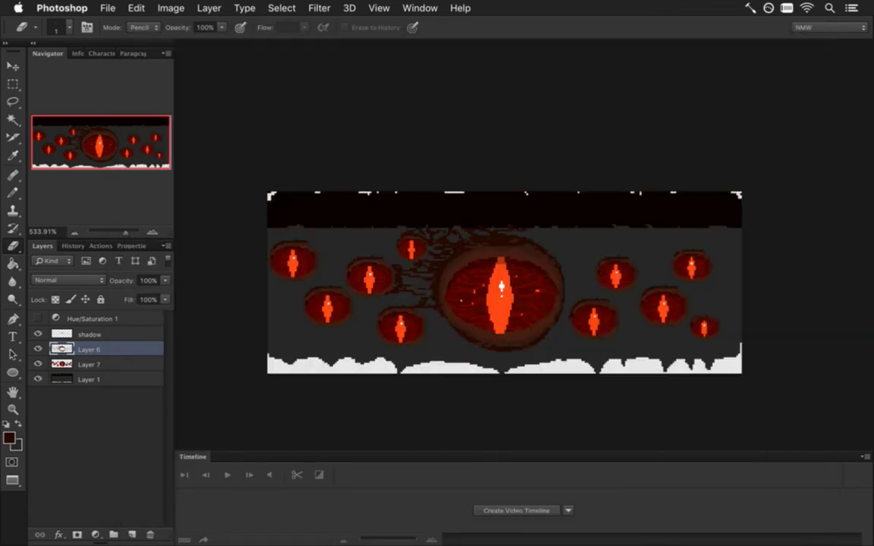
Switch to Xcode and run the Songbringer build
key(super+Tab)
key(super+Tab)
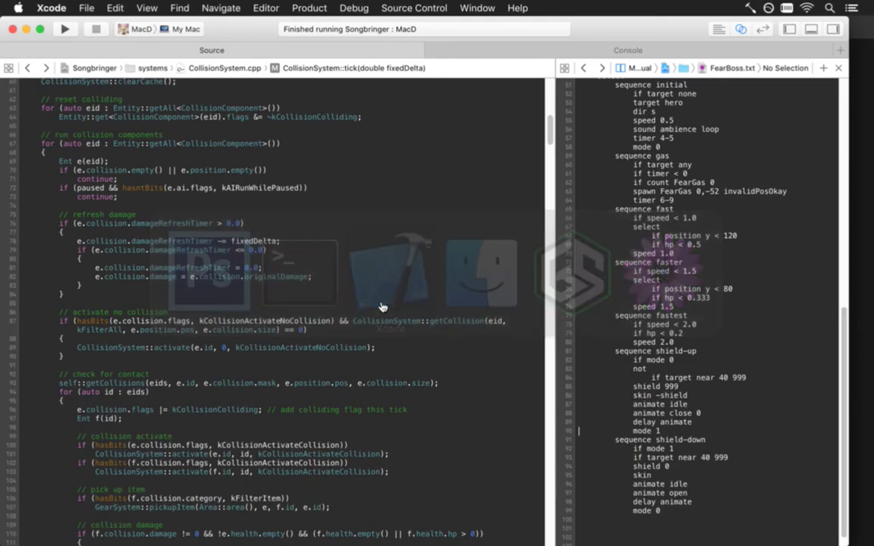
key(super+r)
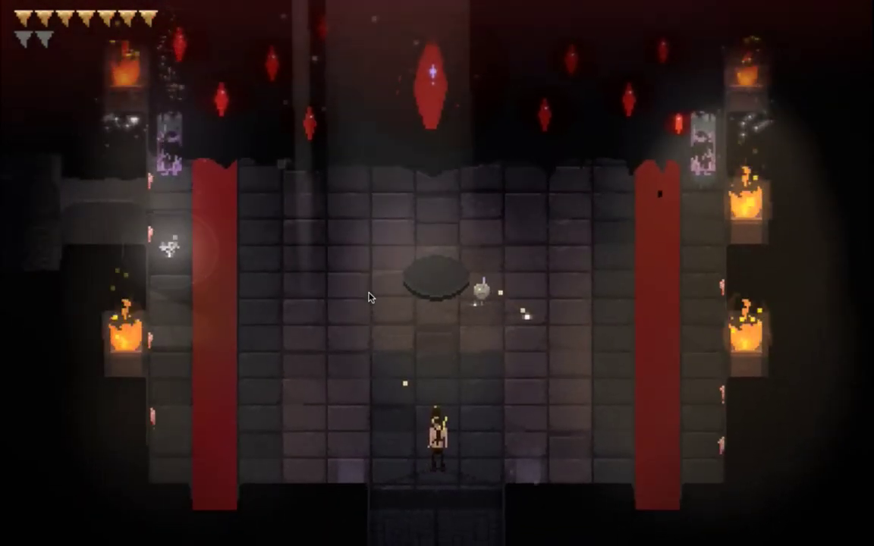
Approach and fight the Fear Wall in the game to examine its eyes and surrounding skin, quit the game and return to Photoshop
key(Up)
key(space)
key(Up)
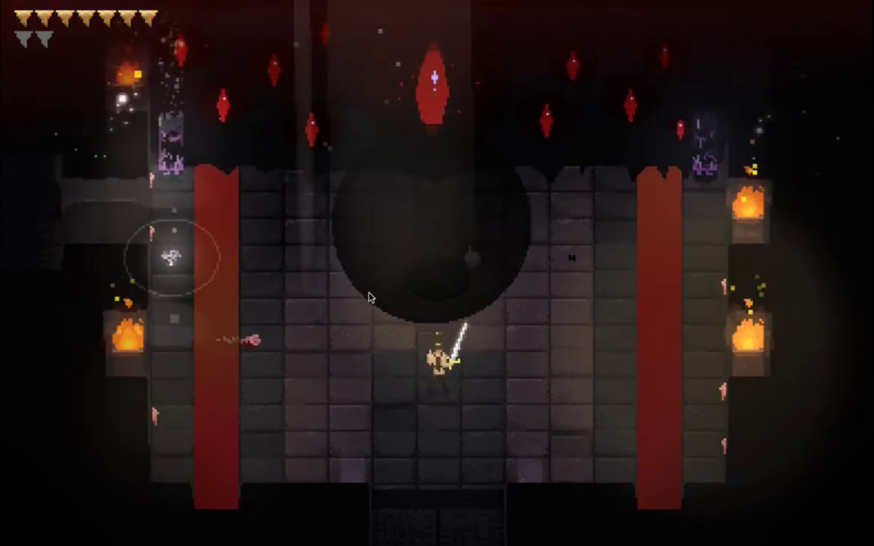
key(Left)
key(Right)
key(Down)
key(Up)
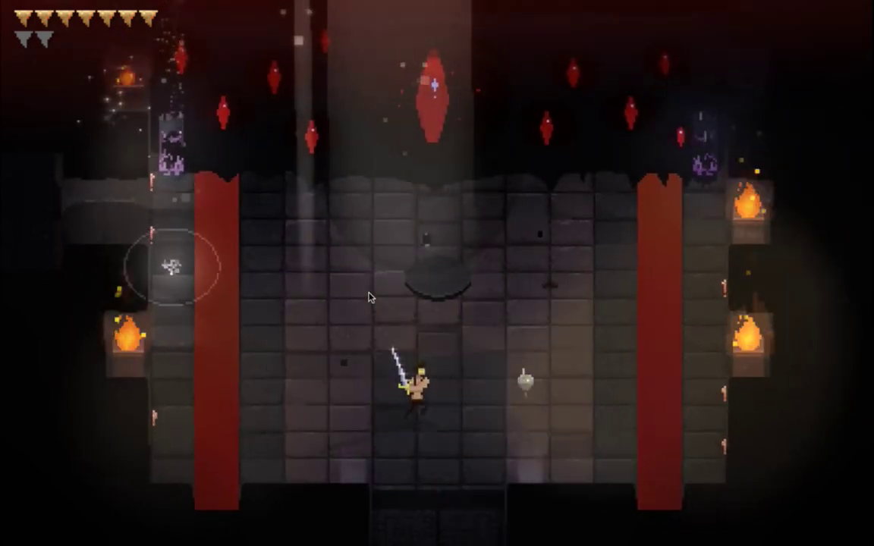
key(Right)
key(Left)
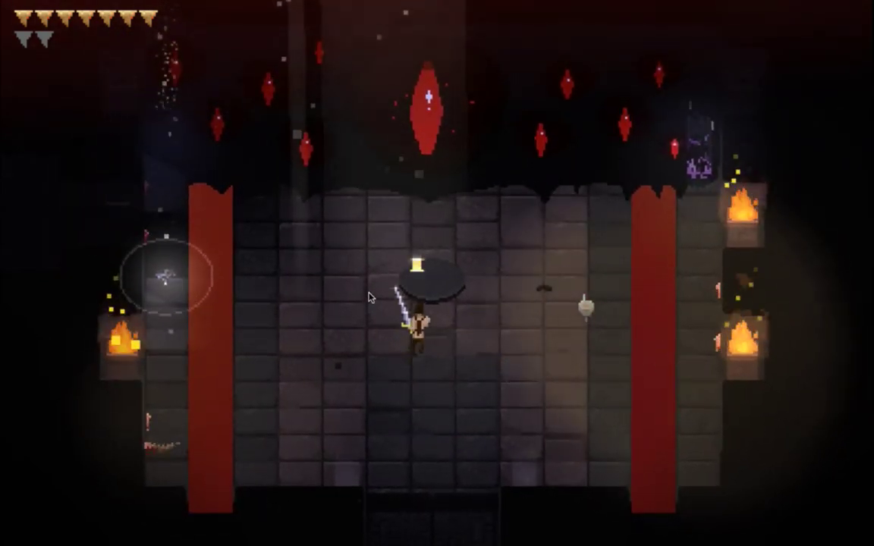
key(Up)
key(space)
key(space)
key(space)
key(space)
key(space)
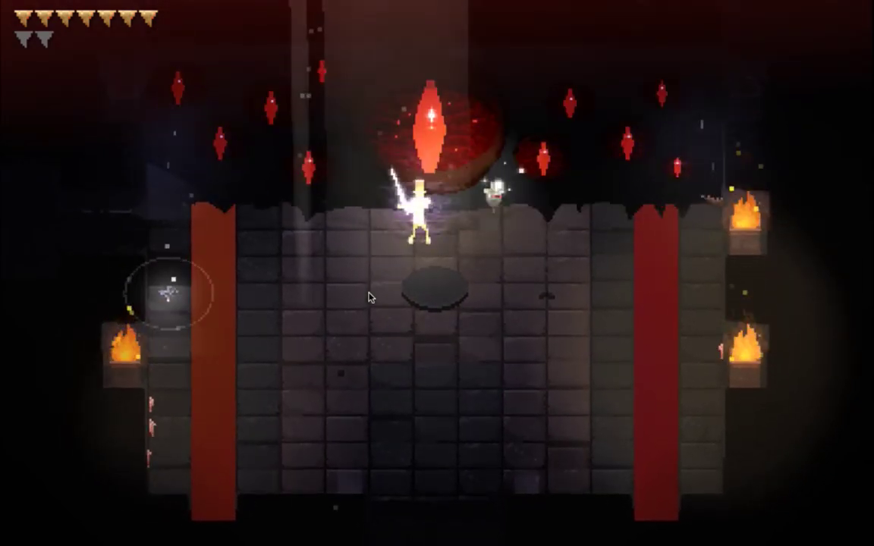
key(Down)
key(Left)
key(Up)
key(Left)
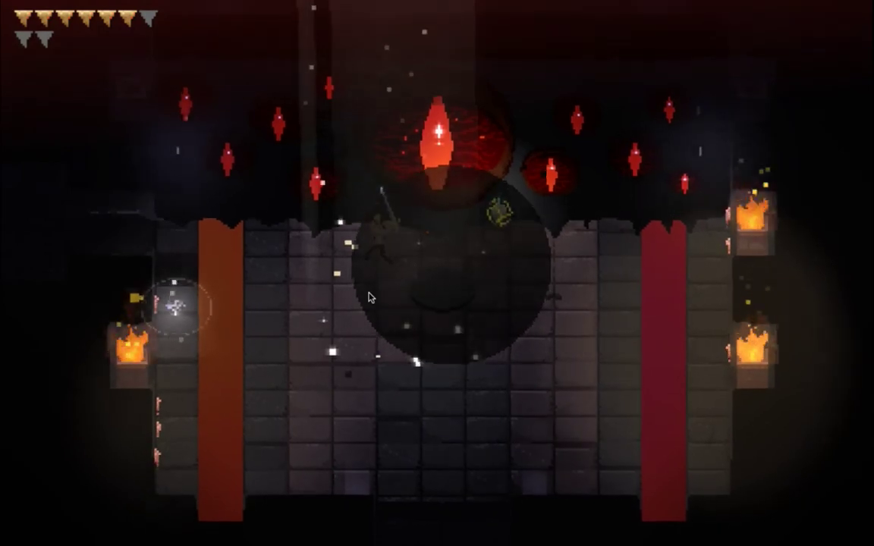
key(Up)
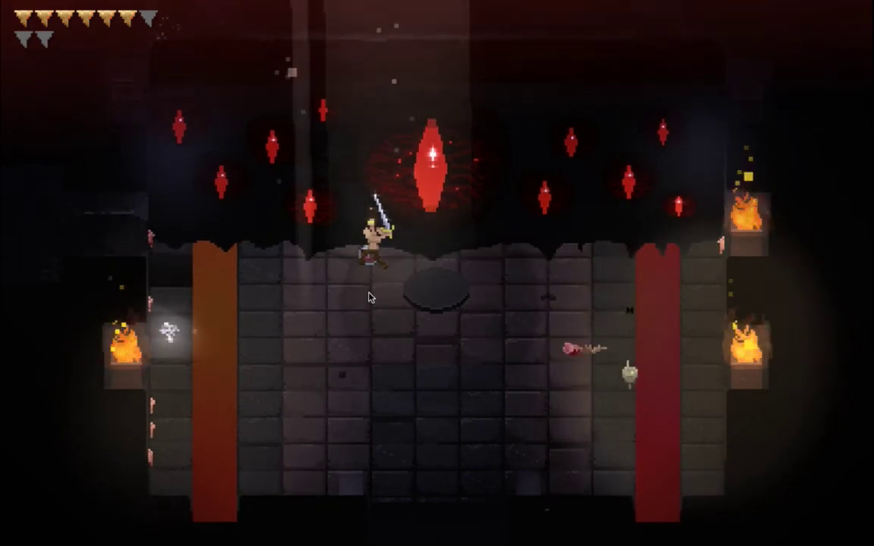
key(x)
key(Right)
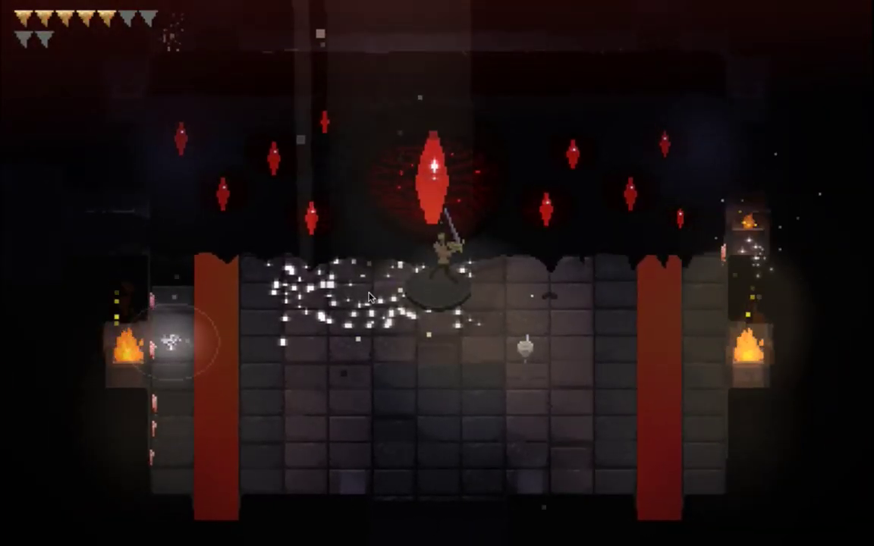
key(super+q)
key(super+Tab)
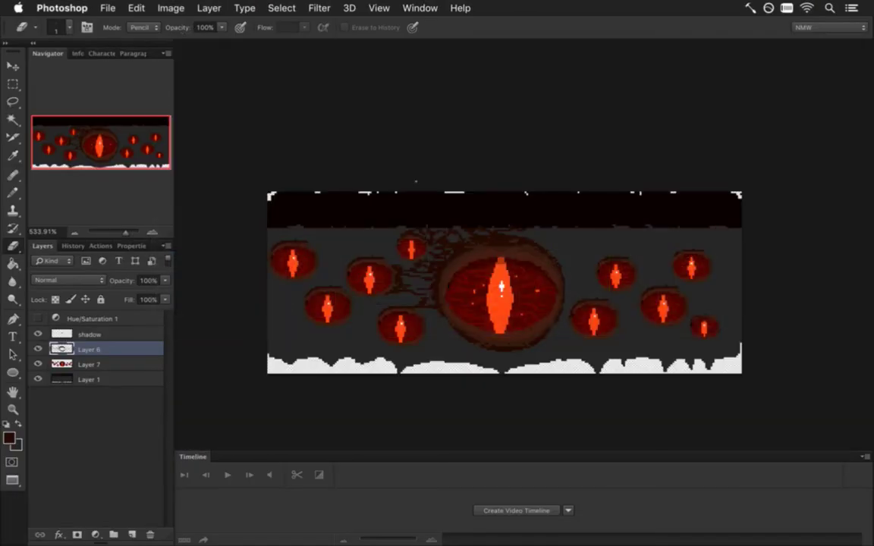
Pencil dark brown strands from the large eye's upper right to the nearest right-hand small eye and up to the black band
drag(524, 289, 571, 286)
key(i)
key(b)
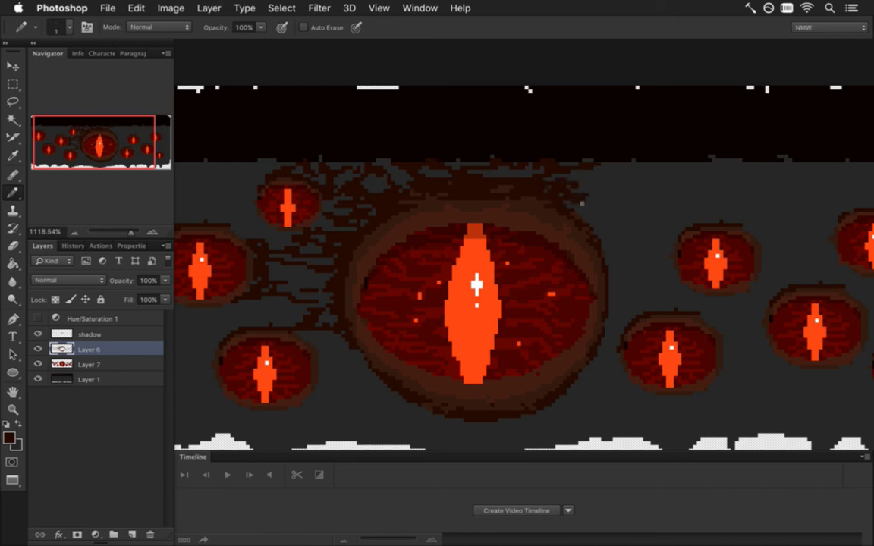
drag(606, 199, 689, 235)
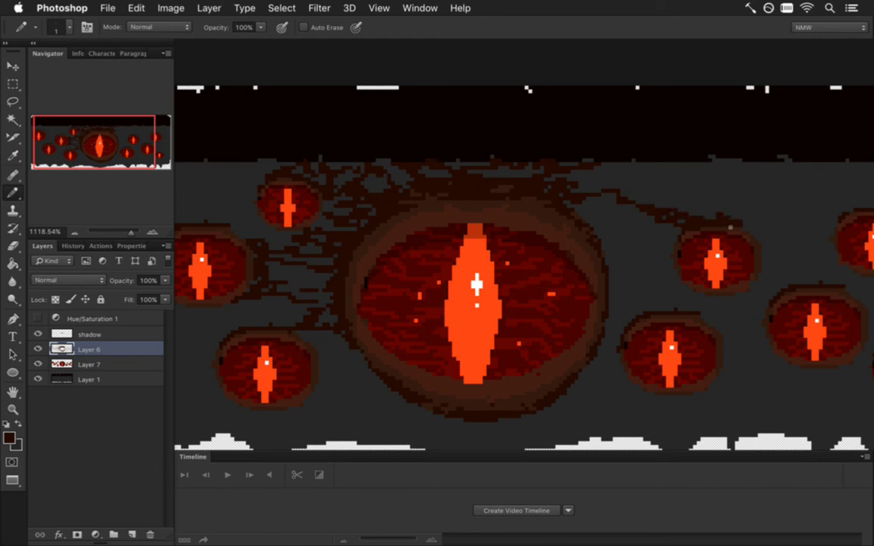
mouse_move(692, 215)
mouse_down()
mouse_move(672, 205)
mouse_move(710, 187)
mouse_move(710, 174)
mouse_up()
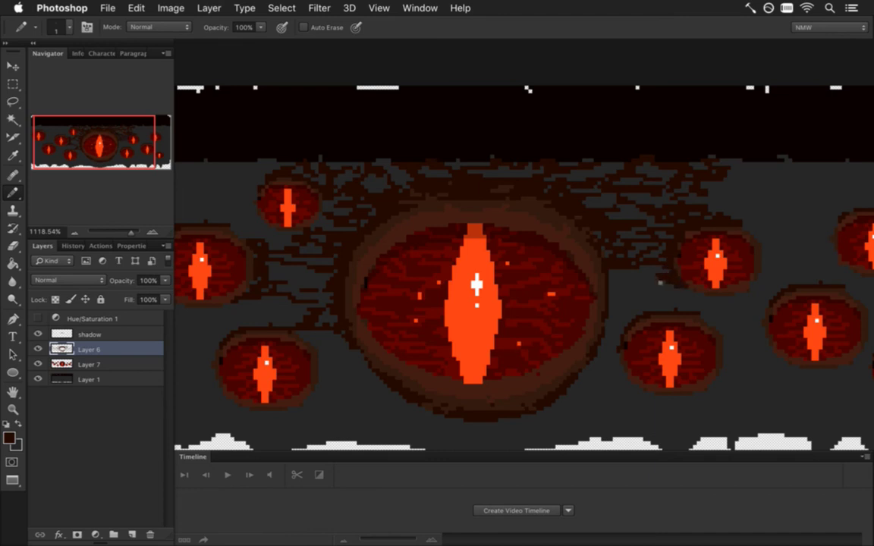
mouse_move(622, 285)
mouse_down()
mouse_move(648, 293)
mouse_move(613, 297)
mouse_move(615, 288)
mouse_move(690, 322)
mouse_move(630, 292)
mouse_up()
Cover the area below and right of the large eye with dark brown strands, surrounding the lower-right small eyes down to the ragged bottom edge
mouse_move(701, 311)
mouse_down()
mouse_move(605, 349)
mouse_move(610, 330)
mouse_move(624, 334)
mouse_move(609, 325)
mouse_move(618, 361)
mouse_move(597, 375)
mouse_move(673, 414)
mouse_move(654, 411)
mouse_move(691, 414)
mouse_move(626, 412)
mouse_move(601, 390)
mouse_move(611, 414)
mouse_move(635, 415)
mouse_move(624, 410)
mouse_move(592, 427)
mouse_move(599, 433)
mouse_move(557, 411)
mouse_move(547, 440)
mouse_move(560, 435)
mouse_move(527, 434)
mouse_up()
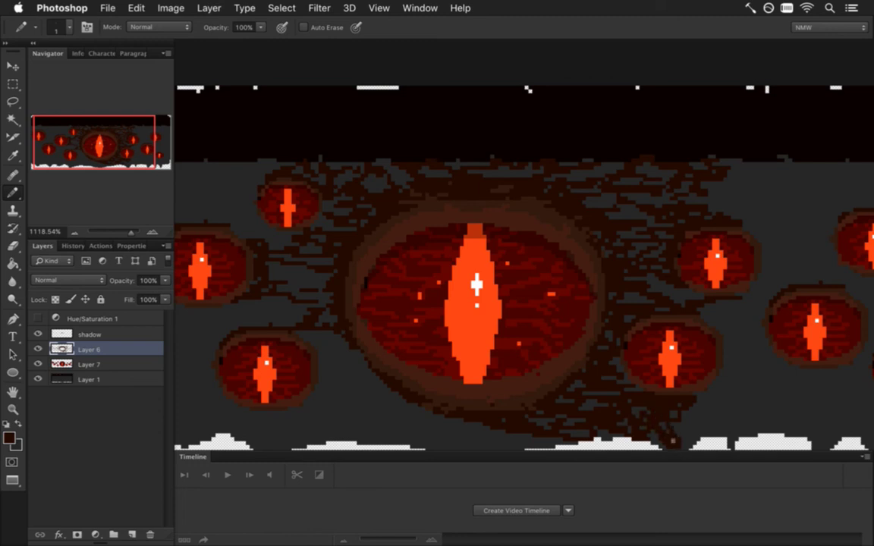
mouse_move(682, 445)
mouse_down()
mouse_move(717, 399)
mouse_move(697, 407)
mouse_move(705, 404)
mouse_move(693, 427)
mouse_move(732, 434)
mouse_move(695, 437)
mouse_move(741, 422)
mouse_up()
drag(726, 385, 787, 369)
mouse_move(722, 380)
mouse_down()
mouse_move(739, 350)
mouse_move(709, 329)
mouse_up()
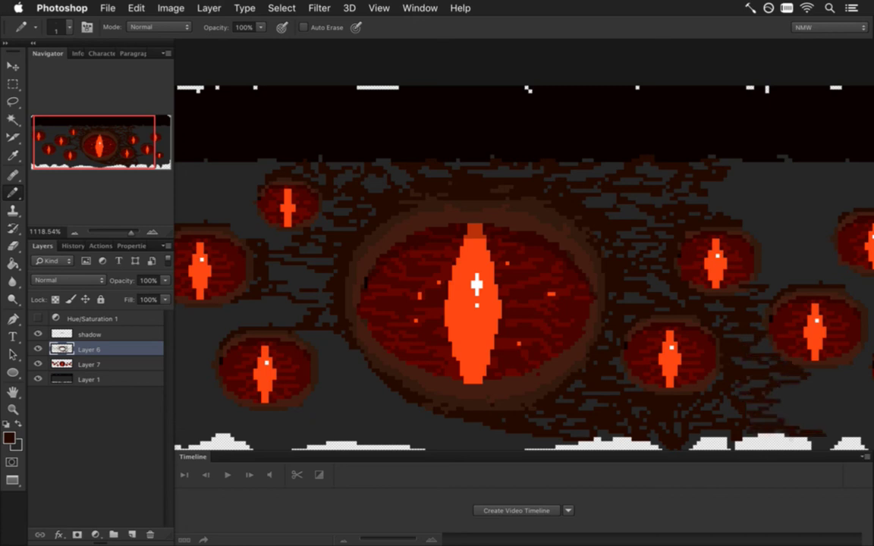
drag(821, 448, 855, 424)
mouse_move(825, 373)
mouse_down()
mouse_move(825, 414)
mouse_move(811, 430)
mouse_up()
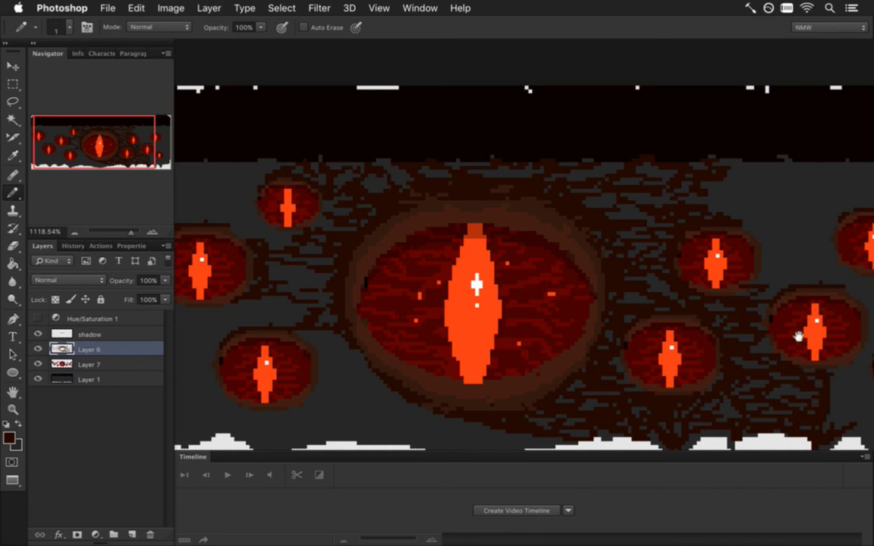
scroll(719, 326, right, 5)
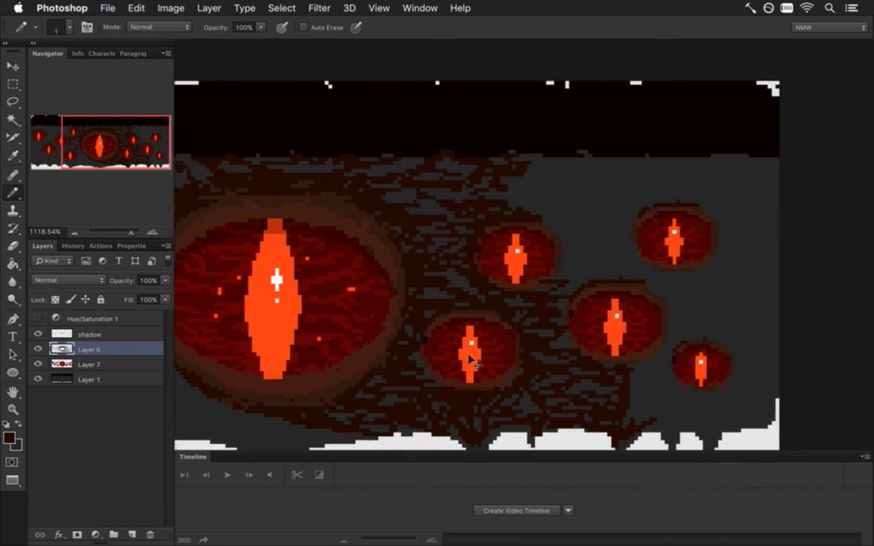
Pencil short dark brown strands beneath the large eye, working leftward along the ragged bottom edge
drag(327, 380, 663, 330)
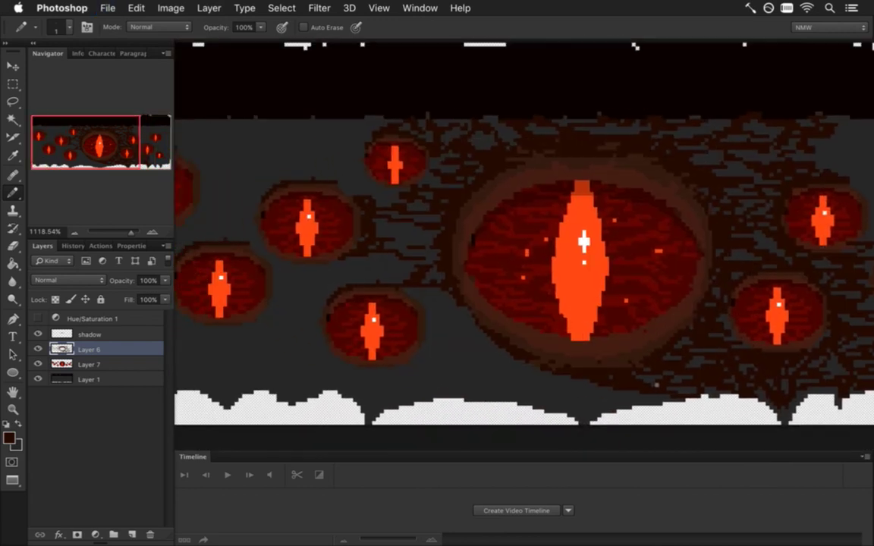
mouse_move(584, 395)
mouse_down()
mouse_move(580, 419)
mouse_move(561, 416)
mouse_up()
mouse_move(598, 413)
mouse_down()
mouse_move(628, 394)
mouse_move(520, 398)
mouse_up()
mouse_move(573, 381)
mouse_down()
mouse_move(521, 390)
mouse_move(487, 368)
mouse_up()
mouse_move(538, 377)
mouse_down()
mouse_move(468, 372)
mouse_move(453, 382)
mouse_up()
drag(500, 388, 438, 395)
mouse_move(520, 402)
mouse_down()
mouse_move(449, 373)
mouse_move(453, 358)
mouse_up()
mouse_move(509, 356)
mouse_down()
mouse_move(487, 354)
mouse_move(501, 362)
mouse_move(480, 343)
mouse_up()
Fill the gap between the large eye and the lower-left small eye with short dark brown strands
mouse_move(490, 351)
mouse_down()
mouse_move(450, 331)
mouse_move(408, 281)
mouse_up()
drag(475, 312, 446, 297)
drag(448, 305, 434, 292)
drag(439, 296, 414, 292)
drag(454, 312, 367, 267)
drag(396, 299, 380, 286)
mouse_move(431, 317)
mouse_down()
mouse_move(423, 307)
mouse_move(437, 322)
mouse_up()
Add dark brown strands below the lower-left small eye, reaching down into the notch in the bottom edge
mouse_move(450, 339)
mouse_down()
mouse_move(440, 327)
mouse_move(433, 338)
mouse_up()
mouse_move(443, 360)
mouse_down()
mouse_move(427, 348)
mouse_move(428, 338)
mouse_move(428, 355)
mouse_up()
drag(425, 363, 411, 356)
mouse_move(474, 363)
mouse_down()
mouse_move(445, 362)
mouse_move(442, 345)
mouse_move(377, 382)
mouse_up()
mouse_move(401, 373)
mouse_down()
mouse_move(375, 389)
mouse_move(371, 410)
mouse_up()
mouse_move(370, 408)
mouse_down()
mouse_move(371, 384)
mouse_move(370, 422)
mouse_up()
drag(374, 367, 372, 379)
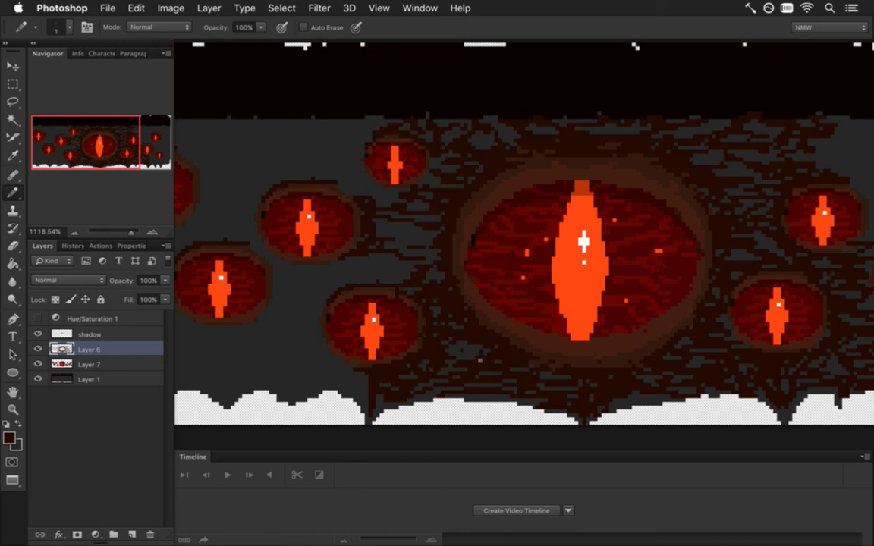
Extend the dark brown strands between and around the left-hand small eyes, up to the black band and out to the leftmost eye
mouse_move(353, 377)
mouse_down()
mouse_move(297, 365)
mouse_move(324, 361)
mouse_move(309, 358)
mouse_move(321, 352)
mouse_move(243, 335)
mouse_move(326, 336)
mouse_move(265, 319)
mouse_move(268, 327)
mouse_move(280, 304)
mouse_move(273, 297)
mouse_move(290, 300)
mouse_move(299, 315)
mouse_move(320, 313)
mouse_move(300, 302)
mouse_move(330, 304)
mouse_move(342, 287)
mouse_move(335, 290)
mouse_move(404, 283)
mouse_move(331, 269)
mouse_up()
mouse_move(382, 258)
mouse_down()
mouse_move(308, 268)
mouse_move(321, 294)
mouse_move(286, 277)
mouse_move(246, 227)
mouse_move(248, 234)
mouse_up()
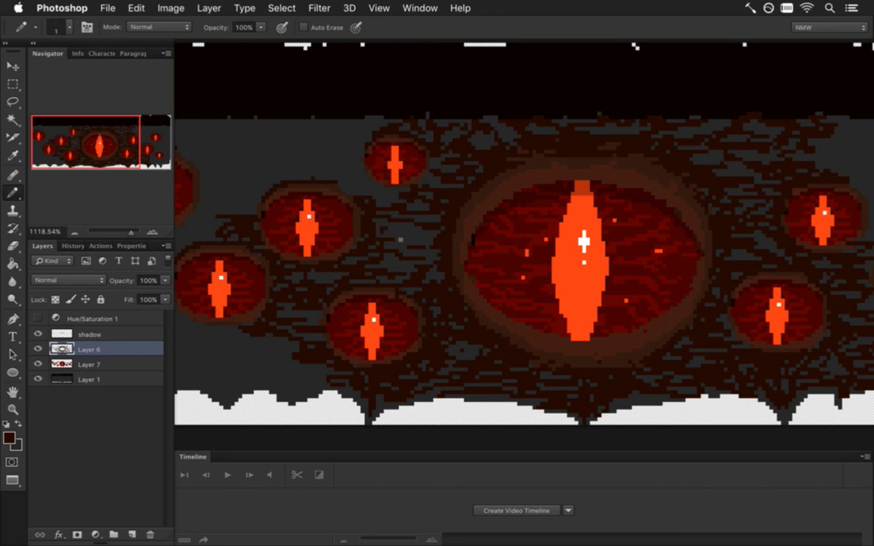
drag(358, 234, 403, 266)
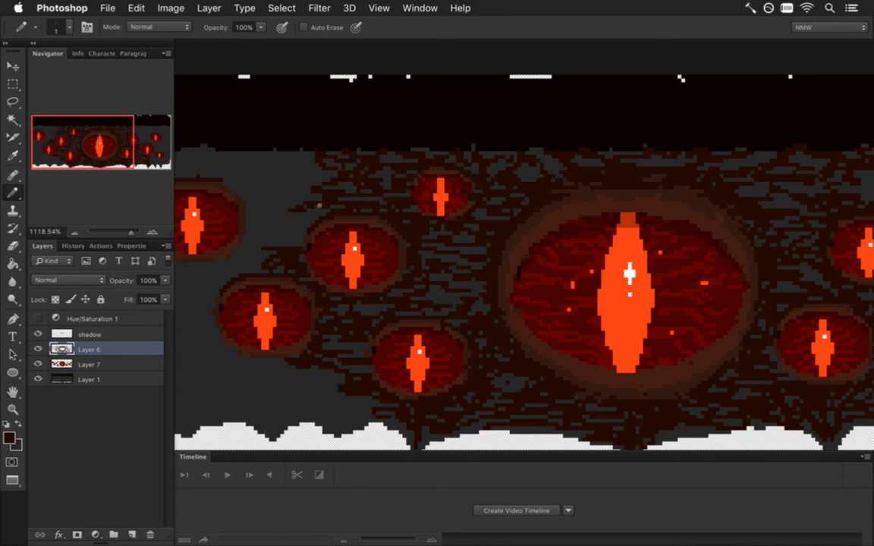
mouse_move(308, 225)
mouse_down()
mouse_move(273, 228)
mouse_move(244, 219)
mouse_move(290, 239)
mouse_up()
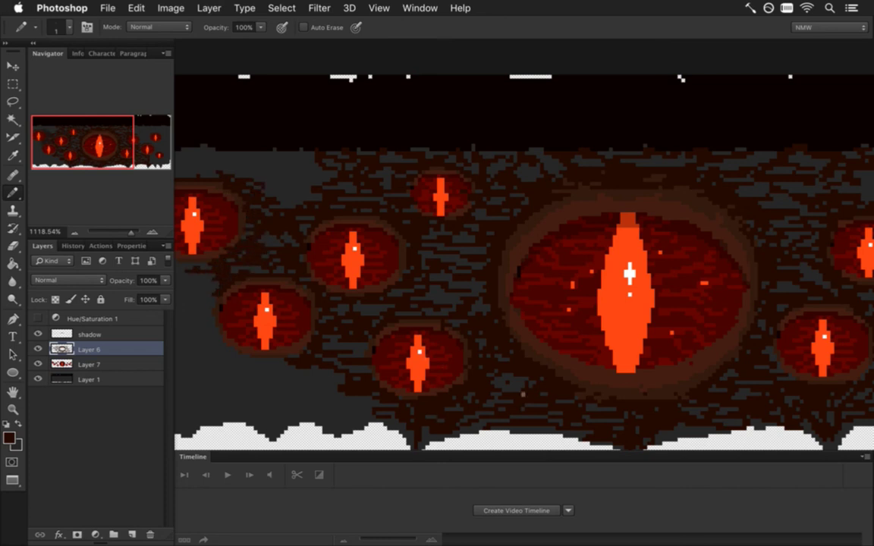
drag(531, 303, 491, 303)
scroll(491, 303, up, 3)
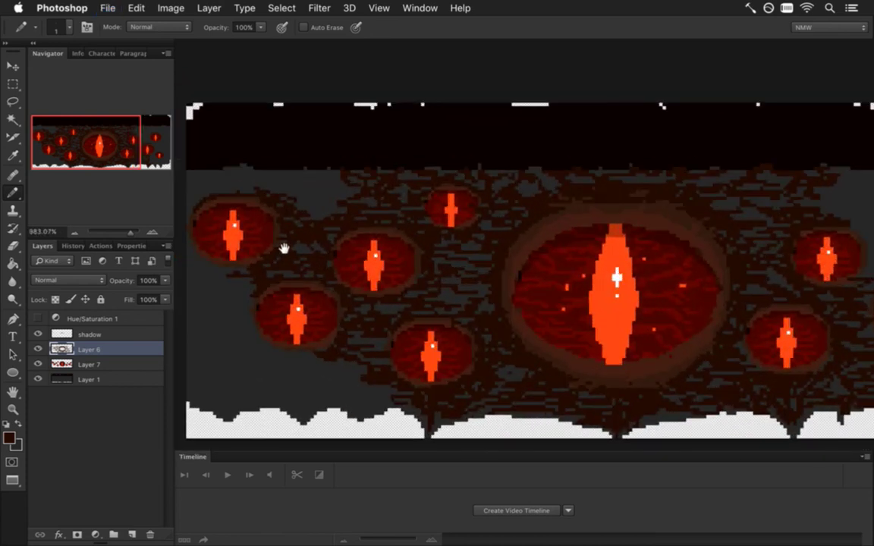
Pencil dark brown strands over the bare areas above the left-hand eyes and down to the lower-left ragged edge
drag(392, 235, 480, 253)
scroll(453, 273, up, 2)
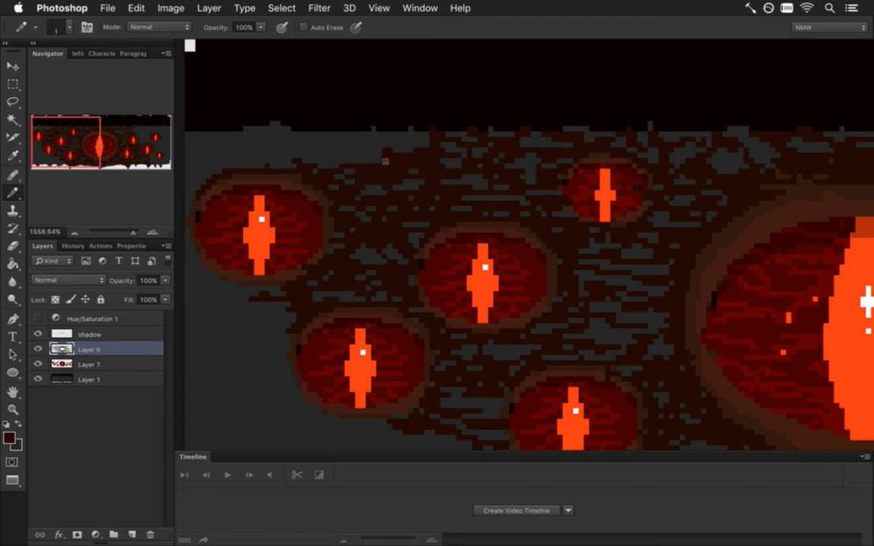
mouse_move(394, 142)
mouse_down()
mouse_move(360, 132)
mouse_move(298, 147)
mouse_move(293, 159)
mouse_move(294, 143)
mouse_up()
scroll(318, 223, down, 5)
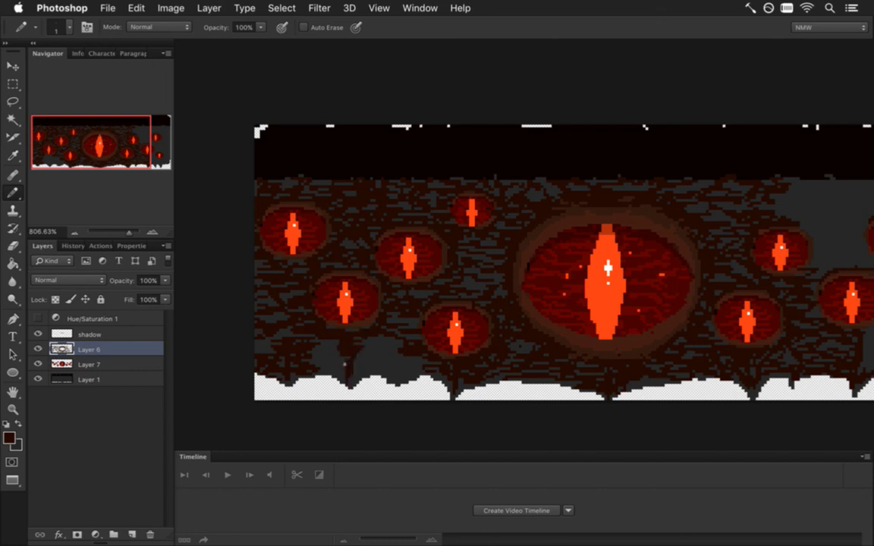
mouse_move(361, 344)
mouse_down()
mouse_move(394, 352)
mouse_move(356, 368)
mouse_move(415, 365)
mouse_up()
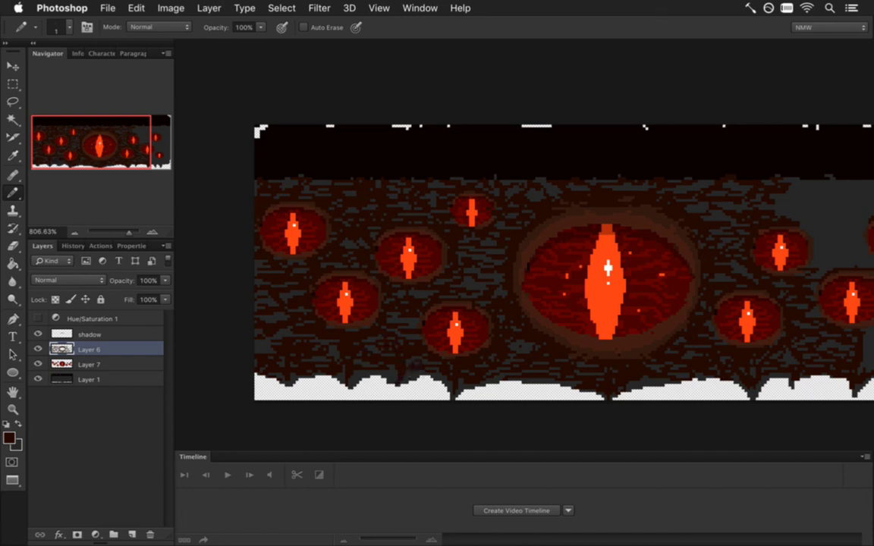
Extend the dark brown strands across the upper-right area, around the uppermost right-hand eye and up to the black band
drag(694, 309, 458, 275)
mouse_move(564, 191)
mouse_down()
mouse_move(590, 209)
mouse_move(571, 210)
mouse_move(594, 223)
mouse_move(575, 234)
mouse_move(606, 240)
mouse_move(586, 236)
mouse_move(609, 218)
mouse_move(589, 222)
mouse_move(623, 214)
mouse_move(609, 210)
mouse_move(637, 177)
mouse_move(616, 200)
mouse_move(586, 194)
mouse_move(592, 186)
mouse_move(559, 173)
mouse_move(538, 176)
mouse_move(605, 154)
mouse_up()
mouse_move(604, 155)
mouse_down()
mouse_move(597, 173)
mouse_move(603, 158)
mouse_up()
mouse_move(603, 161)
mouse_down()
mouse_move(597, 205)
mouse_move(609, 157)
mouse_move(657, 160)
mouse_move(635, 163)
mouse_up()
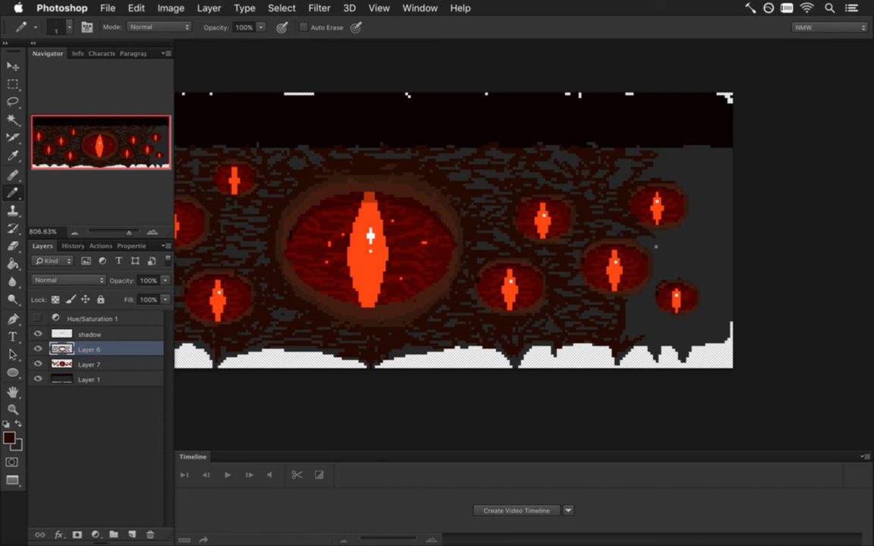
mouse_move(662, 248)
mouse_down()
mouse_move(740, 221)
mouse_move(688, 201)
mouse_move(676, 187)
mouse_move(693, 196)
mouse_move(687, 218)
mouse_move(701, 200)
mouse_move(742, 191)
mouse_move(706, 191)
mouse_move(729, 177)
mouse_move(716, 177)
mouse_move(721, 163)
mouse_move(689, 189)
mouse_move(671, 183)
mouse_move(729, 157)
mouse_move(693, 162)
mouse_up()
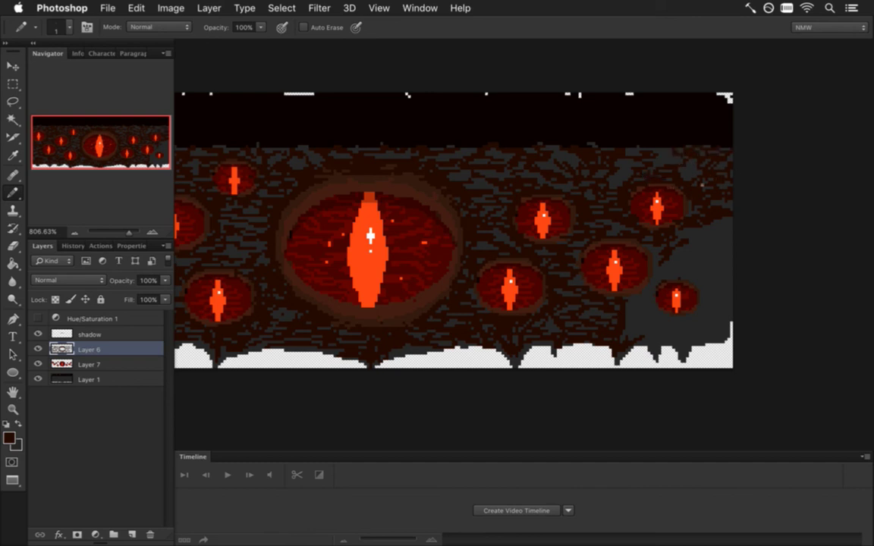
Fill the bare area around the lower-right small eye with dark brown strands, reaching down to the ragged bottom edge
mouse_move(699, 238)
mouse_down()
mouse_move(731, 243)
mouse_move(711, 244)
mouse_move(720, 263)
mouse_move(697, 261)
mouse_move(736, 254)
mouse_move(701, 270)
mouse_move(716, 292)
mouse_up()
drag(654, 251, 619, 258)
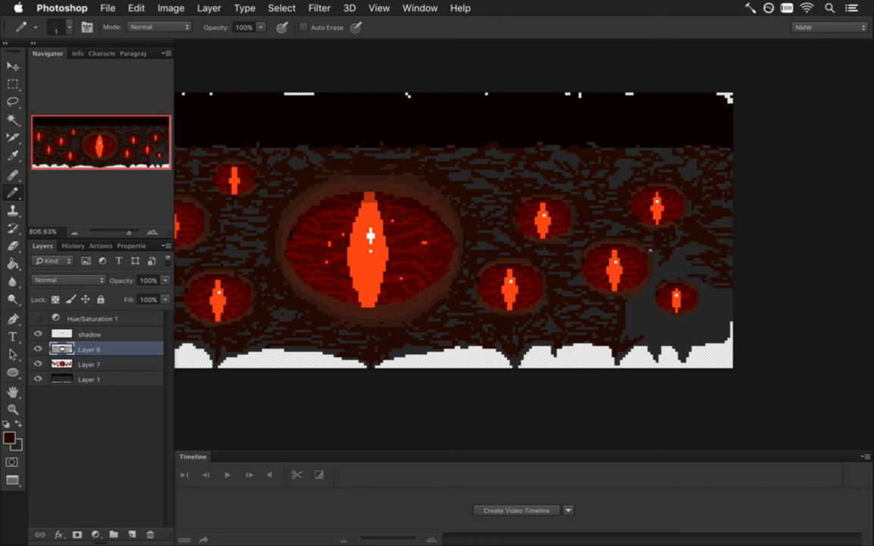
mouse_move(662, 277)
mouse_down()
mouse_move(638, 324)
mouse_move(646, 318)
mouse_move(635, 331)
mouse_move(629, 324)
mouse_move(629, 338)
mouse_move(678, 336)
mouse_move(645, 307)
mouse_move(663, 325)
mouse_move(702, 321)
mouse_move(706, 293)
mouse_move(707, 310)
mouse_move(695, 289)
mouse_move(704, 307)
mouse_move(732, 306)
mouse_move(713, 312)
mouse_move(704, 329)
mouse_move(668, 340)
mouse_up()
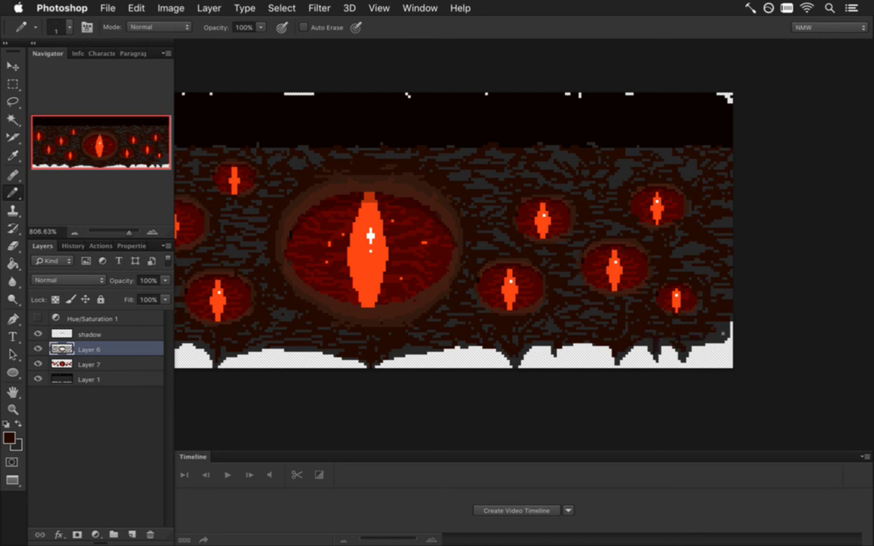
Mix a darker brown by dabbing the sampled skin colour at 50% opacity on the black band, then sample it and restore 100% opacity
drag(326, 293, 532, 297)
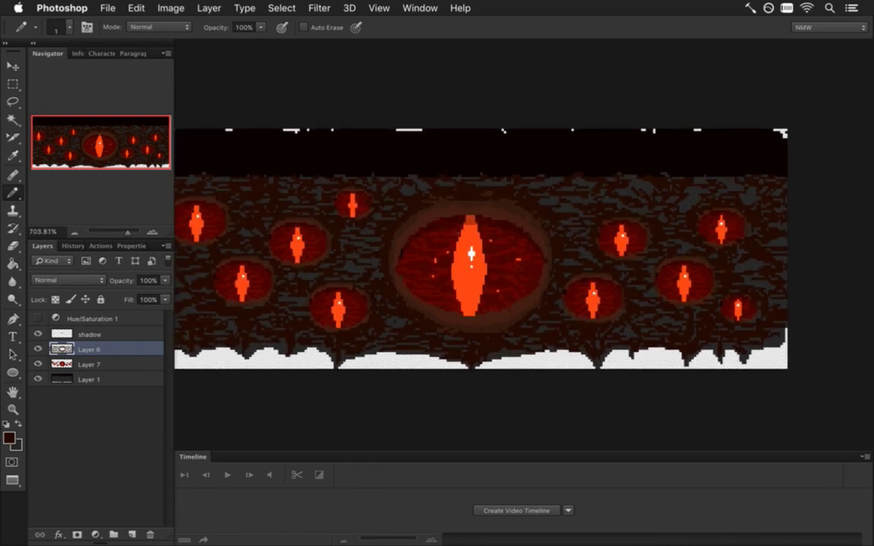
drag(267, 212, 351, 230)
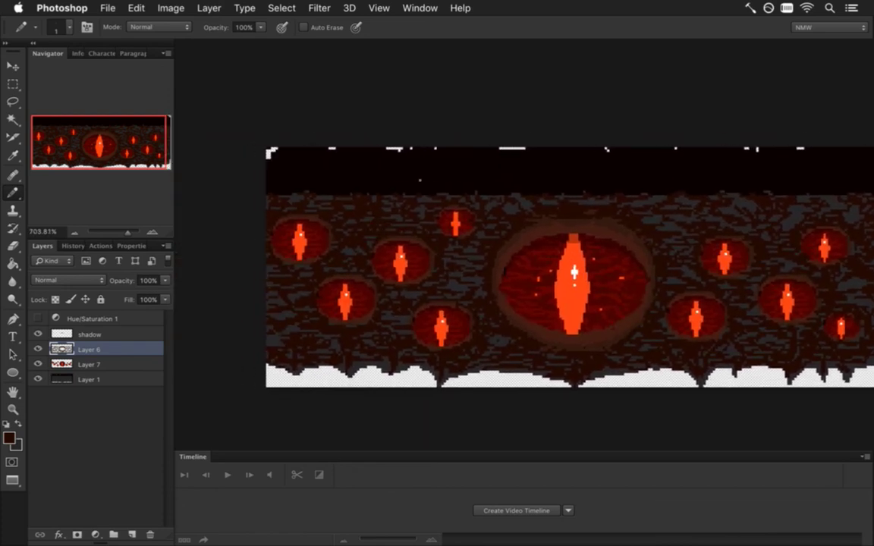
drag(338, 194, 378, 197)
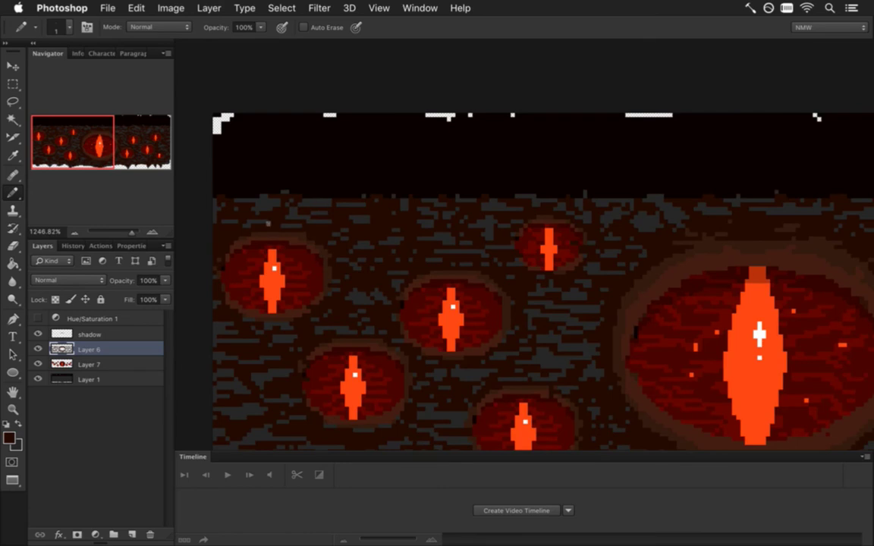
key(i)
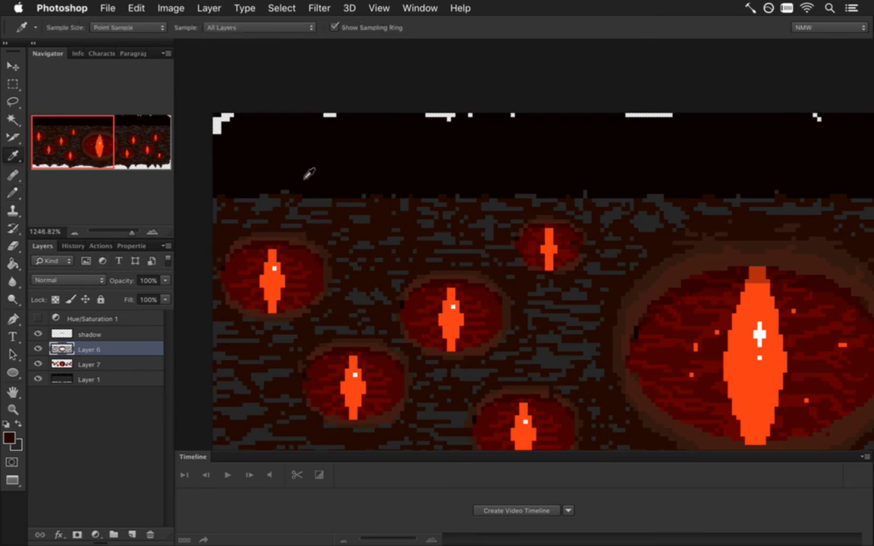
click(345, 194)
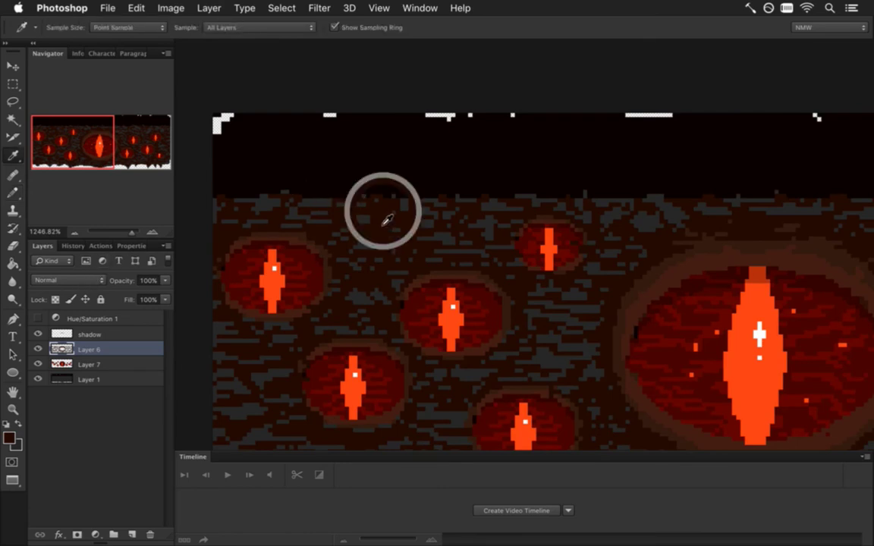
key(b)
key(5)
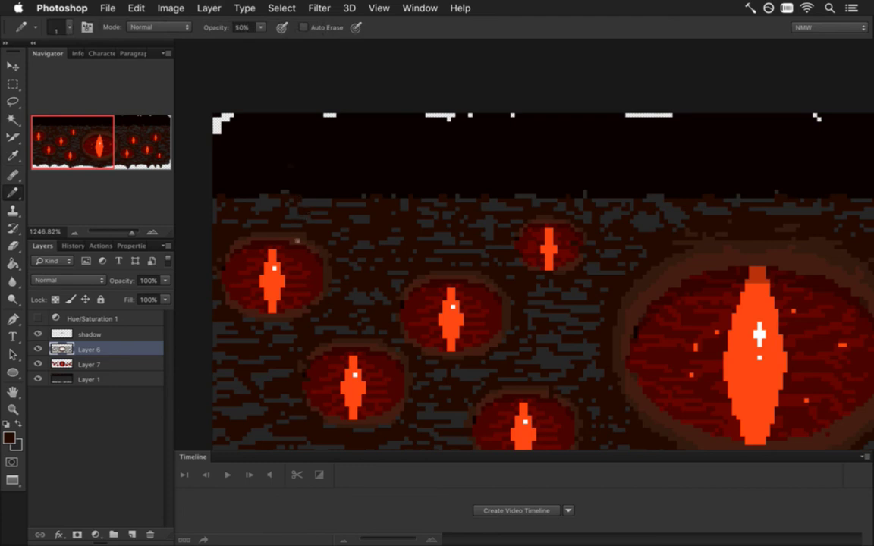
key(i)
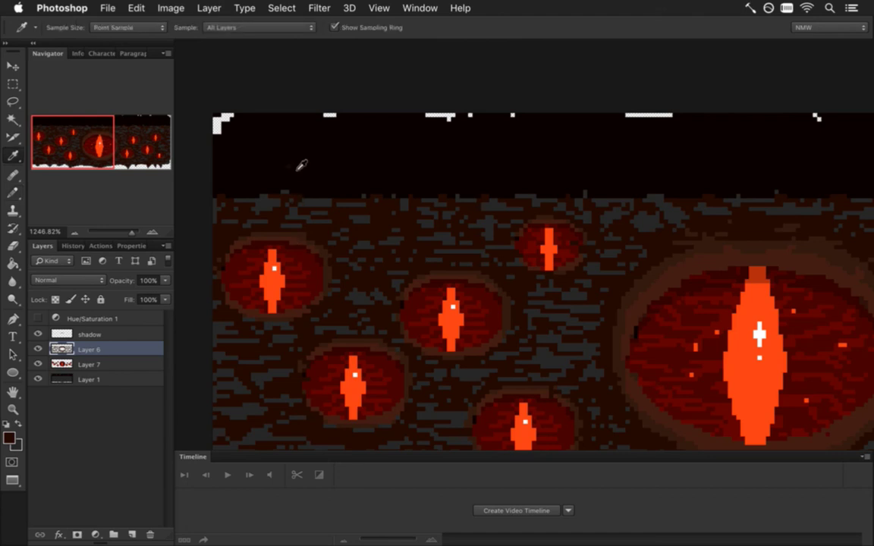
drag(297, 180, 328, 185)
click(292, 169)
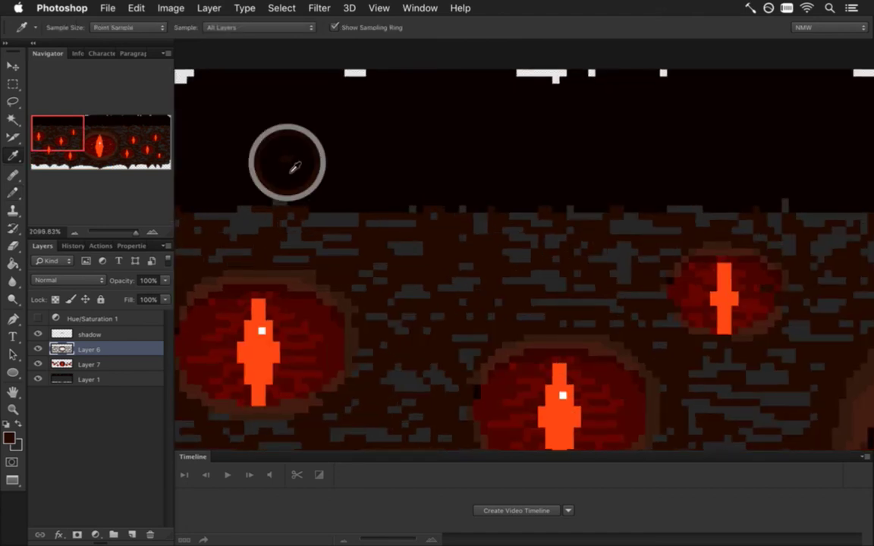
key(b)
key(0)
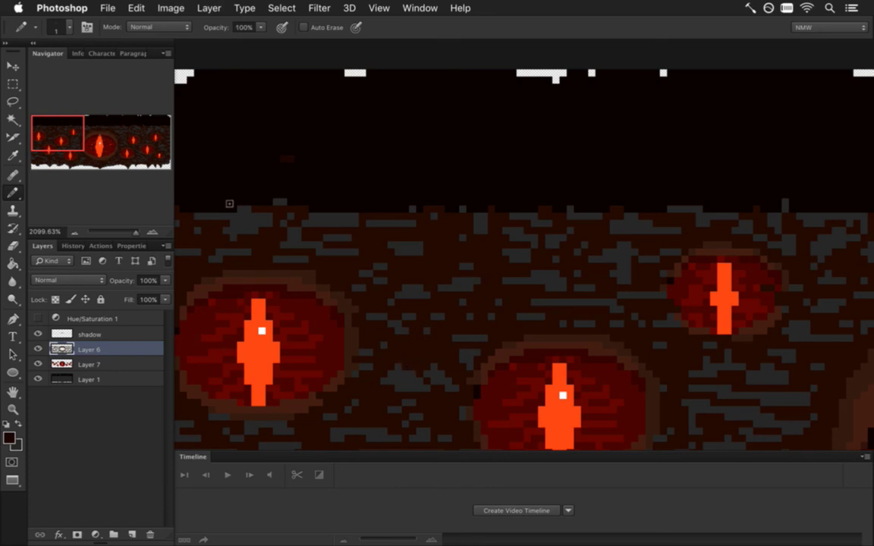
Draw vein-like strands in the darker brown across the full width of the black band above the eyes
drag(328, 204, 334, 202)
scroll(334, 202, left, 5)
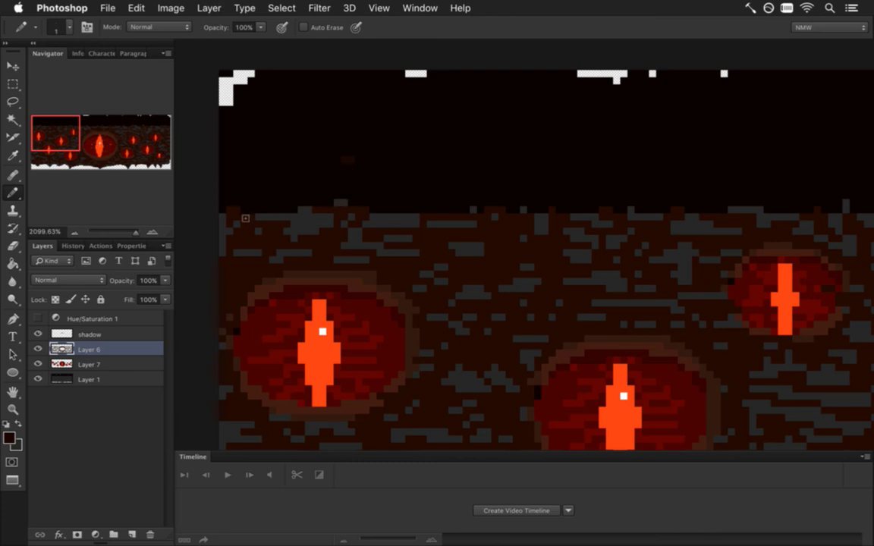
mouse_move(243, 208)
mouse_down()
mouse_move(266, 203)
mouse_move(244, 183)
mouse_move(251, 164)
mouse_move(244, 156)
mouse_move(287, 142)
mouse_move(267, 130)
mouse_move(276, 97)
mouse_move(285, 97)
mouse_move(269, 92)
mouse_move(263, 100)
mouse_move(294, 113)
mouse_up()
drag(489, 183, 387, 190)
drag(515, 191, 328, 191)
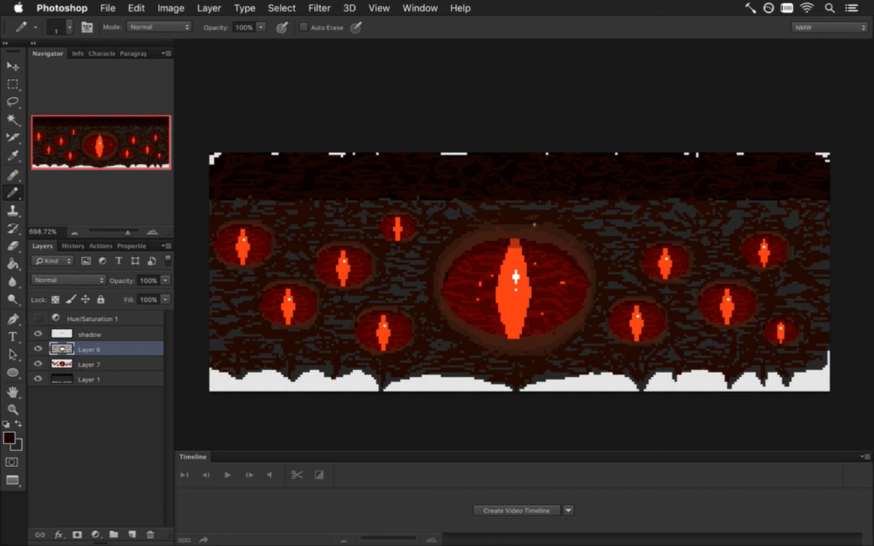
click(553, 326)
mouse_move(477, 283)
mouse_down()
mouse_move(447, 282)
mouse_move(471, 287)
mouse_up()
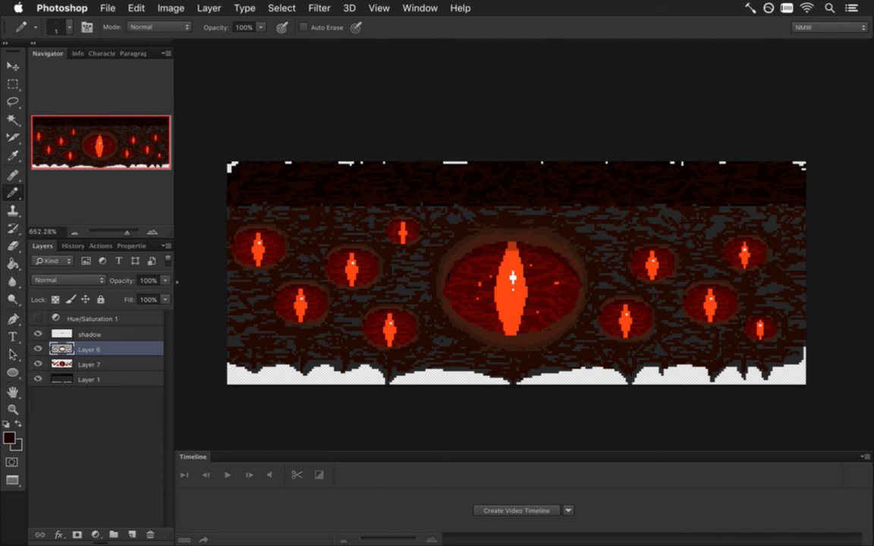
Export the wall for web as a PNG-24 with transparency, adding 0 to the file name
key(super+alt+shift+s)
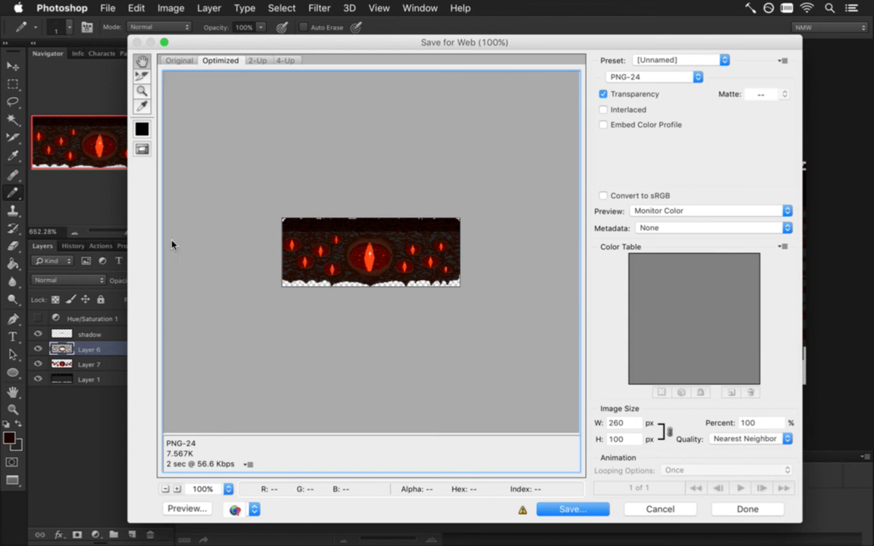
key(Return)
key(Right)
text(0)
key(Return)
key(Return)
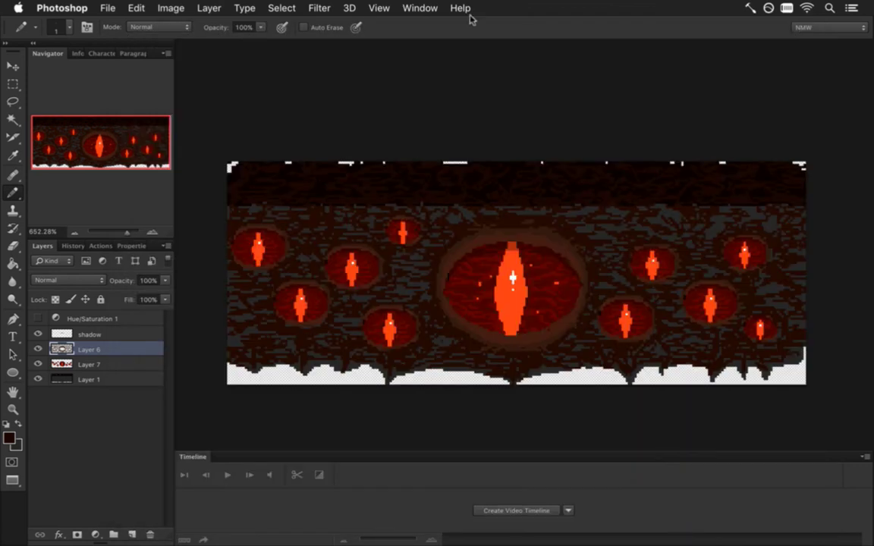
Switch to the FearWallClose.psd document with the Rectangular Marquee tool active
key(super+a)
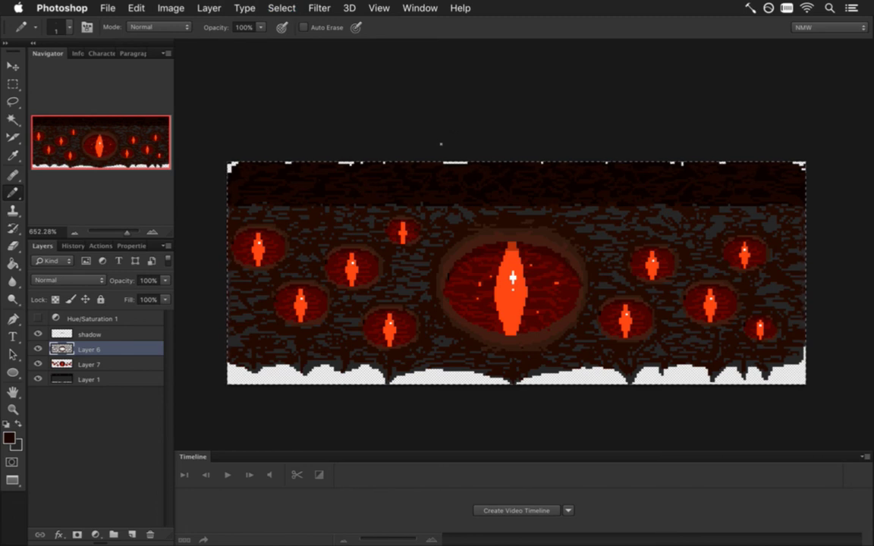
click(418, 7)
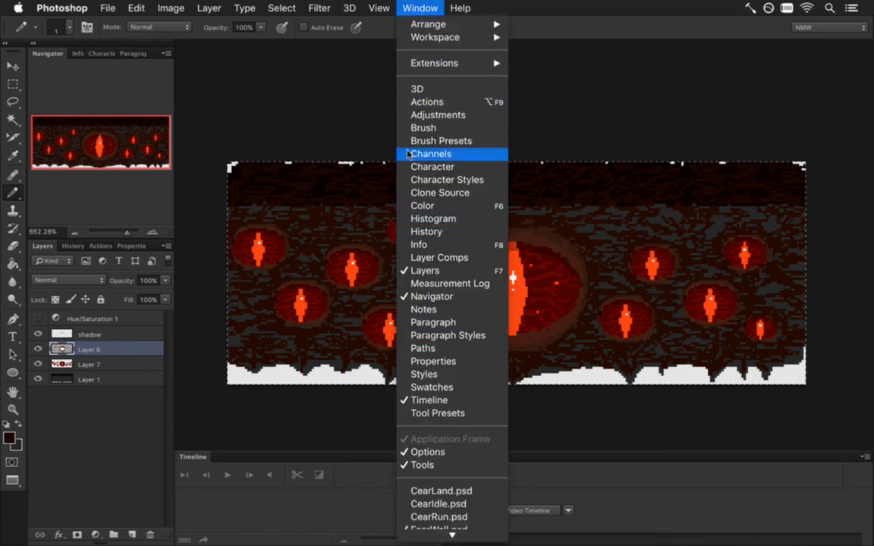
click(359, 133)
key(m)
click(412, 103)
click(438, 7)
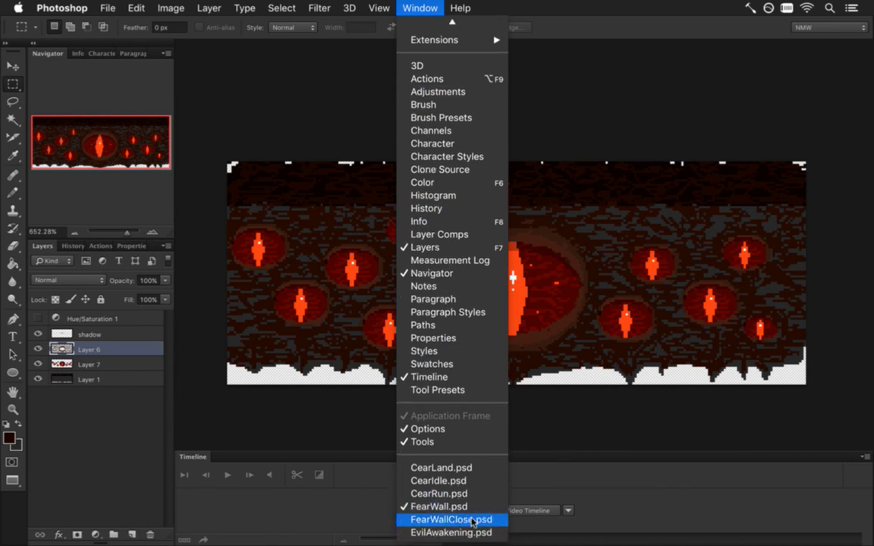
click(474, 520)
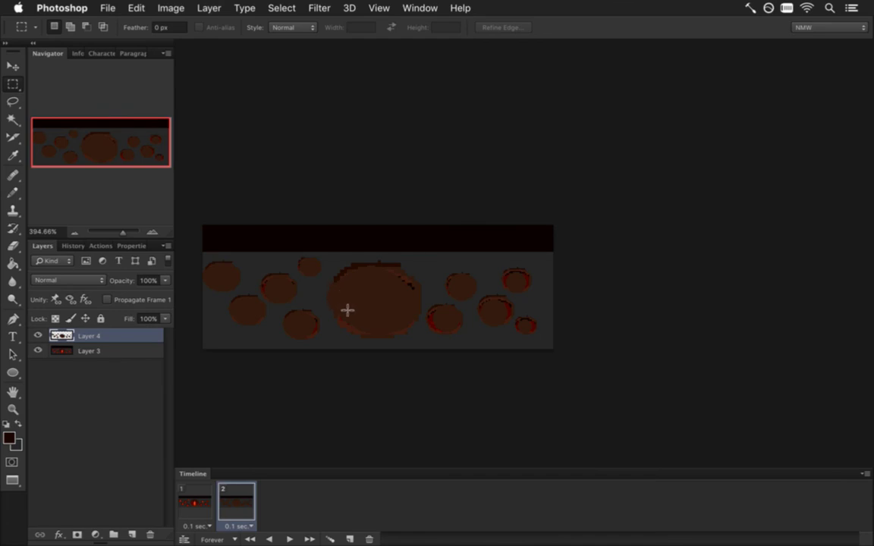
drag(351, 307, 380, 305)
drag(423, 308, 460, 300)
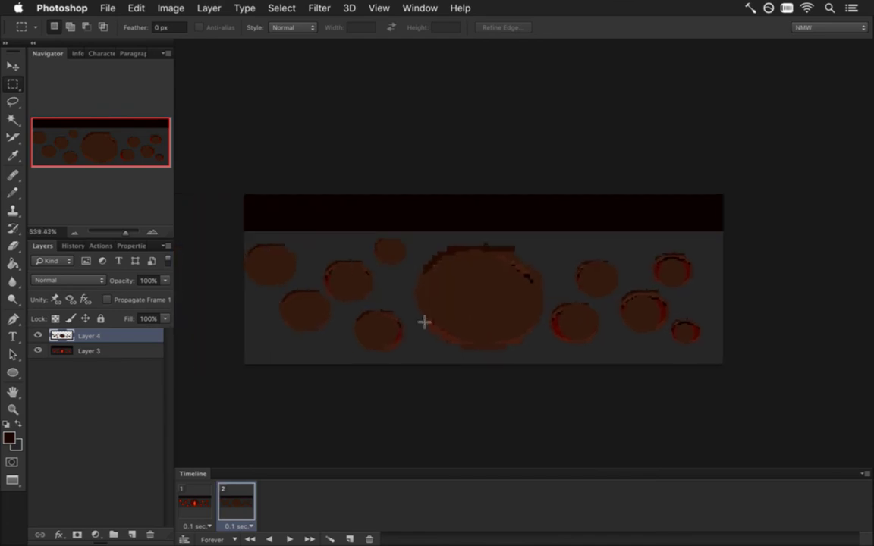
Set the canvas height to 100 pixels, adding the extra space along the bottom edge
key(super+alt+c)
key(Tab)
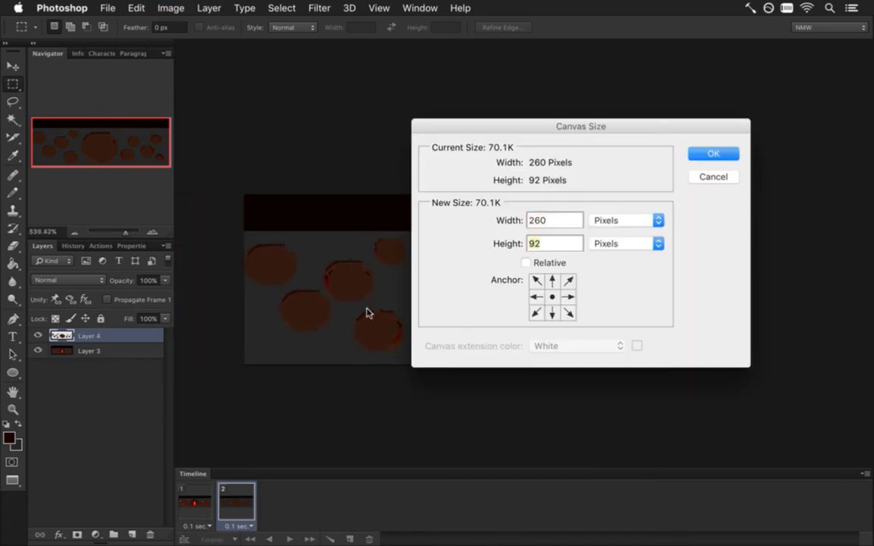
text(100)
click(706, 154)
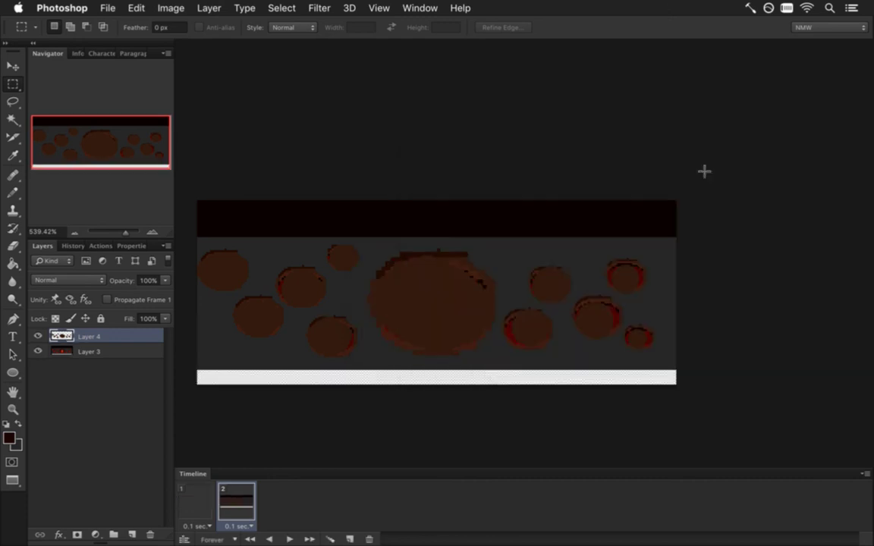
Paste the textured wall artwork as a new layer above Layer 3, and delete Layer 3
click(63, 353)
key(ctrl+v)
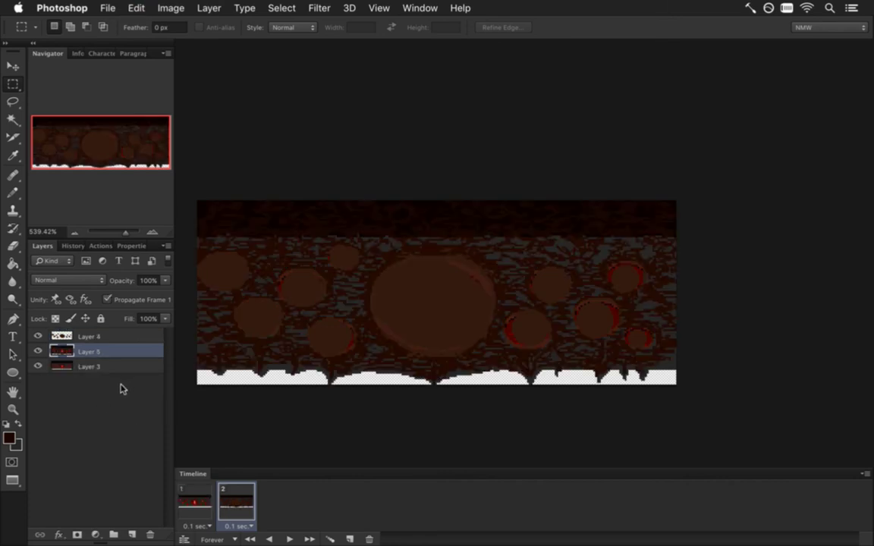
click(55, 367)
click(150, 534)
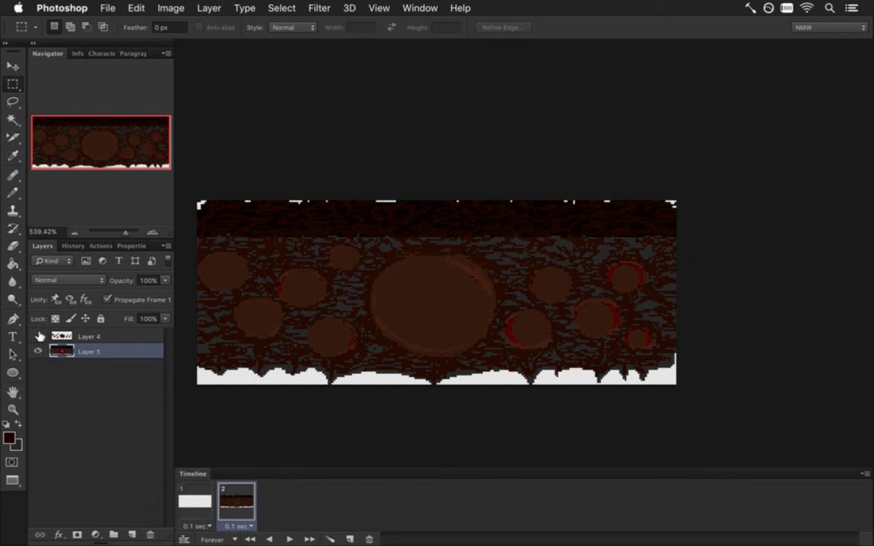
Hide Layer 4 to inspect the open-eyed wall artwork underneath
click(39, 336)
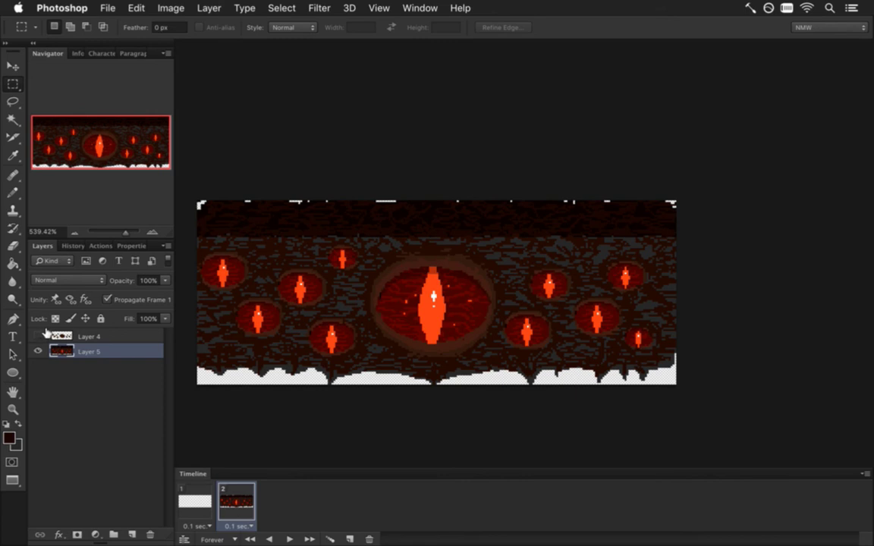
click(43, 334)
click(44, 335)
drag(293, 312, 323, 317)
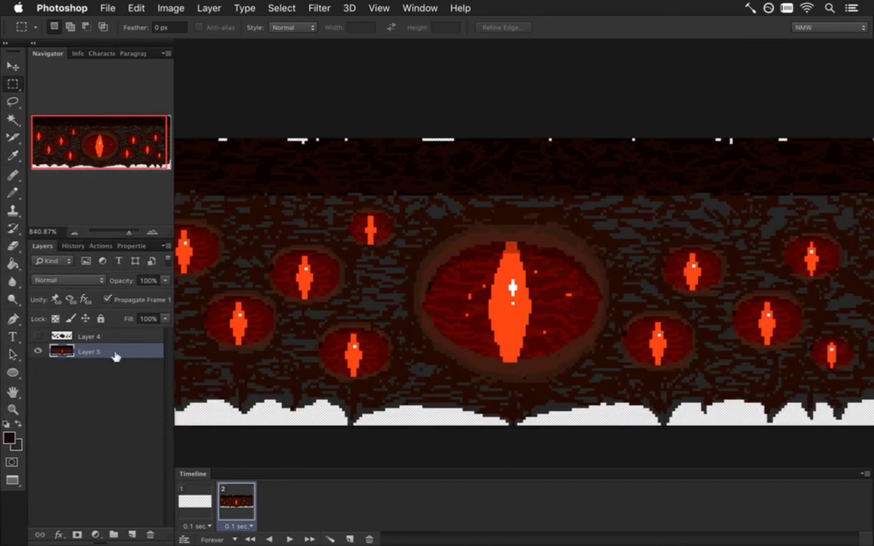
drag(276, 334, 331, 335)
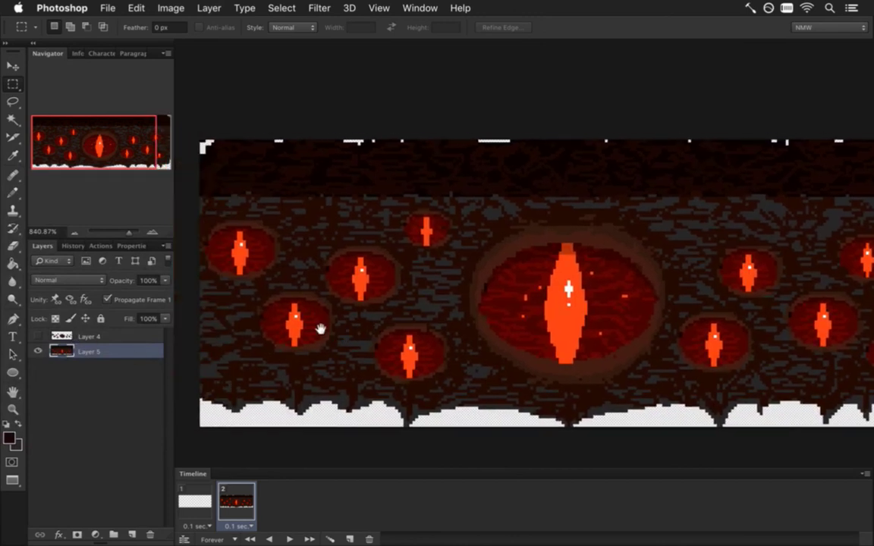
Make Layer 5 visible in frame 1 of the animation and return to frame 2
click(209, 505)
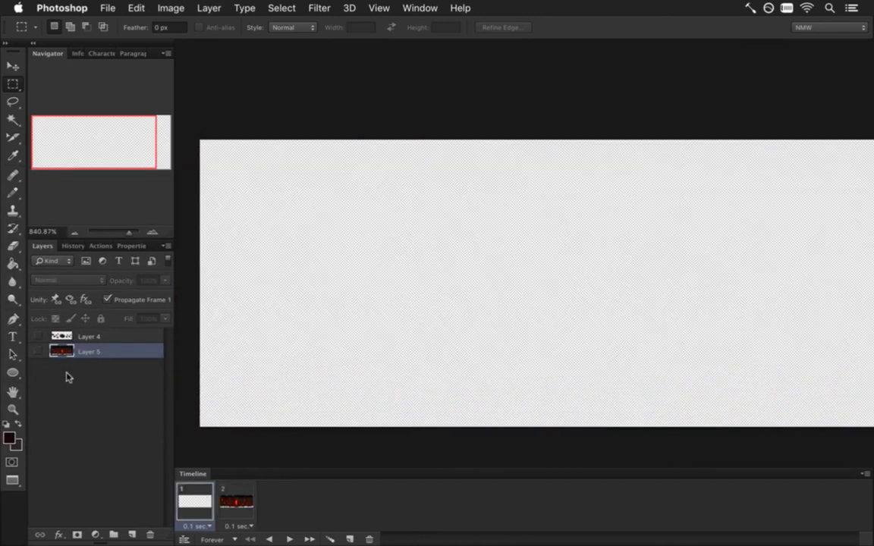
click(38, 351)
click(232, 502)
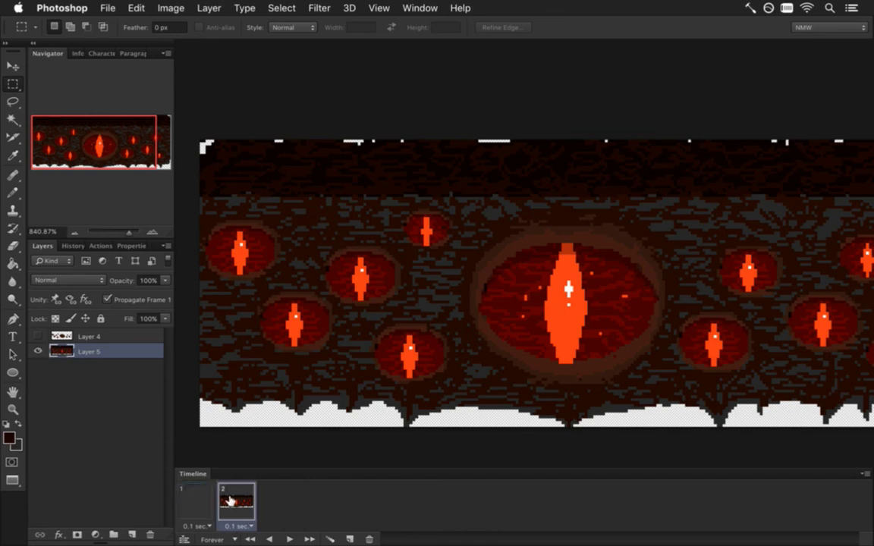
Show Layer 4 in frame 2, clear all of its contents and deselect
click(47, 334)
click(38, 336)
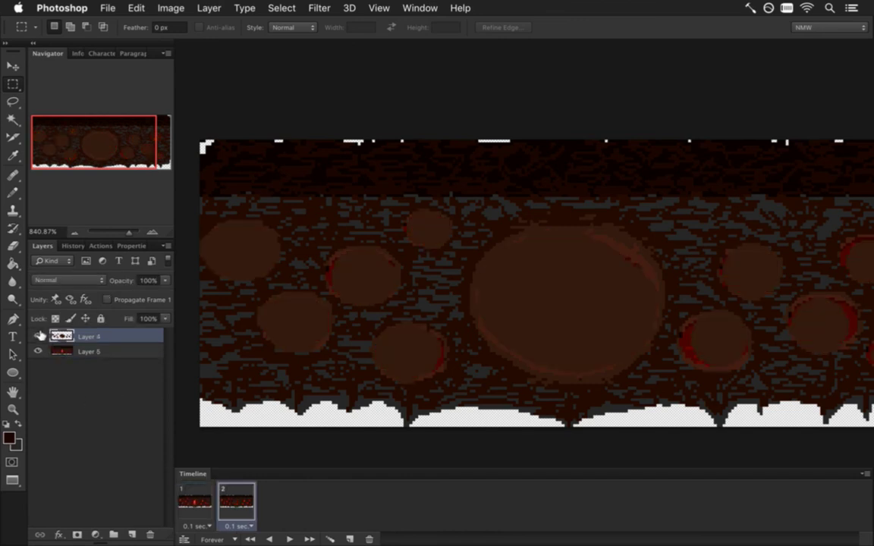
key(super+a)
key(Delete)
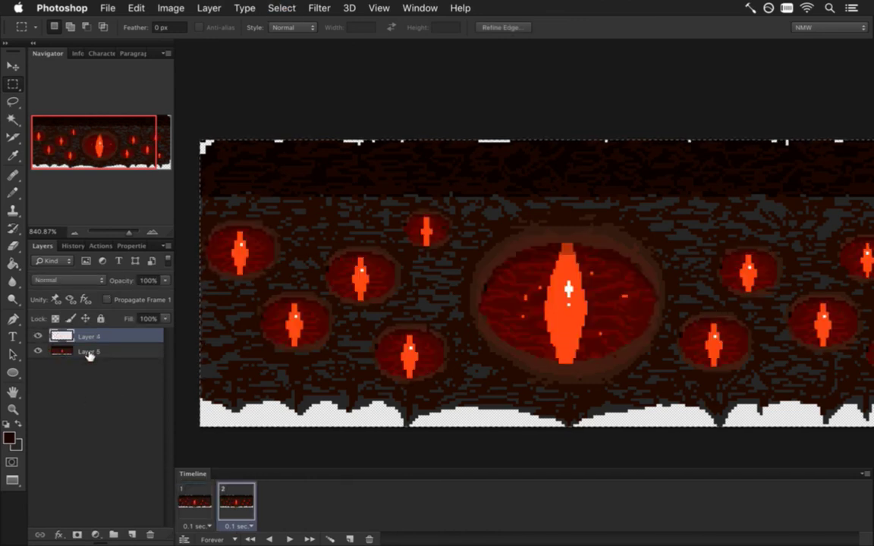
click(476, 109)
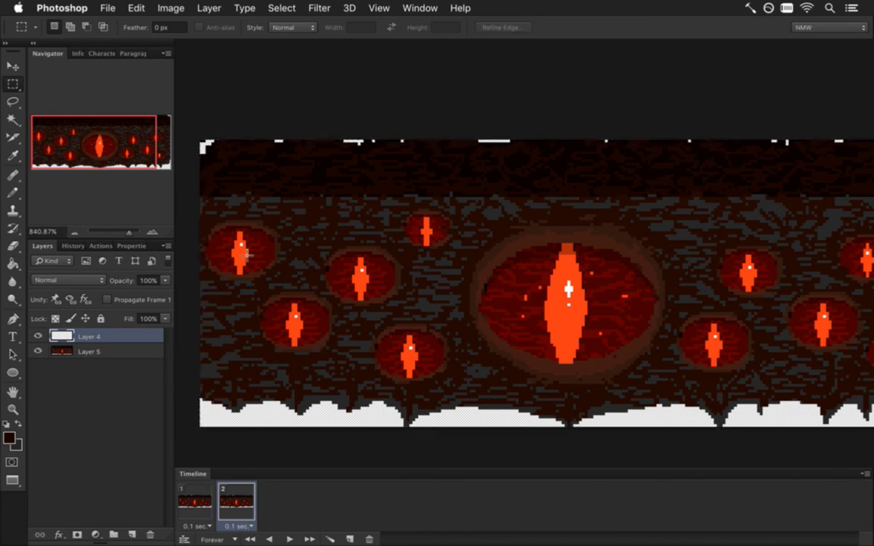
Sample the brown rim colour and cover the large central eye with a closed lid on Layer 4, using a 5 px Pencil outline and fill
key(i)
click(493, 217)
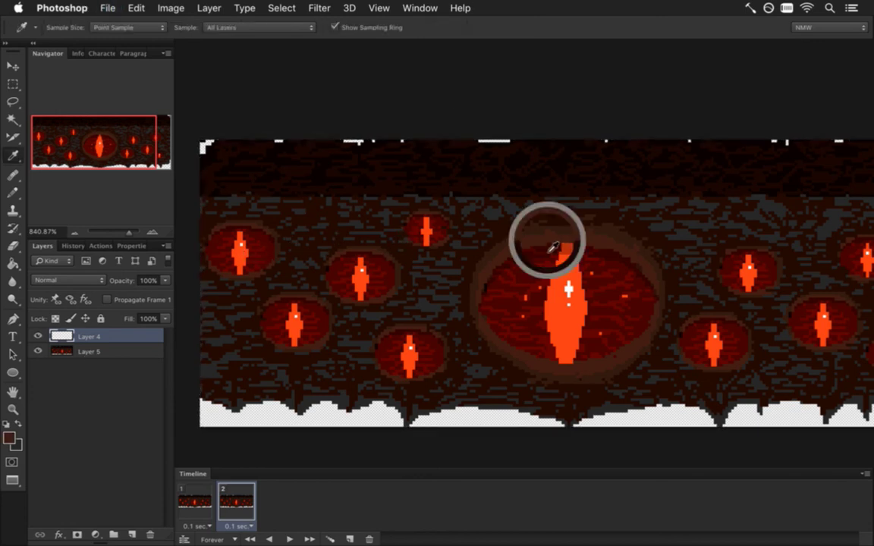
key(b)
key(bracketright)
key(bracketright)
key(bracketright)
mouse_move(487, 299)
mouse_down()
mouse_move(534, 262)
mouse_move(567, 252)
mouse_move(515, 264)
mouse_move(624, 269)
mouse_move(645, 282)
mouse_move(651, 313)
mouse_move(616, 359)
mouse_move(574, 373)
mouse_move(522, 354)
mouse_up()
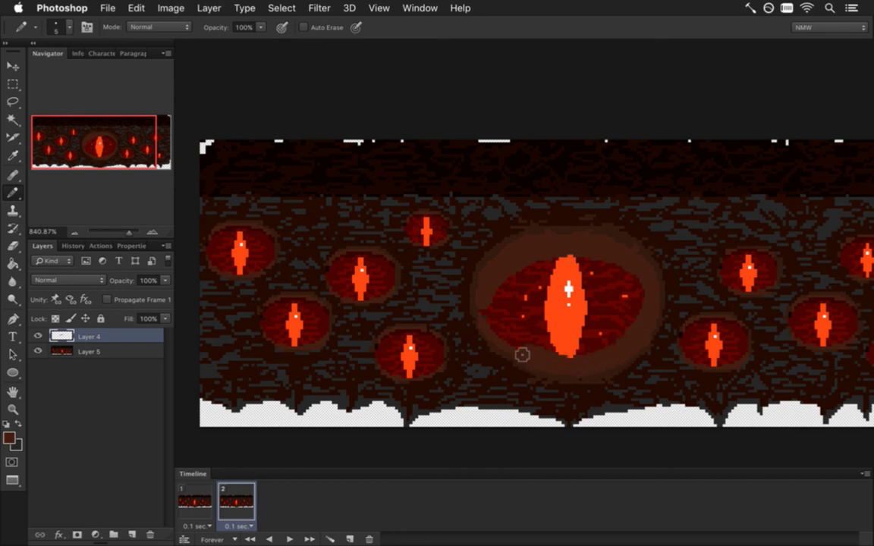
key(g)
click(522, 350)
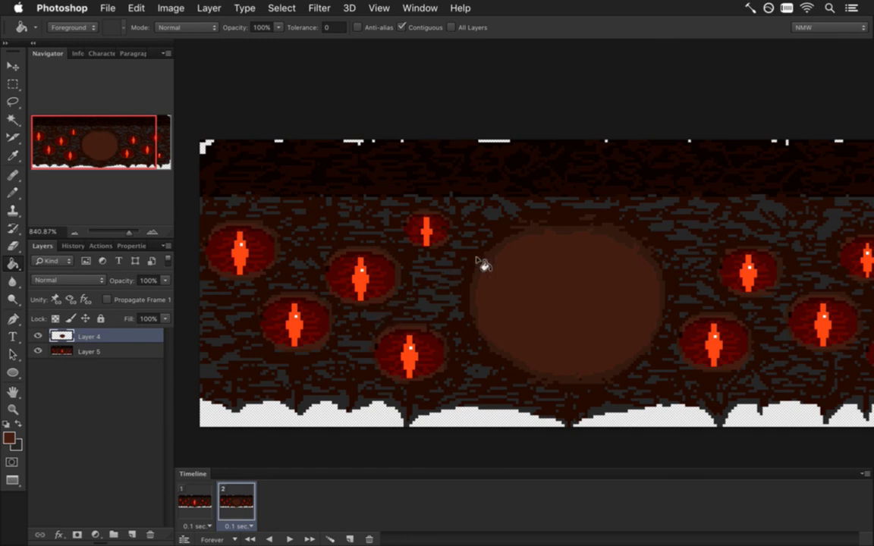
Paint solid brown closed lids over the five small eyes left of the large eye with the Pencil
key(i)
key(b)
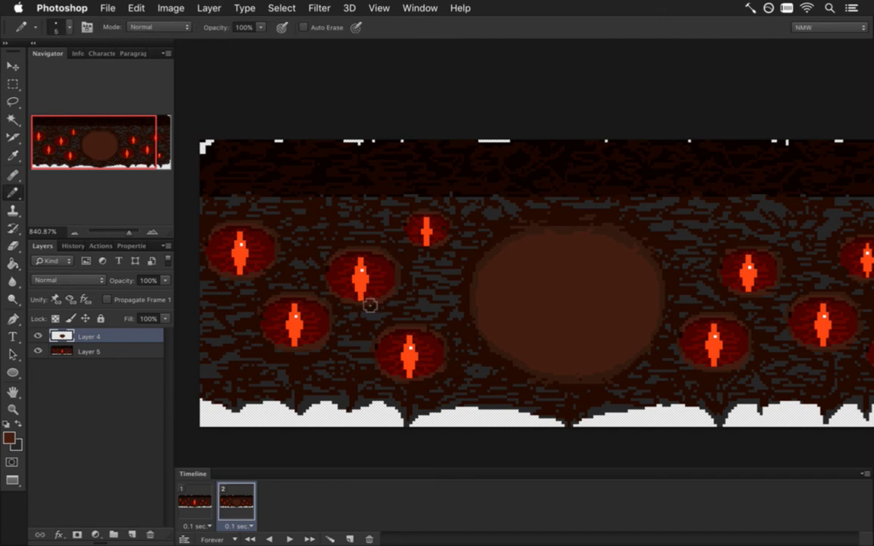
mouse_move(337, 276)
mouse_down()
mouse_move(365, 263)
mouse_move(389, 277)
mouse_move(385, 297)
mouse_move(366, 296)
mouse_move(361, 279)
mouse_up()
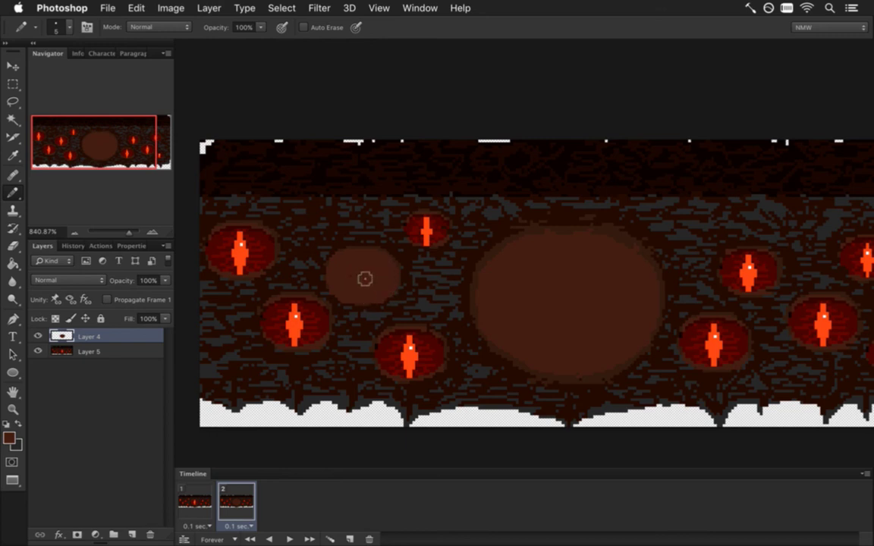
mouse_move(433, 242)
mouse_down()
mouse_move(415, 241)
mouse_move(425, 226)
mouse_move(437, 242)
mouse_move(417, 235)
mouse_up()
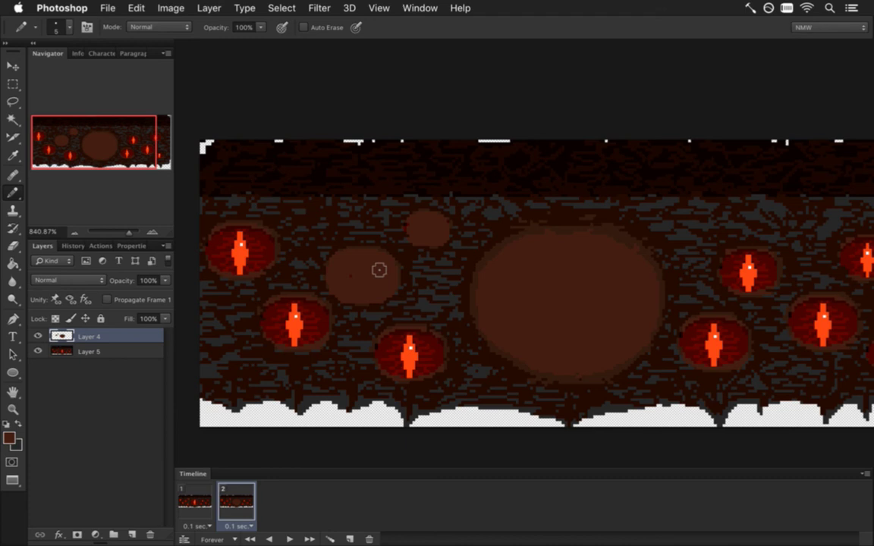
mouse_move(422, 355)
mouse_down()
mouse_move(388, 355)
mouse_move(419, 342)
mouse_move(386, 350)
mouse_move(385, 365)
mouse_move(397, 375)
mouse_move(425, 375)
mouse_move(436, 364)
mouse_move(427, 344)
mouse_move(400, 358)
mouse_up()
mouse_move(314, 320)
mouse_down()
mouse_move(282, 312)
mouse_move(269, 324)
mouse_move(281, 344)
mouse_move(318, 339)
mouse_move(312, 316)
mouse_move(287, 321)
mouse_move(293, 332)
mouse_up()
mouse_move(250, 254)
mouse_down()
mouse_move(232, 266)
mouse_move(217, 251)
mouse_move(242, 246)
mouse_move(267, 256)
mouse_move(245, 271)
mouse_move(267, 251)
mouse_move(235, 262)
mouse_up()
Paint solid brown closed lids over the five small eyes right of the large eye, filling any remaining gaps
key(space)
mouse_move(680, 301)
mouse_down()
mouse_move(626, 291)
mouse_move(447, 286)
mouse_move(424, 295)
mouse_up()
mouse_move(423, 340)
mouse_down()
mouse_move(453, 327)
mouse_move(431, 343)
mouse_move(454, 361)
mouse_move(437, 354)
mouse_move(476, 358)
mouse_move(487, 342)
mouse_move(456, 343)
mouse_up()
mouse_move(565, 302)
mouse_down()
mouse_move(540, 324)
mouse_move(554, 340)
mouse_move(575, 343)
mouse_move(591, 330)
mouse_move(587, 308)
mouse_move(576, 335)
mouse_move(560, 328)
mouse_up()
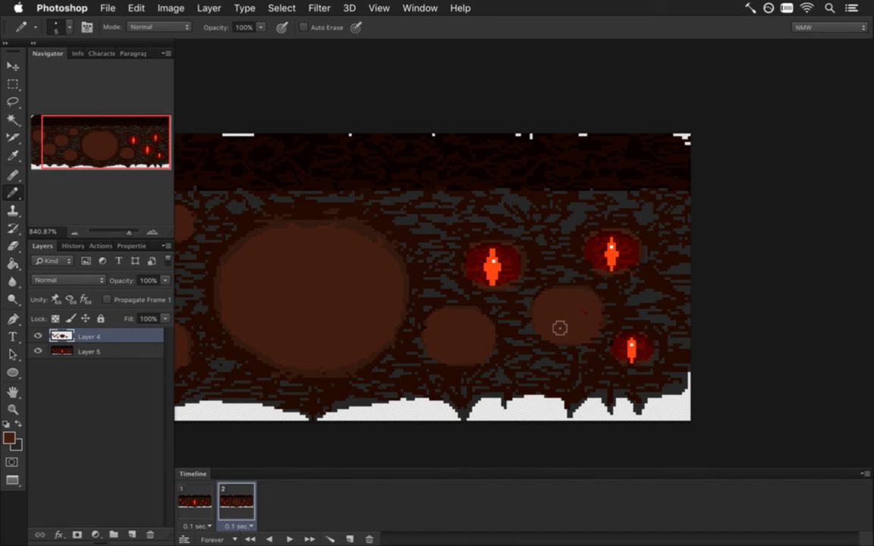
mouse_move(631, 350)
mouse_down()
mouse_move(628, 363)
mouse_move(642, 352)
mouse_move(628, 345)
mouse_move(628, 356)
mouse_move(643, 355)
mouse_up()
mouse_move(503, 263)
mouse_down()
mouse_move(472, 276)
mouse_move(485, 285)
mouse_move(474, 280)
mouse_move(500, 290)
mouse_move(505, 268)
mouse_move(480, 269)
mouse_up()
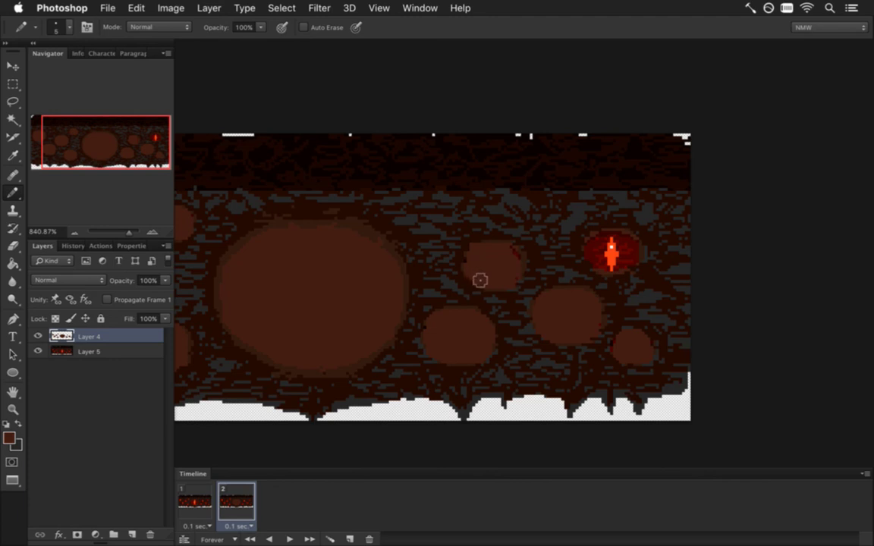
key(g)
key(b)
key(g)
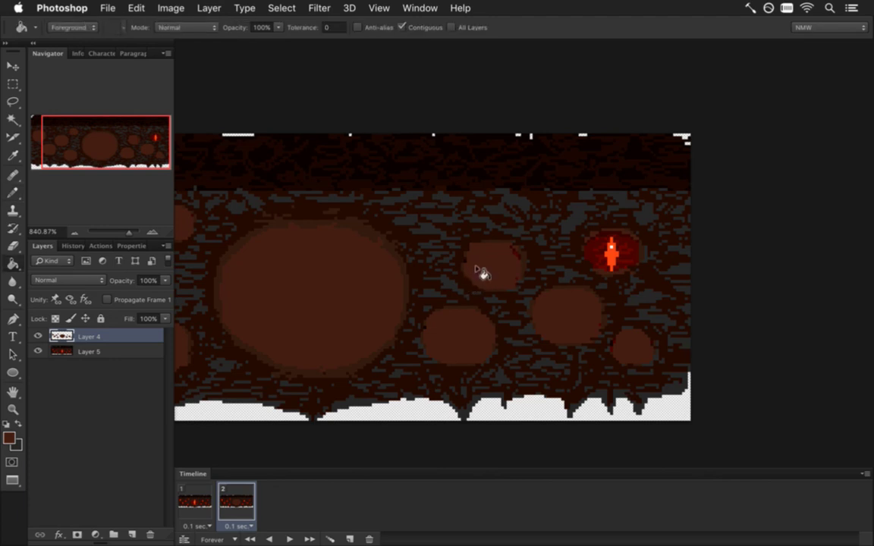
key(b)
key([)
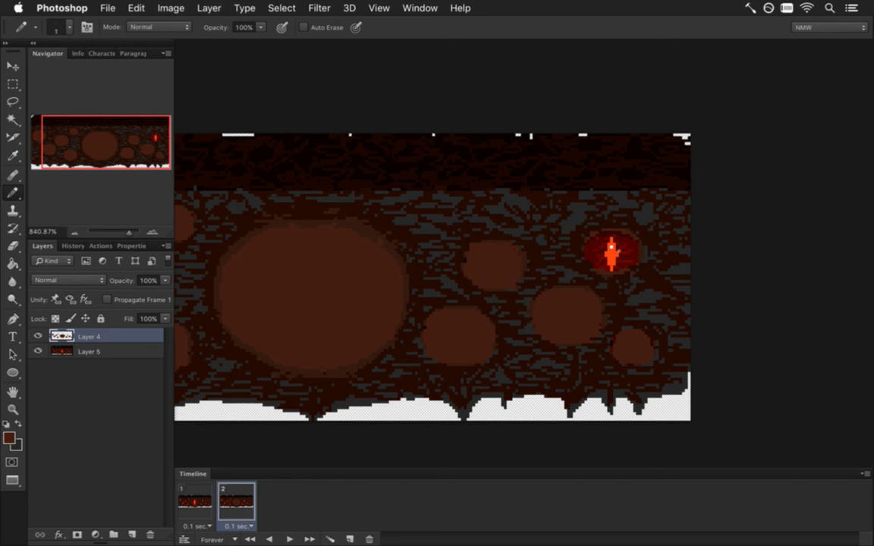
mouse_move(612, 237)
mouse_down()
mouse_move(591, 261)
mouse_move(608, 272)
mouse_move(600, 274)
mouse_move(599, 259)
mouse_move(620, 254)
mouse_move(608, 276)
mouse_move(634, 265)
mouse_move(614, 247)
mouse_move(635, 258)
mouse_move(612, 254)
mouse_up()
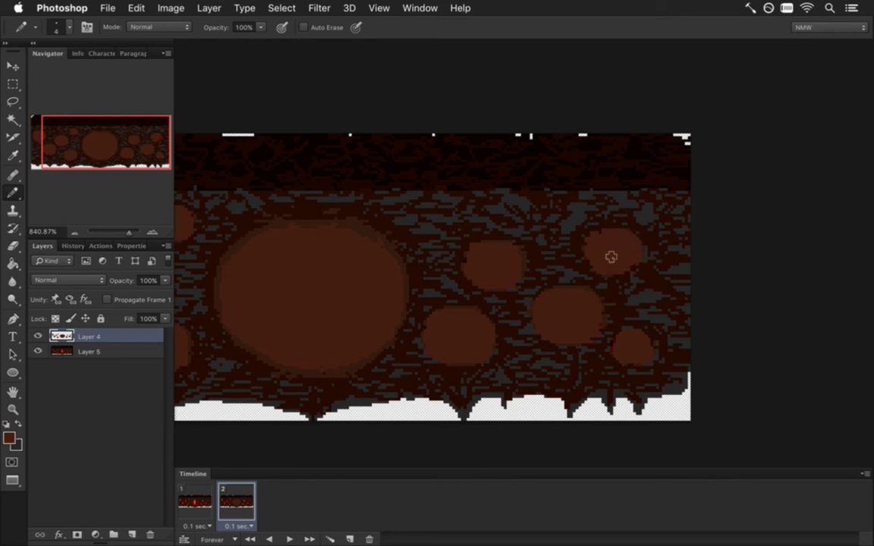
Draw thin horizontal lid seams across all closed eyes with a 1 px Pencil in the darker rim brown, and save the file
key(bracketleft)
key(bracketleft)
key(bracketleft)
drag(329, 328, 631, 331)
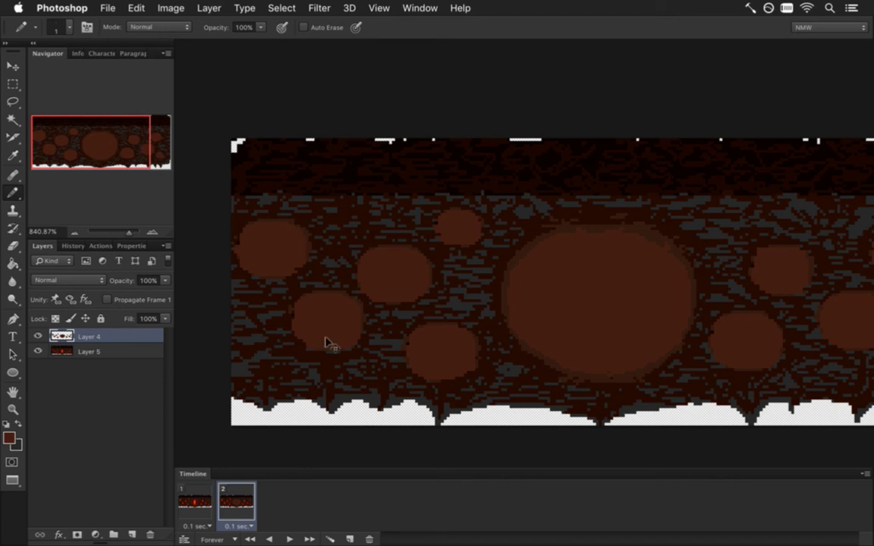
alt+click(577, 231)
scroll(614, 302, right, 5)
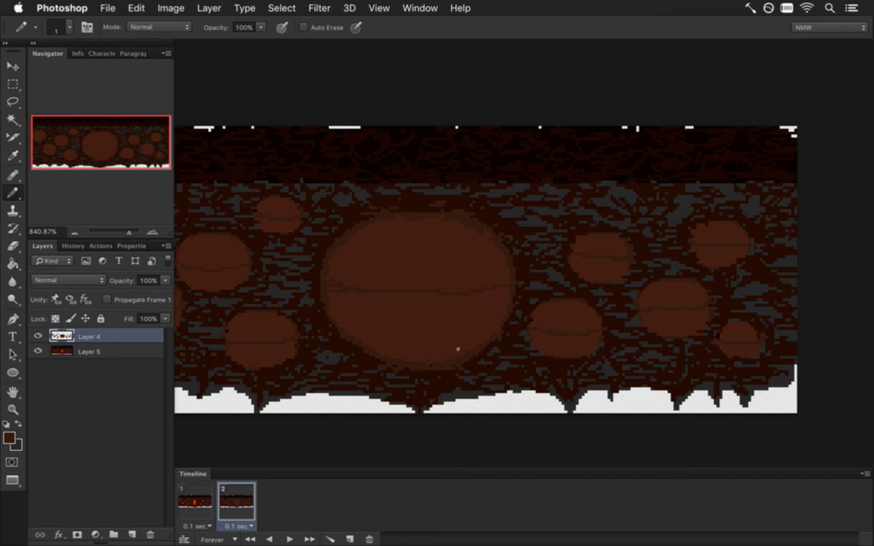
drag(415, 338, 377, 333)
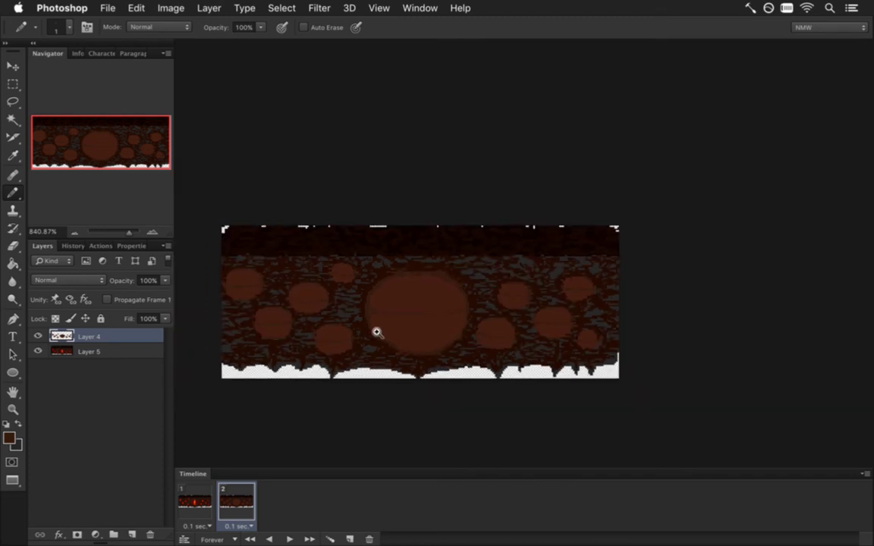
key(super+s)
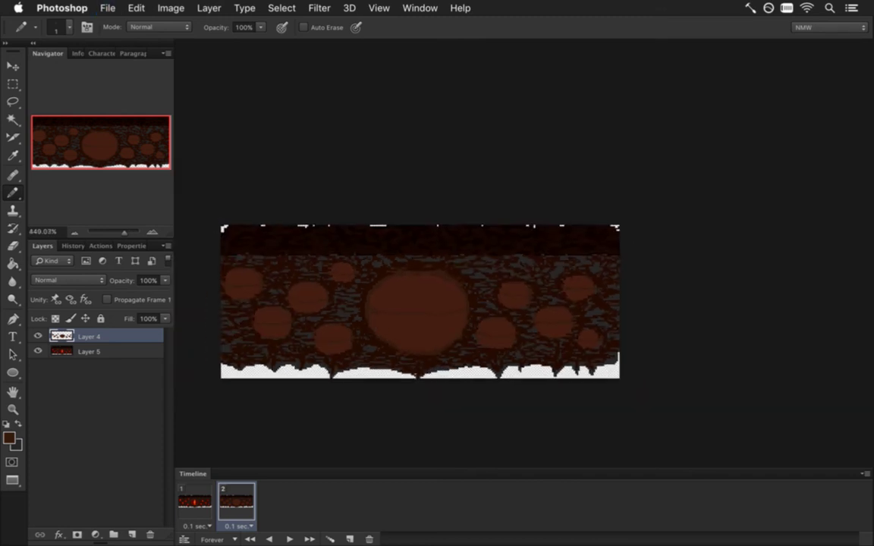
Add fine dark brown wrinkle and shading lines to the large central eyelid, and save the file
scroll(389, 330, up, 5)
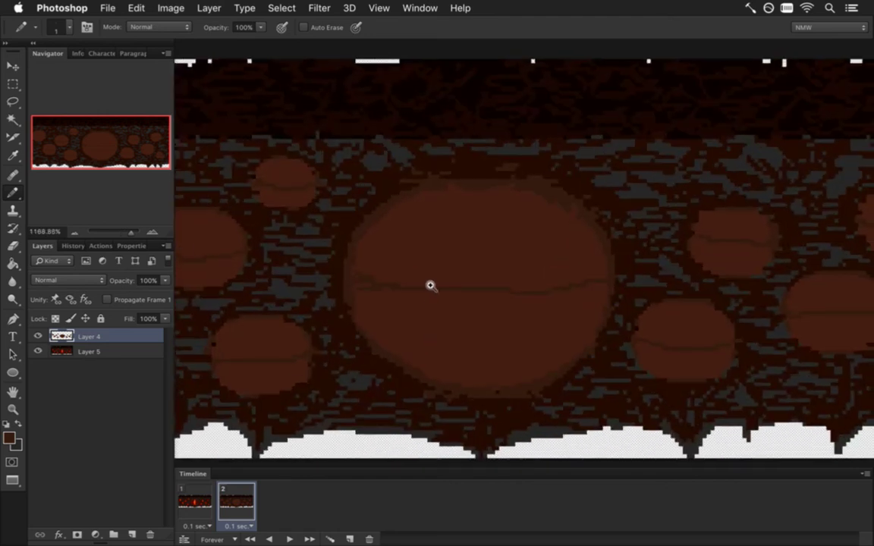
alt+click(324, 209)
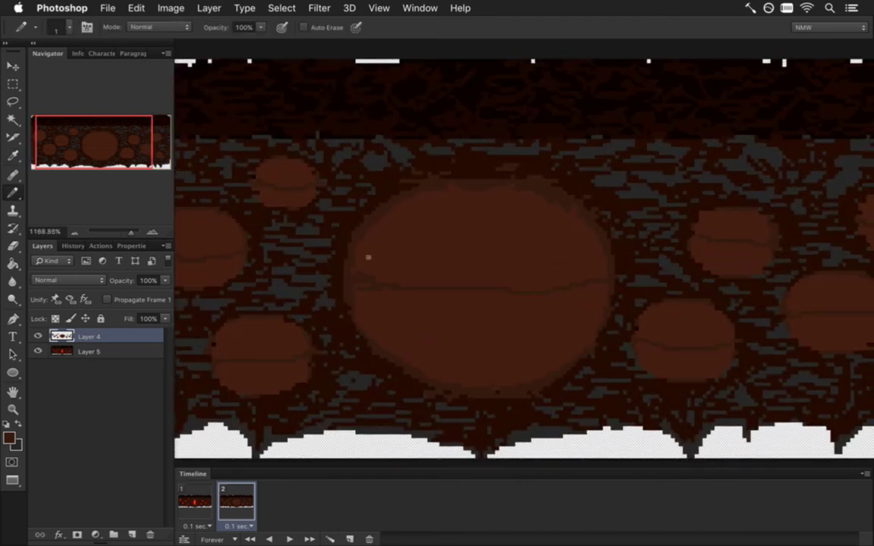
scroll(365, 305, down, 3)
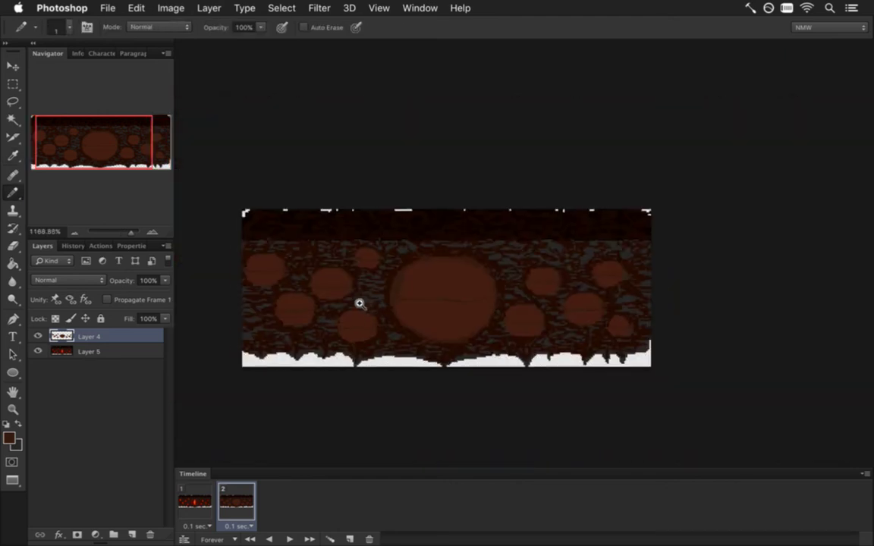
drag(413, 309, 494, 311)
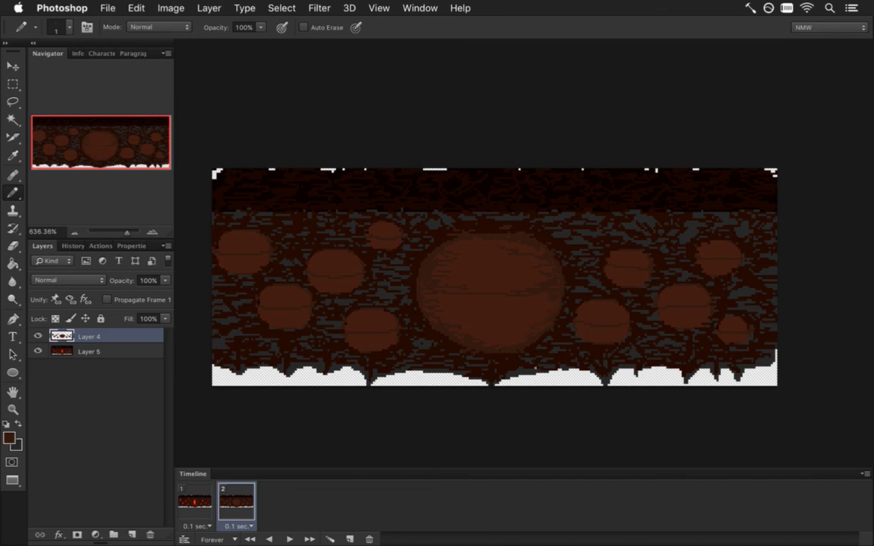
key(super+s)
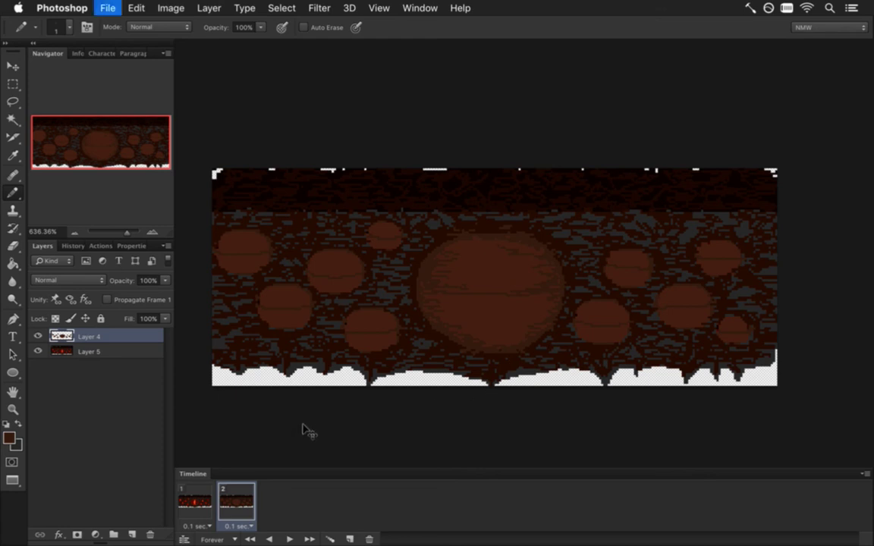
Compare animation frames 1 and 2 to check how the eyes switch between open and closed
click(203, 496)
click(227, 505)
click(206, 503)
click(239, 506)
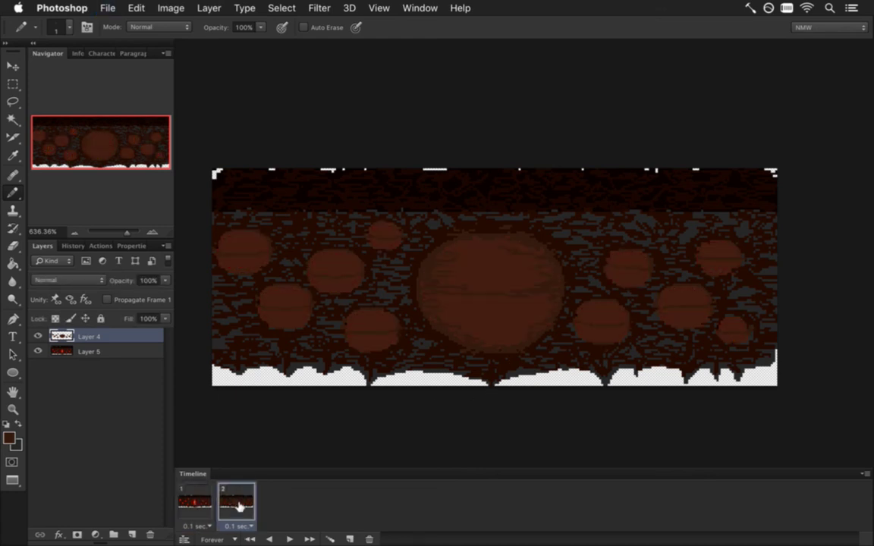
Render the two-frame wall animation as the PNG image sequence FearWallClose.png, replacing the existing files
click(202, 498)
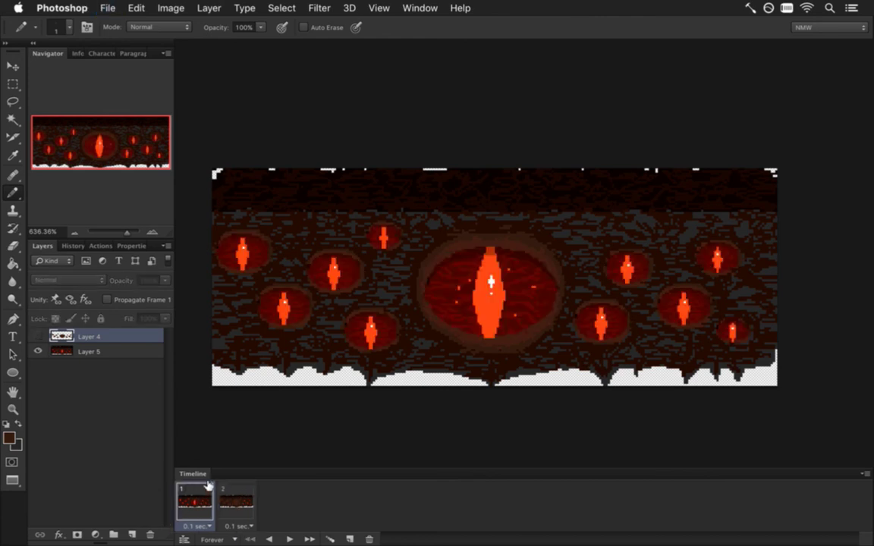
key(alt+shift+super+r)
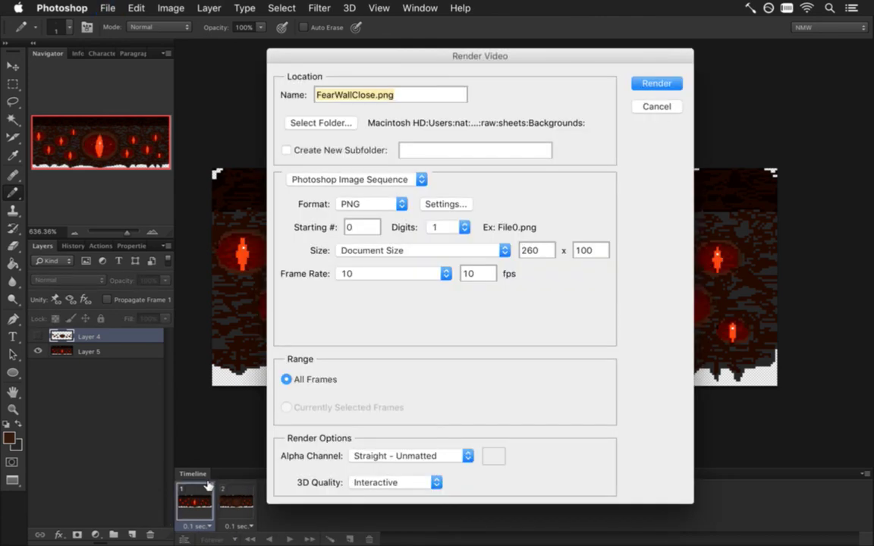
key(Return)
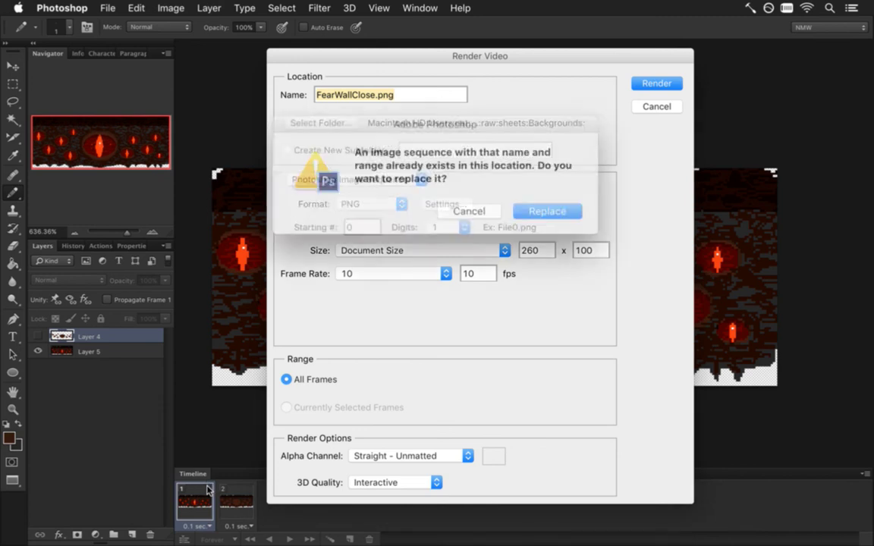
key(Return)
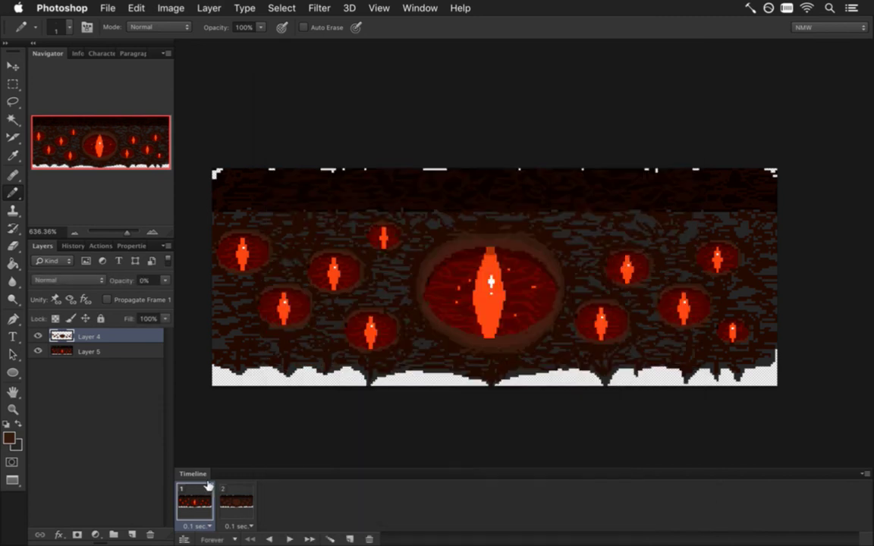
Open the recent file FearWallHurt.psd
click(419, 7)
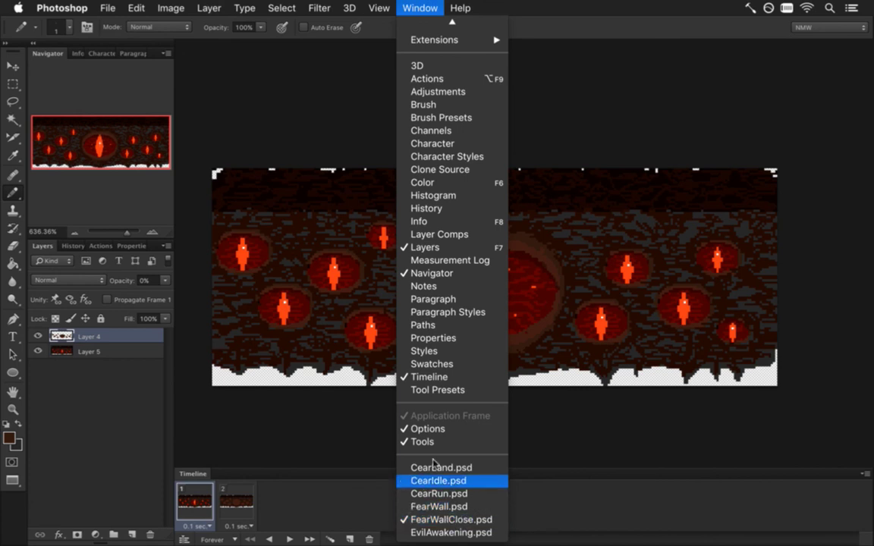
click(264, 89)
click(132, 7)
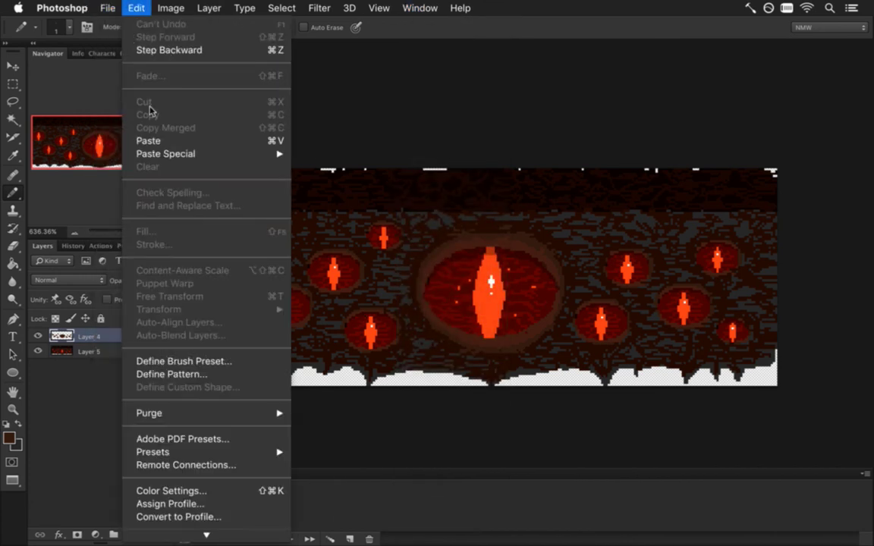
mouse_move(104, 9)
mouse_move(193, 89)
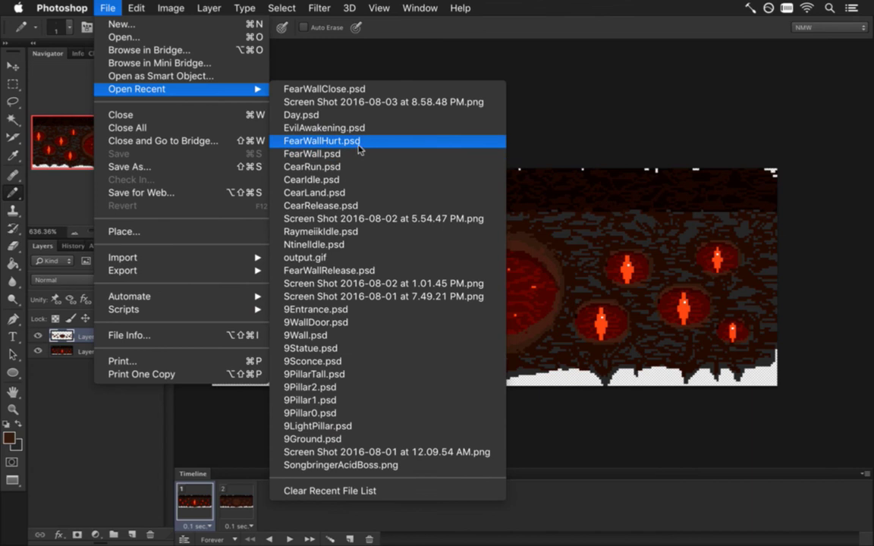
click(358, 142)
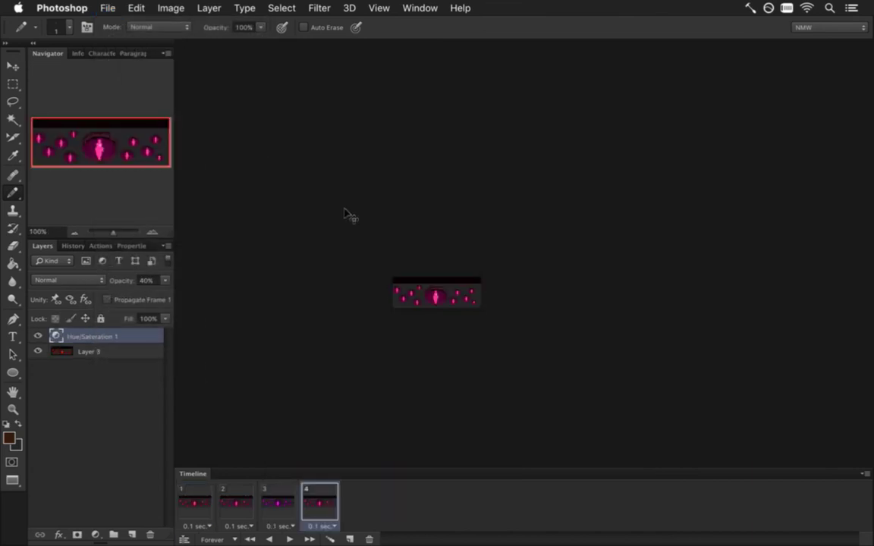
Set the canvas height to 100 pixels, anchored at the top centre so the extra space extends below the artwork
key(alt+super+c)
key(Tab)
text(100)
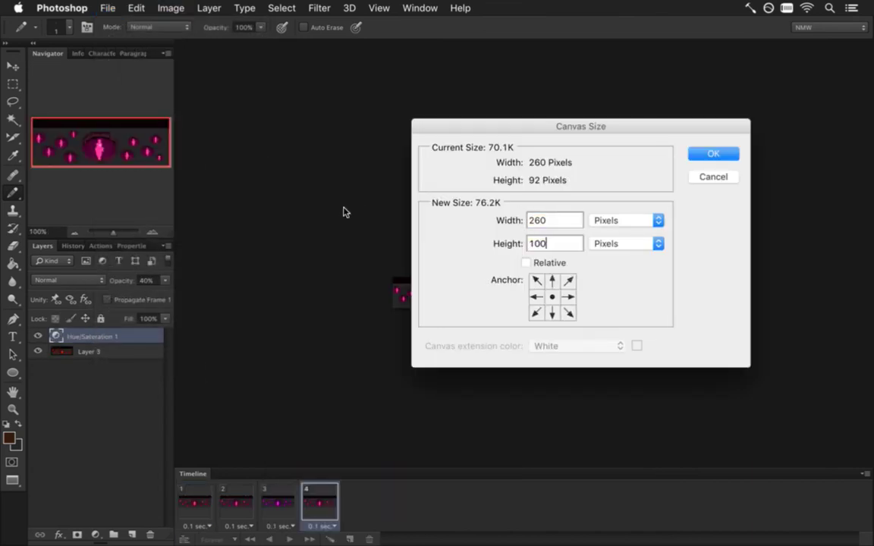
click(553, 280)
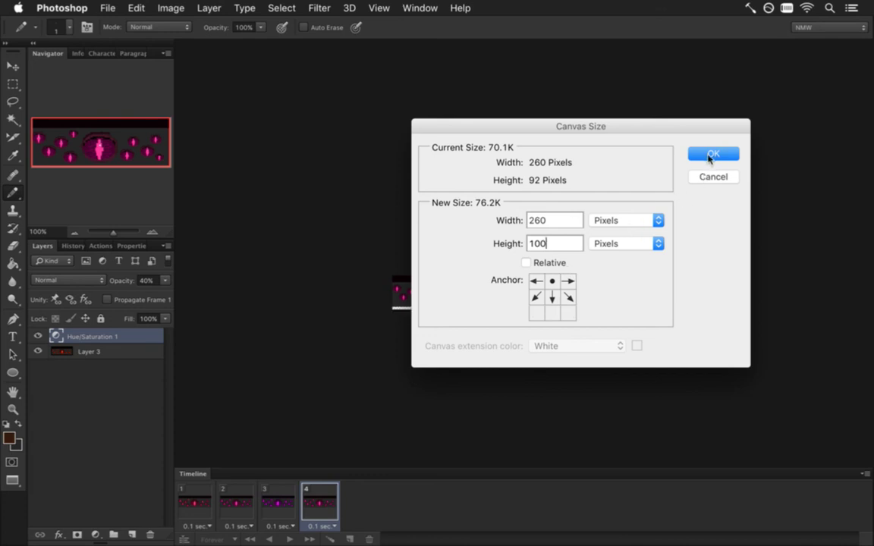
click(715, 155)
drag(431, 298, 510, 314)
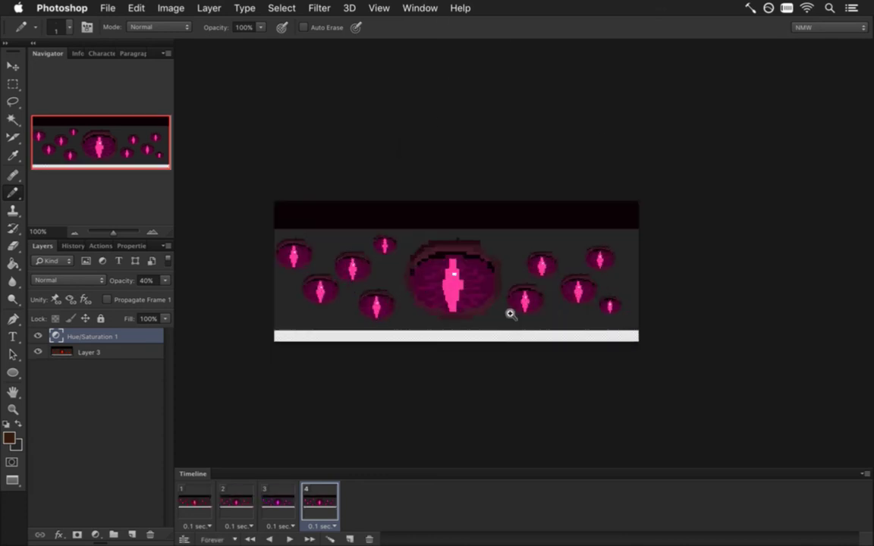
Copy the merged wall artwork from FearWall.psd and paste it above Layer 3 in frame 1 of FearWallHurt.psd
click(420, 7)
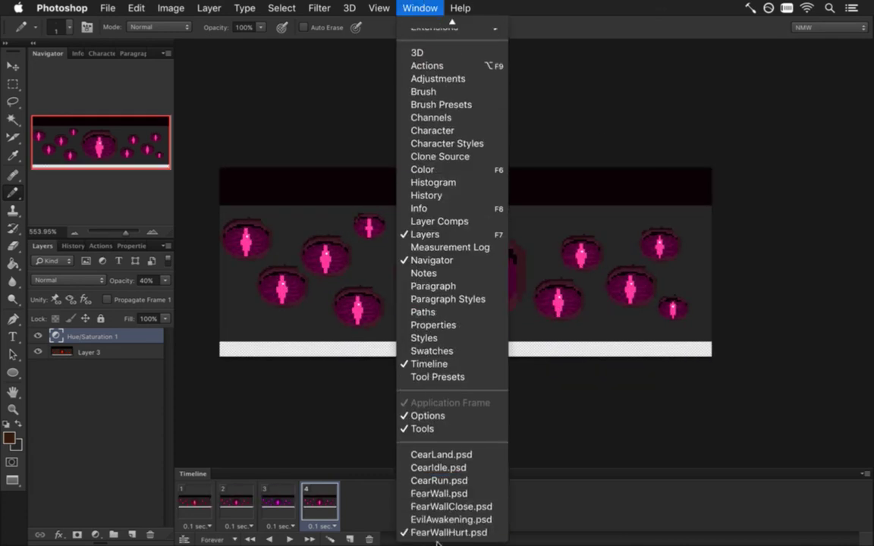
click(438, 493)
key(super+a)
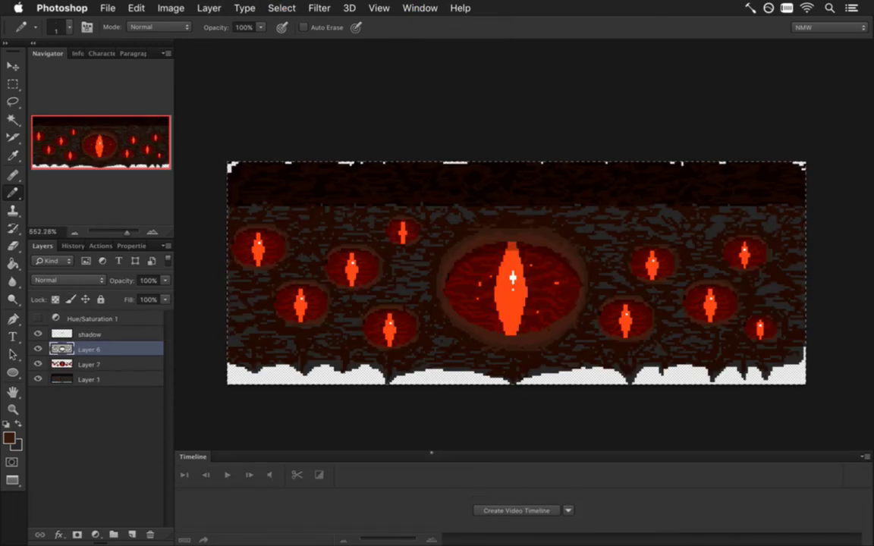
click(419, 8)
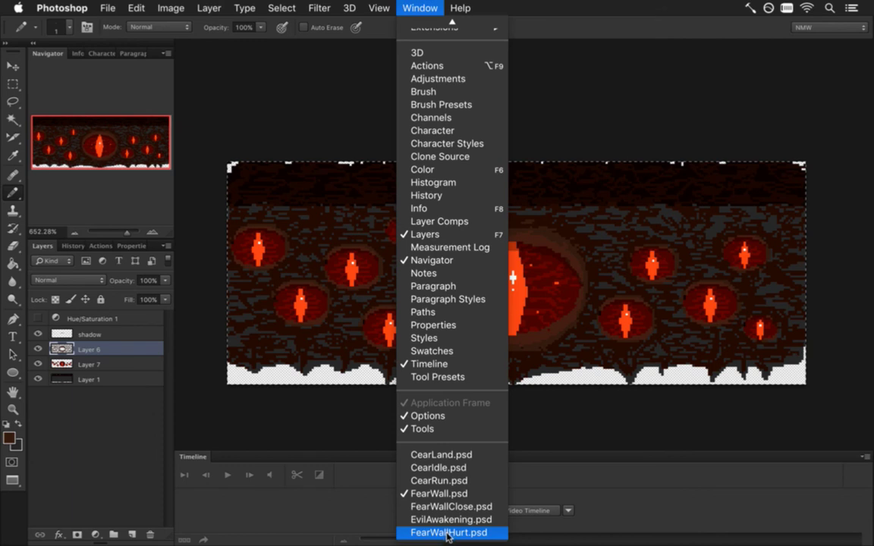
click(448, 533)
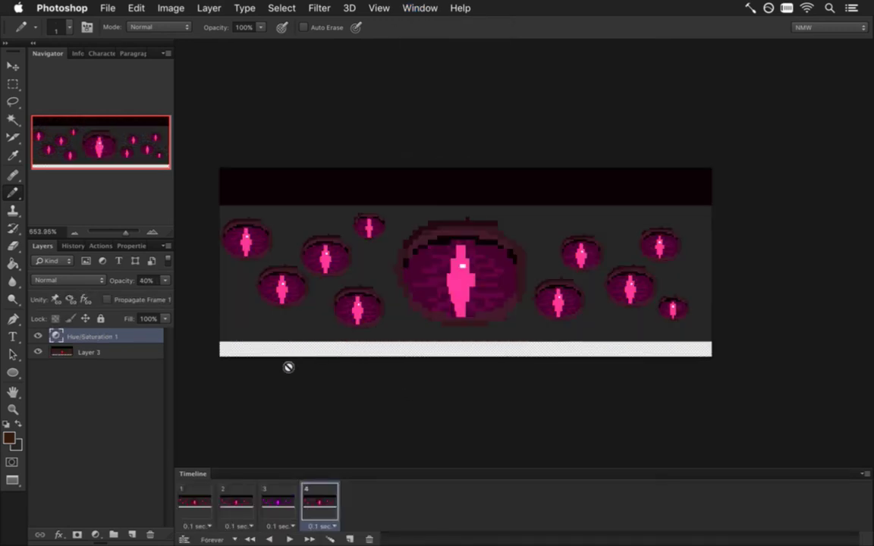
click(199, 505)
click(60, 352)
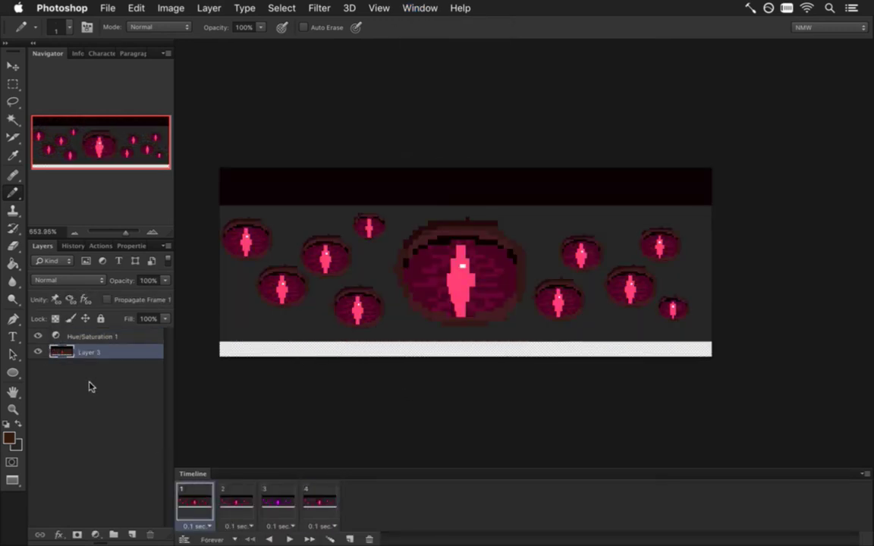
key(ctrl+v)
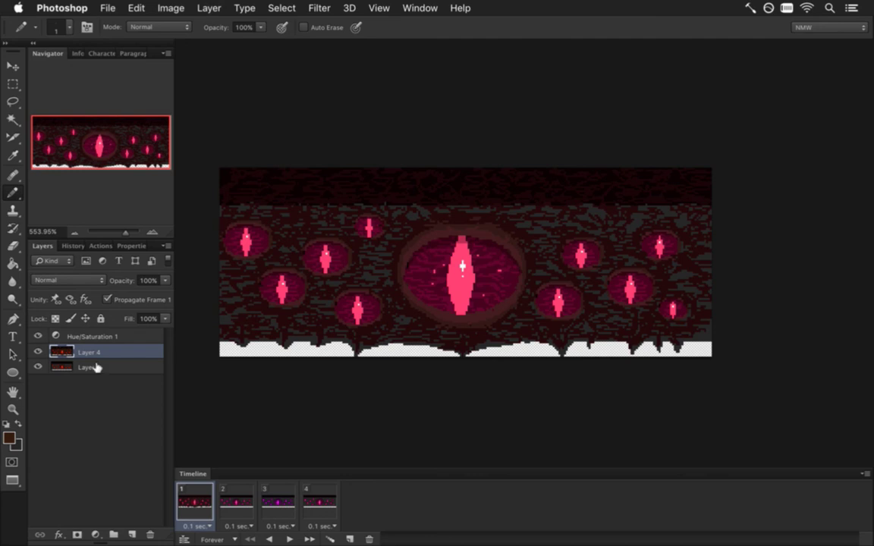
Across all four animation frames, show the pasted wall layer and hide the old Layer 3
click(278, 502)
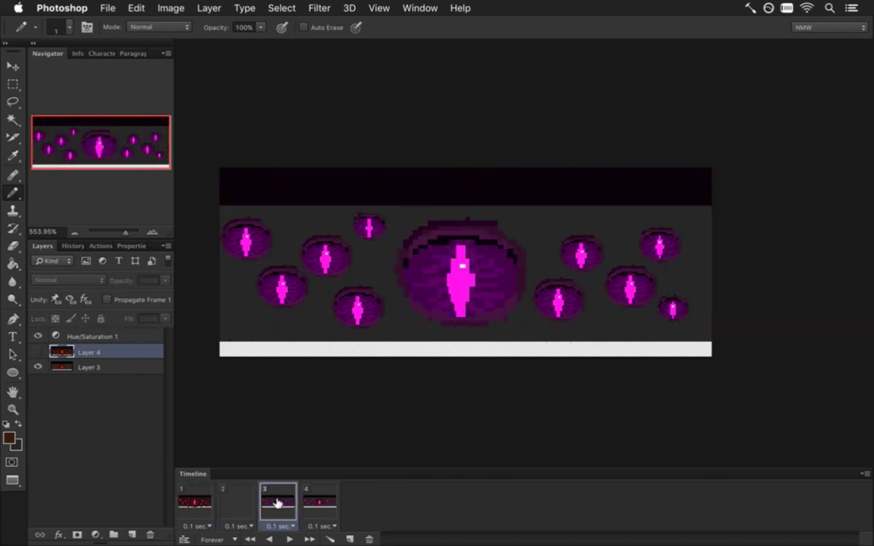
click(199, 501)
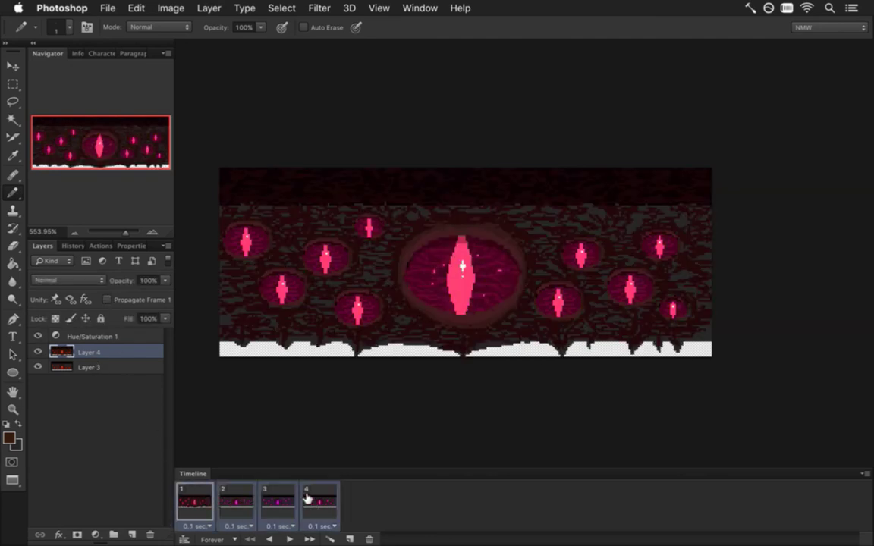
click(38, 352)
click(38, 352)
click(51, 367)
click(38, 367)
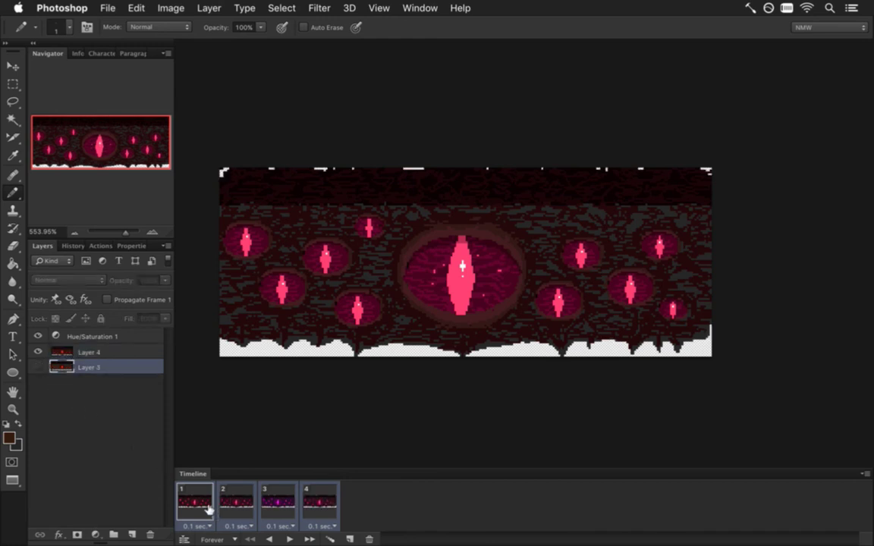
Check the new artwork in each frame and delete the old Layer 3
click(237, 502)
click(277, 502)
click(319, 502)
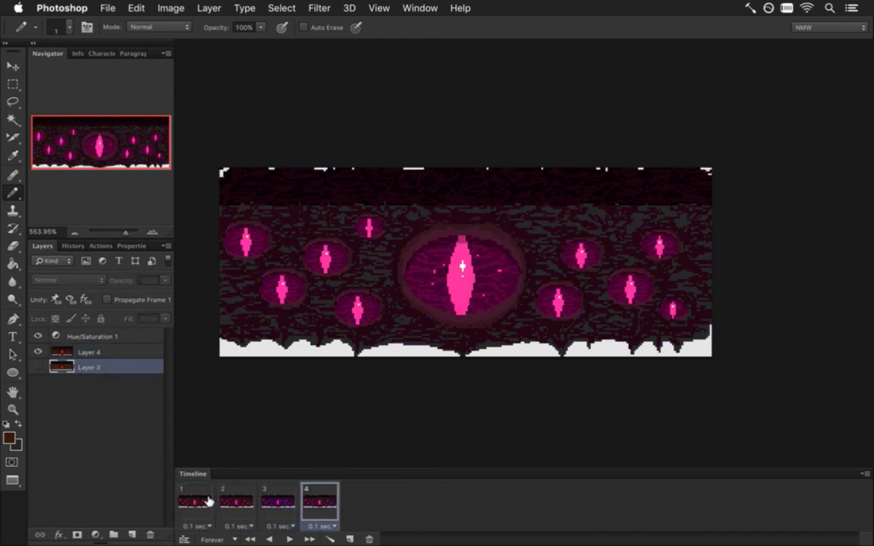
click(209, 500)
drag(99, 370, 150, 534)
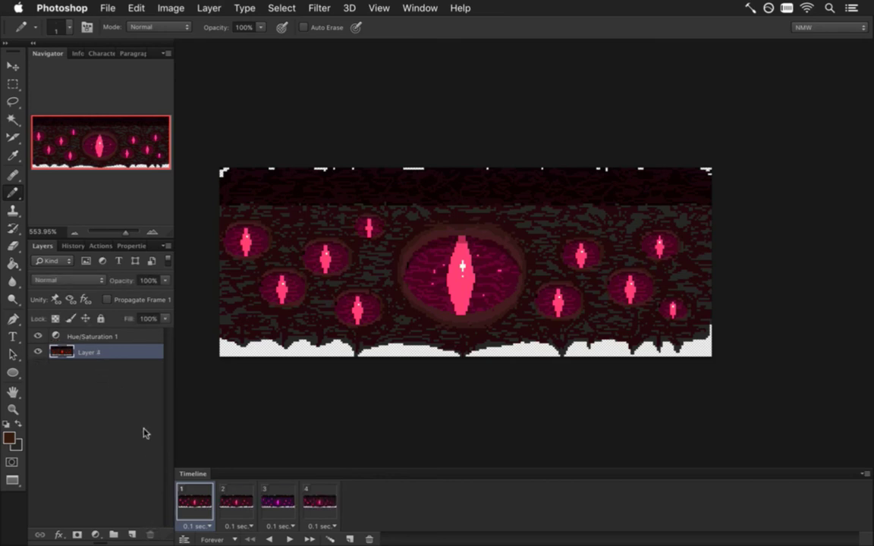
Review all four hurt frames and render them as the PNG image sequence FearWallHurt.png, replacing the existing files
click(228, 505)
click(271, 509)
click(312, 508)
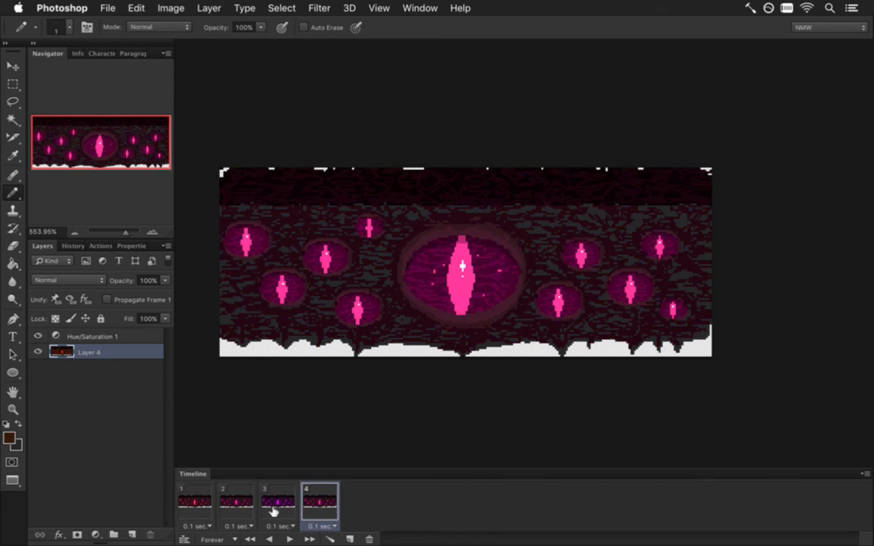
click(199, 501)
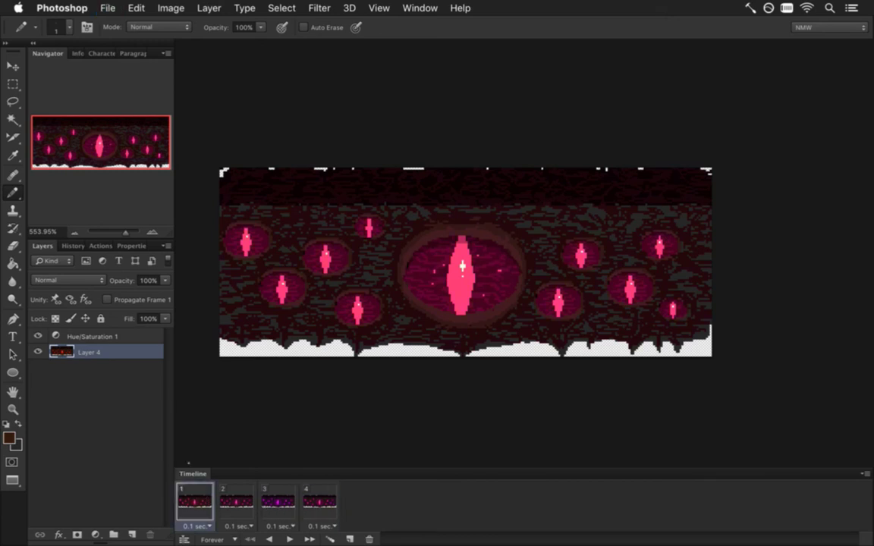
key(alt+shift+super+r)
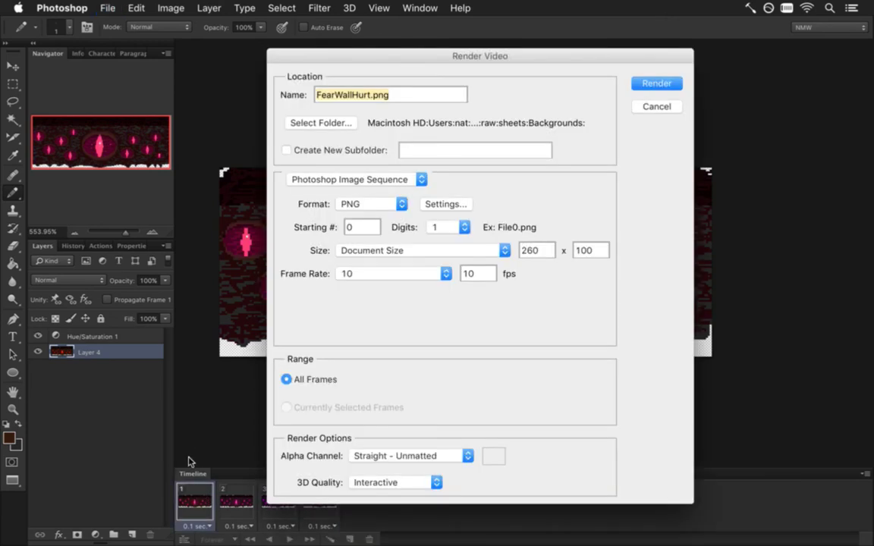
key(Return)
key(Return)
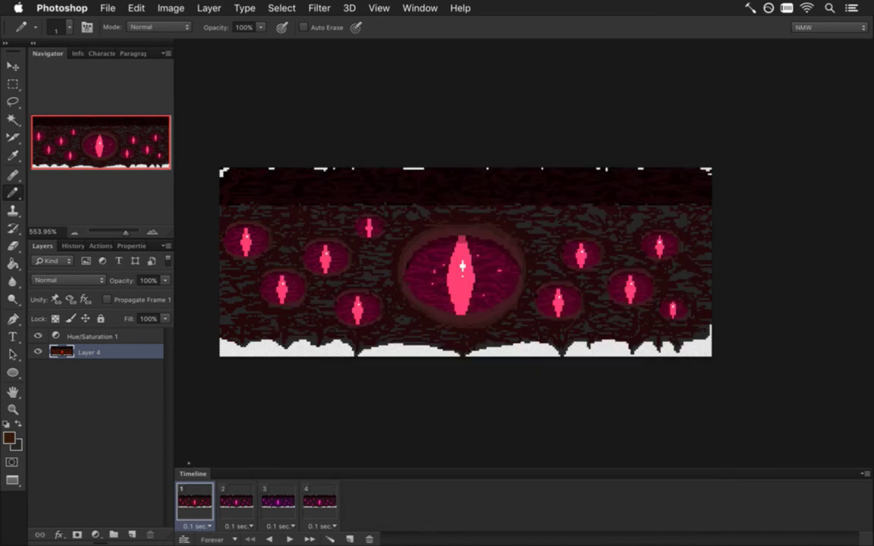
Switch to the game project and run the game to test the updated wall sprites
key(super+Tab)
key(super+r)
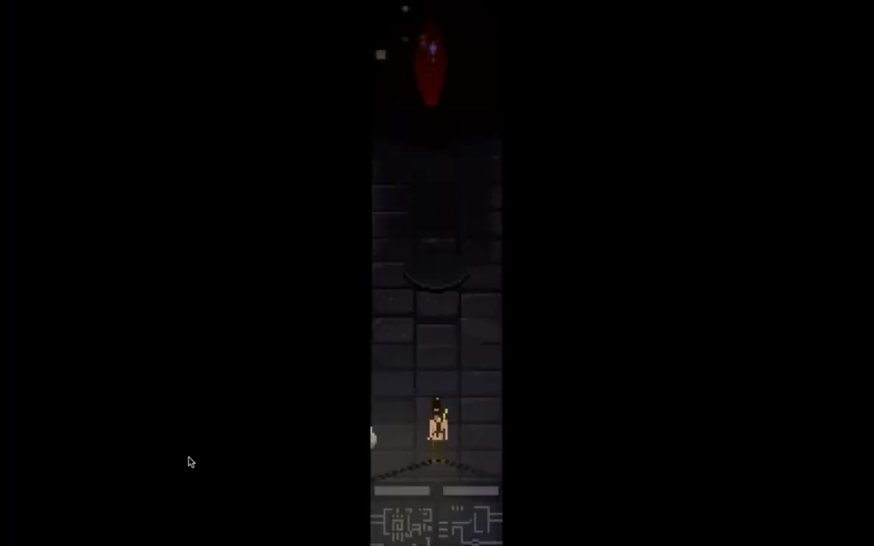
key(space)
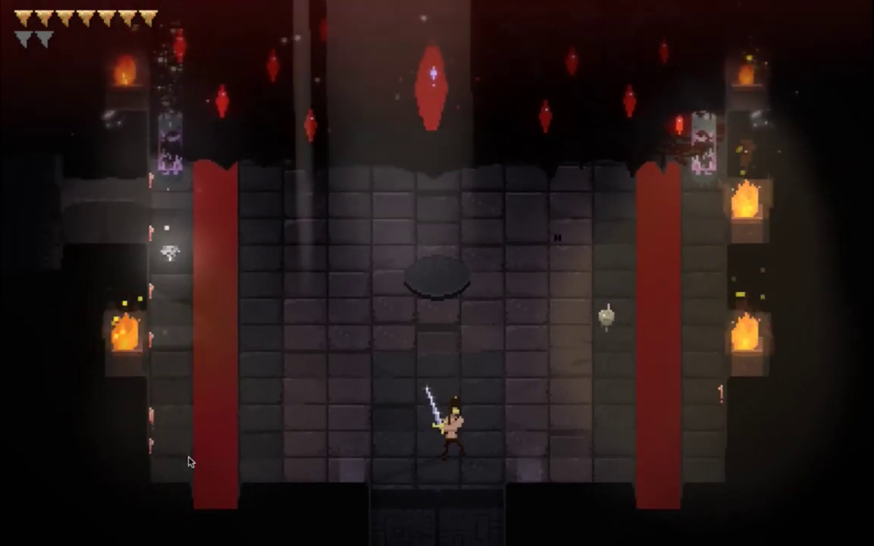
key(space)
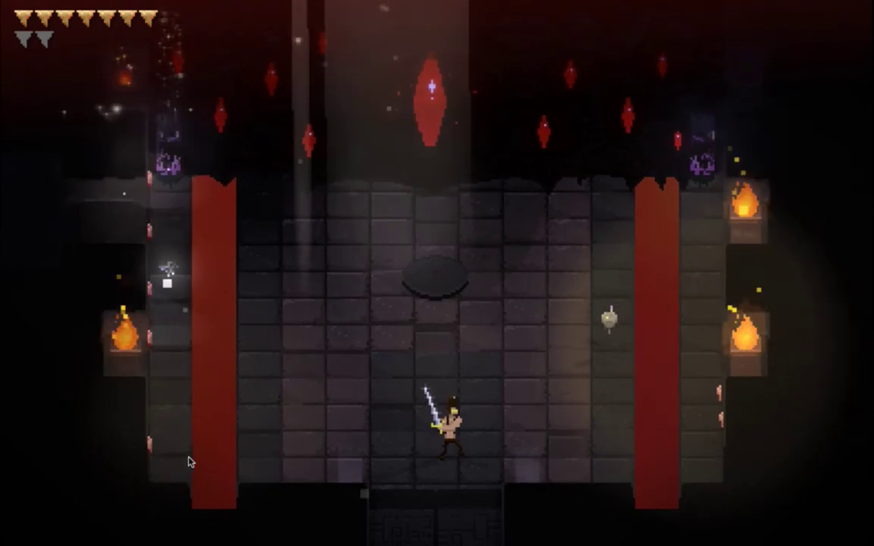
key(Up)
key(space)
key(Right)
key(w)
key(a)
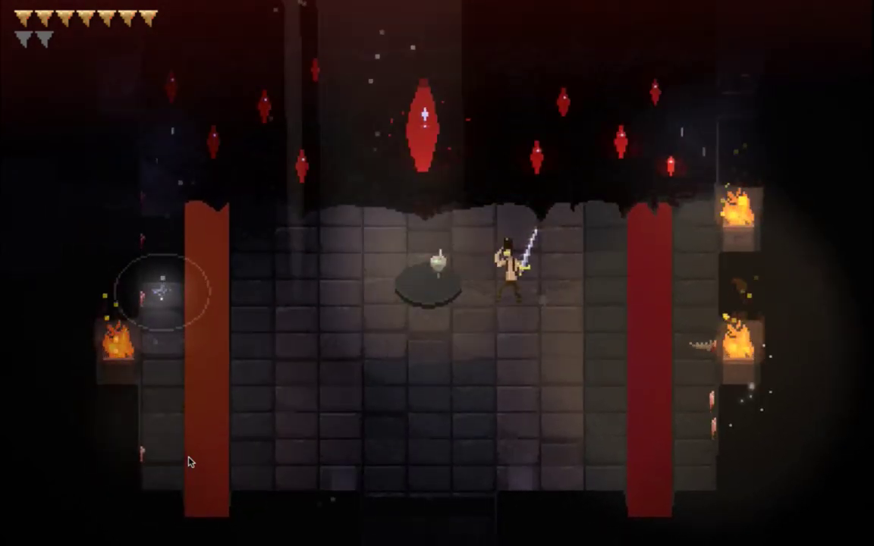
key(w)
key(a)
key(space)
key(space)
key(space)
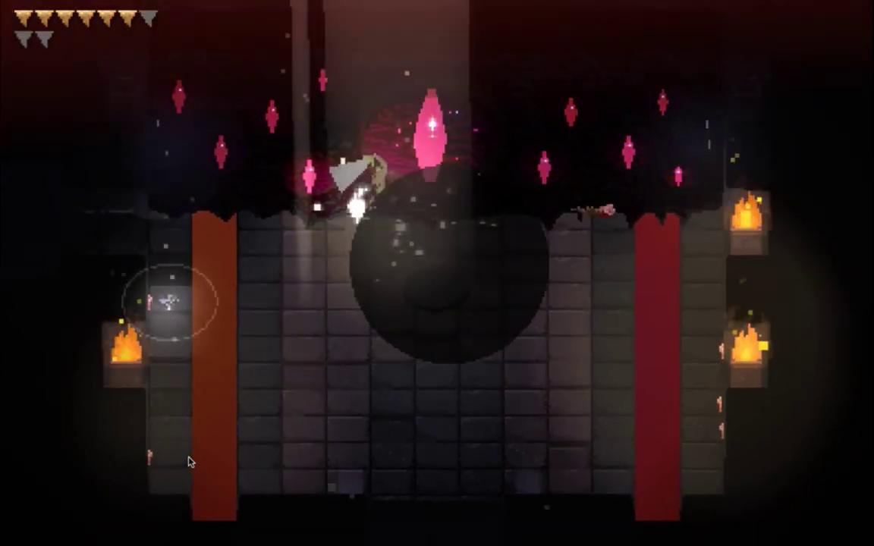
key(a)
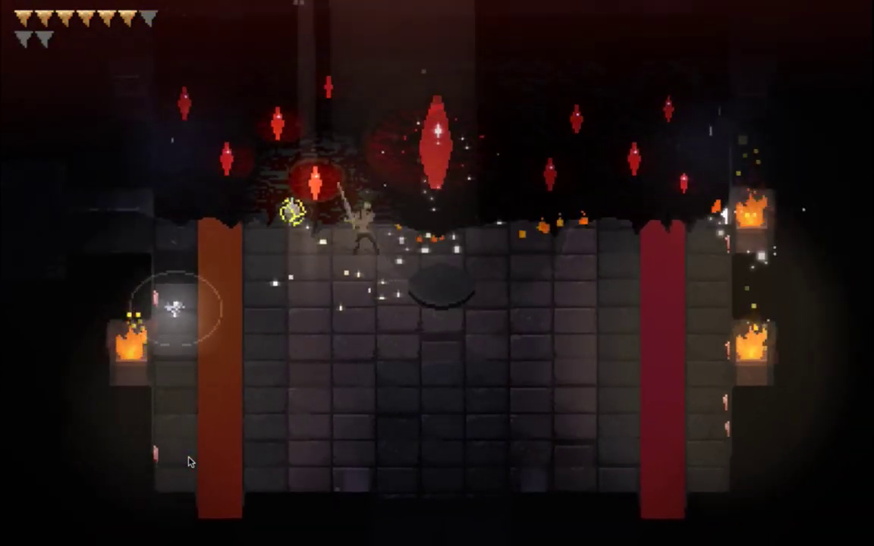
key(space)
key(d)
key(d)
key(space)
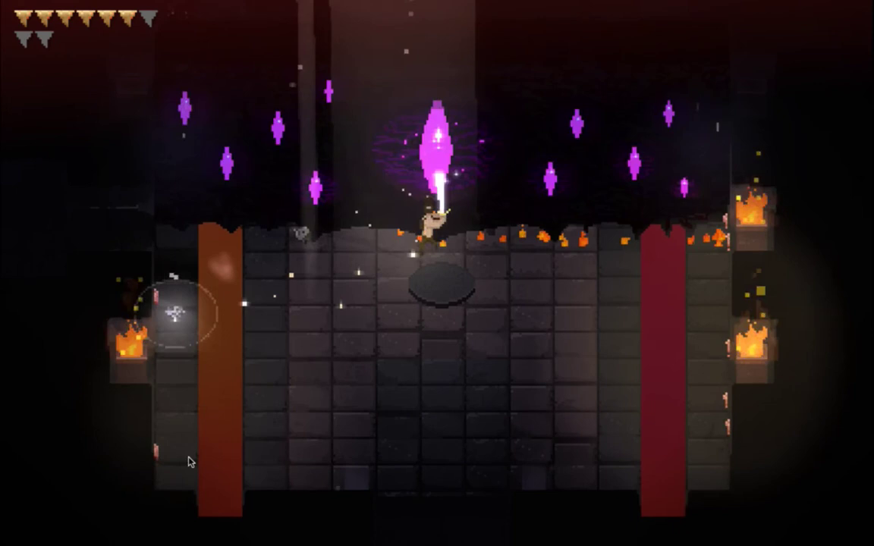
key(space)
key(a)
key(d)
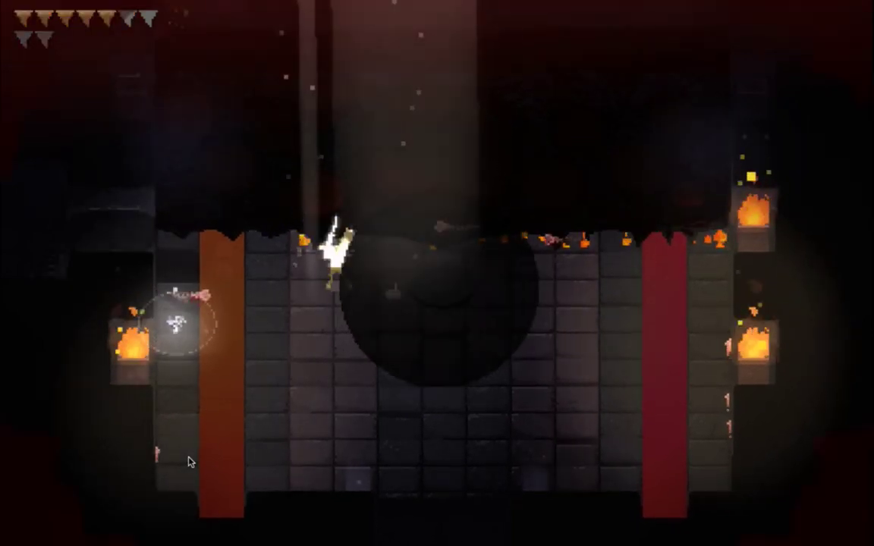
key(a)
key(d)
key(a)
key(space)
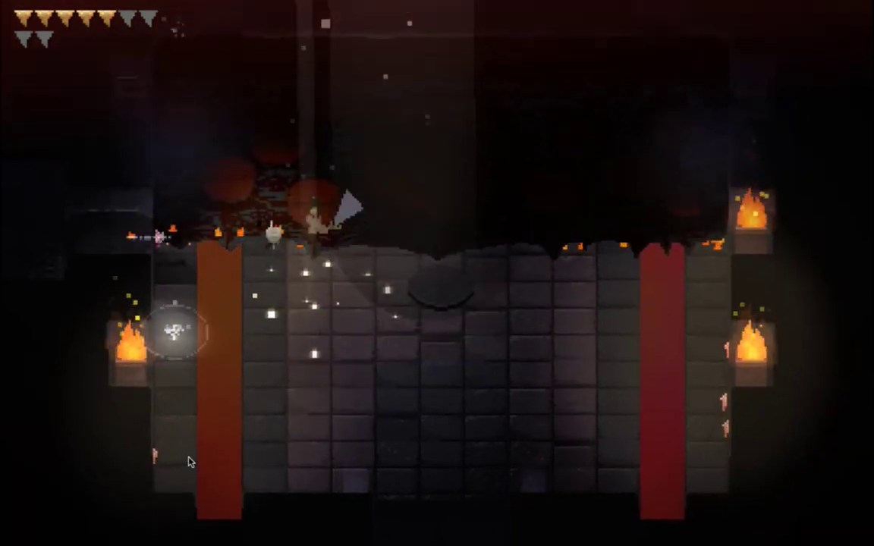
Fight the eye wall boss in the running game to check the updated idle, closing and hurt sprites
key(d)
key(w)
key(space)
key(space)
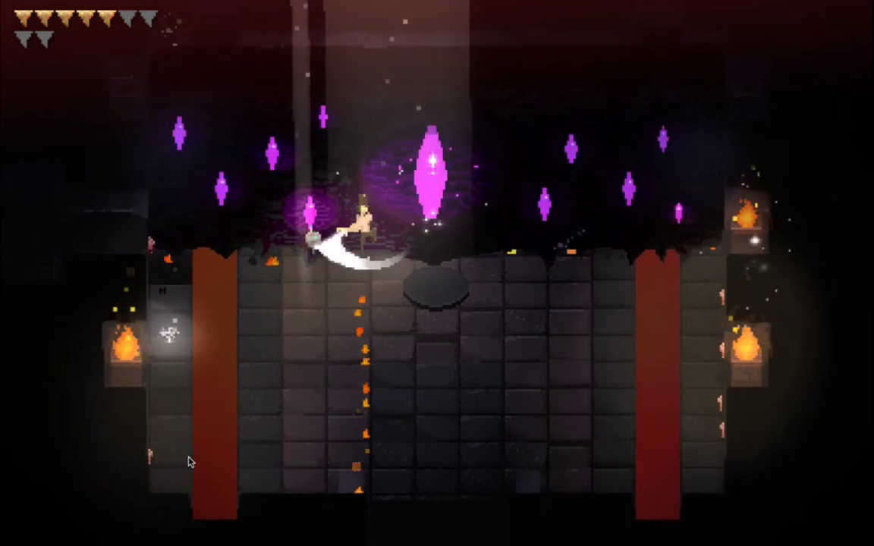
key(d)
key(space)
key(space)
key(j)
key(j)
key(j)
key(j)
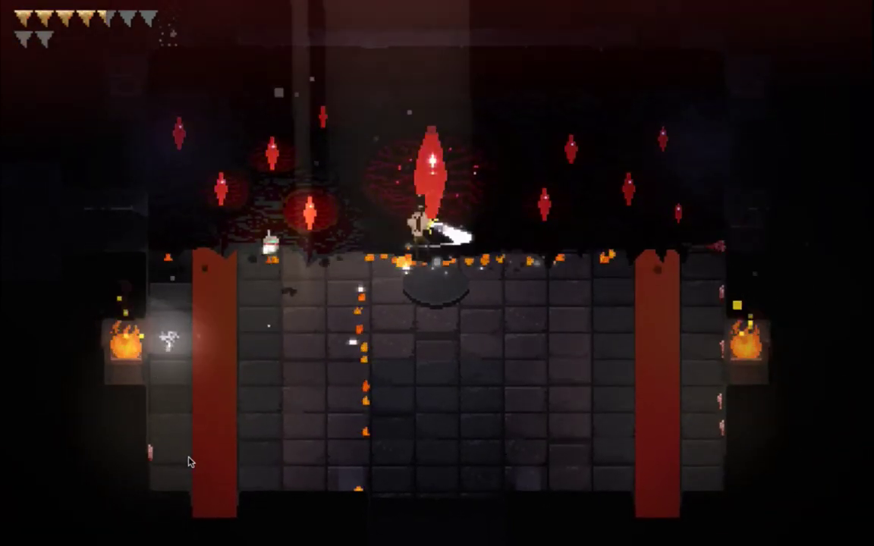
key(j)
key(d)
key(j)
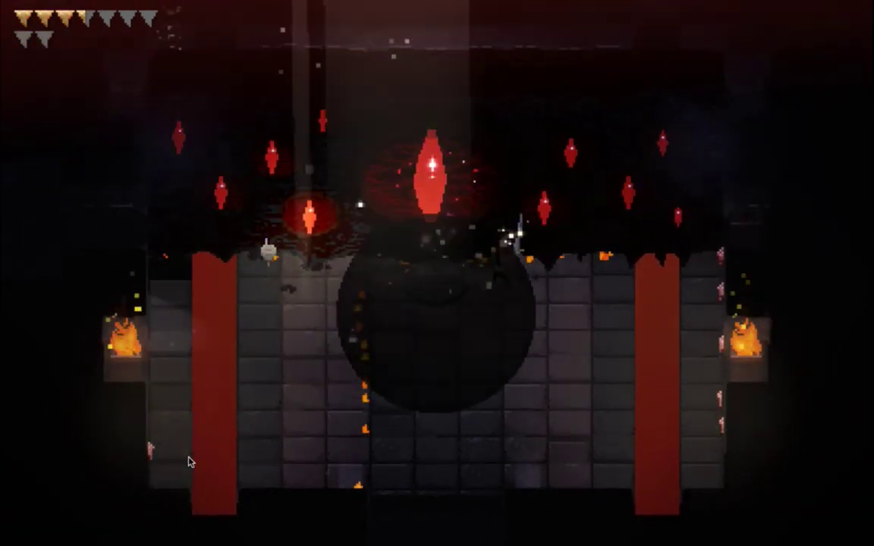
key(j)
key(j)
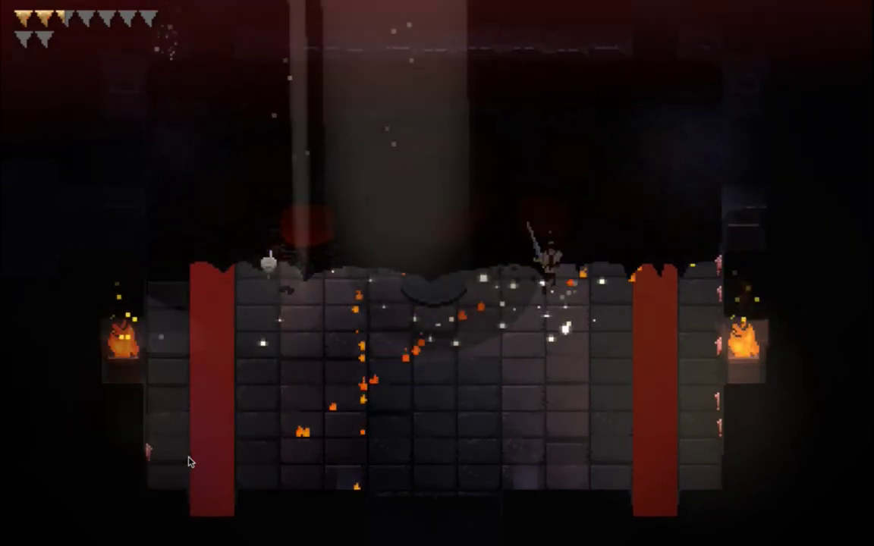
key(s)
key(a)
key(a)
key(j)
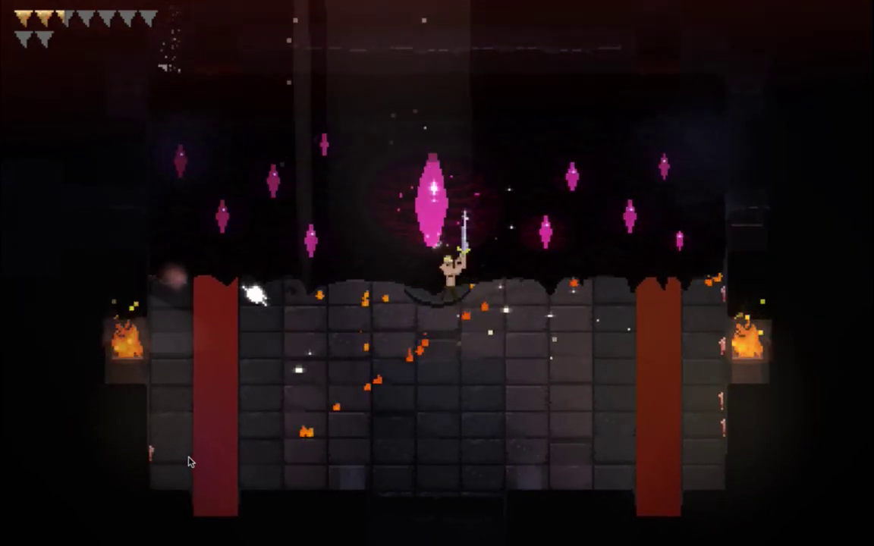
Quit the game, switch to Terminal and list the Songbringer repository's modified files with git status
key(super+q)
key(super+Tab)
key(super+Tab)
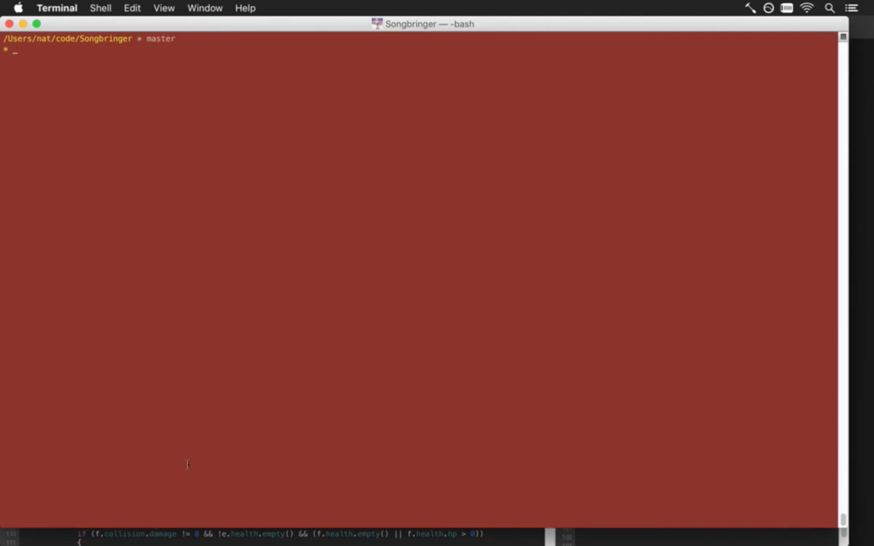
text(git status)
key(Return)
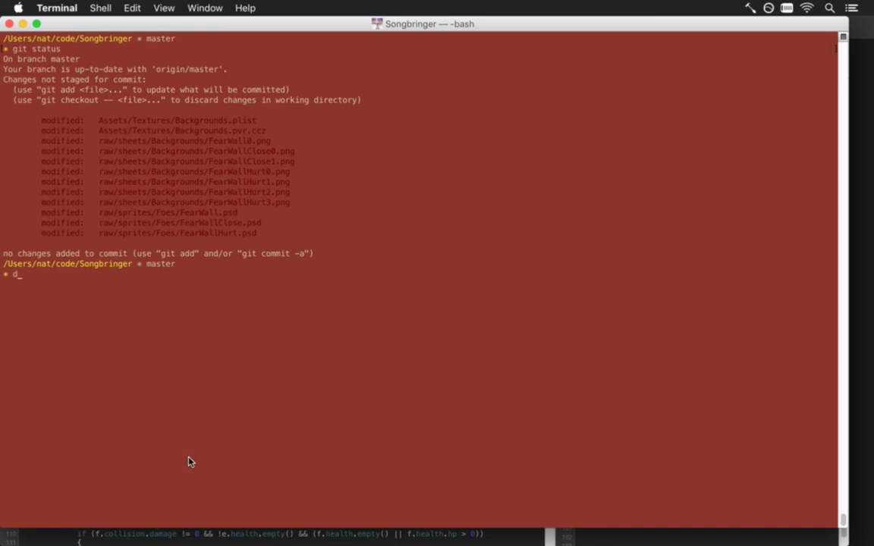
Review the repository's full diff through to its last entry and close it
text(d)
key(Return)
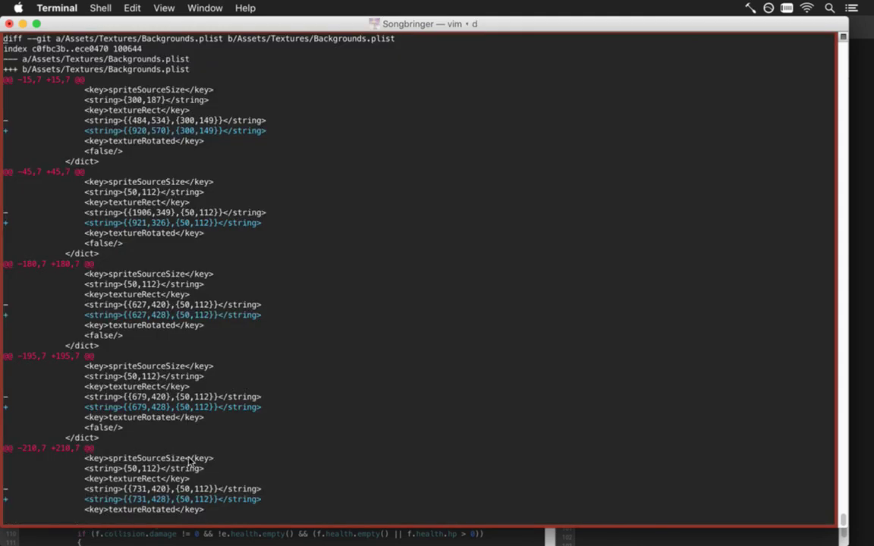
key(shift+g)
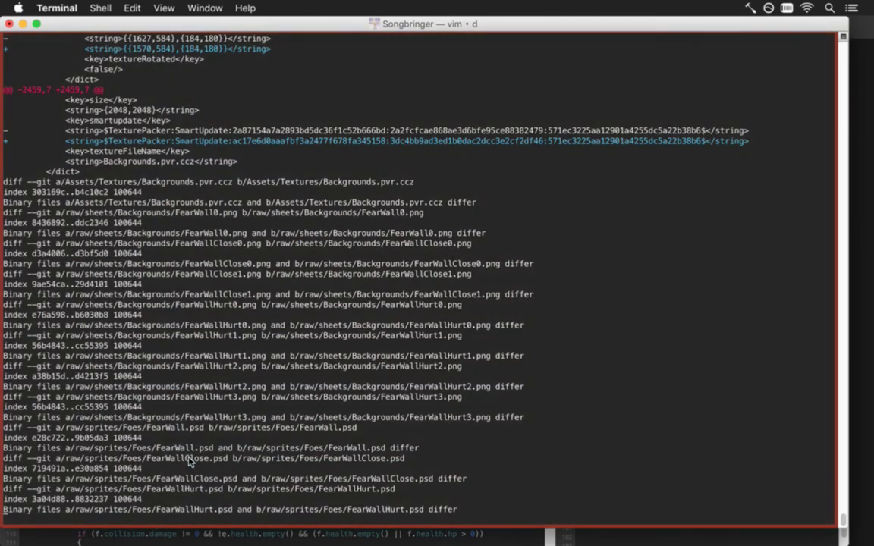
text(q)
key(Return)
Commit all modified wall artwork and texture files with git commit -a and push the commit with git push
text(git commit -a)
key(Return)
key(i)
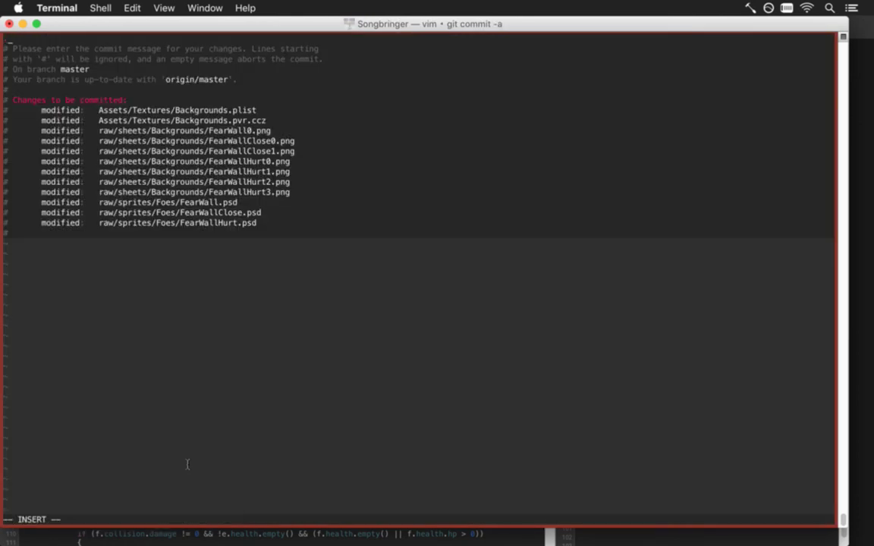
key(Escape)
key(Escape)
key(Escape)
key(Return)
text(git push)
key(Return)
Switch to Photoshop and bring up the FearWall.psd document
key(super+Tab)
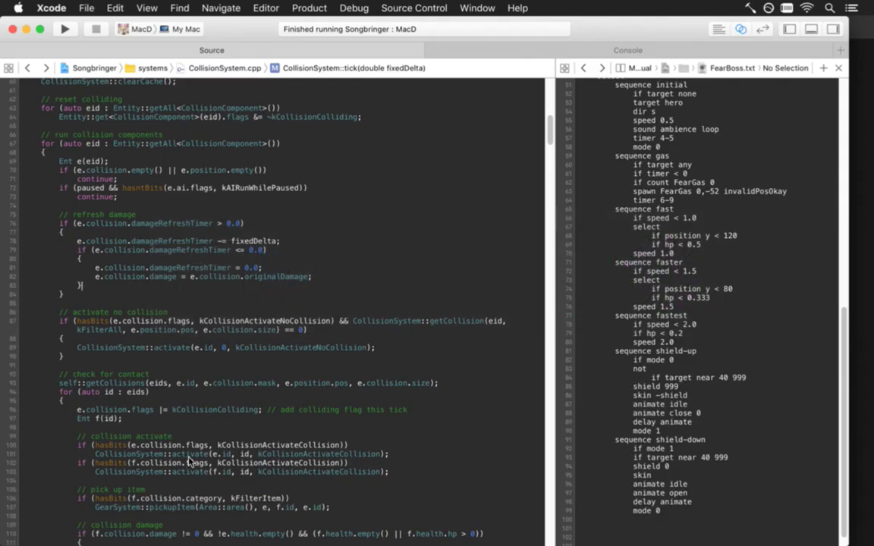
key(super+Tab)
key(super+Tab)
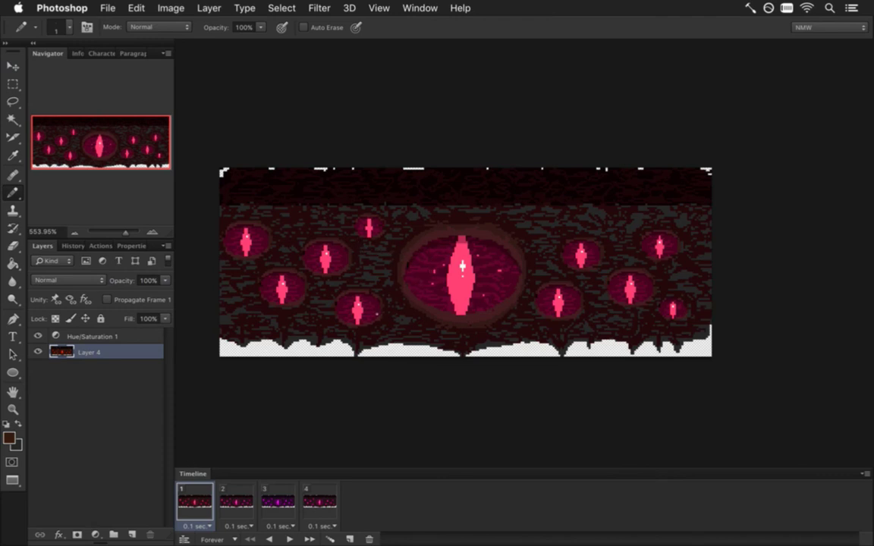
click(420, 8)
scroll(447, 516, down, 3)
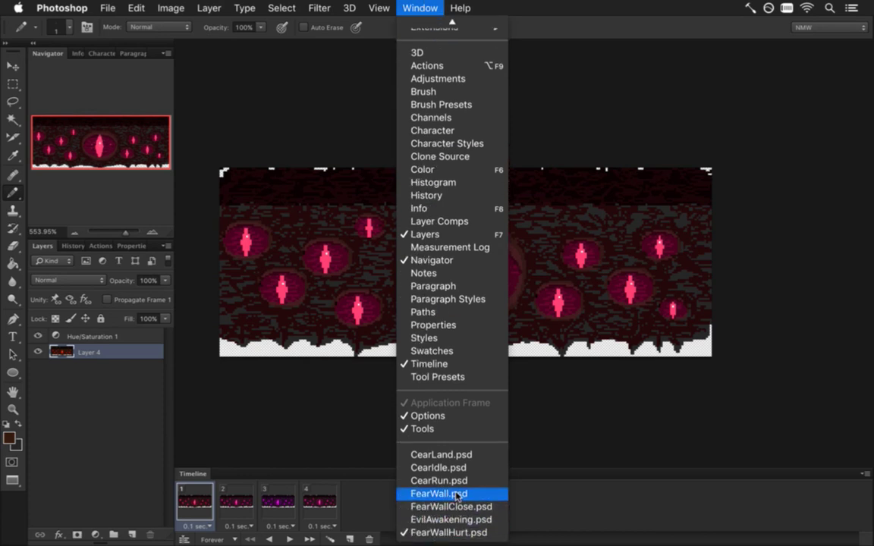
click(456, 494)
key(m)
click(472, 141)
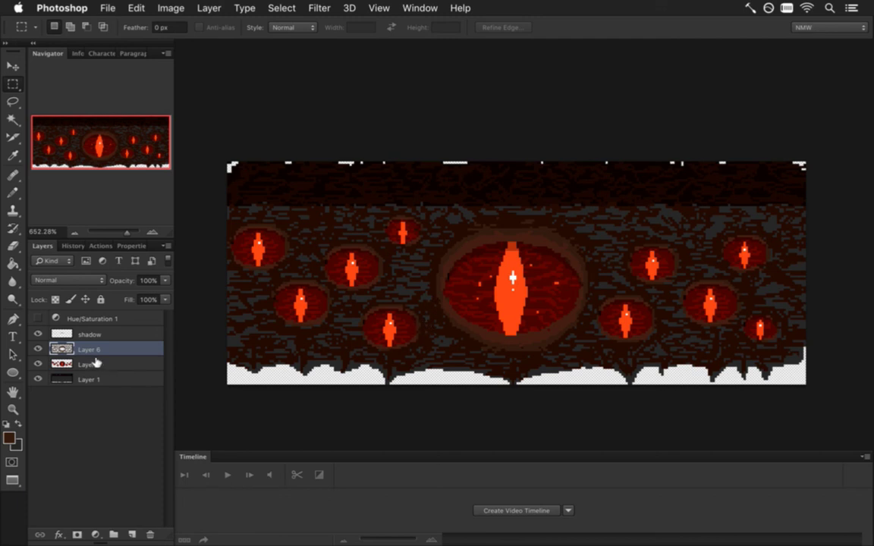
Save FearWall.psd as a separate Photoshop document under a new name in the Foes folder
click(99, 7)
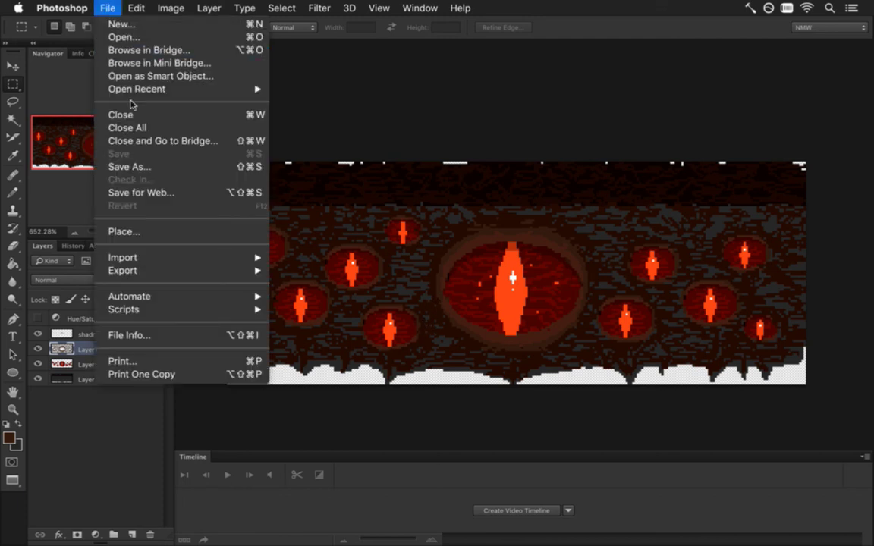
click(151, 172)
key(Right)
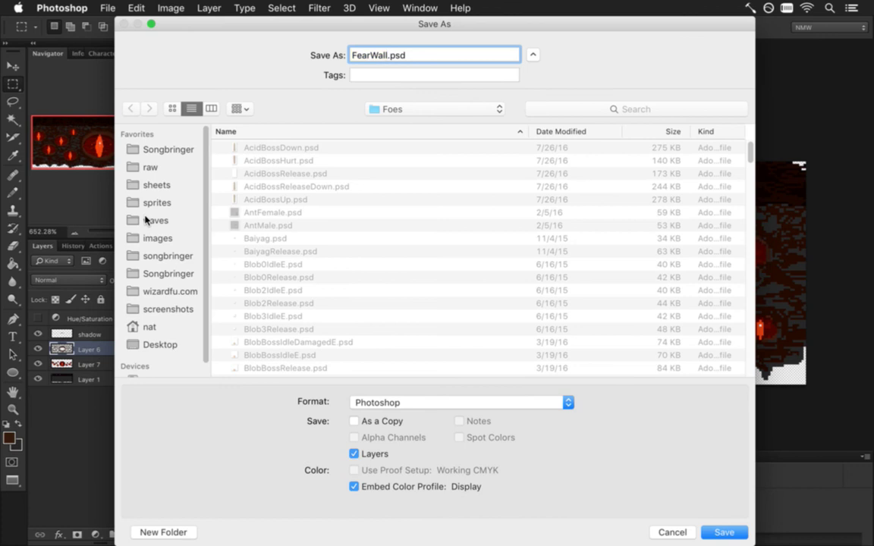
text(L)
key(Return)
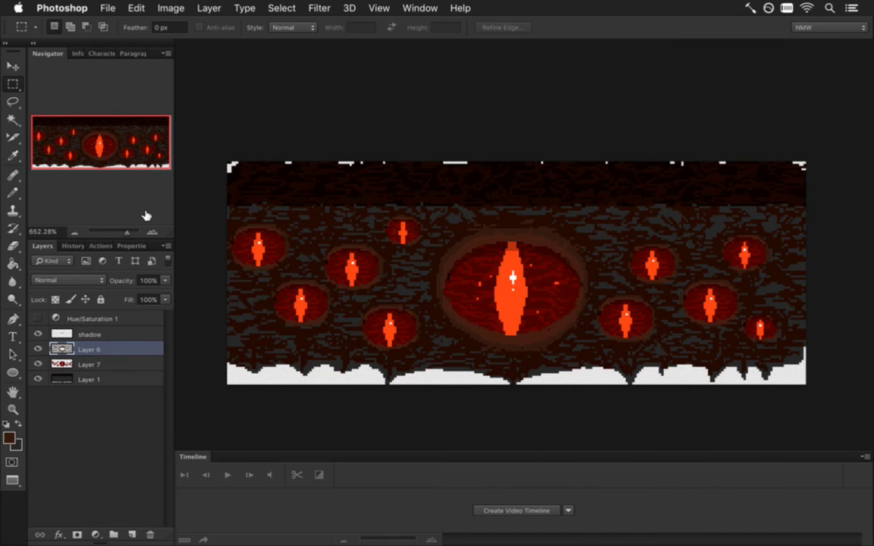
Make Layer 7 active and hide Layer 6 and the shadow layer, leaving the eyes exposed
click(68, 364)
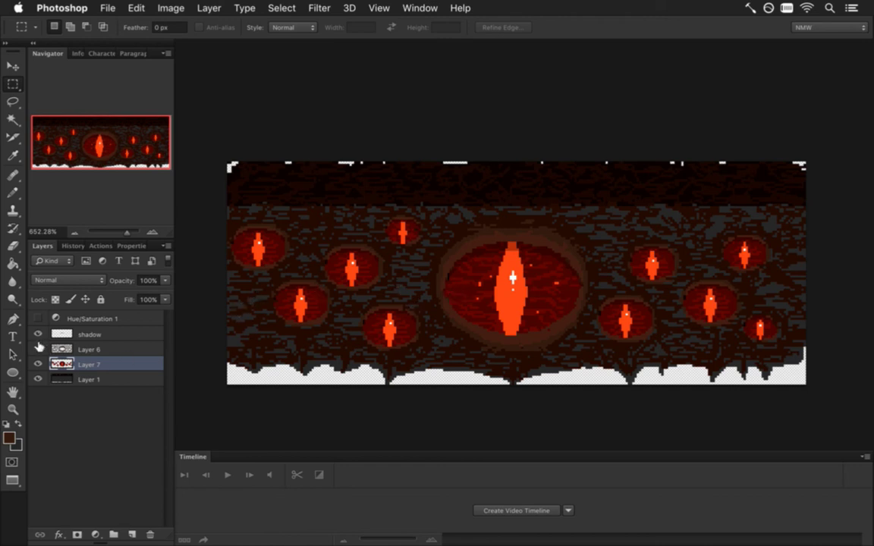
click(38, 349)
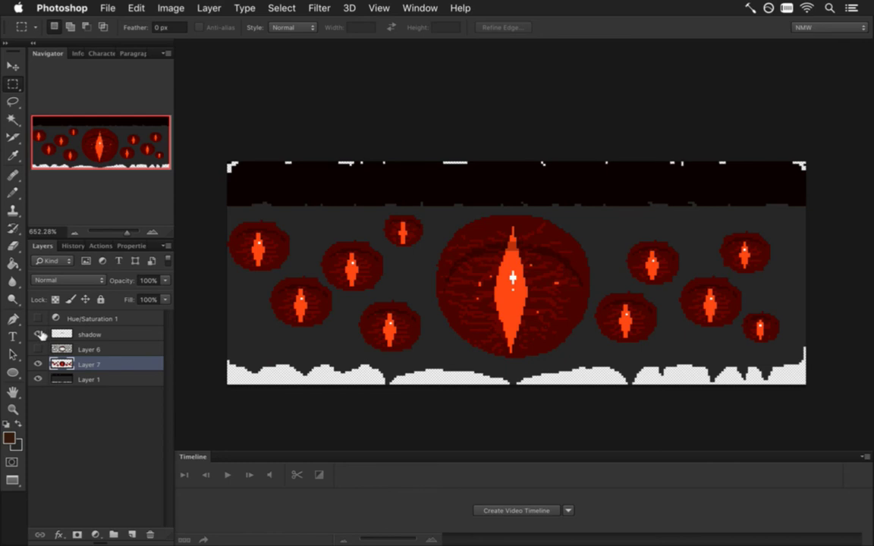
click(39, 334)
Select all orange pupil pixels and lighter red vein pixels on Layer 7 with the non-contiguous Magic Wand
click(13, 119)
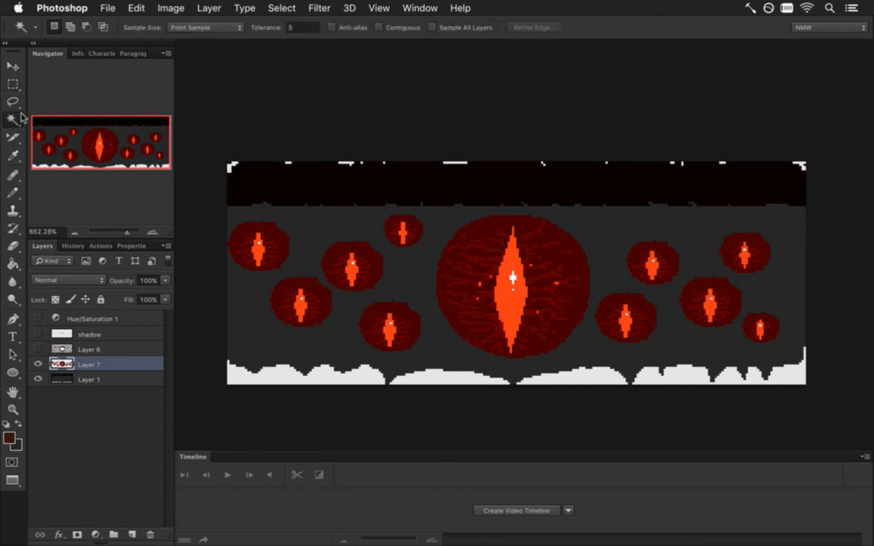
click(510, 265)
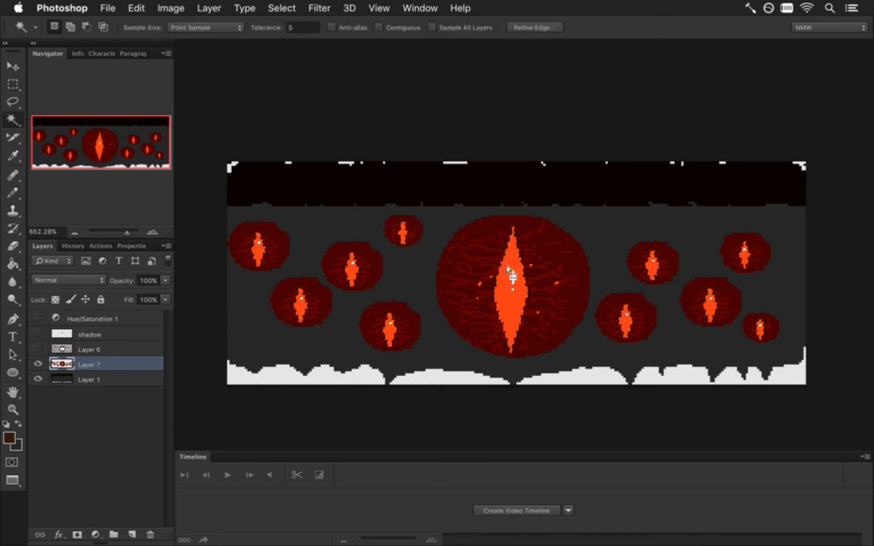
drag(482, 307, 525, 311)
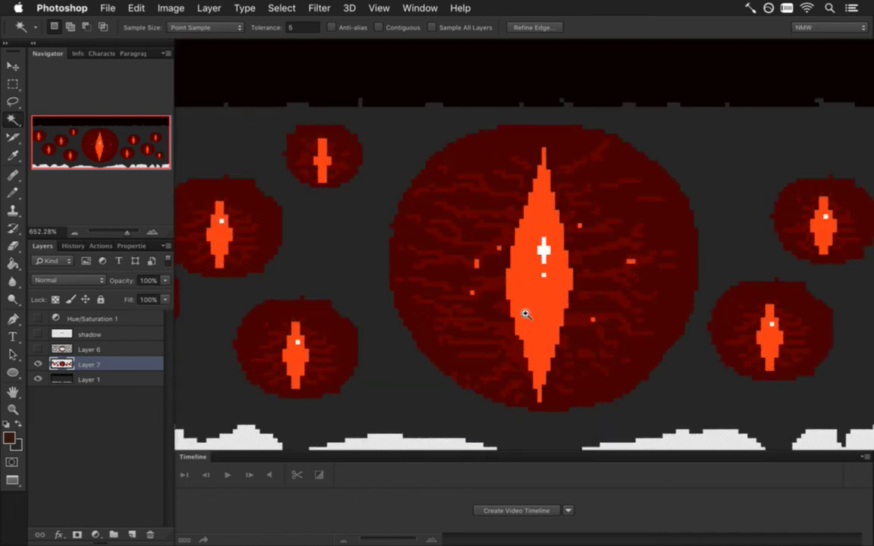
shift+click(503, 267)
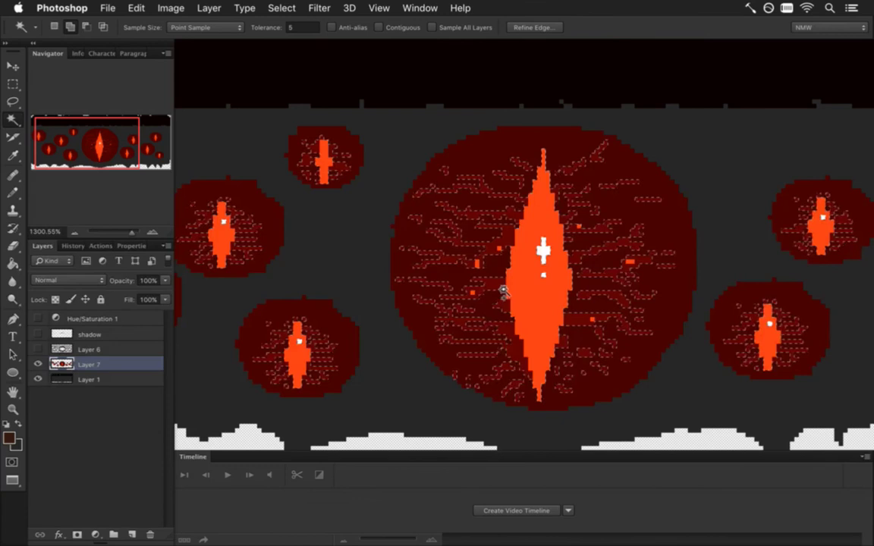
drag(389, 302, 362, 298)
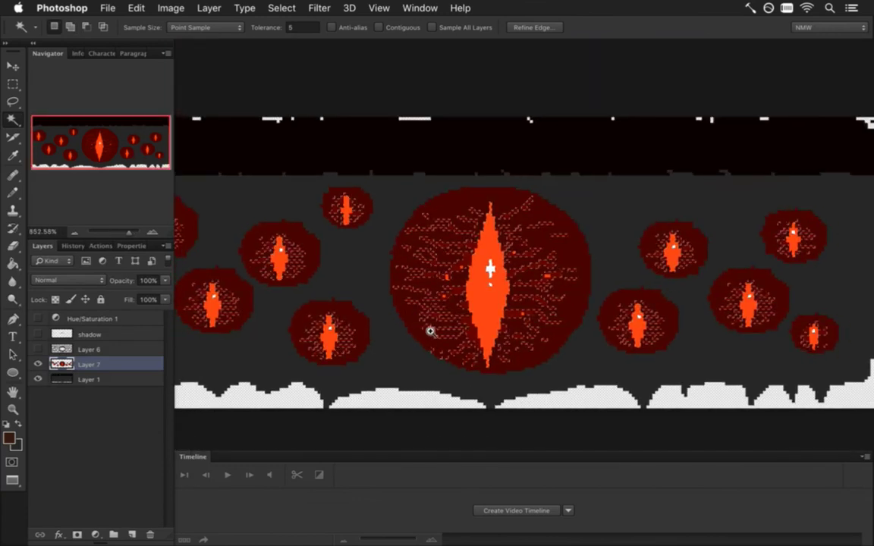
Try cutting the selected pupils and veins onto their own layer and hide that layer
right_click(490, 259)
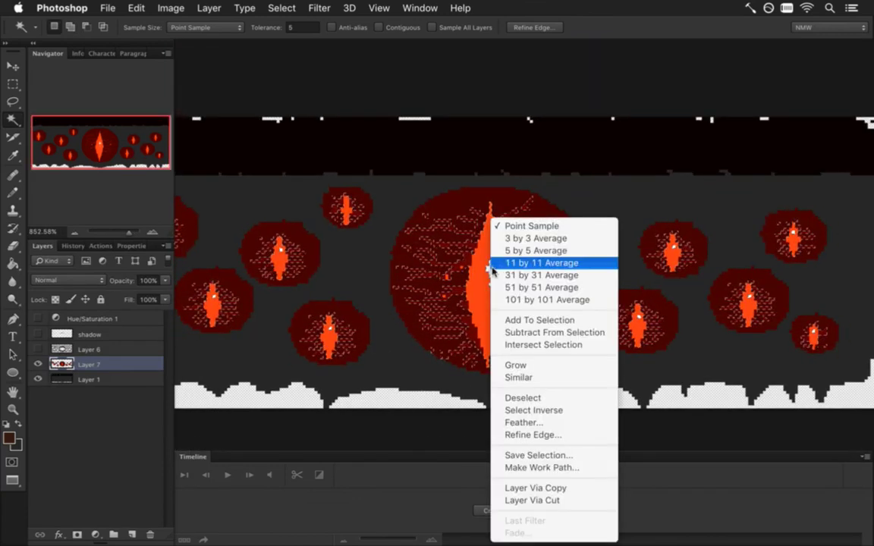
click(510, 500)
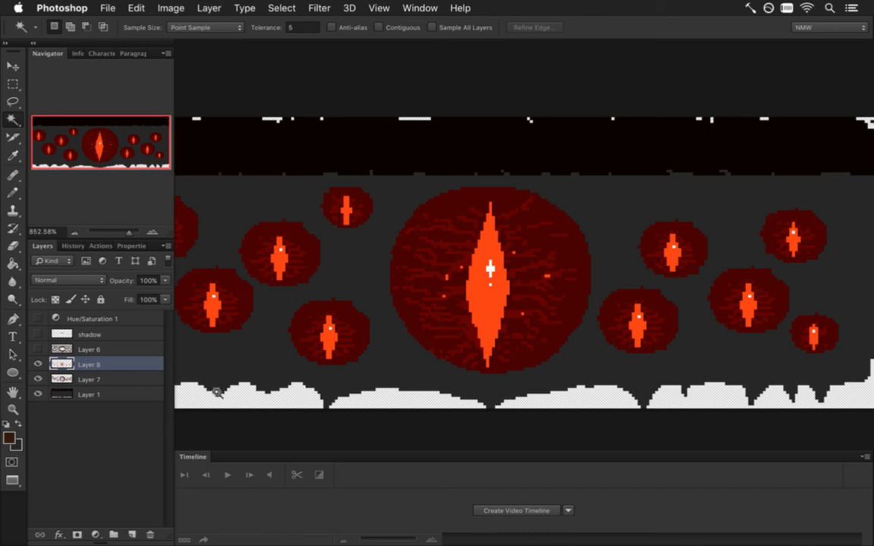
click(38, 364)
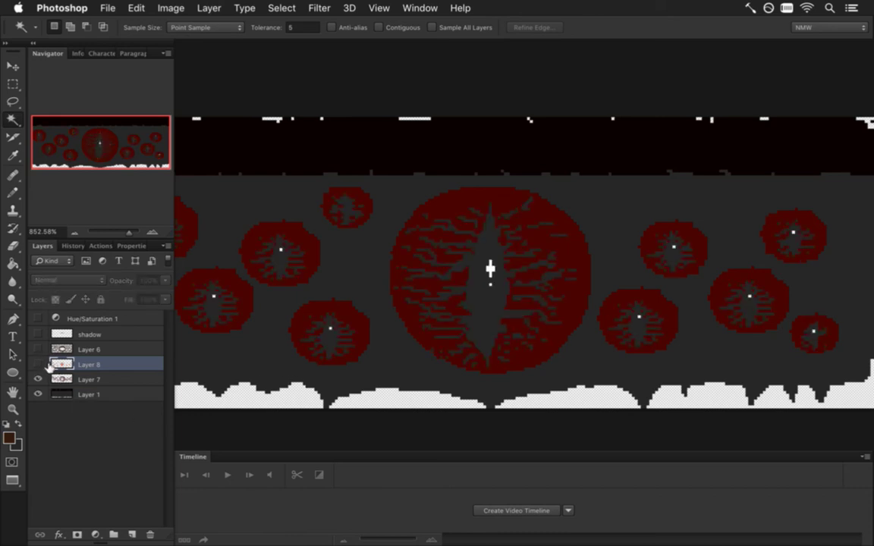
Sample the eyeballs' dark red as the foreground color and restore the cut pixels to Layer 7
super+click(62, 364)
key(i)
click(452, 203)
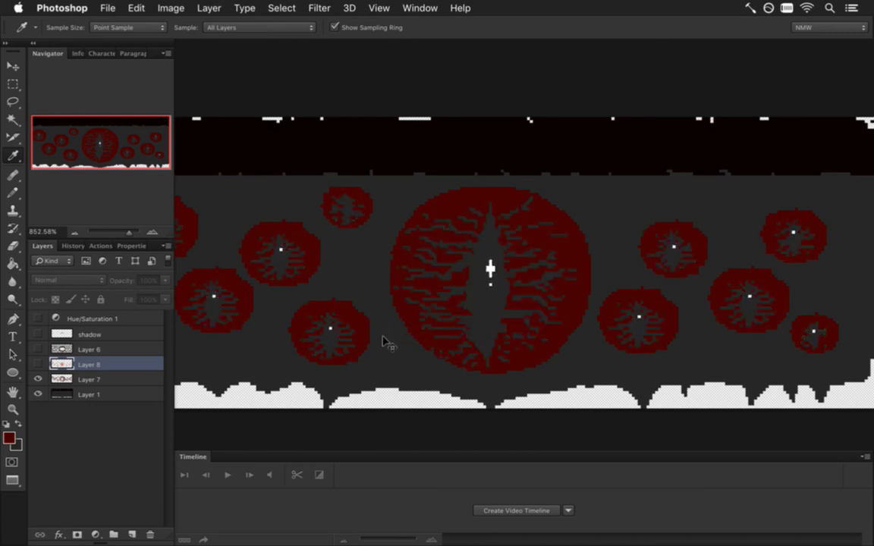
key(super+e)
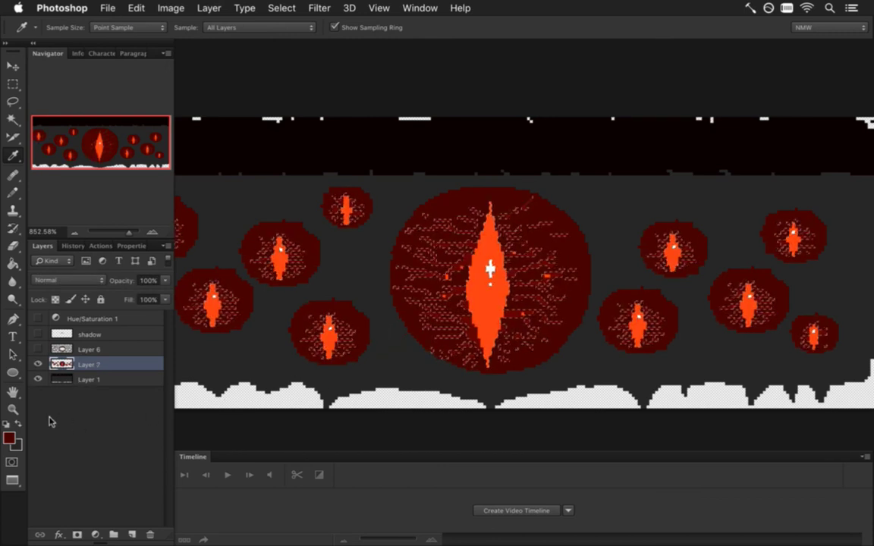
Add the white highlights to the selection and cut the pupils, veins and highlights onto a separate layer
click(13, 119)
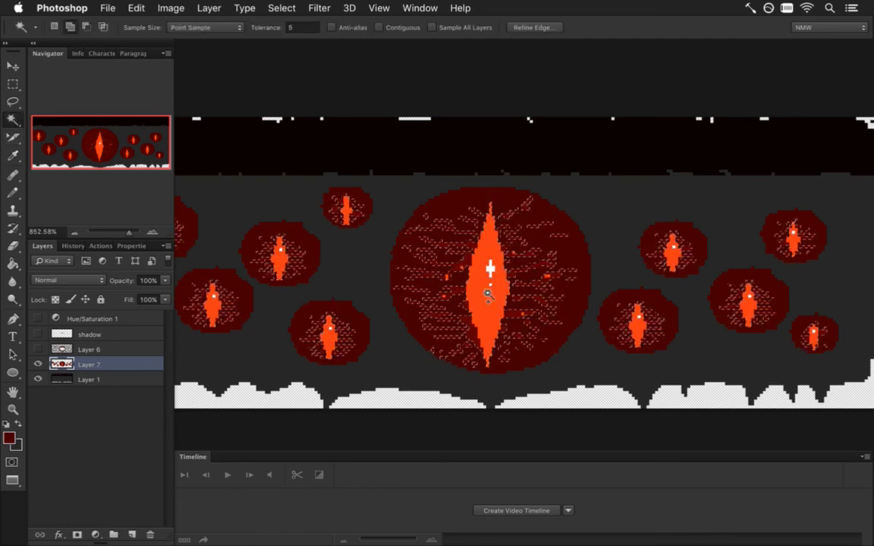
shift+click(465, 358)
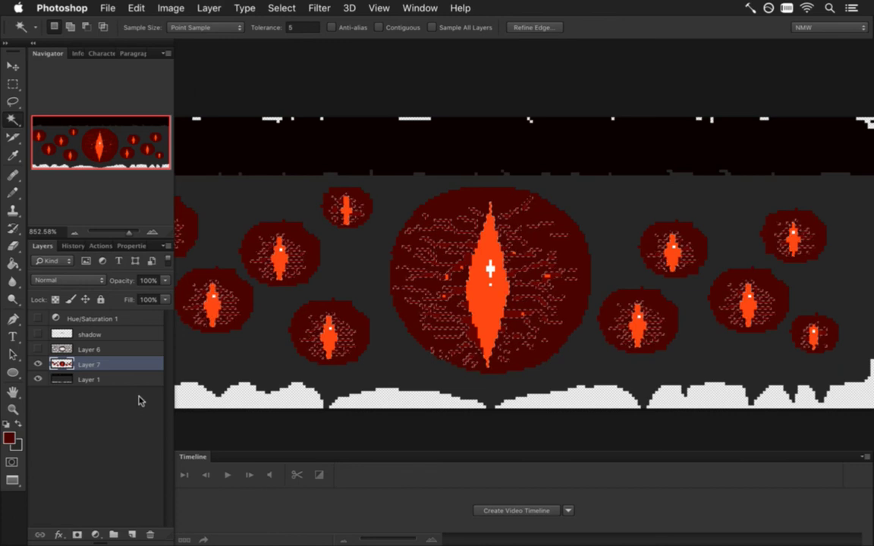
right_click(488, 304)
click(484, 501)
key(m)
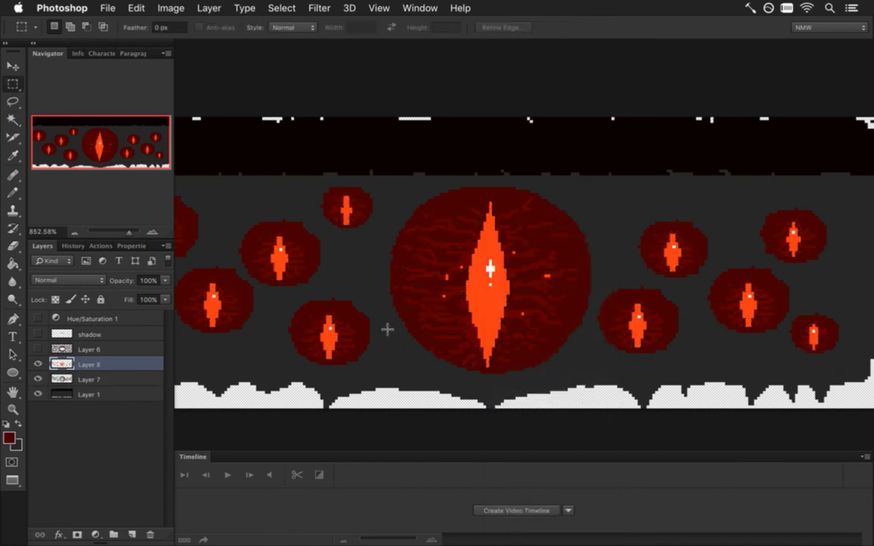
Hide the layer of cut pupils and veins and load its pixels as a selection
click(38, 364)
super+click(62, 363)
key(i)
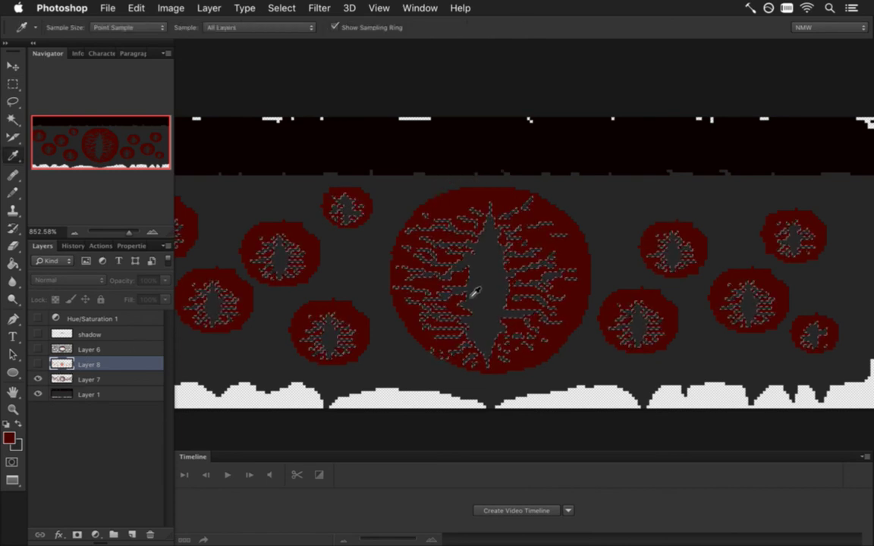
key(b)
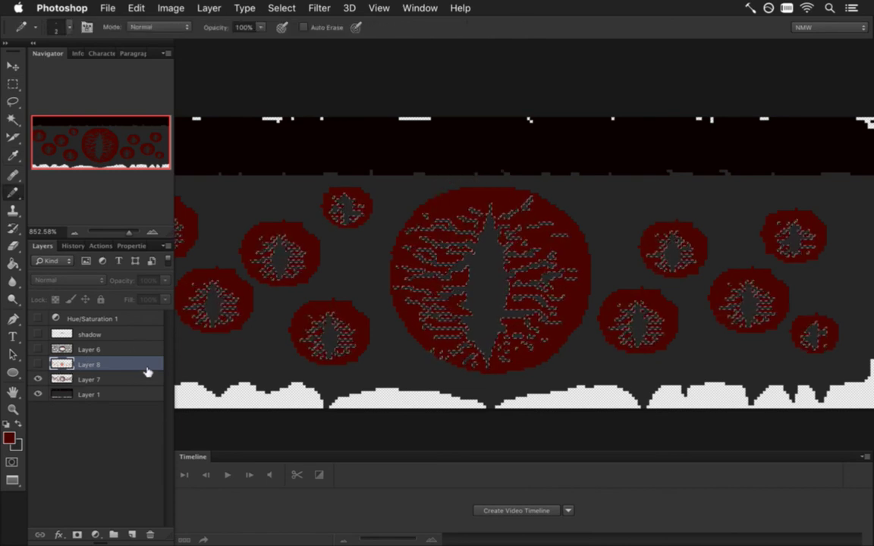
On Layer 7, paint the selected gaps in every eyeball solid dark red with an enlarged Pencil, and deselect
click(71, 377)
mouse_move(431, 317)
mouse_down()
mouse_move(374, 310)
mouse_move(417, 365)
mouse_move(486, 379)
mouse_move(590, 377)
mouse_up()
key(bracketright)
key(bracketright)
key(bracketright)
key(bracketright)
key(bracketright)
key(bracketright)
key(bracketright)
key(bracketright)
key(bracketright)
key(bracketright)
key(bracketright)
key(m)
click(460, 288)
drag(466, 323, 506, 330)
drag(439, 296, 503, 294)
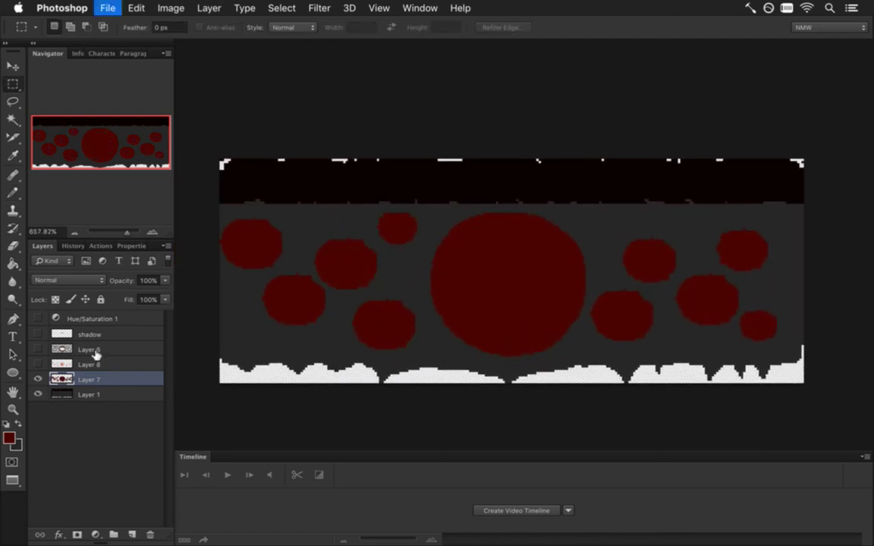
Show Layer 8 with the pupils and veins and add a layer mask to it that reveals only Layer 7's eyeball shapes
click(38, 364)
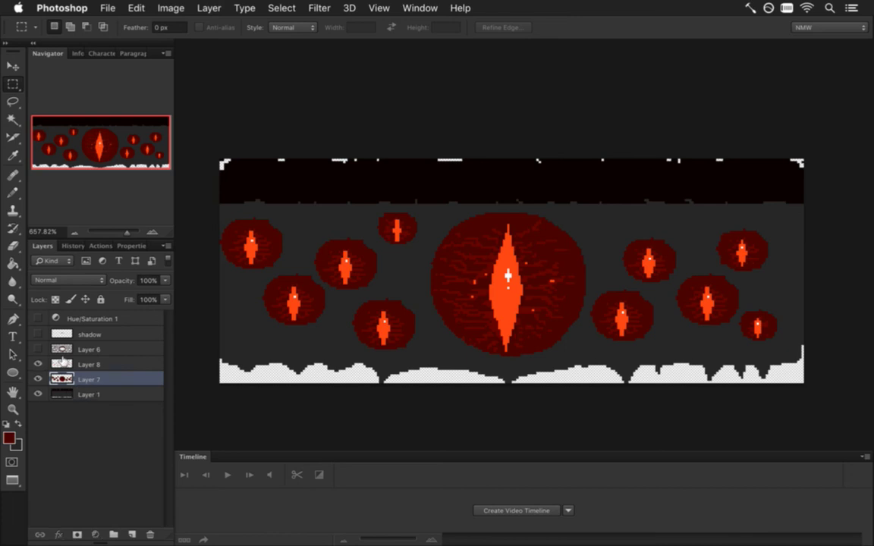
click(80, 365)
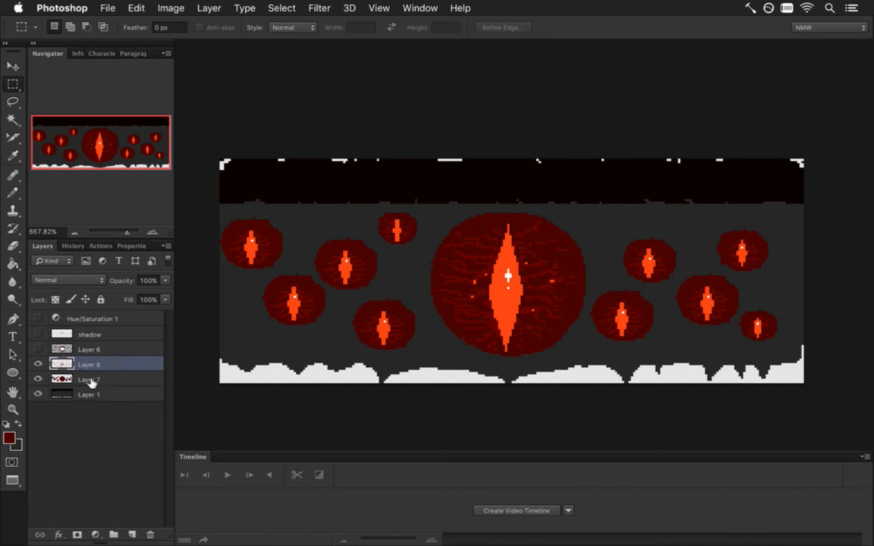
super+click(55, 335)
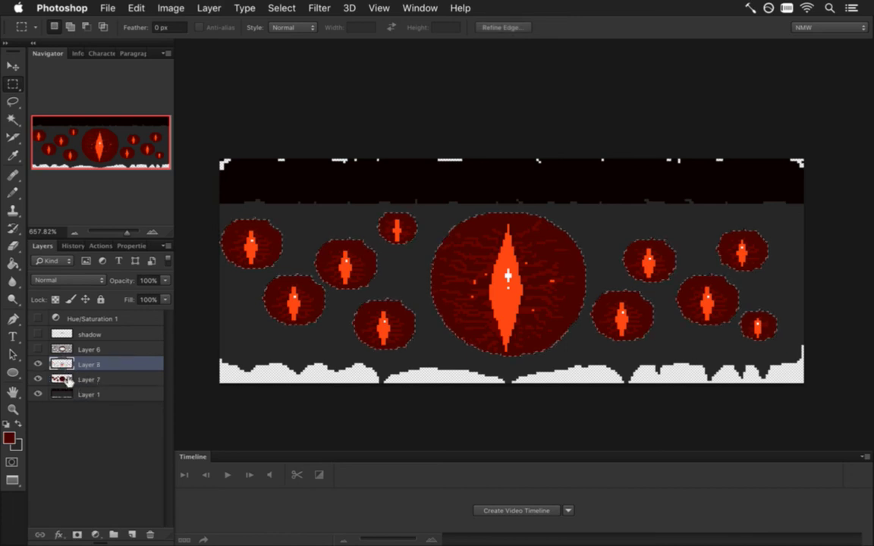
click(209, 8)
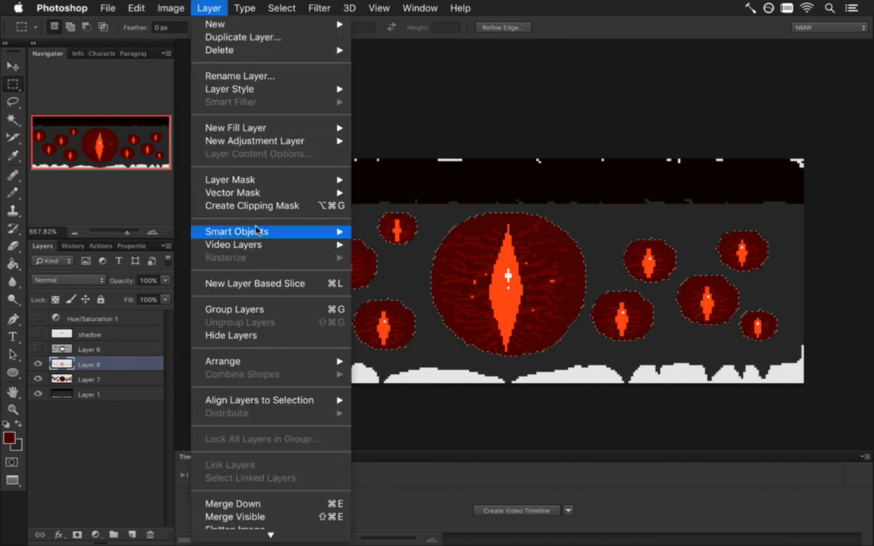
mouse_move(282, 182)
click(409, 205)
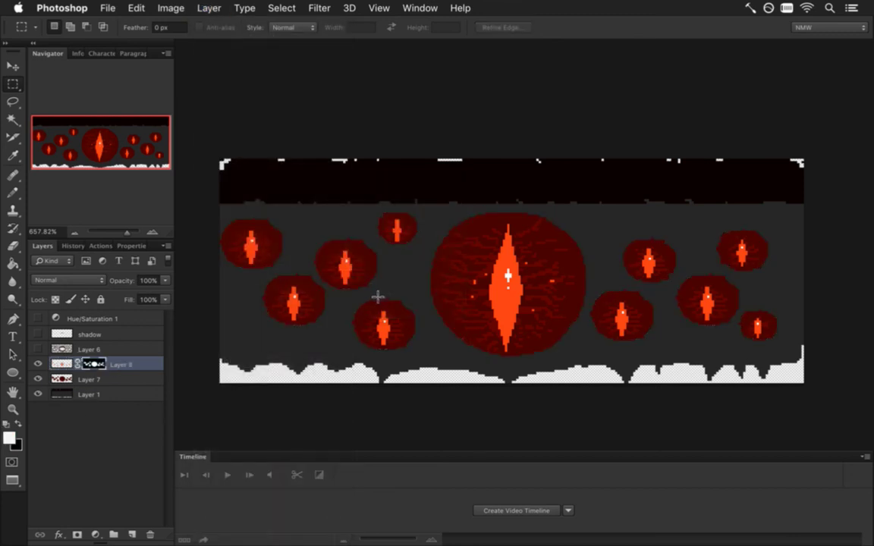
Unlink Layer 8's mask from its artwork, make the artwork the active target, and show Layer 6 and the shadow layer
click(76, 364)
click(59, 364)
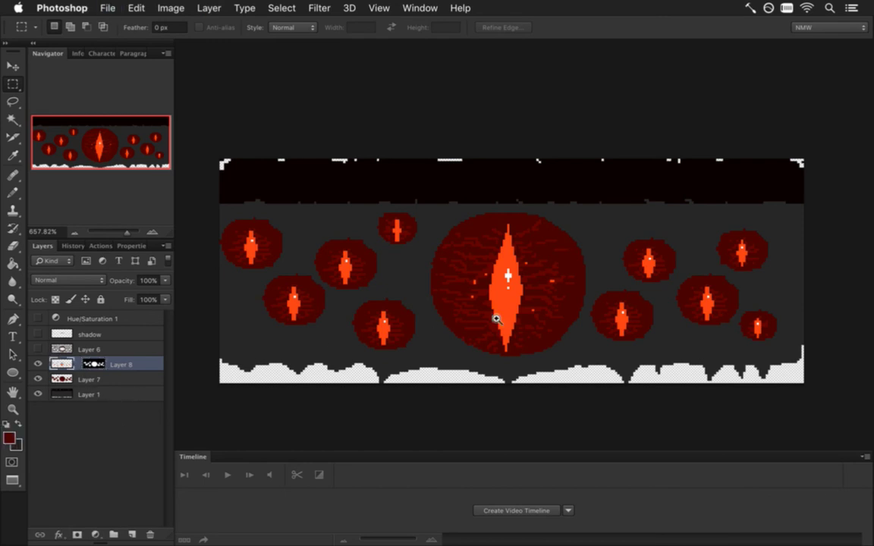
drag(501, 312, 509, 318)
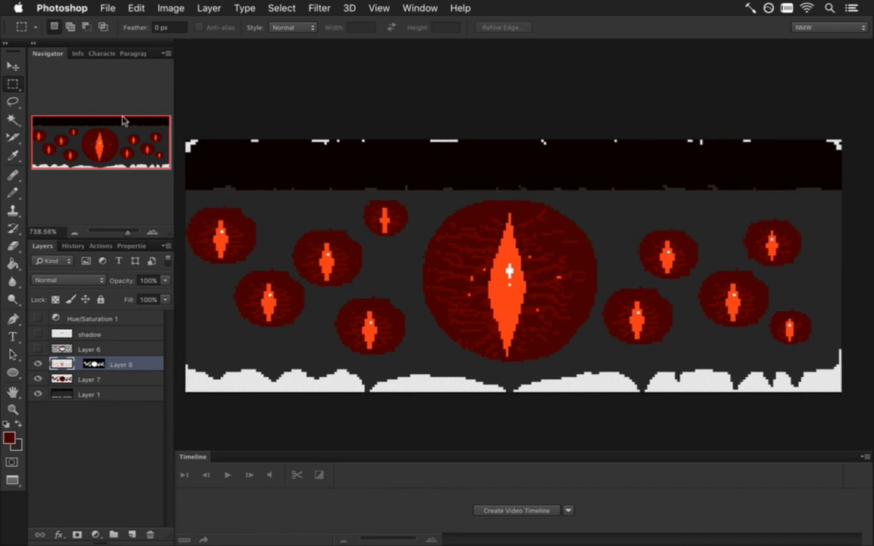
click(39, 349)
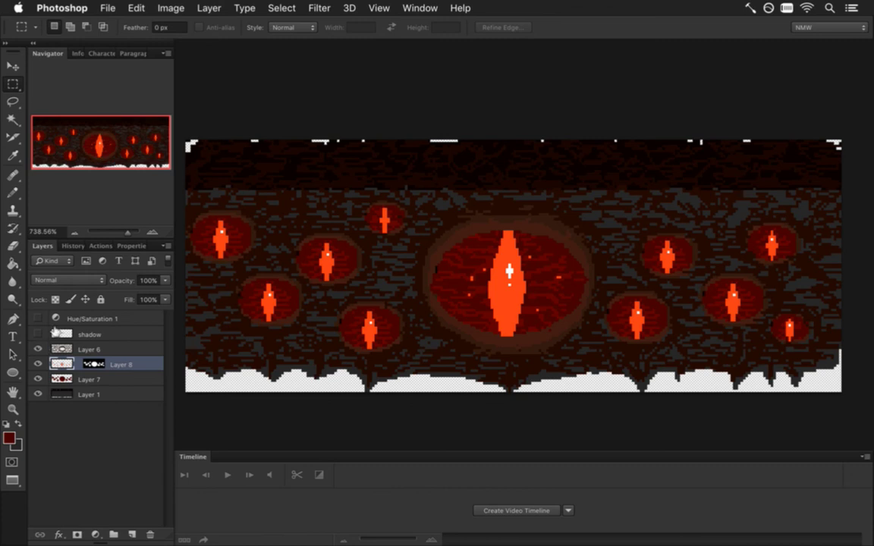
click(38, 334)
click(67, 317)
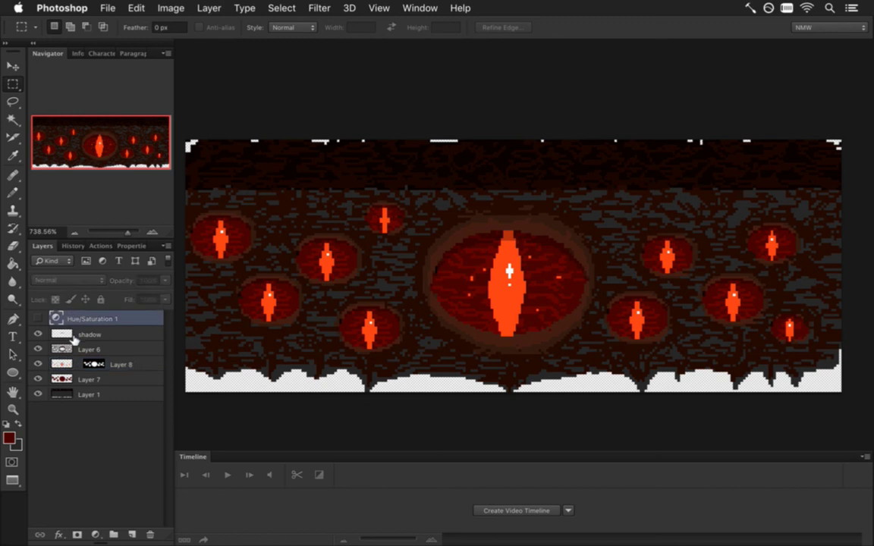
click(150, 534)
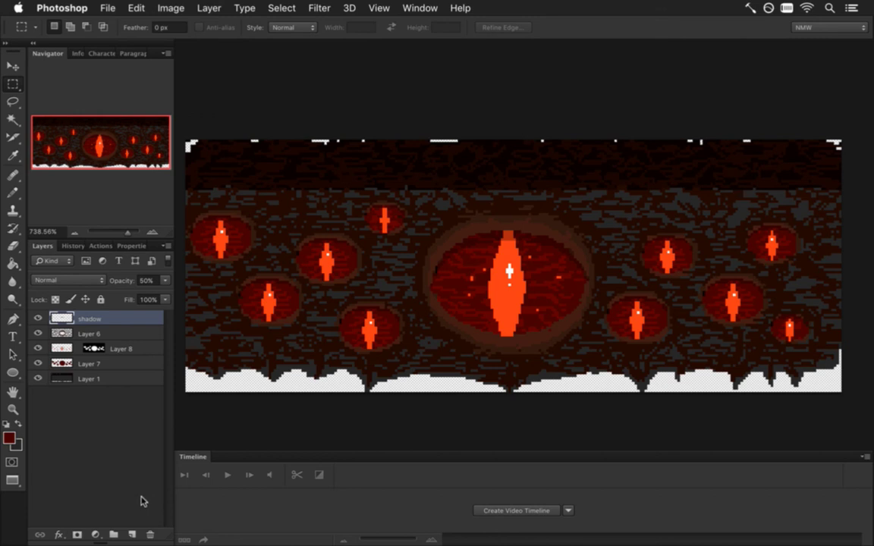
key(super+z)
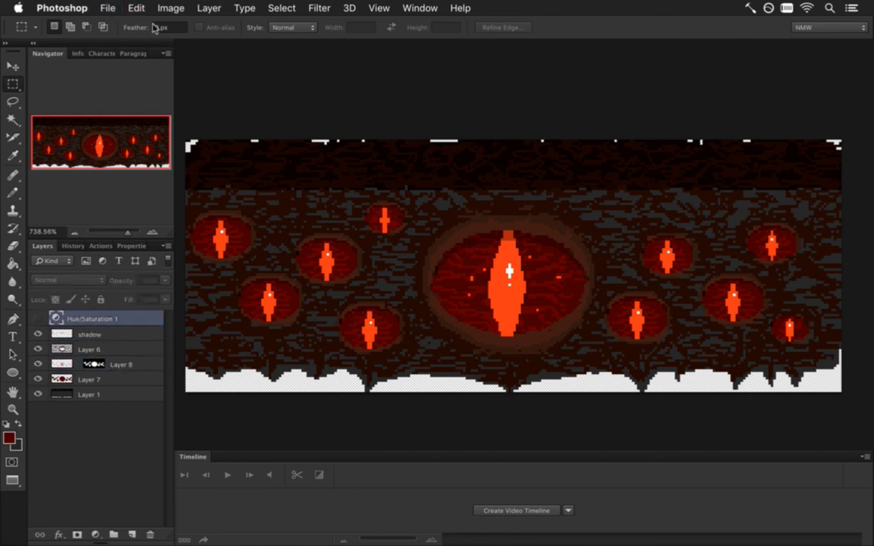
Save the layered document as FearWall.psd in the Foes folder, replacing the existing file
click(108, 7)
click(164, 193)
key(Right)
key(BackSpace)
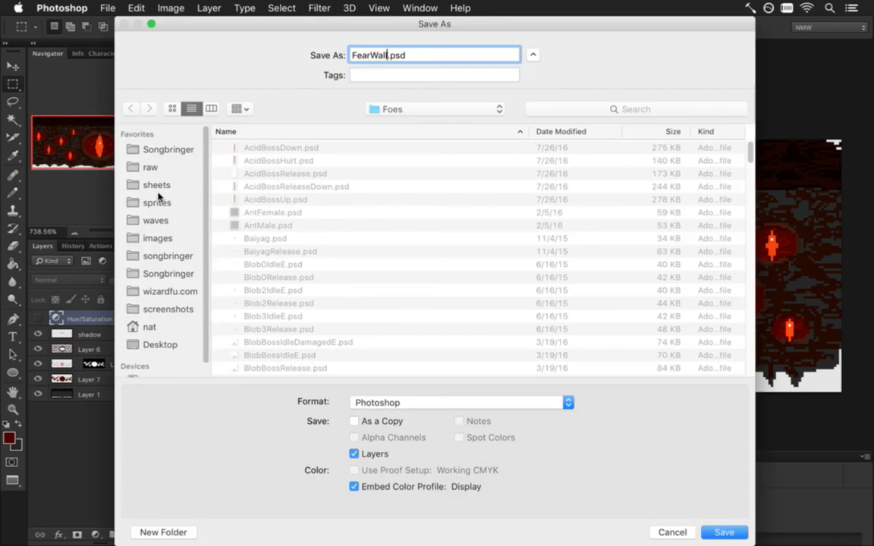
key(Return)
click(534, 114)
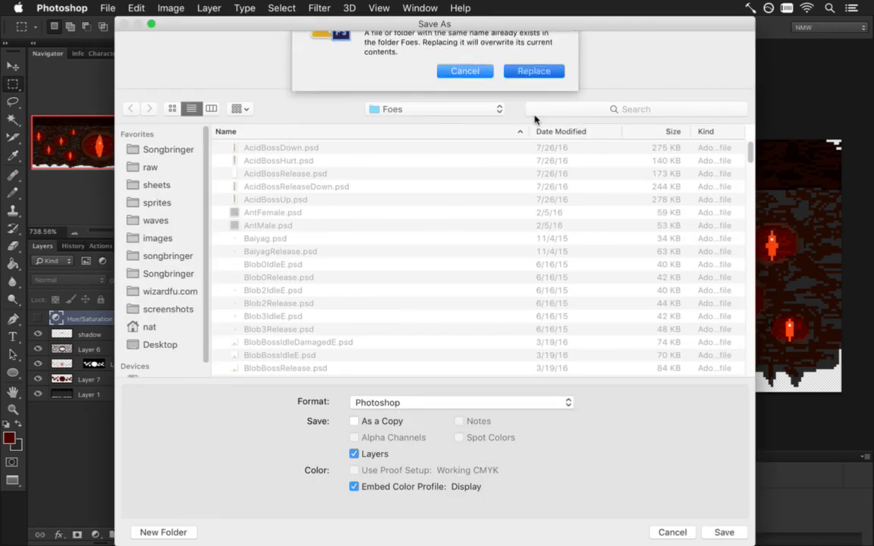
Save the document under the new name FearWallR.psd in the Foes folder
click(108, 8)
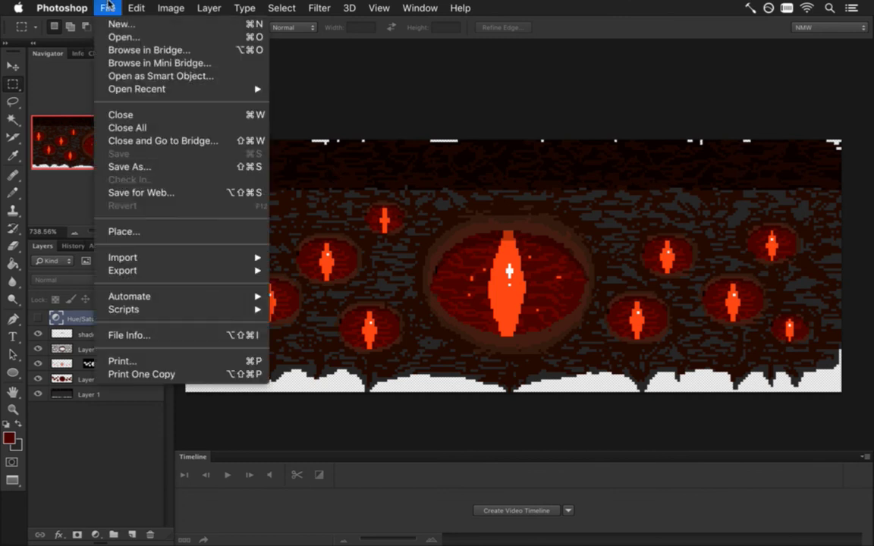
click(120, 168)
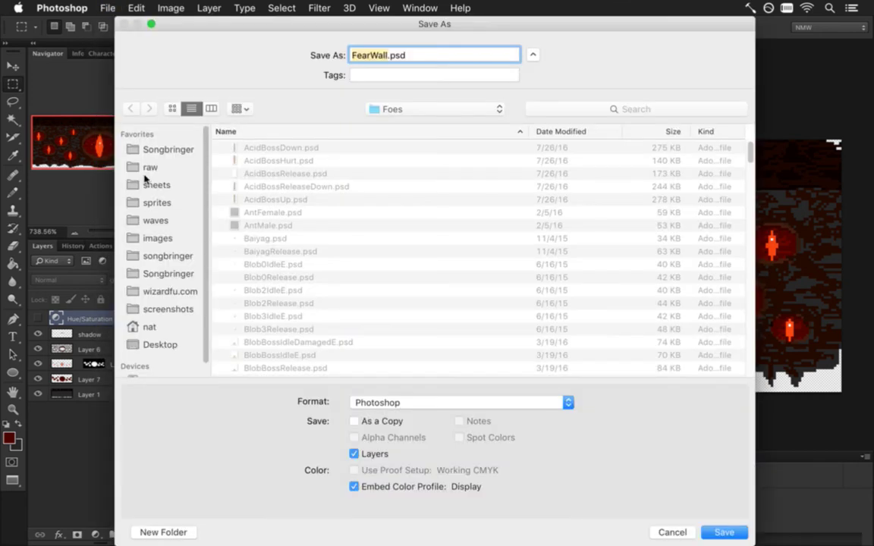
key(Right)
text(R)
key(Return)
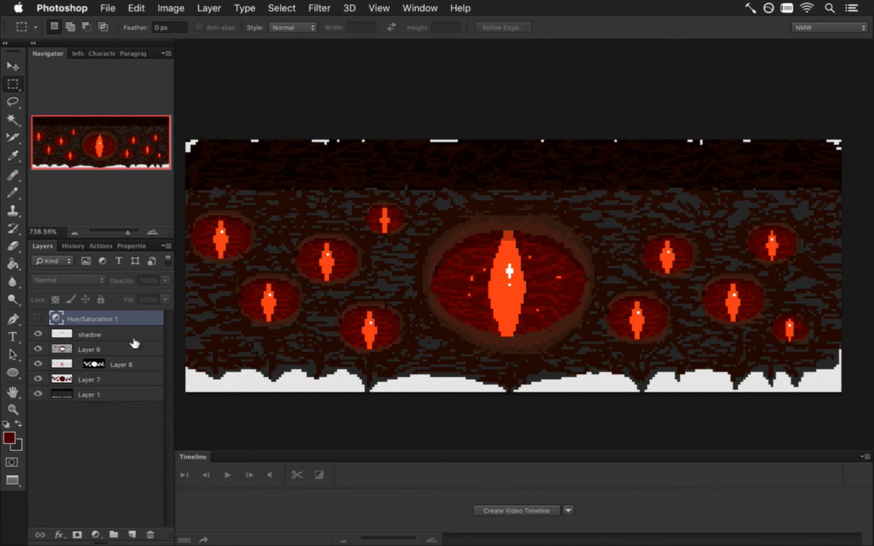
Try shifting Layer 8's pupils and veins sideways inside the mask with the Move tool, settling them 1 px right of their original position
click(73, 370)
key(v)
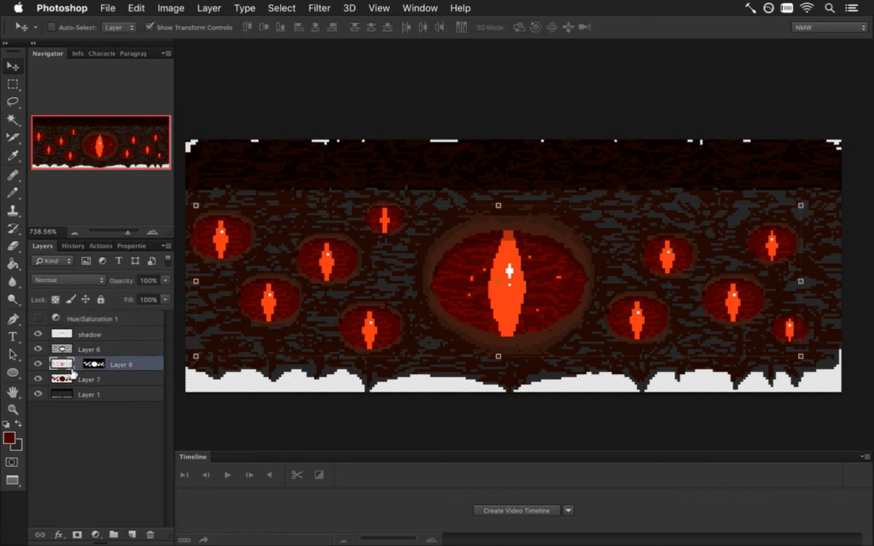
key(Right)
key(Right)
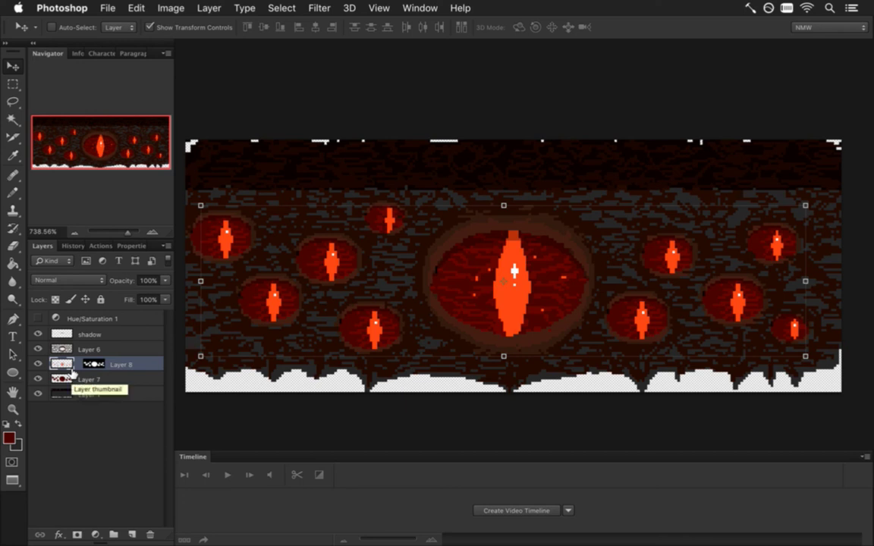
key(Left)
key(Left)
key(Left)
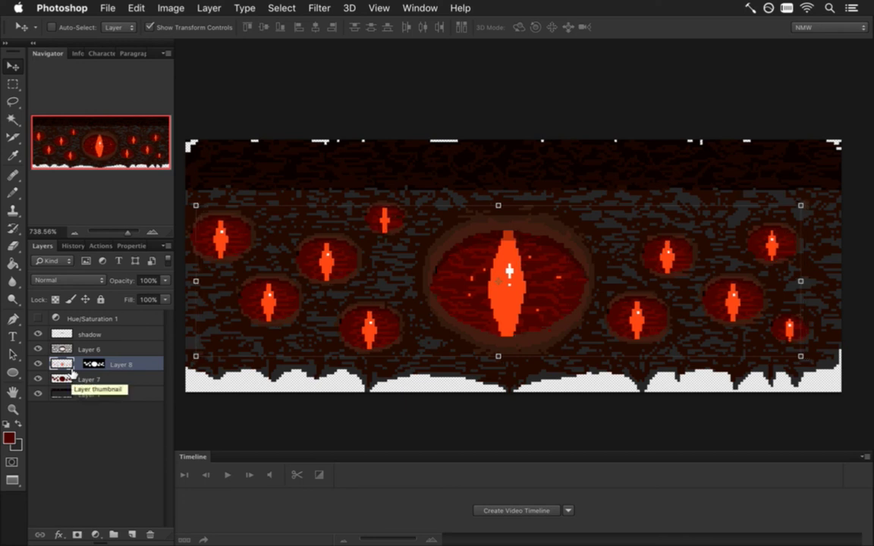
key(Right)
key(Right)
key(Left)
key(Left)
key(Right)
key(Right)
key(Left)
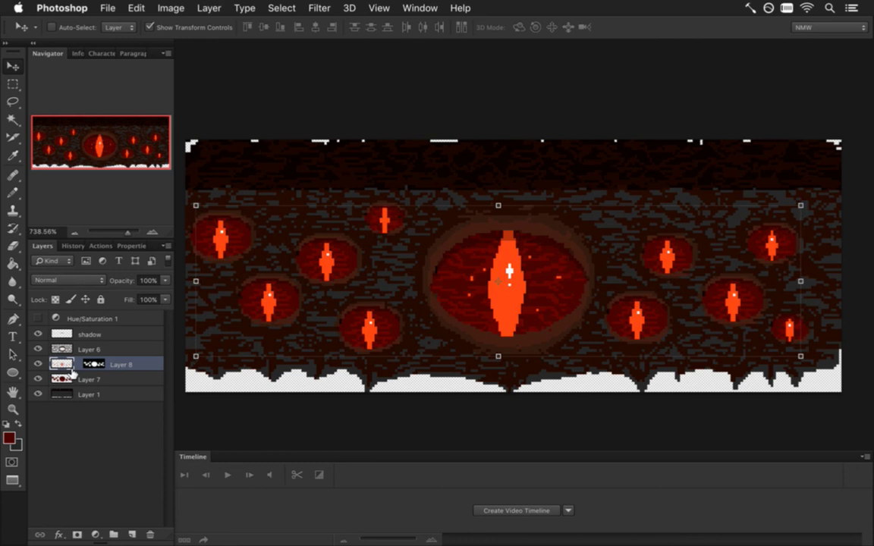
key(Right)
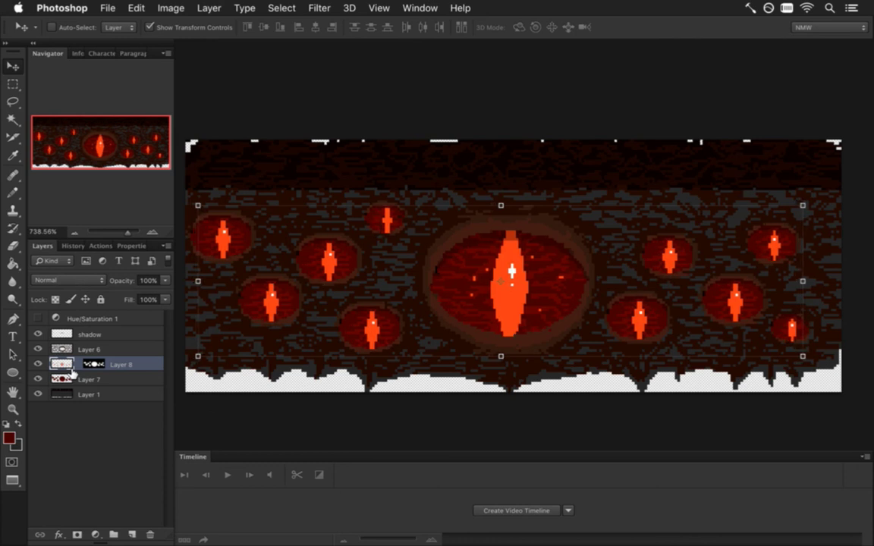
key(Right)
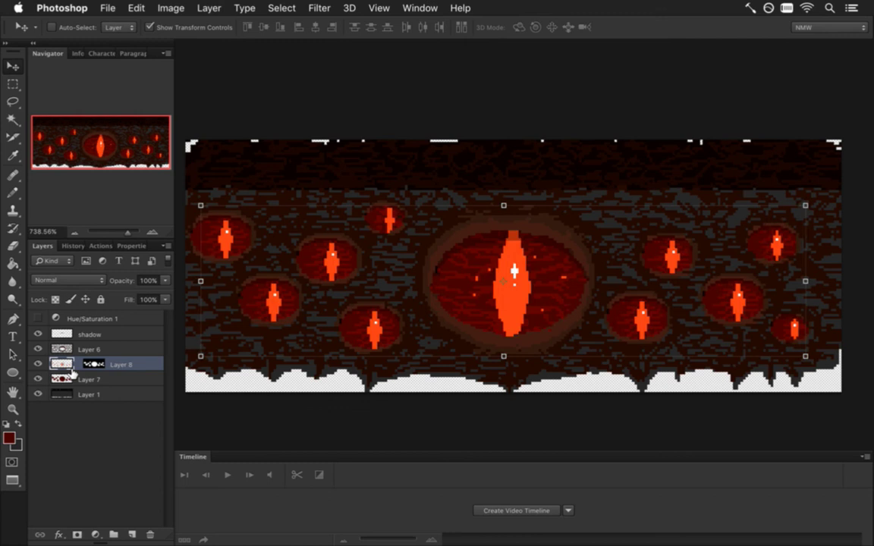
key(Right)
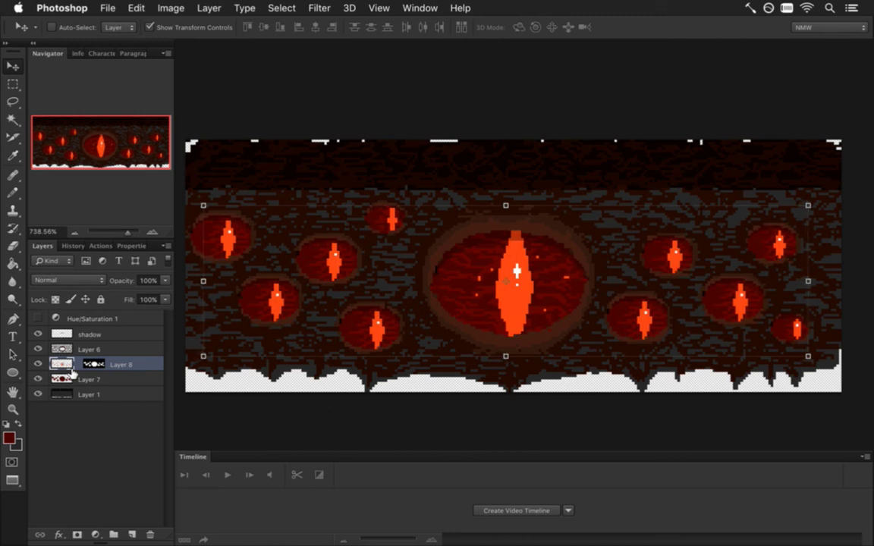
key(Right)
key(Left)
key(Left)
key(Left)
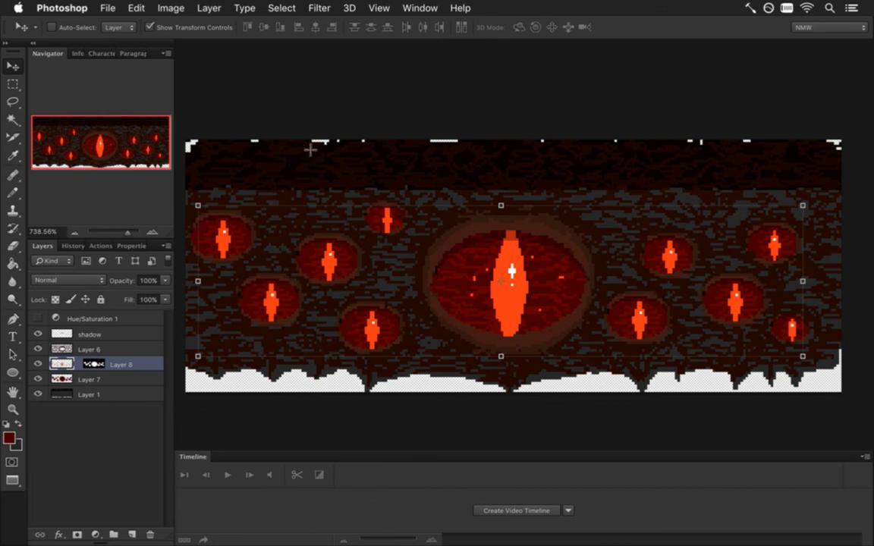
Create a timeline for the wall, convert it to a frame animation, and set the first frame's delay to 0.1 seconds
key(m)
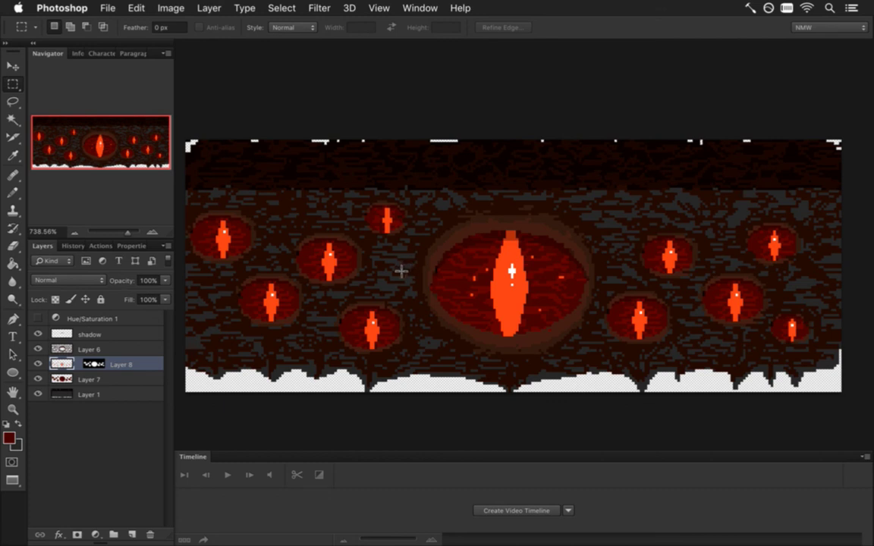
click(484, 510)
click(191, 537)
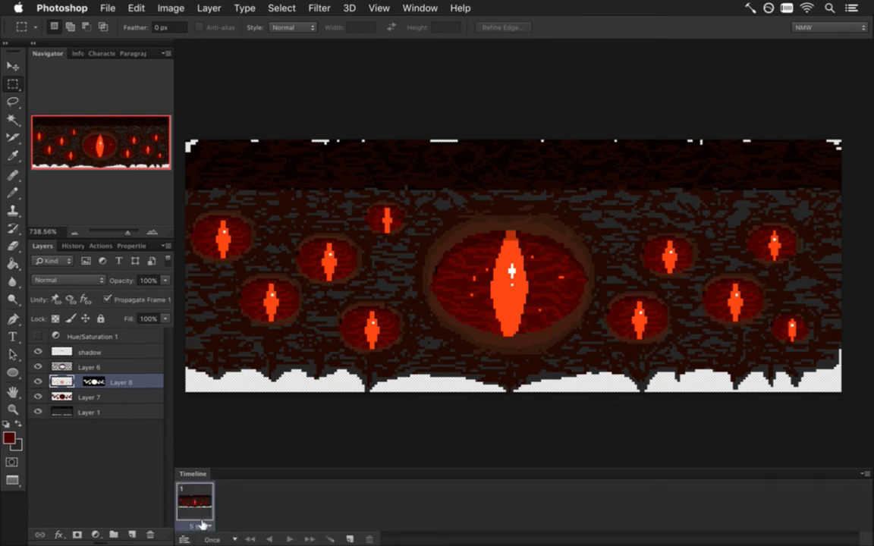
click(196, 527)
click(226, 434)
Turn off Propagate Frame 1 for Layer 8, Layer 7, Layer 1, Layer 6 and the shadow layer
click(107, 300)
click(64, 396)
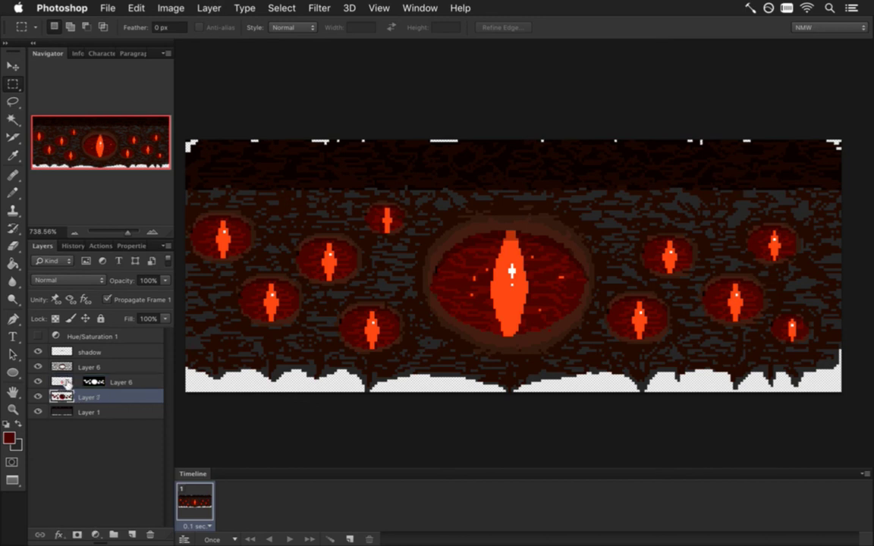
click(107, 299)
click(63, 410)
click(107, 299)
click(64, 368)
click(107, 300)
click(67, 351)
click(107, 299)
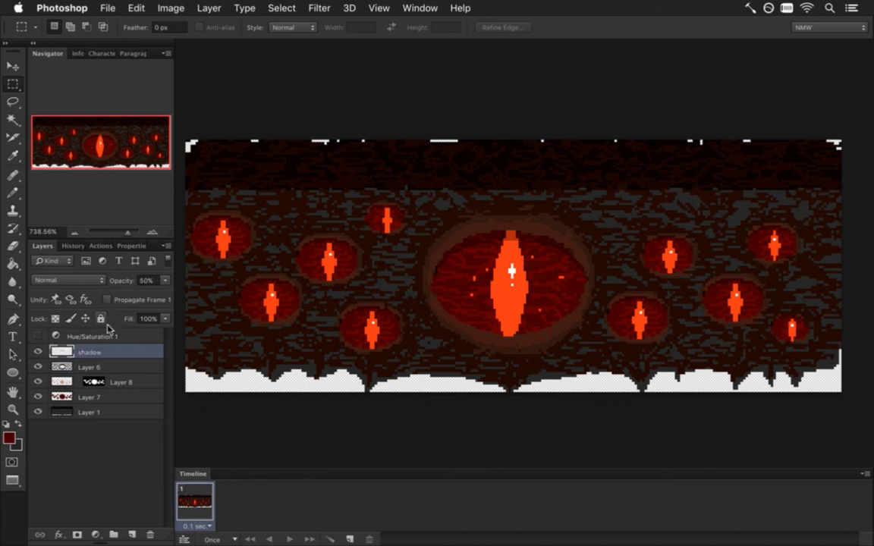
click(74, 336)
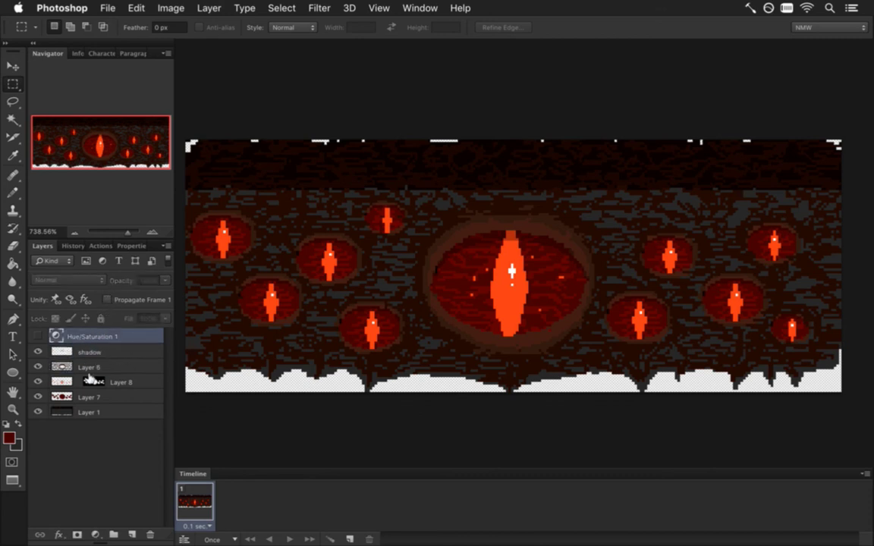
click(95, 352)
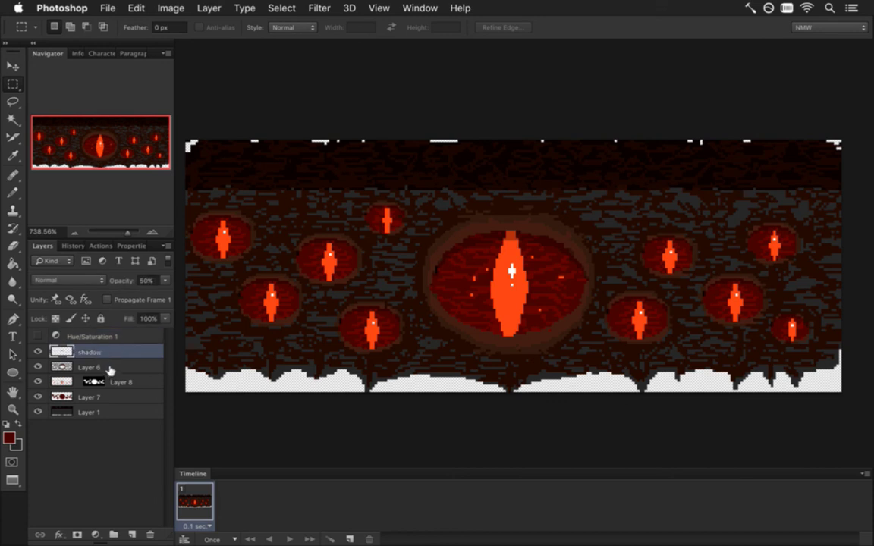
click(110, 367)
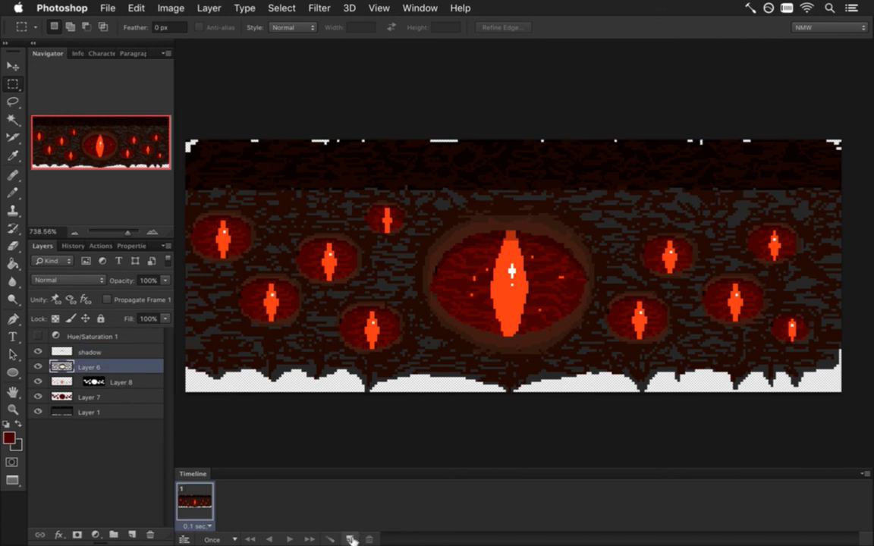
Try adding a second frame to the wall's animation, select Layer 8, and delete the extra frame
drag(350, 538, 350, 537)
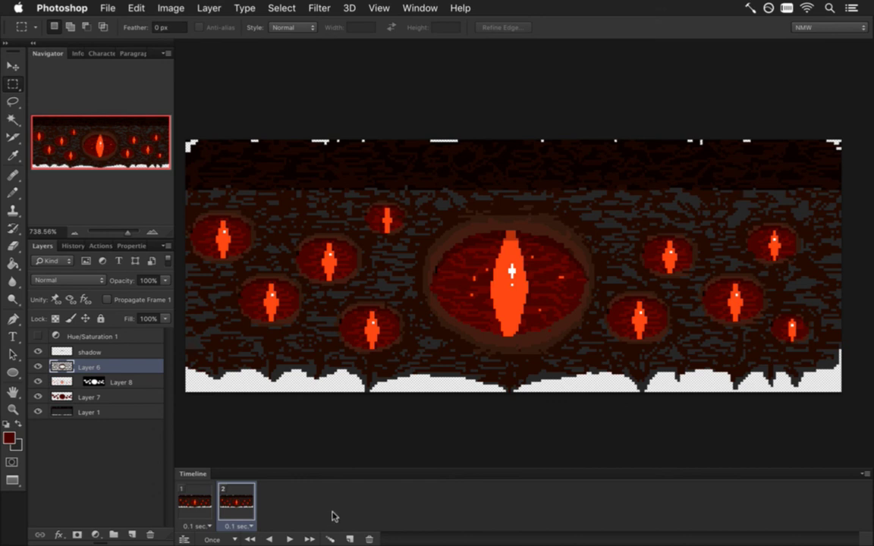
click(186, 496)
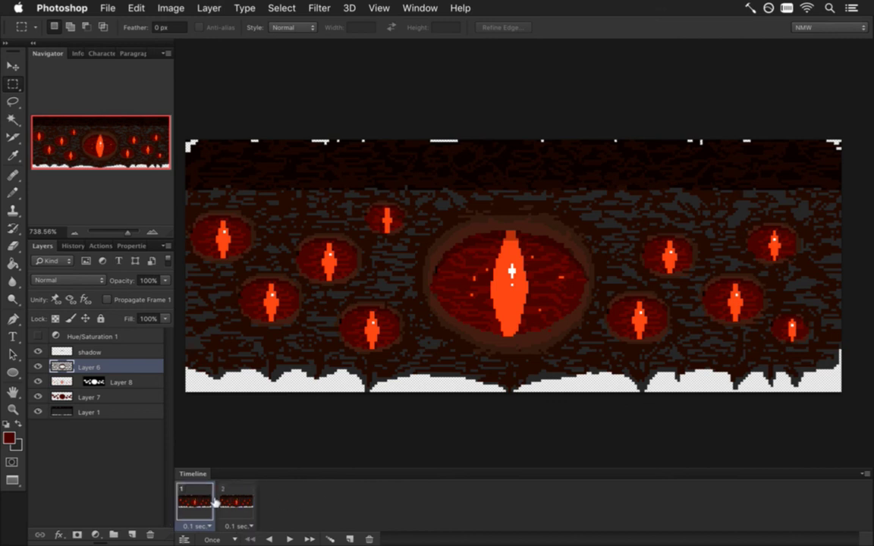
click(64, 381)
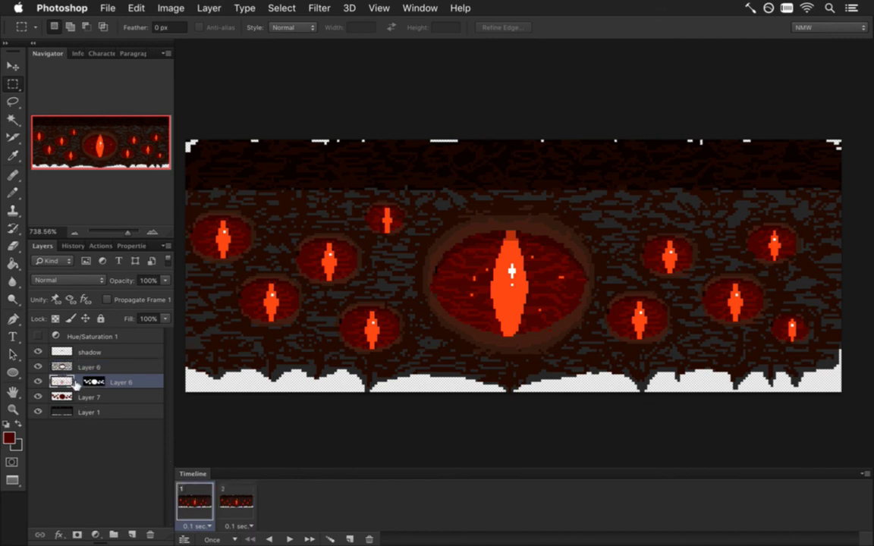
click(38, 352)
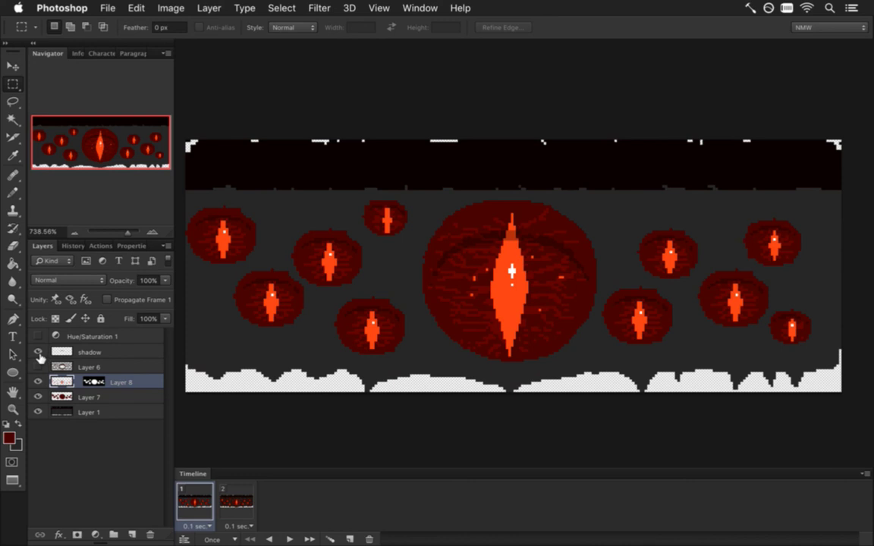
click(38, 366)
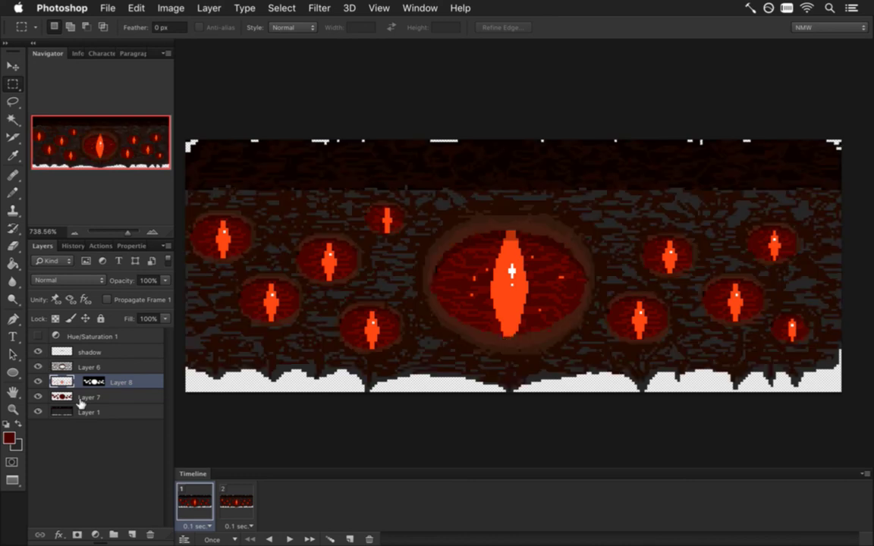
click(251, 501)
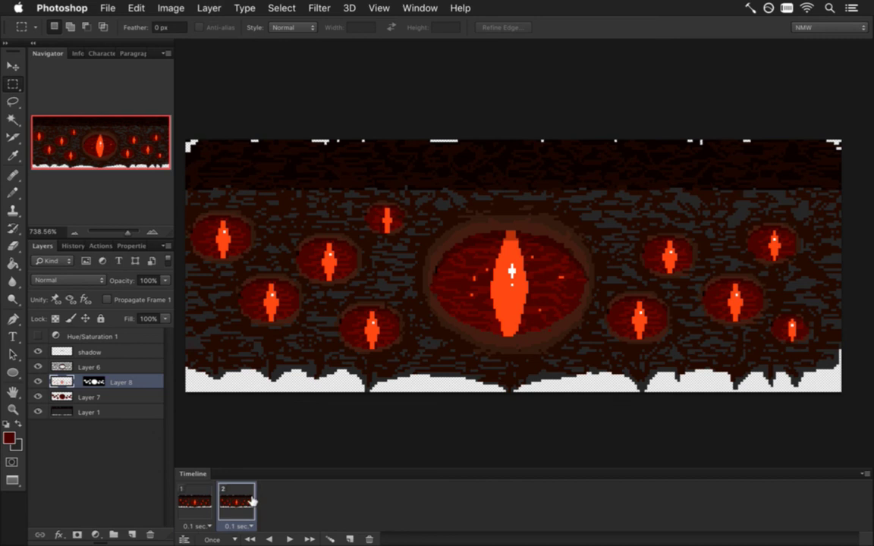
click(368, 537)
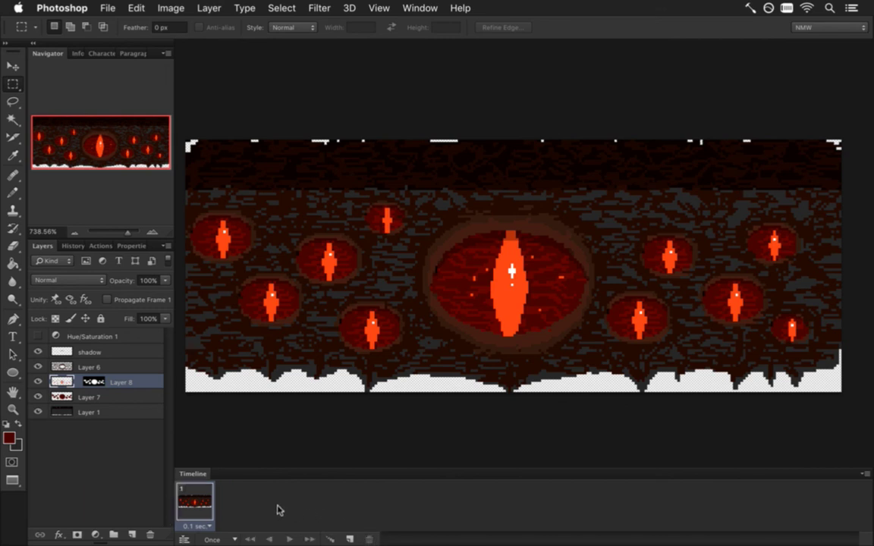
Save the document as FearWallL.psd in the Foes folder, replacing the existing file
click(109, 6)
click(141, 165)
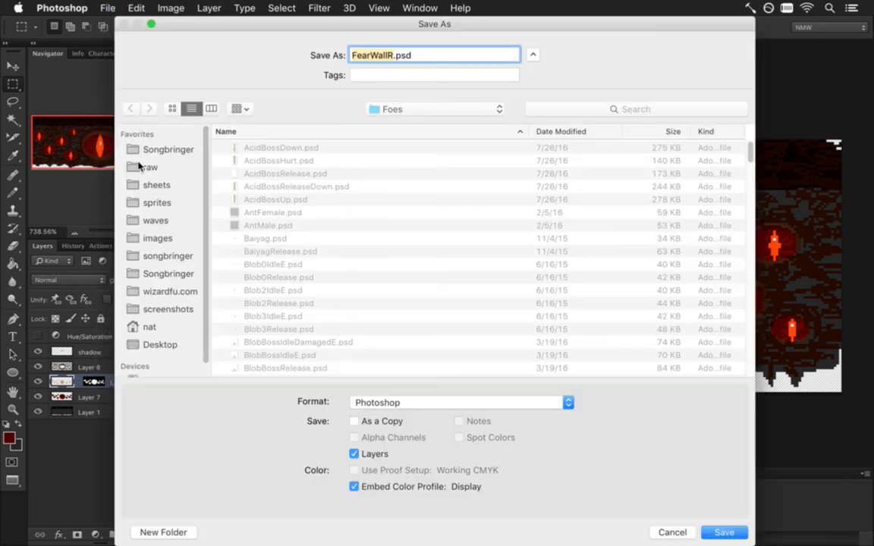
key(BackSpace)
text(L)
key(Return)
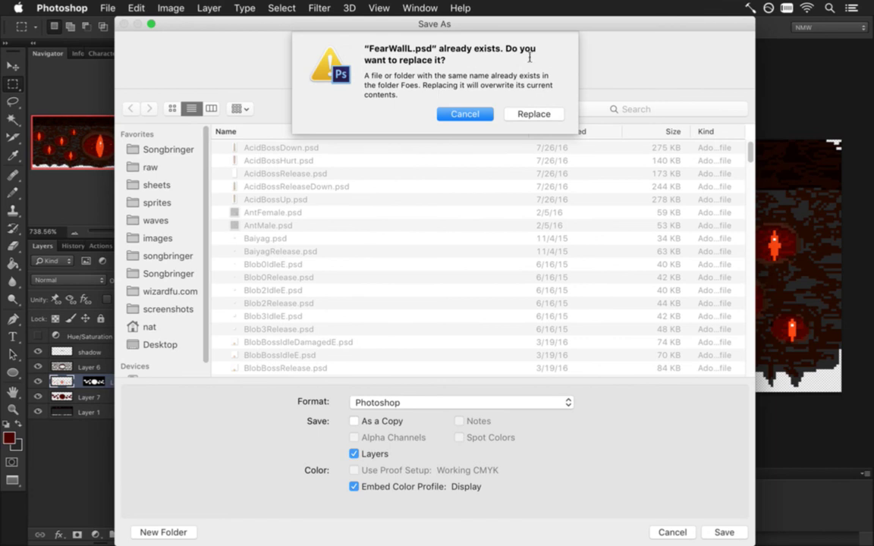
click(527, 114)
Save the document as FearWall.psd in the Foes folder, replacing the existing file
click(107, 7)
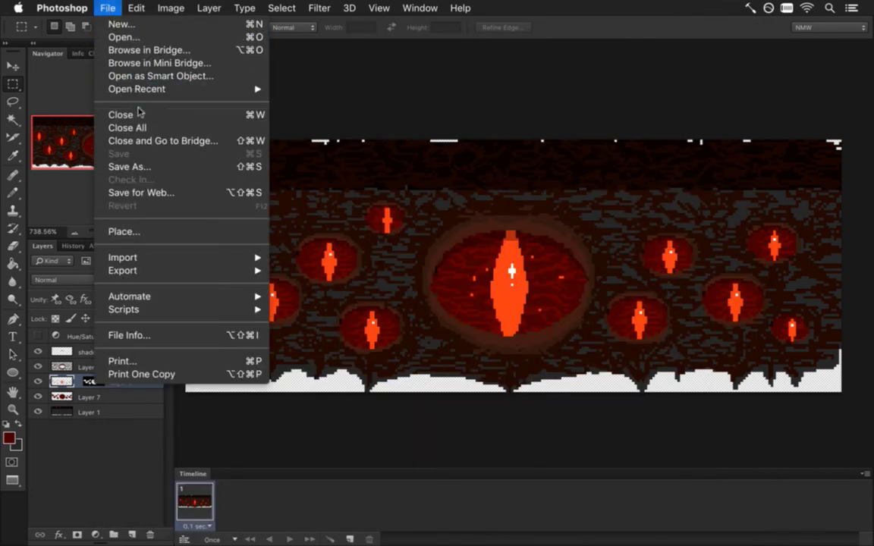
click(132, 163)
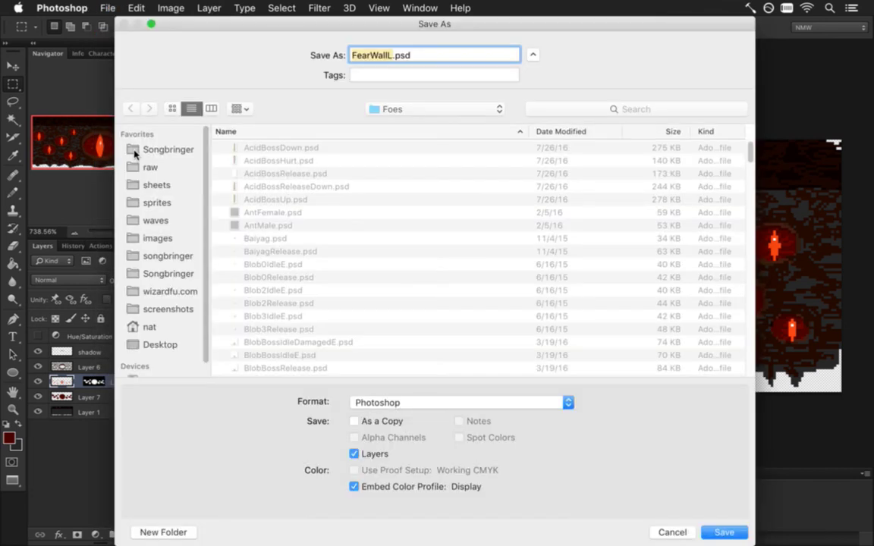
key(Right)
key(BackSpace)
key(Return)
click(527, 114)
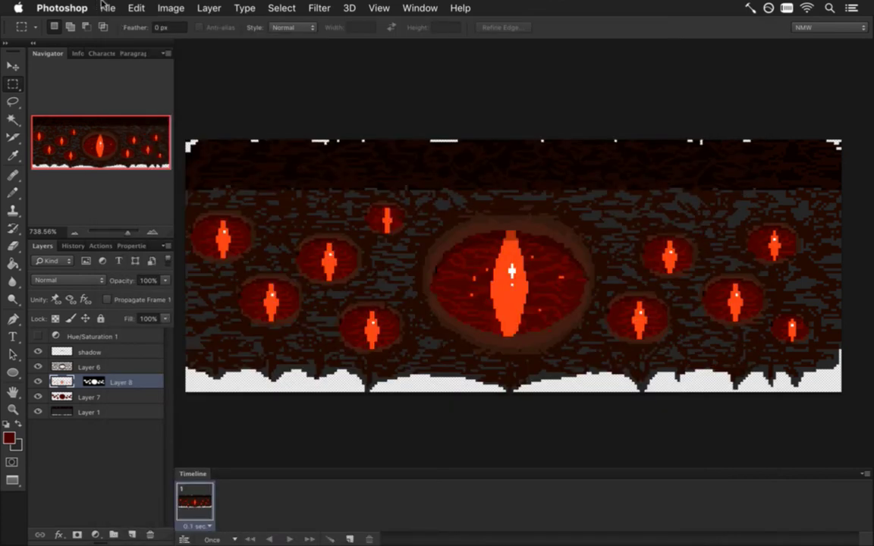
Try to reopen the recent file FearWallL.psd and check the list of open documents
click(105, 7)
mouse_move(171, 88)
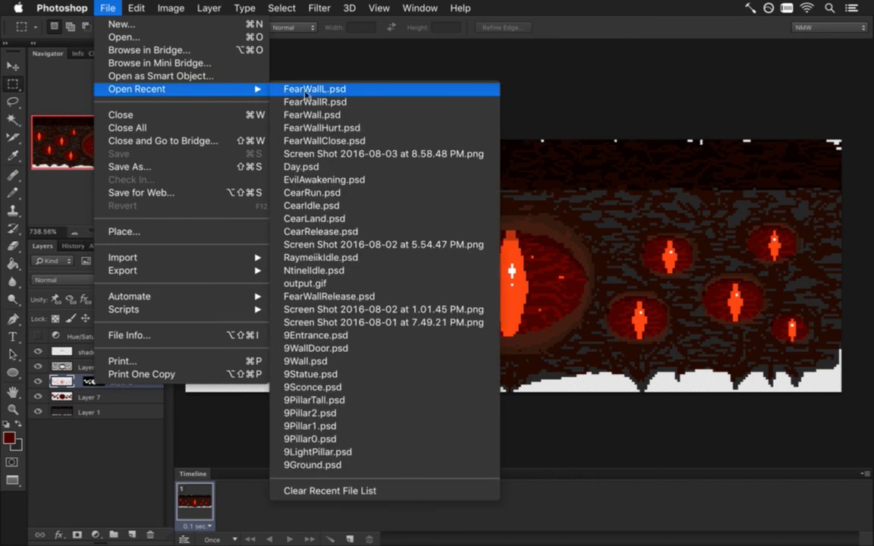
click(310, 95)
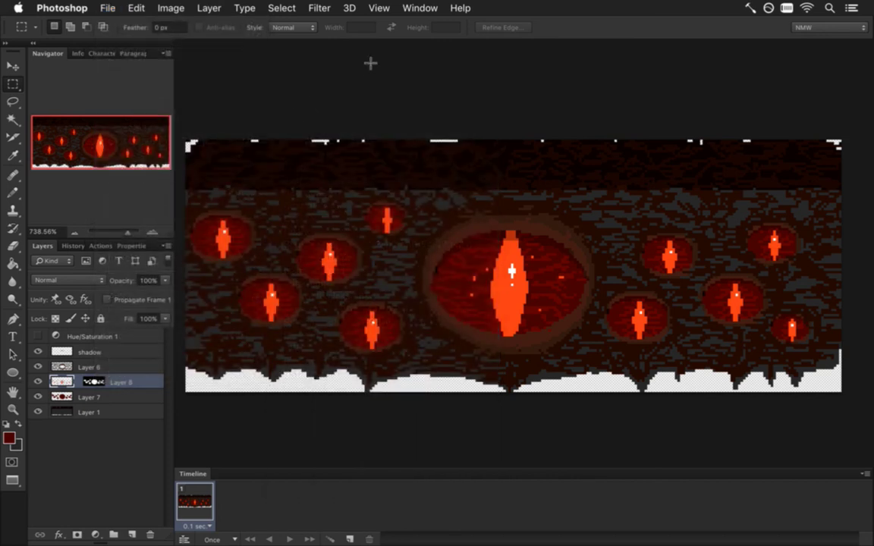
click(415, 9)
scroll(353, 472, down, 1)
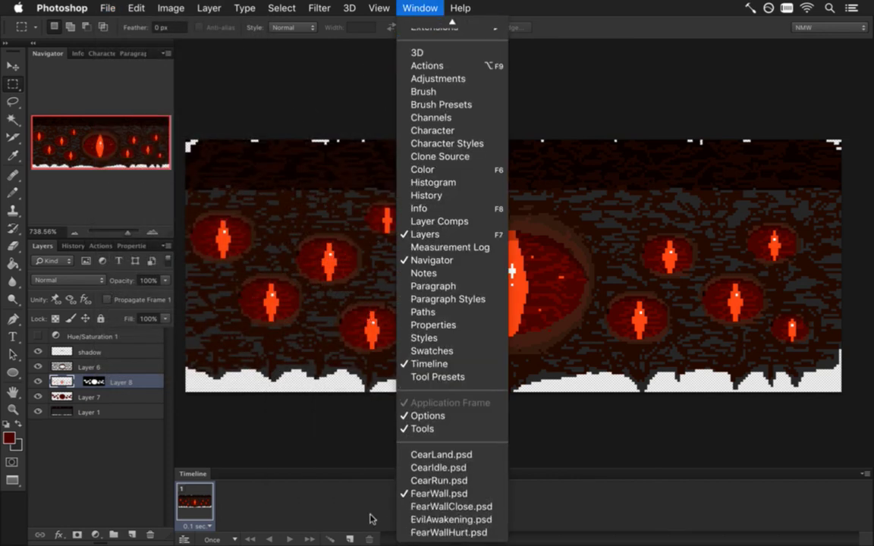
click(300, 410)
Open the recent file FearWallR.psd and fit the whole wall in view
click(108, 8)
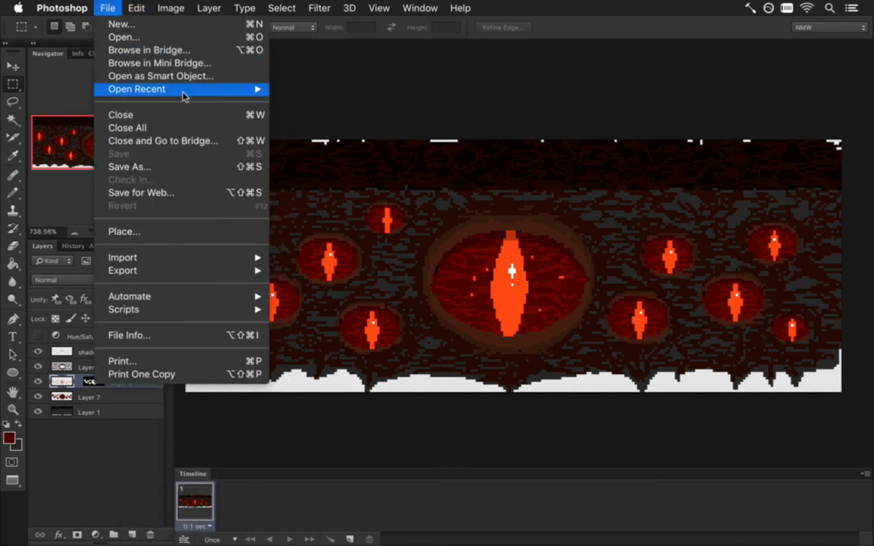
mouse_move(176, 88)
click(311, 101)
key(super+1)
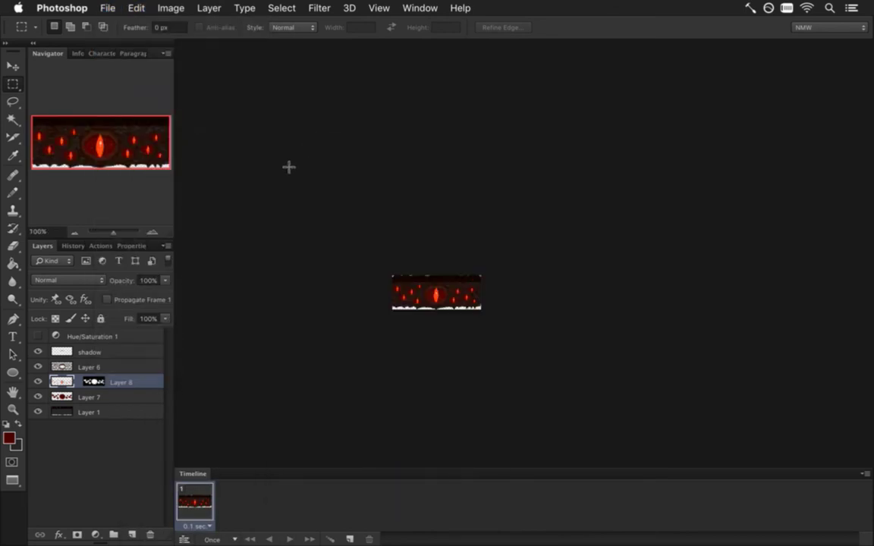
scroll(460, 298, up, 5)
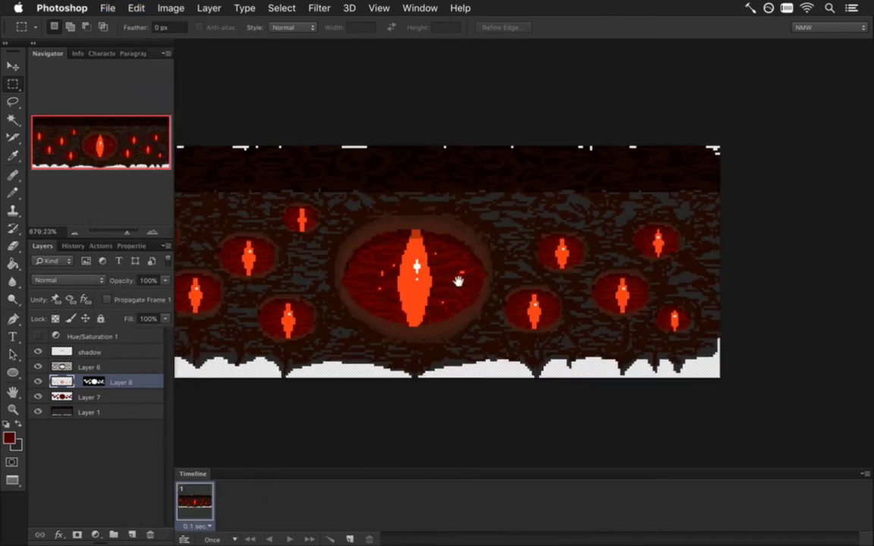
drag(498, 292, 523, 312)
Open the recent file FearWallL.psd and enlarge the wall for editing
click(108, 8)
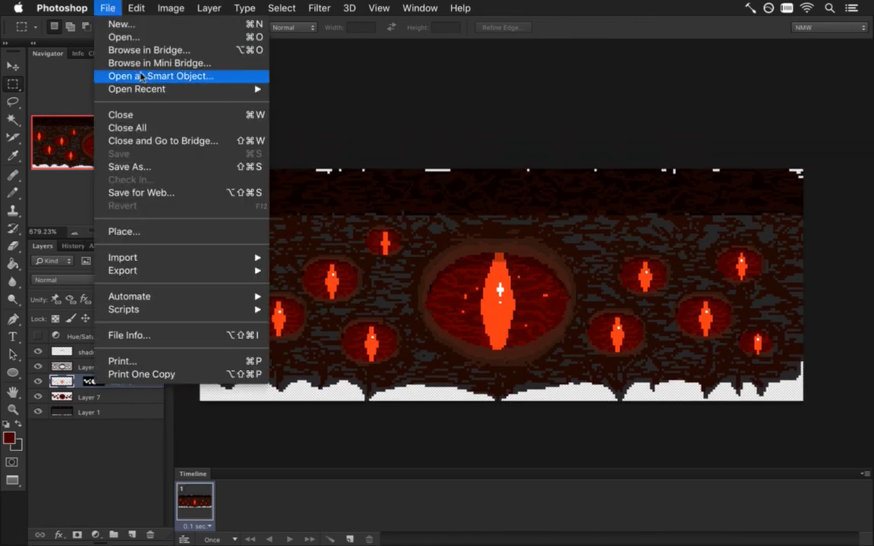
mouse_move(162, 90)
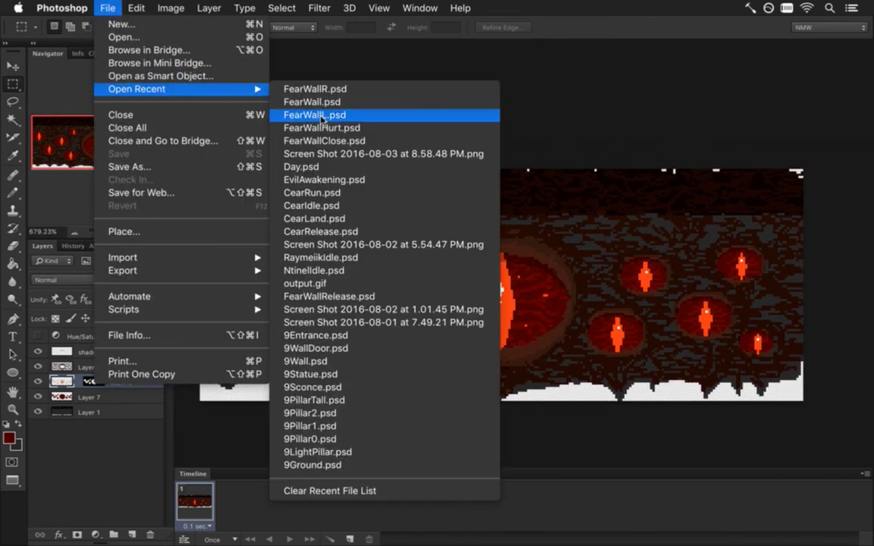
click(290, 115)
key(super+1)
drag(433, 293, 545, 324)
alt+click(493, 309)
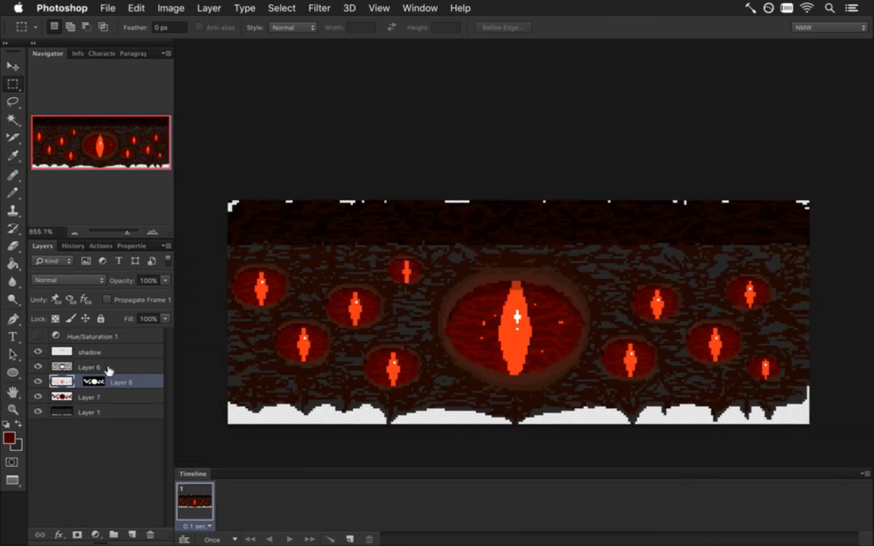
Shift Layer 8's pupils and veins 2 px left inside their mask in FearWallL.psd
key(v)
key(Left)
key(Left)
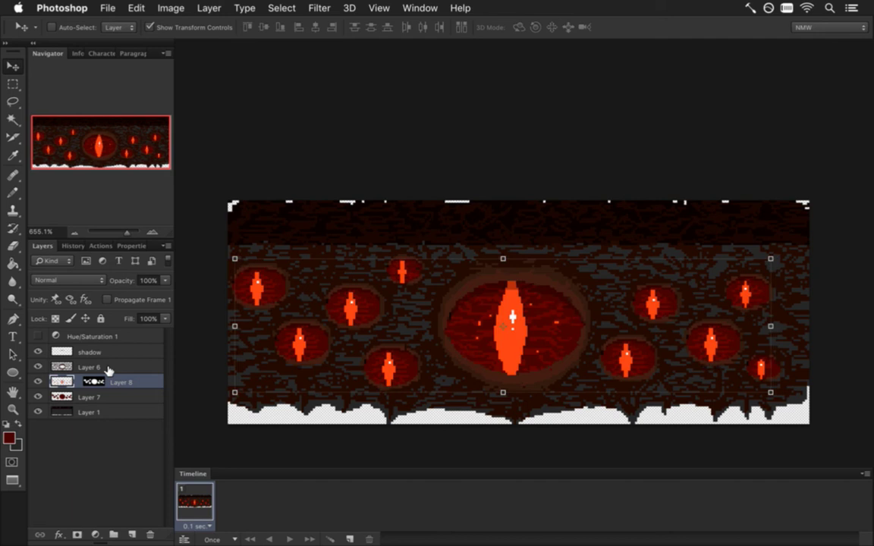
key(m)
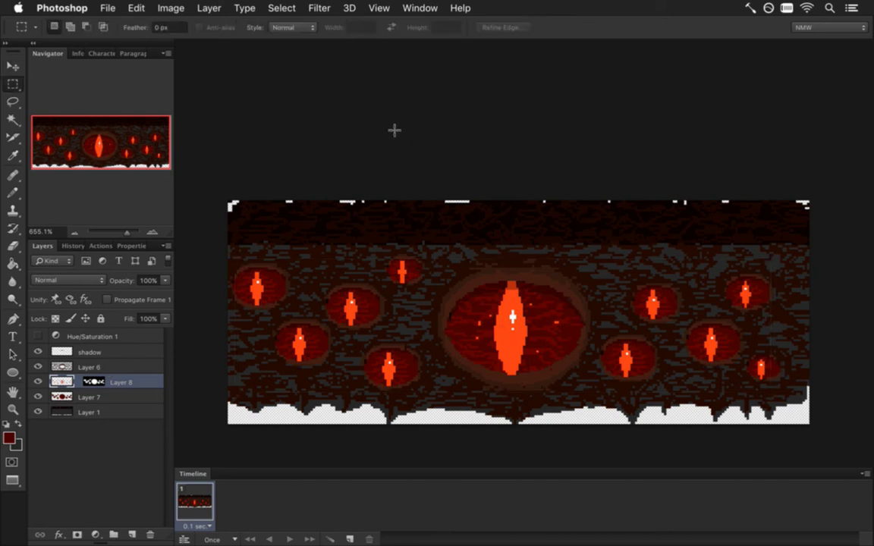
Export the left-looking wall for the web as FearWallL0.png in the Backgrounds folder
key(super+alt+shift+s)
key(Return)
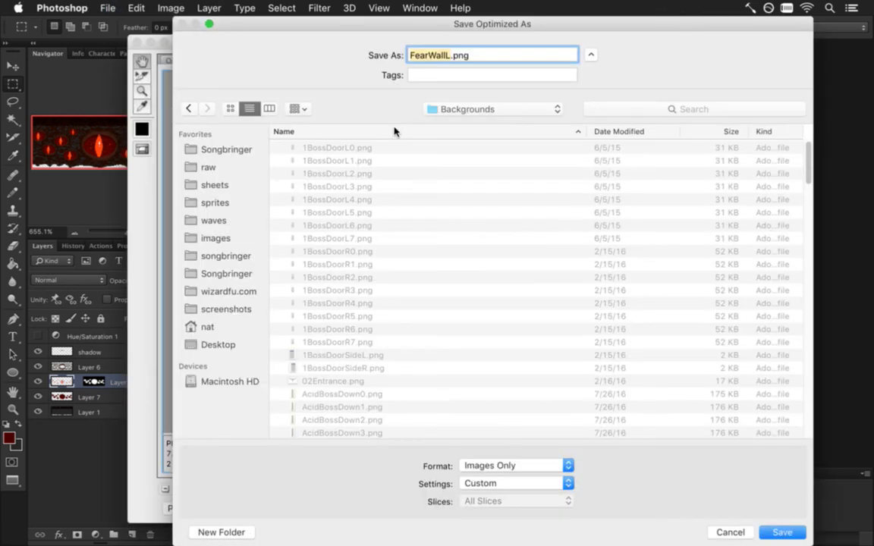
key(Right)
text(L0)
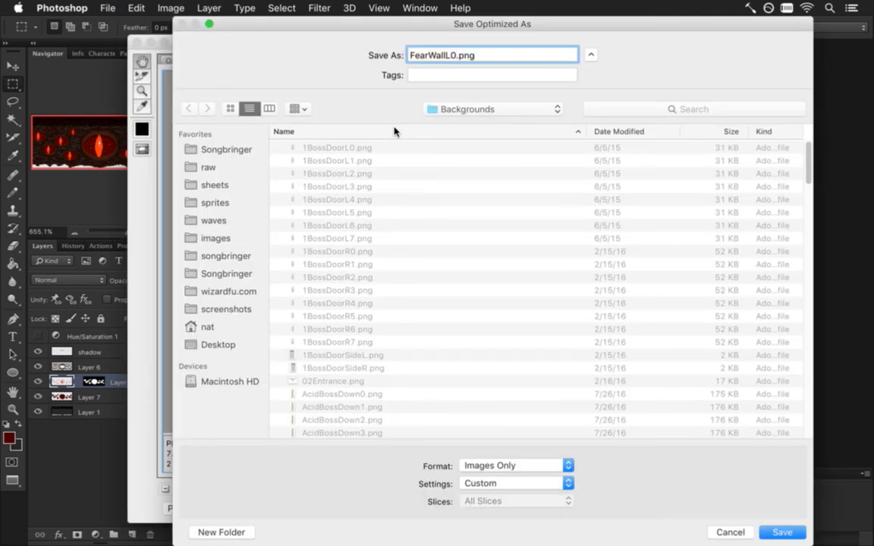
key(Return)
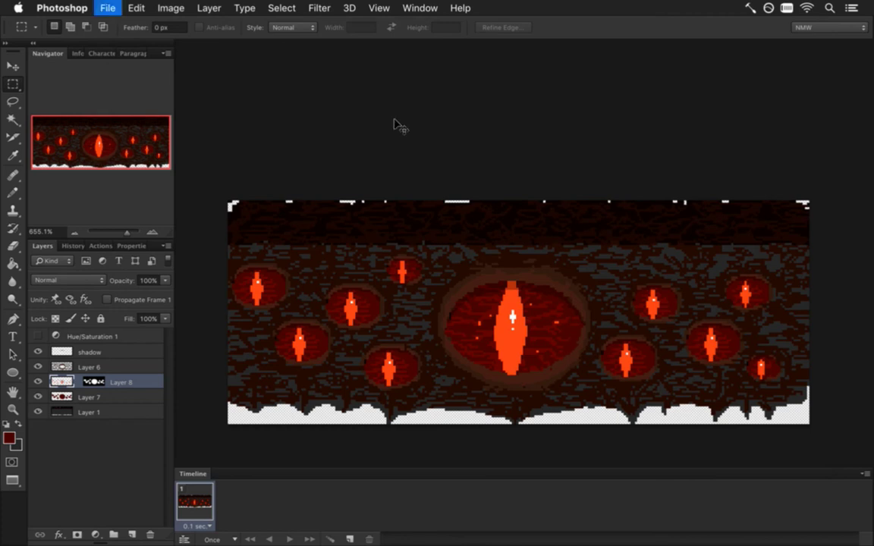
Switch to FearWallR.psd and shift Layer 8's pupils and veins 2 px right inside their mask
click(415, 7)
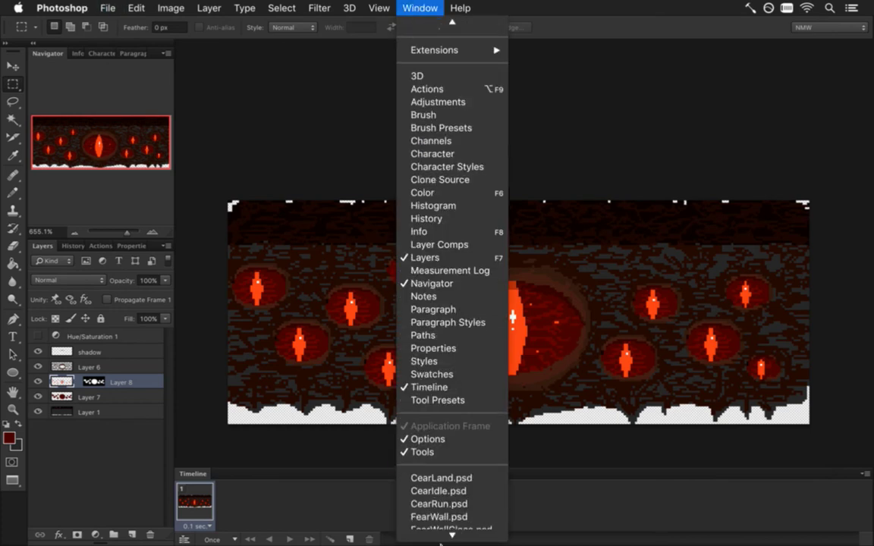
click(456, 516)
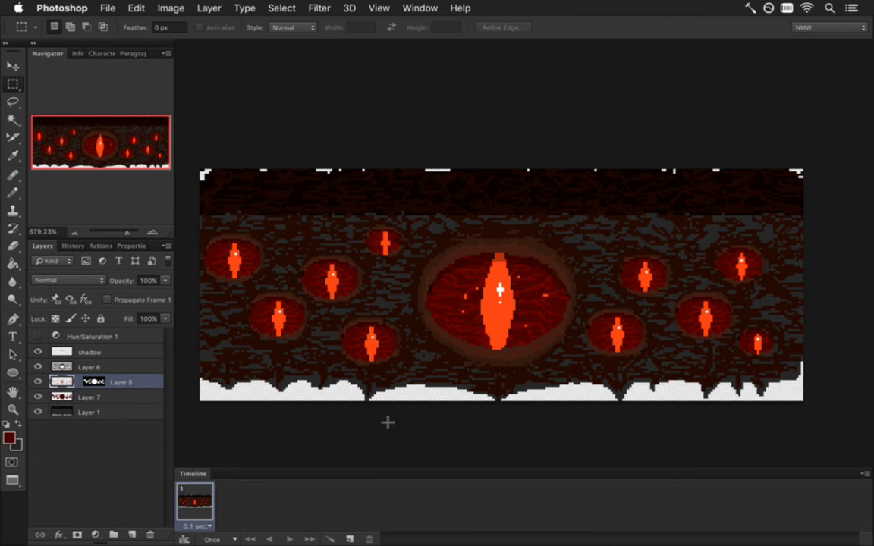
key(v)
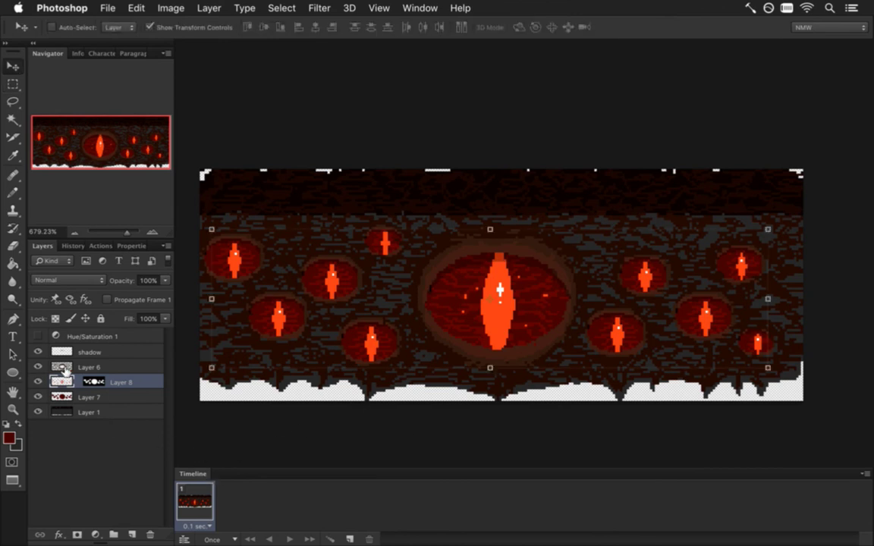
key(Right)
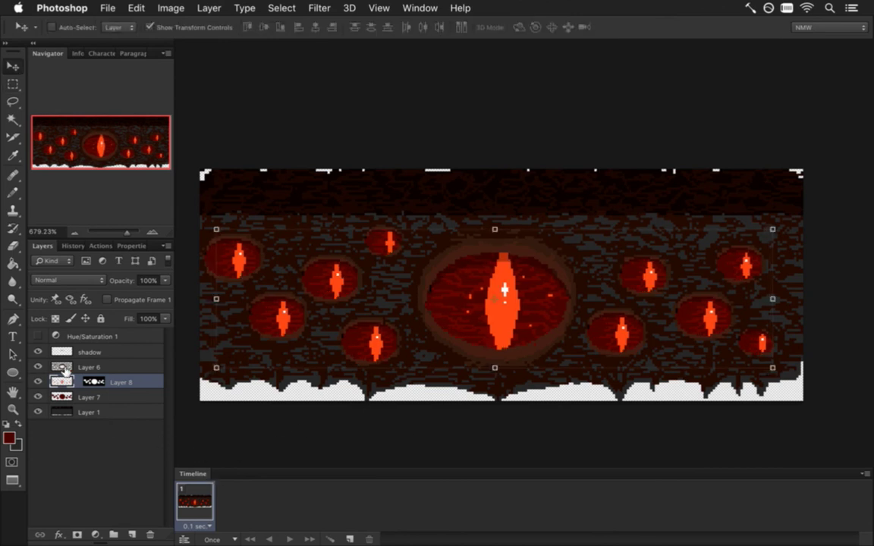
key(m)
Export the right-looking wall for the web as the PNG-24 file FearWallR0.png in the Backgrounds folder
key(alt+shift+super+s)
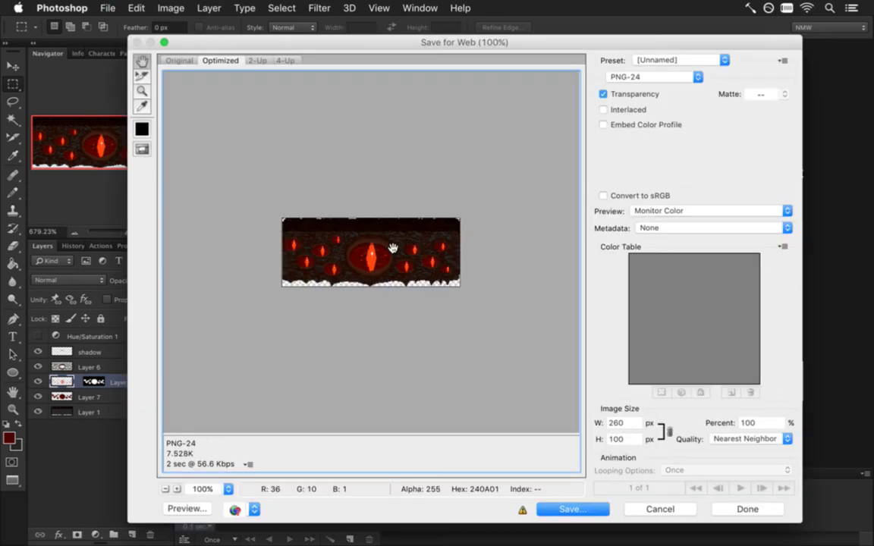
key(Return)
key(Right)
text(0)
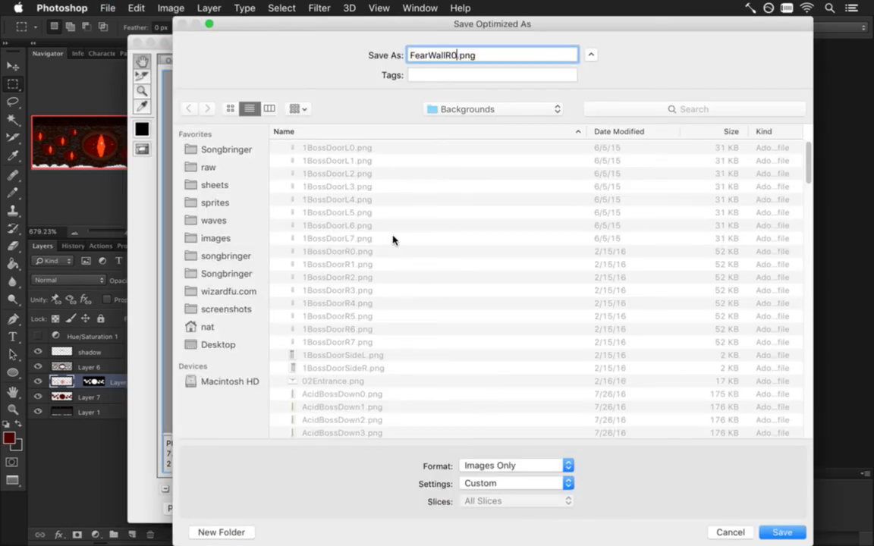
key(Return)
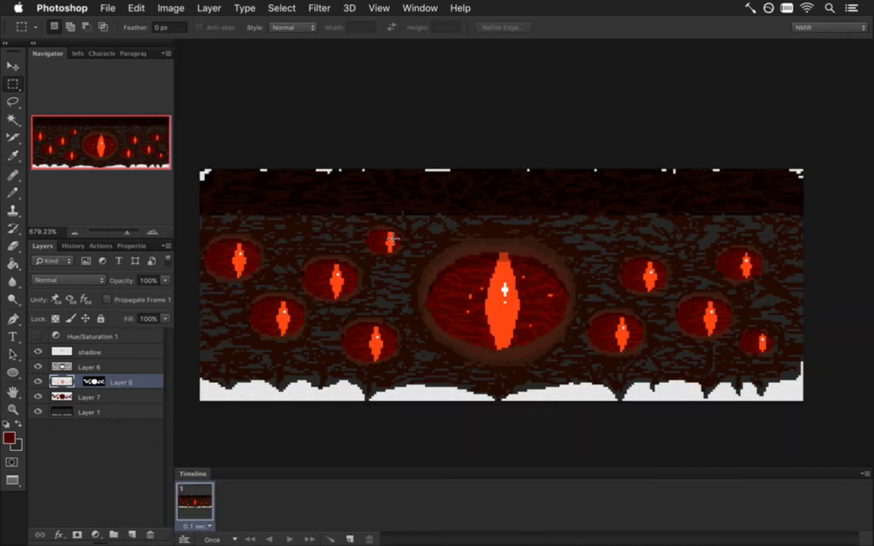
Switch to Xcode and build and run the MacD scheme of the Songbringer project
key(super+Tab)
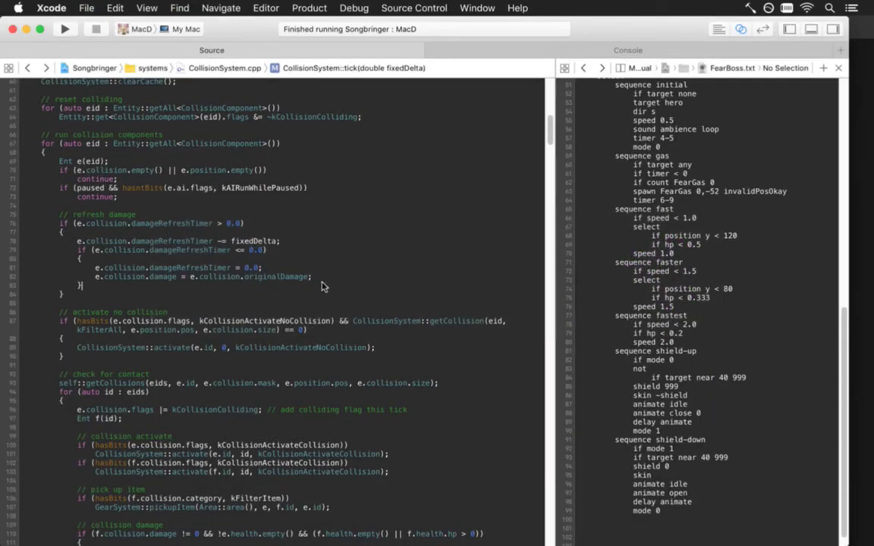
key(super+r)
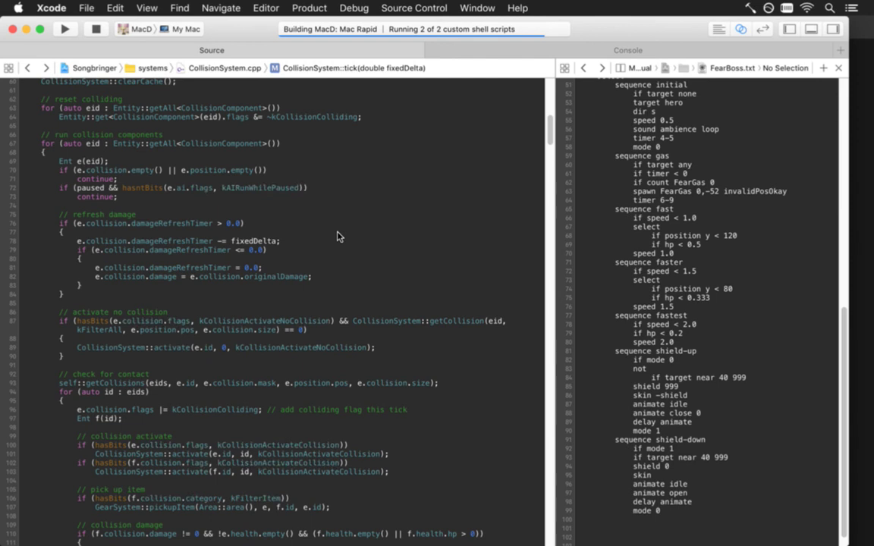
Open the PulverizerBoss.txt file from the Songbringer bosses data folder in the main source editor
key(super+Tab)
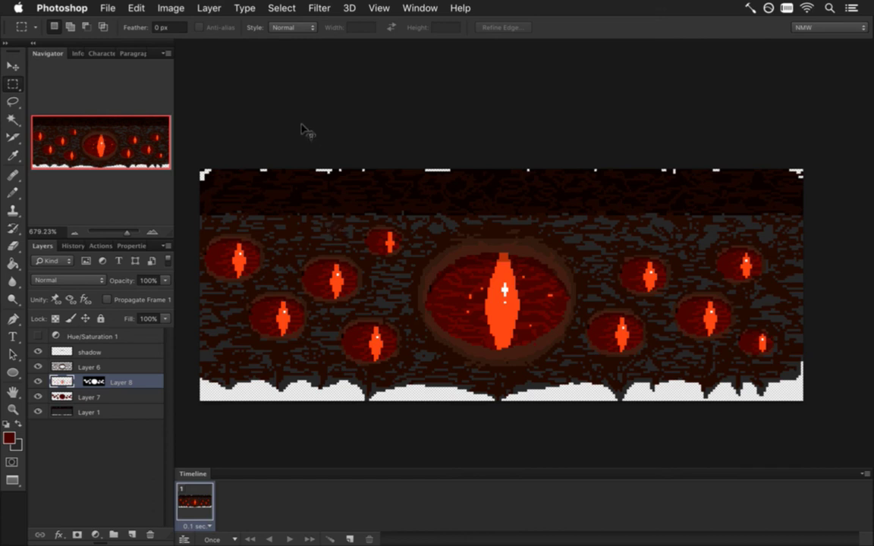
key(super+Tab)
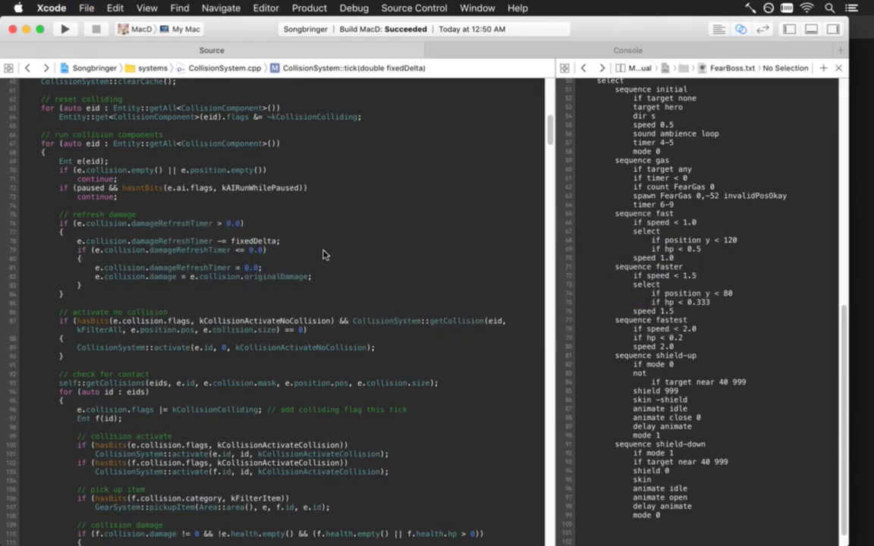
key(super+shift+o)
text(aisy)
key(BackSpace)
key(BackSpace)
key(BackSpace)
key(BackSpace)
text(pulv)
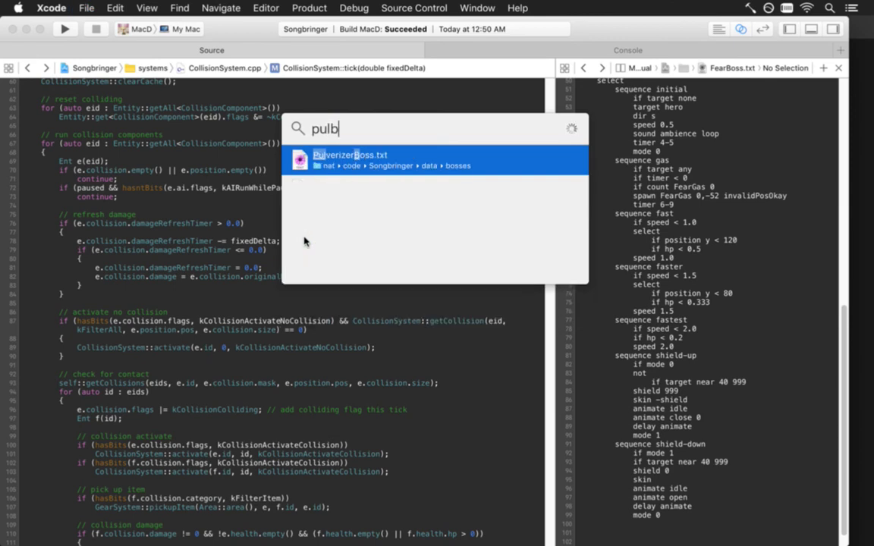
text(bos)
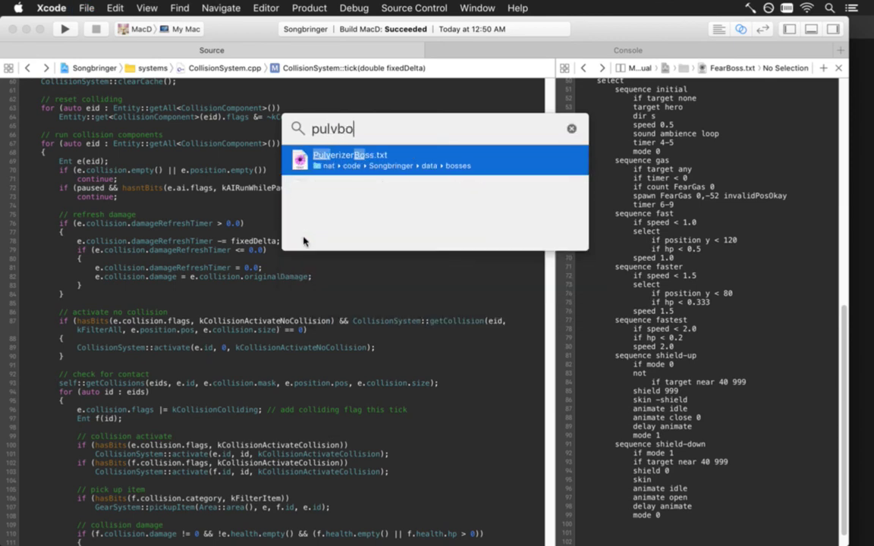
key(Return)
Examine the idle, idle-L and idle-R animation entries in PulverizerBoss.txt
key(Up)
key(Down)
key(Down)
key(Down)
key(Down)
key(Down)
key(Down)
key(Down)
key(Down)
key(Down)
key(Down)
key(Down)
key(Down)
key(Down)
key(Down)
key(Down)
key(Down)
key(Down)
key(Down)
key(Down)
key(Down)
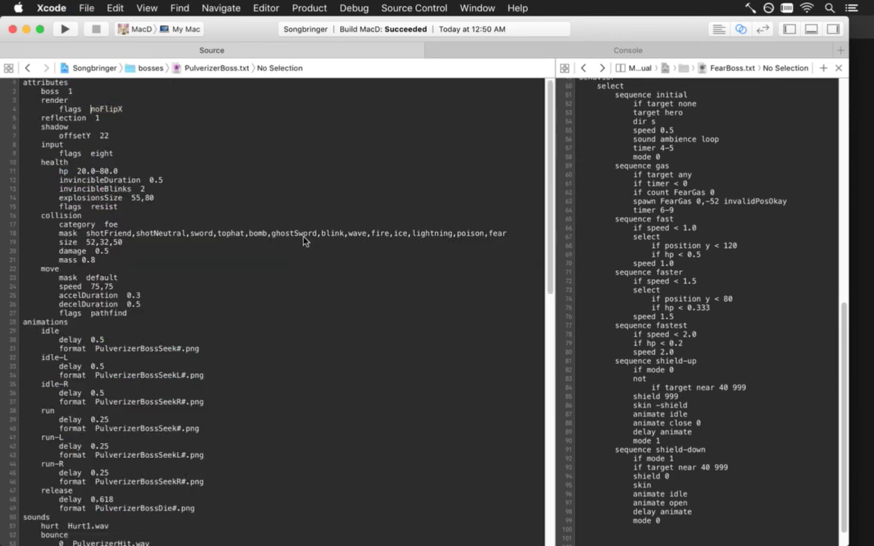
key(Up)
key(Up)
key(Up)
key(Up)
In FearBoss.txt, duplicate the idle animation entry directly below itself and rename the copy idle-L
key(super+alt+grave)
key(alt+Page_Up)
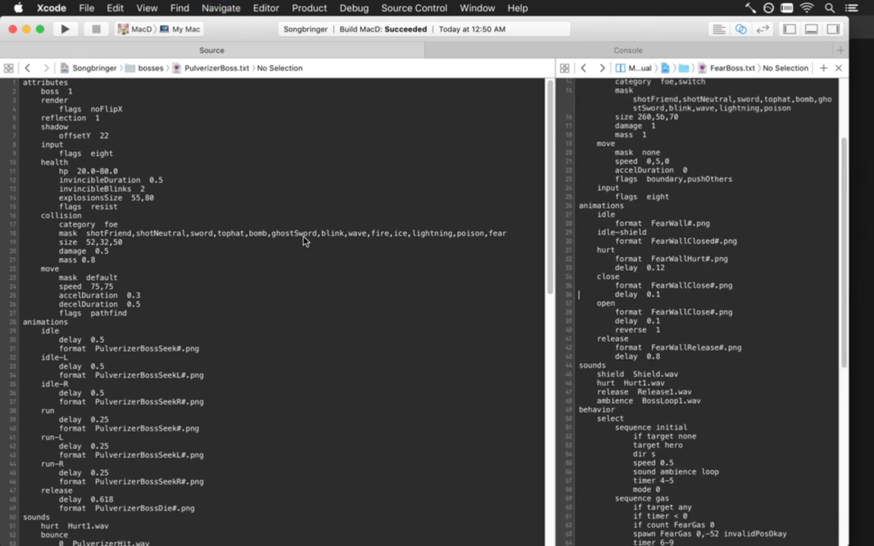
key(shift+Up)
key(shift+Up)
key(super+c)
key(Right)
key(super+v)
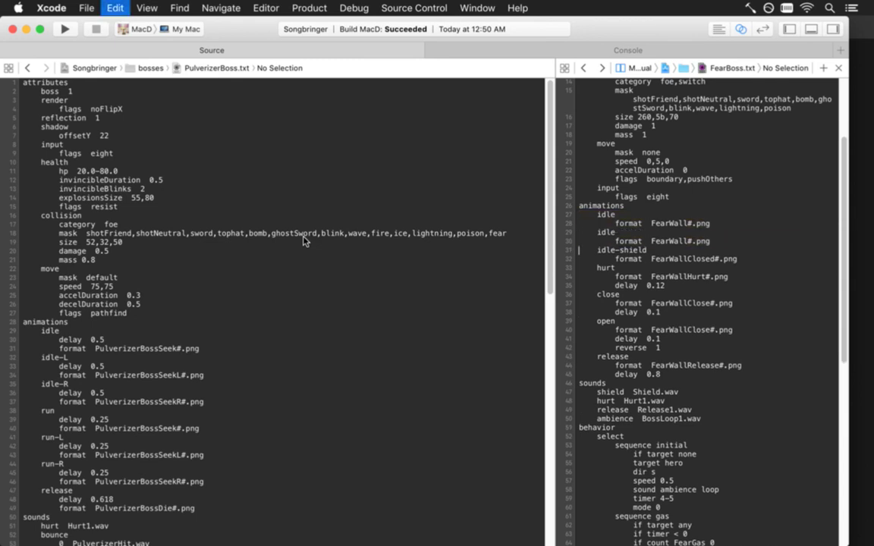
key(Left)
text(-)
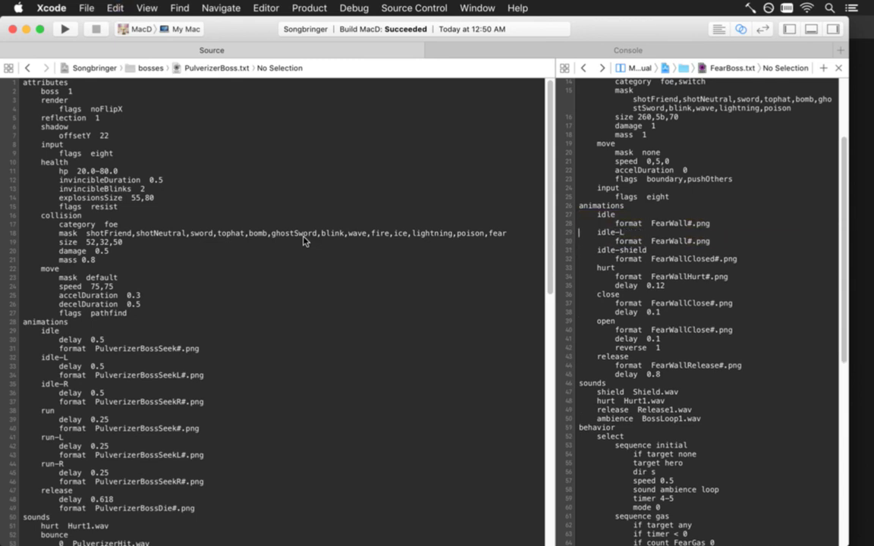
text(L)
Duplicate the idle-L animation entry in FearBoss.txt and rename the second copy idle-R
key(shift+Up)
key(shift+Up)
key(super+c)
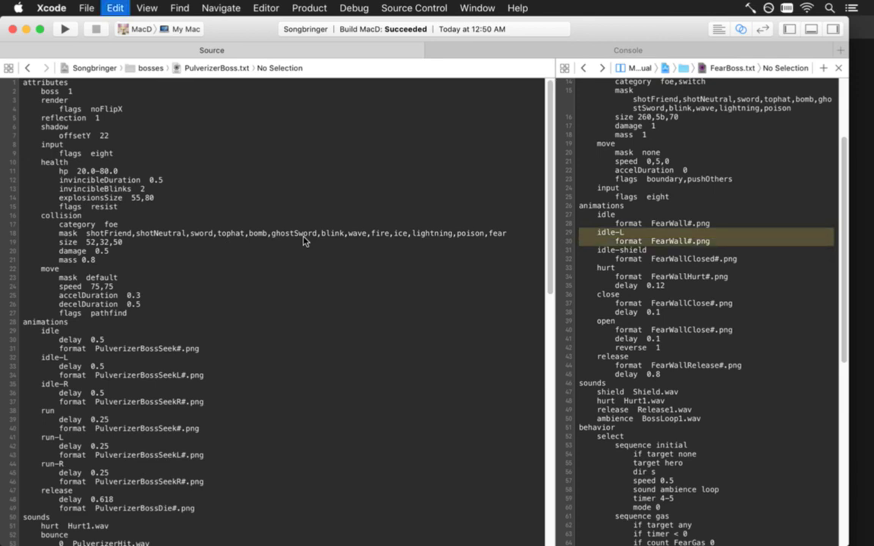
key(super+v)
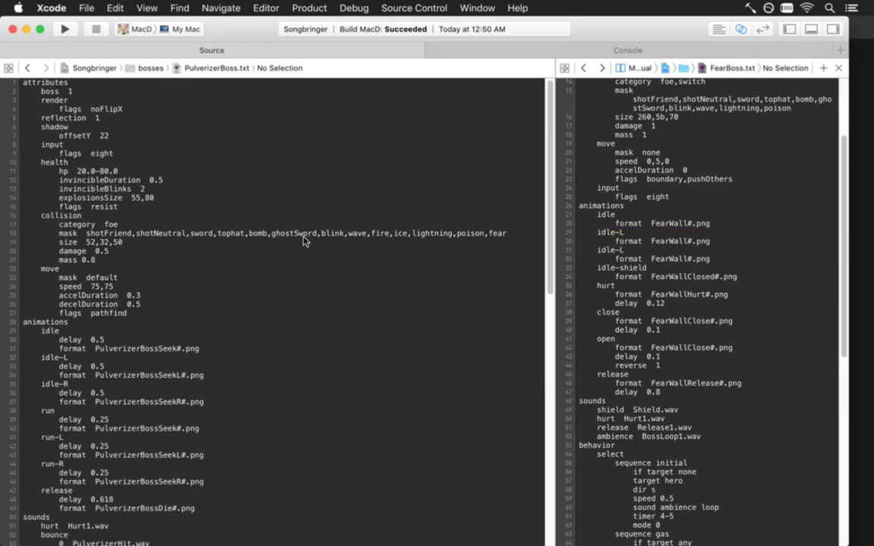
key(Left)
key(BackSpace)
text(r)
key(Up)
key(Up)
key(BackSpace)
text(L)
key(Down)
key(Down)
key(BackSpace)
text(R)
Set the idle-L format to FearWallL#.png and the idle-R format to FearWallR#.png
key(Down)
key(Up)
key(Up)
key(super+Right)
key(Left)
key(Left)
key(Left)
key(Left)
key(Left)
key(Left)
text(L)
key(Down)
key(Down)
text(R)
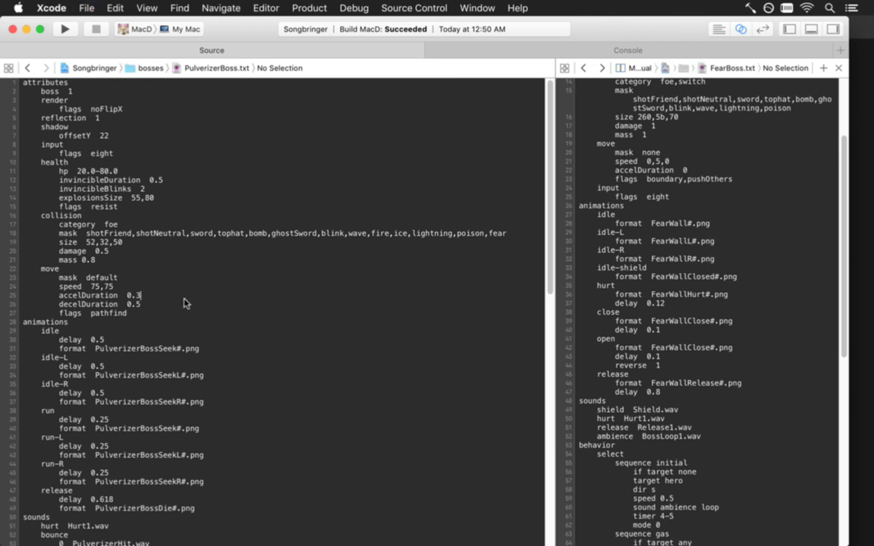
Copy the select block with the west -L, east -R and default skin sequences from PulverizerBoss.txt's behavior section
scroll(185, 293, down, 10)
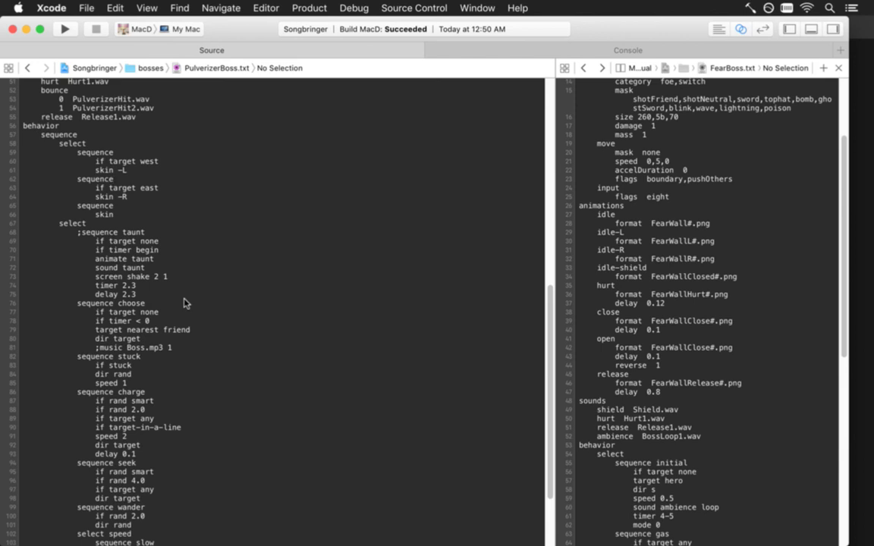
key(Up)
key(Up)
key(Up)
key(Up)
key(super+Left)
key(super+Left)
key(shift+Down)
key(shift+Down)
key(shift+Down)
key(shift+Down)
key(shift+Down)
key(shift+Down)
key(shift+Down)
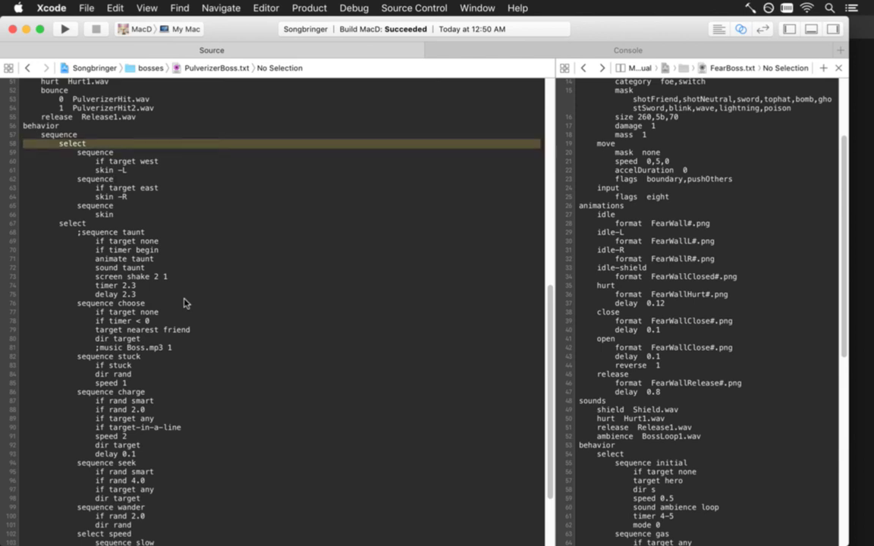
key(shift+Down)
key(shift+Down)
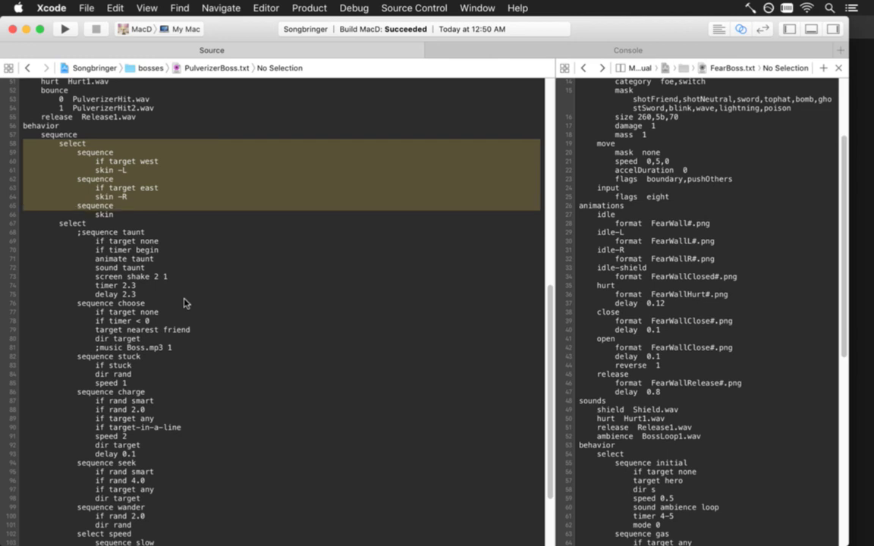
key(Right)
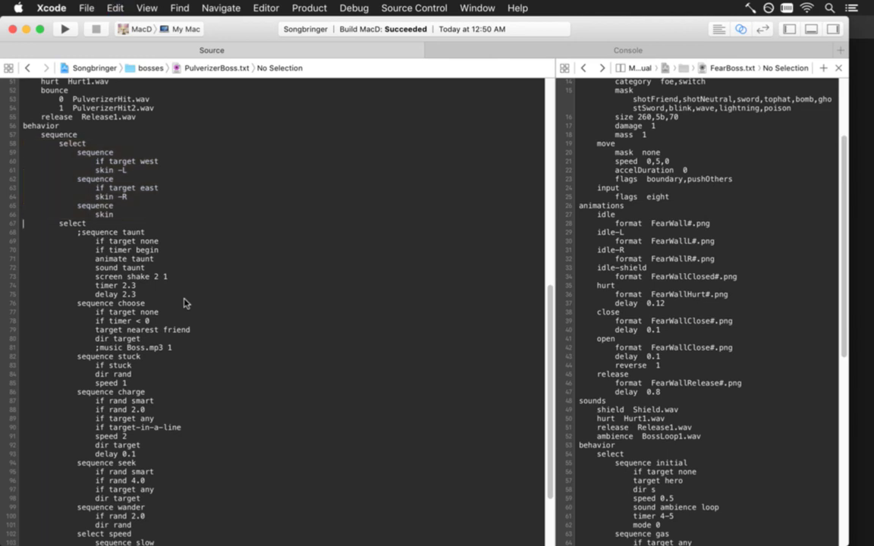
key(Tab)
key(super+z)
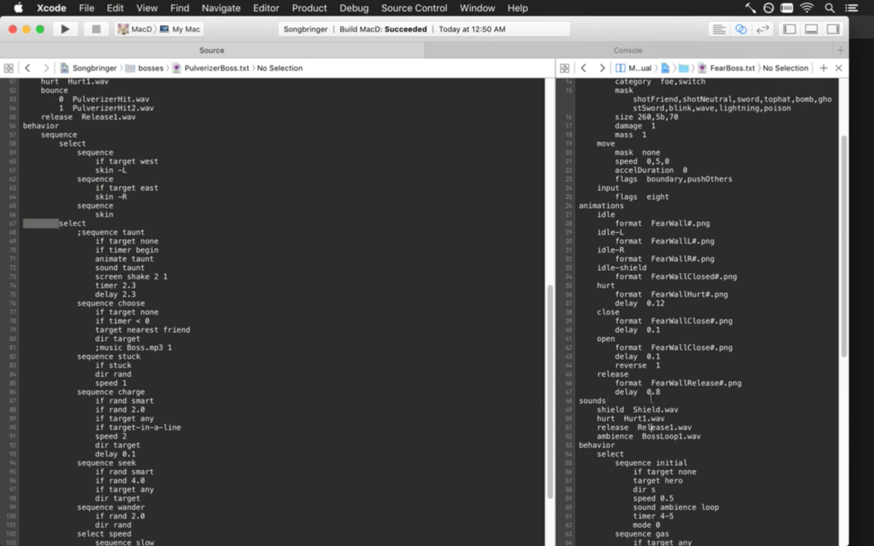
Paste the west/east skin select block after the shield-down sequence in FearBoss.txt's behavior section and save the file
scroll(651, 392, down, 10)
scroll(653, 398, down, 3)
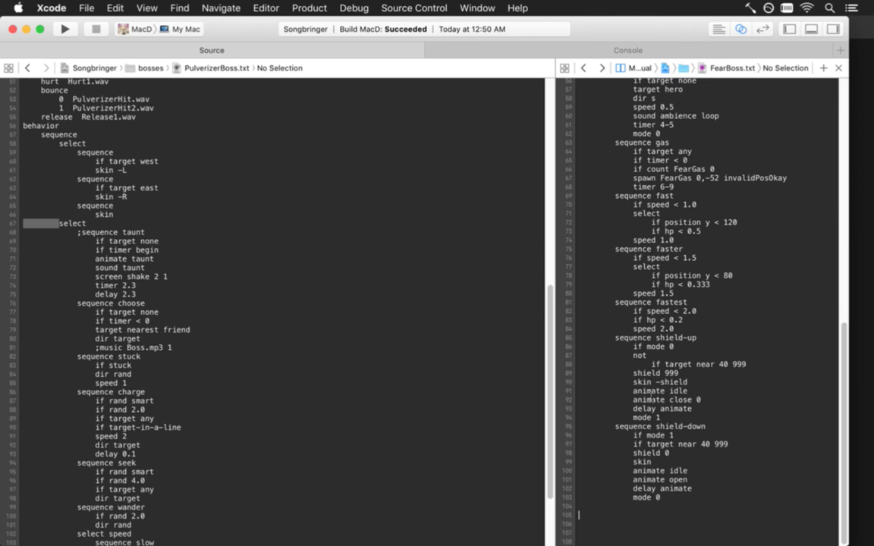
key(super+v)
key(Up)
key(Up)
key(Up)
key(Up)
key(Up)
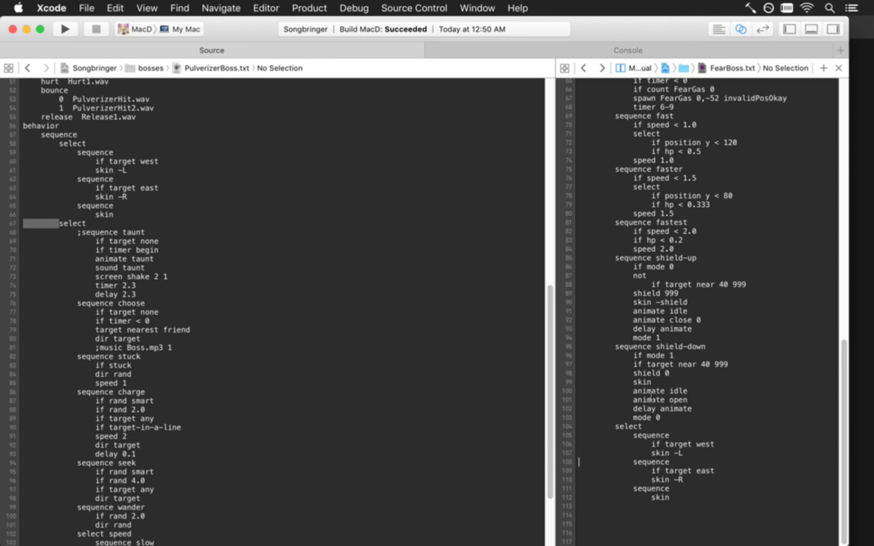
key(super+s)
Run the game and move the hero left and right below the wall boss to test its gaze
key(super+r)
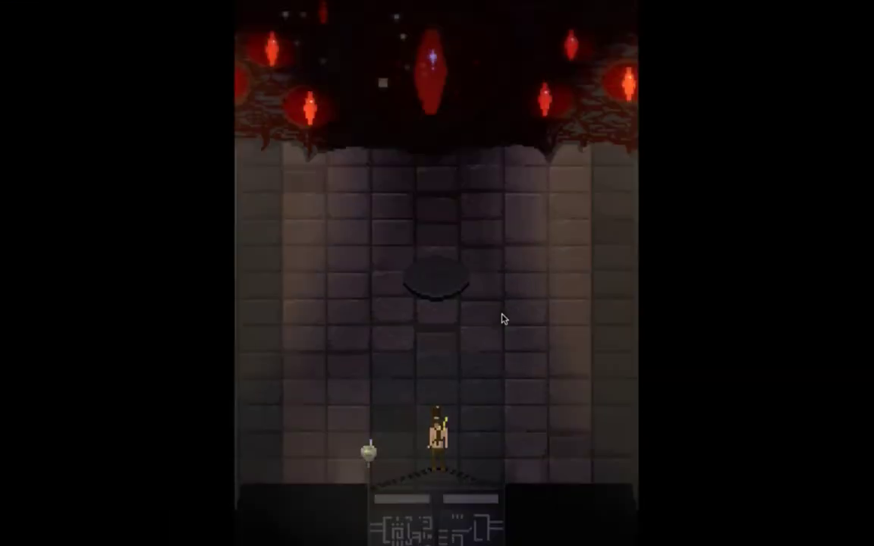
key(w)
key(d)
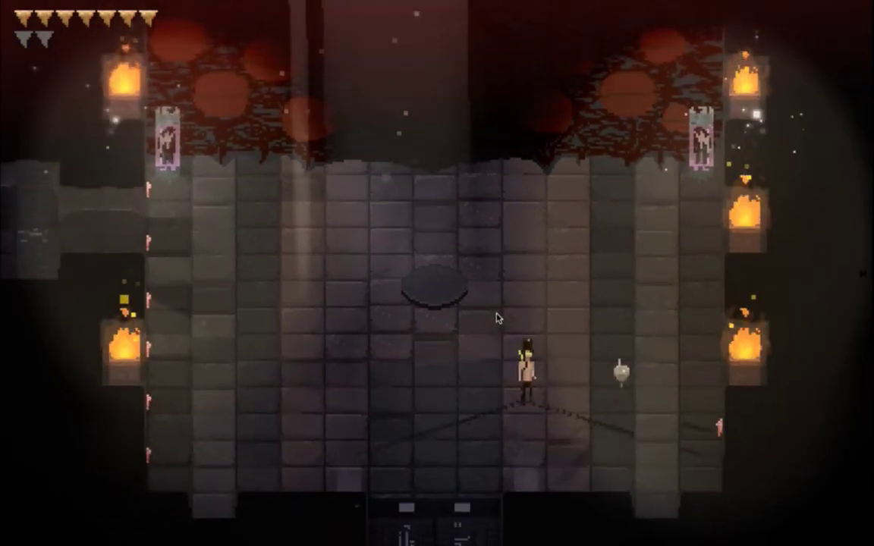
key(a)
key(Left)
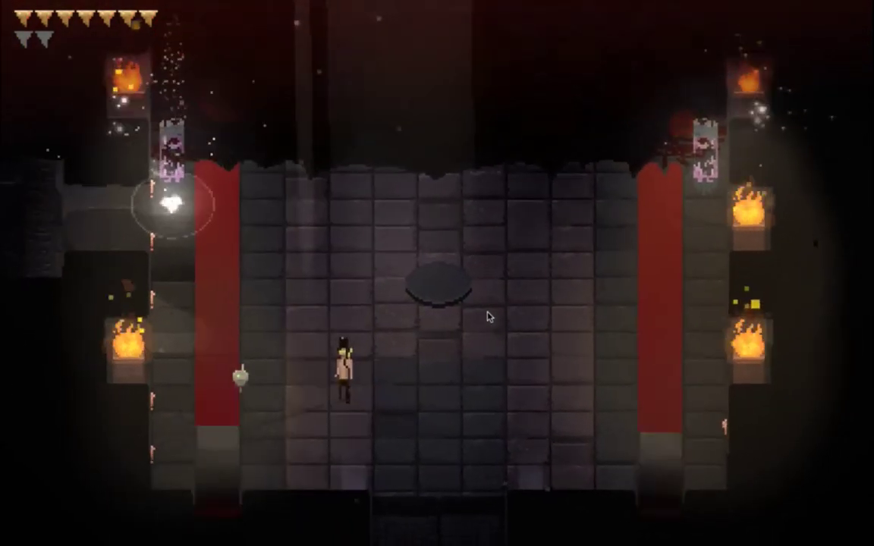
key(d)
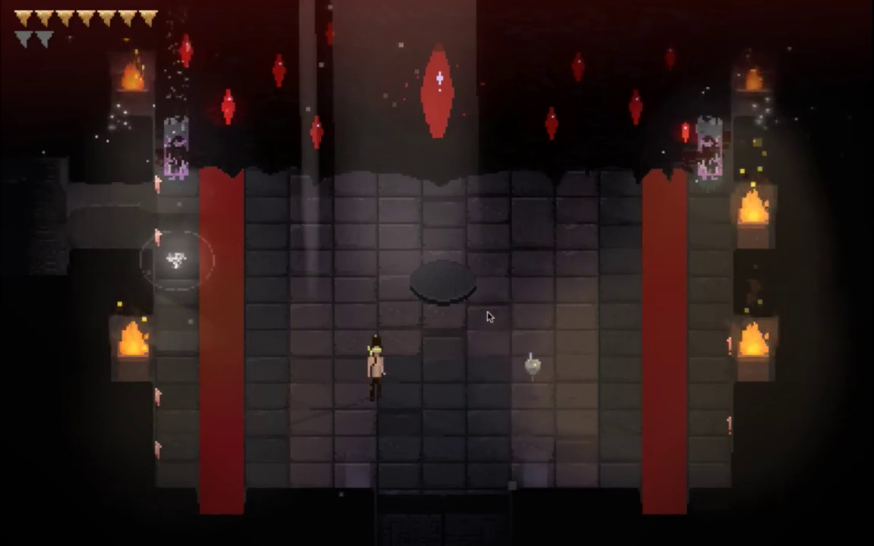
key(Right)
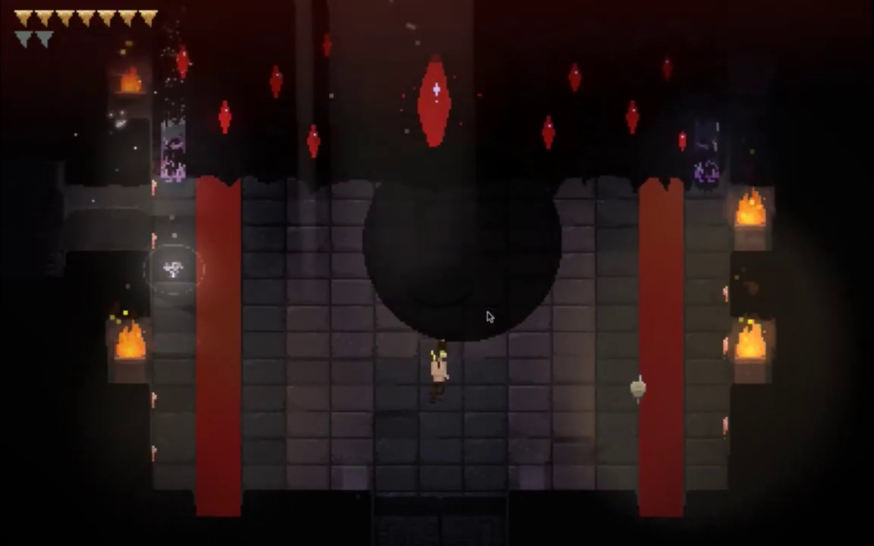
key(Right)
key(Right)
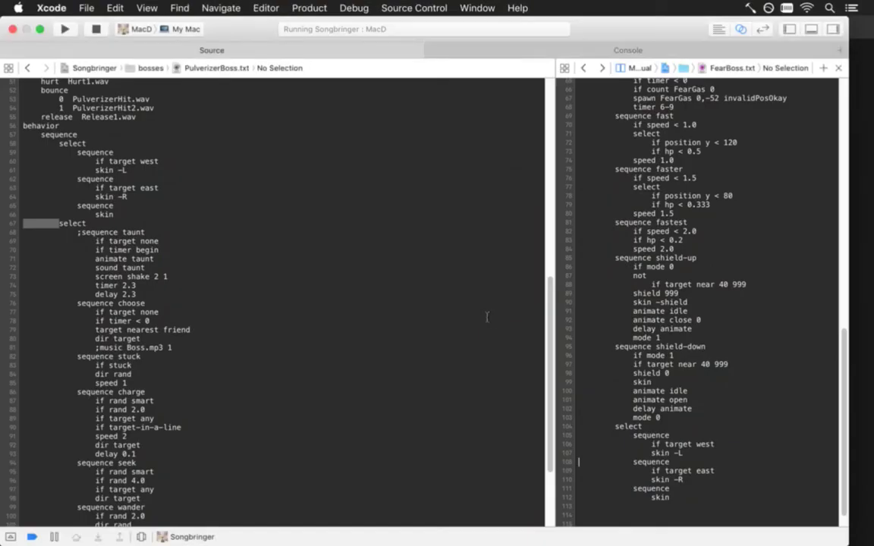
Comment out the shield-up and shield-down sequences in FearBoss.txt with a leading semicolon
click(638, 338)
key(Up)
key(Up)
key(Up)
key(Up)
key(Up)
key(Up)
key(Up)
key(Up)
key(Up)
key(super+Left)
text(;)
key(Down)
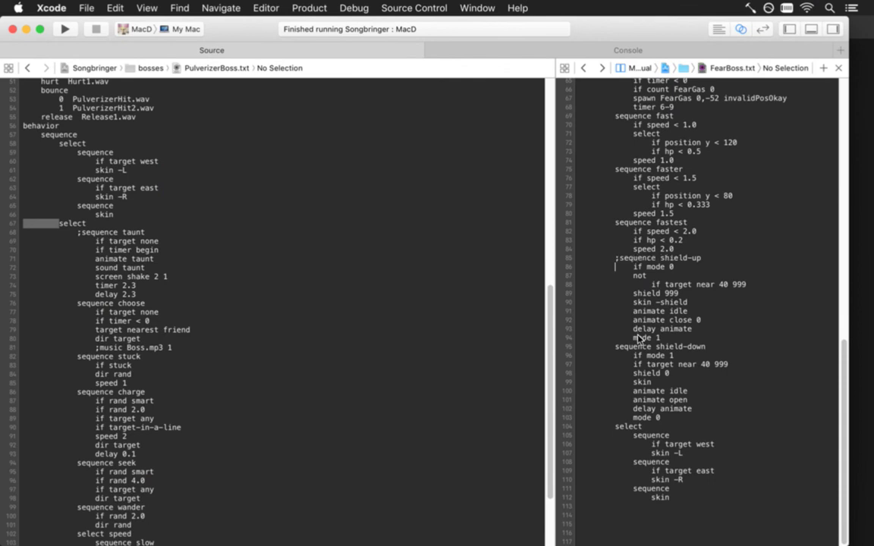
key(Up)
text(;)
Run the game again, move the hero across the room to test the boss's eye direction, and quit it
key(super+r)
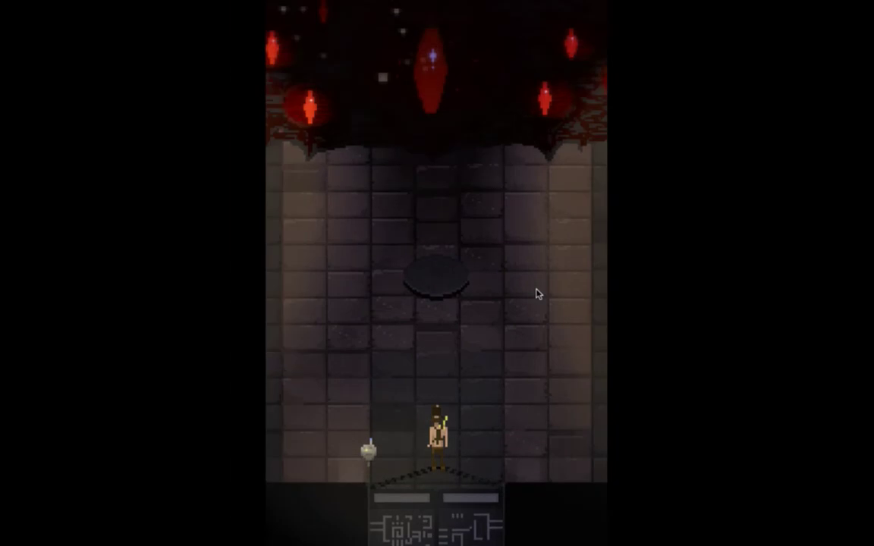
key(Right)
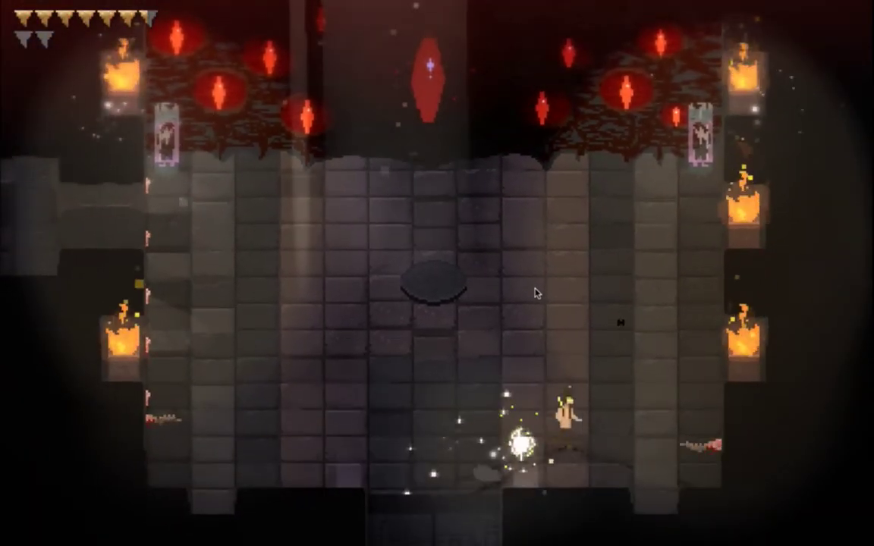
key(Up)
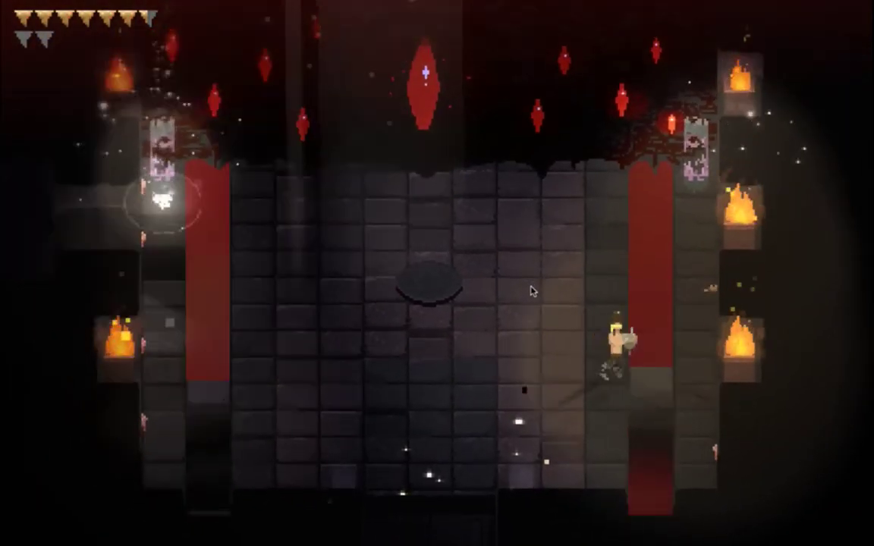
key(Up)
key(Left)
key(Left)
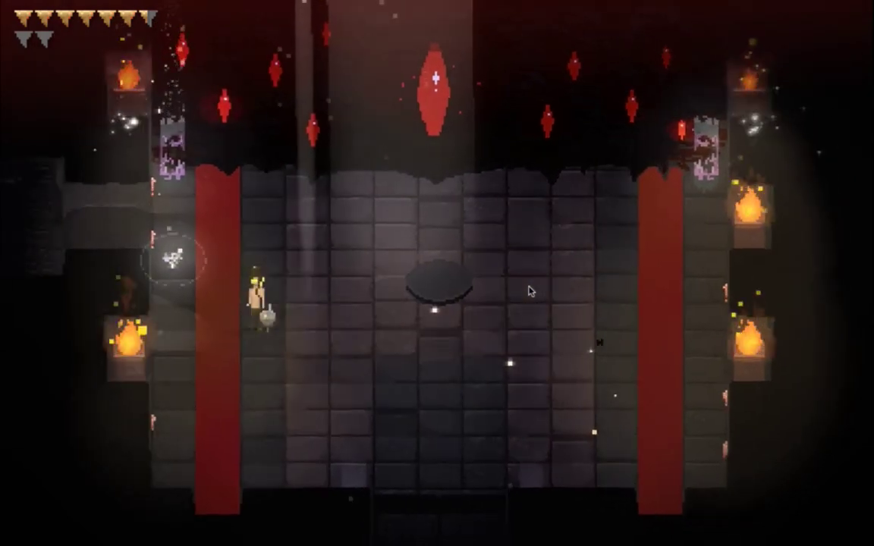
key(Right)
key(d)
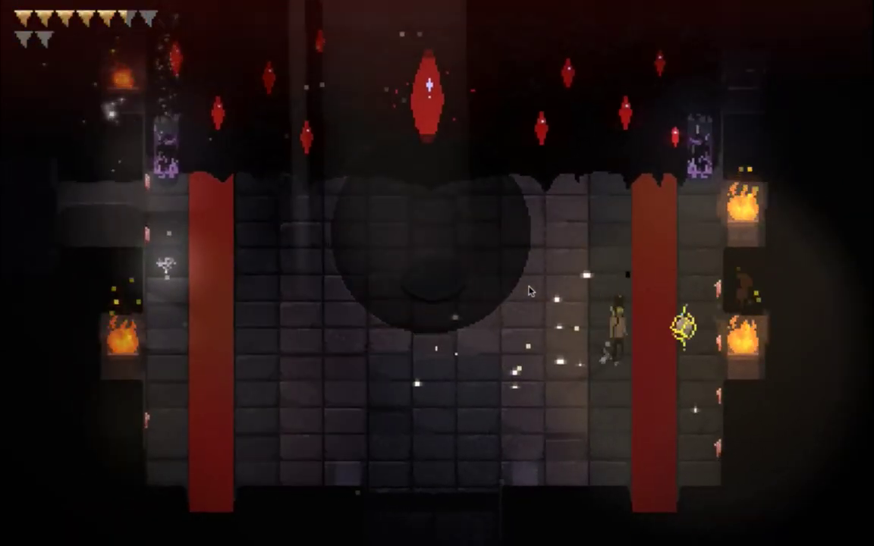
key(super+q)
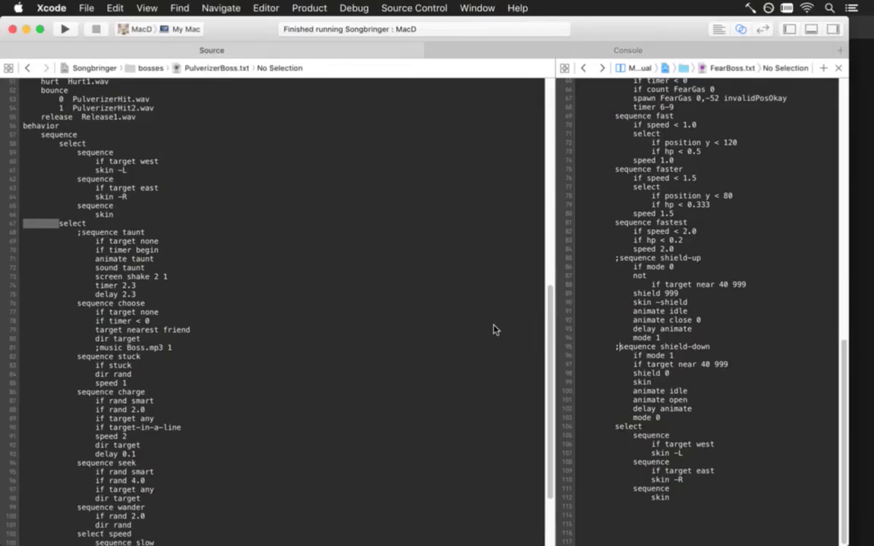
Open the AISystem.cpp source file in the main editor
click(444, 292)
click(451, 325)
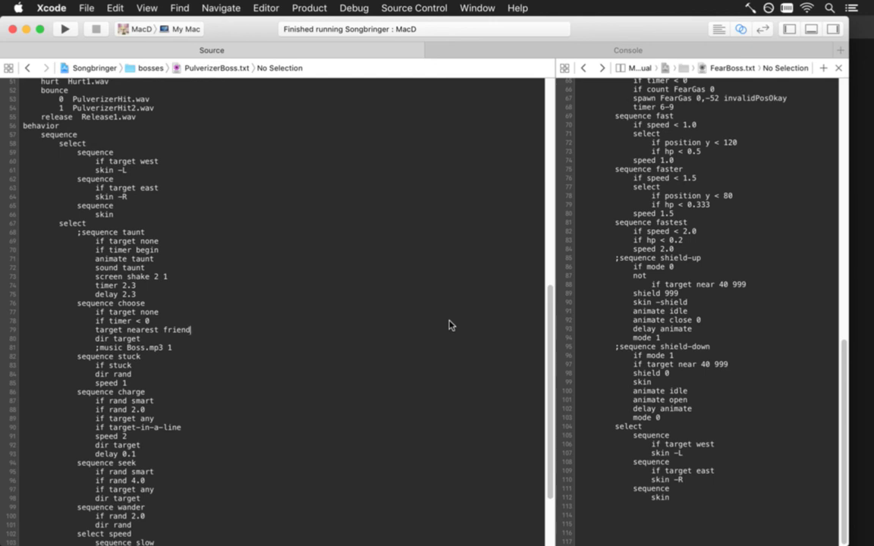
key(super+shift+o)
text(aisy)
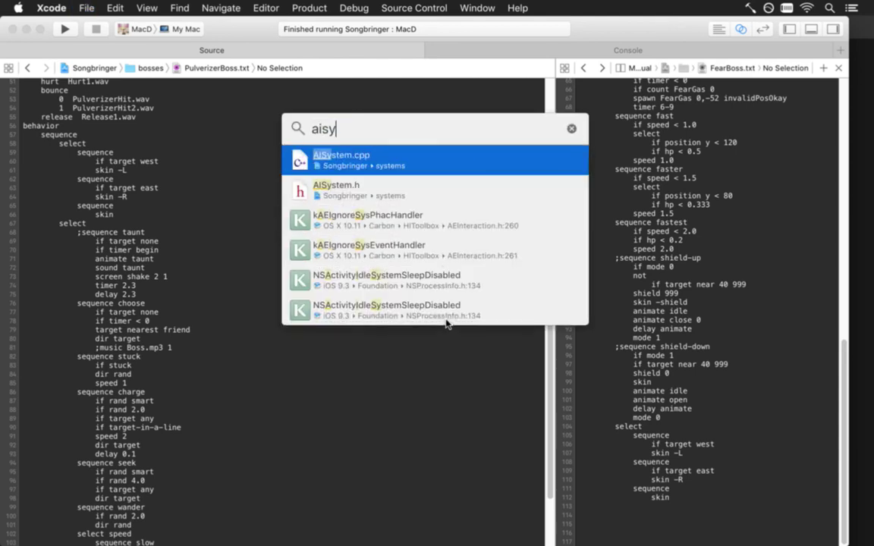
key(Return)
Search AISystem.cpp for "viortarg" and go to the kBehaviorTarget check under the "if target is..." comment
key(super+Up)
key(super+f)
text(viortarg)
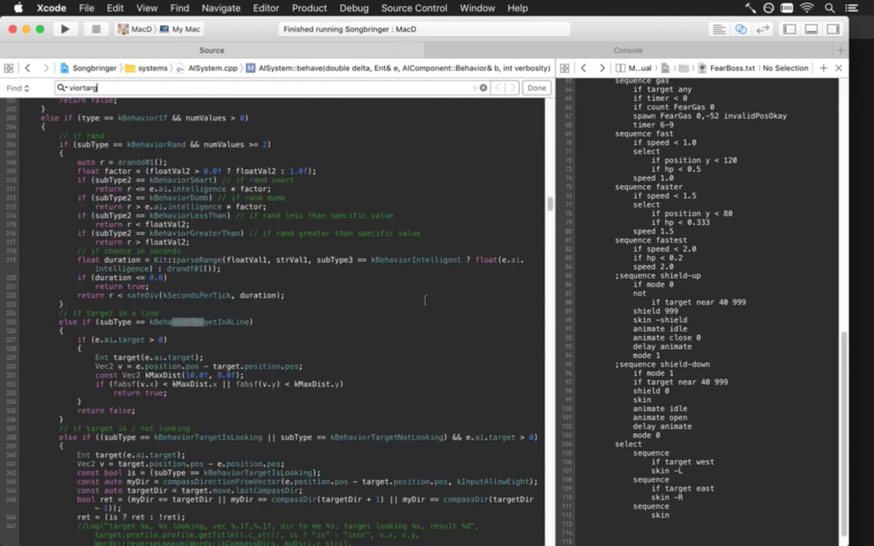
key(Return)
key(Return)
key(Return)
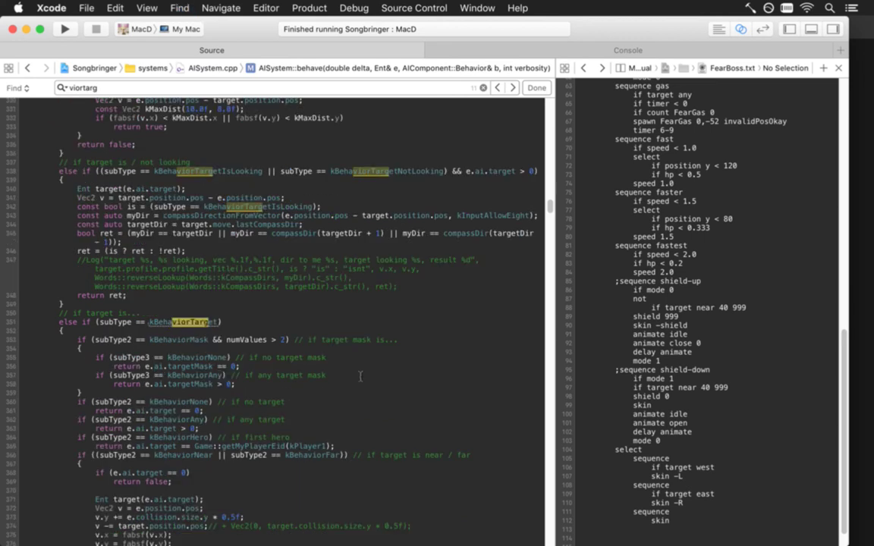
Set a breakpoint on the numValues == 4 check in the "if target is west / east / etc." branch and run the game
click(348, 383)
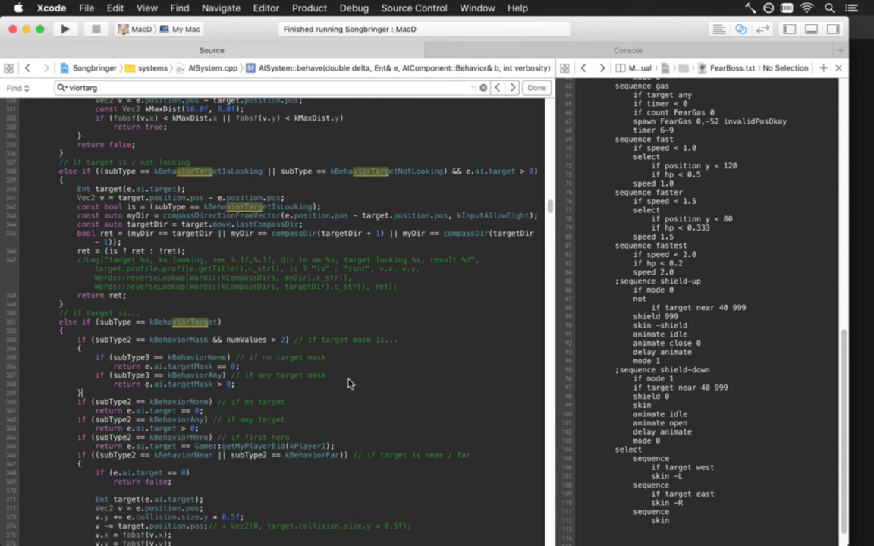
scroll(349, 383, down, 10)
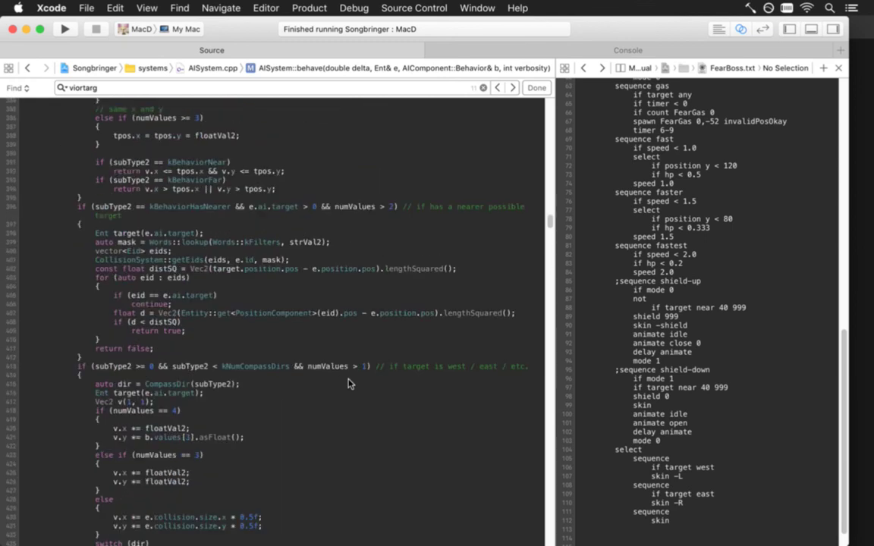
scroll(349, 383, down, 9)
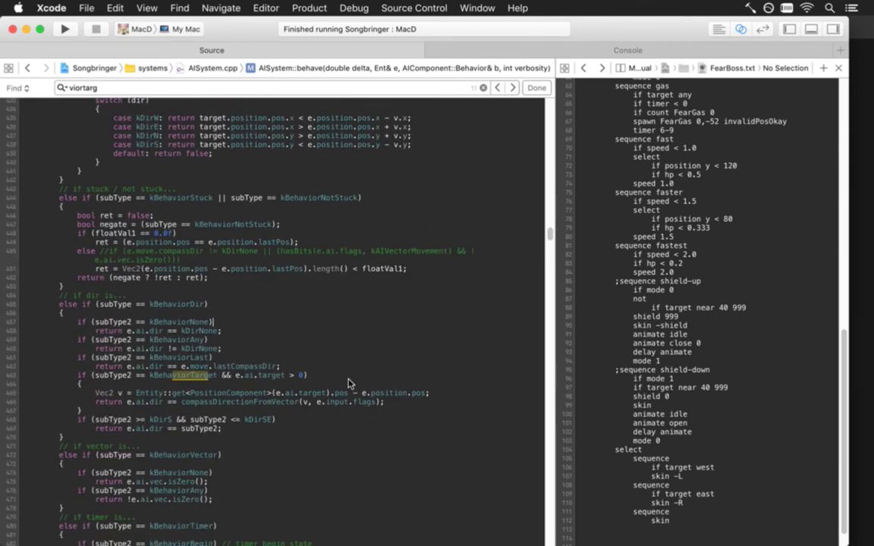
scroll(348, 383, up, 9)
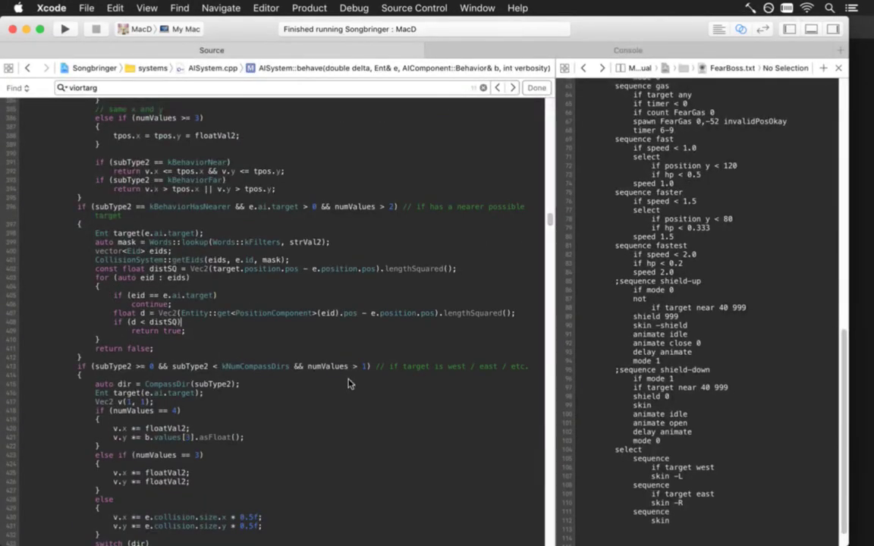
scroll(348, 383, down, 3)
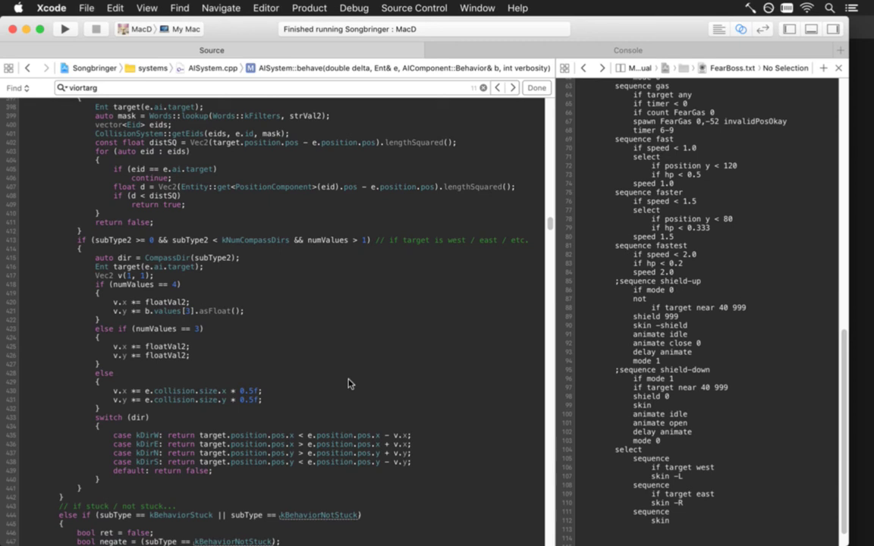
key(Up)
key(Up)
key(Up)
key(Up)
key(Up)
key(Up)
key(Up)
key(Up)
key(Up)
key(Up)
key(Up)
key(Up)
key(Up)
key(Up)
key(Up)
key(Up)
key(Up)
key(Up)
key(Up)
key(Up)
key(Down)
key(super+backslash)
key(super+r)
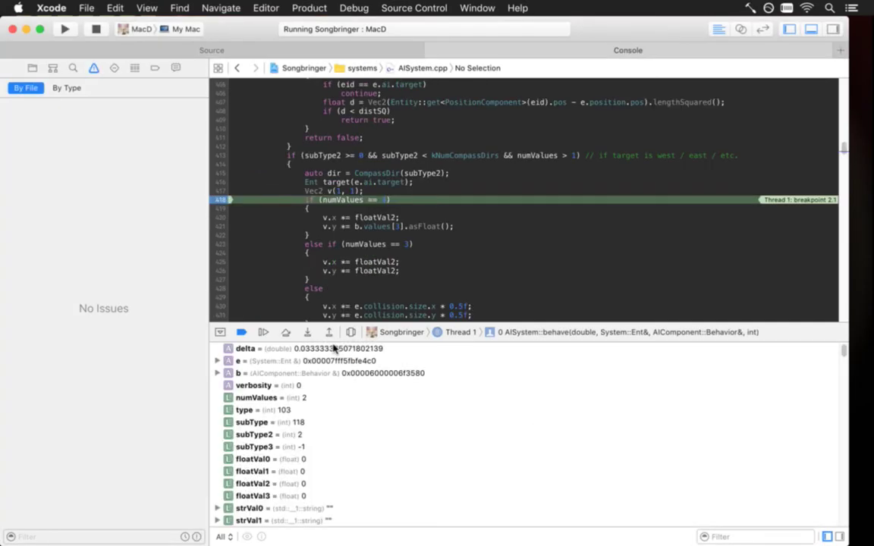
Step over the code line by line from the breakpoint to the kDirW case, and stop the game
click(287, 334)
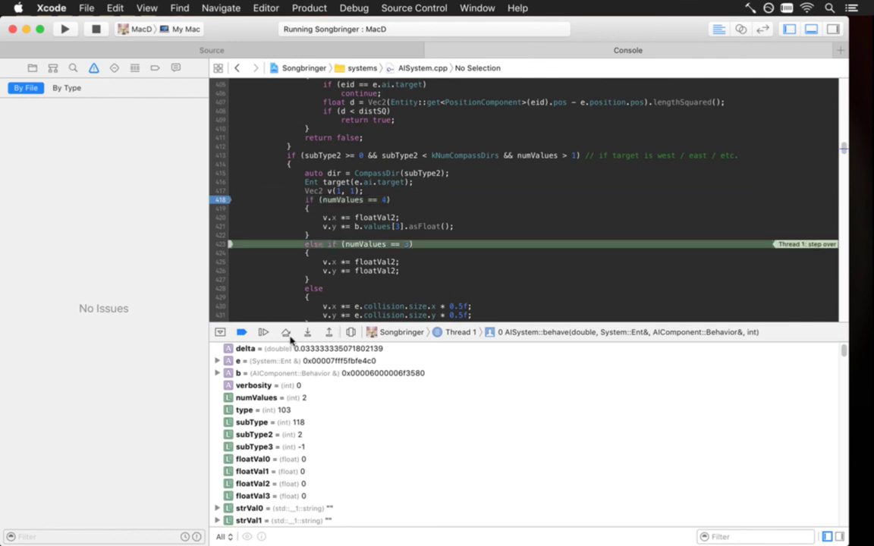
click(289, 336)
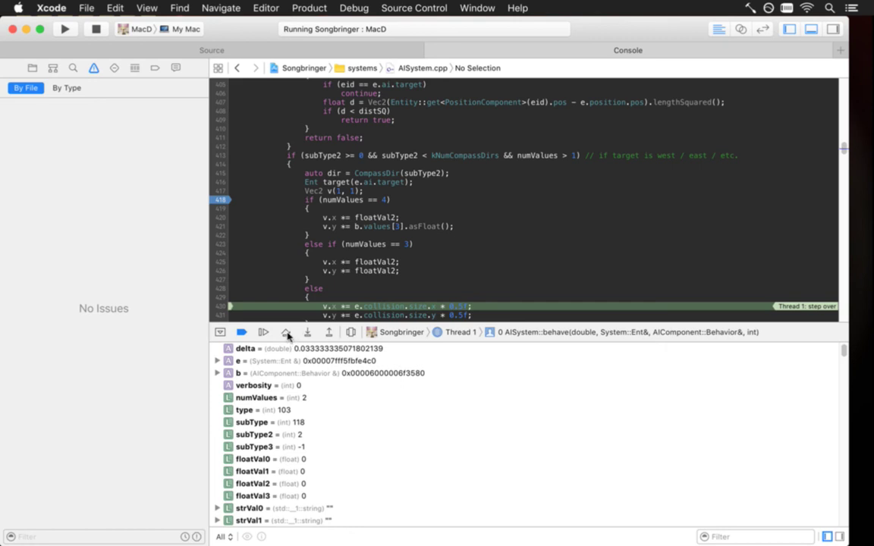
click(287, 334)
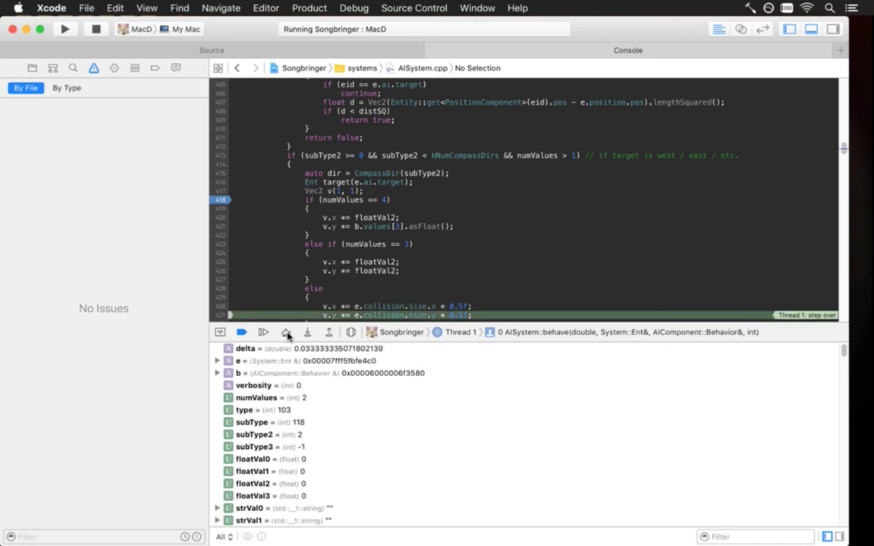
click(286, 334)
click(287, 334)
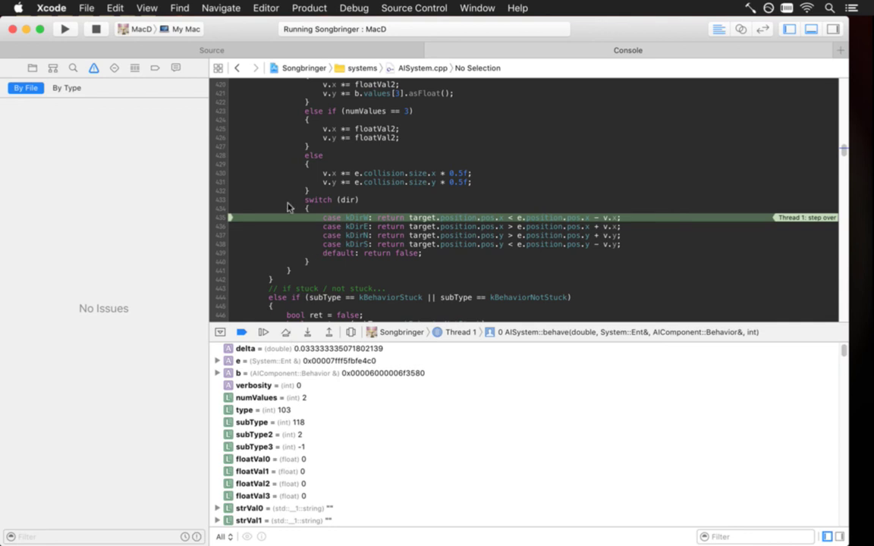
click(97, 30)
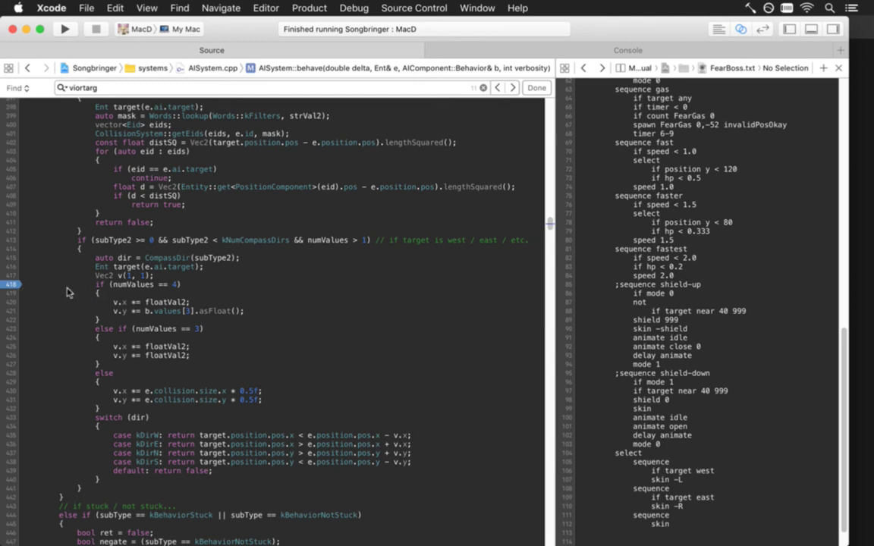
Remove the breakpoint from line 418 of AISystem.cpp
click(6, 284)
drag(6, 285, 33, 260)
scroll(160, 369, down, 2)
Comment out the v.x and v.y collision-size lines in the else block of the compass-direction check
click(110, 371)
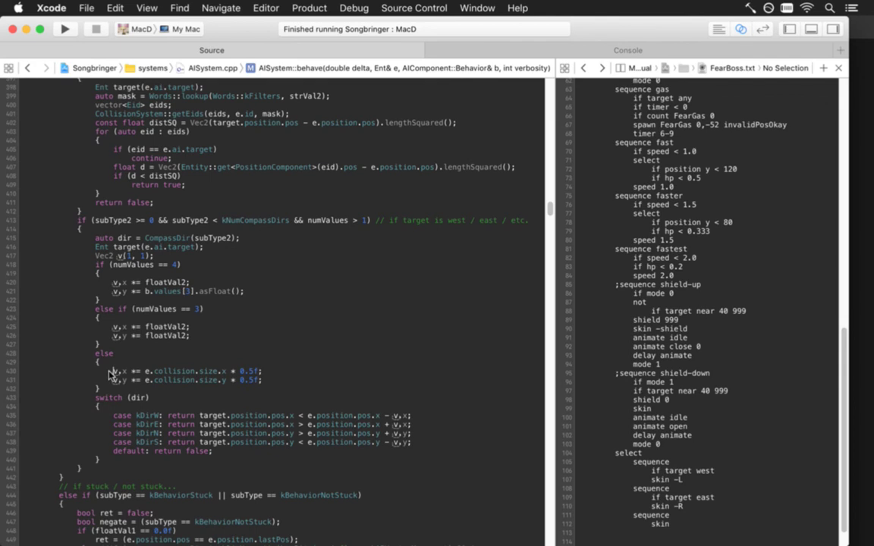
text(//)
key(Down)
key(Left)
key(Left)
text(//)
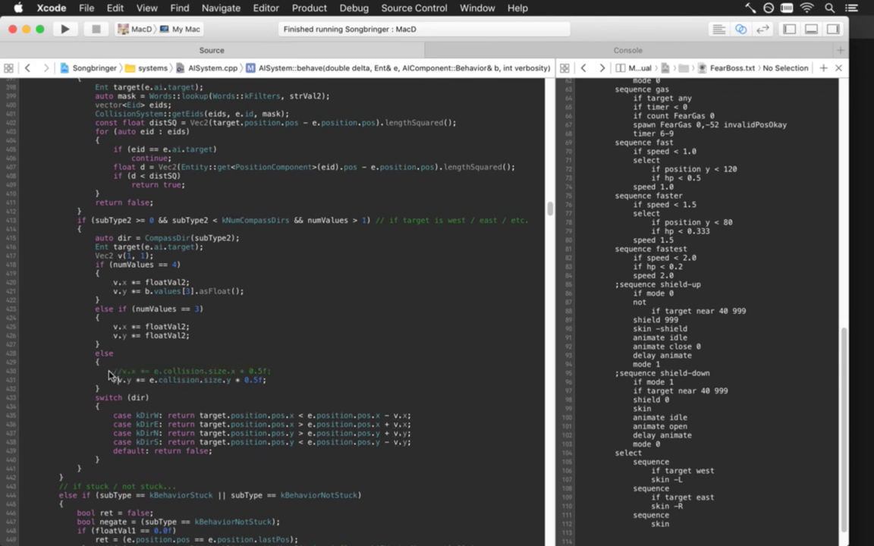
Add an empty line at the end of the else block, below the v.y line
key(super+Right)
key(Return)
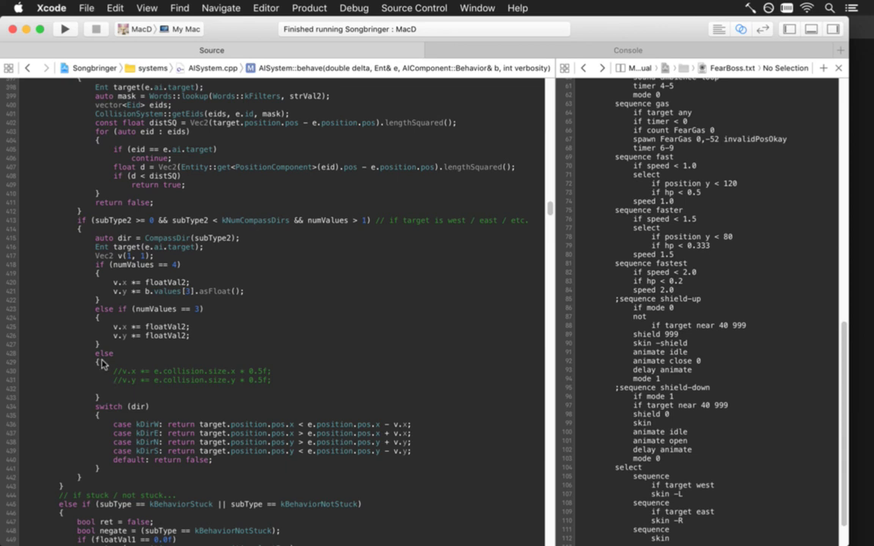
key(Up)
key(Up)
key(Up)
key(Up)
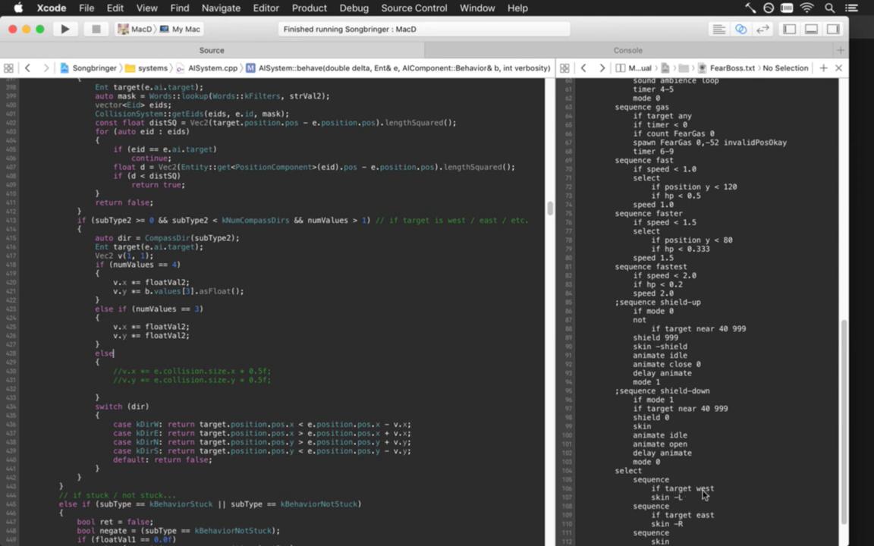
Replace b.values[3].asFloat() with floatVal3 in the v.y line of the numValues == 4 block
click(289, 354)
drag(145, 291, 238, 293)
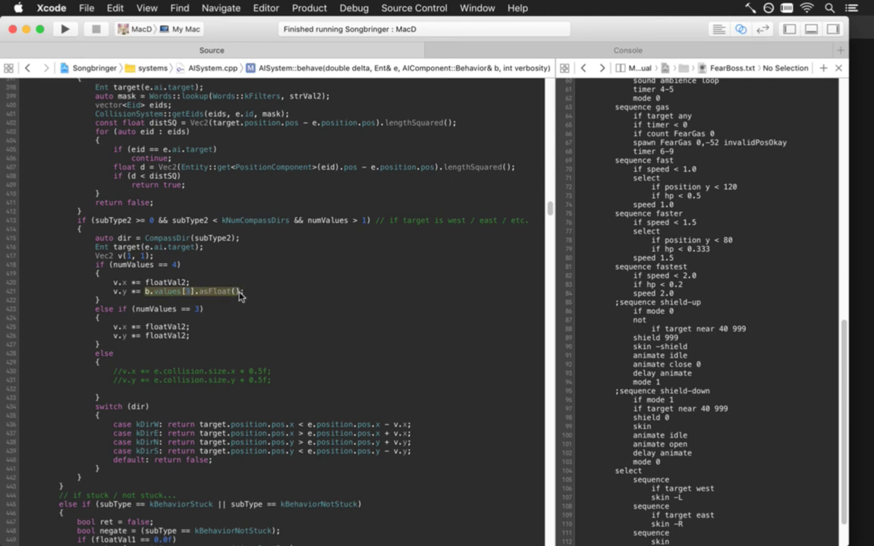
text(floatVal3;)
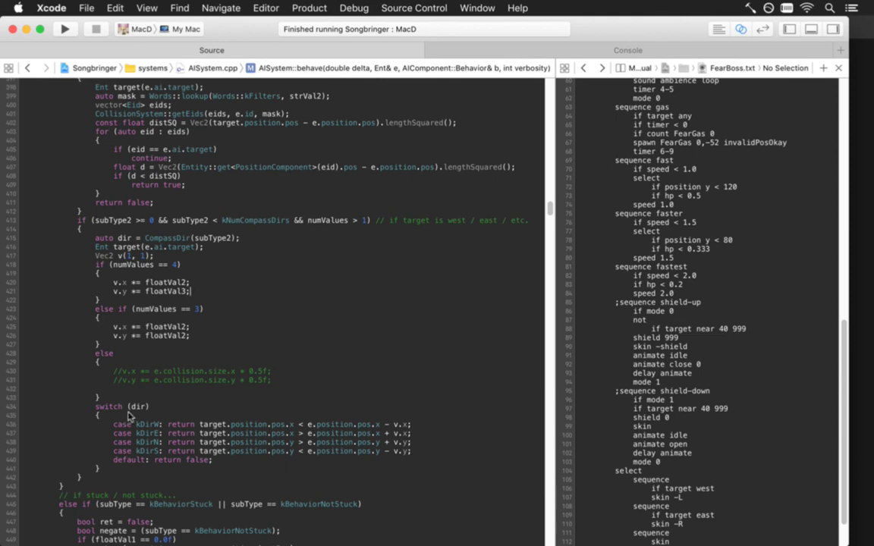
Uncomment the v.x and v.y collision-size lines in the else block
key(Up)
key(super+slash)
key(super+slash)
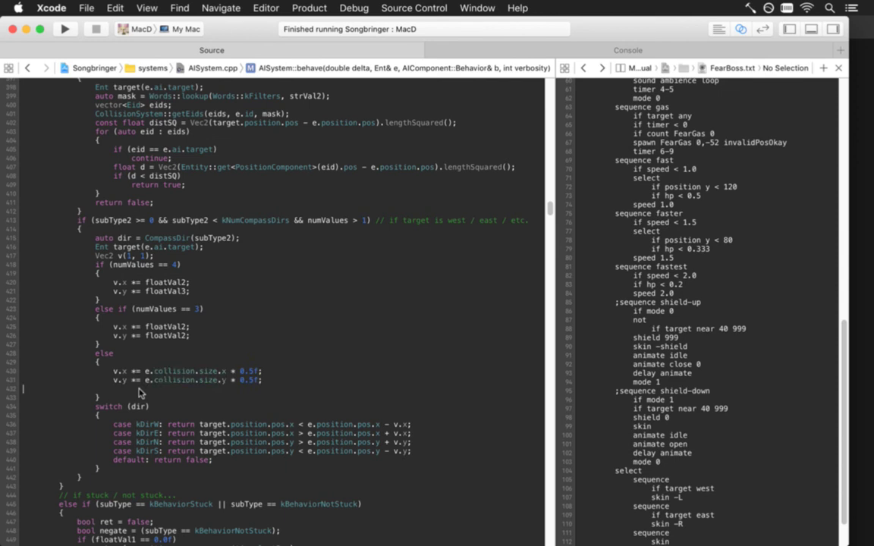
Move the else block's empty line above the numValues == 4 check and write the comment "// if target west" on it
key(super+alt+bracketleft)
key(super+alt+bracketleft)
key(super+alt+bracketleft)
key(super+alt+bracketleft)
key(super+alt+bracketleft)
key(super+alt+bracketleft)
key(super+alt+bracketleft)
key(super+alt+bracketleft)
key(super+alt+bracketleft)
key(super+alt+bracketleft)
key(super+alt+bracketleft)
key(super+alt+bracketleft)
key(super+alt+bracketleft)
key(super+alt+bracketleft)
text(// if target west)
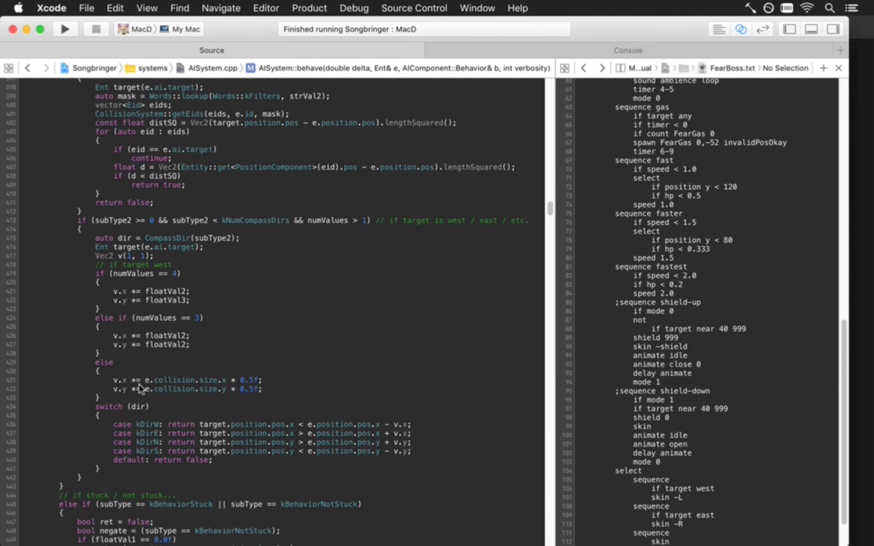
Extend the comment above the numValues == 4 check to read "// if target west 10 20"
key(Left)
key(Left)
key(Left)
key(Left)
key(Left)
key(Left)
key(Left)
key(Left)
key(Left)
key(Left)
key(Left)
key(Left)
key(Left)
text(ex:)
key(BackSpace)
key(BackSpace)
key(BackSpace)
key(BackSpace)
text(10 20)
Copy the comment above the numValues == 3 check and shorten it to "// if target west 10"
key(super+Left)
key(super+Left)
key(shift+Down)
key(super+c)
key(Down)
key(Down)
key(Down)
key(Down)
key(Down)
key(super+v)
key(Up)
key(super+Right)
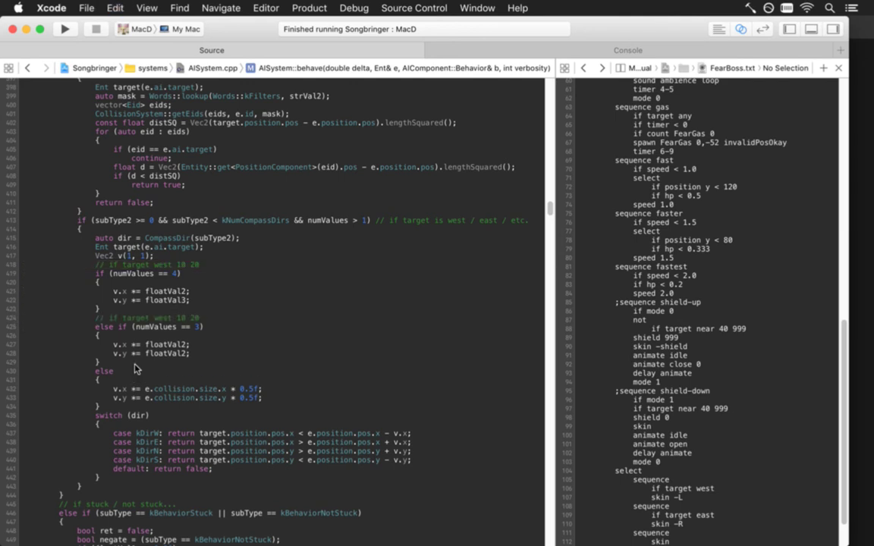
key(BackSpace)
key(BackSpace)
Paste the comment beside the final else, trim it to "// if target west" and delete the extra empty line
key(Down)
key(Down)
key(Down)
key(Down)
key(Down)
key(super+v)
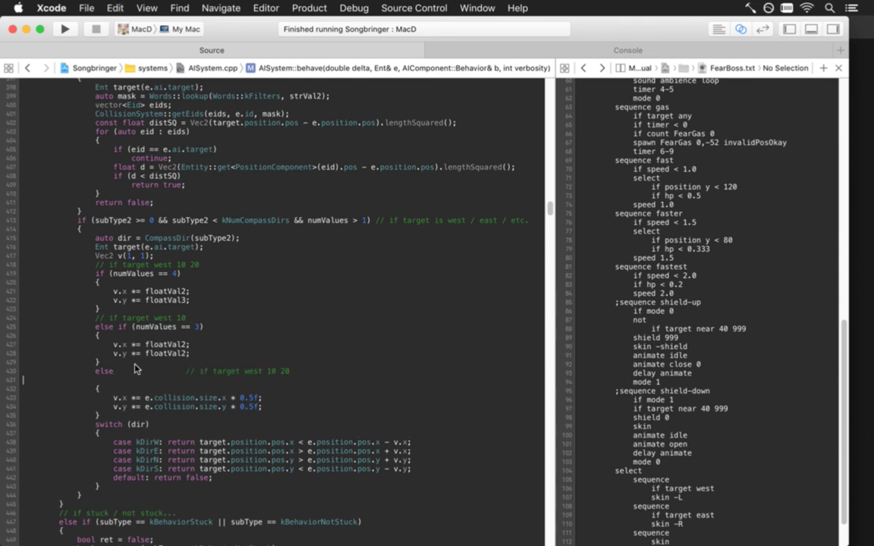
key(Delete)
key(Delete)
key(Delete)
key(Delete)
key(alt+Right)
key(alt+Right)
key(alt+Right)
key(shift+End)
key(Delete)
key(Down)
key(shift+Down)
key(Delete)
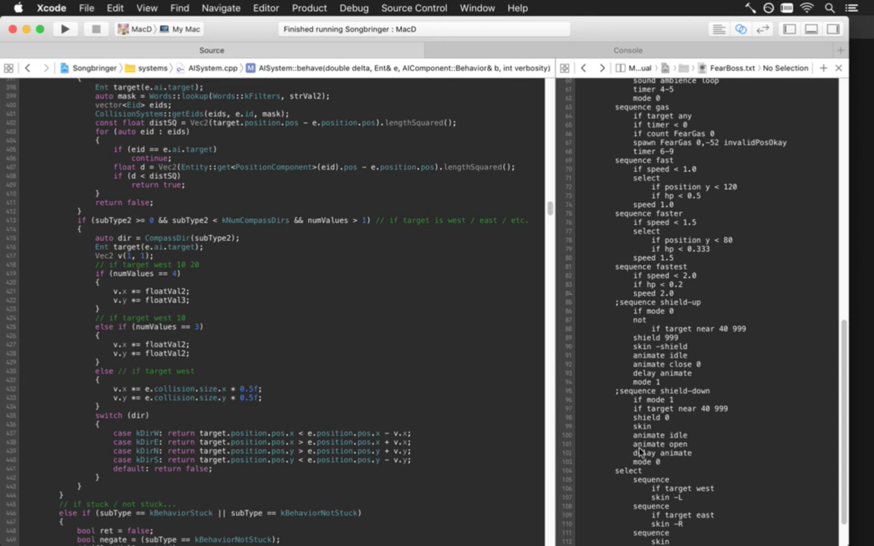
Add an empty line at the start of the numValues == 4 block
click(734, 491)
click(233, 288)
key(Return)
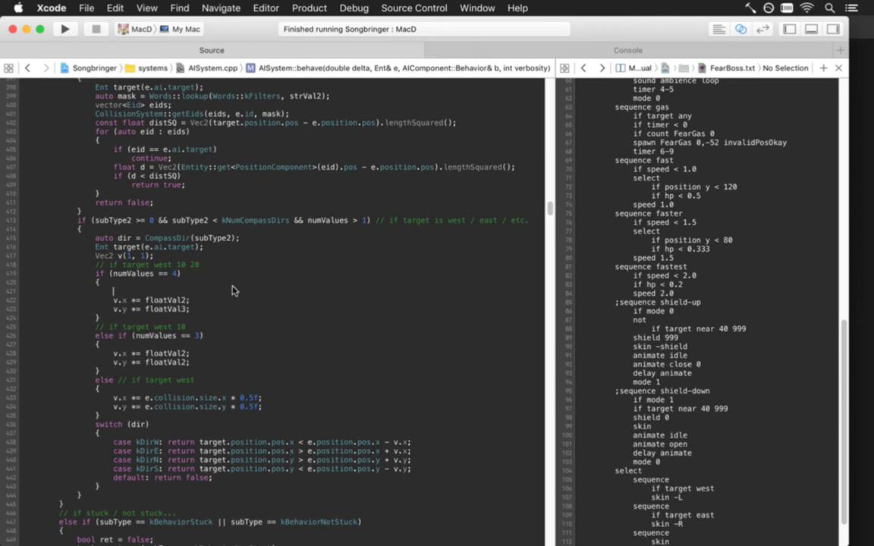
text(v.x)
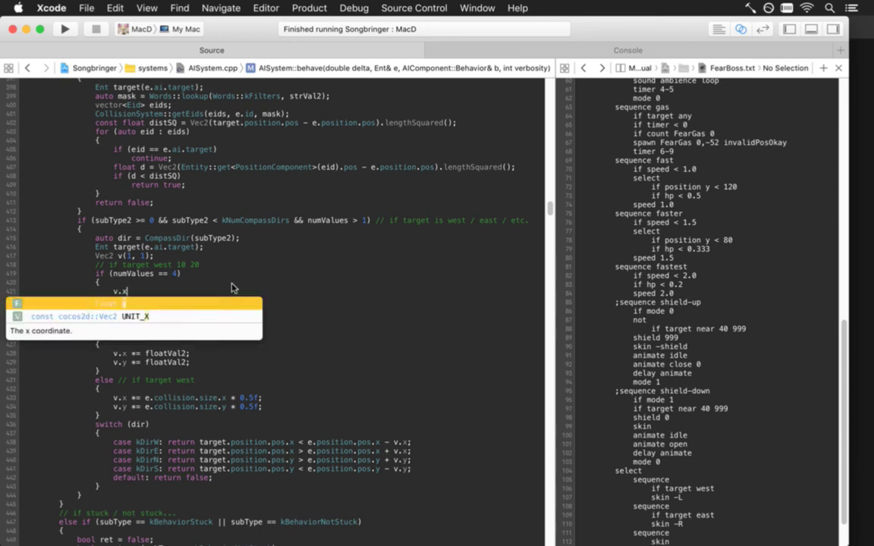
key(BackSpace)
key(BackSpace)
key(BackSpace)
key(BackSpace)
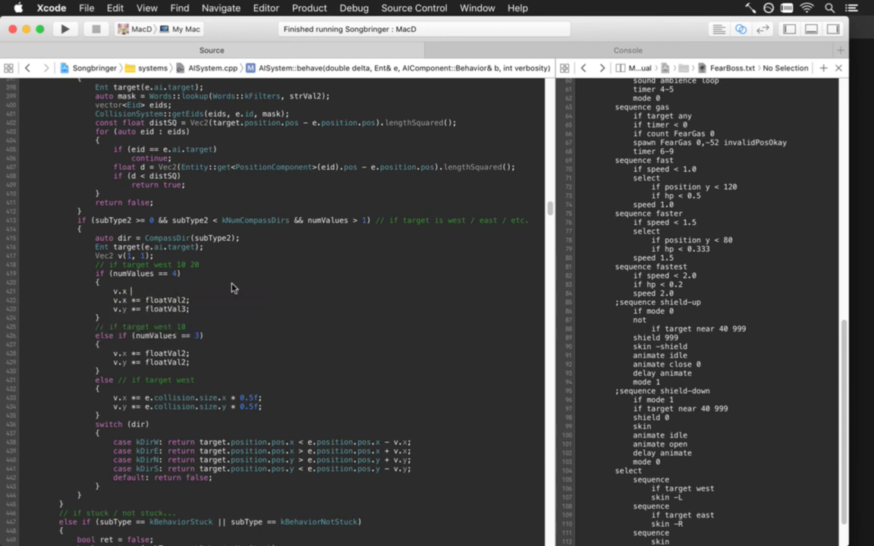
text(pa)
key(BackSpace)
key(BackSpace)
text(Area::parseB)
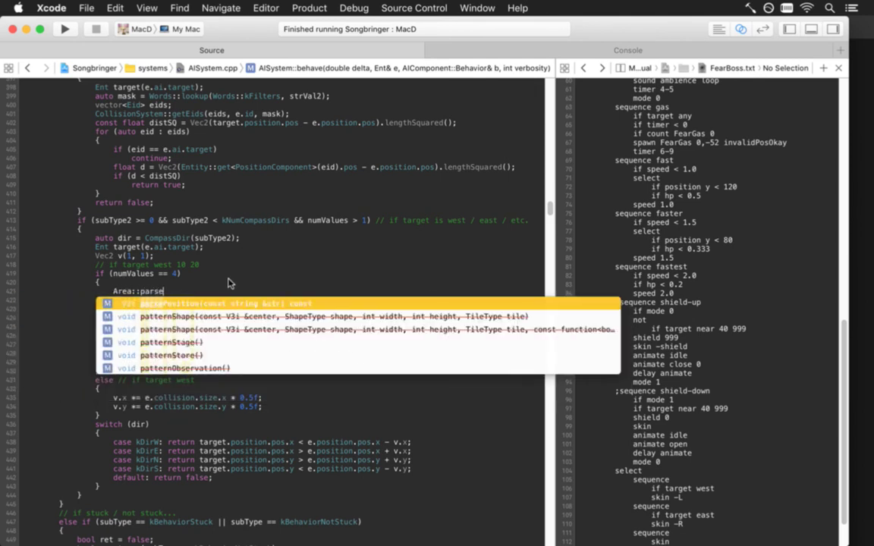
key(BackSpace)
key(BackSpace)
key(BackSpace)
key(BackSpace)
key(BackSpace)
key(BackSpace)
key(BackSpace)
key(BackSpace)
key(BackSpace)
key(BackSpace)
key(BackSpace)
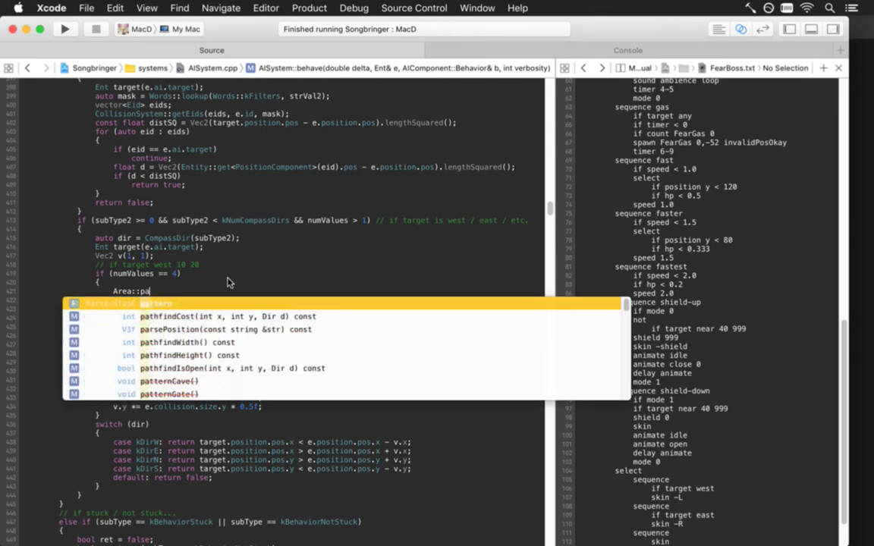
key(BackSpace)
Search the whole project for "parseblocksi"
key(cmd+shift+f)
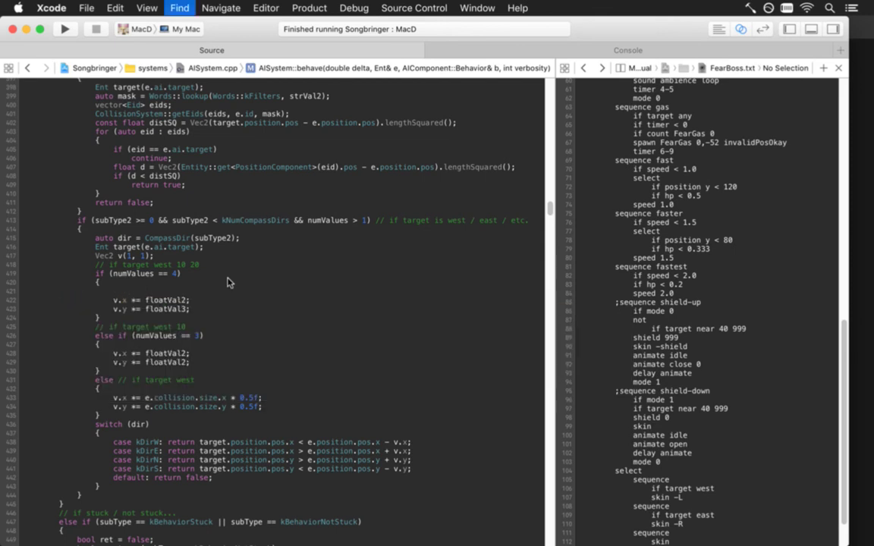
text(parsebl)
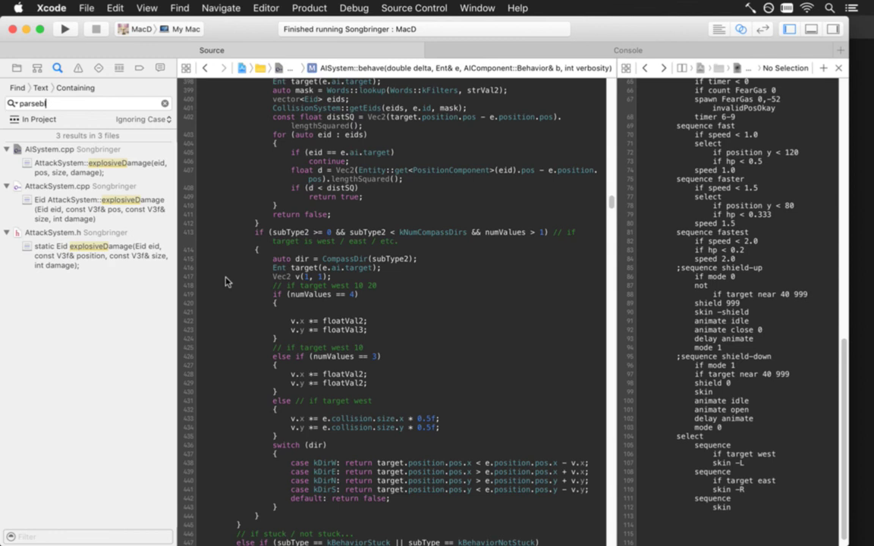
text(ocksi)
key(Return)
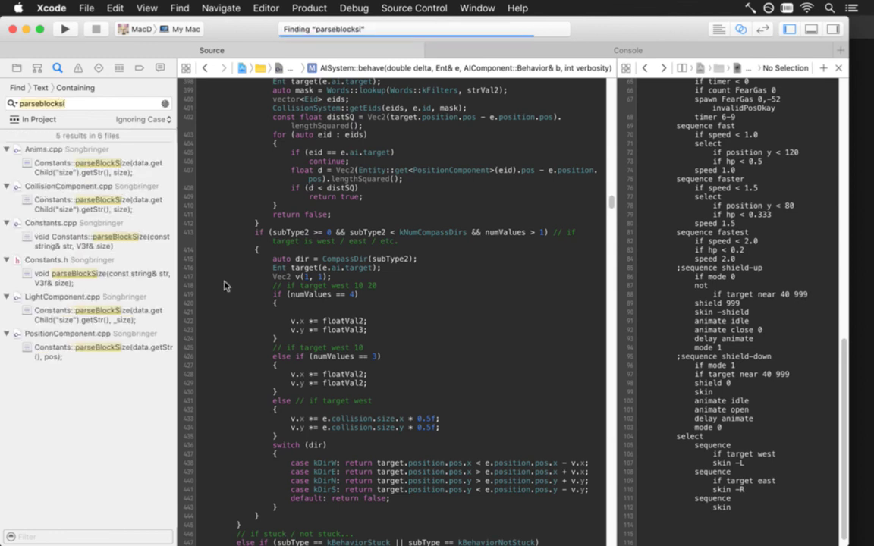
click(327, 309)
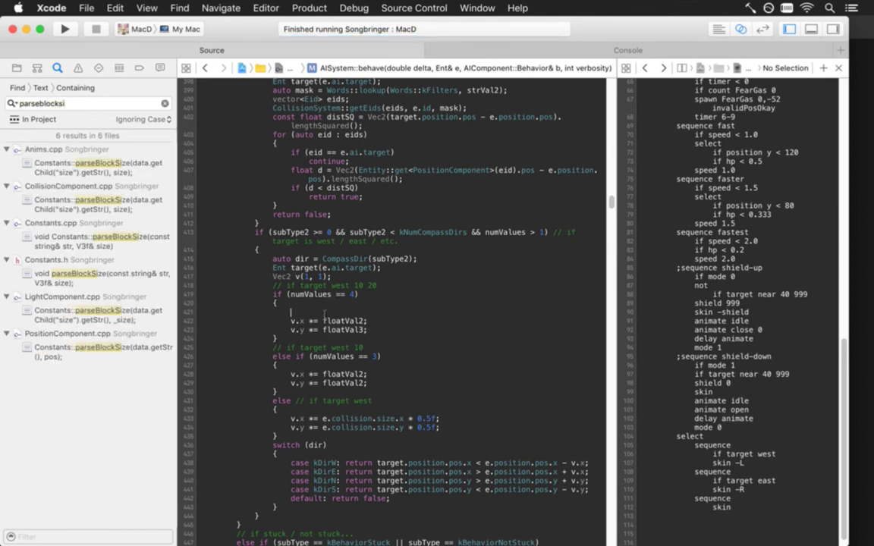
text(Constants::a)
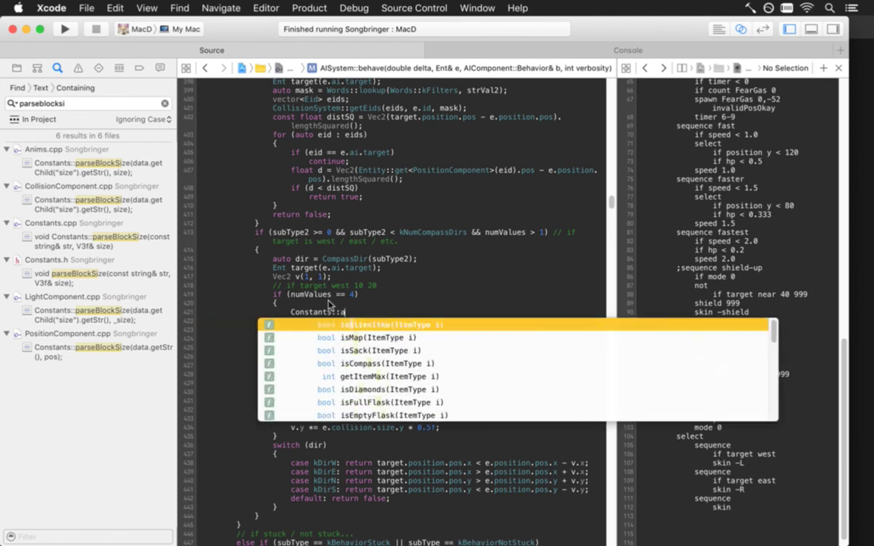
key(BackSpace)
text(parseB)
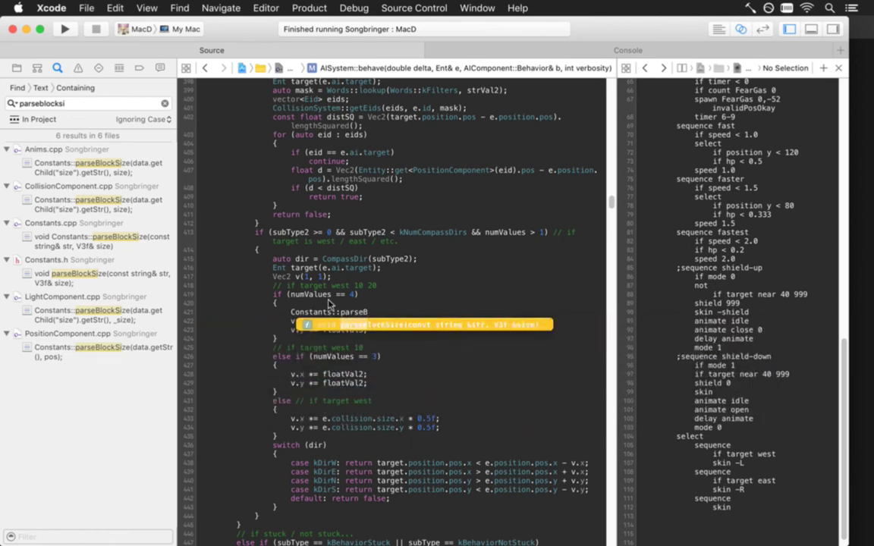
key(Return)
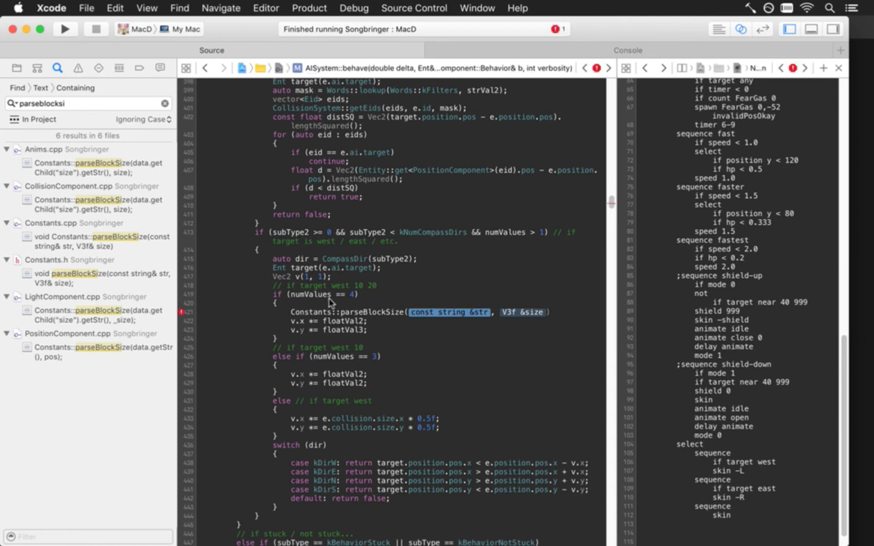
key(super+Left)
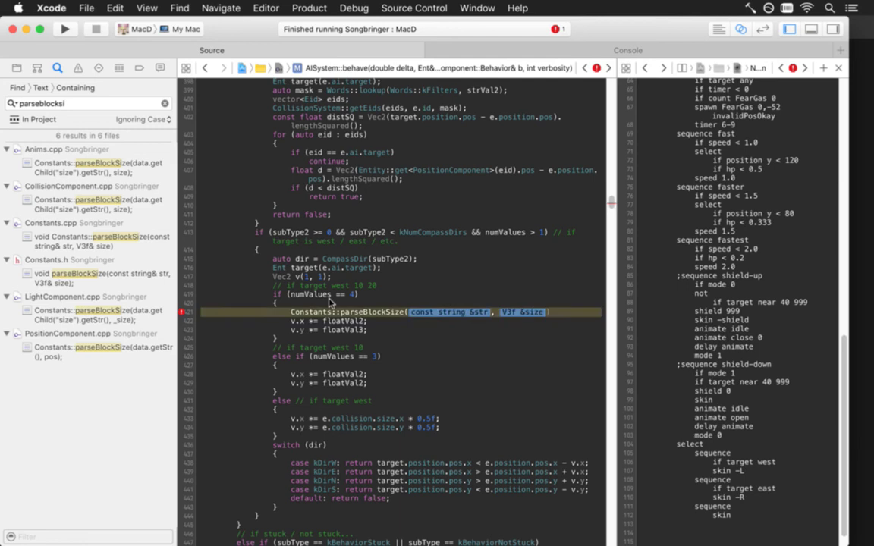
key(shift+Down)
key(BackSpace)
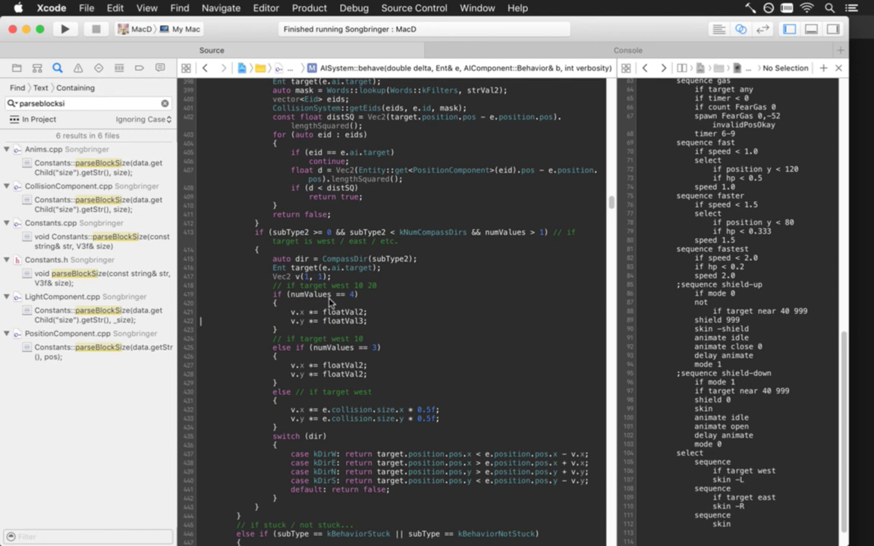
Hide the navigator and move the cursor to the e.collision.size.x line in the final else block
key(super+0)
key(Down)
key(Down)
key(Down)
key(Down)
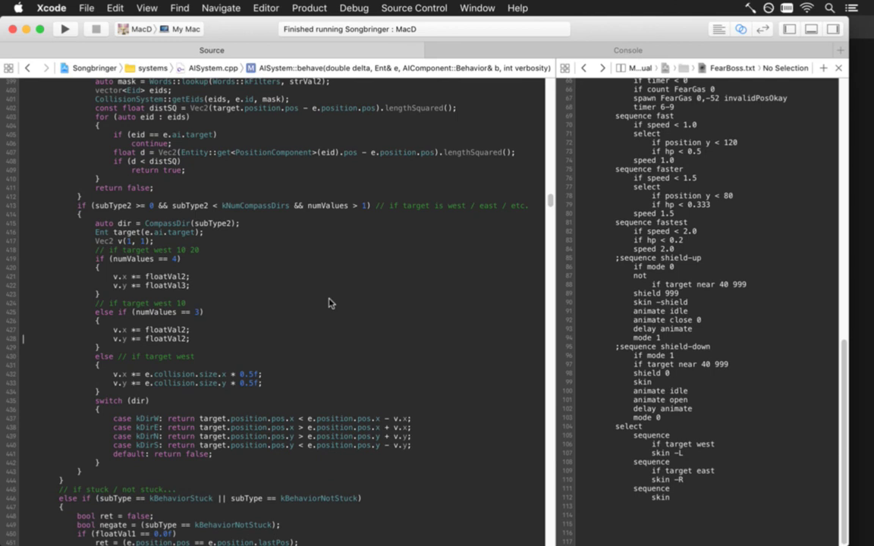
key(Down)
key(Right)
key(Right)
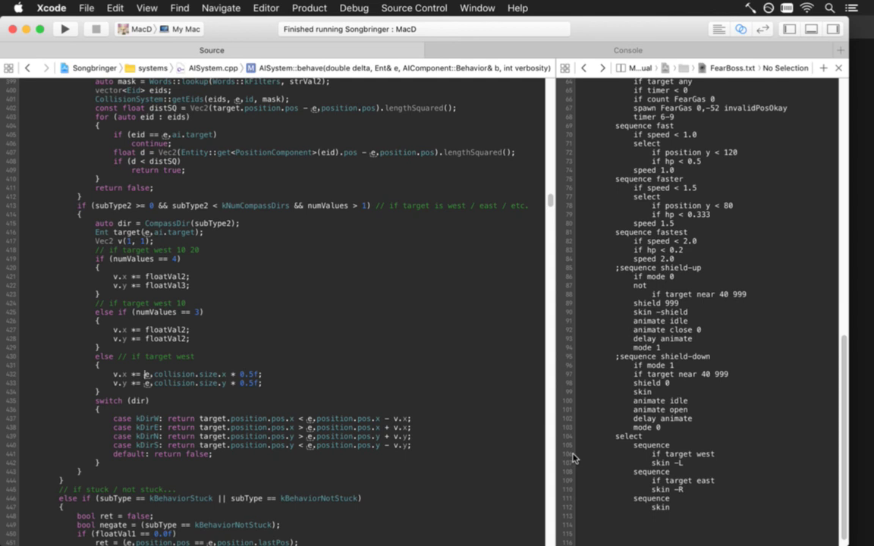
Cut the numValues == 4 block with its comment and remove the leading else from the numValues == 3 check
click(224, 254)
key(shift+Down)
key(shift+Down)
key(shift+Down)
key(shift+Down)
key(shift+Down)
key(shift+Down)
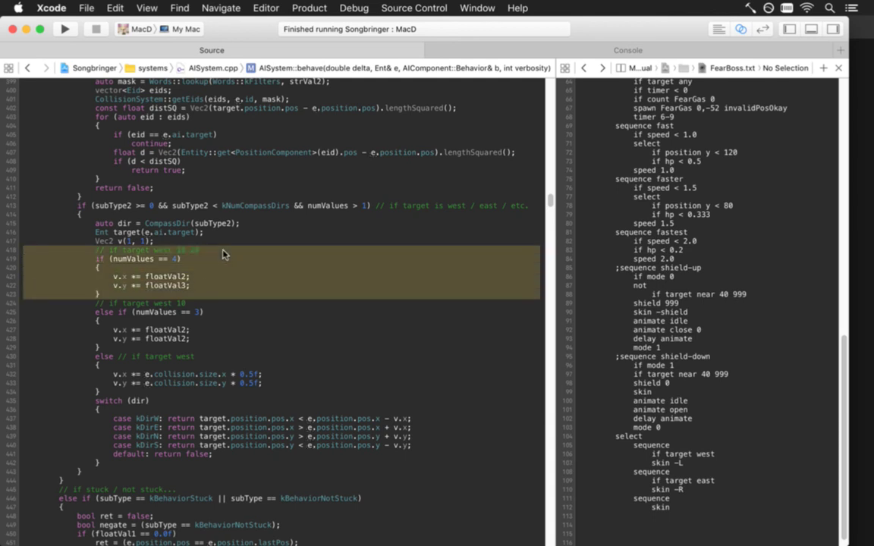
key(BackSpace)
key(Right)
key(Delete)
key(Delete)
key(Delete)
key(Delete)
key(Delete)
Paste the numValues == 4 block before the final else and turn its check into an else if
key(Down)
key(Down)
key(Down)
key(Down)
key(Down)
key(super+v)
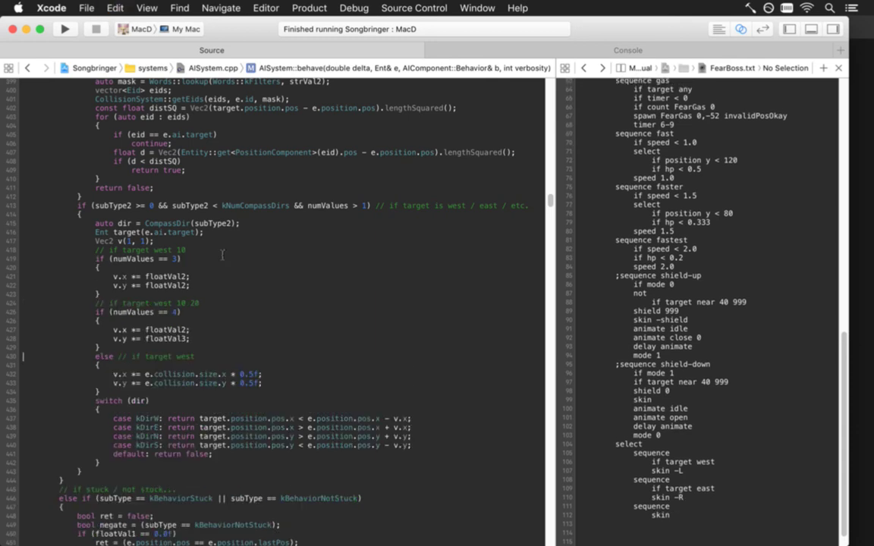
key(Up)
key(Up)
key(Right)
key(Right)
key(Right)
text(else)
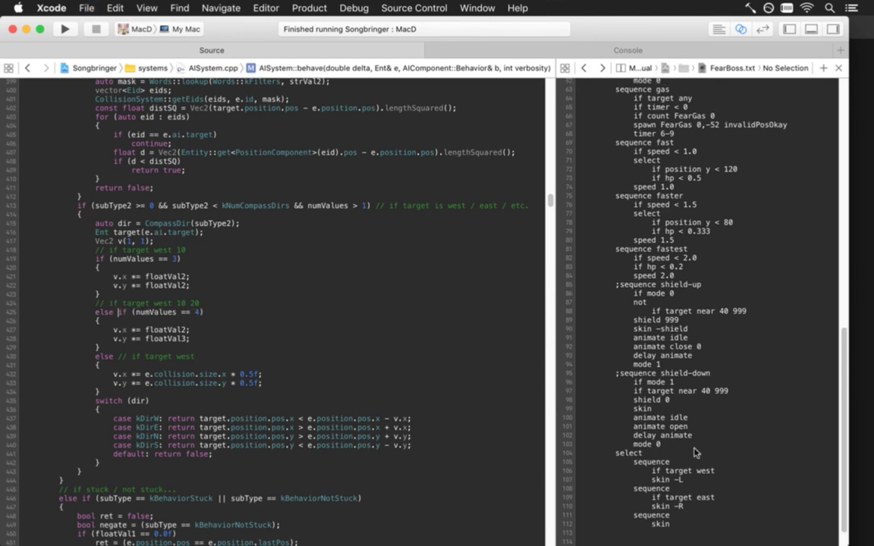
Append 30 to both the "if target west" and "if target east" lines in FearBoss.txt and save the file
click(725, 472)
text(30)
key(Down)
key(Down)
text(30)
key(super+s)
Run the game and move the hero left and right to check which way the Fear boss looks
key(super+r)
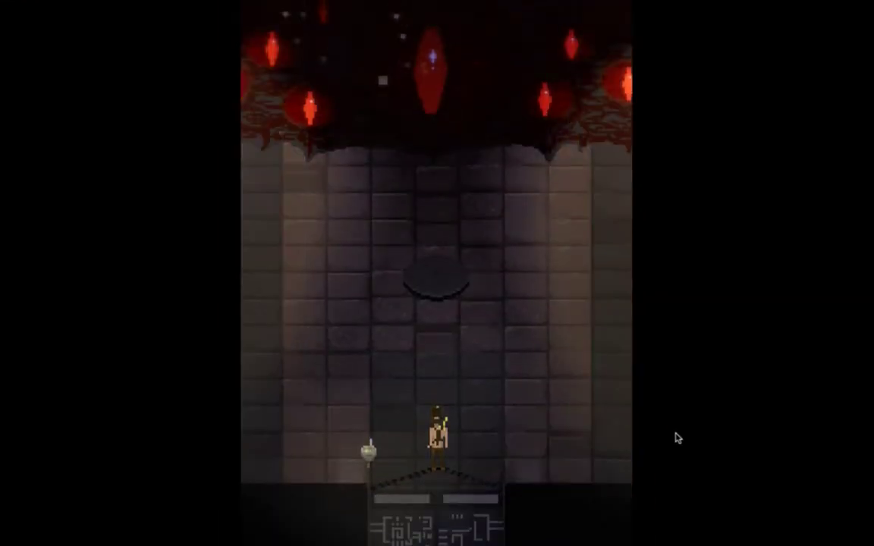
key(a)
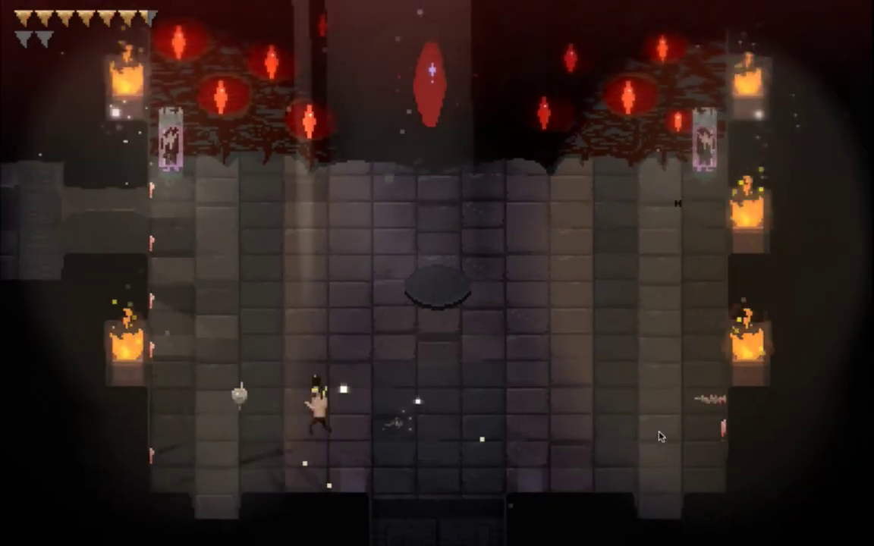
key(d)
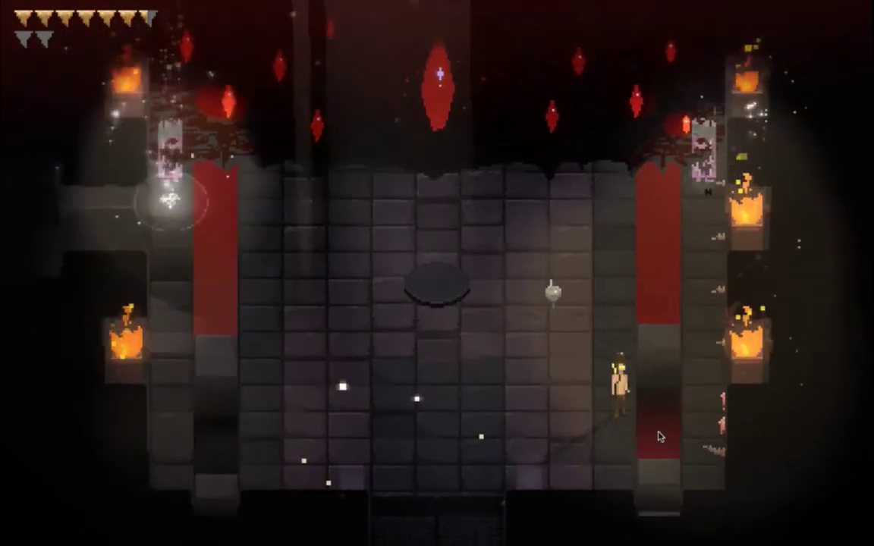
key(a)
key(d)
key(d)
key(a)
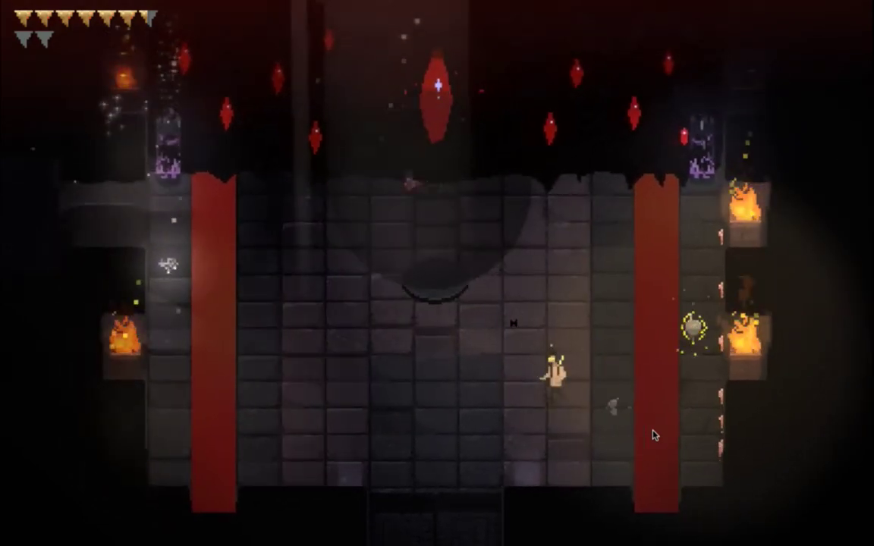
Switch to Photoshop and nudge Layer 8 with the pupils one pixel left in FearWallL.psd
key(super+Tab)
key(super+Tab)
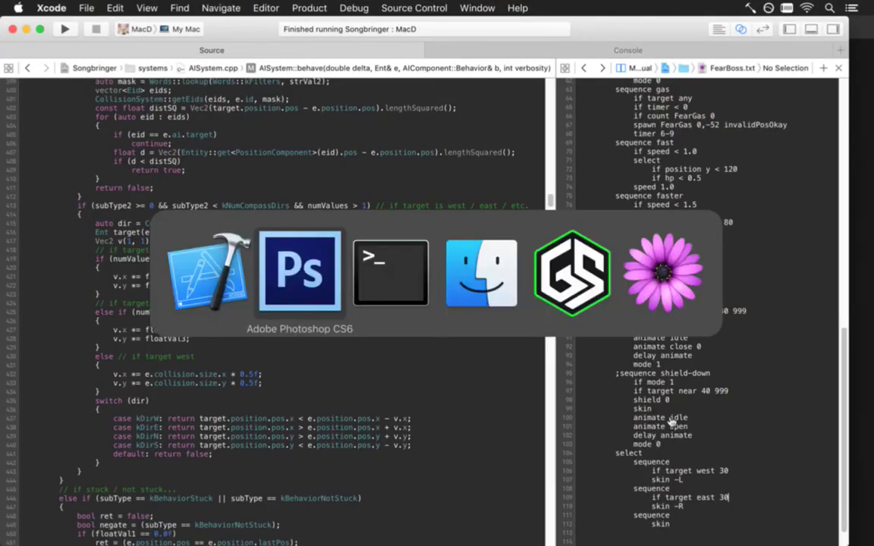
key(super+shift+Tab)
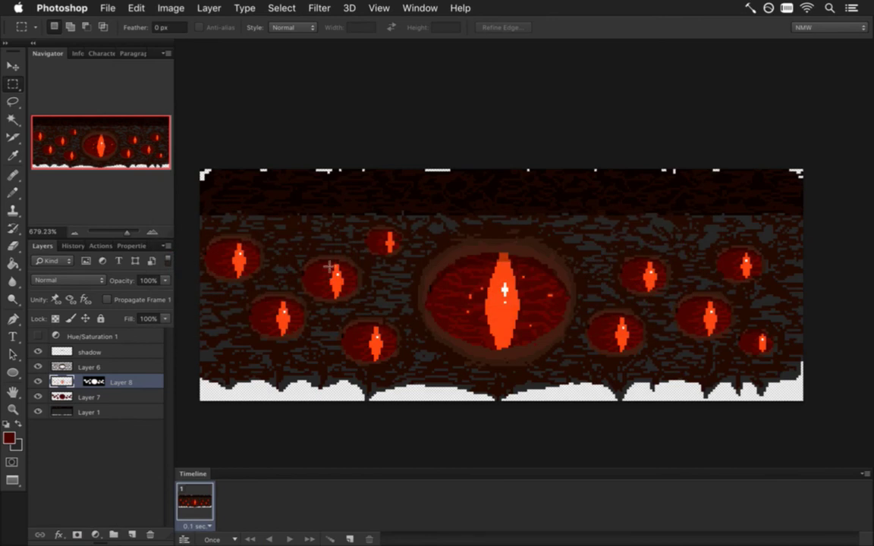
click(419, 8)
scroll(444, 523, down, 3)
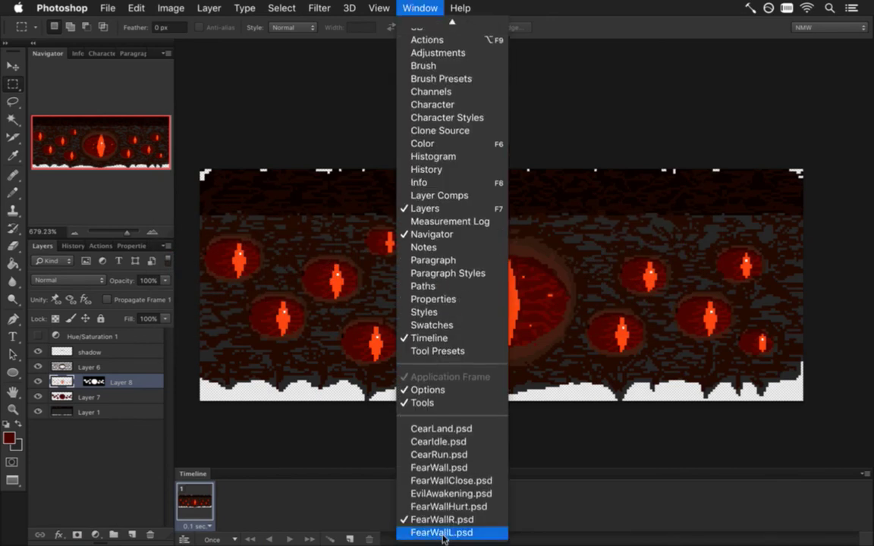
click(442, 533)
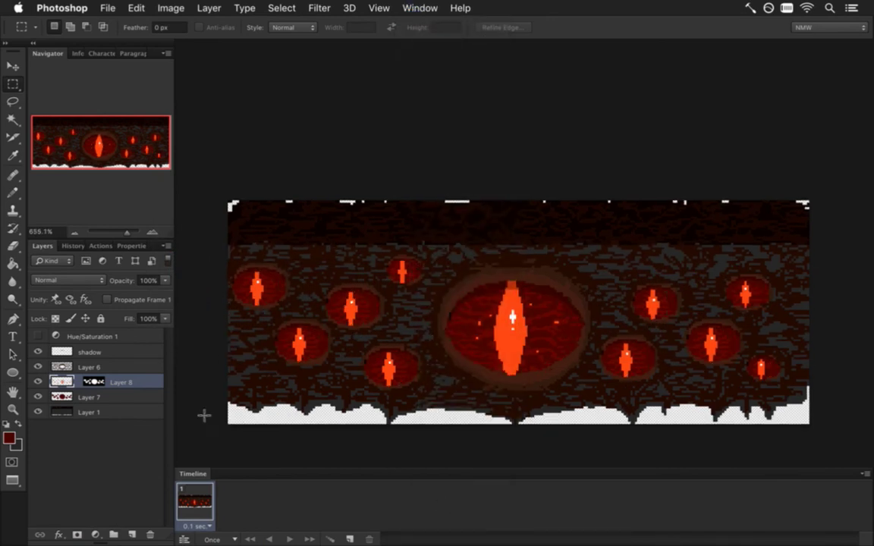
key(v)
key(Left)
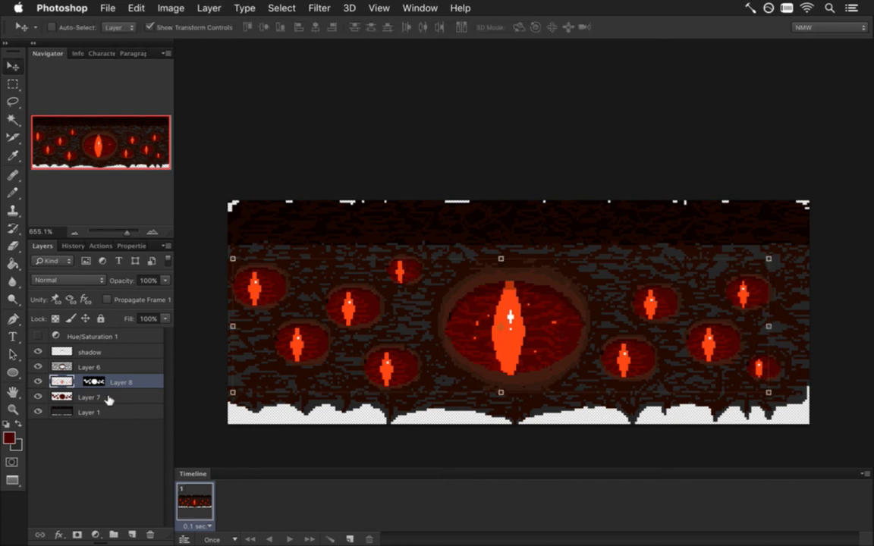
Export the left-looking wall image for web as FearWallL0.png, replacing the existing file
key(m)
key(super+alt+shift+s)
key(Return)
key(Right)
text(L0)
key(Return)
key(Return)
Return to Xcode, run the game, test the boss's left and right gaze with the hero, and quit the game
key(super+Tab)
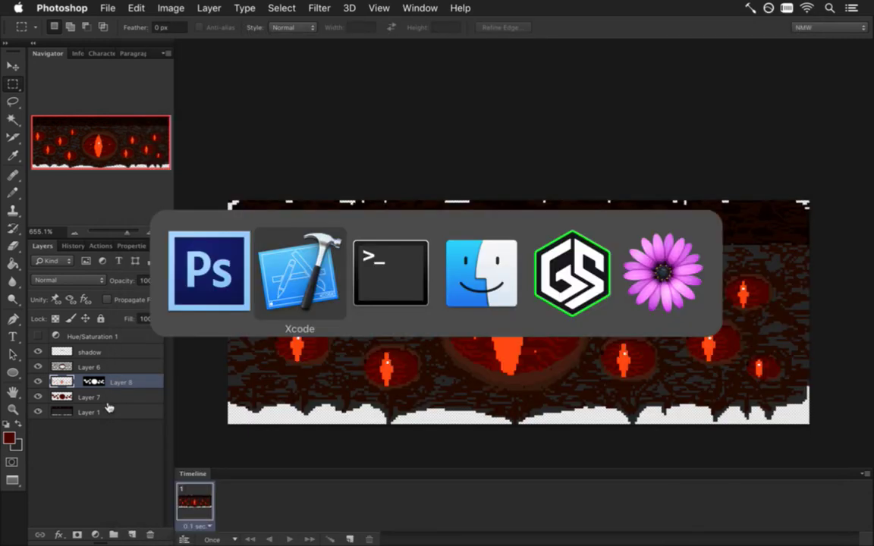
key(super+r)
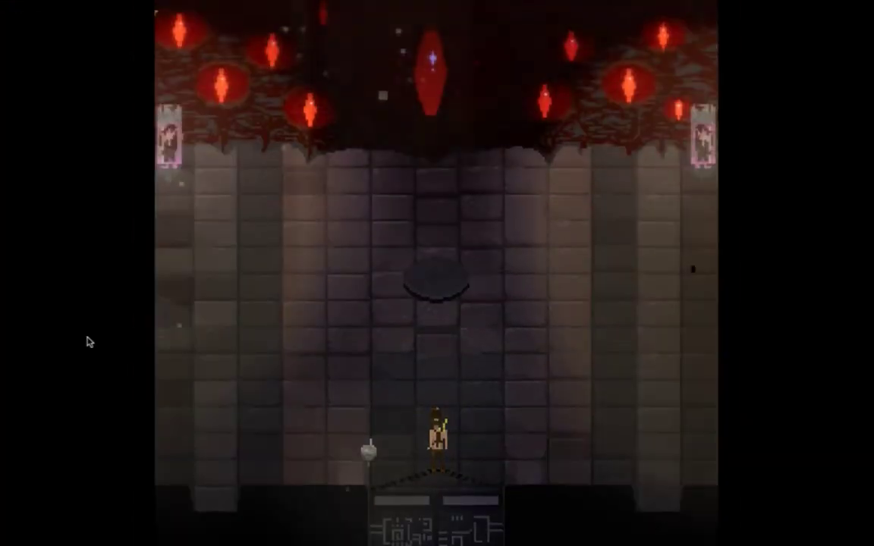
key(Left)
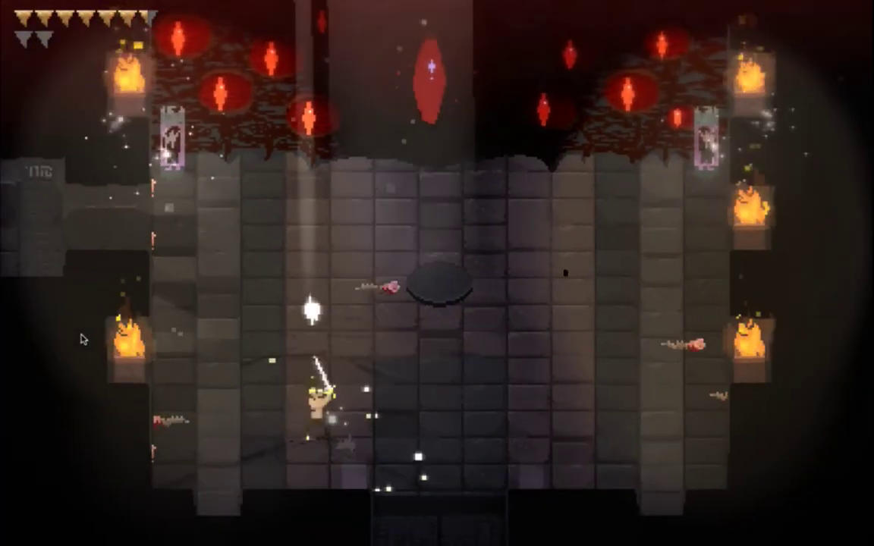
key(d)
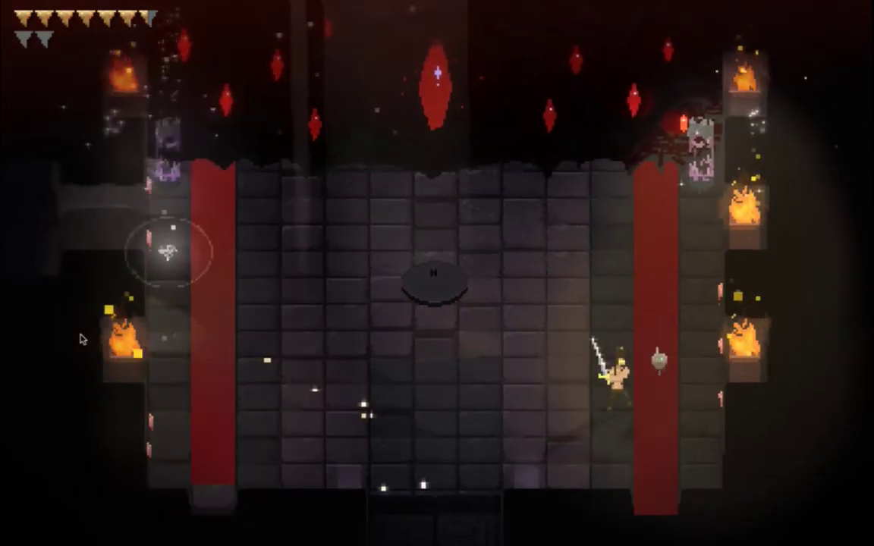
key(a)
key(super+q)
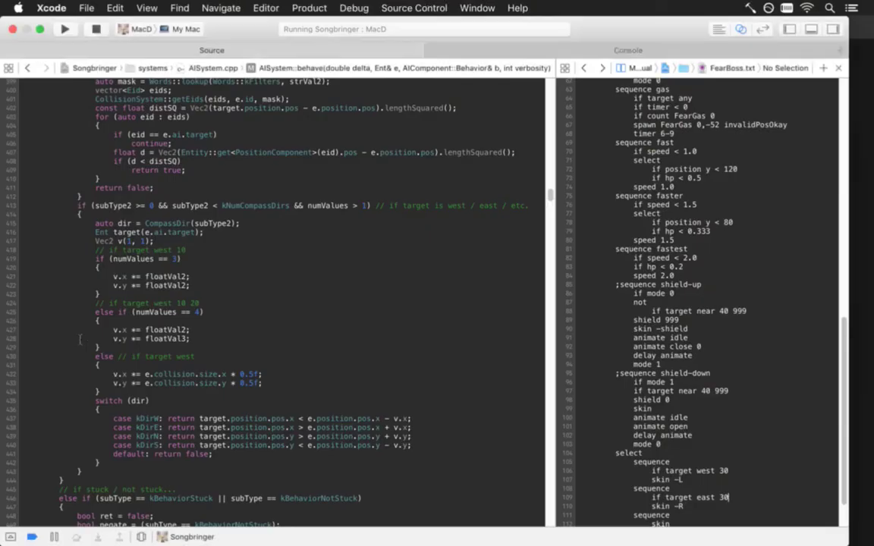
Switch back to Photoshop and nudge the pupils on Layer 8 of FearWallL.psd one more pixel left
key(super+Tab)
key(super+shift+Tab)
key(super+Tab)
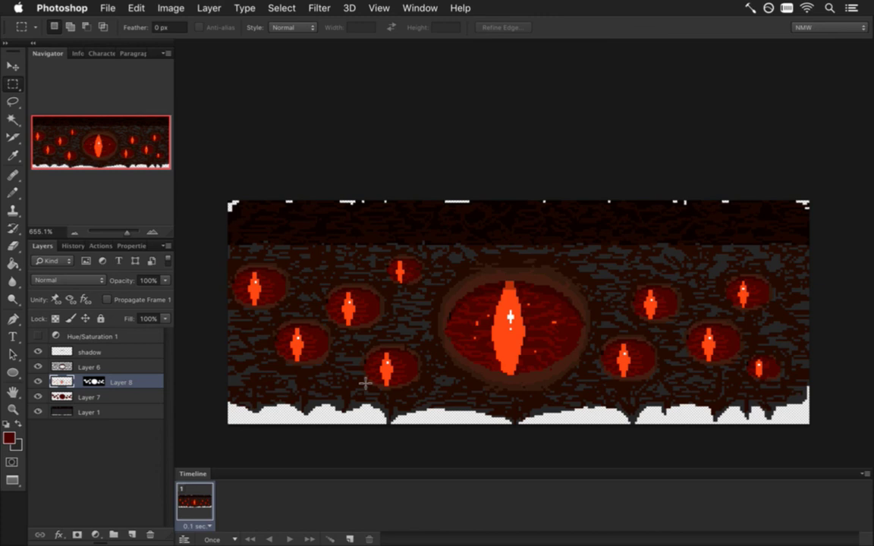
key(v)
key(Left)
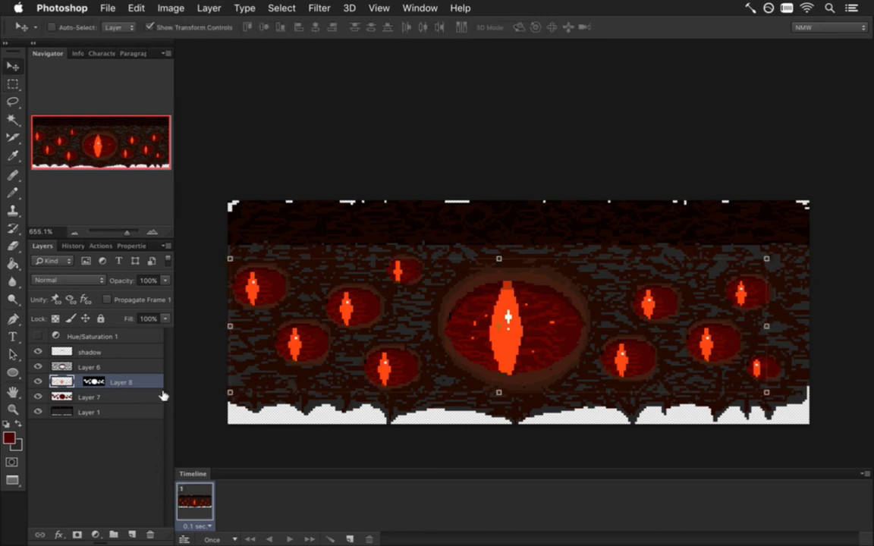
Export the adjusted FearWallL.psd for web as a PNG-24, overwriting FearWallL0.png in the Backgrounds folder
key(super+alt+shift+s)
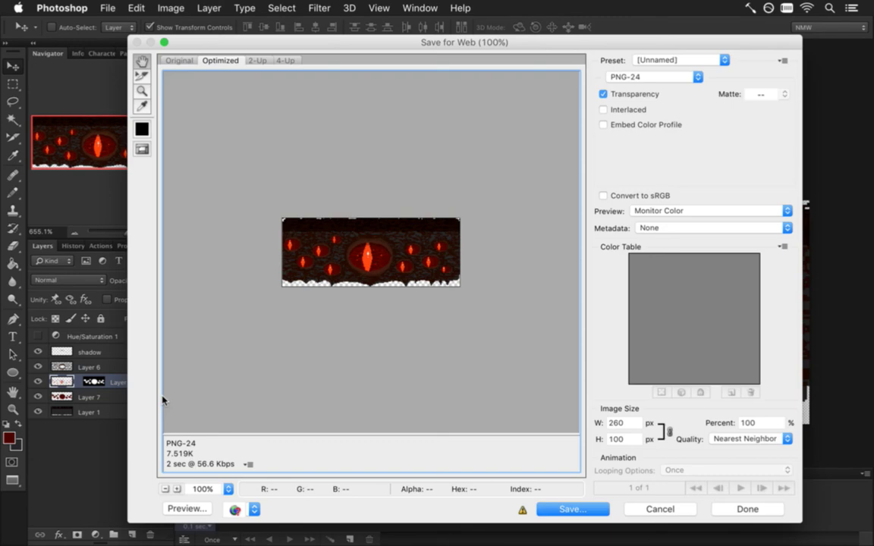
key(Return)
key(Right)
key(Left)
text(L)
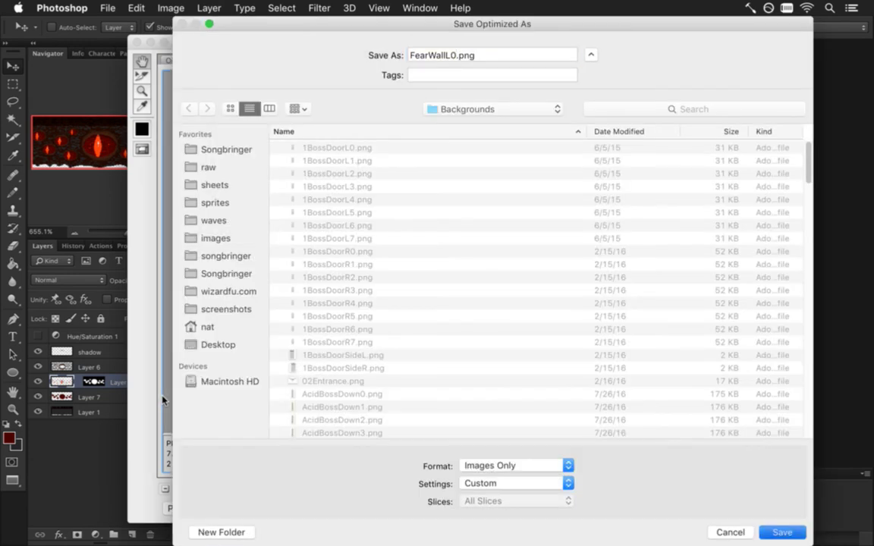
key(Return)
key(Return)
Switch to Xcode, run the game again and walk the hero left and right to check the boss's updated gaze
key(super+Tab)
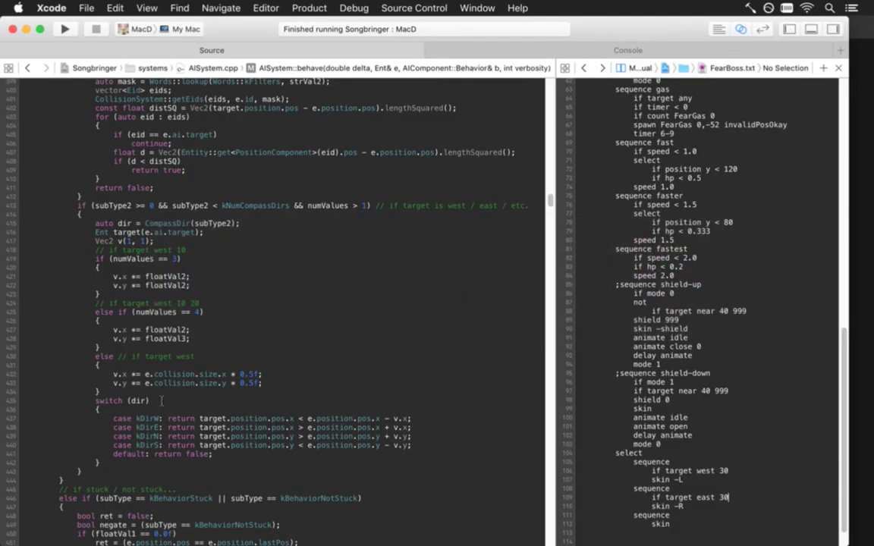
key(super+r)
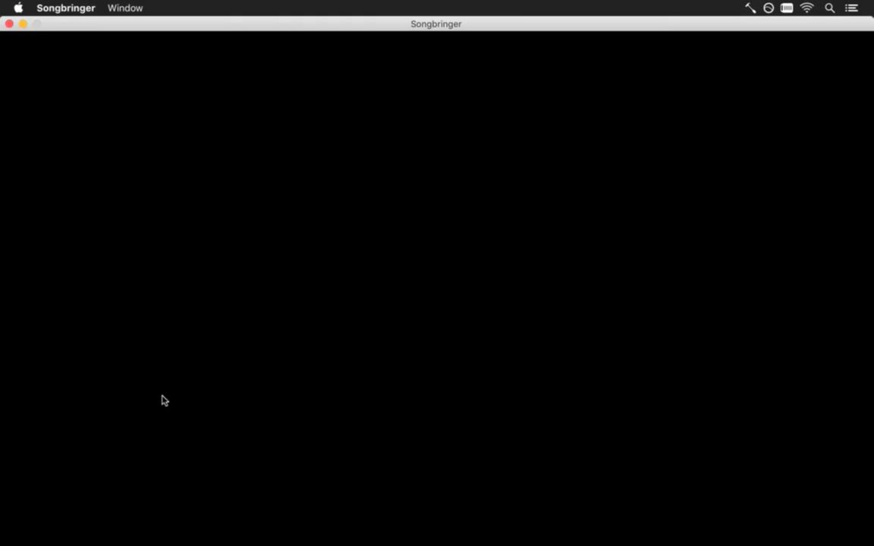
key(Left)
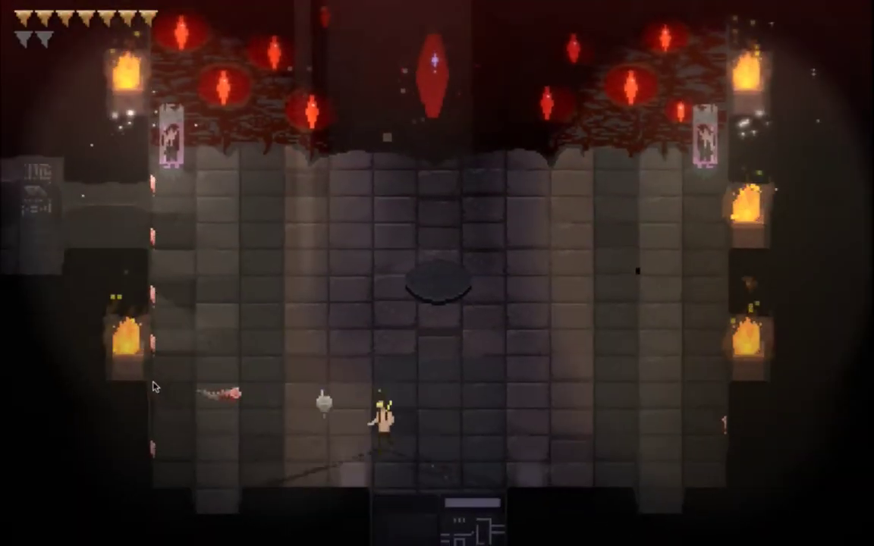
key(Right)
key(Right)
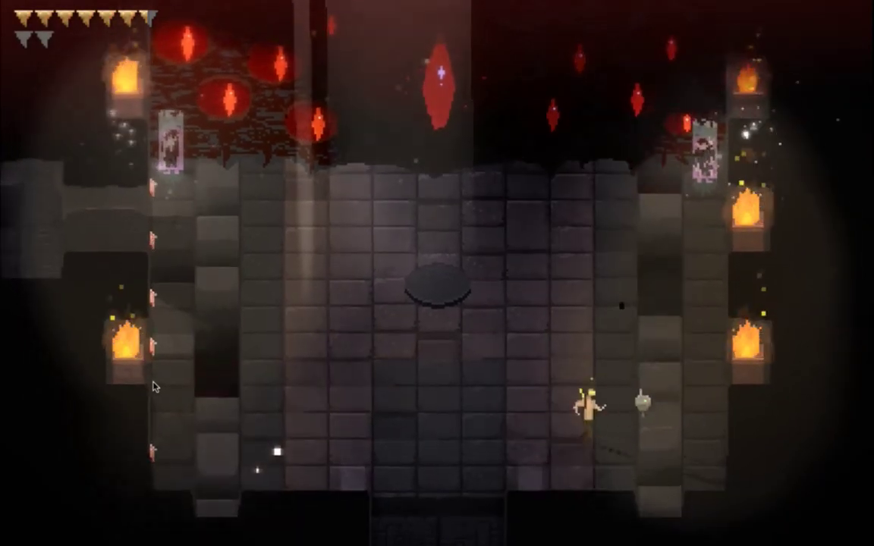
key(Left)
key(Left)
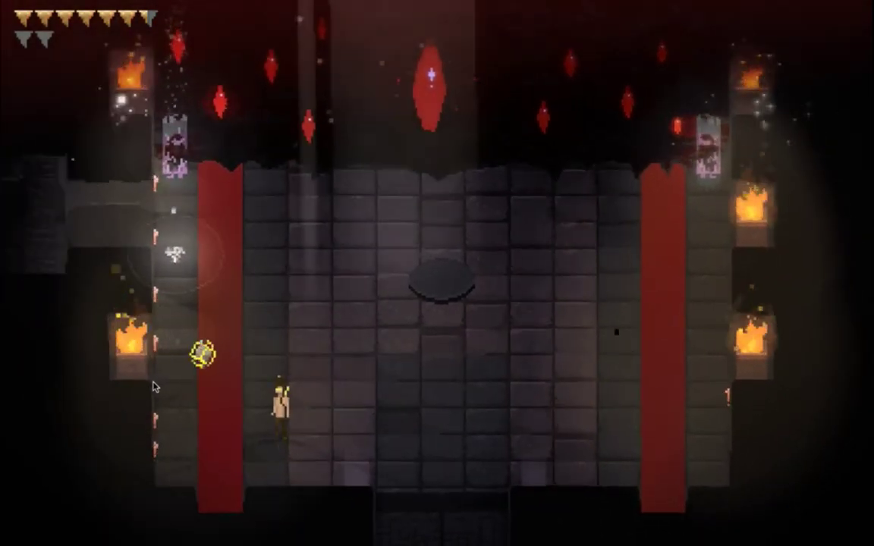
key(Right)
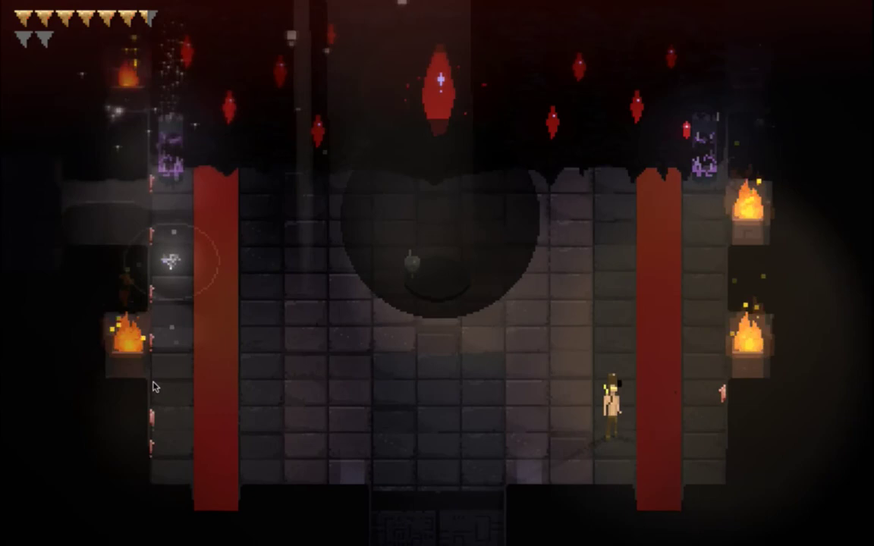
Move the hero between the two sides of the arena and watch which way the boss's pupils turn
key(Left)
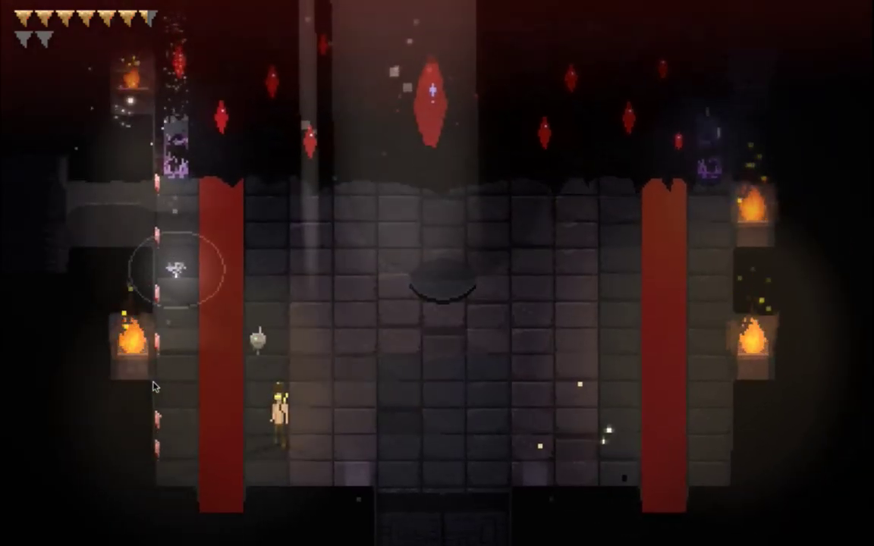
key(Right)
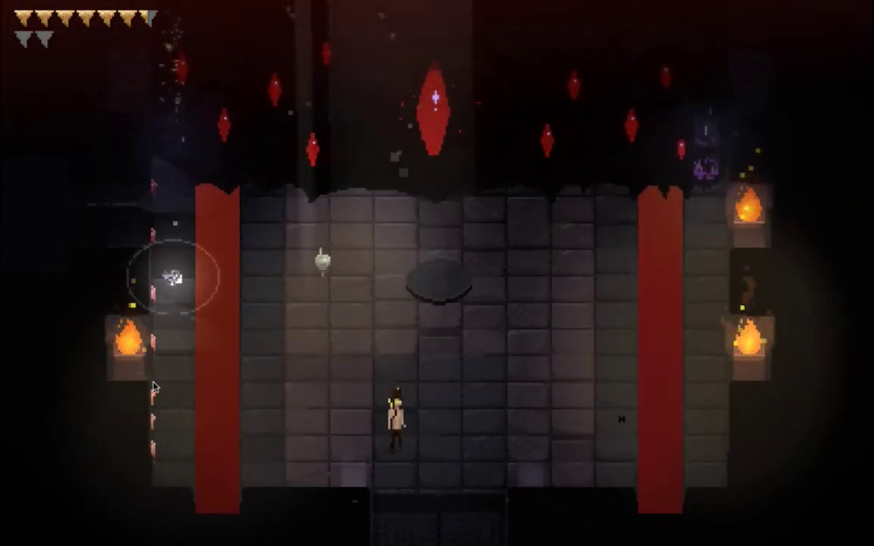
key(Left)
key(Down)
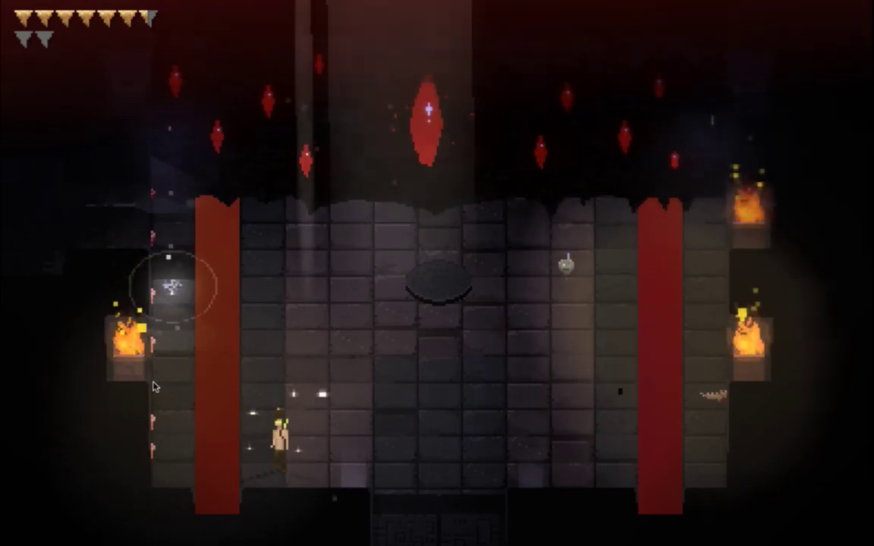
key(Right)
key(Right)
key(Up)
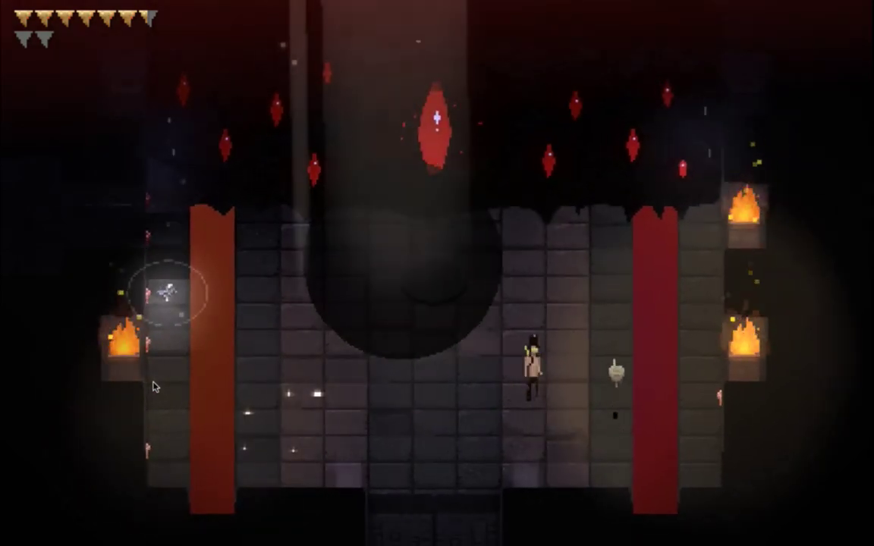
Attack the boss with the sword while moving side to side to check its gaze up close, and quit the game
key(x)
key(Right)
key(Up)
key(Left)
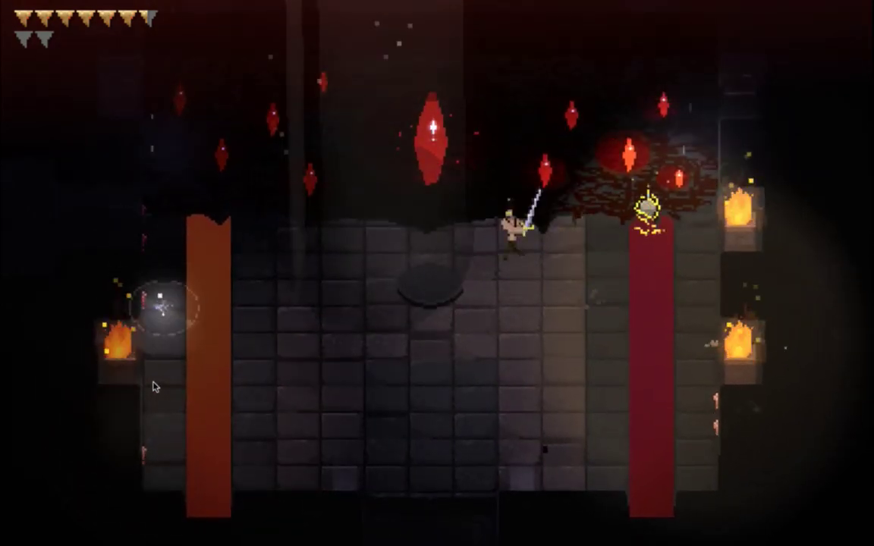
key(x)
key(Right)
key(Left)
key(Left)
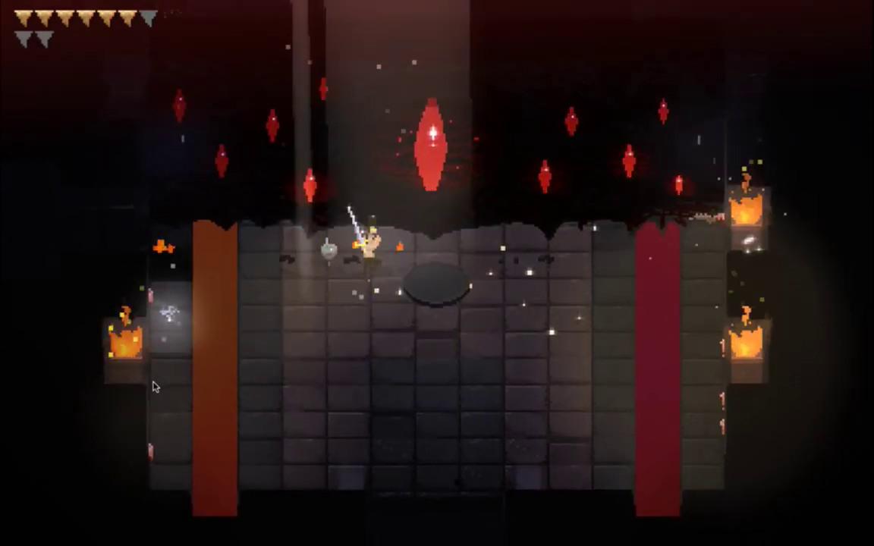
key(Right)
key(x)
key(Left)
key(Right)
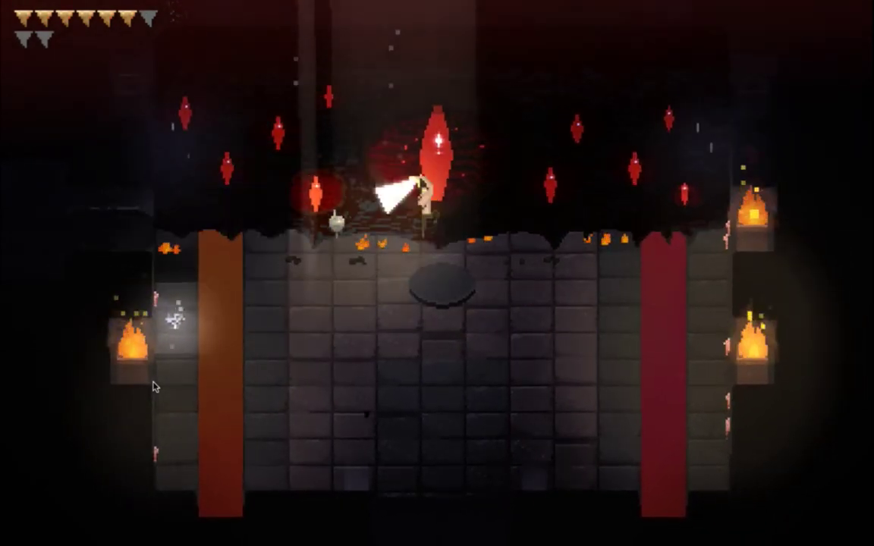
key(x)
key(x)
key(Right)
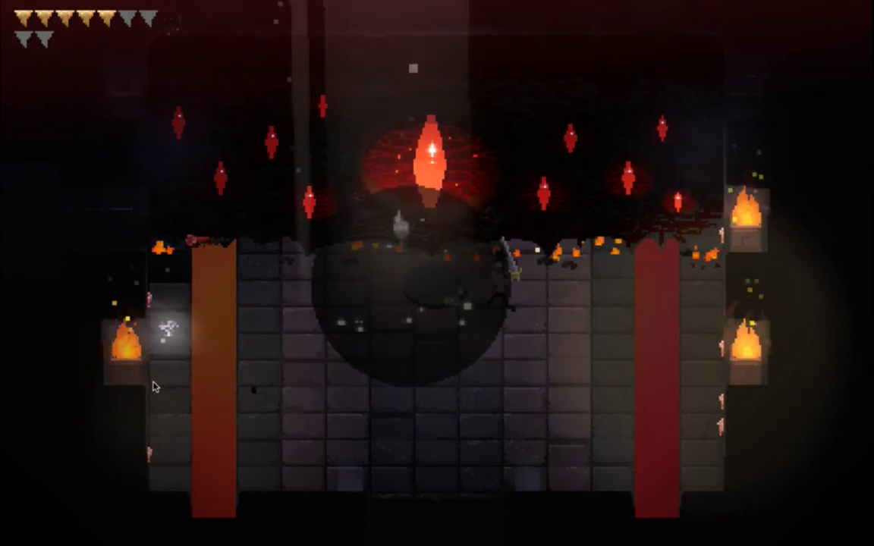
key(x)
key(Left)
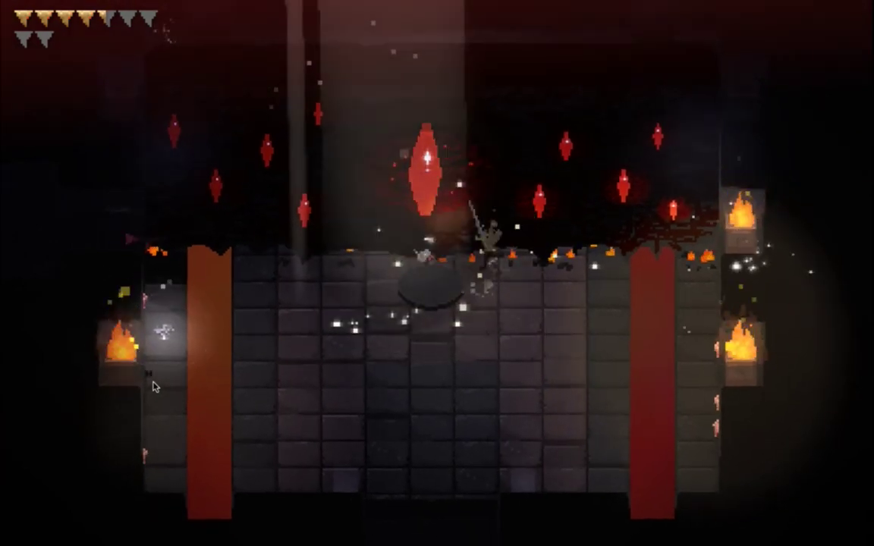
key(Right)
key(Left)
key(x)
key(x)
key(Right)
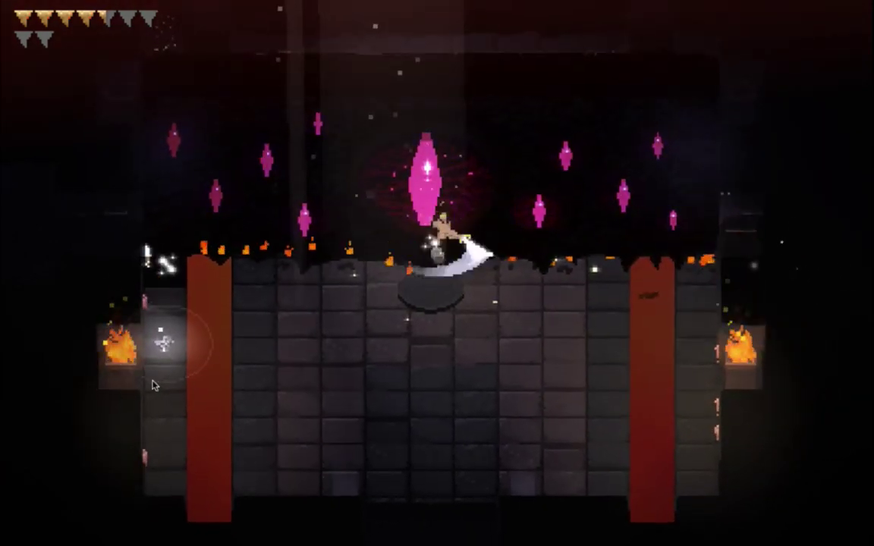
key(Left)
key(x)
key(Left)
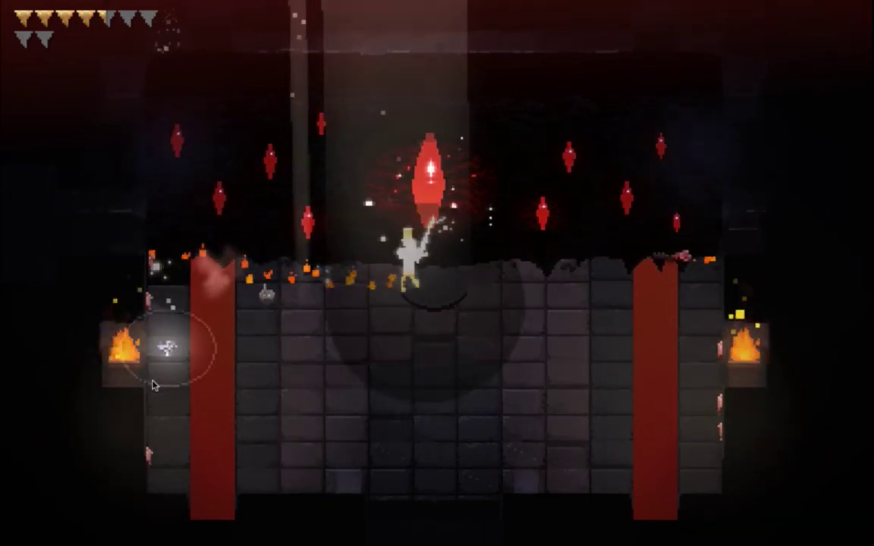
key(Right)
key(x)
key(Right)
key(Right)
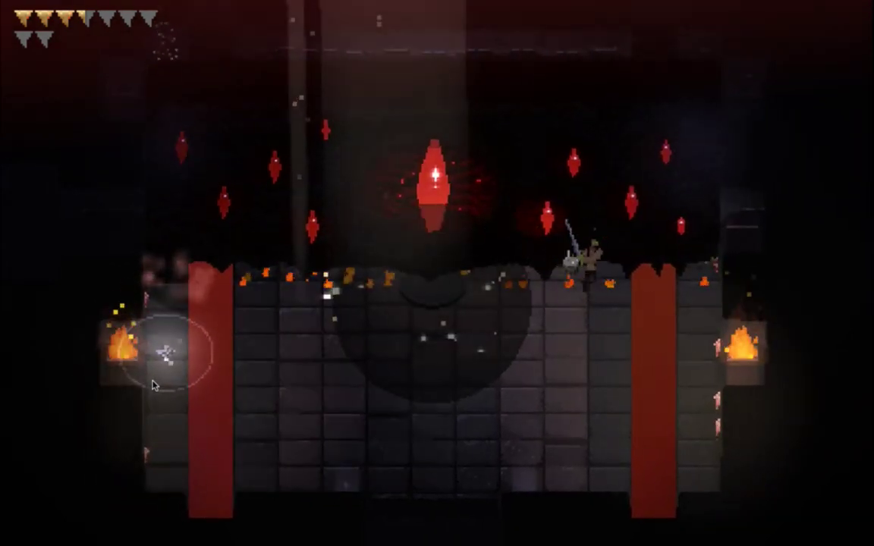
key(Down)
key(Left)
key(Left)
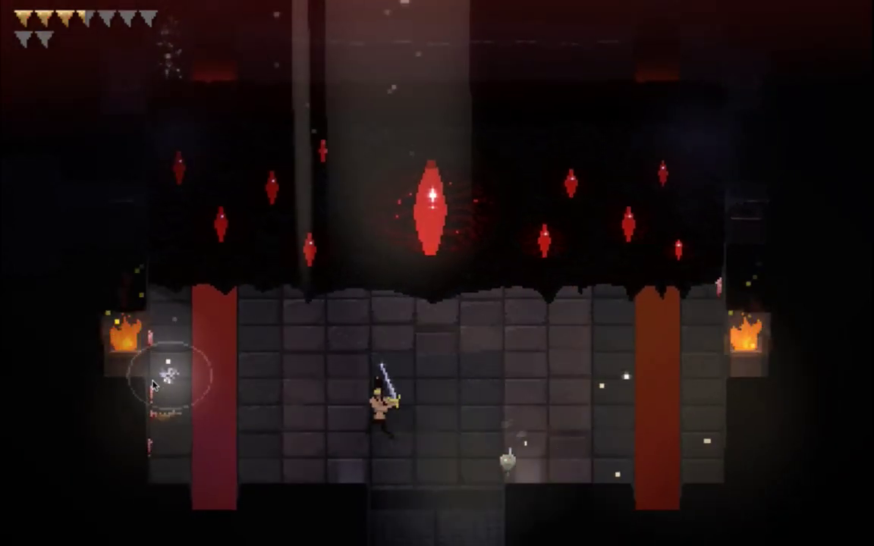
key(super+q)
Switch to Photoshop, add a second timeline frame to FearWallL.psd and nudge the Layer 8 pupils two pixels right in frame 1
key(super+Tab)
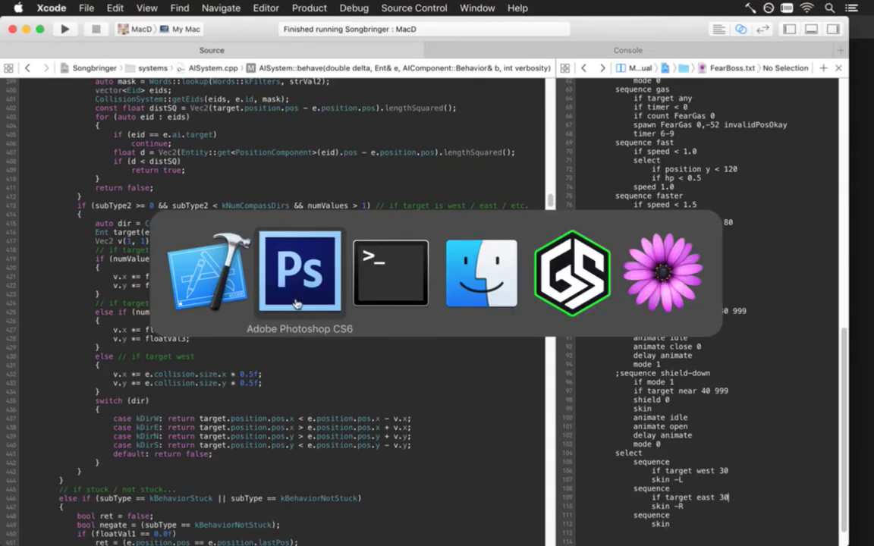
key(m)
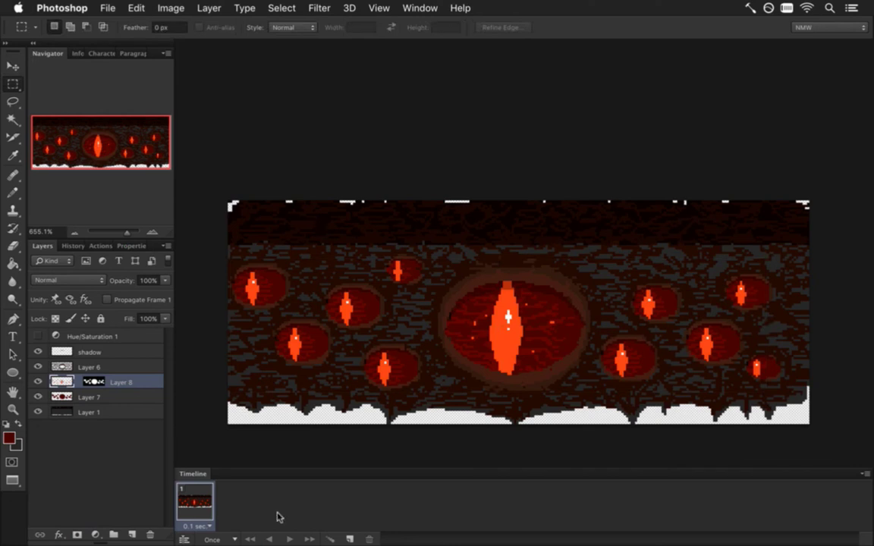
click(350, 539)
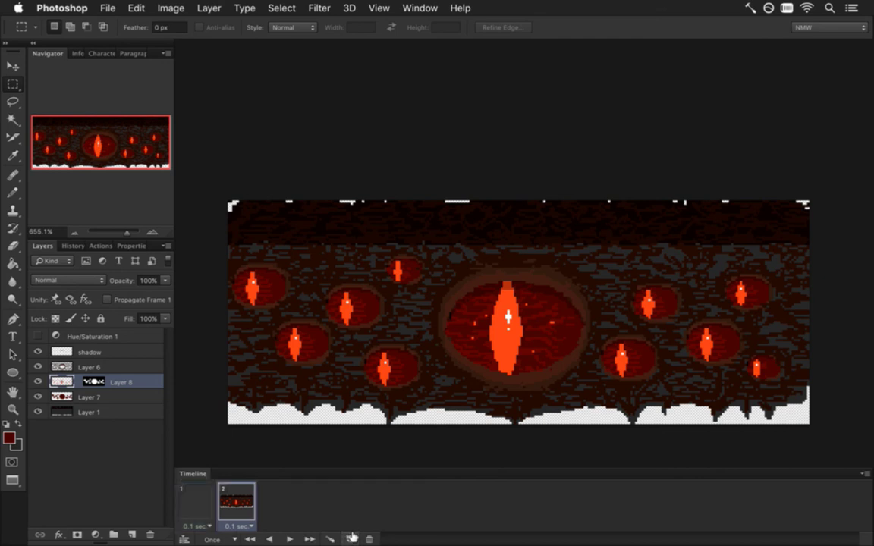
click(195, 501)
key(v)
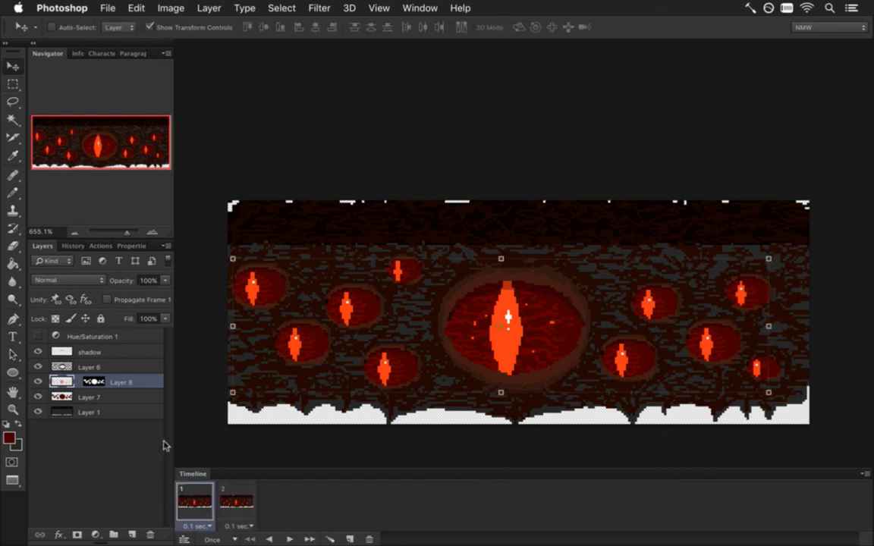
key(Right)
key(m)
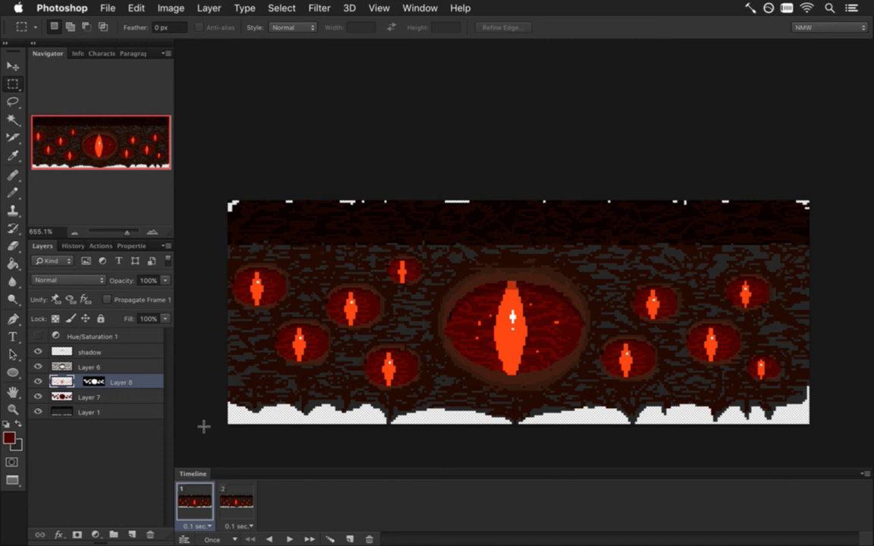
Set the two-frame timeline animation to loop forever and preview its playback
key(super+alt+shift+s)
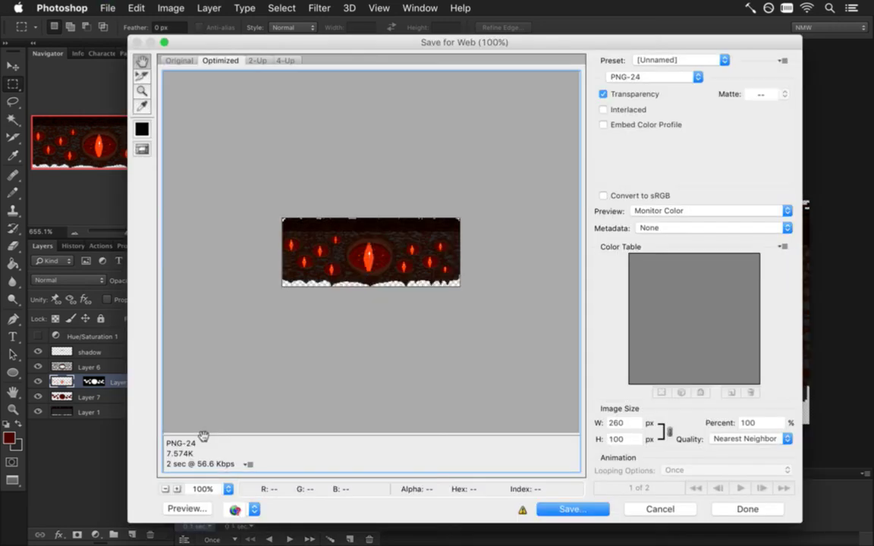
key(Escape)
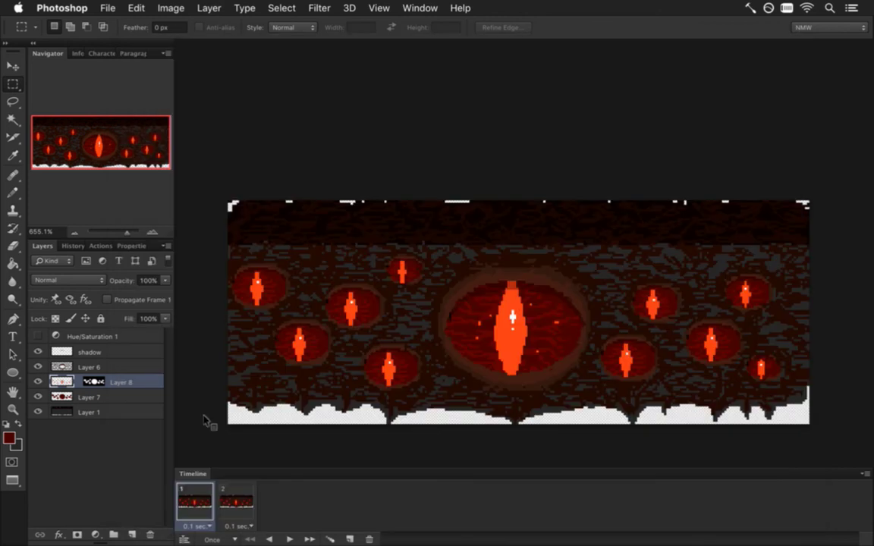
click(225, 498)
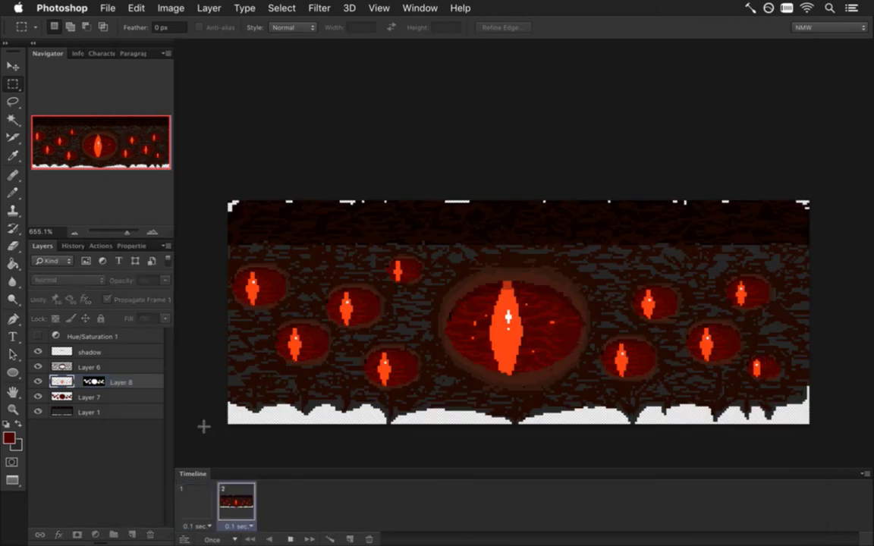
click(216, 539)
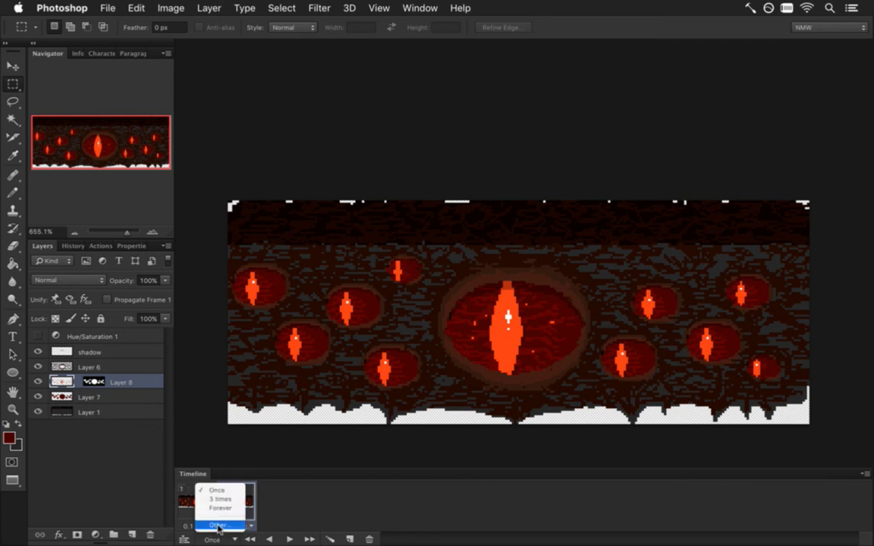
click(199, 466)
key(space)
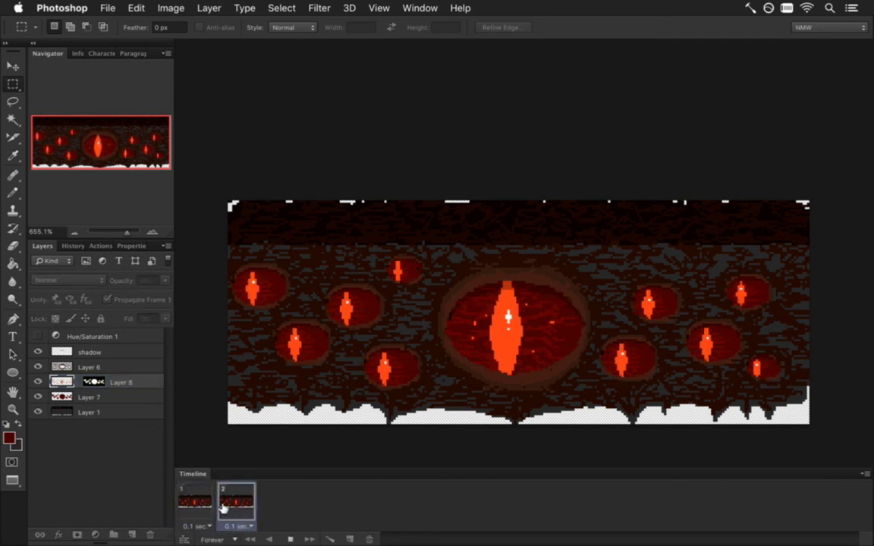
key(space)
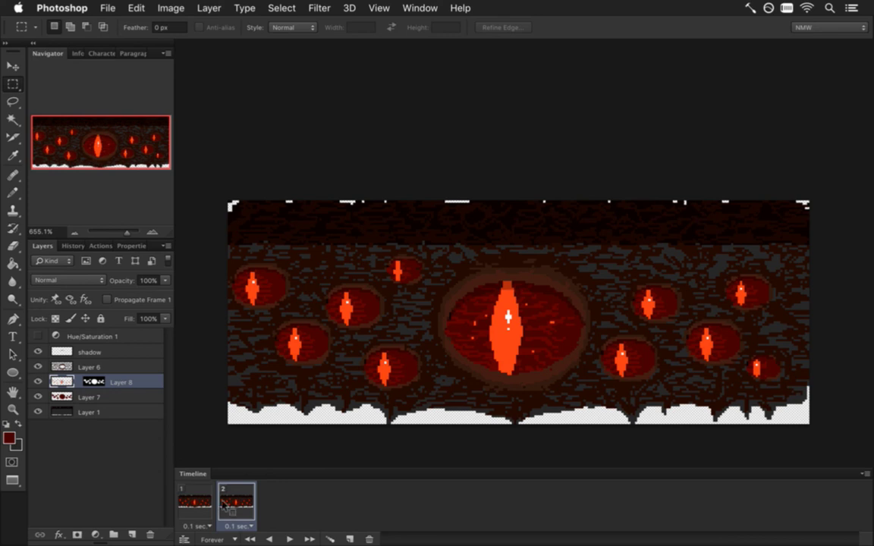
Try nudging the Layer 8 pupils in frame 1 one more pixel right
key(alt+super+r)
key(Return)
click(204, 507)
double_click(69, 370)
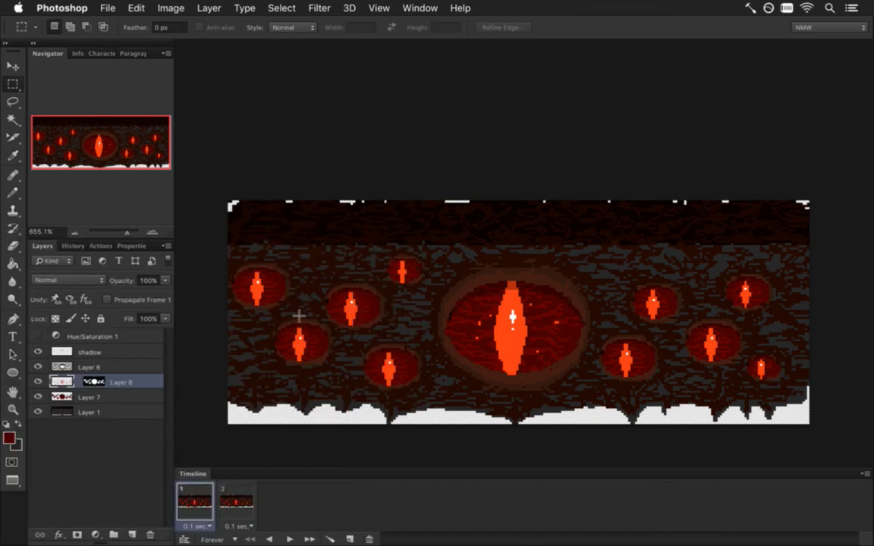
click(355, 240)
key(v)
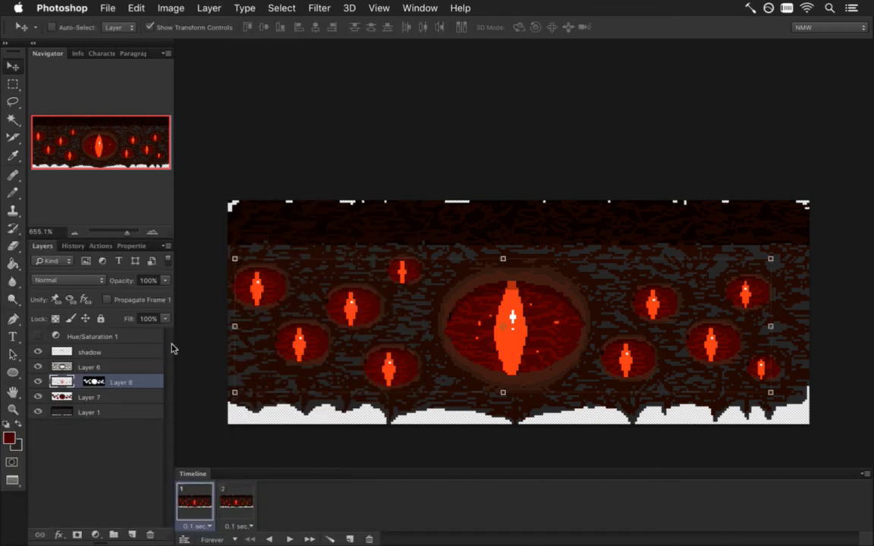
key(Right)
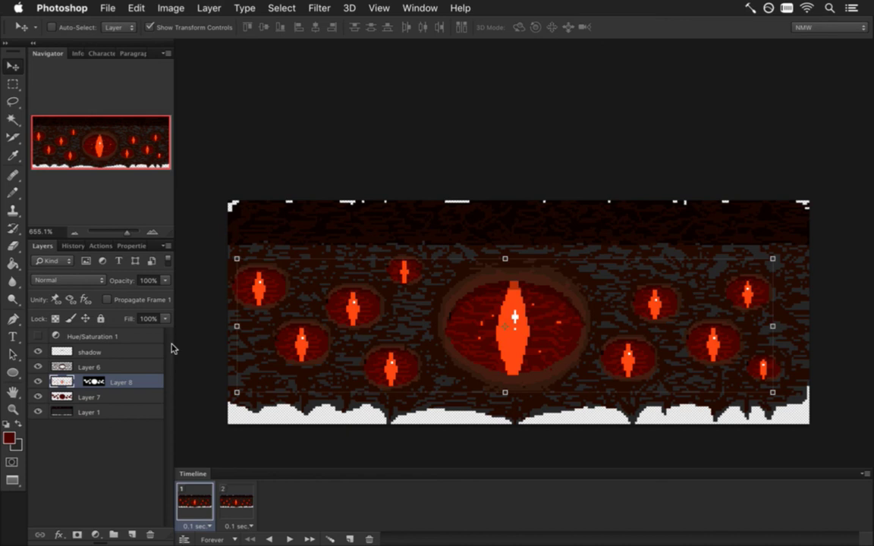
Compare both frames, place frame 1's Layer 8 pupils one pixel right of frame 2's, and replay the looping animation
click(236, 497)
click(199, 502)
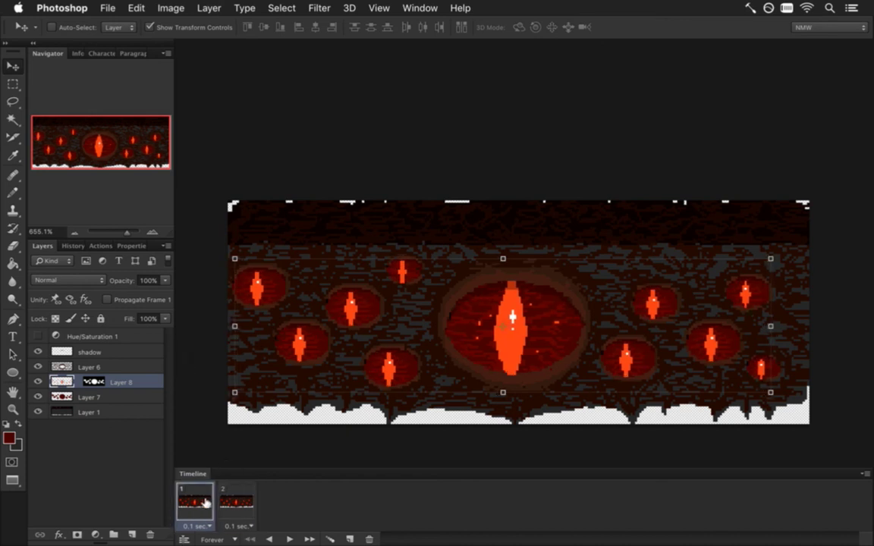
click(243, 506)
click(203, 505)
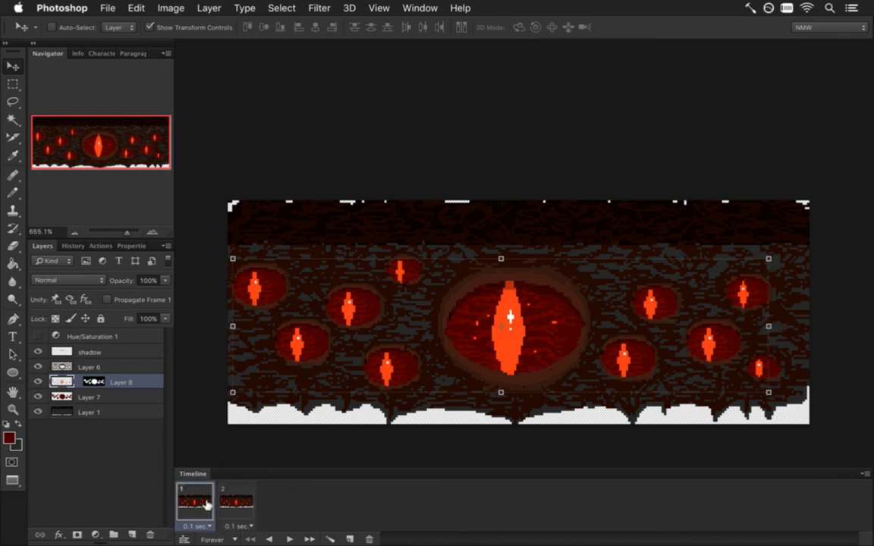
click(288, 539)
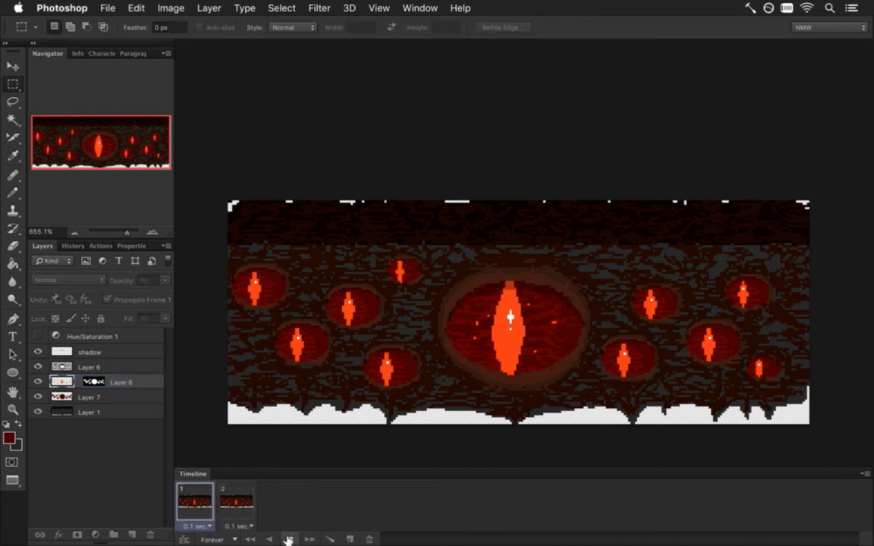
click(288, 539)
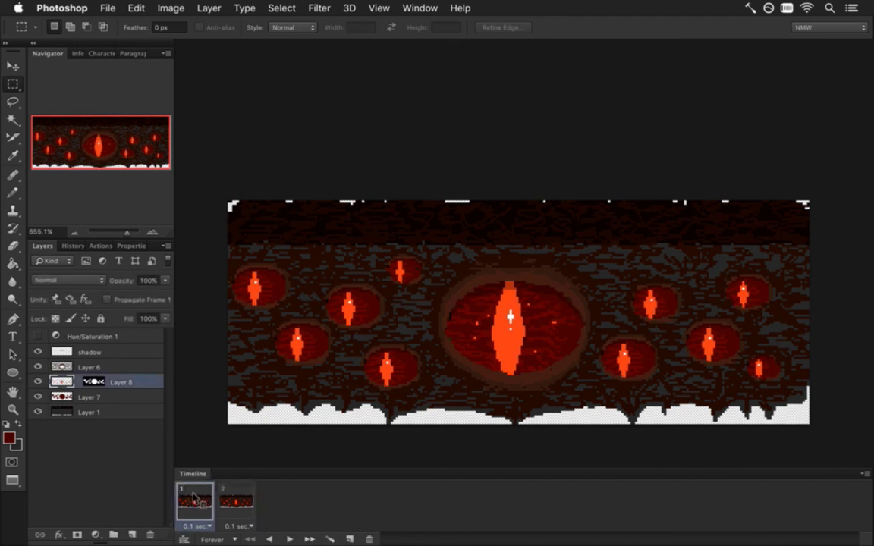
Export the adjusted frame 1 of FearWallL.psd for web and switch to Xcode
key(alt+shift+super+r)
key(Return)
key(Return)
key(super+Tab)
click(302, 286)
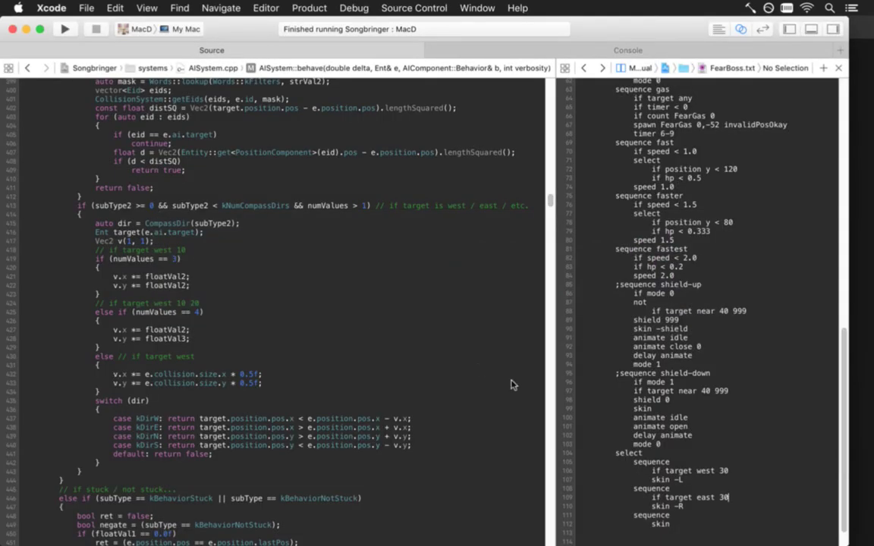
Switch to Photoshop, bring up the FearWallR.psd document and check the list of open documents
key(super+Tab)
click(419, 8)
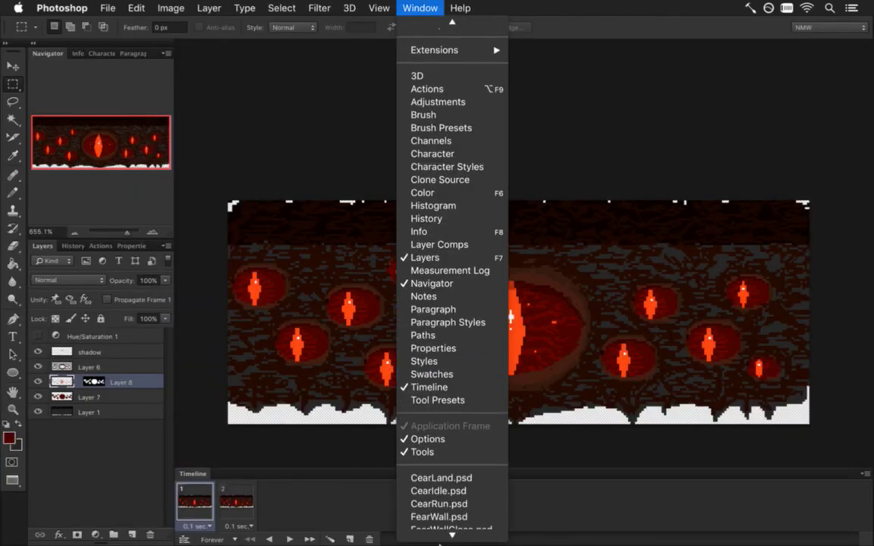
click(439, 529)
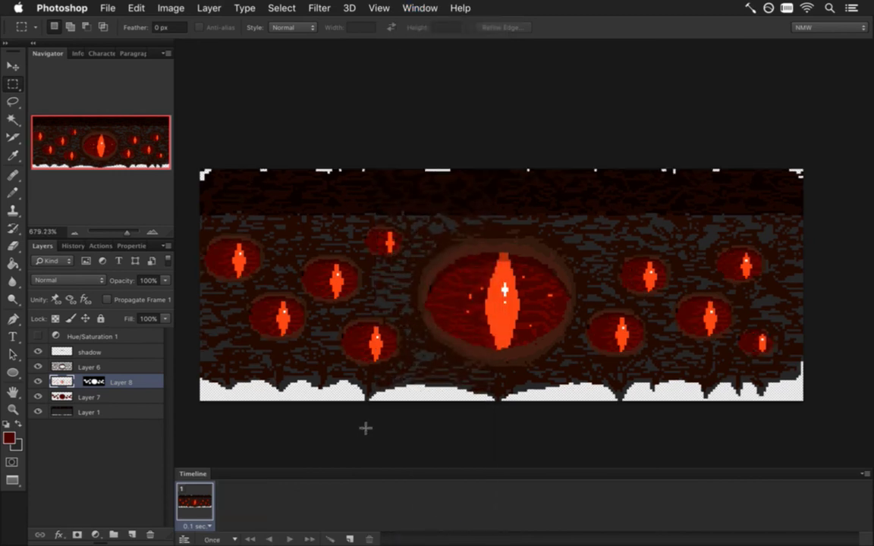
click(420, 8)
scroll(448, 452, down, 3)
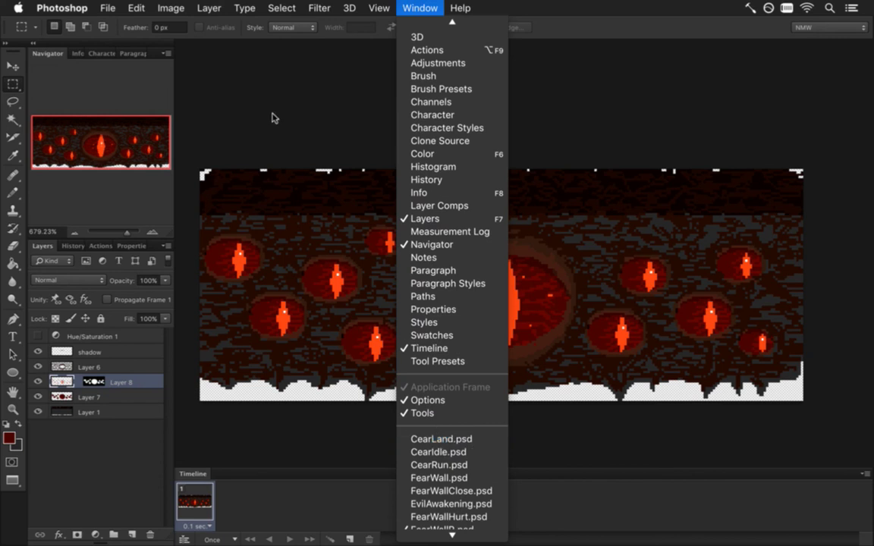
click(273, 117)
Change to standard screen mode and close CearLand, CearIdle, CearRun and EvilAwakening.psd, discarding the changes to EvilAwakening.psd
click(11, 481)
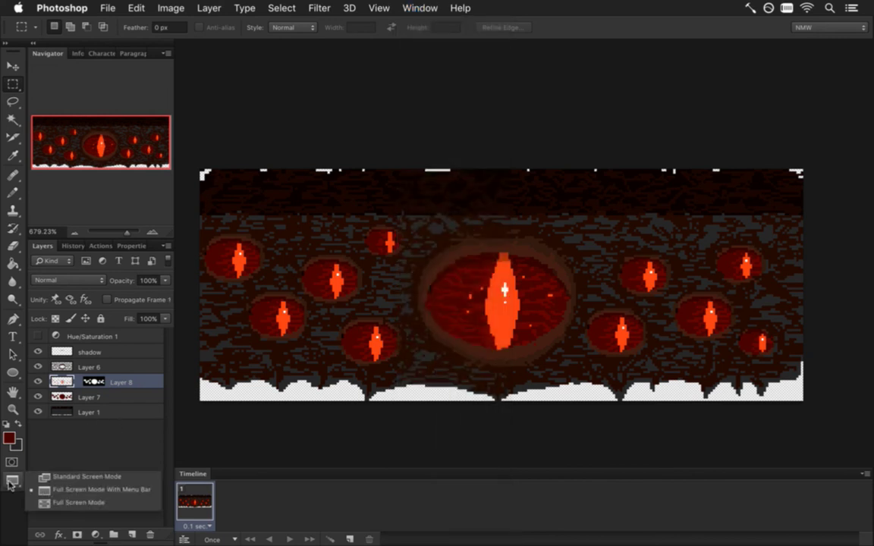
click(56, 479)
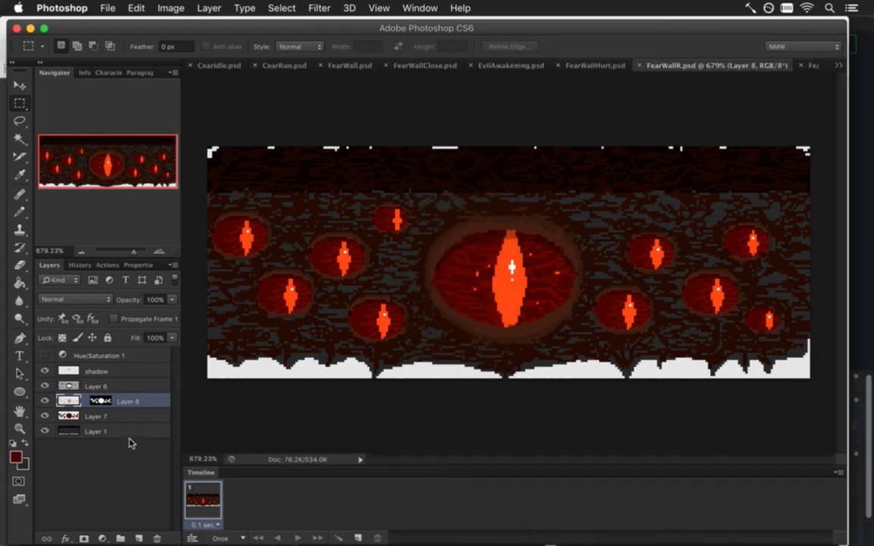
click(193, 68)
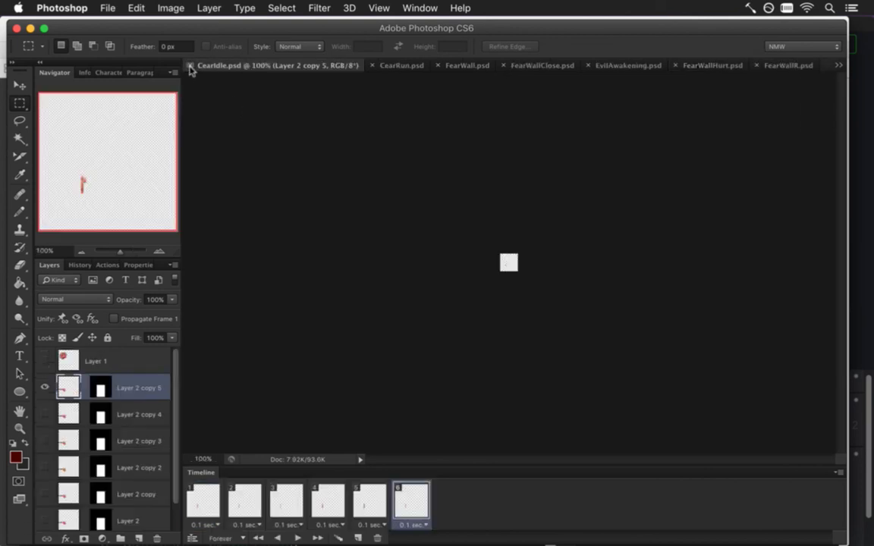
click(191, 66)
click(189, 66)
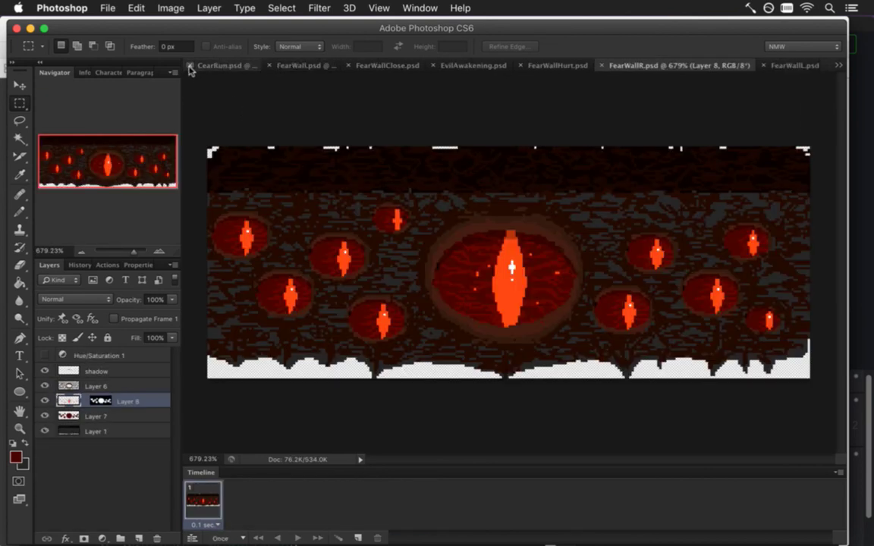
click(191, 66)
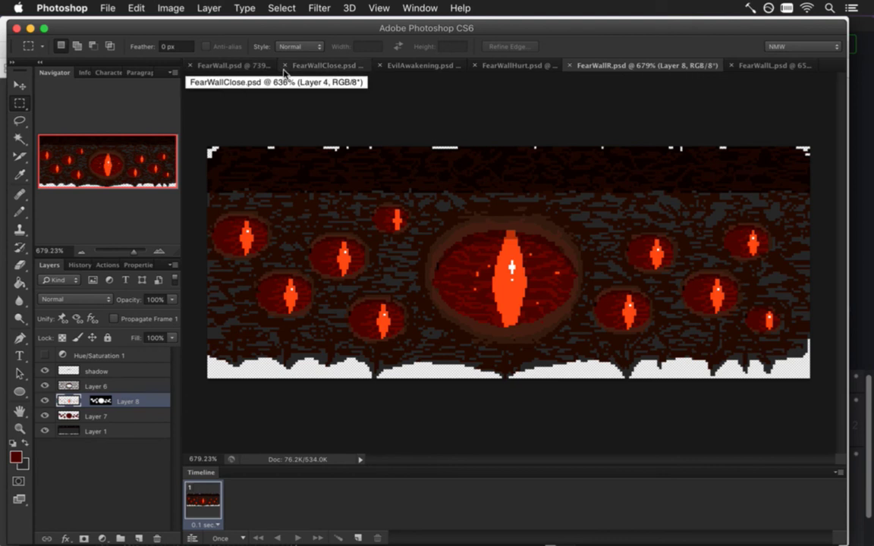
click(380, 66)
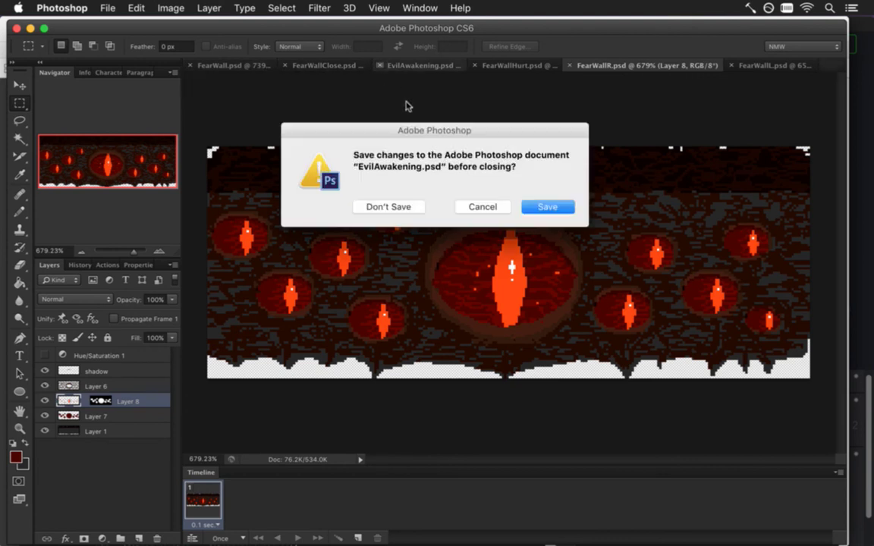
click(404, 207)
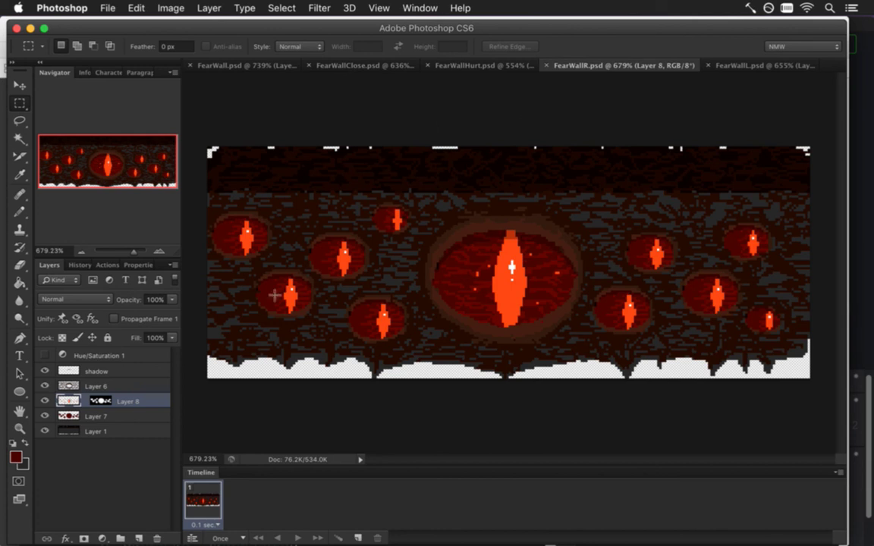
Return FearWallR.psd to full screen mode with menu bar and enlarge the wall in the view
click(442, 7)
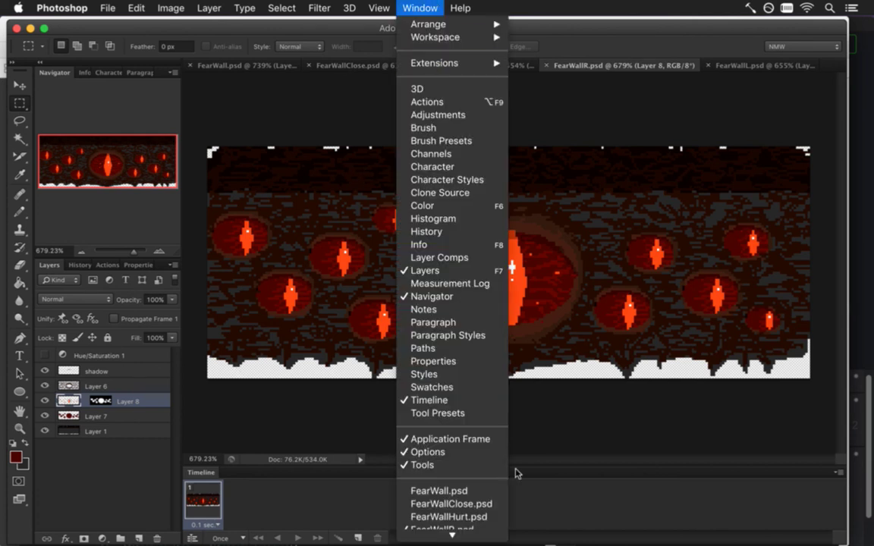
click(317, 440)
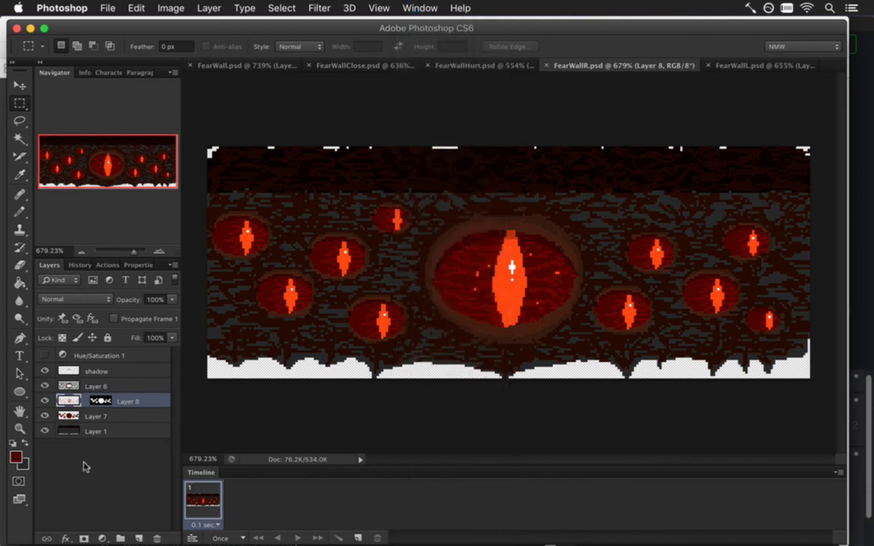
click(20, 499)
drag(356, 334, 436, 317)
scroll(435, 317, up, 2)
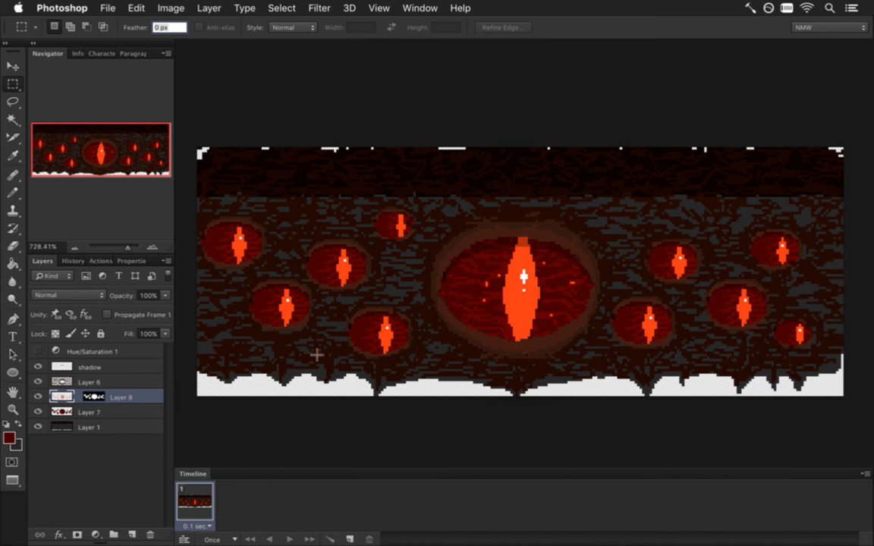
Duplicate the FearWallR.psd timeline frame and nudge frame 1's Layer 8 pupils one pixel left
click(349, 539)
click(199, 506)
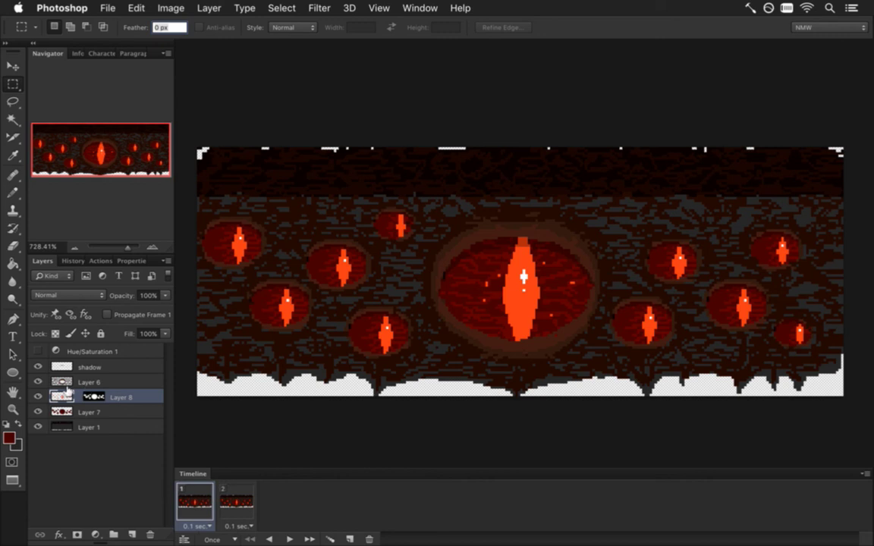
key(v)
key(Left)
key(m)
Set the FearWallR.psd timeline animation to loop forever and preview its playback
click(214, 539)
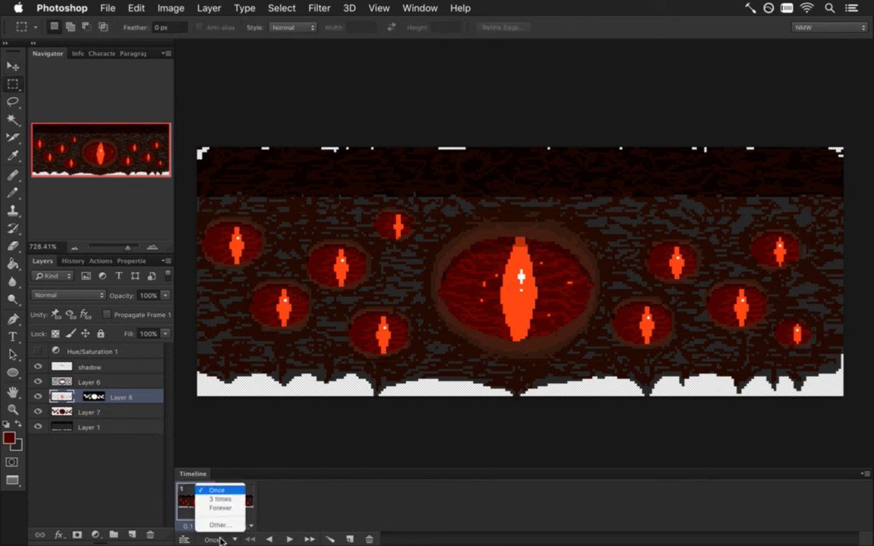
click(221, 509)
click(290, 539)
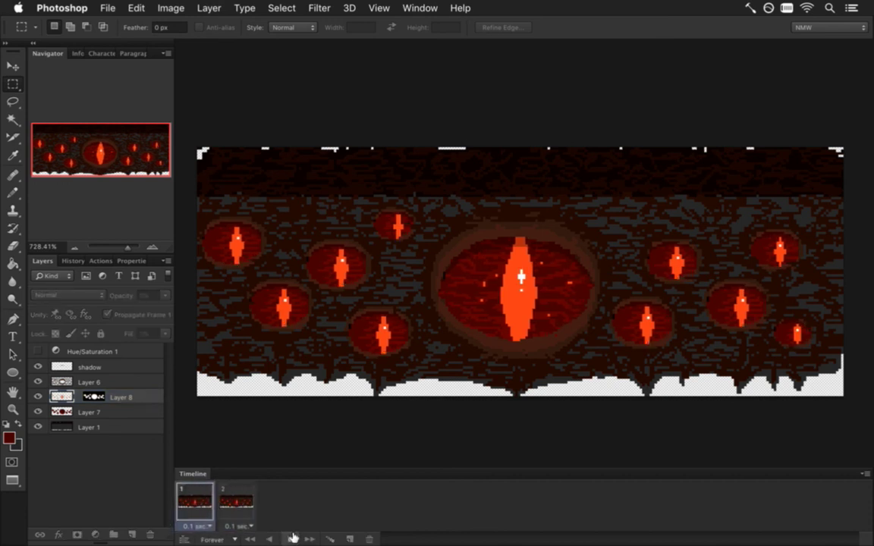
click(291, 540)
Save FearWallR.psd, render all frames as the FearWallR.png image sequence over the existing one, and switch to Xcode
key(super+s)
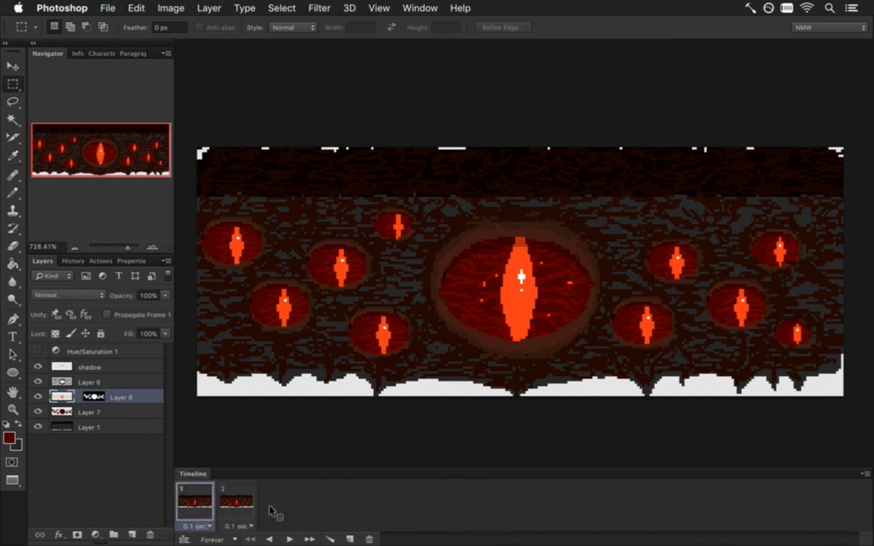
key(alt+shift+super+r)
key(Return)
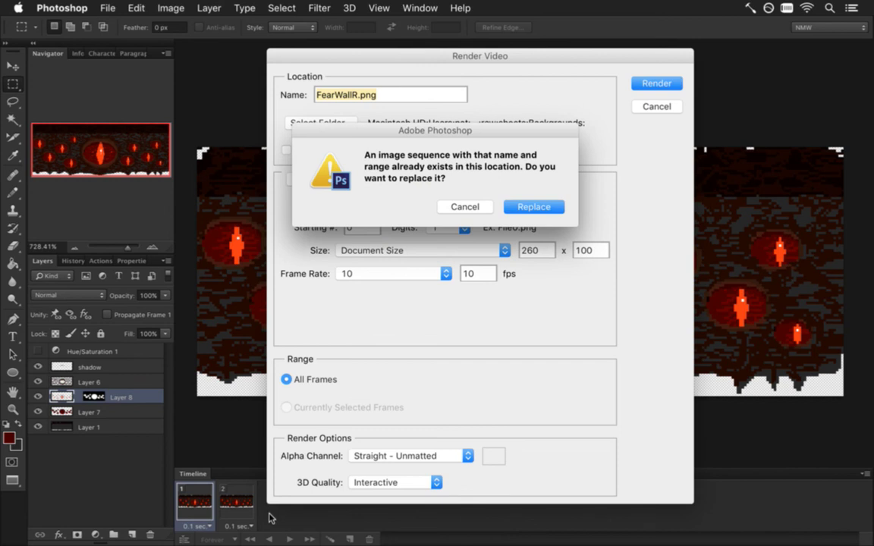
click(531, 207)
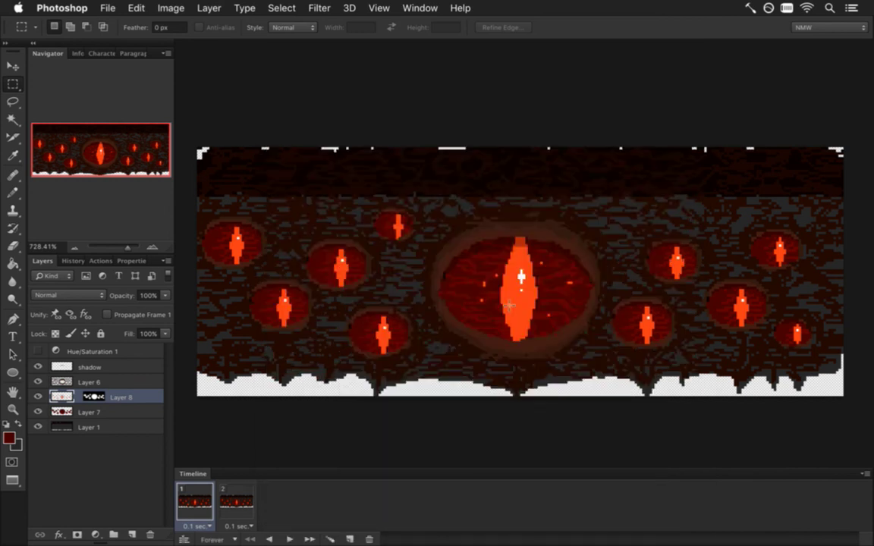
key(super+Tab)
Copy the idle-L and idle-R animation entries in FearBoss.txt and paste them after the idle-shield entry
click(335, 301)
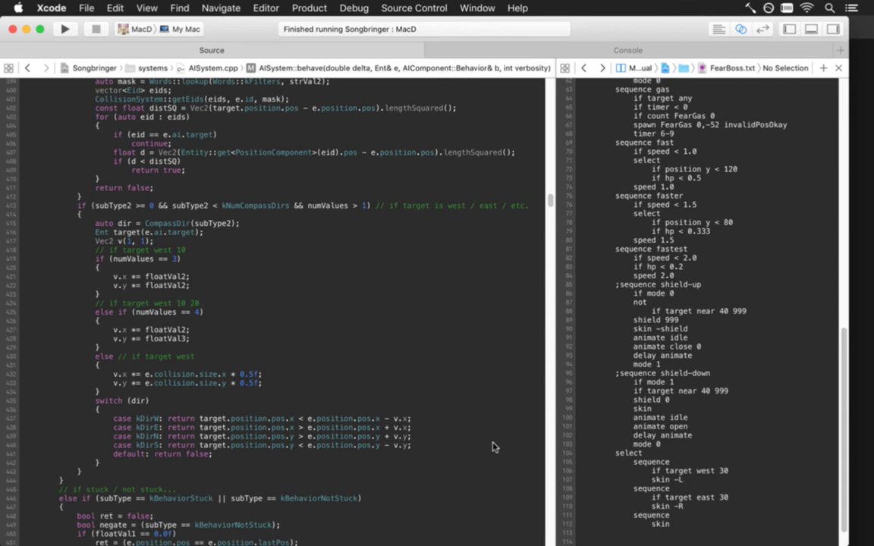
click(683, 479)
scroll(651, 486, up, 10)
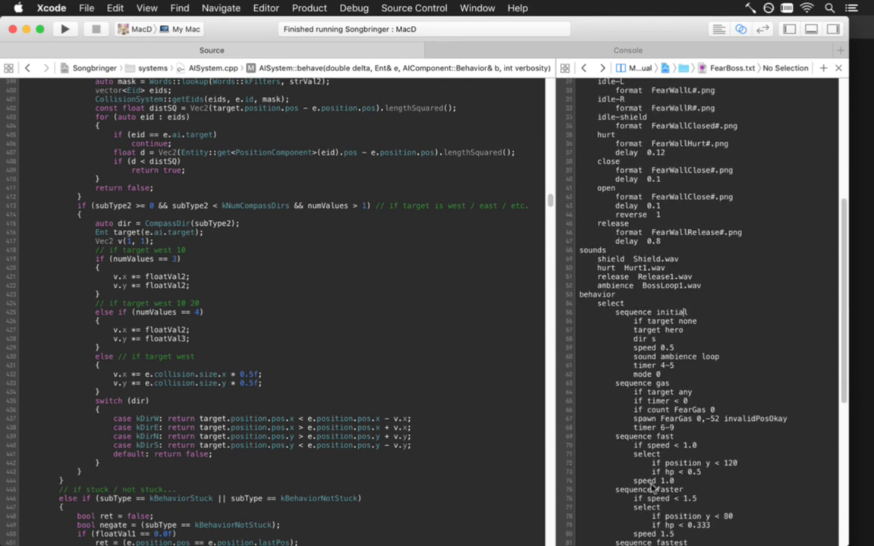
scroll(650, 485, up, 4)
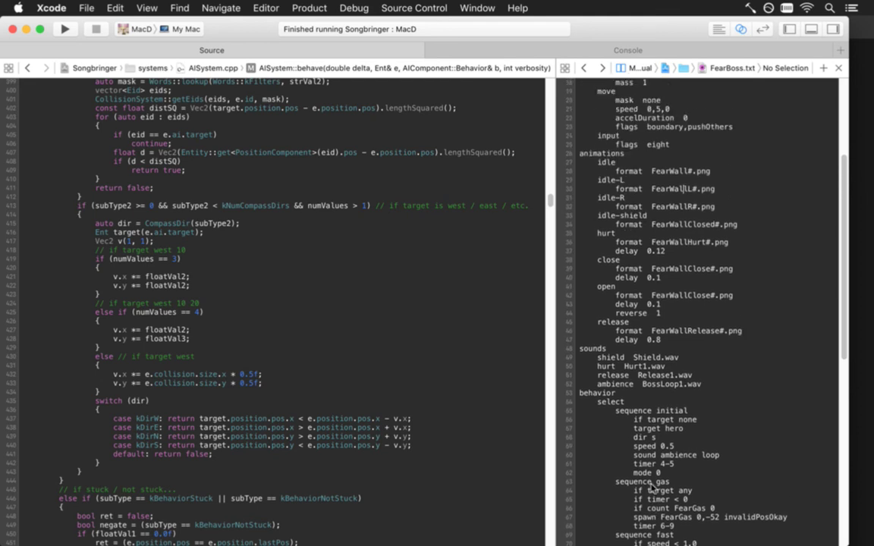
key(shift+Down)
key(shift+Down)
key(shift+Down)
key(shift+Down)
key(super+c)
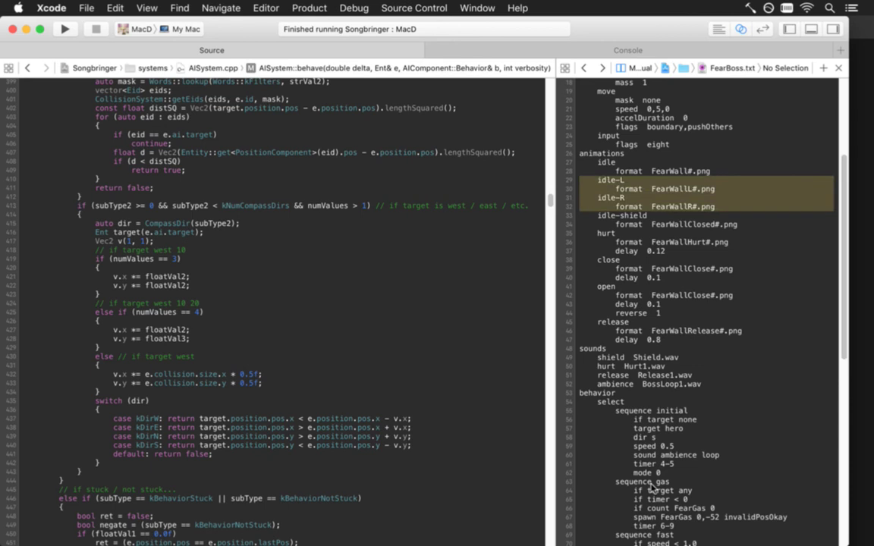
key(Right)
key(super+v)
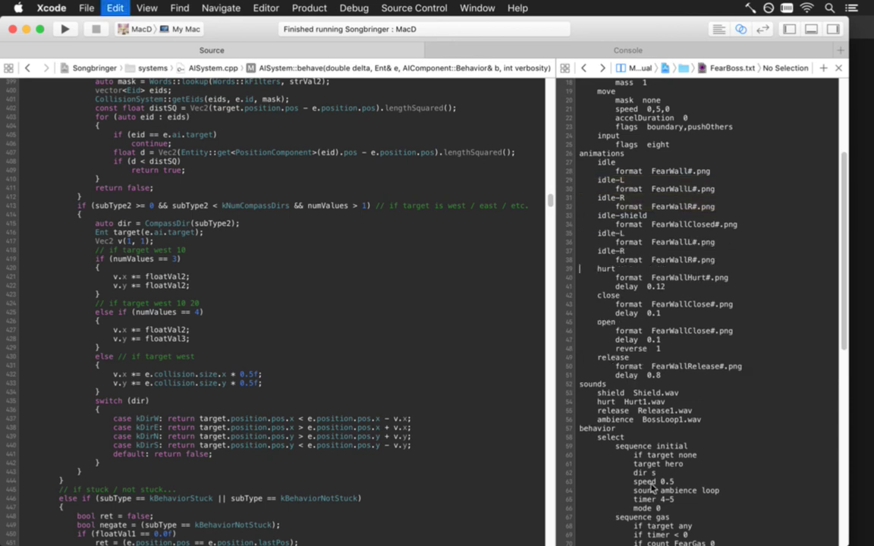
Rename the two pasted animation entries below idle-shield to look-L and look-R
key(Delete)
key(Delete)
key(Delete)
key(Delete)
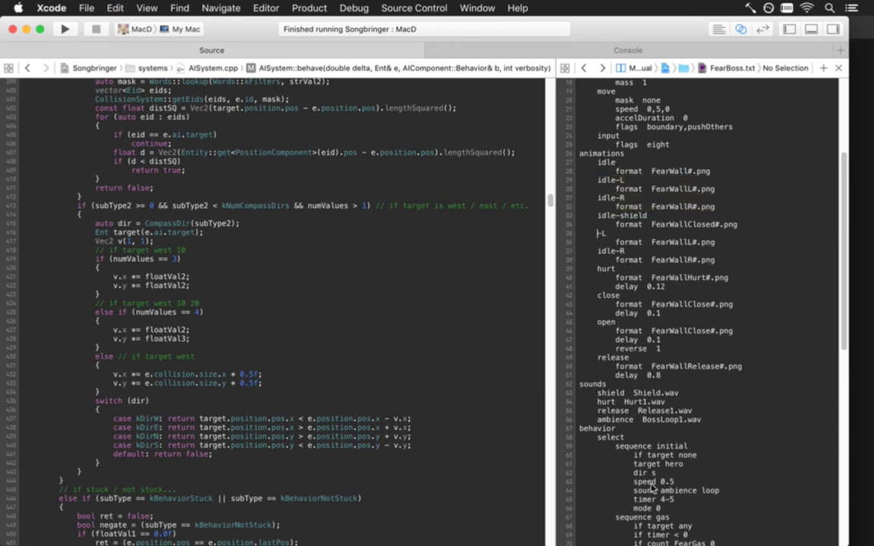
text(look)
key(BackSpace)
key(BackSpace)
key(BackSpace)
key(BackSpace)
text(look)
Set the idle-L format to FearWallL1.png and the idle-R format to FearWallR1.png, and save FearBoss.txt
key(Right)
key(Right)
key(Right)
key(Right)
key(Right)
key(BackSpace)
text(1)
key(Down)
key(Down)
key(BackSpace)
text(1)
key(super+s)
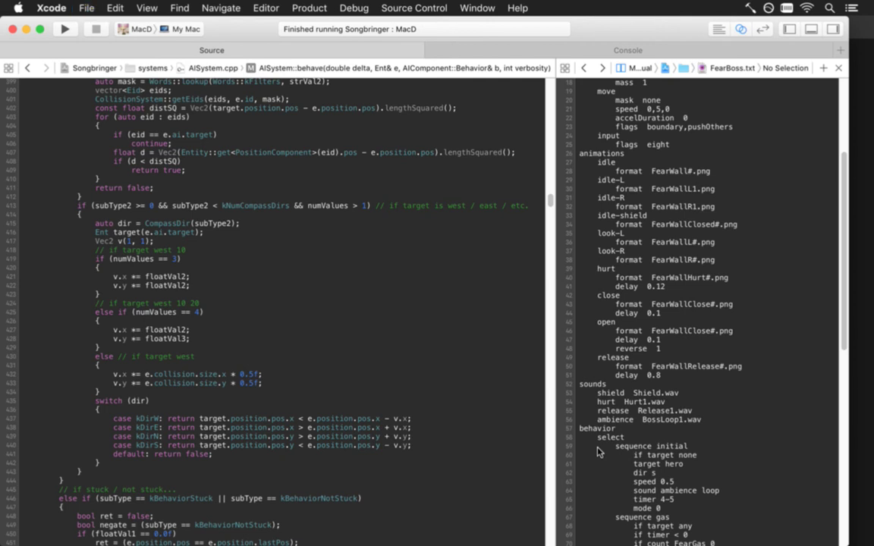
Add an "animate look" line after "skin -L" and after "skin -R" in the target west and target east sequences
scroll(597, 452, down, 10)
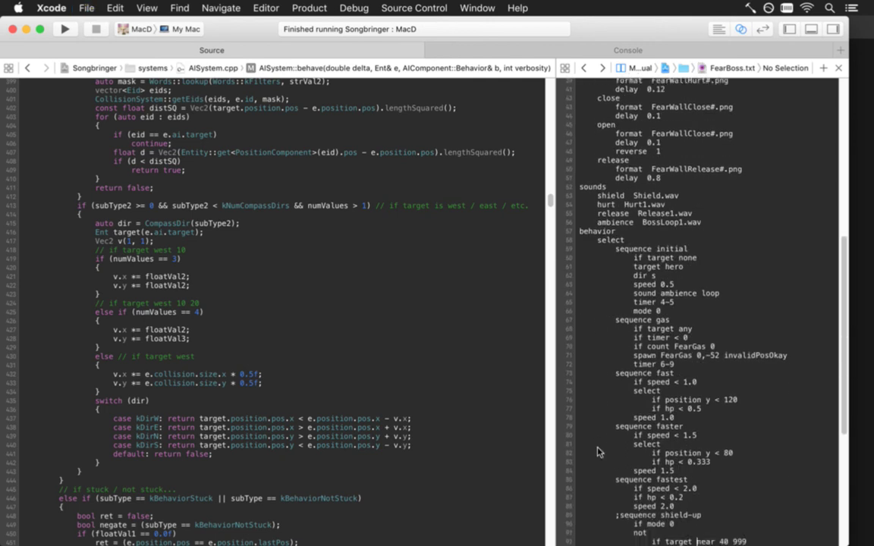
scroll(596, 452, down, 6)
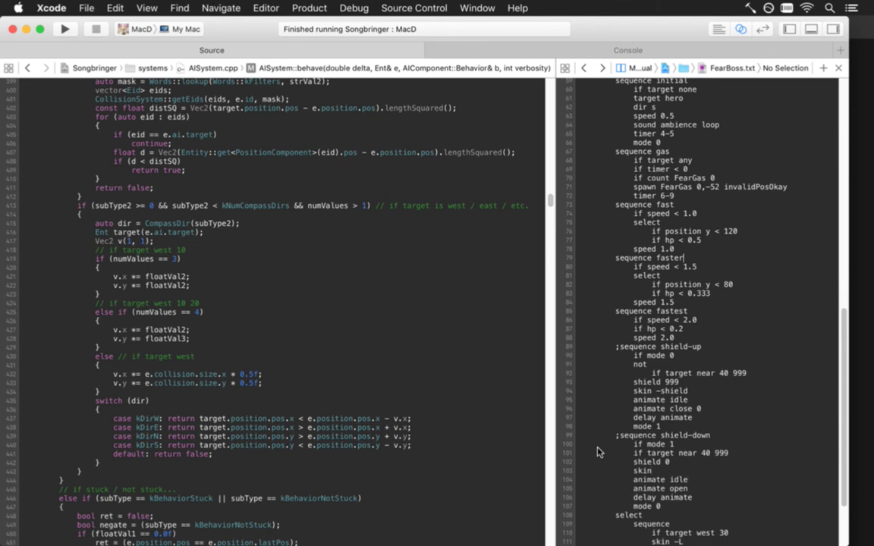
scroll(597, 452, up, 3)
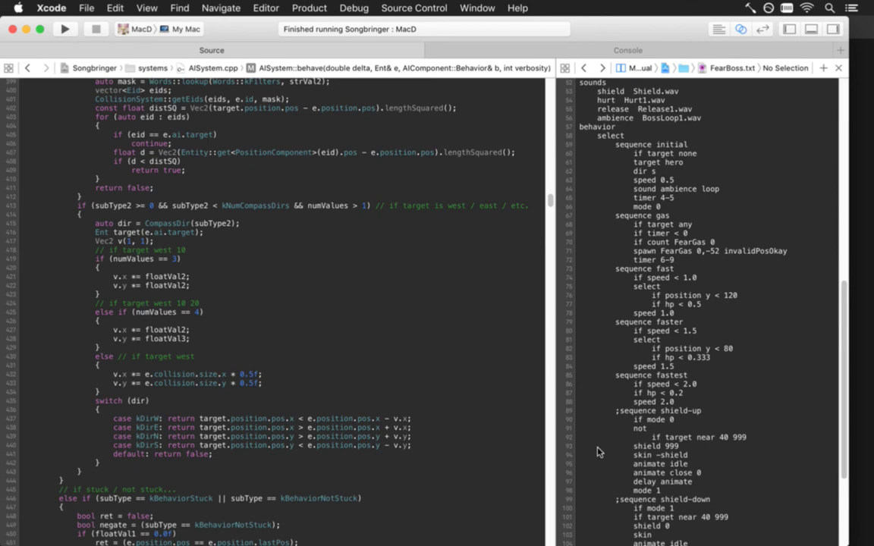
scroll(597, 452, down, 6)
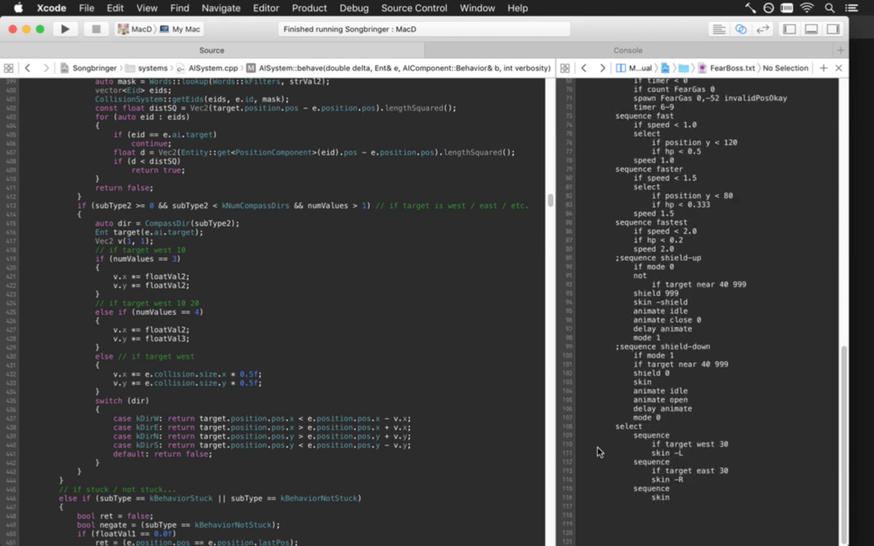
key(Return)
text(ani)
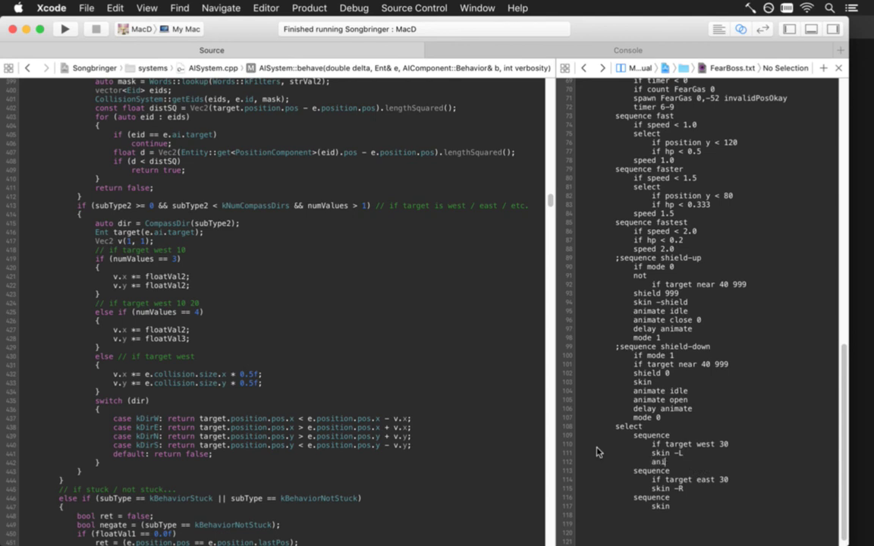
text(mate look)
key(Down)
key(Down)
key(Down)
text(animate look)
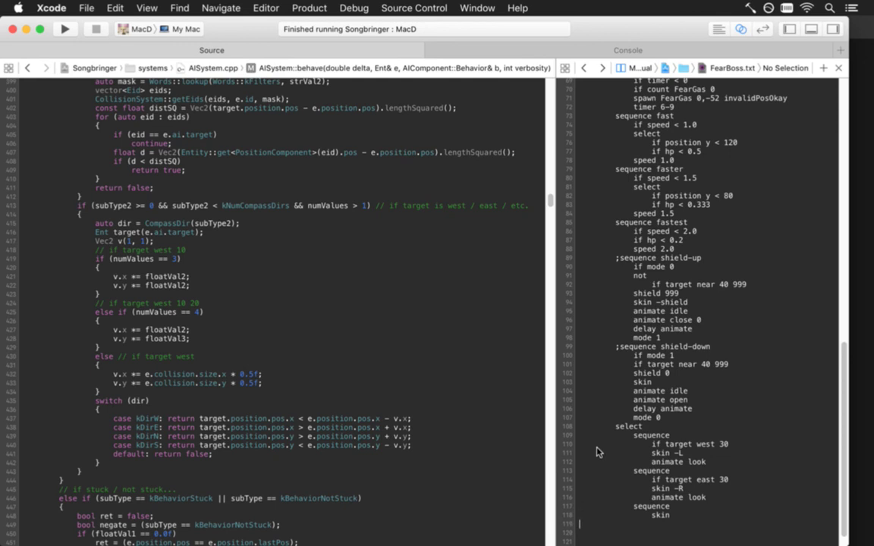
Add "animate idle" after the plain "skin" line in the last sequence, and build and run the game
key(Return)
text(animate idle)
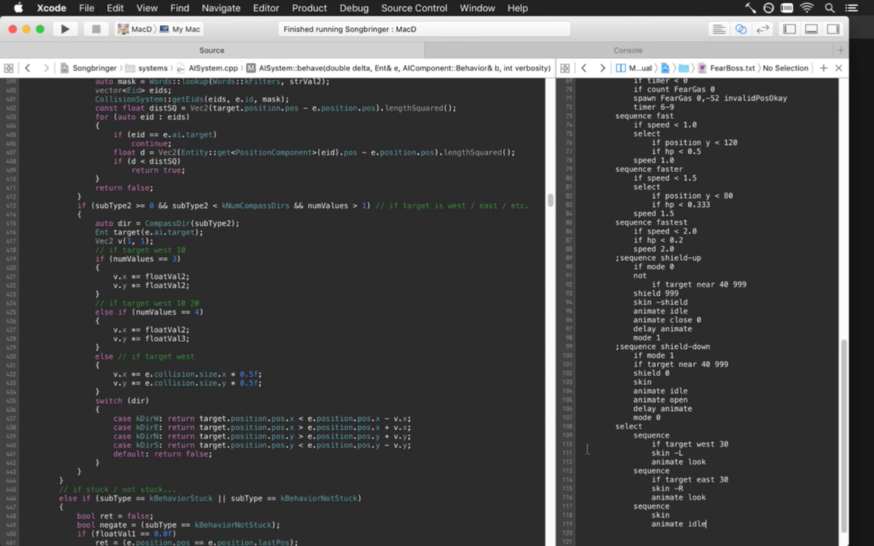
key(super+r)
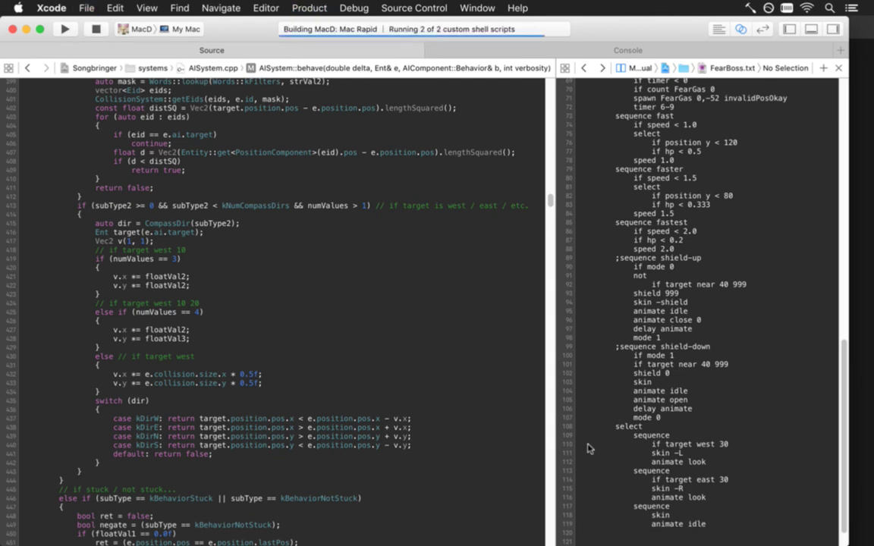
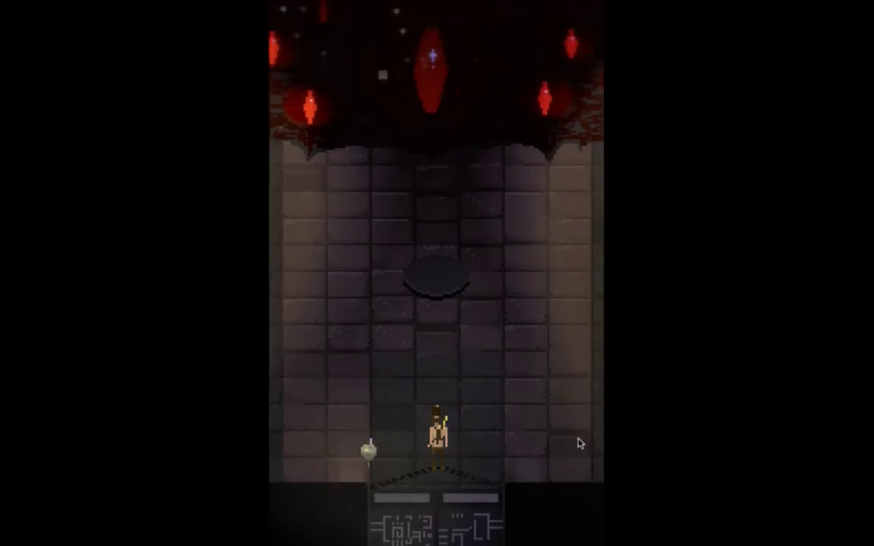
Test the boss's gaze by moving the hero east and west across the arena, and quit the game
key(Right)
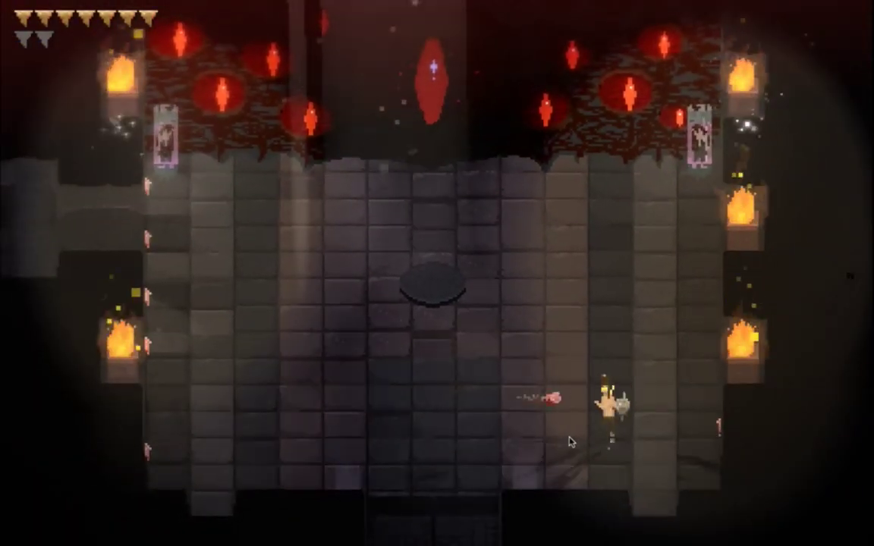
key(Left)
key(a)
key(d)
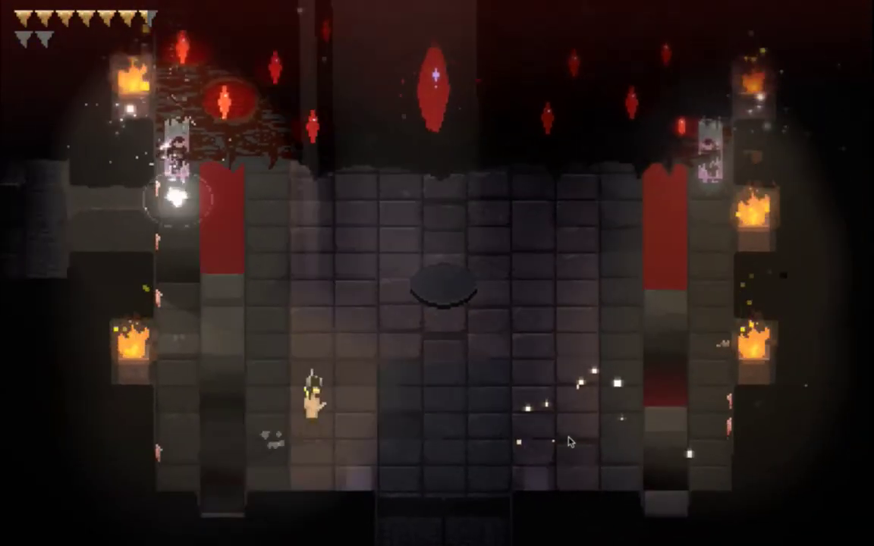
key(a)
key(w)
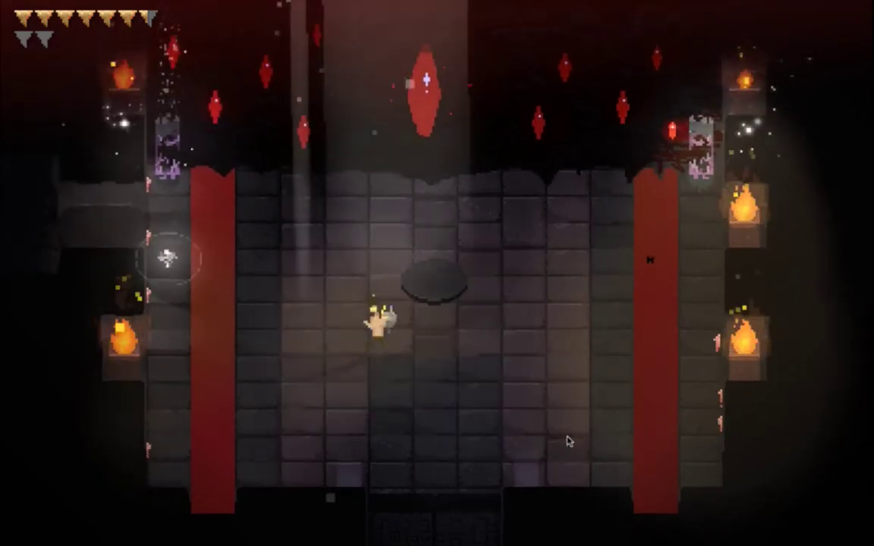
key(d)
key(super+q)
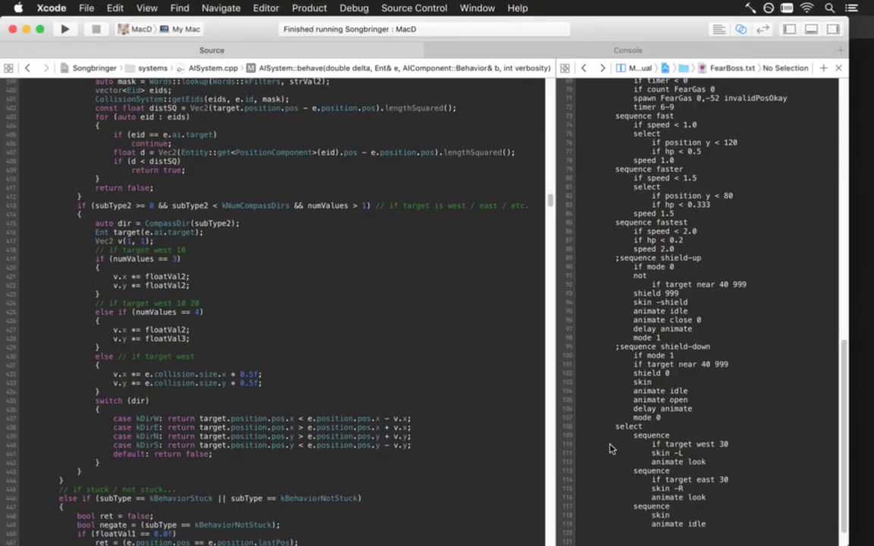
Add a delay of 0.3 below the format line of the look-L animation in FearBoss.txt
scroll(620, 444, up, 10)
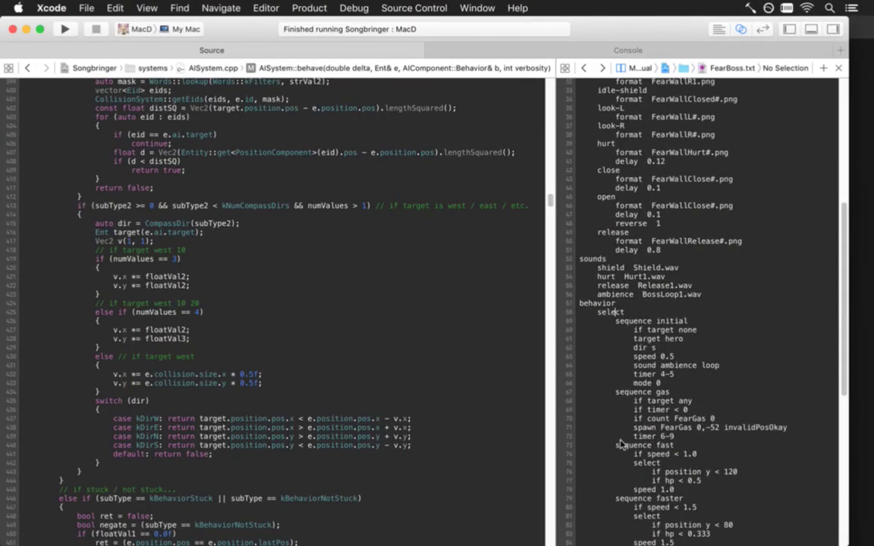
scroll(620, 444, up, 10)
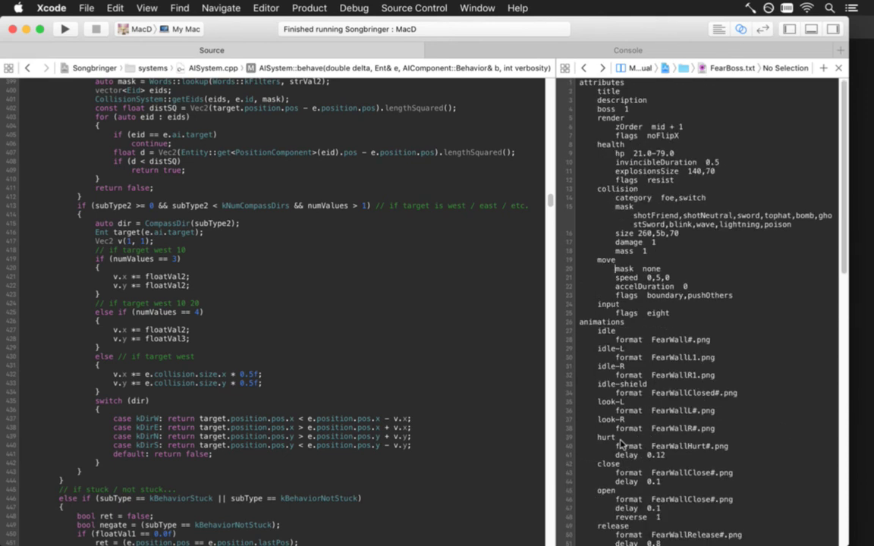
key(Return)
text(delay  )
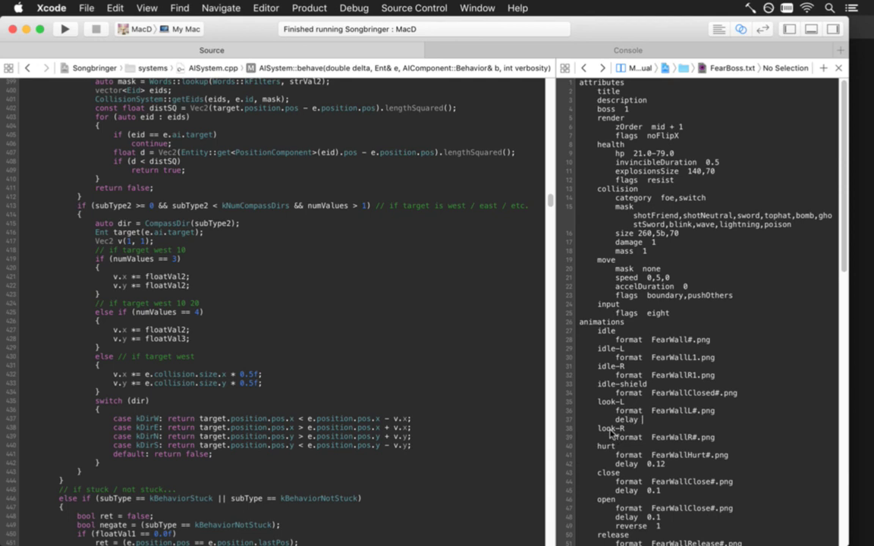
text(0.)
Copy the 0.3 delay line into the look-R animation, and build and run the game
key(super+Left)
key(shift+Down)
key(super+c)
key(Down)
key(Down)
key(Down)
key(super+v)
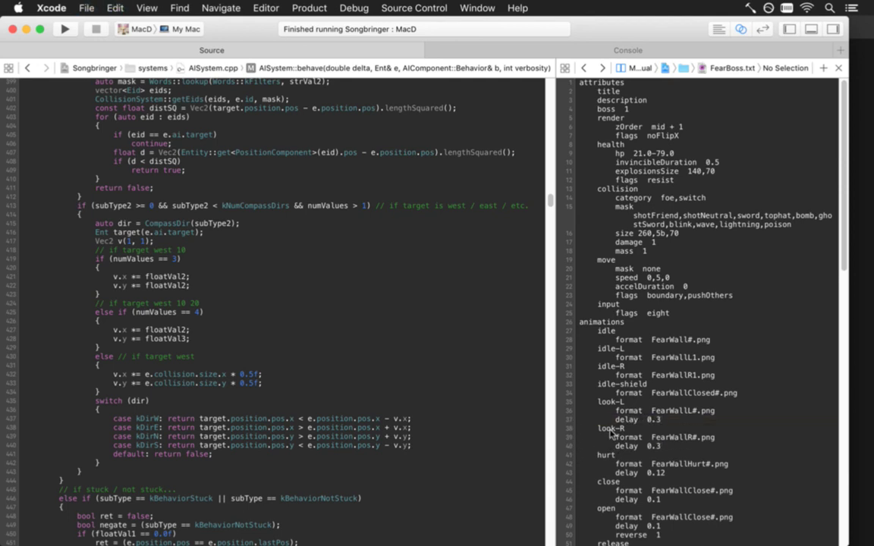
key(super+r)
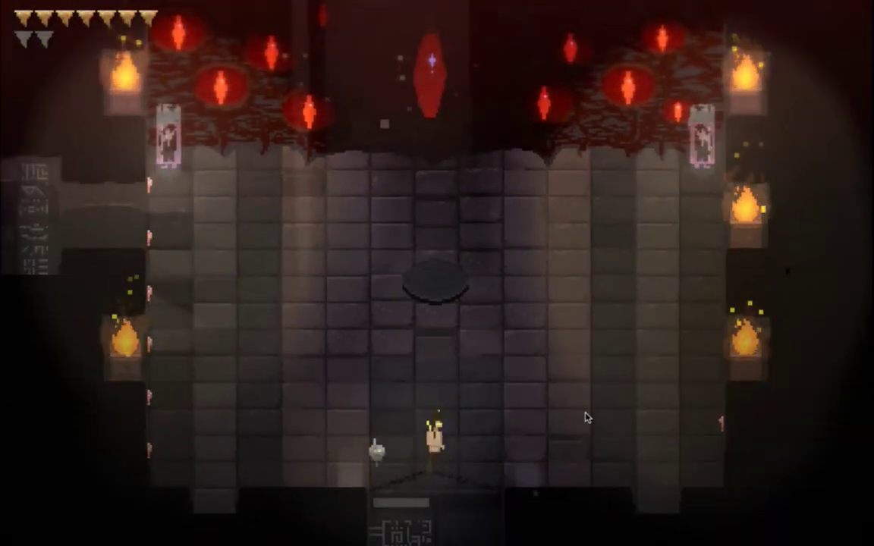
Move the hero back and forth between west and east below the boss to check the slower look animations
key(w)
key(d)
key(a)
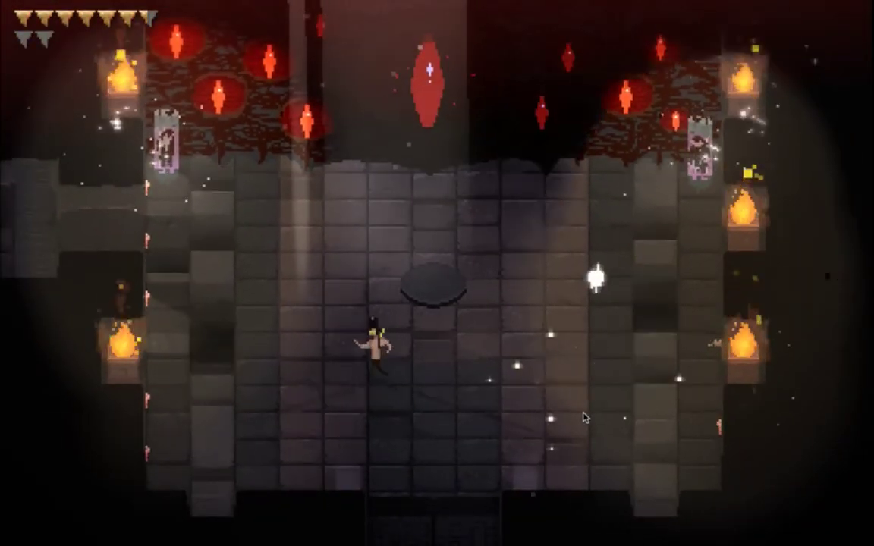
key(a)
key(d)
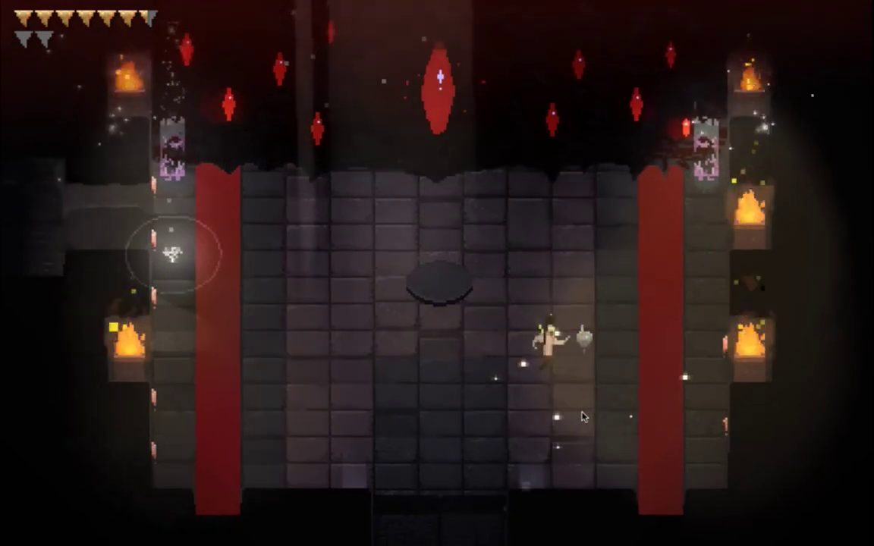
key(d)
key(a)
key(d)
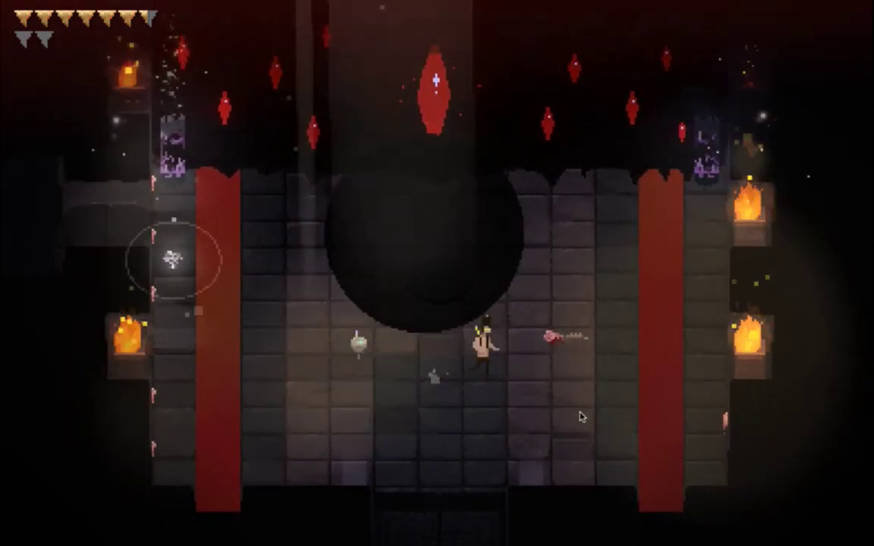
key(d)
key(a)
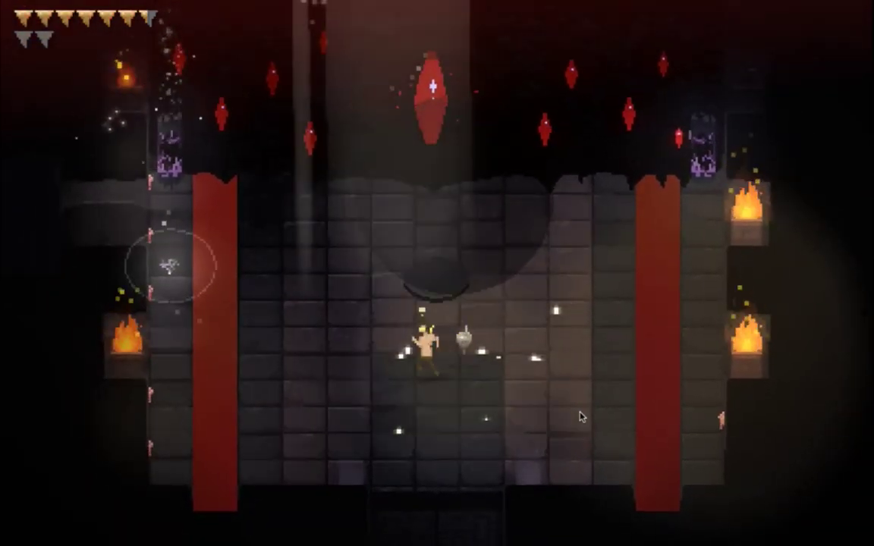
key(a)
key(d)
Attack northward at the boss's central eye from the middle of the arena
key(w)
key(j)
key(s)
key(w)
key(j)
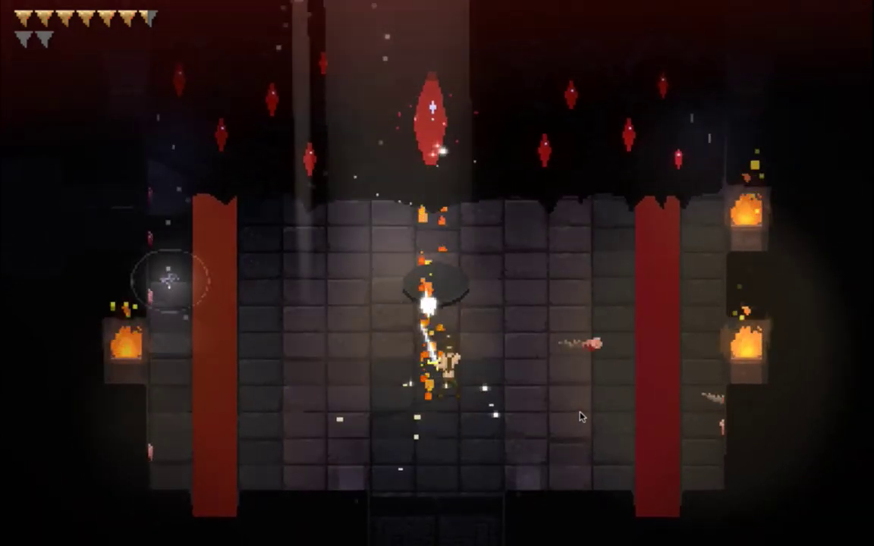
key(w)
key(j)
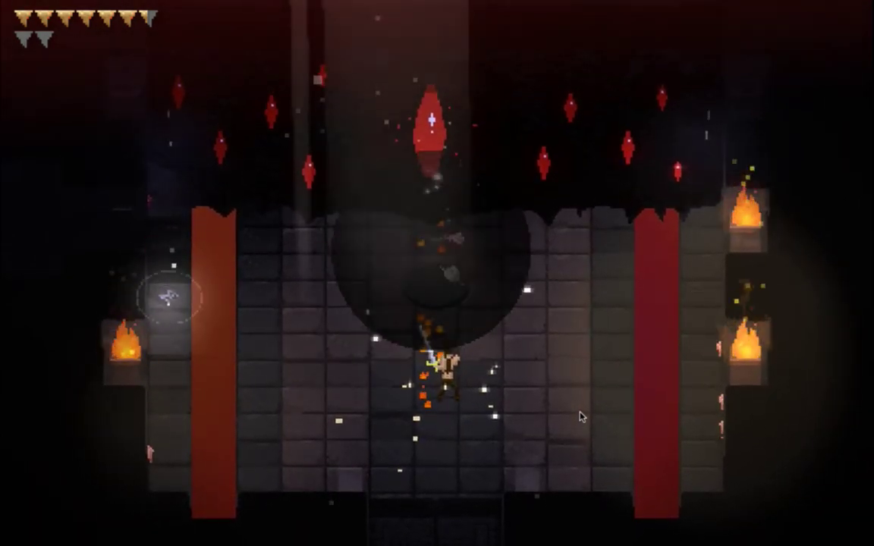
Move the hero to the west side and up to the wall, and strike the boss at close range
key(a)
key(s)
key(a)
key(w)
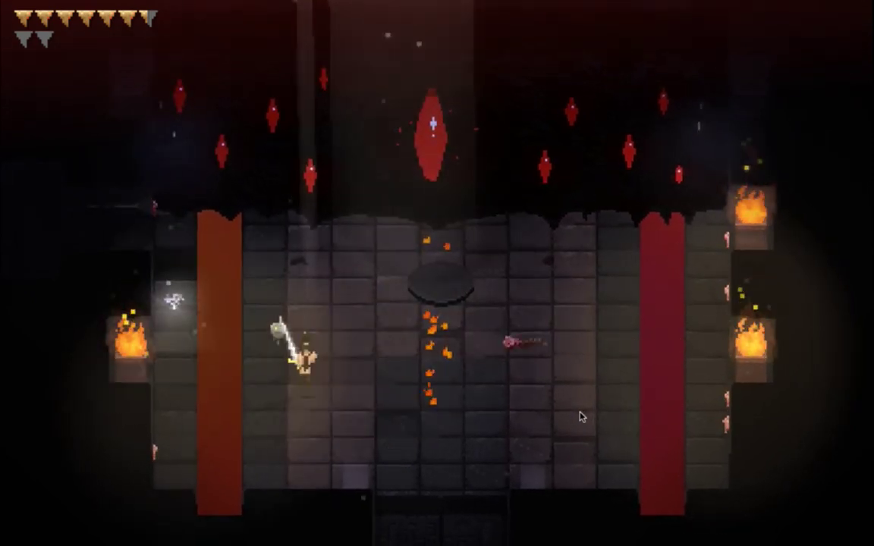
key(d)
key(d)
key(j)
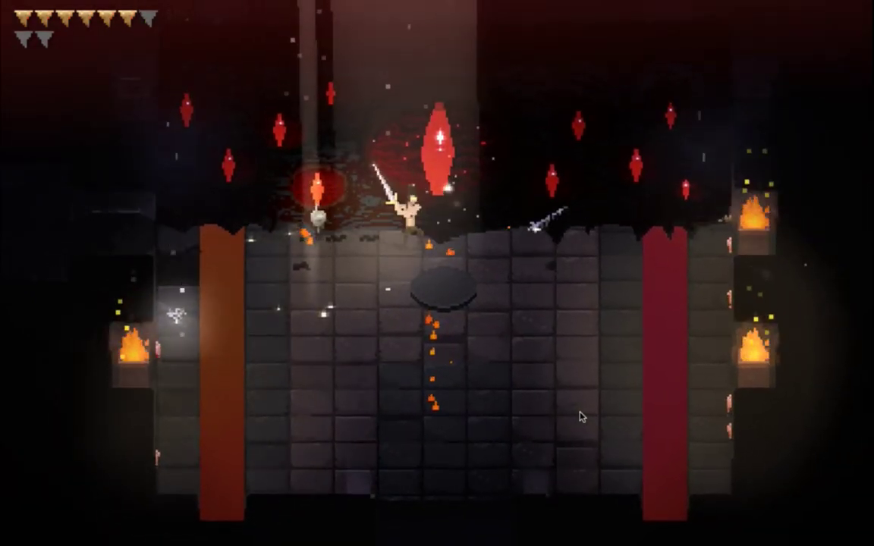
key(j)
key(a)
key(w)
key(j)
key(s)
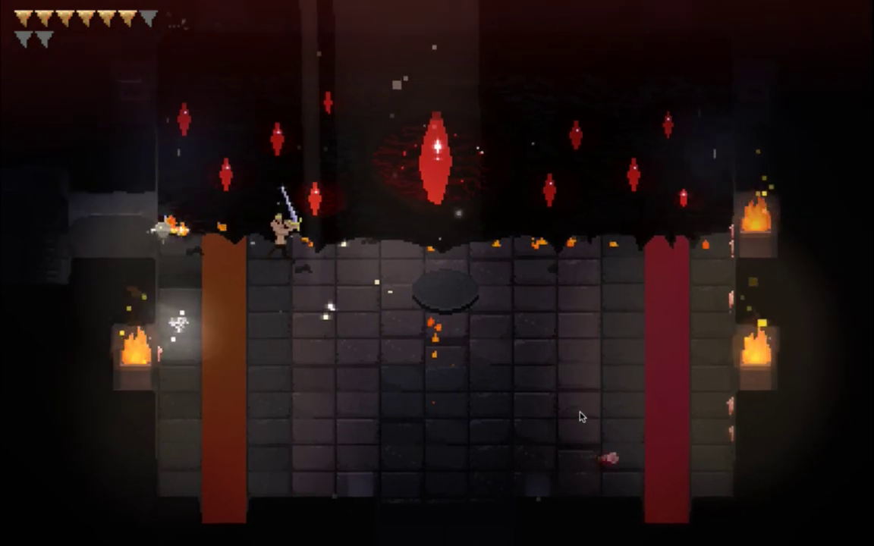
Refill the hero's health and switch invincibility on and back off with the debug cheats
key(Tab)
key(Tab)
key(Tab)
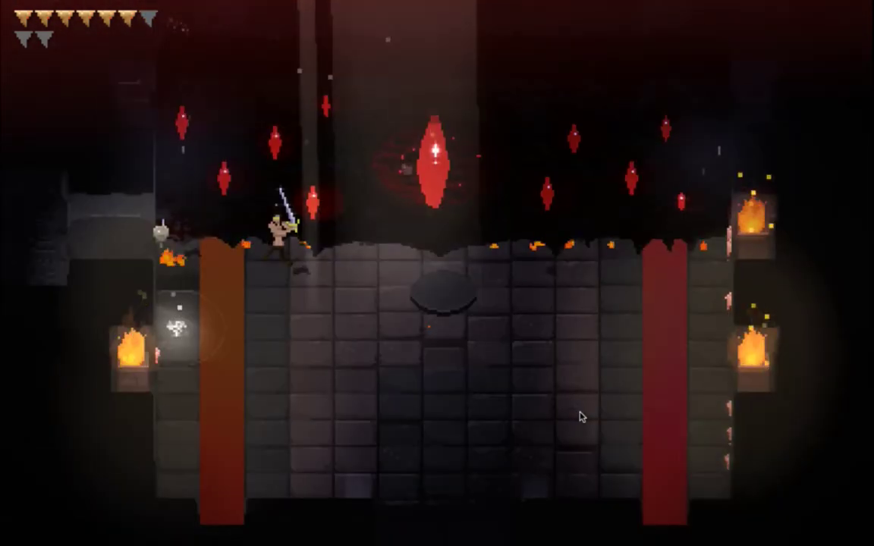
key(g)
key(i)
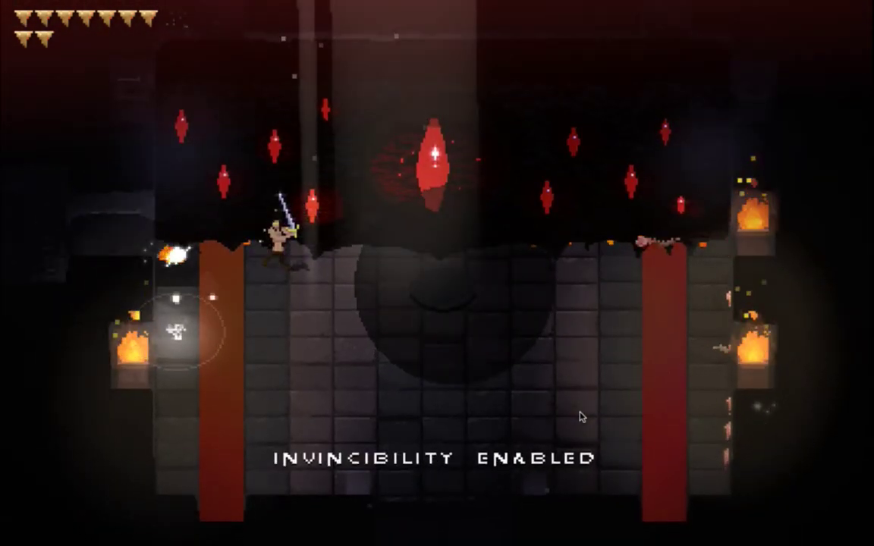
key(i)
Move the hero east along the boss wall with further sword attacks, and quit the game
key(Right)
key(x)
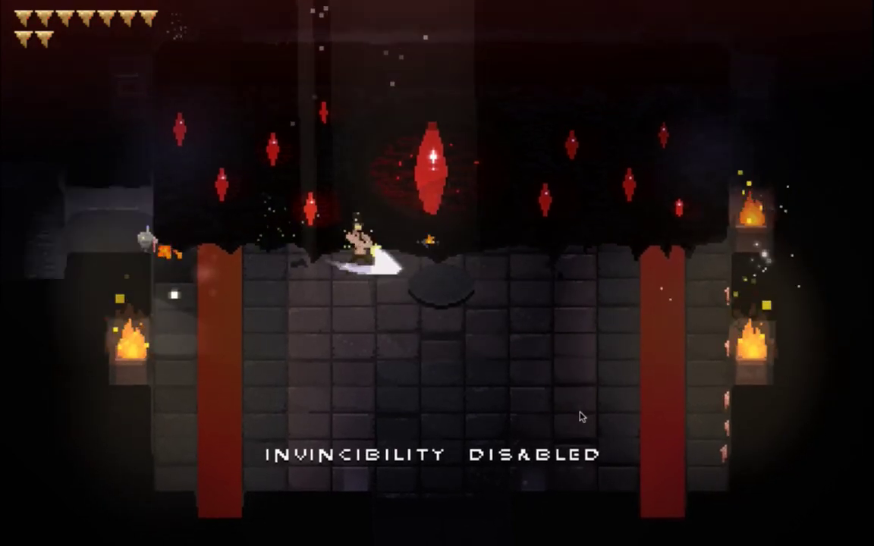
key(x)
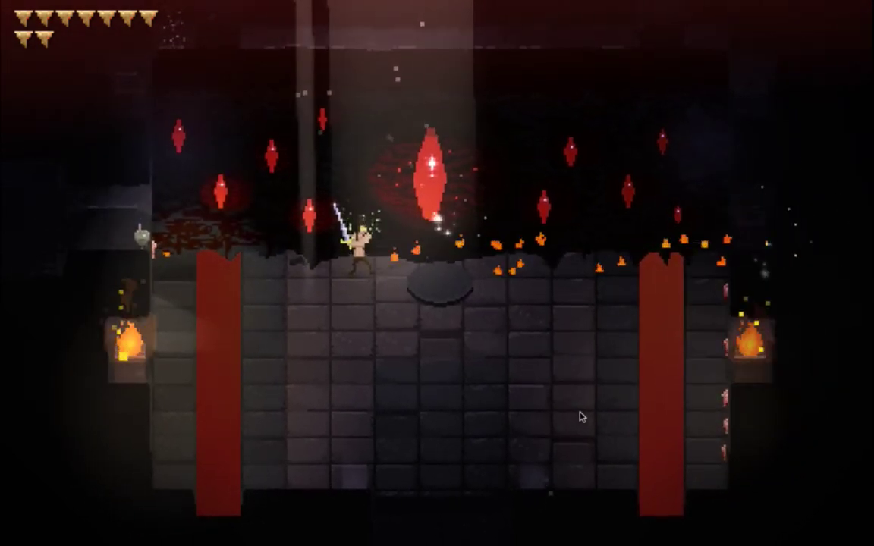
key(super+q)
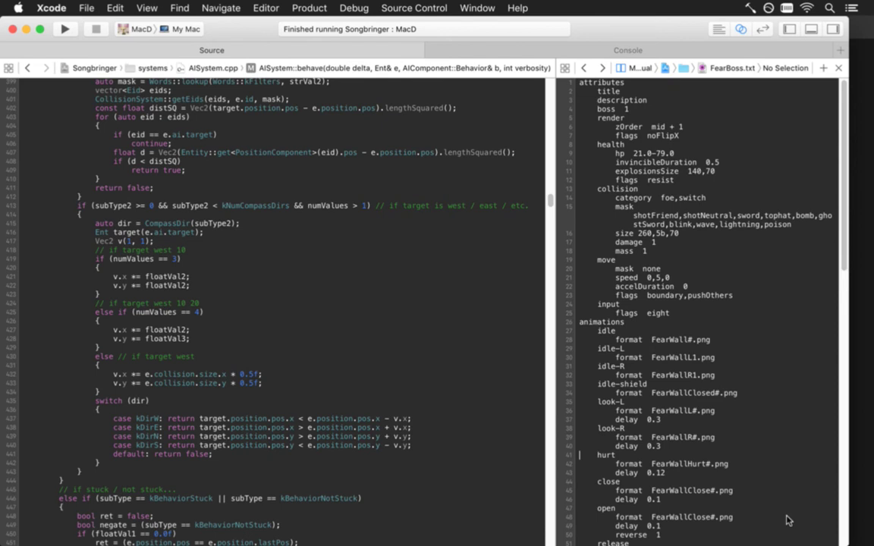
Review the behavior sequences and animation definitions in FearBoss.txt, from the end of the file back to its beginning
key(super+Down)
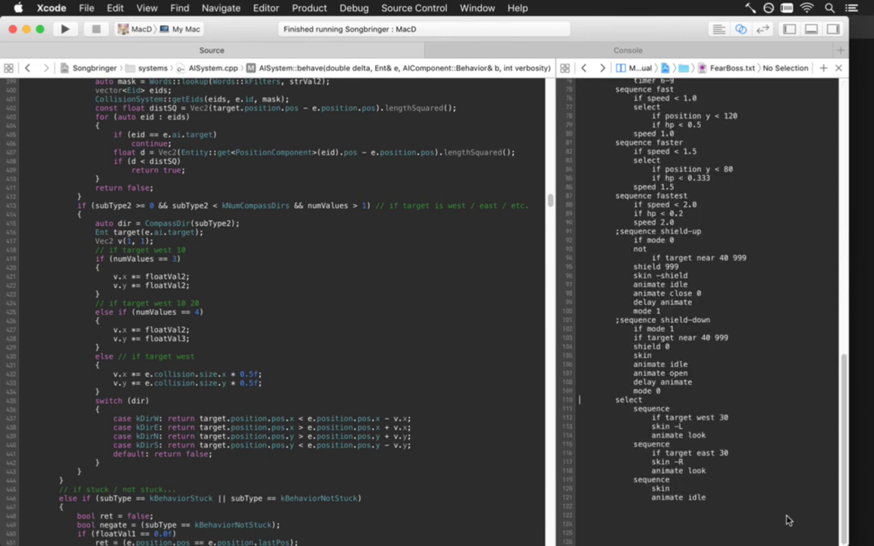
key(Up)
key(Up)
key(Up)
key(Up)
key(Up)
key(Up)
key(Up)
key(Up)
key(Up)
key(Up)
key(Up)
key(Up)
key(Up)
key(Up)
key(Up)
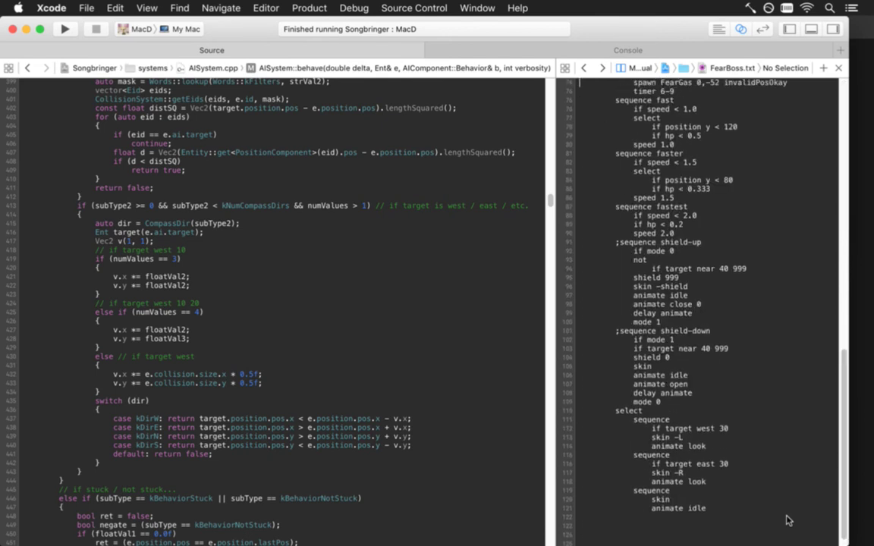
key(Up)
key(Up)
key(Up)
key(Up)
key(Up)
key(Up)
key(Up)
key(Up)
key(Up)
key(Up)
key(Up)
key(Up)
key(Up)
key(Up)
key(Up)
key(Up)
key(Up)
key(Up)
key(Up)
key(Up)
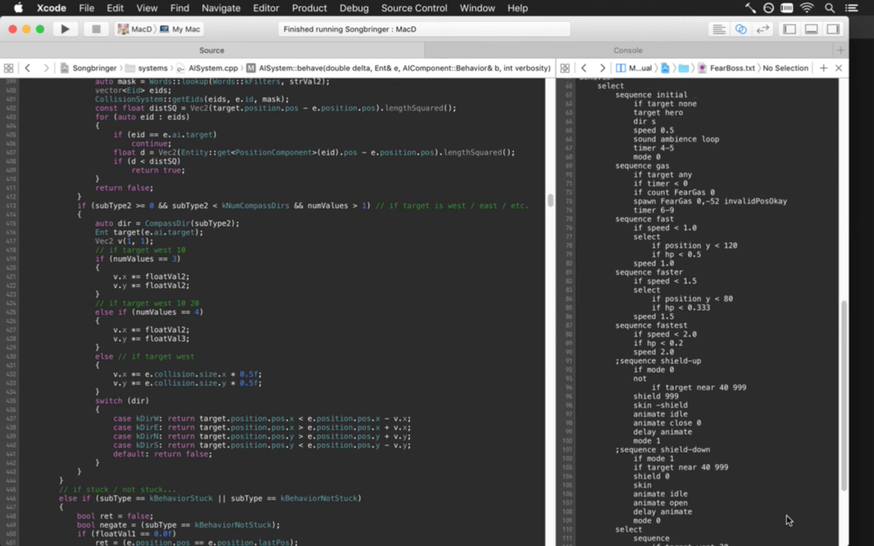
key(Up)
key(Up)
key(Up)
key(Up)
key(Up)
key(Up)
key(Up)
key(Up)
key(Up)
key(Up)
key(Up)
key(Up)
key(Up)
key(Up)
key(Up)
key(Up)
key(Up)
key(Up)
key(Up)
key(Up)
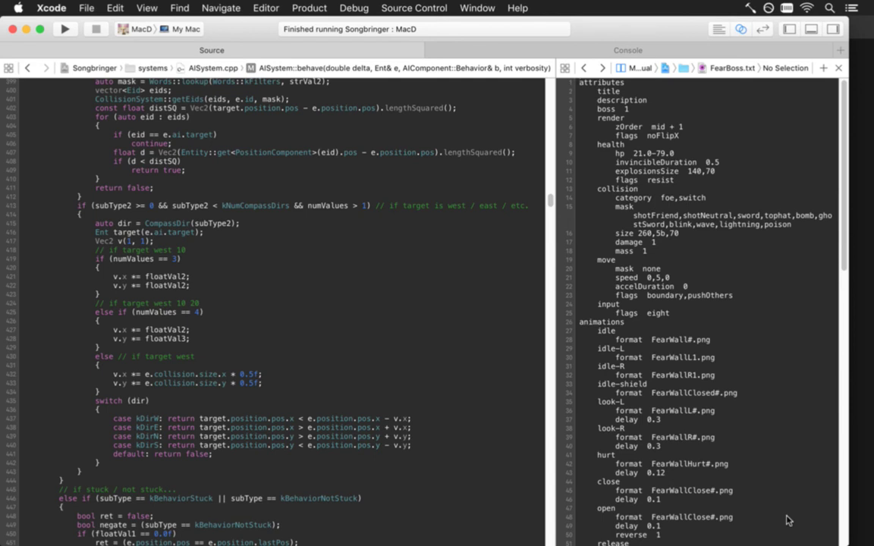
Add a "delay animate" line after "animate look" in both the target west and target east sequences of FearBoss.txt
scroll(787, 520, down, 15)
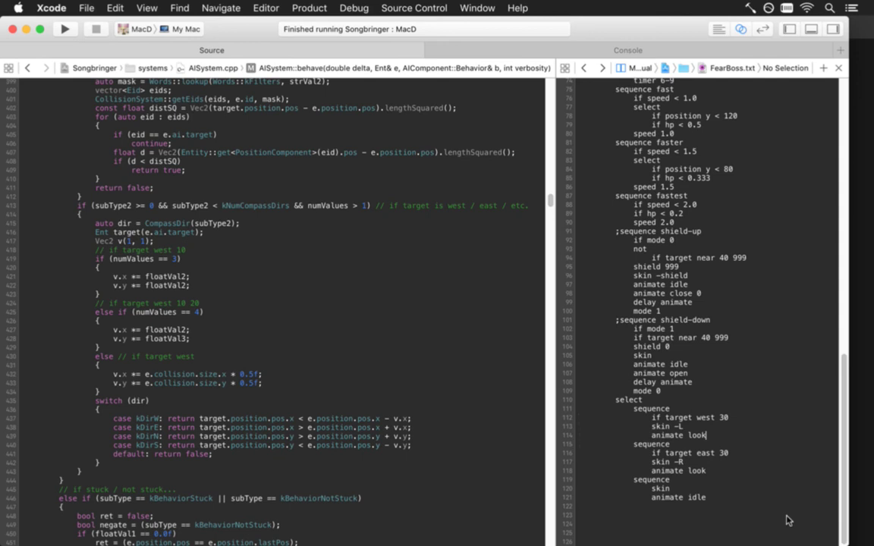
key(Return)
text(dela)
text(y anima)
text(ate)
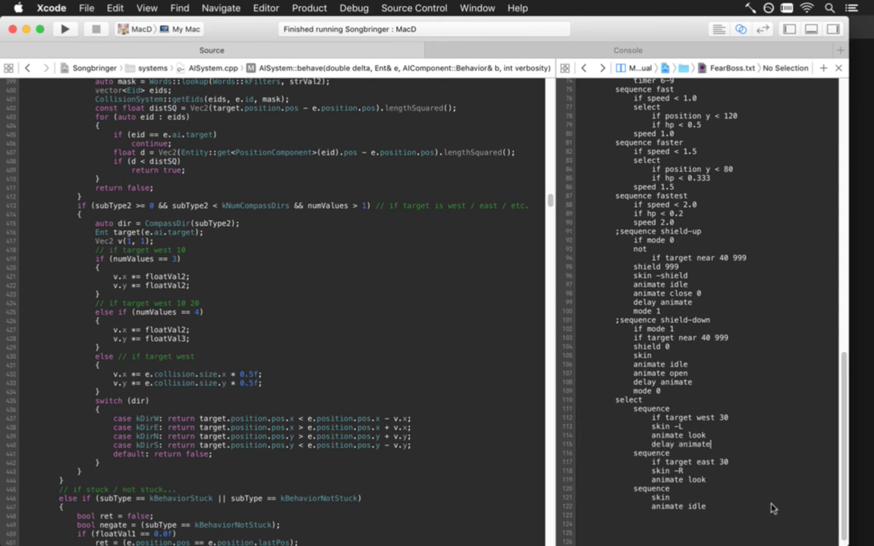
key(Down)
text(delay animate)
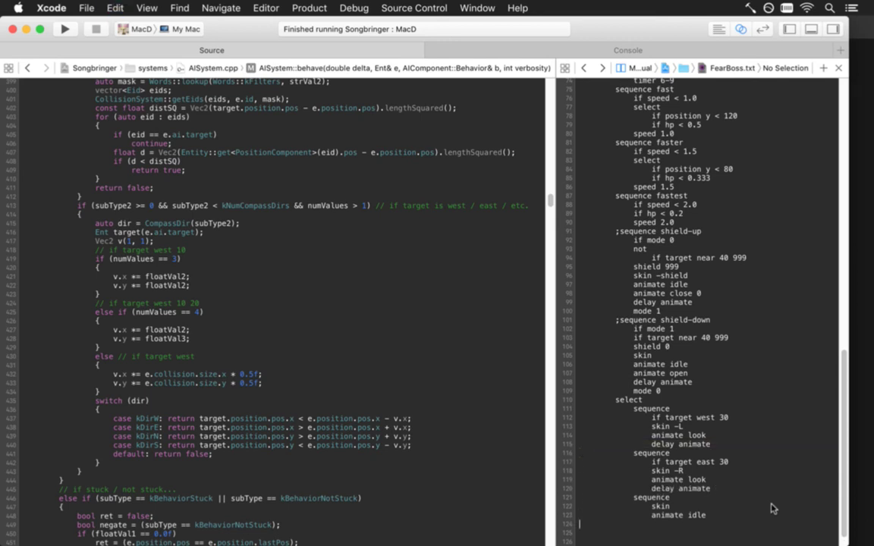
Add a "delay 0.2" line after "animate idle" in the last sequence
text(delay animate)
key(BackSpace)
key(BackSpace)
key(BackSpace)
key(BackSpace)
key(BackSpace)
key(BackSpace)
Run Songbringer, test the boss's look animations by moving the hero to both sides of the room, and quit the game
key(super+r)
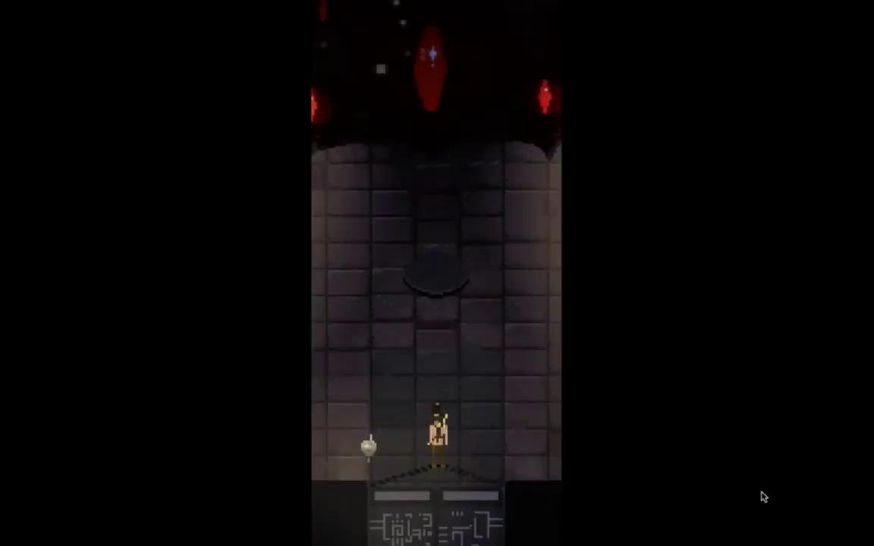
key(Left)
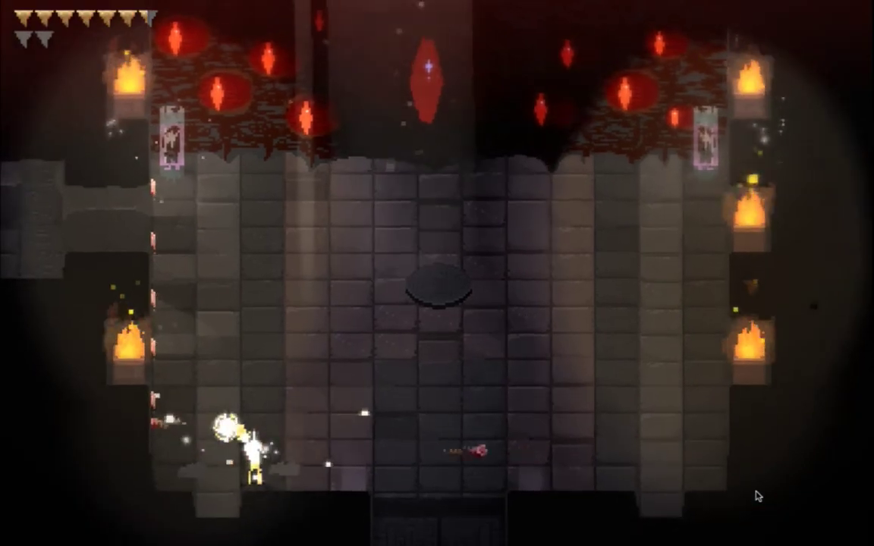
key(Right)
key(Right)
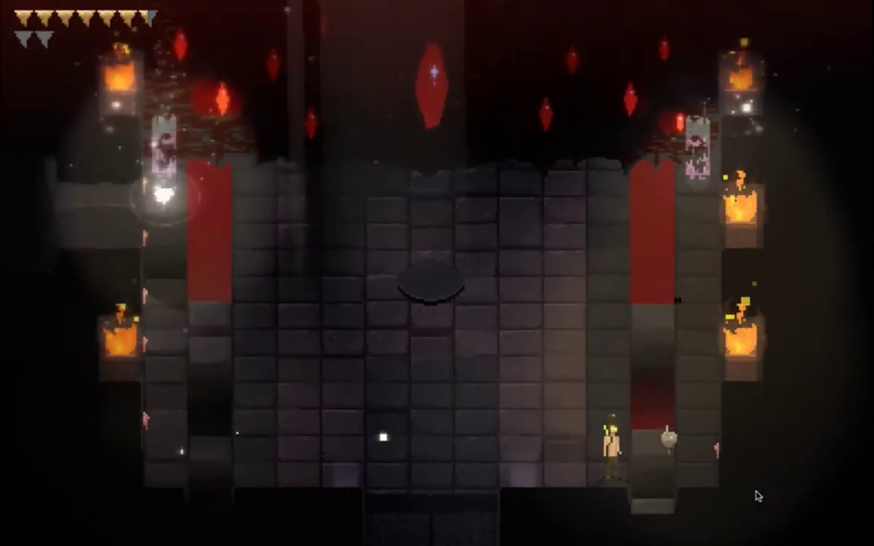
key(Left)
key(Left)
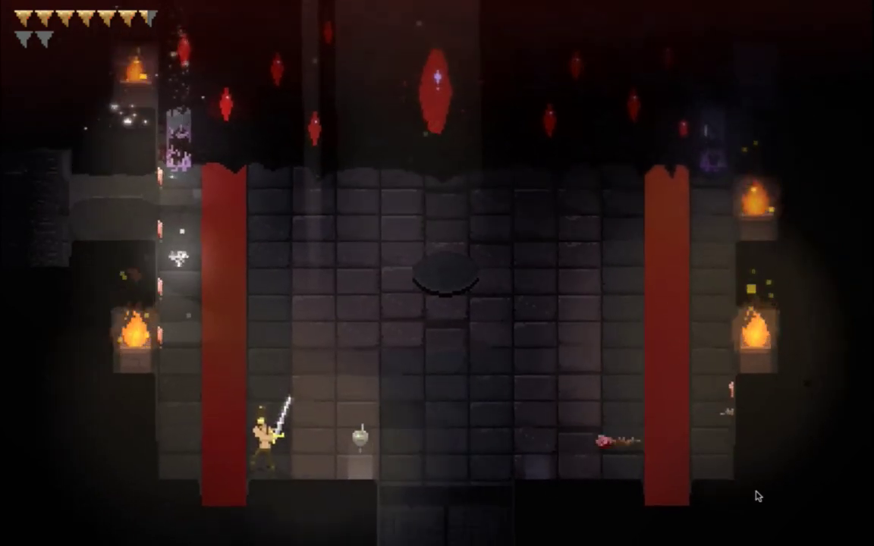
key(x)
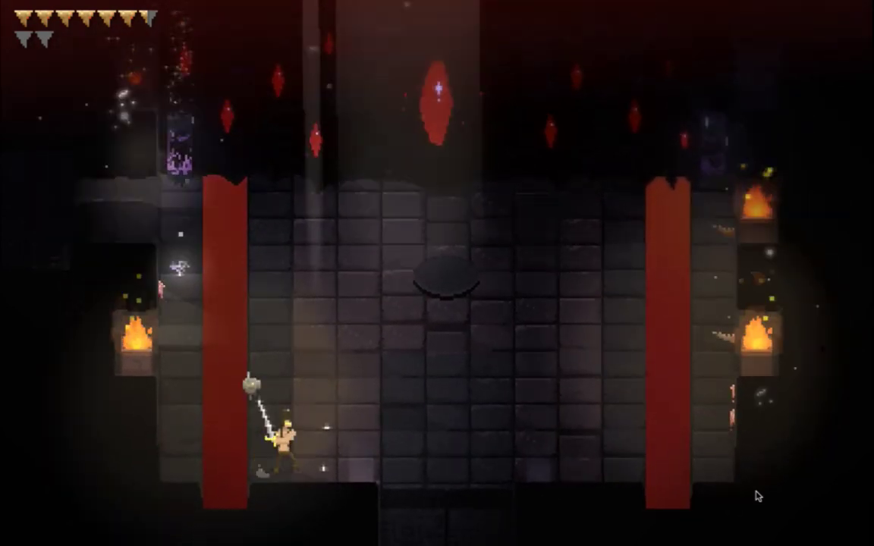
key(super+q)
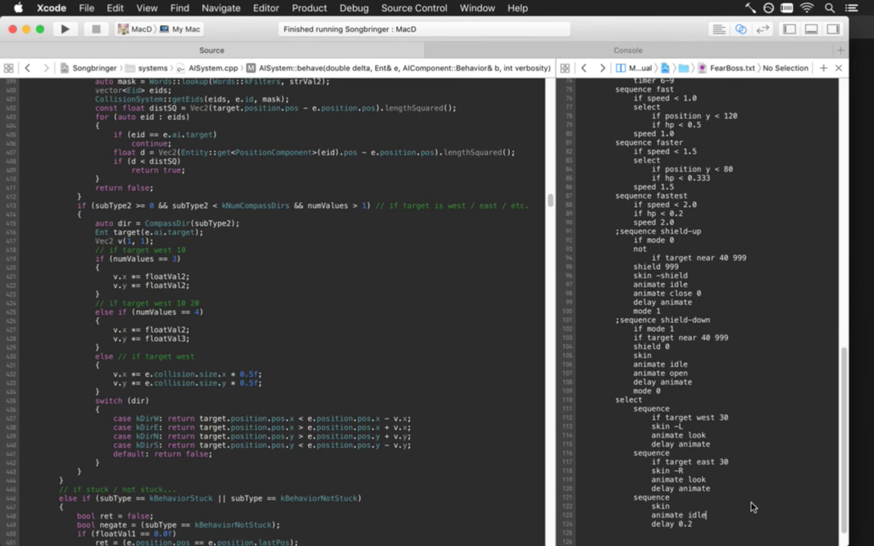
Change "animate look" to "animate look 0" in the target west and target east sequences and save the file
text(0)
key(super+s)
Run Songbringer to test how the boss follows the hero with "animate look 0", and quit the game
key(super+r)
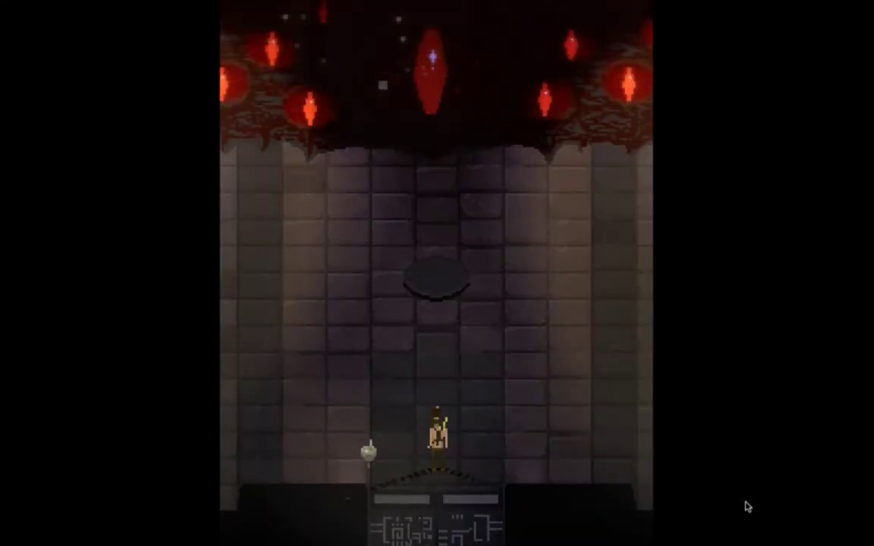
key(Up)
key(Left)
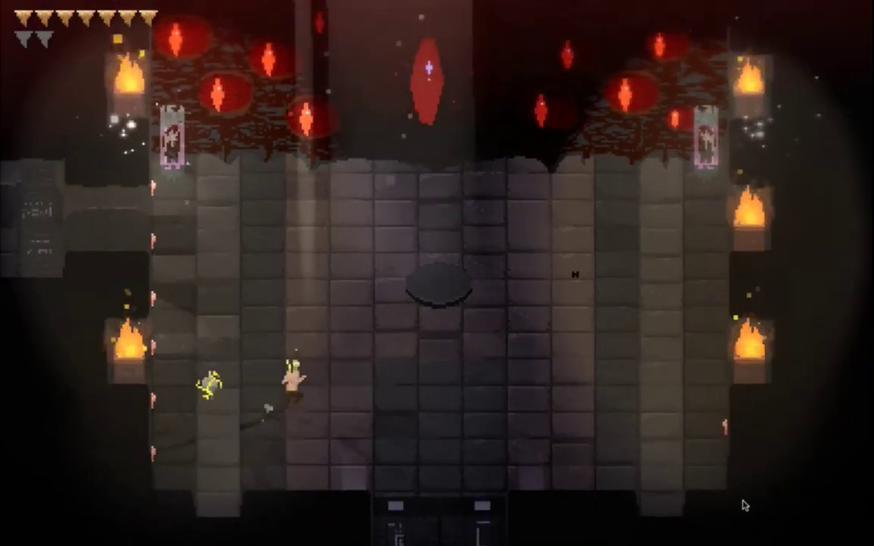
key(Right)
key(Left)
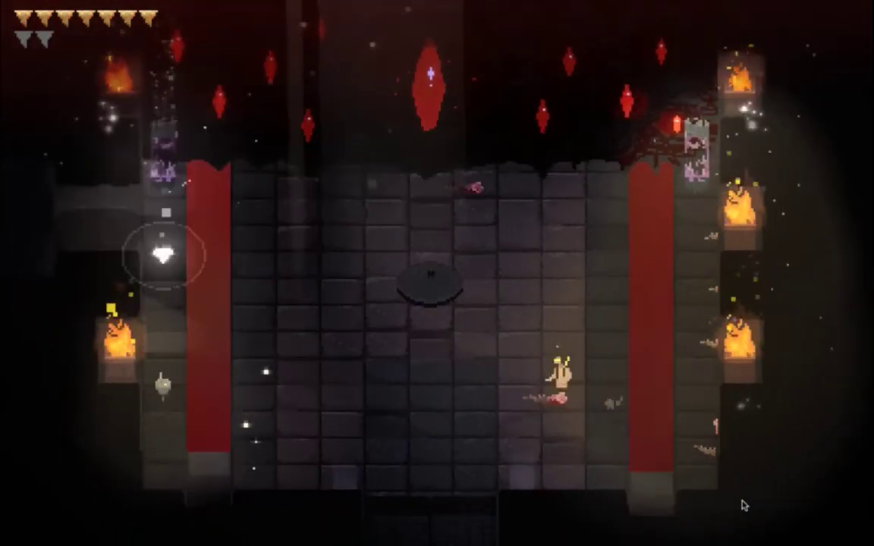
key(space)
key(Right)
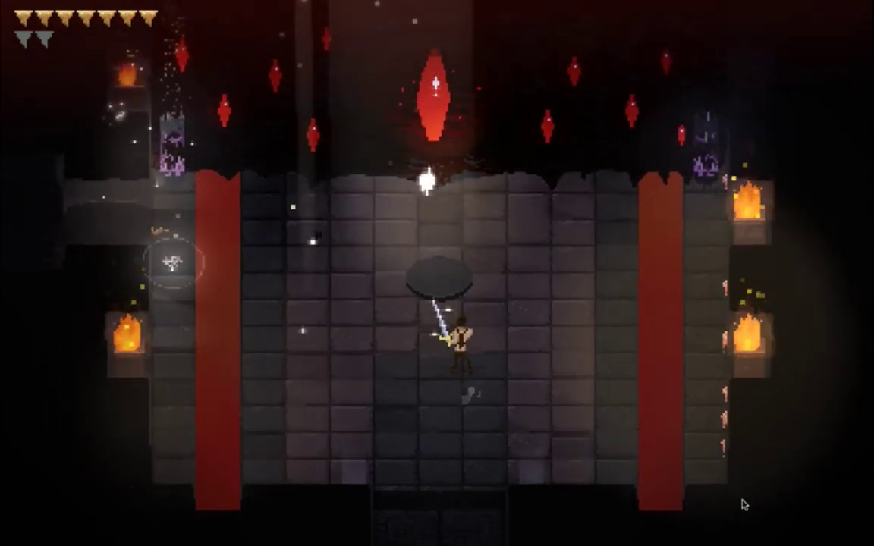
key(Right)
key(d)
key(a)
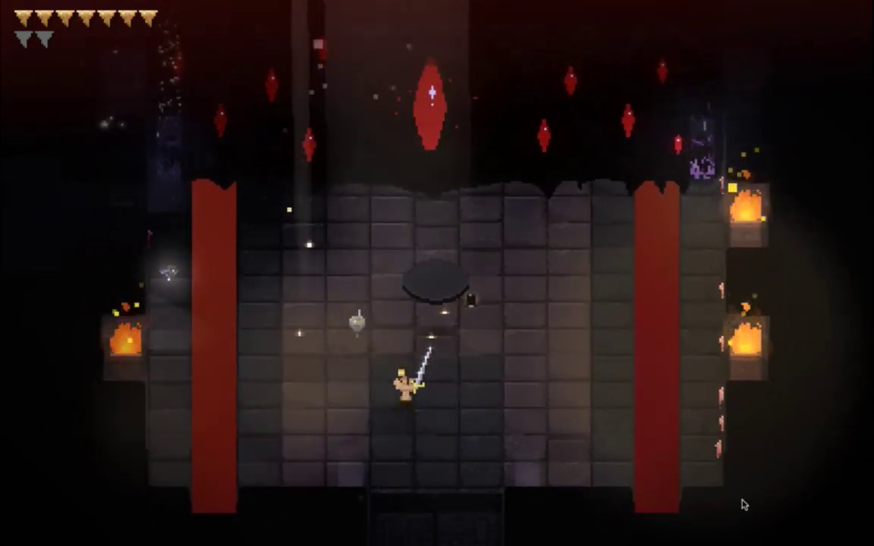
key(super+q)
Set the delay in the final idle sequence to 0.1
click(720, 527)
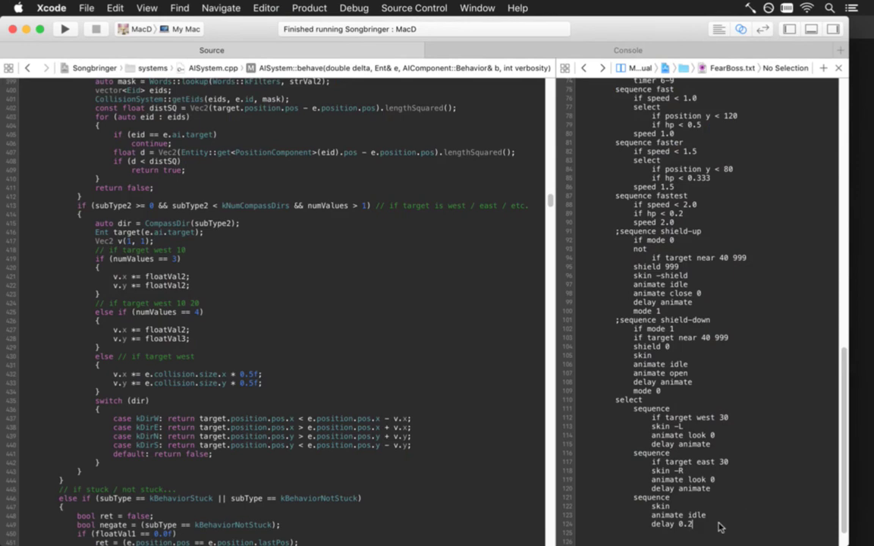
key(BackSpace)
text(1)
Try a delay of 0.1 instead of "animate" in the target west and target east sequences
key(shift+End)
text(0)
key(shift+Left)
key(super+c)
key(Up)
key(Up)
key(shift+End)
text(0.1)
Run Songbringer to test the boss's look timing with the 0.1 delays, and quit the game
key(super+r)
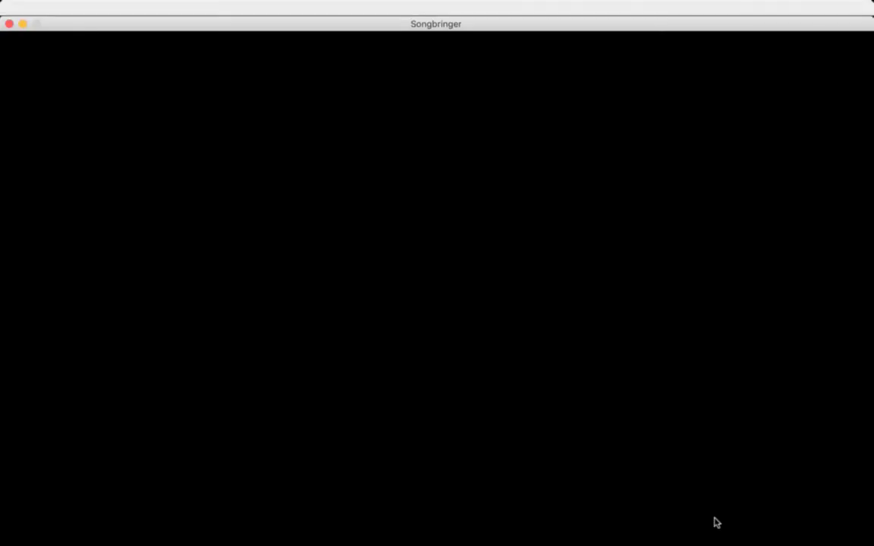
key(Left)
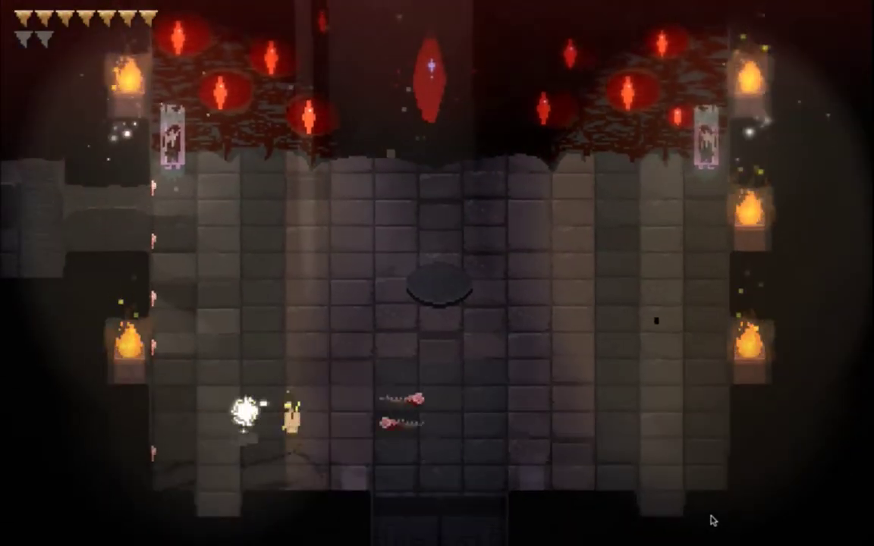
key(Right)
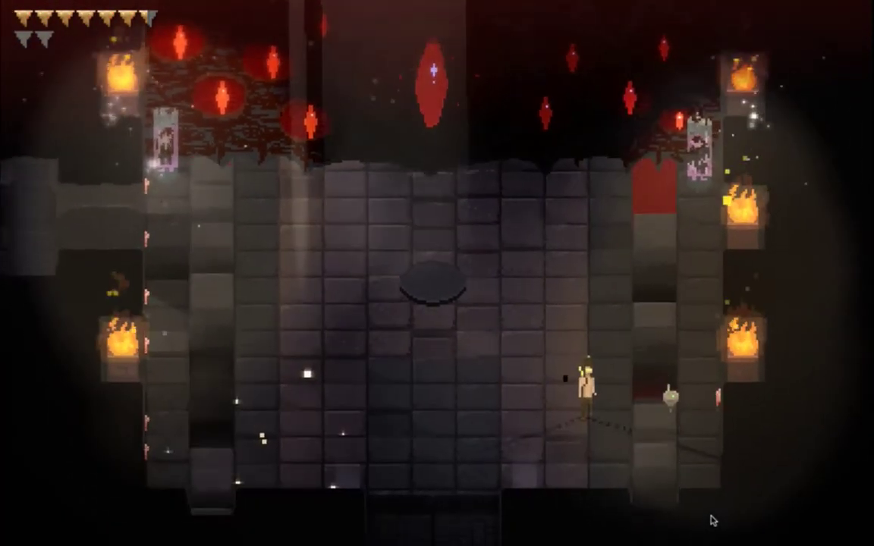
key(Left)
key(Right)
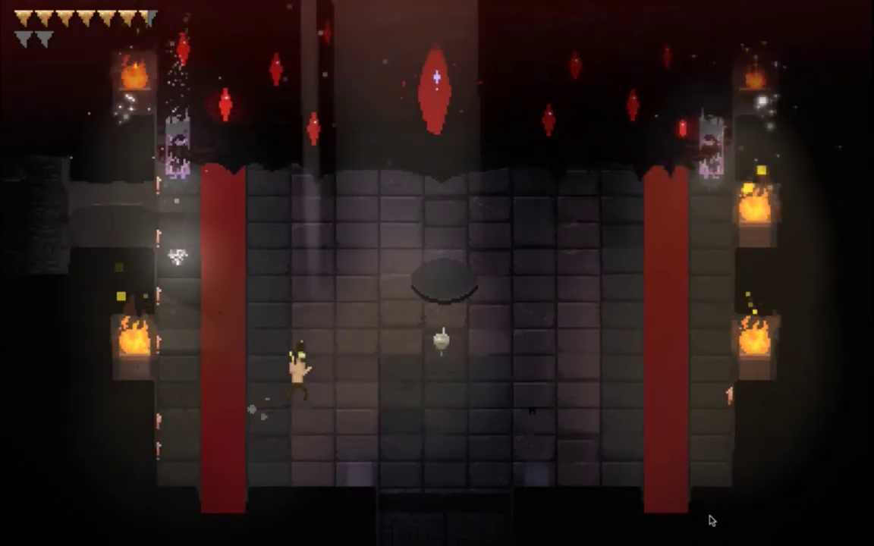
key(Left)
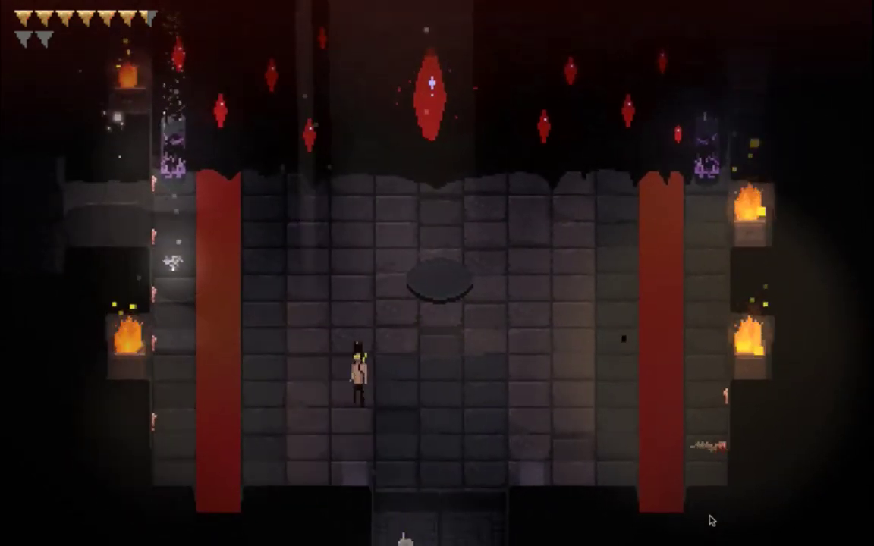
key(super+q)
Undo the delay replacements to restore "delay animate" in the target west and target east sequences
key(super+z)
key(super+z)
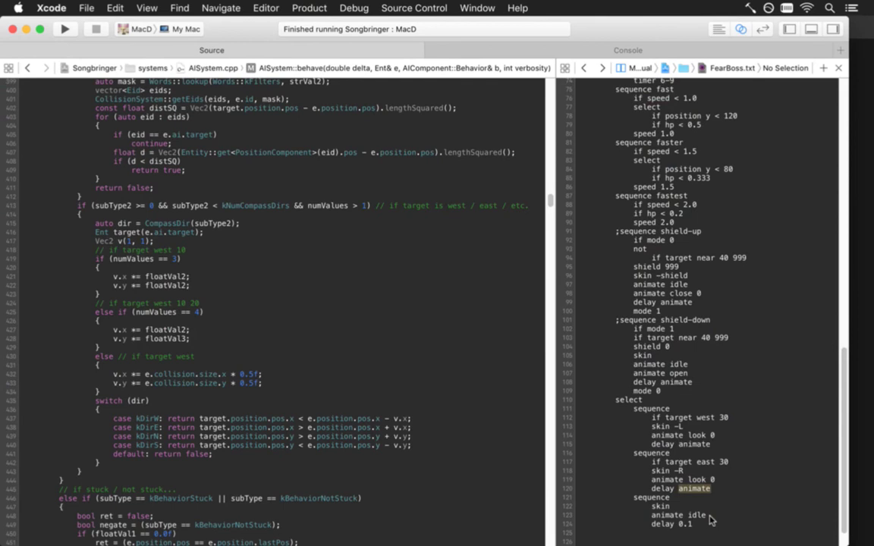
key(Down)
key(Down)
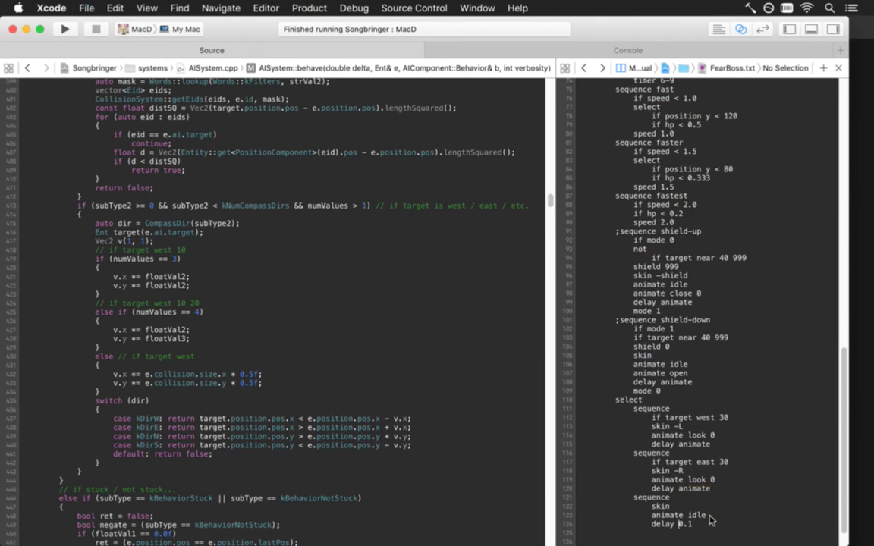
Run Songbringer to test the boss's gaze with "delay animate" and the 0.1 idle delay, and quit the game
key(super+r)
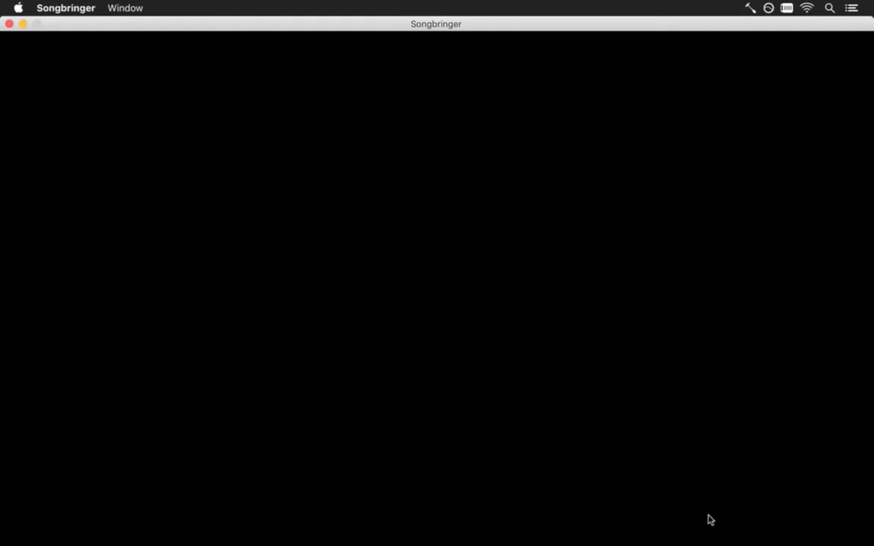
key(Left)
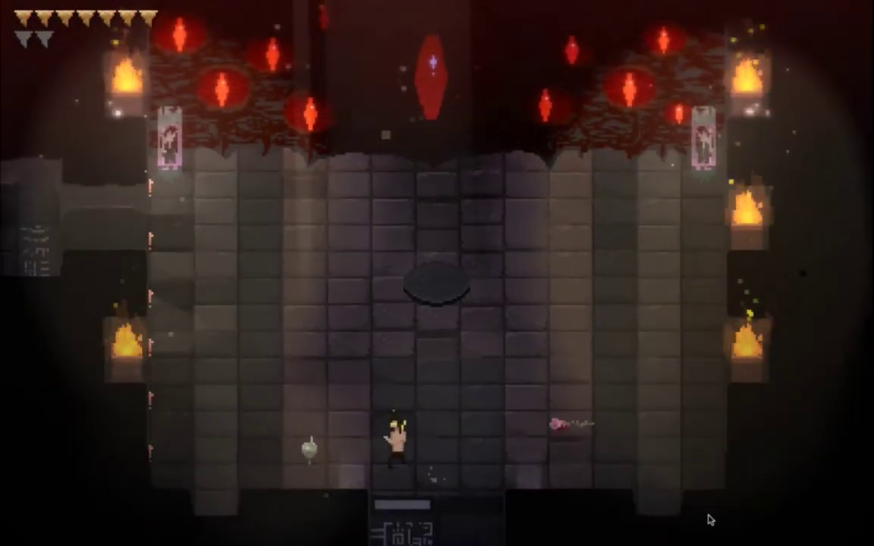
key(Up)
key(Right)
key(Right)
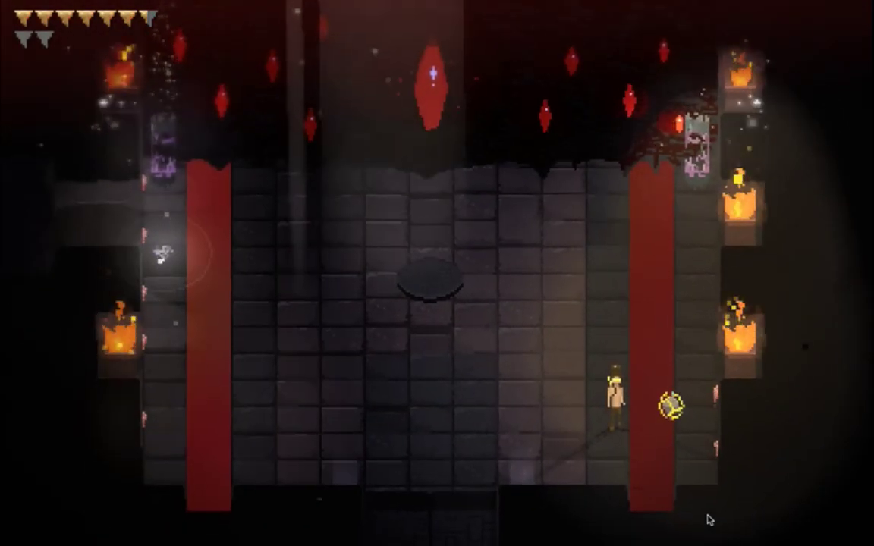
key(Left)
key(Left)
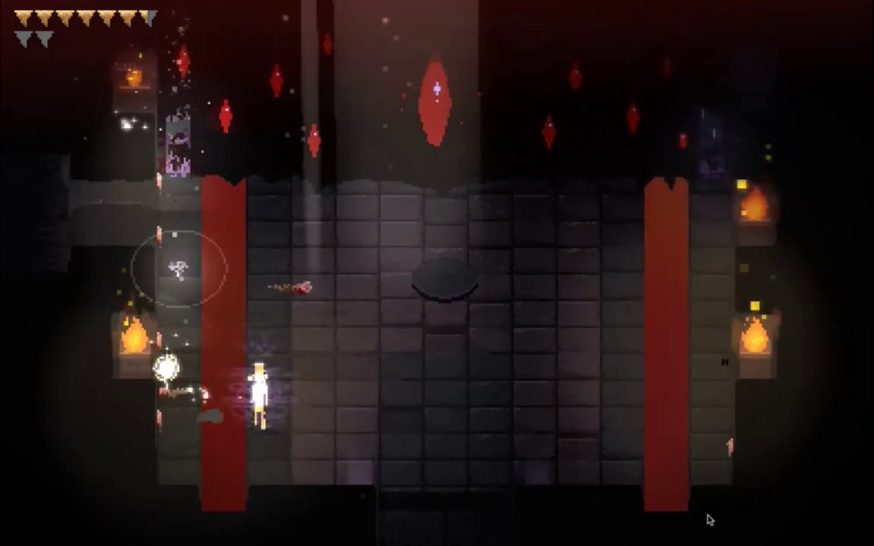
key(super+q)
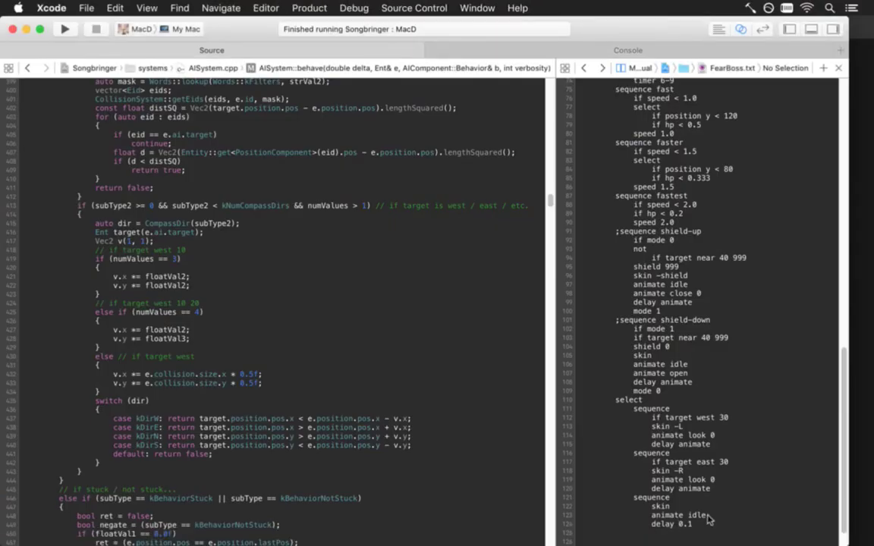
Examine the animation, sound and behavior sections of FearBoss.txt, down to the commented-out shield sequences
scroll(707, 519, up, 10)
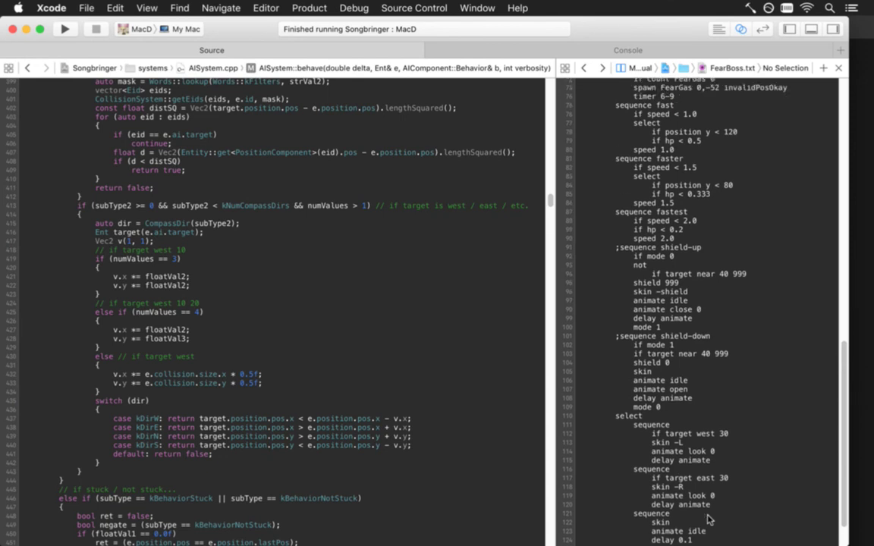
scroll(707, 519, up, 4)
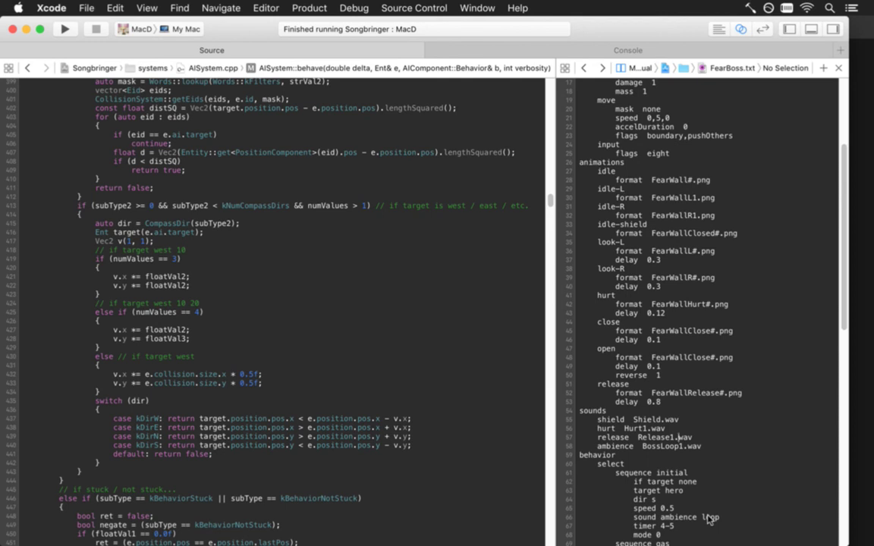
key(Down)
key(Down)
key(Down)
key(Down)
key(Down)
key(Down)
key(Down)
key(Down)
key(Down)
key(Down)
key(Down)
key(Down)
key(Down)
key(Down)
key(Down)
key(Down)
key(Down)
key(Down)
key(Down)
key(Down)
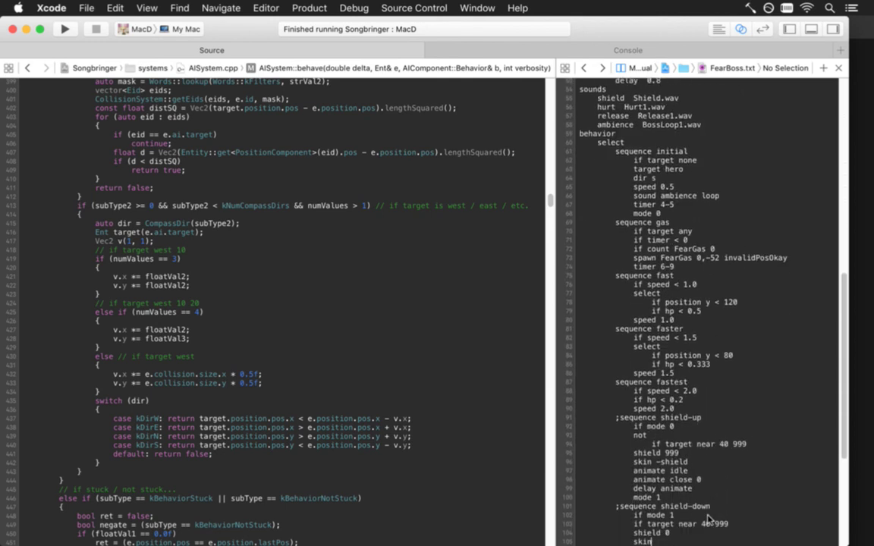
scroll(707, 518, down, 1)
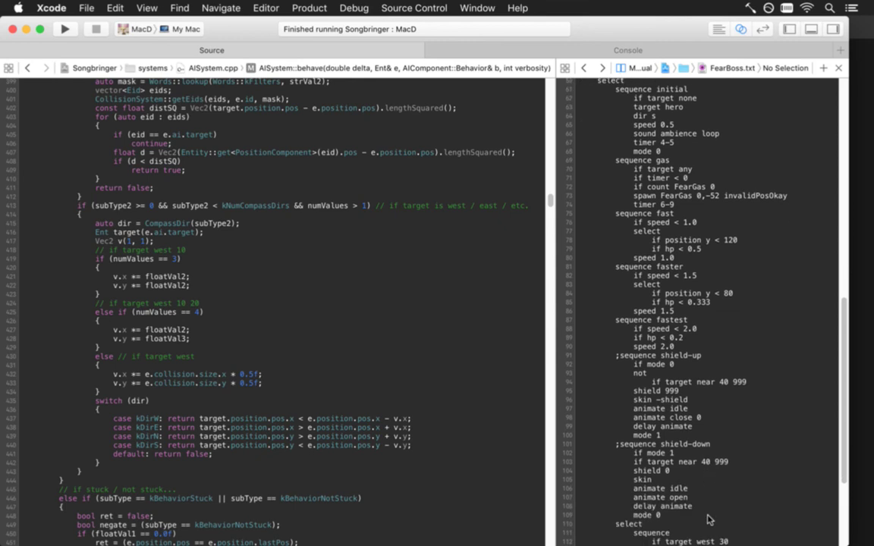
Examine FearBoss.txt from the animation and sound sections through the behavior sequences down to the target west and east sequences
scroll(709, 519, up, 5)
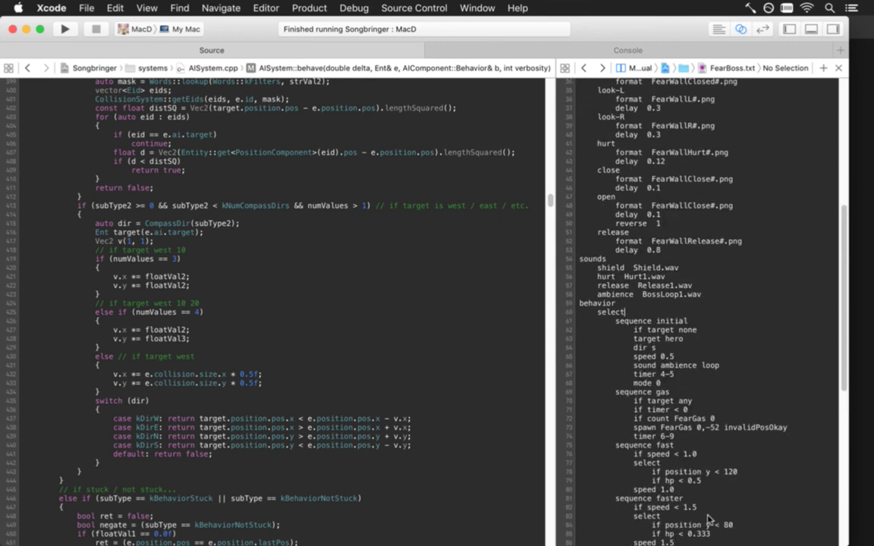
scroll(709, 519, up, 1)
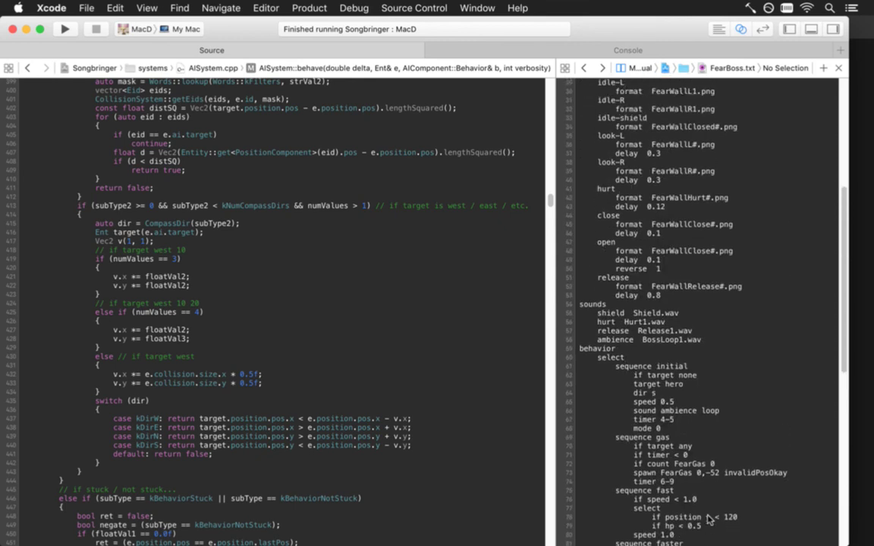
scroll(709, 519, up, 2)
scroll(710, 519, up, 1)
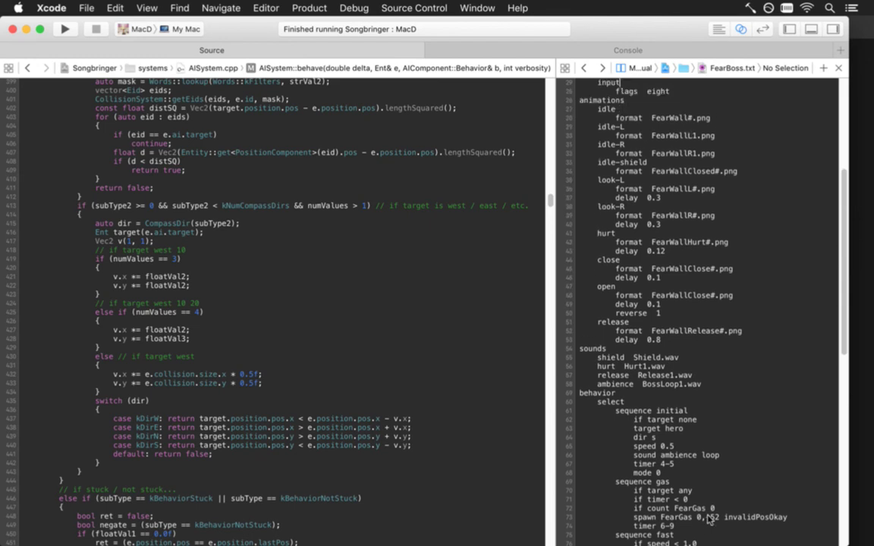
key(Down)
key(Down)
key(Down)
key(Down)
key(Down)
key(Down)
key(Down)
key(Down)
key(Down)
key(Down)
key(super+Right)
key(Down)
key(Down)
key(Down)
key(Down)
key(Down)
key(Down)
key(Down)
key(Down)
key(Down)
key(Down)
key(Down)
key(Down)
key(Down)
key(Down)
key(Down)
key(Down)
key(Down)
key(Down)
key(Down)
key(Down)
key(Down)
key(Down)
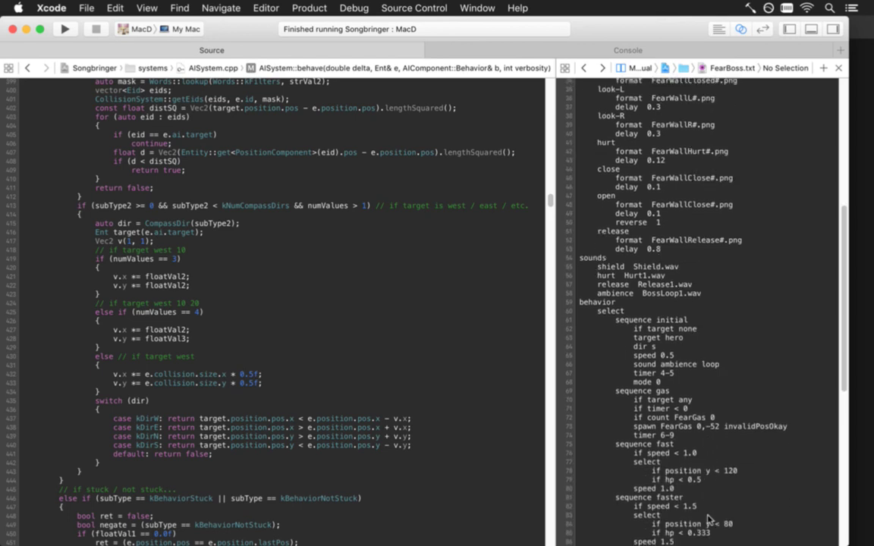
scroll(709, 519, down, 5)
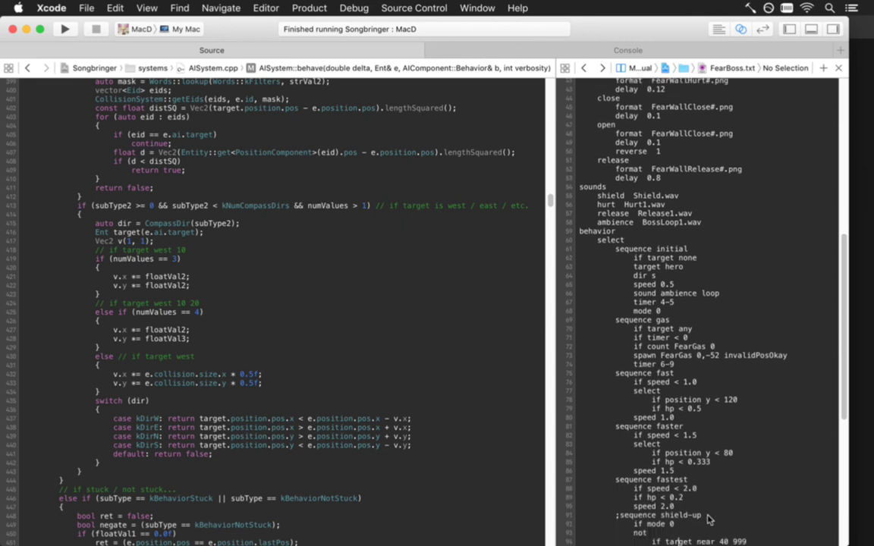
scroll(709, 519, down, 8)
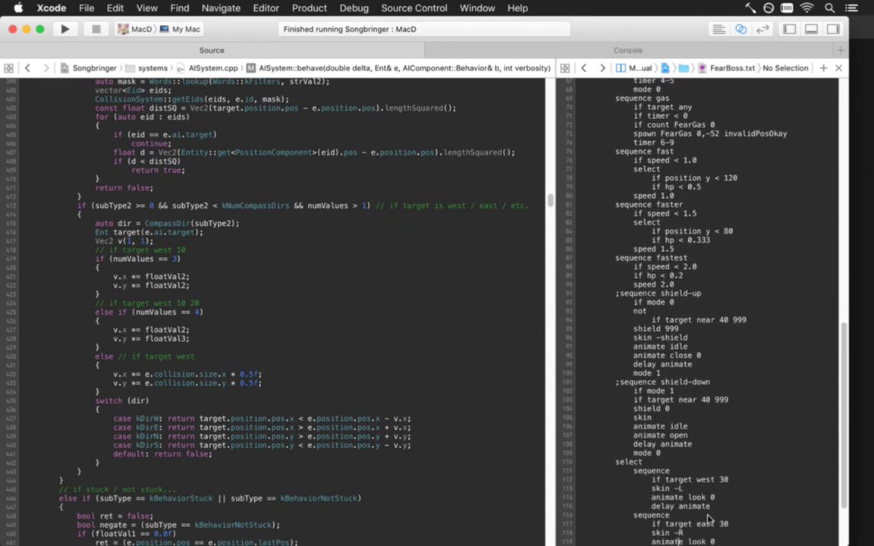
Add four blank lines after the final idle sequence at the end of FearBoss.txt
key(Return)
key(Return)
key(Return)
key(Return)
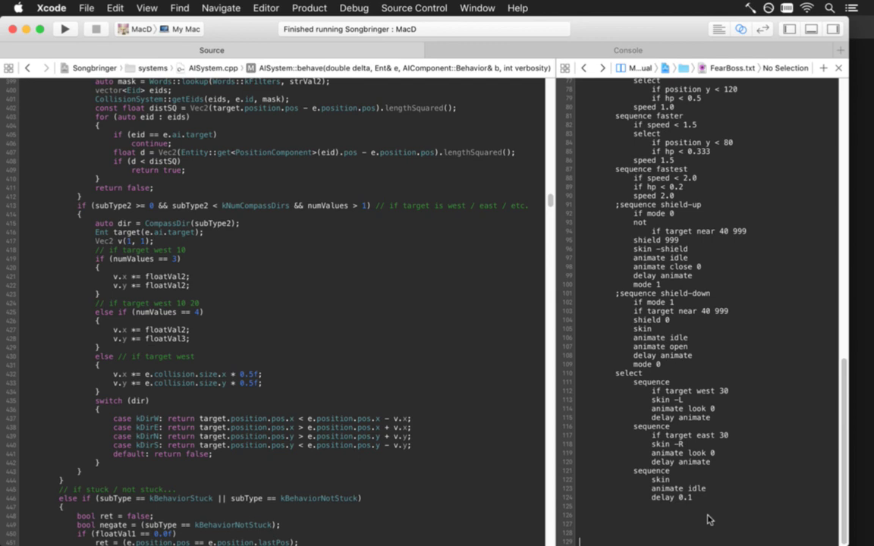
key(Up)
key(Up)
key(Up)
key(Up)
key(Up)
key(Up)
key(Up)
key(Up)
key(Up)
key(Up)
key(Up)
key(Up)
key(Up)
key(Up)
key(Up)
Search AISystem.cpp for "viorskin" to find how the skin condition is handled
click(469, 439)
key(super+Up)
key(super+f)
text(viorskin)
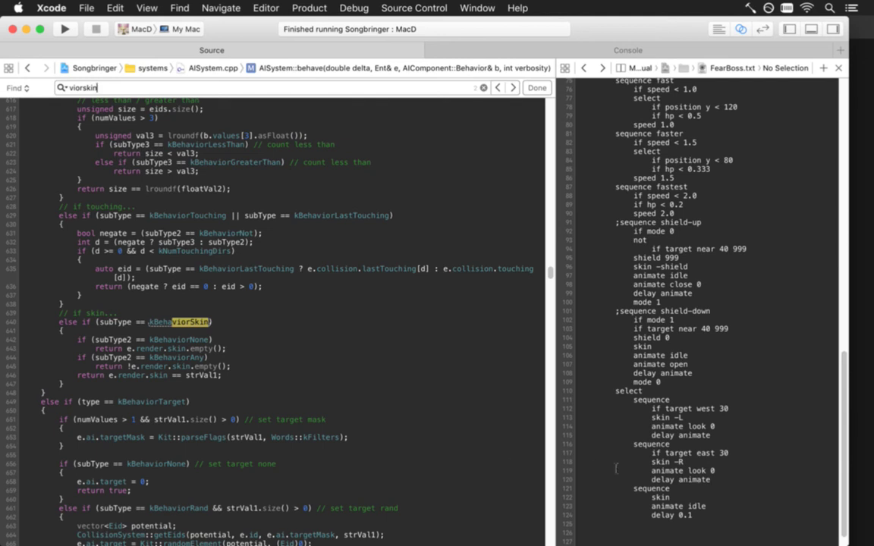
Add the condition "if skin none" at the start of the target west and target east sequences in FearBoss.txt
click(679, 400)
key(Return)
text(if skin none)
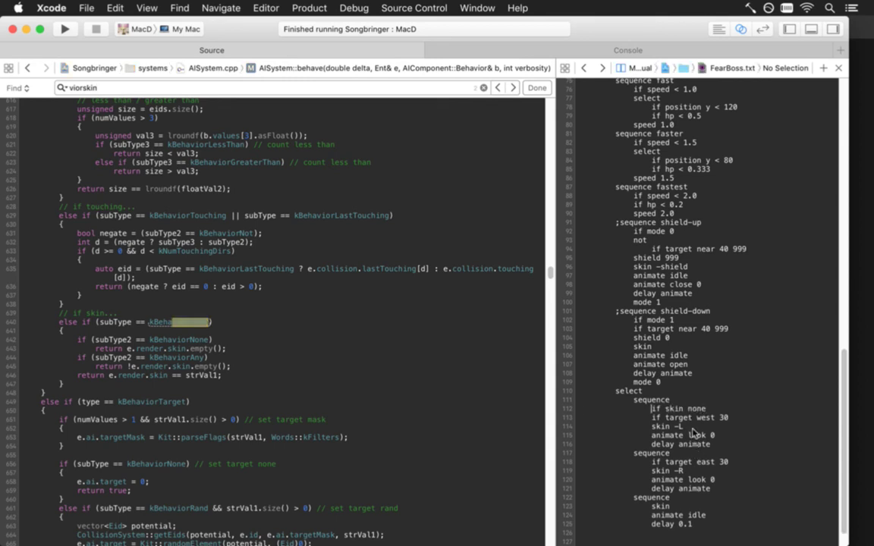
text(if skin none)
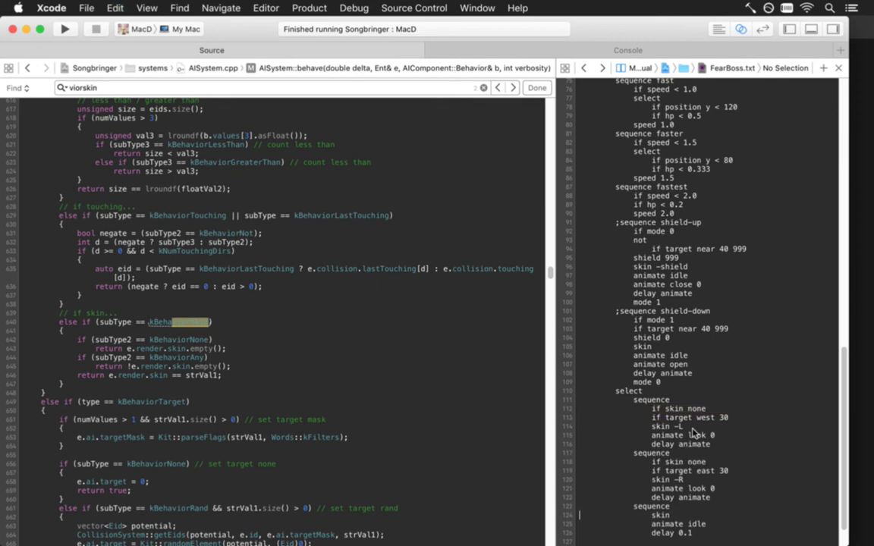
Add the condition "if skin any" at the start of the final idle sequence
text(if skin none)
key(BackSpace)
key(BackSpace)
key(BackSpace)
key(BackSpace)
text(any)
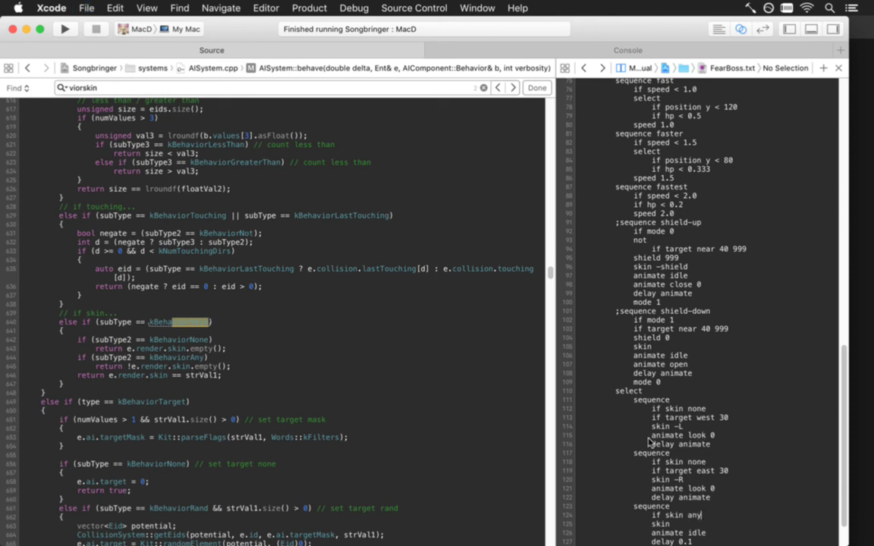
Close the code search, run Songbringer to test the boss's gaze with the skin conditions, and quit the game
scroll(637, 456, down, 2)
key(super+0)
key(super+0)
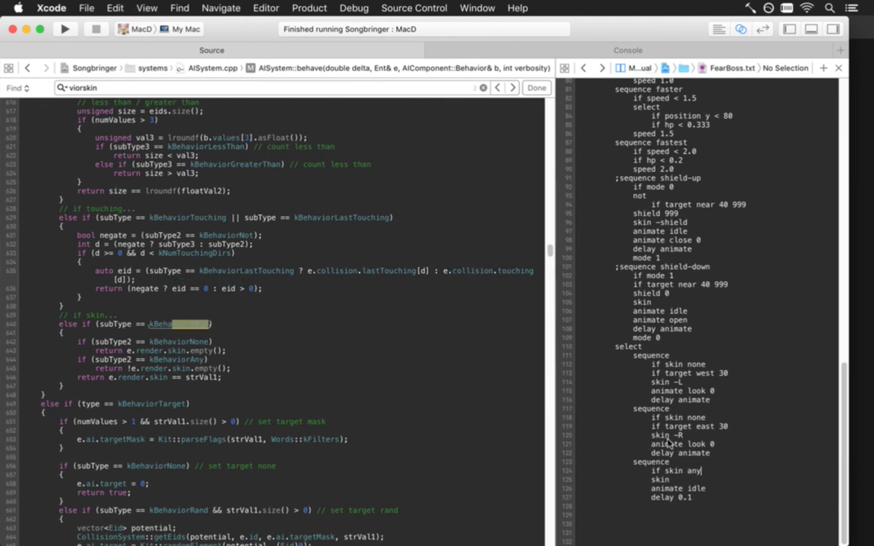
click(537, 88)
key(super+r)
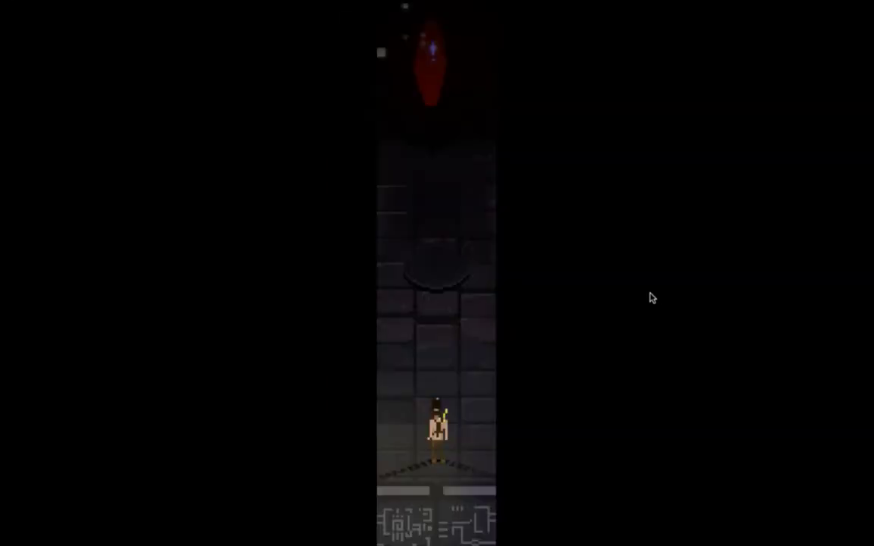
key(Left)
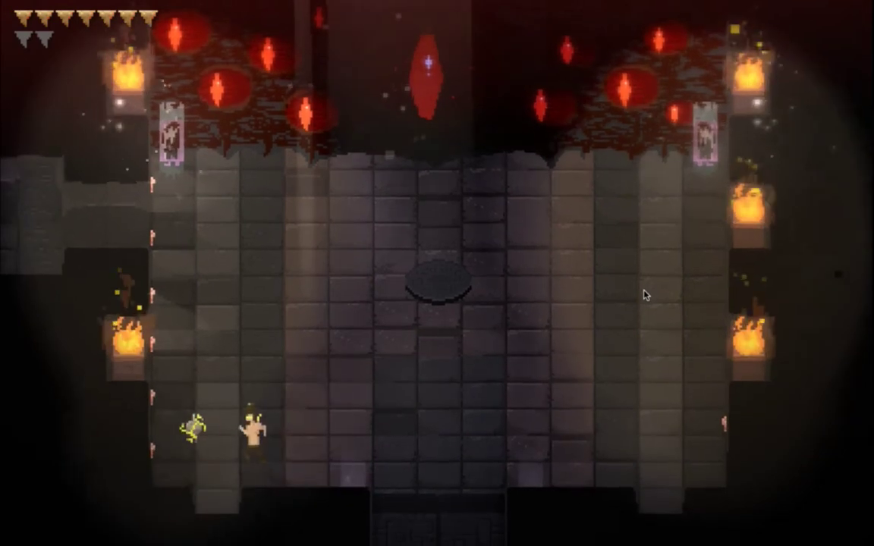
key(Right)
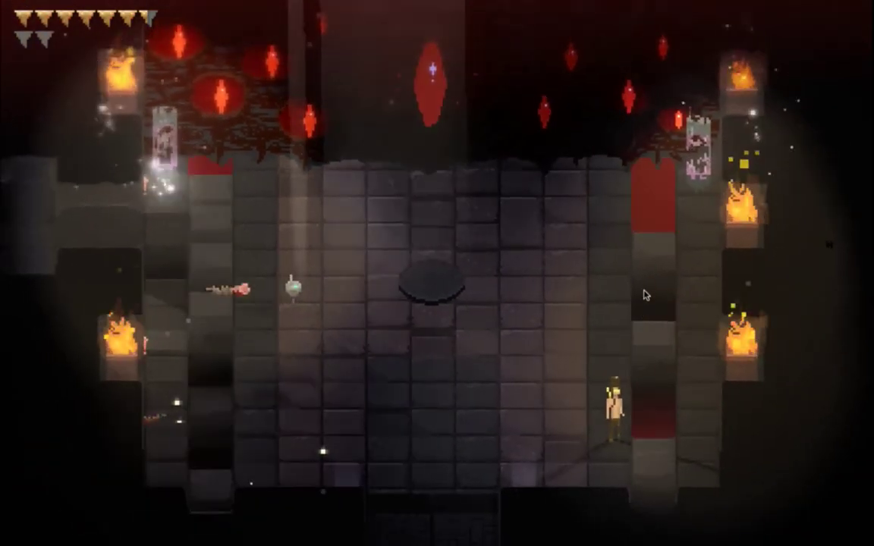
key(Left)
key(a)
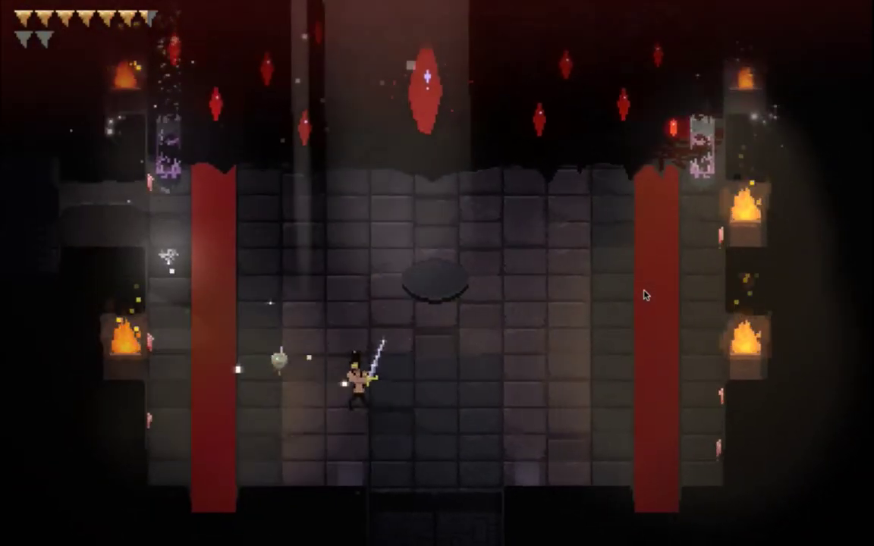
key(w)
key(d)
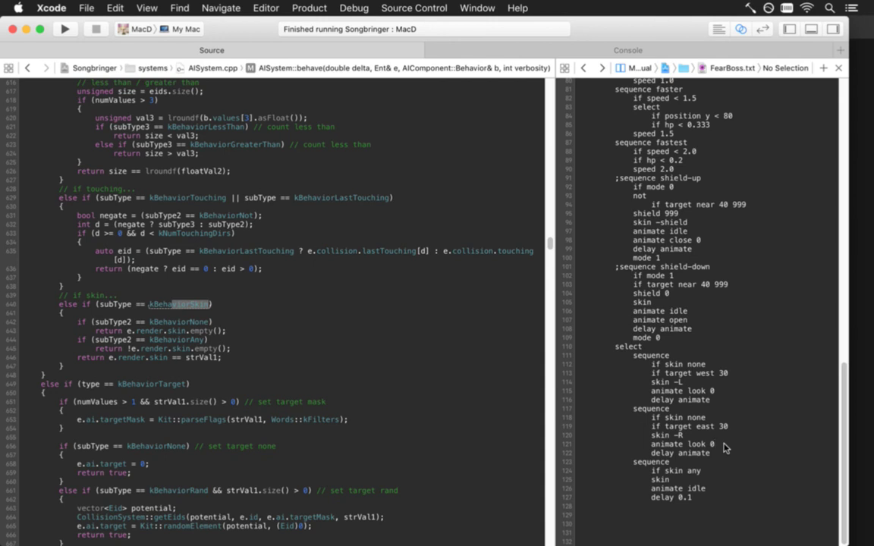
Append "!overridable" to the "animate look 0" lines of the target west and target east sequences
key(Up)
key(Up)
key(Up)
key(Down)
key(Up)
key(Up)
key(Up)
key(Up)
key(End)
text(!overridable)
key(shift+Left)
key(shift+Left)
key(shift+Left)
key(shift+Left)
key(shift+Left)
key(shift+Left)
key(shift+Left)
key(shift+Left)
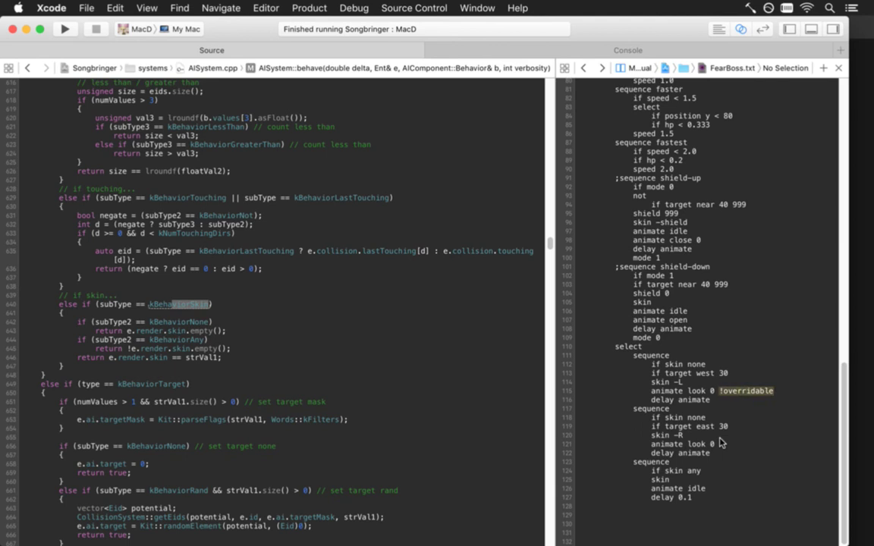
click(720, 442)
text(!overridable)
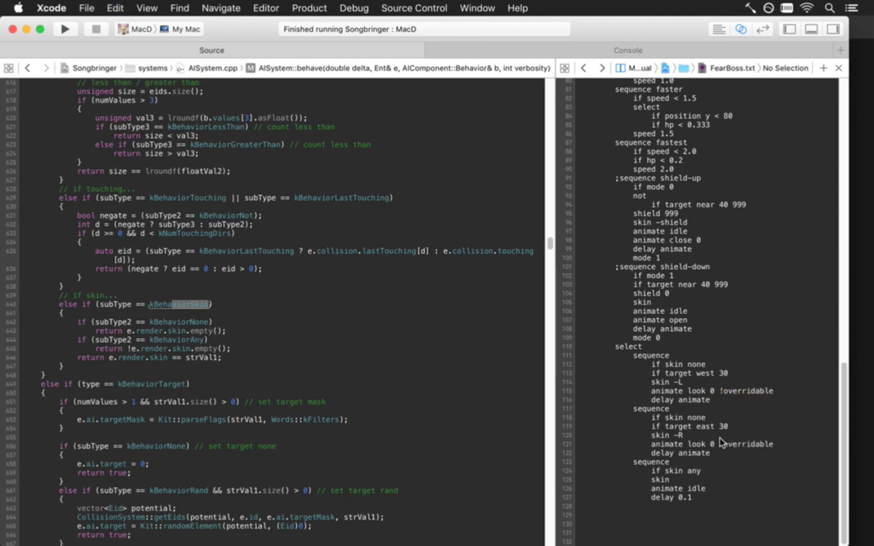
Run Songbringer to test the boss's gaze with the !overridable look animations, and quit the game
key(super+r)
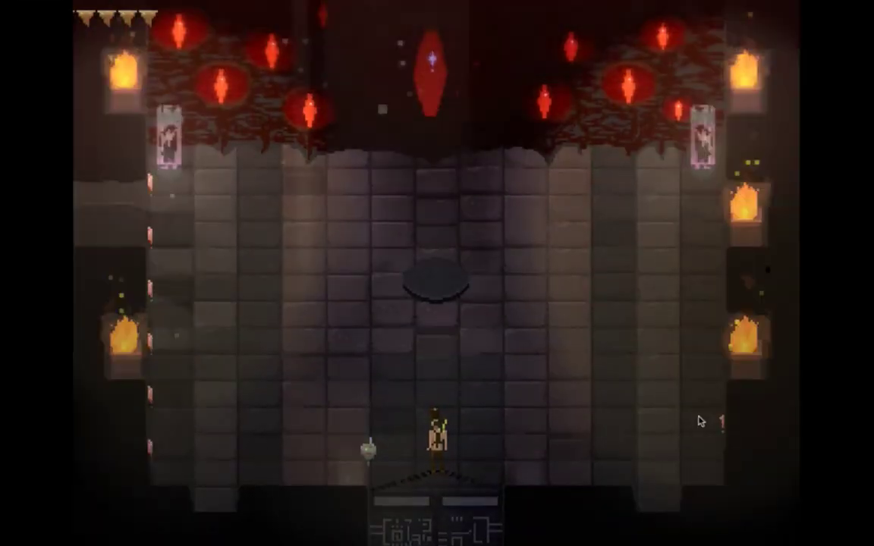
key(d)
click(700, 421)
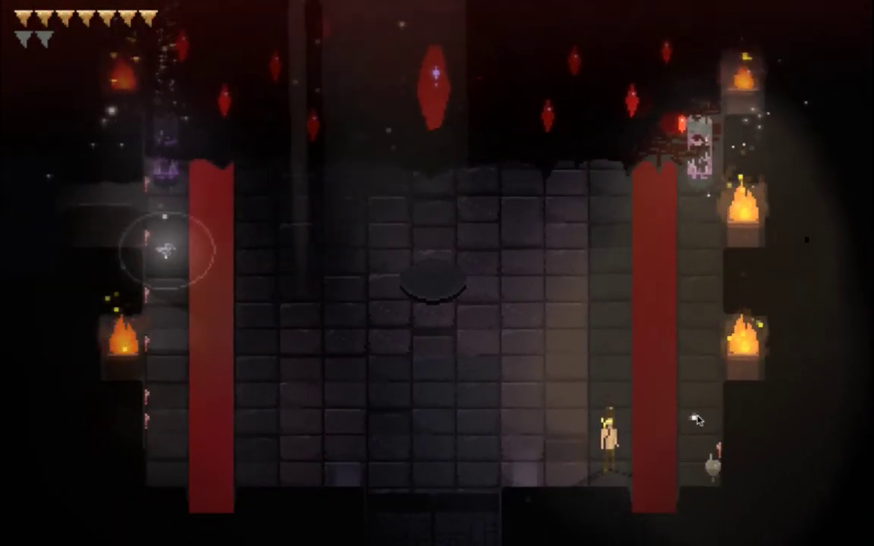
key(super+q)
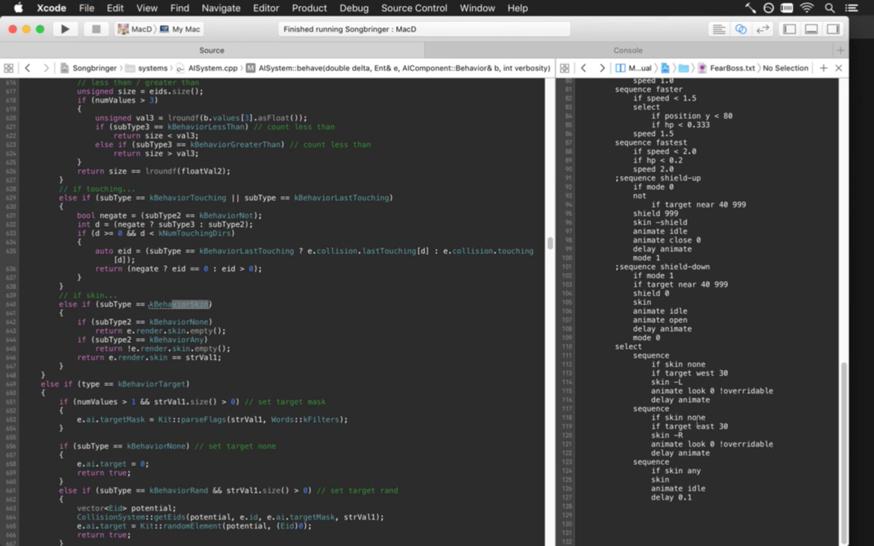
Name the target west sequence lookL, the target east sequence lookR and the final idle sequence lookC
click(698, 356)
text(lookL)
key(Down)
key(Down)
key(Down)
key(Down)
key(Down)
key(Down)
text(lookR)
key(Down)
key(Down)
key(Down)
key(Down)
key(Down)
key(Down)
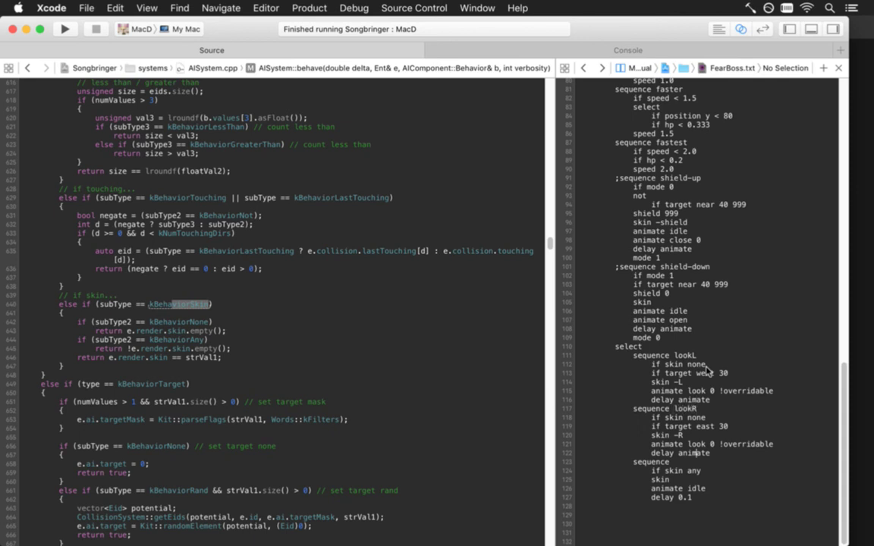
text(lookC)
Set drawDebug to 1 in Saves.txt and save the file
key(ctrl+super+Left)
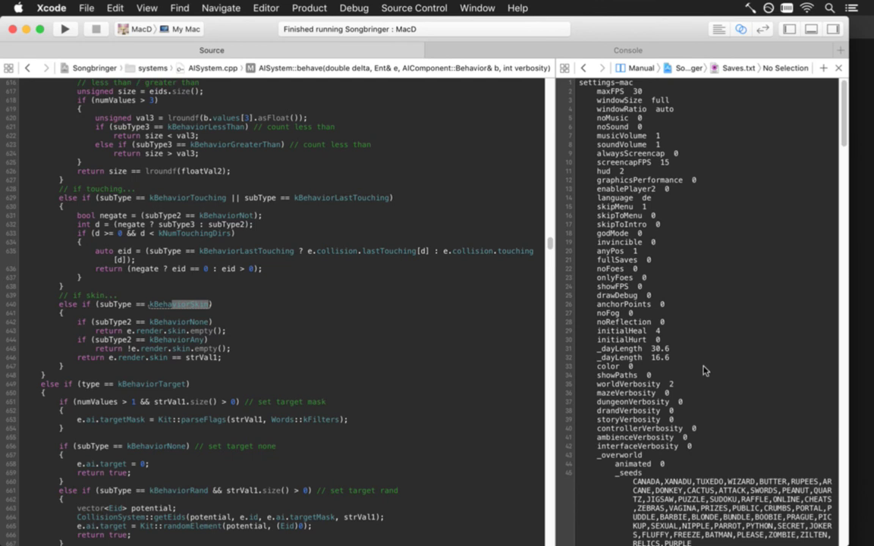
key(Down)
key(Down)
key(Down)
key(Down)
key(Down)
key(Down)
key(BackSpace)
text(1)
key(super+s)
Return to FearBoss.txt, run Songbringer to check the debug overlay with drawDebug 1, and quit the game
key(ctrl+super+Right)
key(super+r)
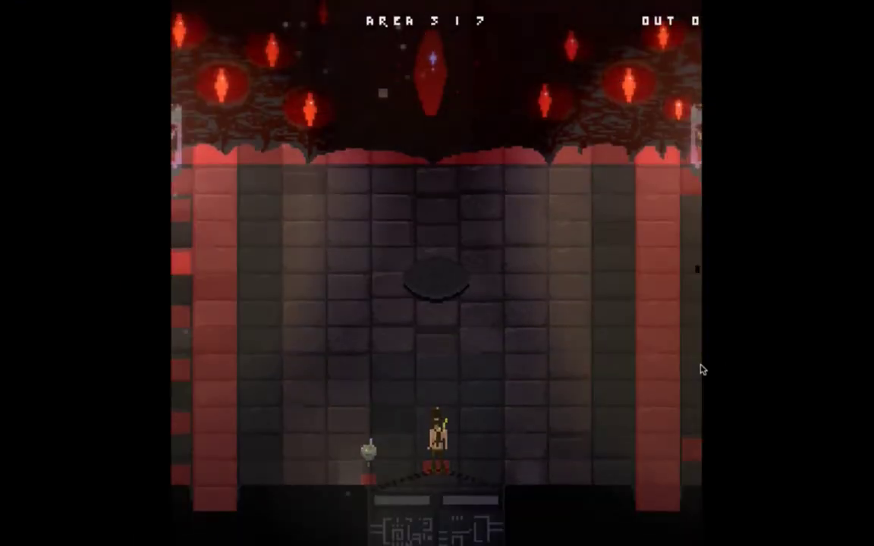
key(Right)
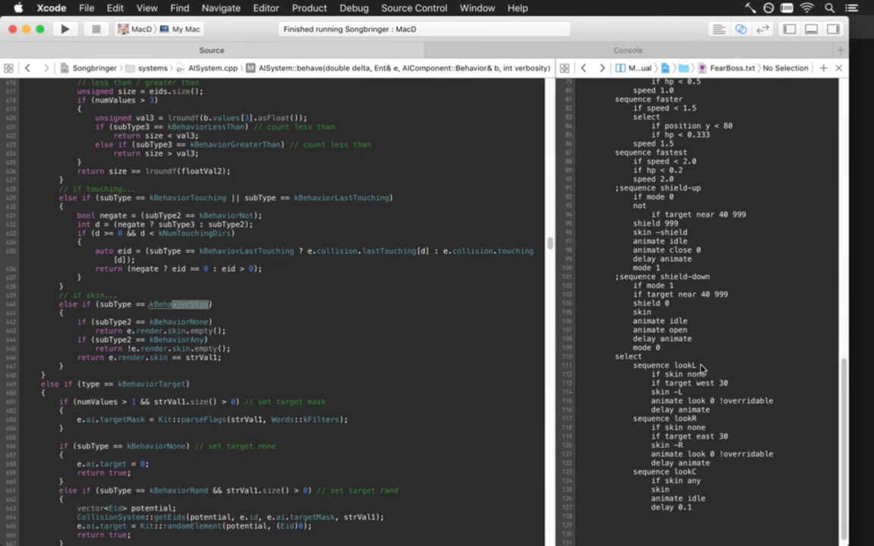
Set drawDebug to 2 in Saves.txt and save the file
key(ctrl+super+Left)
key(ctrl+super+Left)
key(ctrl+super+Left)
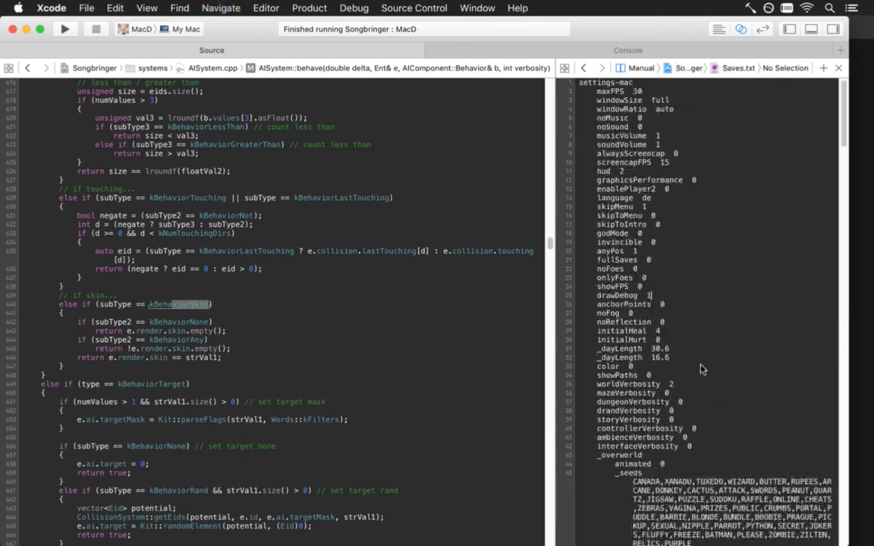
key(BackSpace)
text(2)
key(super+s)
Return to FearBoss.txt, run Songbringer to watch the boss's sequence labels as the hero moves, and quit the game
key(ctrl+super+Right)
key(ctrl+super+Right)
key(ctrl+super+Right)
key(super+r)
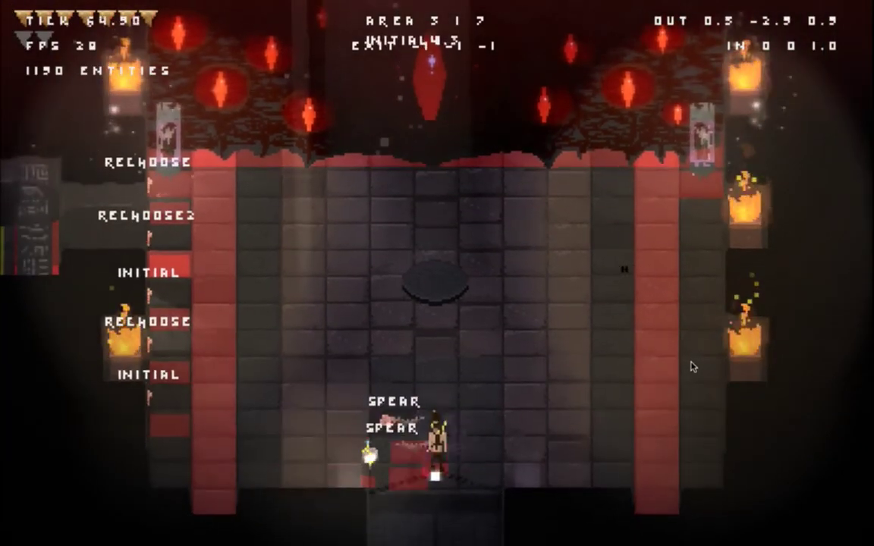
key(Left)
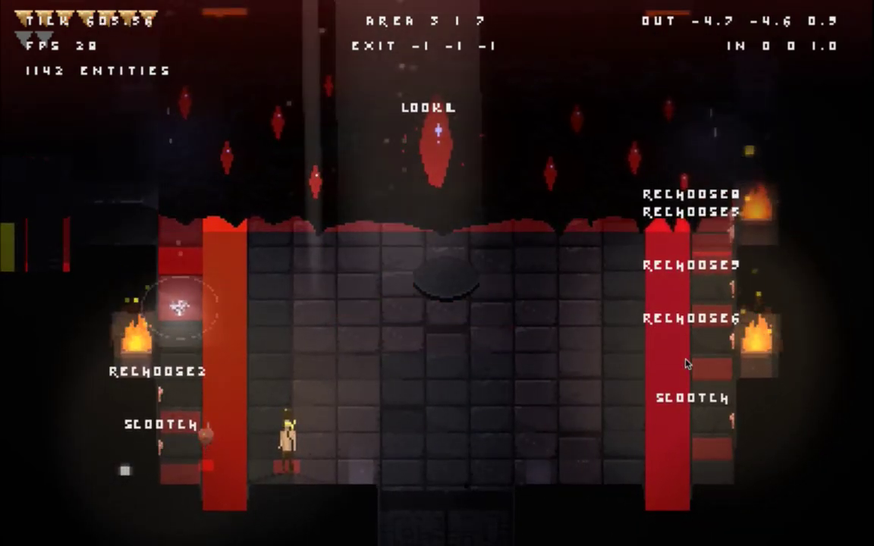
key(super+q)
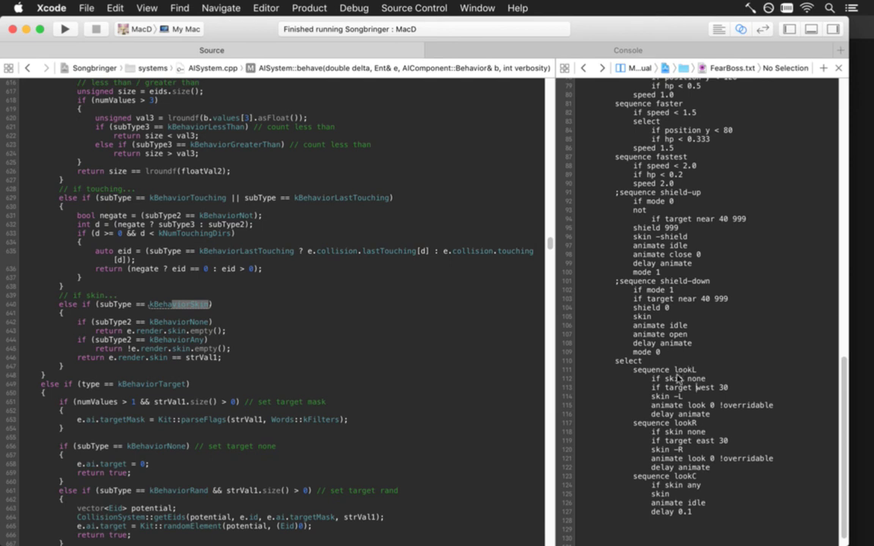
Search AISystem.cpp for "vioranimat" and go to the branch that handles the kBehaviorAnimate type
click(374, 392)
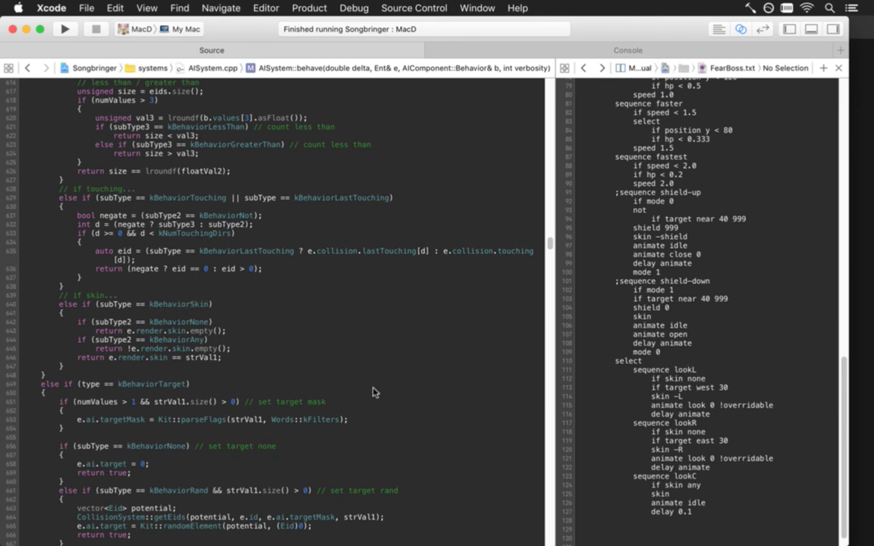
key(super+f)
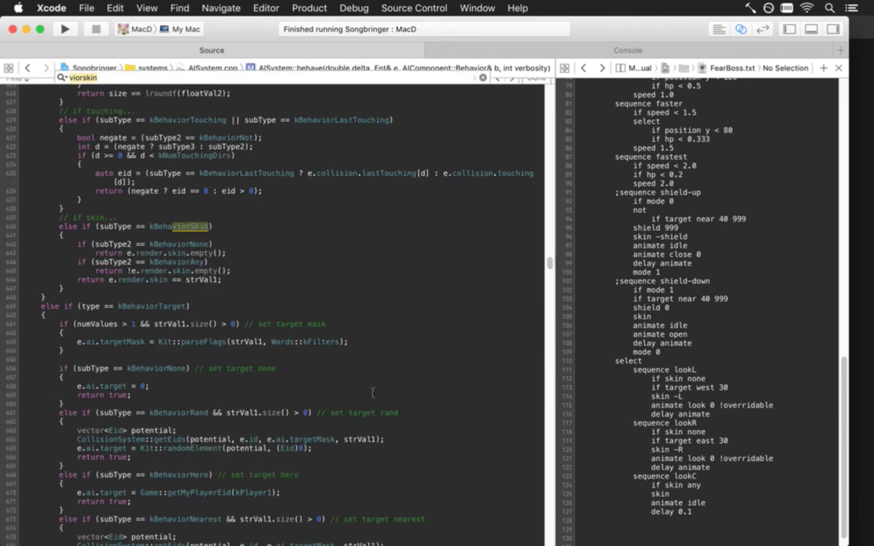
text(vioranimat)
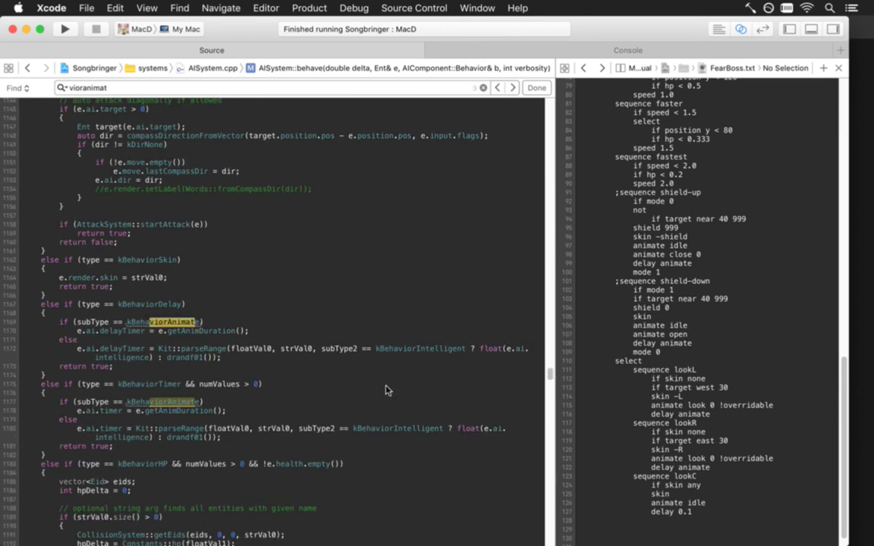
key(super+g)
key(super+g)
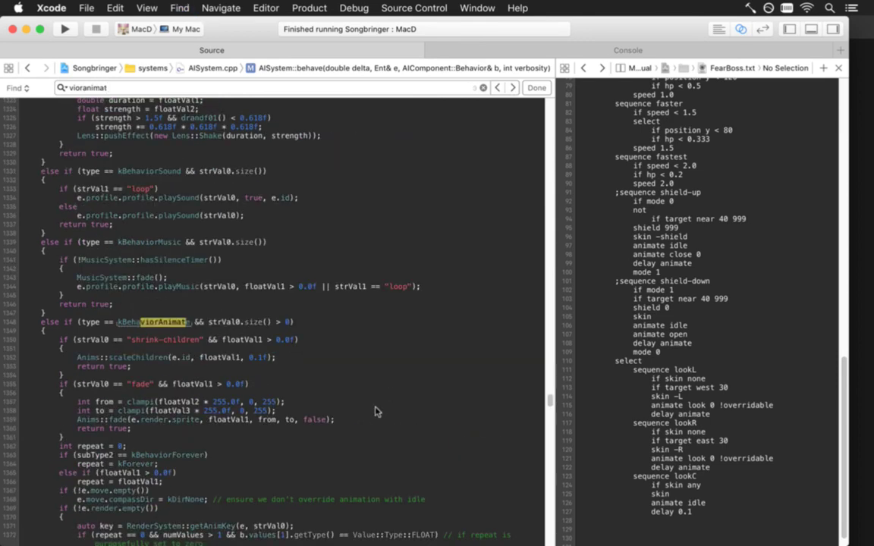
Insert the test code if (strVal0 == "look") int as = 1; at the start of kBehaviorAnimate's !e.render.empty() block
click(125, 418)
key(Down)
key(Down)
key(Down)
key(Down)
key(Down)
key(Down)
key(Down)
key(Down)
key(Down)
key(Down)
key(Down)
key(Down)
key(Down)
key(Down)
key(Down)
key(Down)
key(Down)
key(Down)
key(Down)
key(Down)
key(Down)
key(Down)
key(Up)
key(Up)
key(Up)
key(Up)
key(Up)
key(Up)
key(Up)
key(Up)
key(Up)
key(Up)
key(Up)
key(Up)
key(Up)
key(Up)
key(Up)
key(Up)
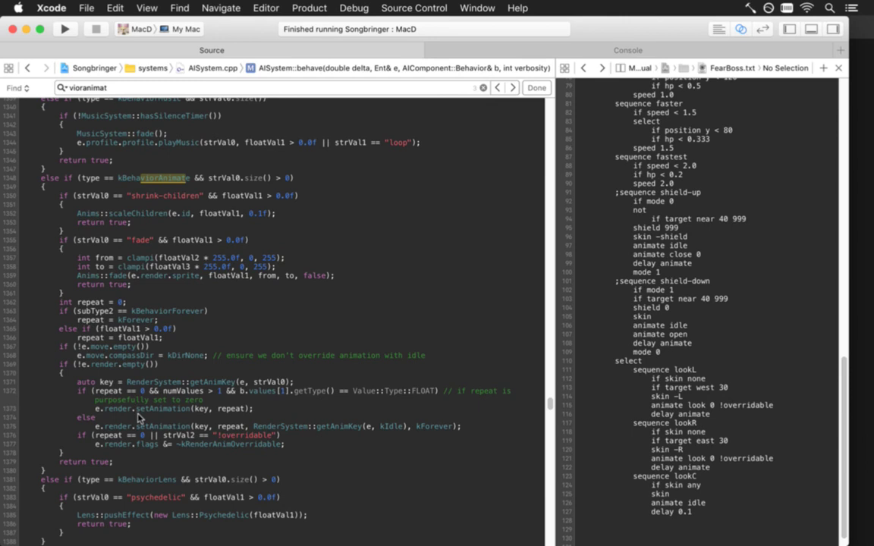
key(Up)
key(Up)
key(Right)
key(Return)
key(Return)
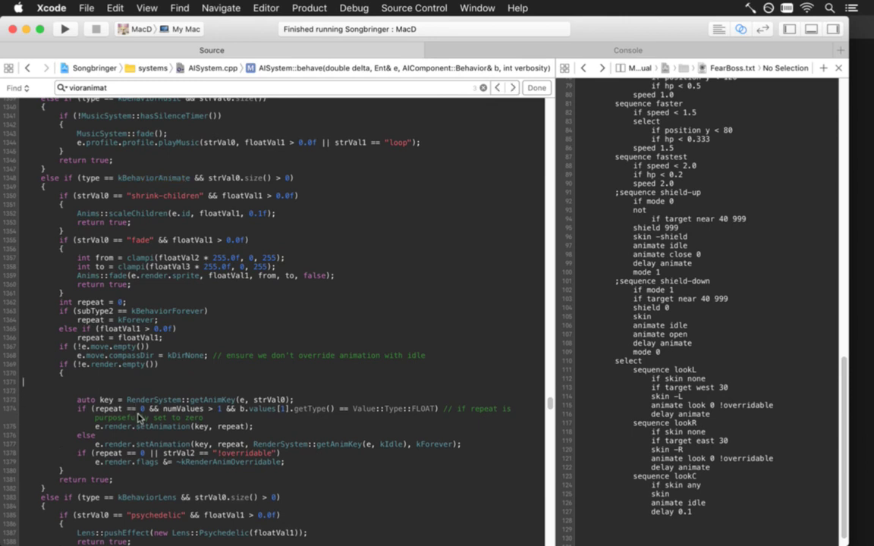
text(if )
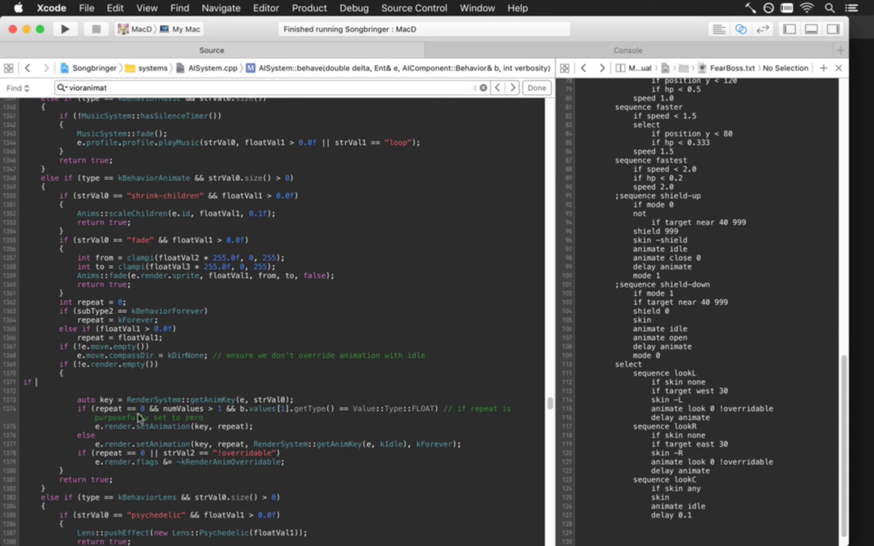
text((strVal)
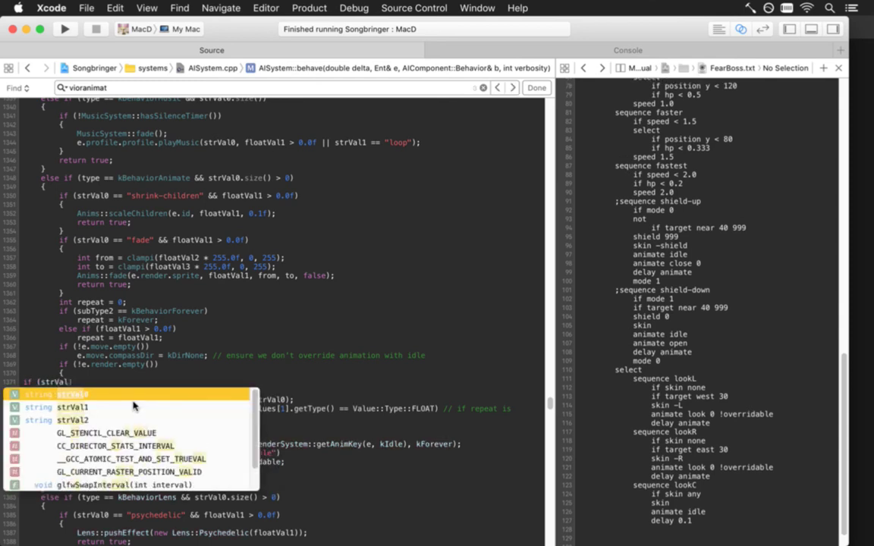
text(0 == "look)
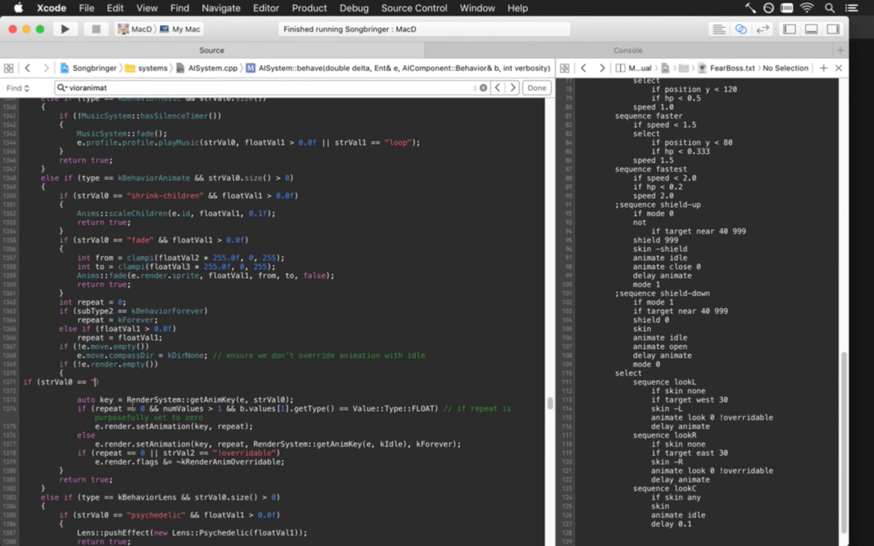
text("))
key(Return)
text(int as = 1;)
Run Songbringer to the breakpoint on the test line, step over to the repeat check, inspect the local variables, and stop the run
key(super+r)
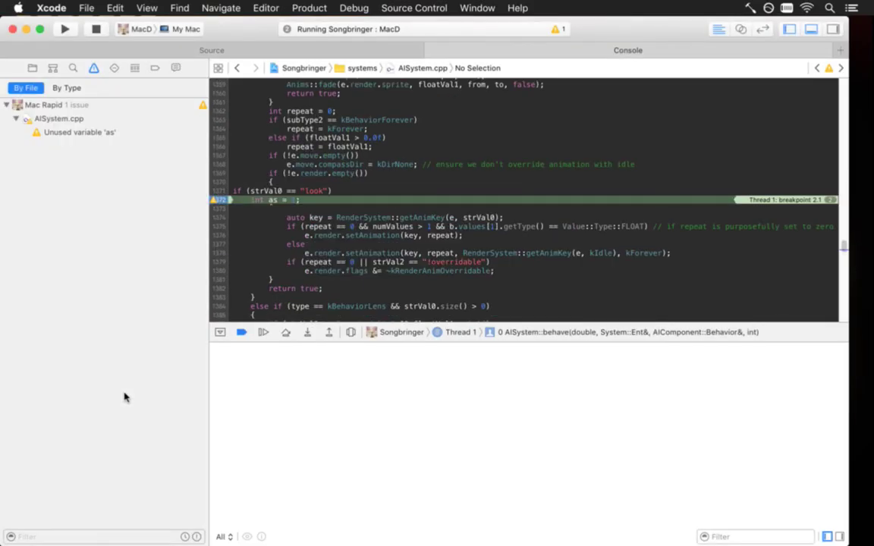
click(285, 331)
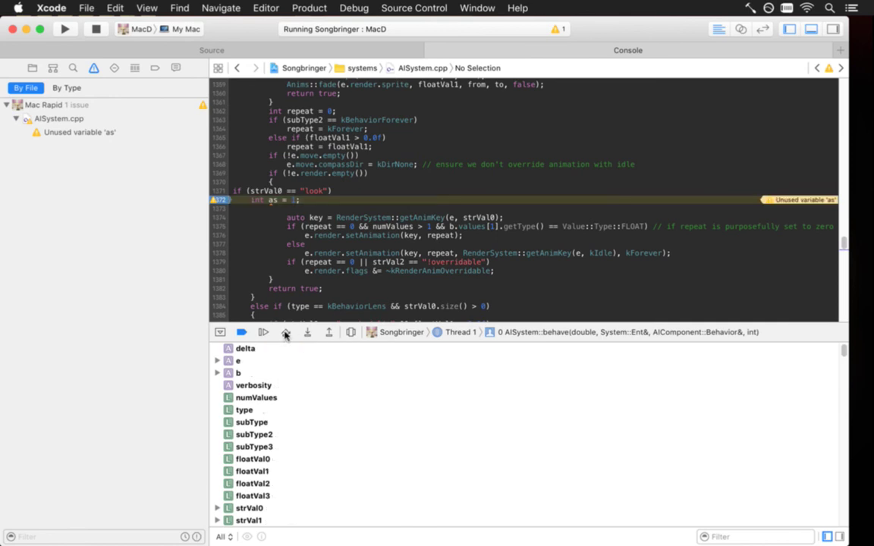
click(285, 332)
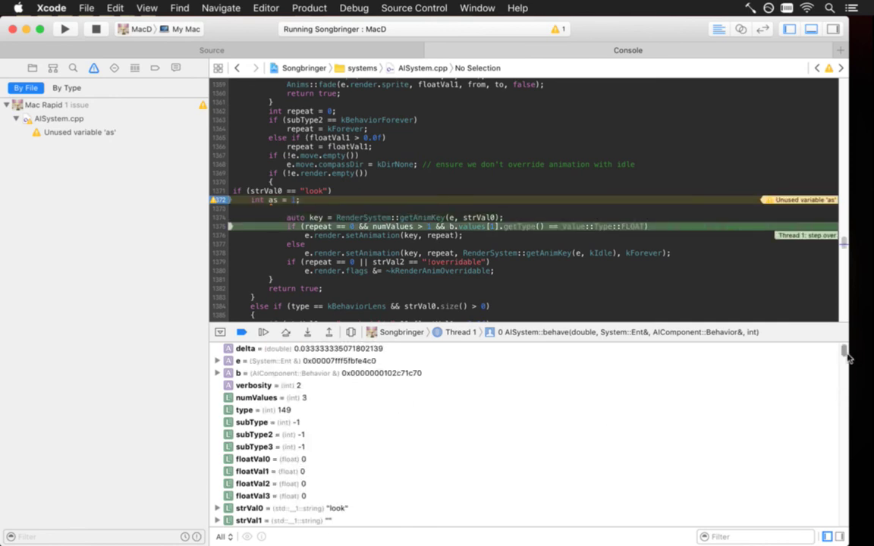
drag(844, 351, 845, 362)
scroll(845, 363, down, 1)
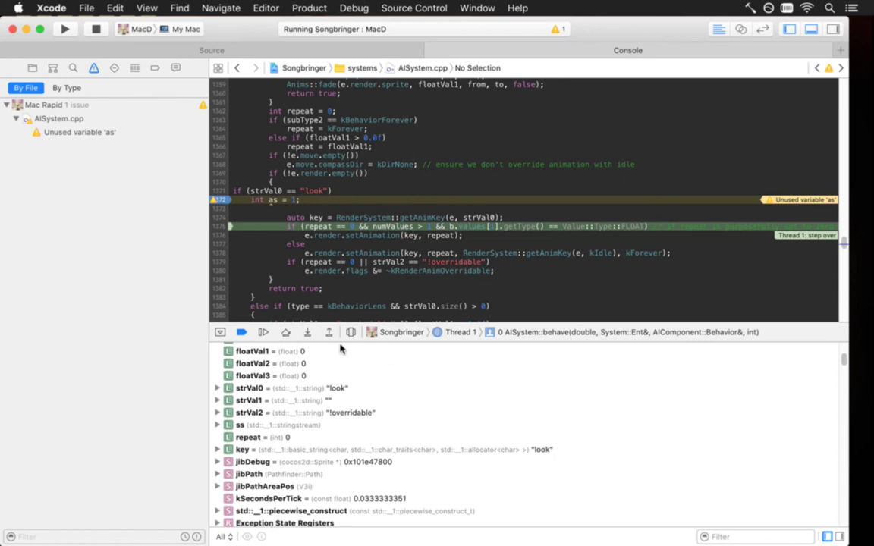
click(95, 29)
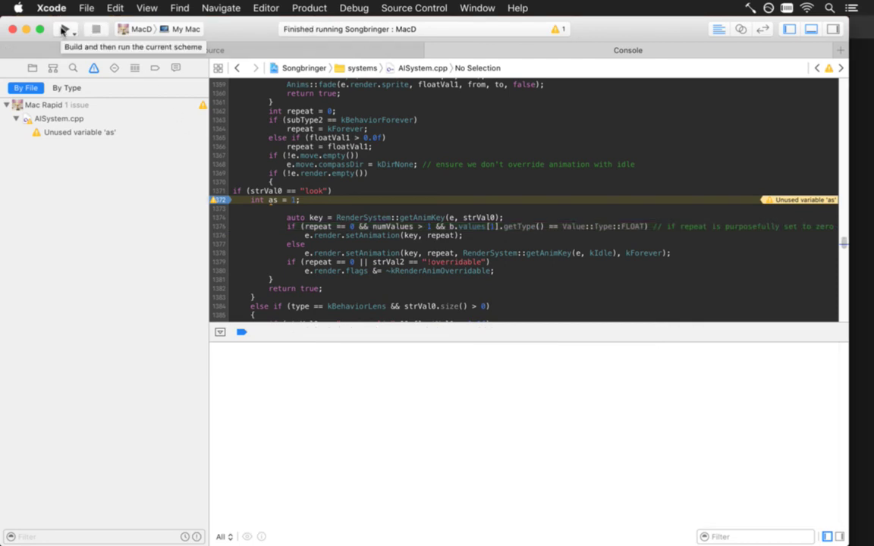
Run Songbringer again, step over from the test line through the setAnimation call and the !overridable flag handling while inspecting variables, and stop it
click(64, 28)
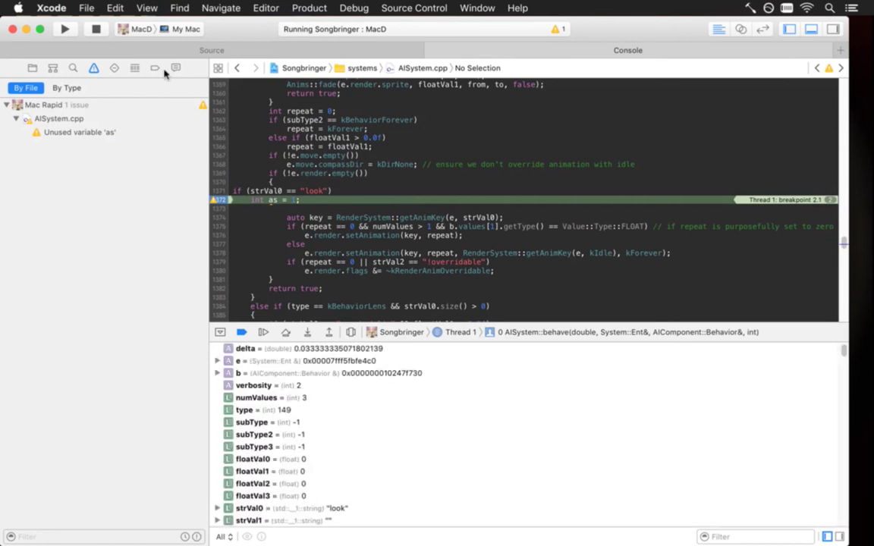
click(286, 334)
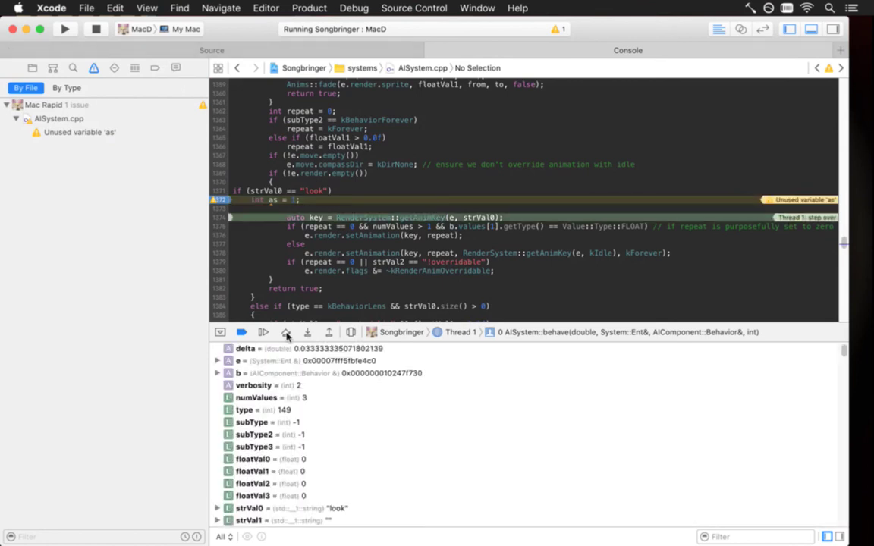
click(286, 333)
click(286, 333)
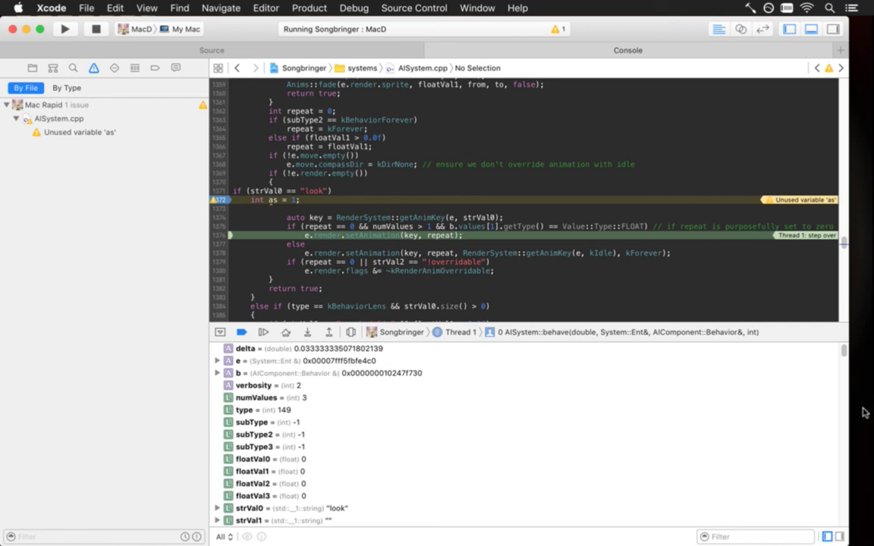
scroll(847, 360, down, 5)
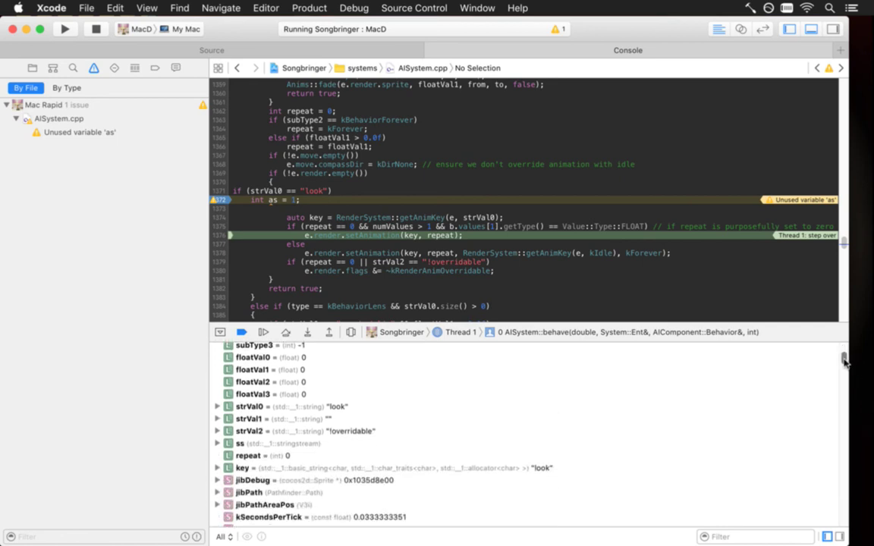
click(285, 334)
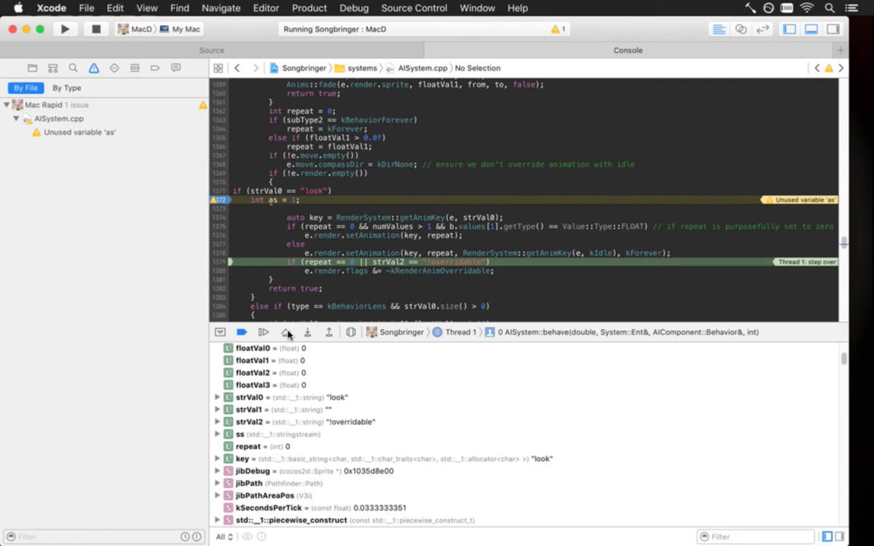
click(286, 334)
click(286, 334)
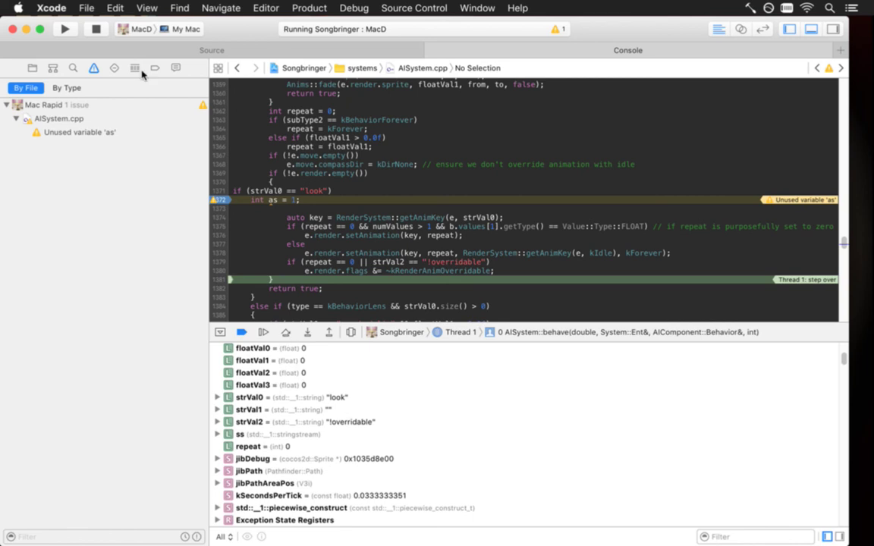
click(97, 29)
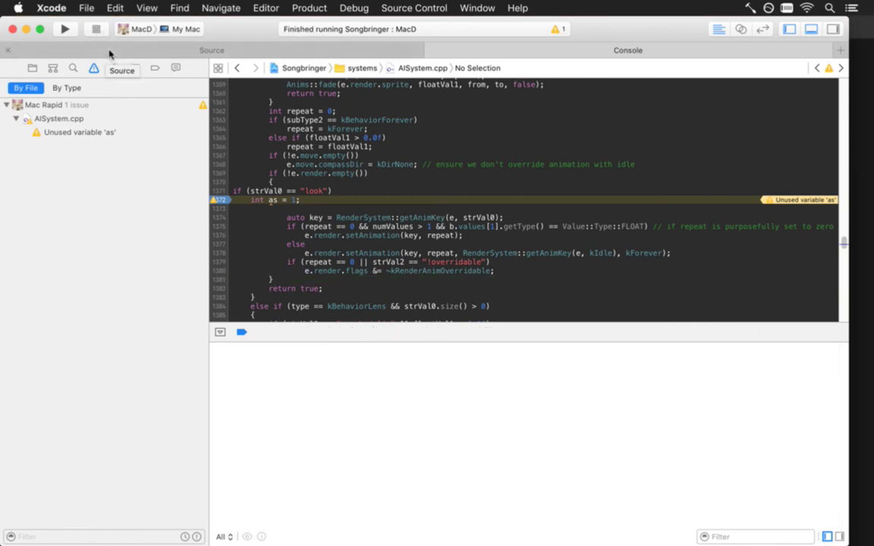
Return to the source view and delete the "look" test code from the kBehaviorAnimate branch of AISystem.cpp
click(110, 51)
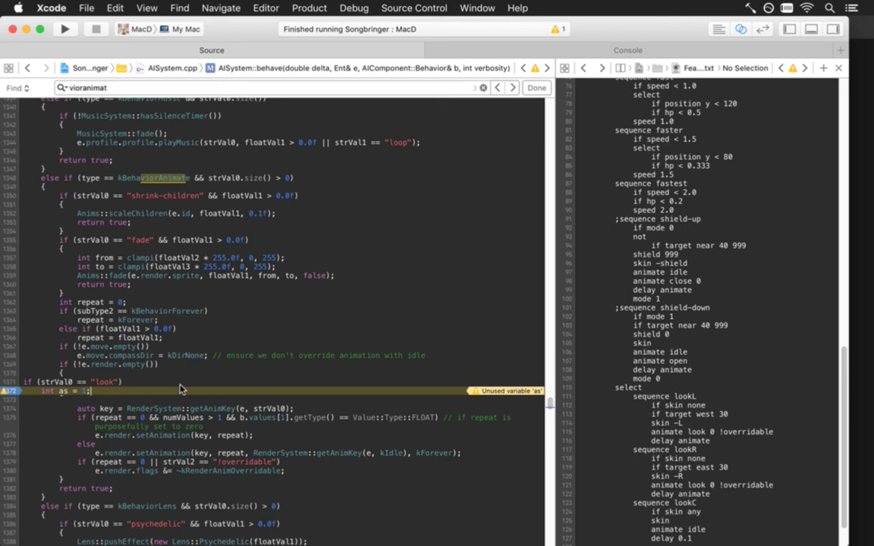
key(Up)
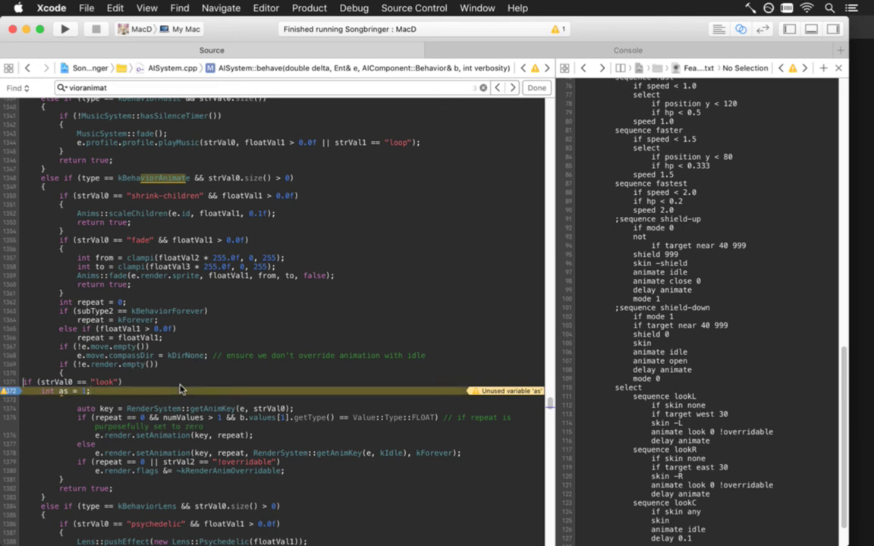
key(shift+Down)
key(shift+Down)
key(shift+Down)
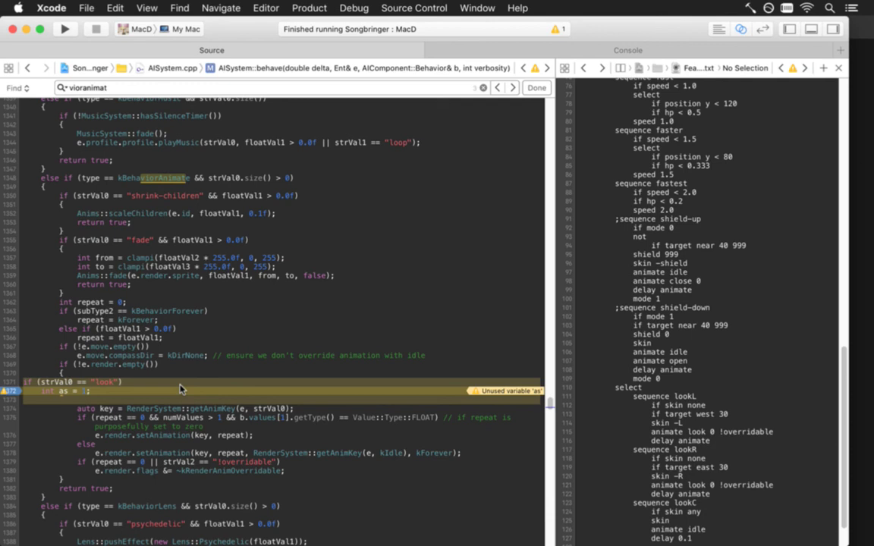
key(shift+Down)
key(shift+Down)
key(shift+Down)
key(BackSpace)
Remove "0 !overridable" from the animate look line of sequence lookR in FearBoss.txt
scroll(674, 439, up, 1)
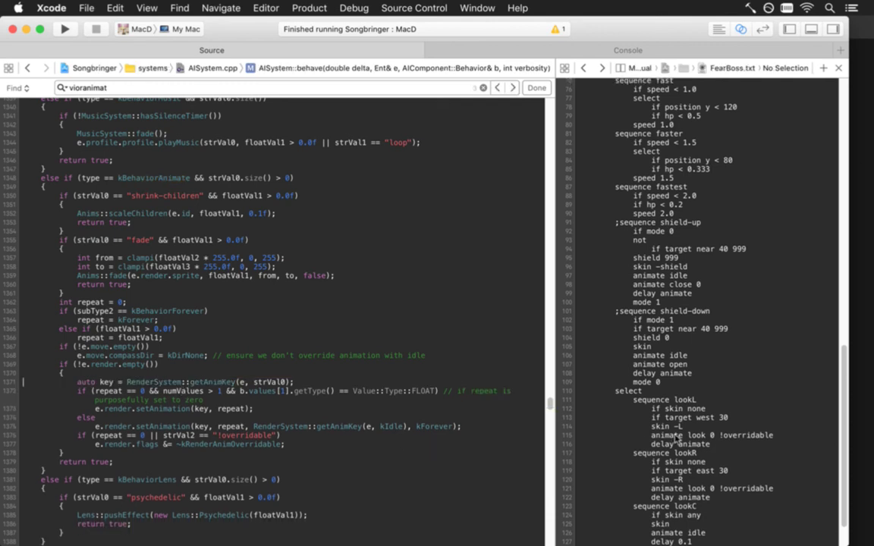
click(702, 435)
key(Down)
key(Down)
key(Down)
key(Down)
key(Down)
key(Down)
key(shift+super+Right)
key(BackSpace)
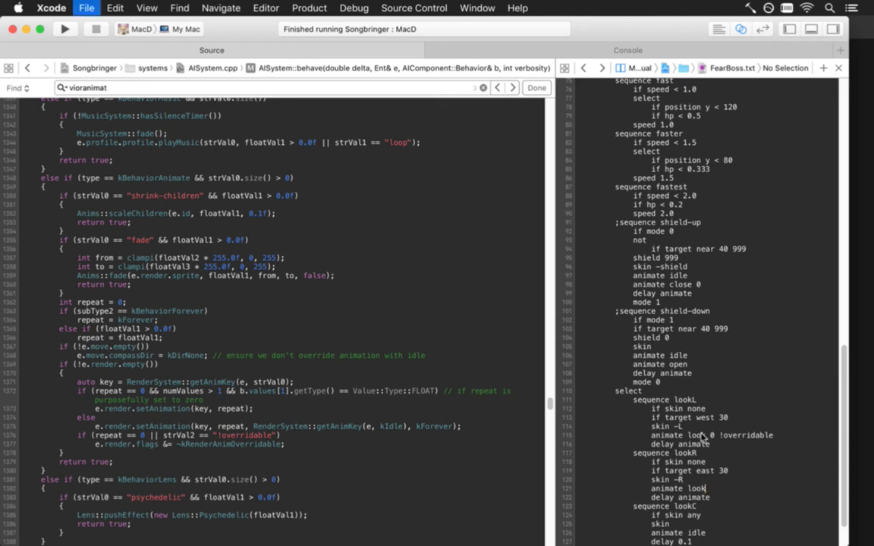
key(Down)
key(Down)
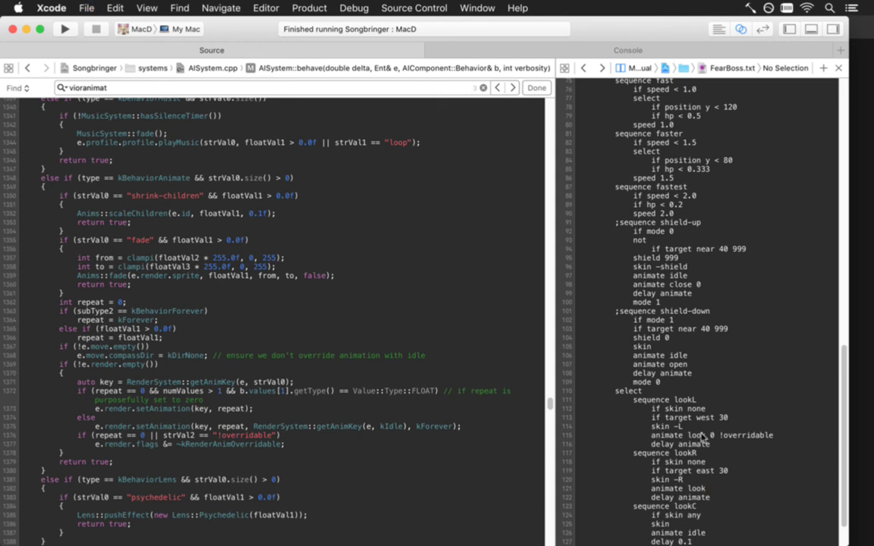
Build and run Songbringer to watch the boss's gaze with the edited lookR sequence, and return to FearBoss.txt
scroll(702, 436, down, 3)
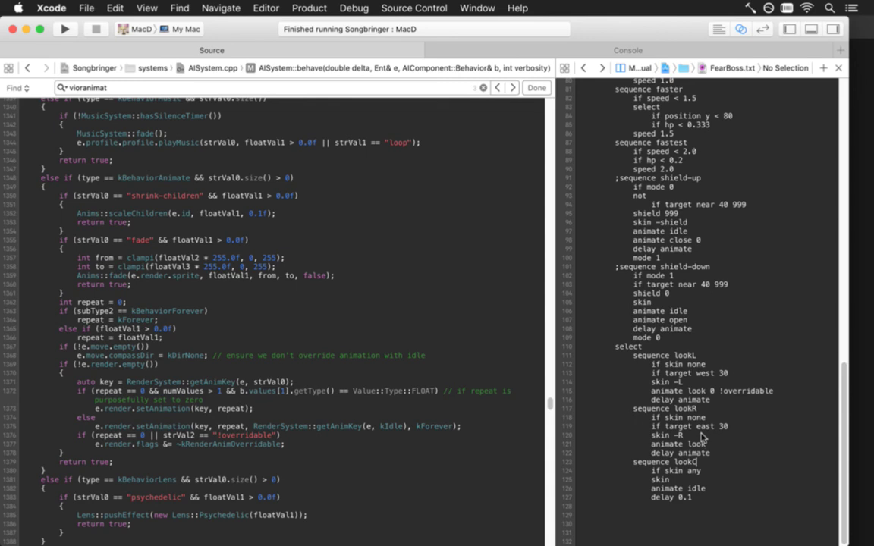
key(super+b)
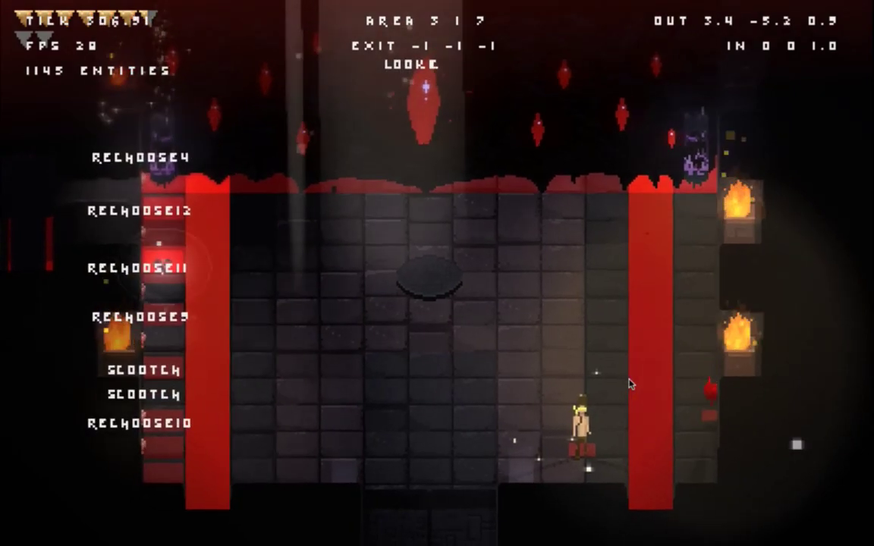
key(super+Tab)
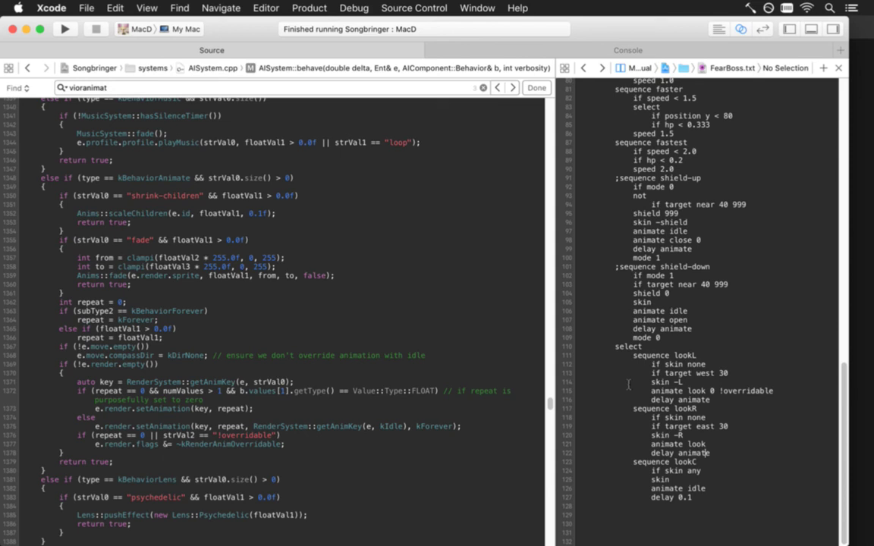
Remove "0 !overridable" from the animate look line of sequence lookL, and close the search in AISystem.cpp
key(Up)
key(Up)
key(Up)
key(Up)
key(Up)
key(Up)
key(Up)
key(Up)
key(Down)
key(shift+super+Right)
key(BackSpace)
click(536, 88)
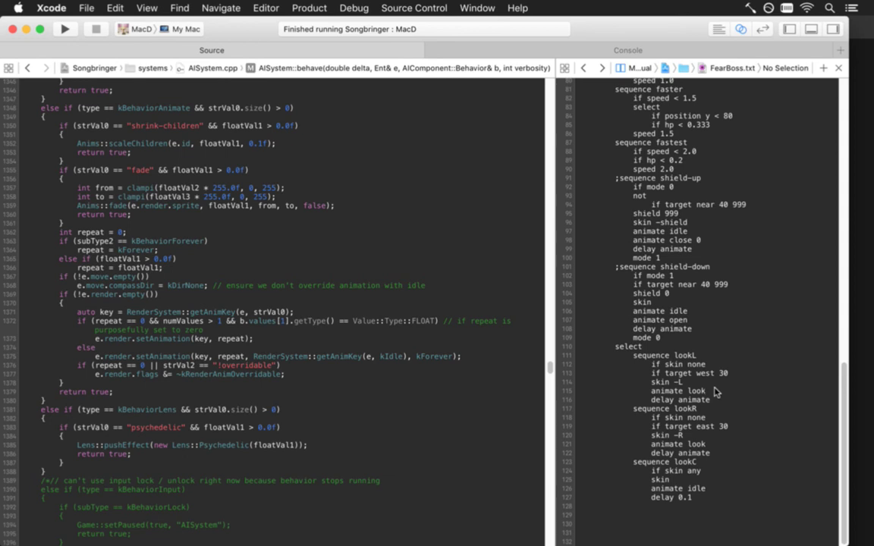
Review the FearBoss.txt behavior sequences above the look sequences, and return to the end of the file
key(Up)
key(Up)
key(Up)
key(Up)
key(Up)
key(Up)
key(Up)
key(Up)
key(Up)
key(Up)
key(Up)
key(Up)
key(Up)
key(Up)
key(Up)
key(Up)
key(Up)
key(Up)
key(Up)
key(Up)
key(Up)
key(Up)
key(Up)
key(Up)
key(Up)
key(Up)
key(Up)
key(Up)
key(Up)
key(Up)
key(Up)
key(Up)
key(Up)
key(Up)
key(Up)
key(Up)
key(Up)
key(Up)
key(Up)
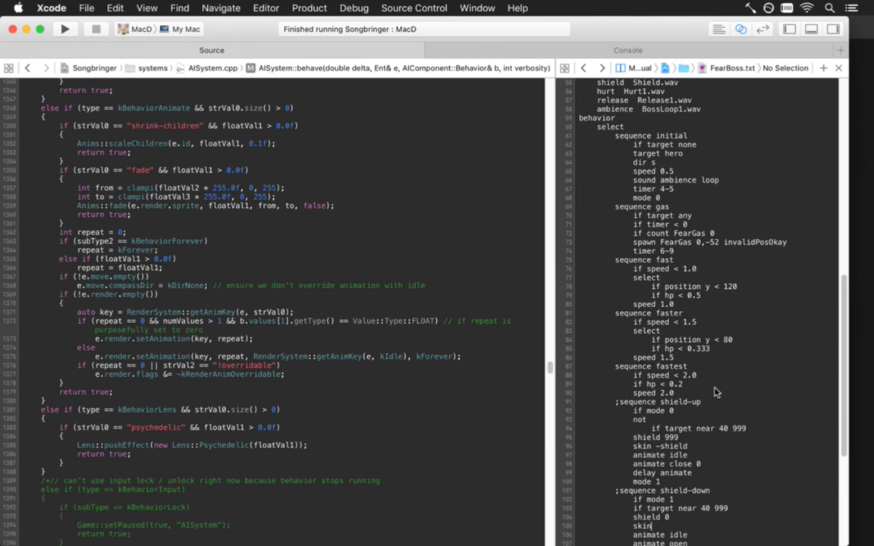
key(super+Down)
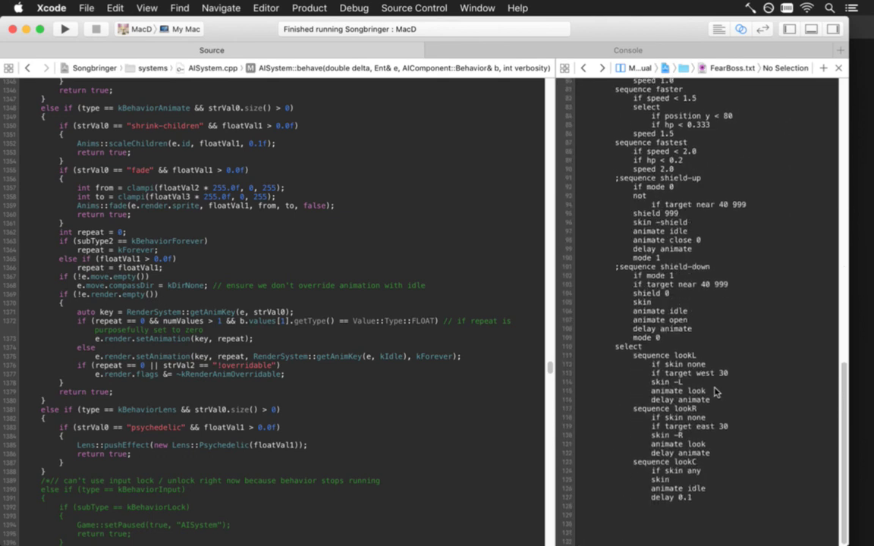
Delete the "select" line above sequence lookL in FearBoss.txt
key(Up)
key(Up)
key(Up)
key(Up)
key(Up)
key(Up)
key(Up)
key(Up)
key(Up)
key(Up)
key(Up)
key(Up)
key(Up)
key(Up)
key(Up)
key(Up)
key(Up)
key(Up)
key(Up)
key(shift+Down)
key(shift+Up)
key(shift+Down)
key(BackSpace)
Outdent the sequences lookL, lookR and lookC in FearBoss.txt by one level
key(shift+Down)
key(shift+Down)
key(shift+Down)
key(shift+Down)
key(shift+Down)
key(shift+Down)
key(shift+Down)
key(shift+Down)
key(shift+Down)
key(shift+Down)
key(shift+Down)
key(shift+Down)
key(shift+Down)
key(shift+Down)
key(shift+Down)
key(shift+Down)
key(shift+Down)
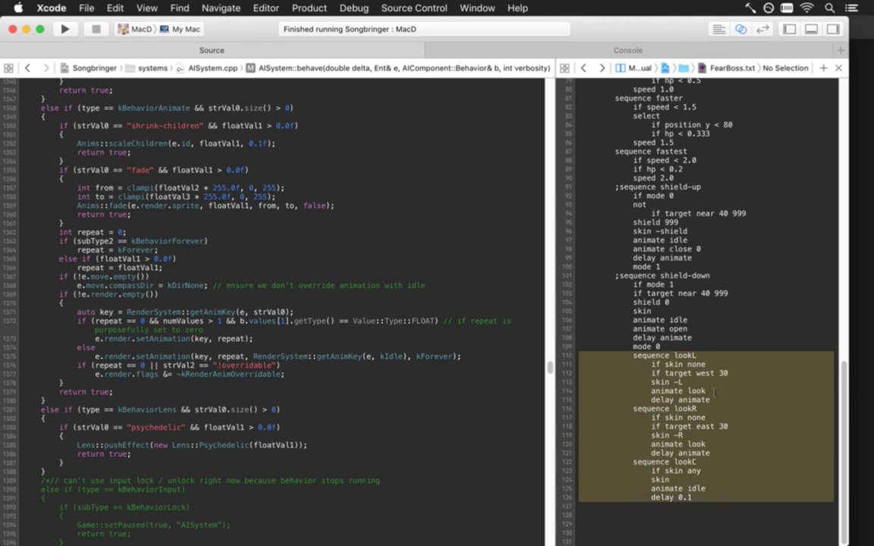
key(super+[)
key(Right)
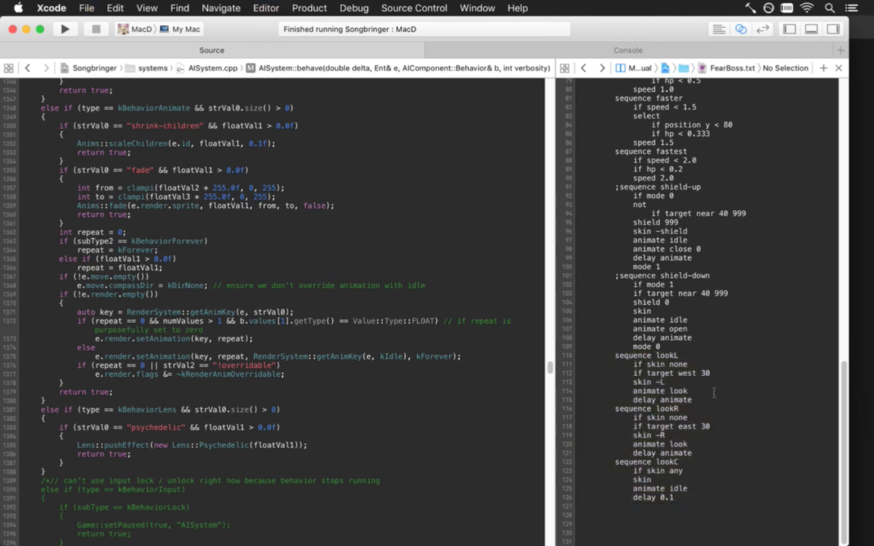
Build and run Songbringer, move the hero east and west of the boss to check its look states, and quit to FearBoss.txt
key(super+r)
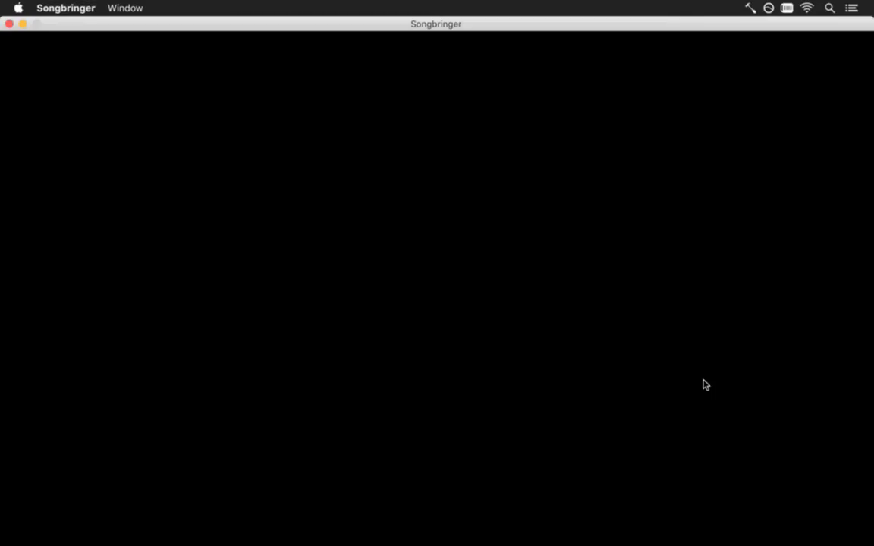
key(Up)
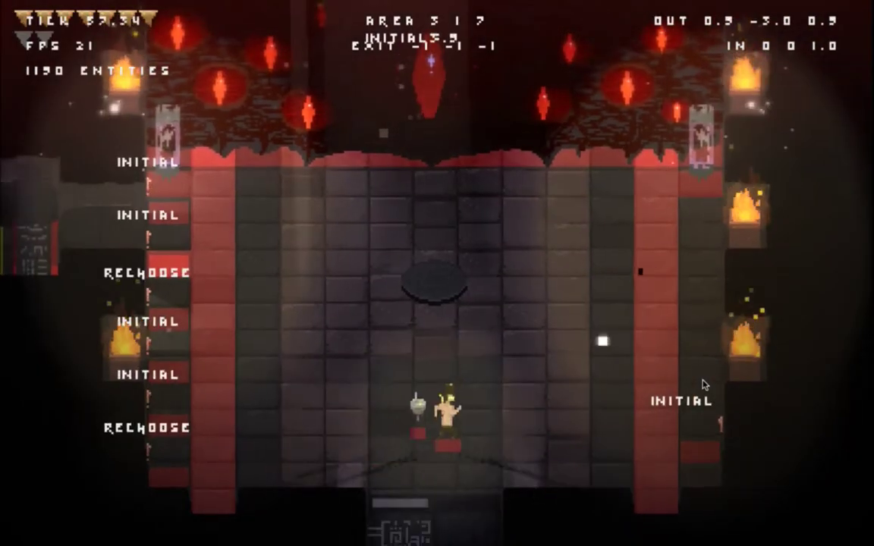
key(Right)
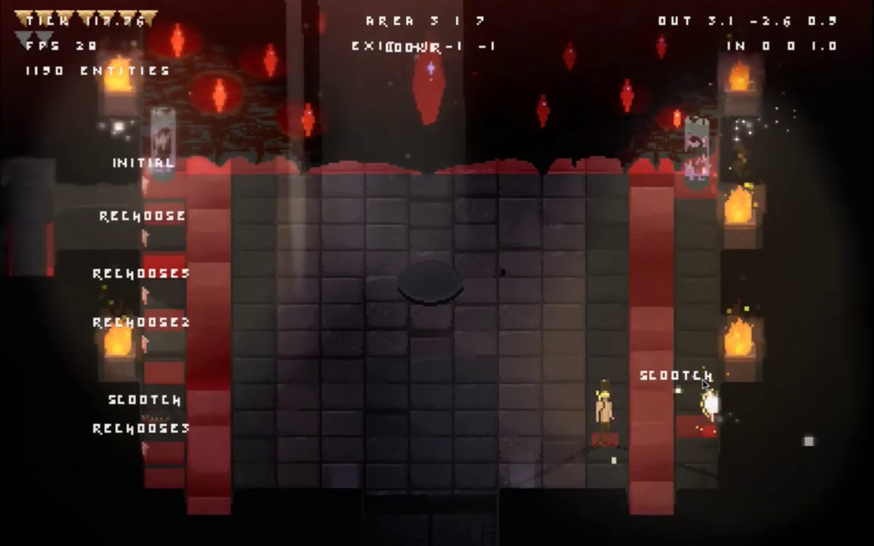
key(Left)
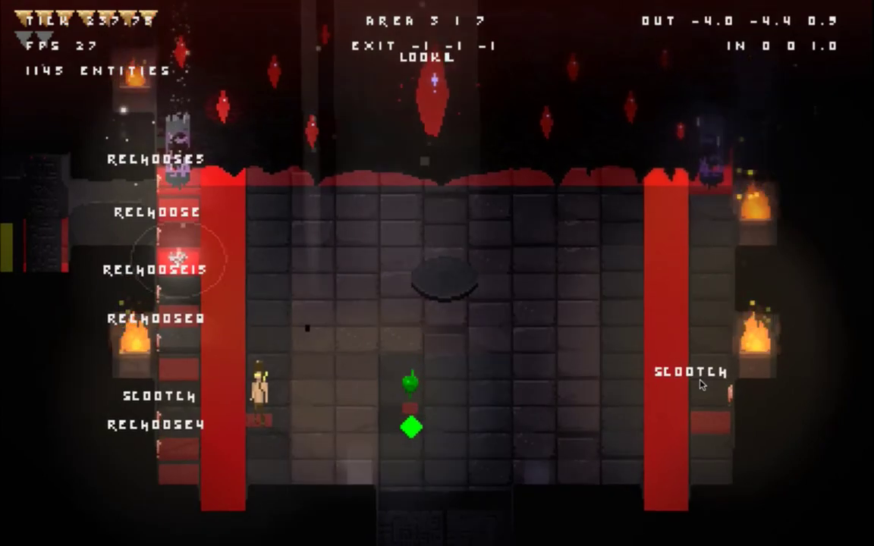
key(super+q)
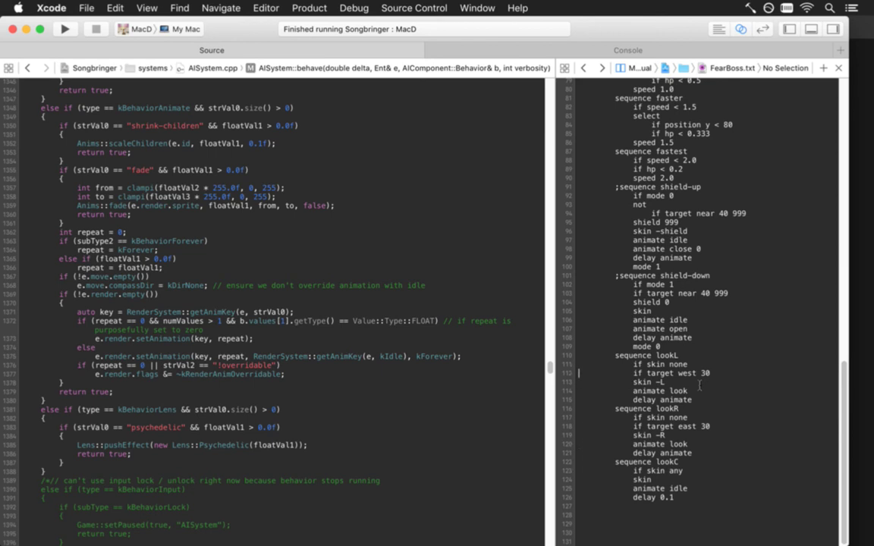
Add a "not" block containing "if target west 30" below "if skin any" in sequence lookC
key(Down)
key(Down)
key(Down)
key(Down)
key(Down)
key(Down)
key(Down)
key(Down)
key(Down)
key(Down)
key(Return)
text(not)
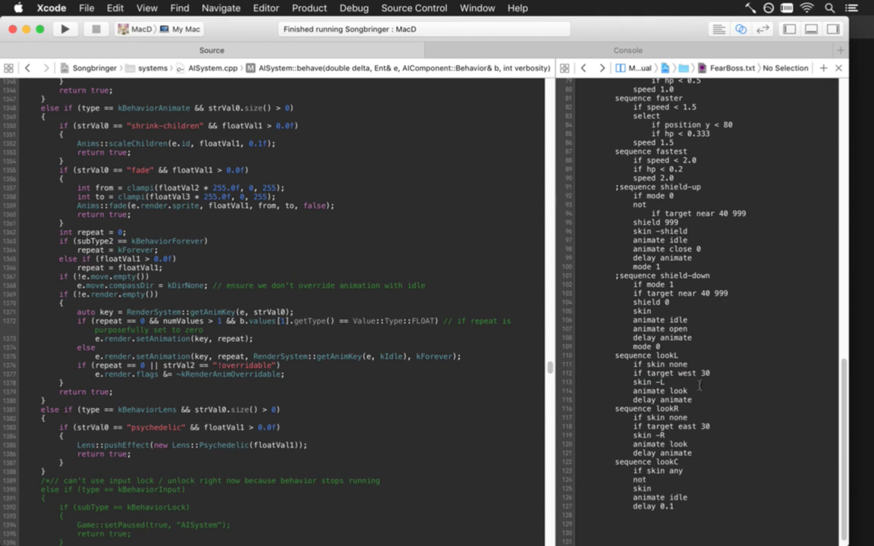
key(Return)
text(if target west 30)
key(Delete)
key(Delete)
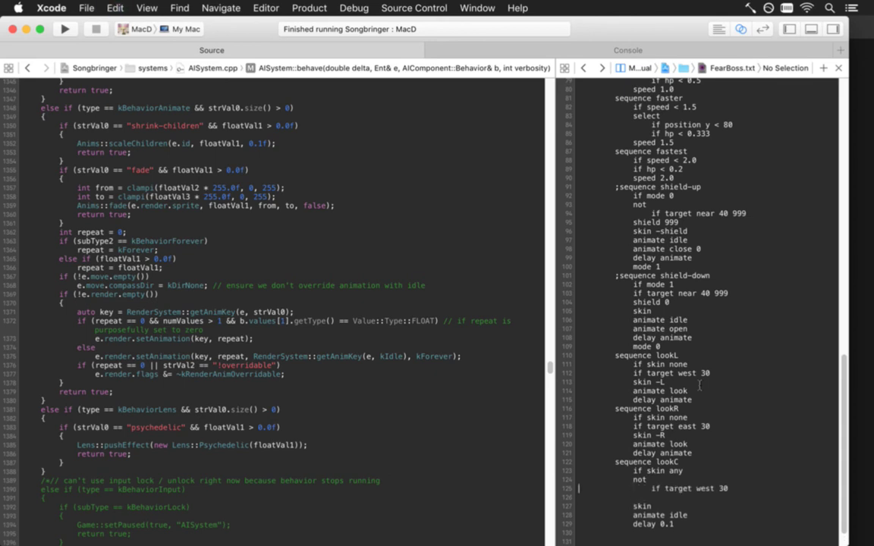
Duplicate the "not" block in sequence lookC and change the copy's condition to "if target east 30", leaving no blank line
key(shift+Down)
key(shift+Down)
key(super+c)
key(Right)
key(super+v)
key(shift+Down)
key(Delete)
key(Left)
key(Left)
key(Left)
key(BackSpace)
key(BackSpace)
key(BackSpace)
key(BackSpace)
text(east)
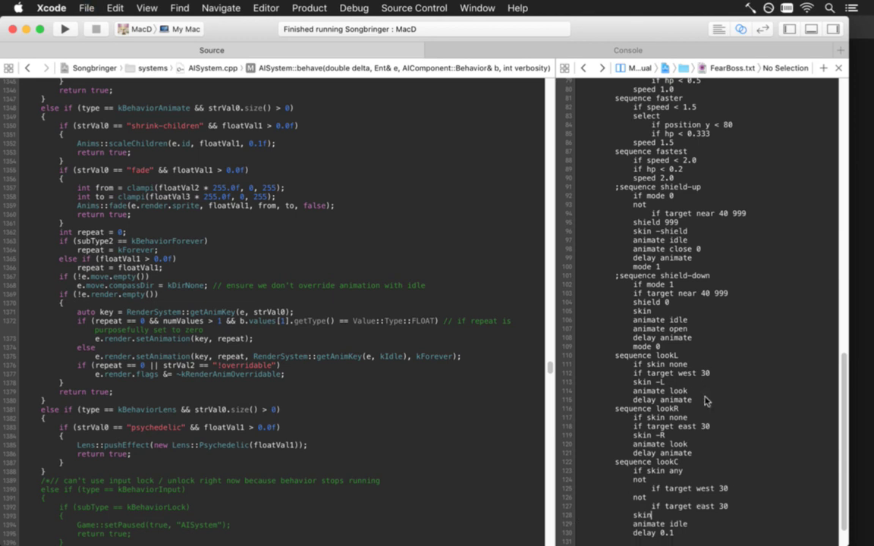
key(Down)
key(Down)
key(Down)
key(Down)
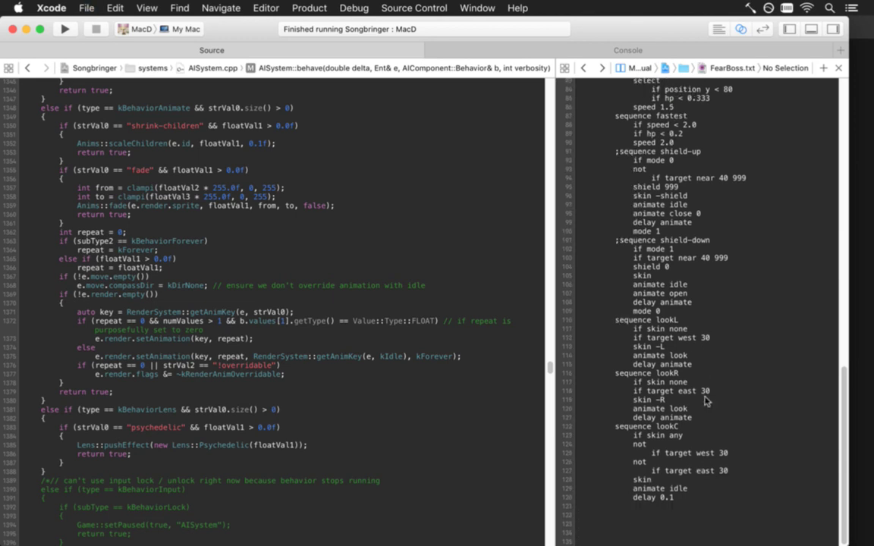
Build and run Songbringer and walk the hero east and west to check the boss's look states with the new lookC conditions
key(super+r)
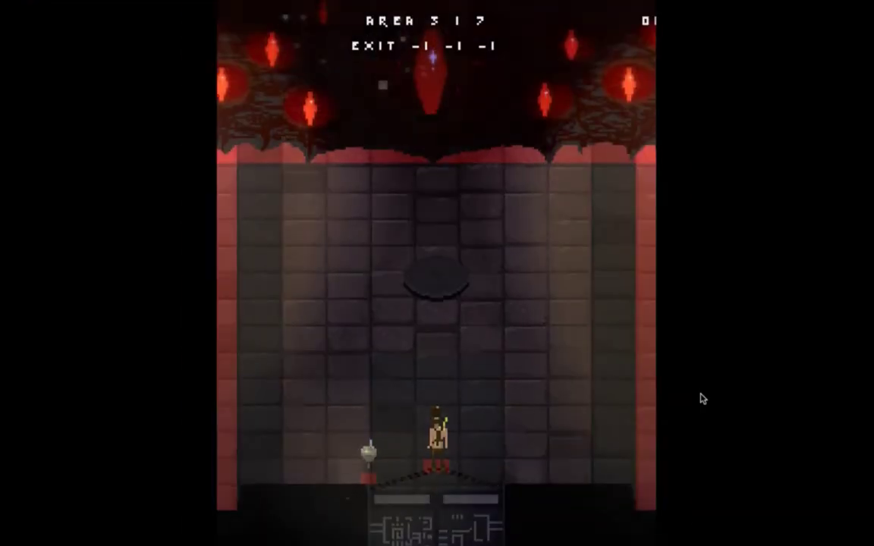
key(Right)
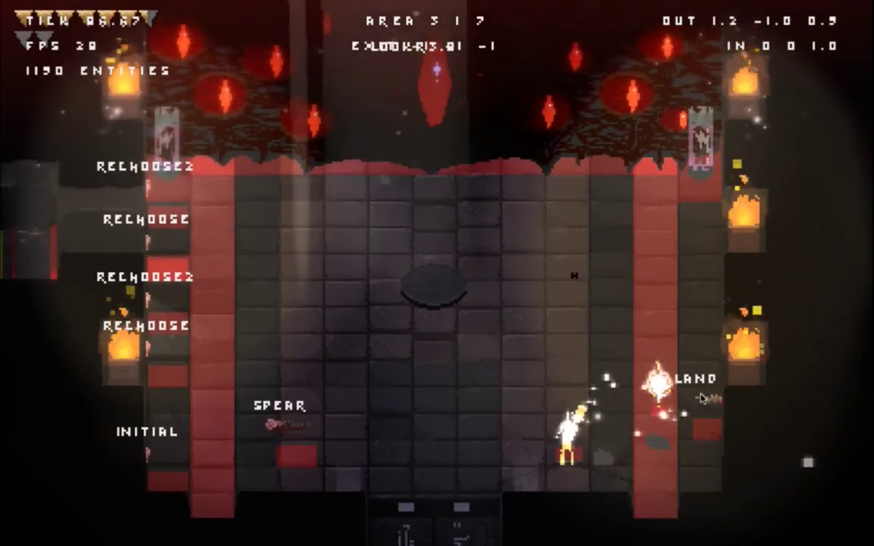
key(Left)
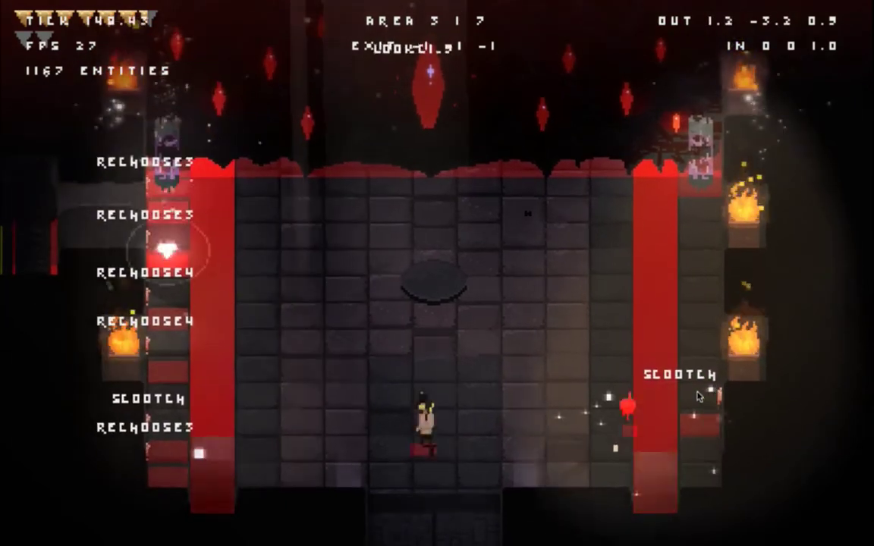
key(a)
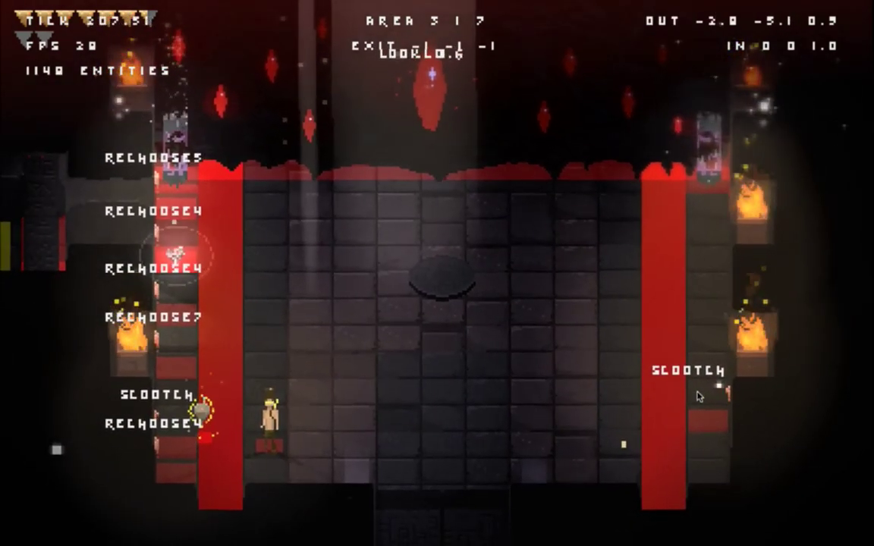
key(d)
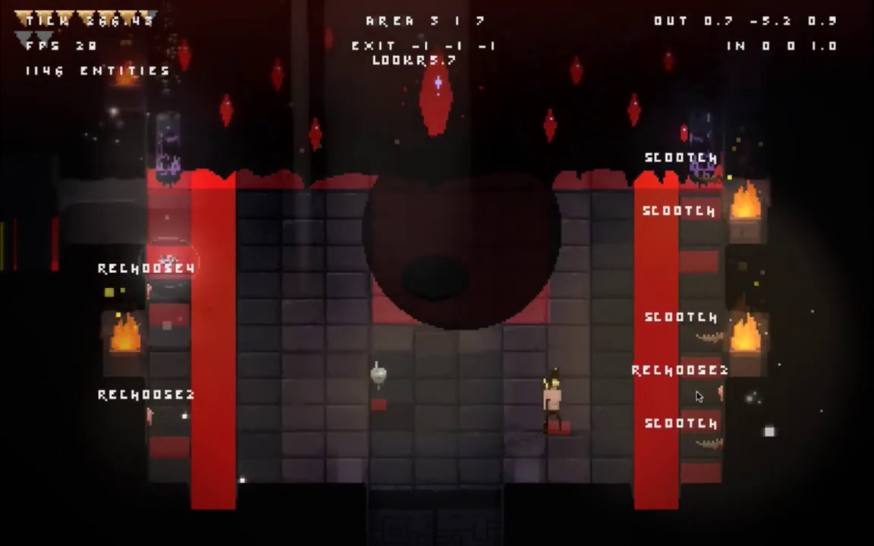
key(a)
key(d)
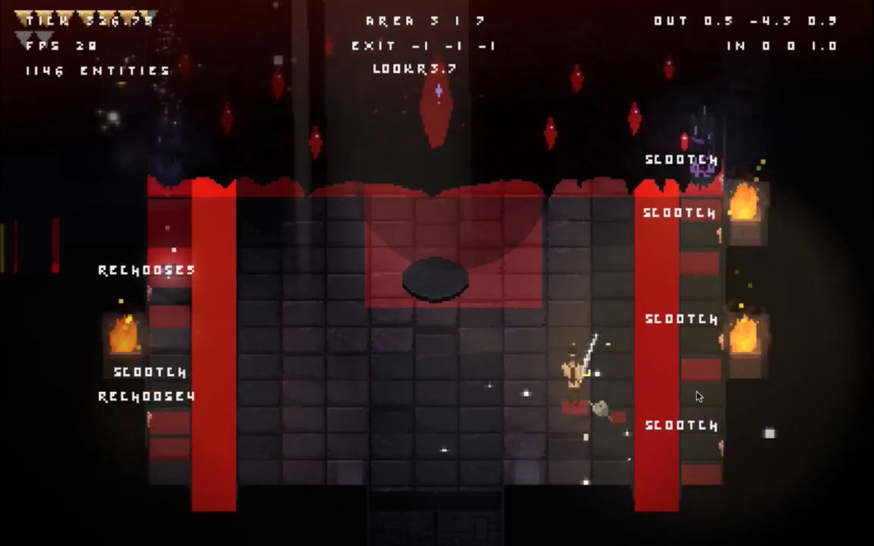
Attack the fear boss up close from both sides while watching its look state labels
key(w)
key(a)
key(space)
key(space)
key(d)
key(a)
key(space)
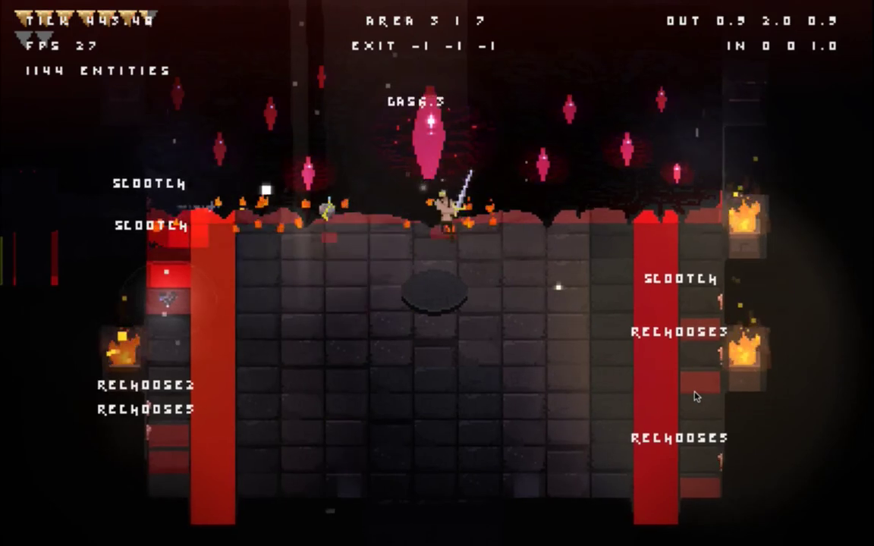
key(d)
key(space)
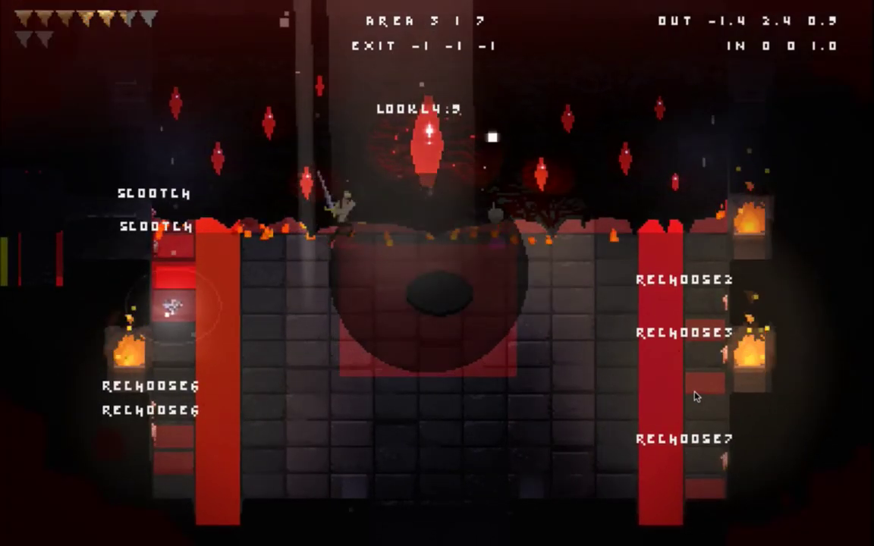
key(a)
key(space)
key(d)
key(space)
key(s)
key(space)
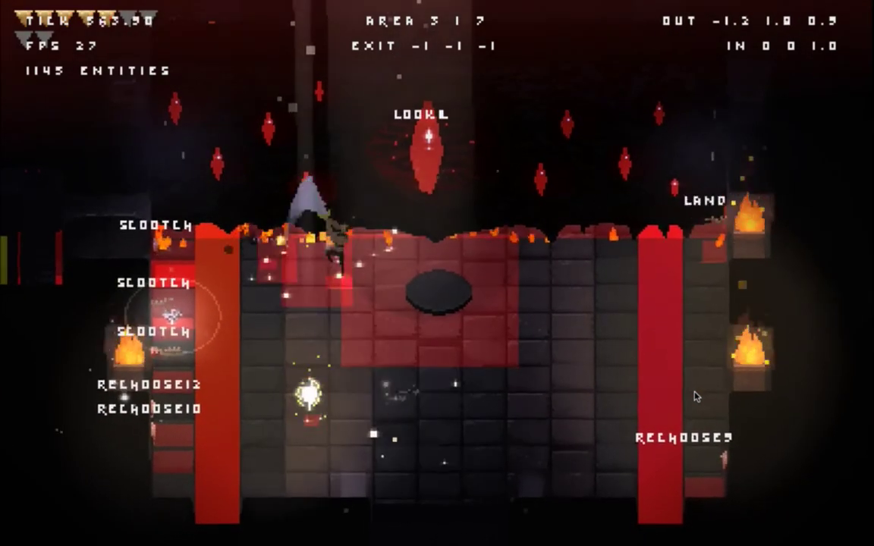
key(space)
key(w)
key(d)
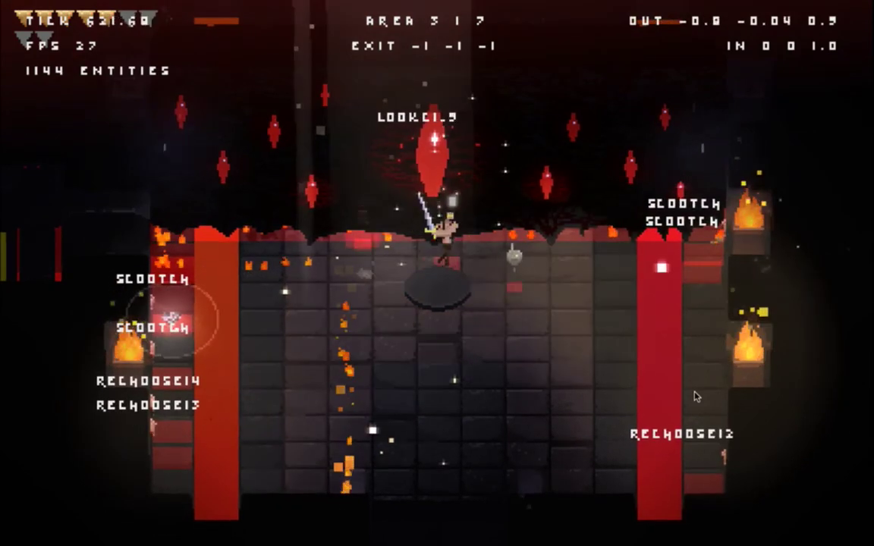
key(space)
key(a)
key(space)
key(d)
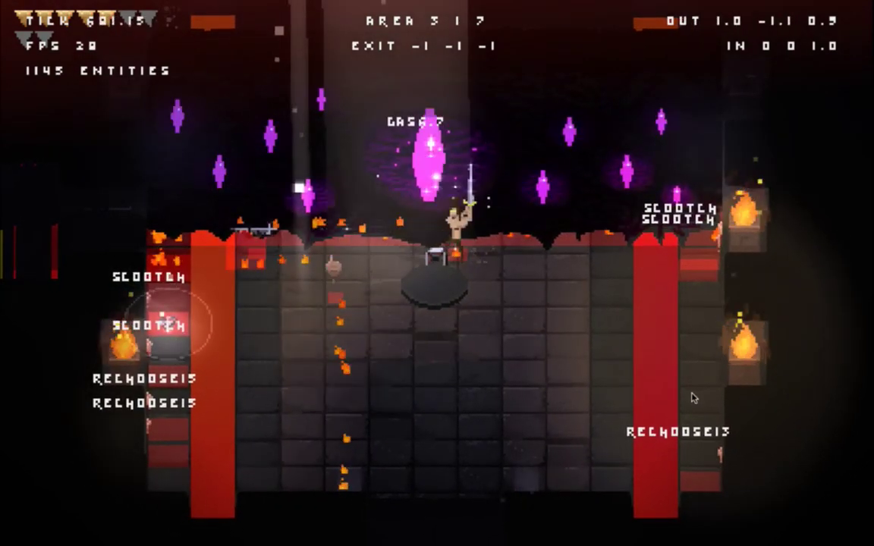
Hide the debug overlay, keep fighting the fear boss to watch its gaze and damage animations, and return to FearBoss.txt
key(F1)
key(space)
key(d)
key(d)
key(a)
key(s)
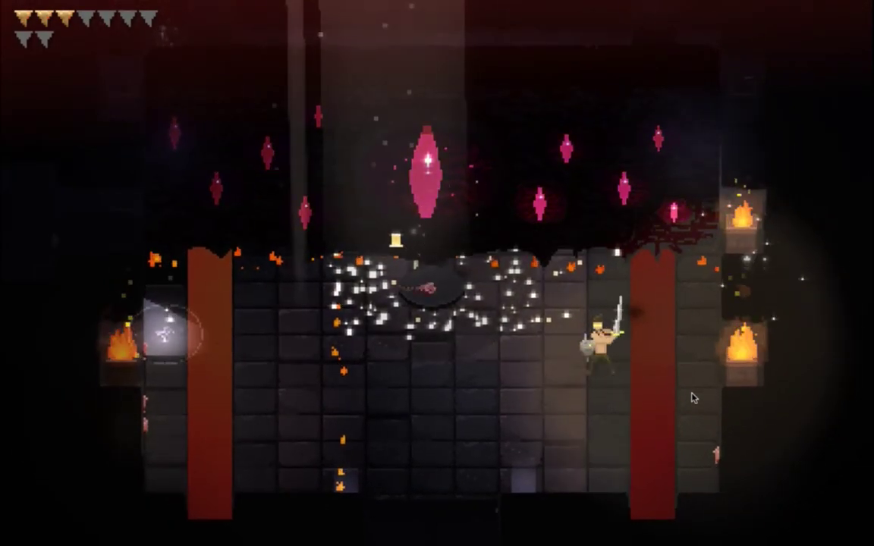
key(a)
key(a)
key(w)
key(space)
key(a)
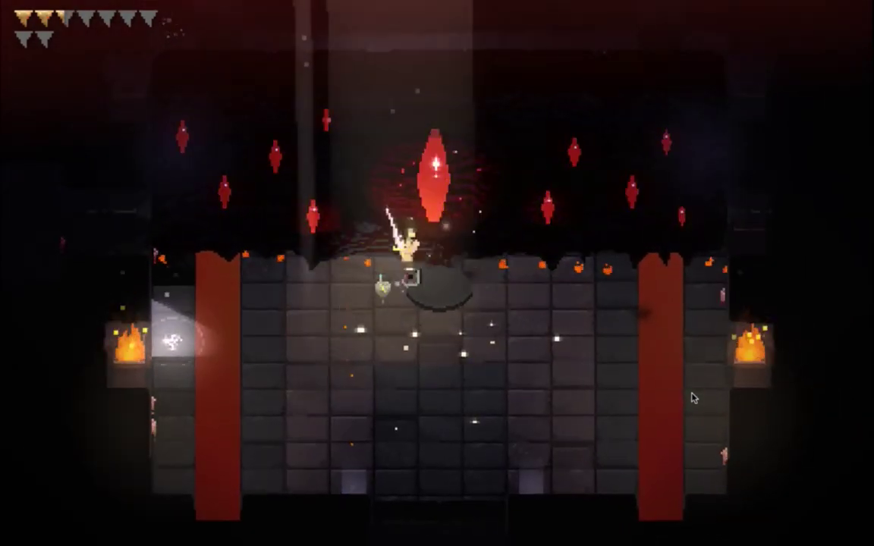
key(d)
key(a)
key(space)
key(d)
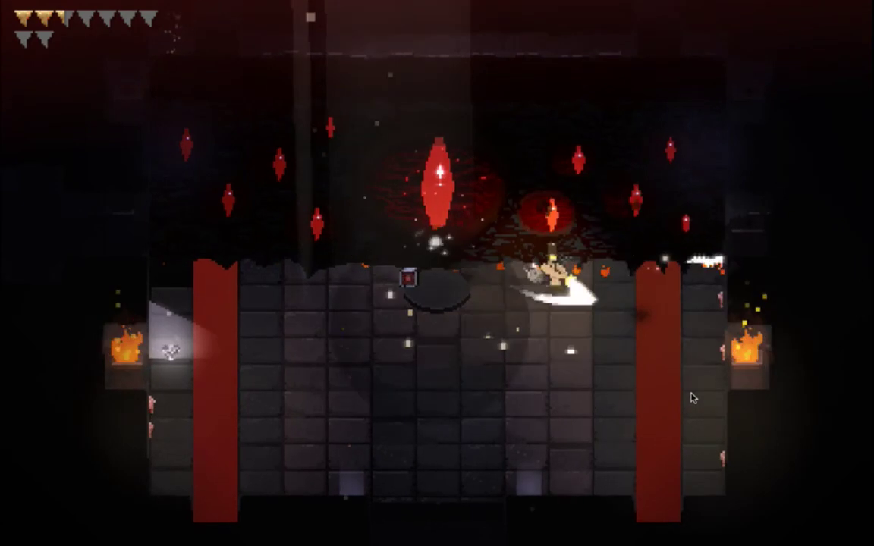
key(space)
key(d)
key(a)
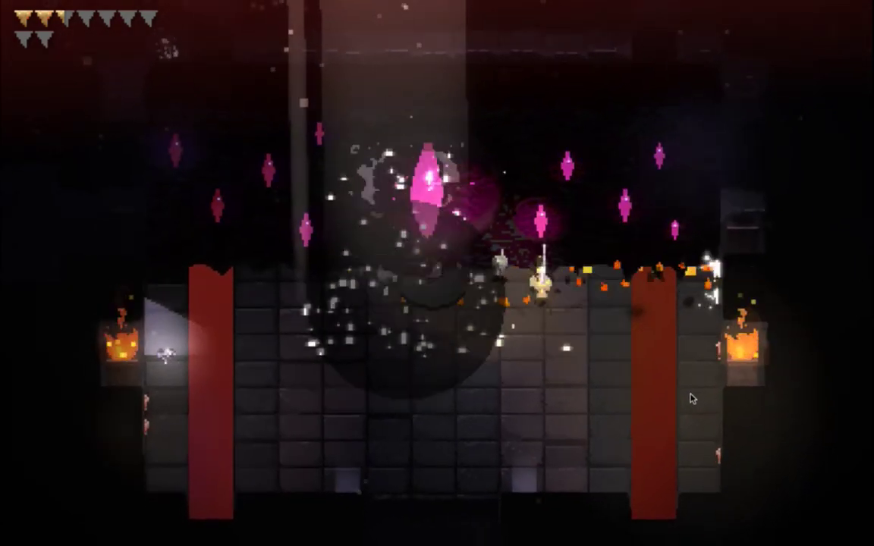
key(space)
key(space)
key(space)
key(space)
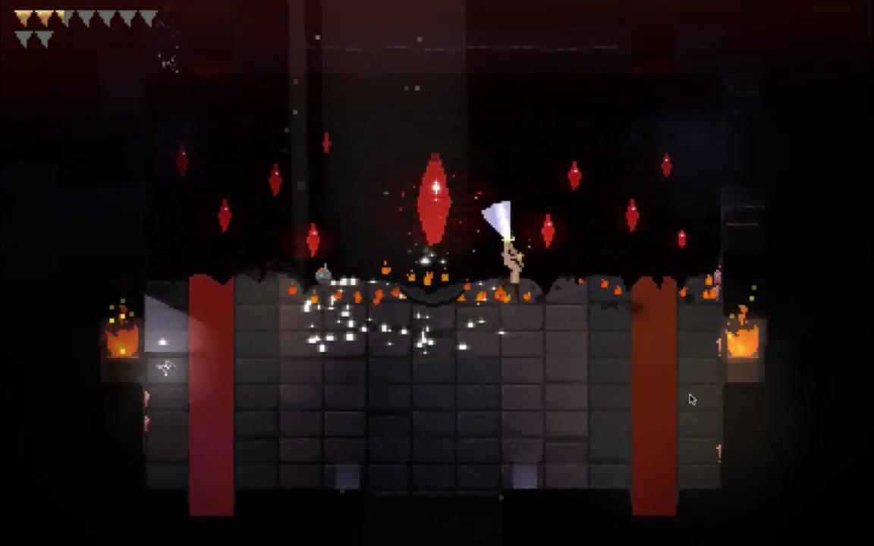
key(a)
key(a)
key(space)
key(space)
key(space)
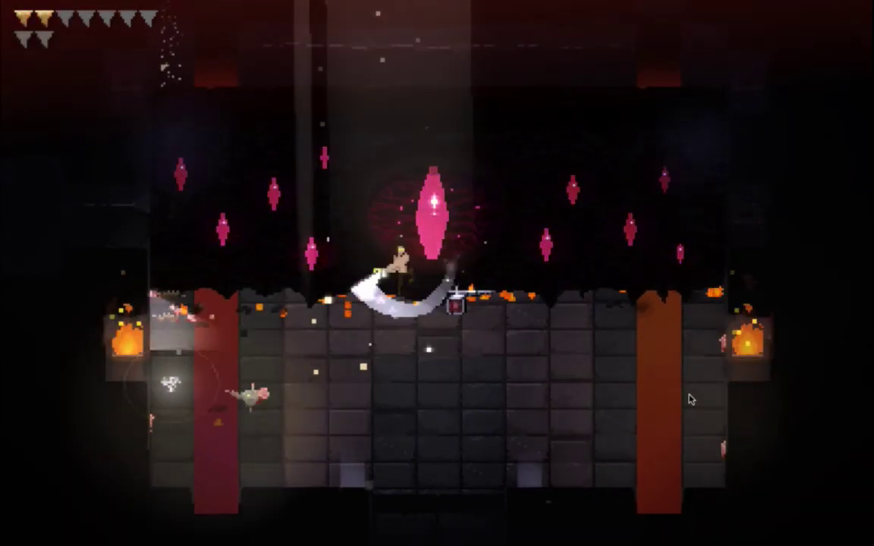
key(space)
key(space)
key(a)
key(space)
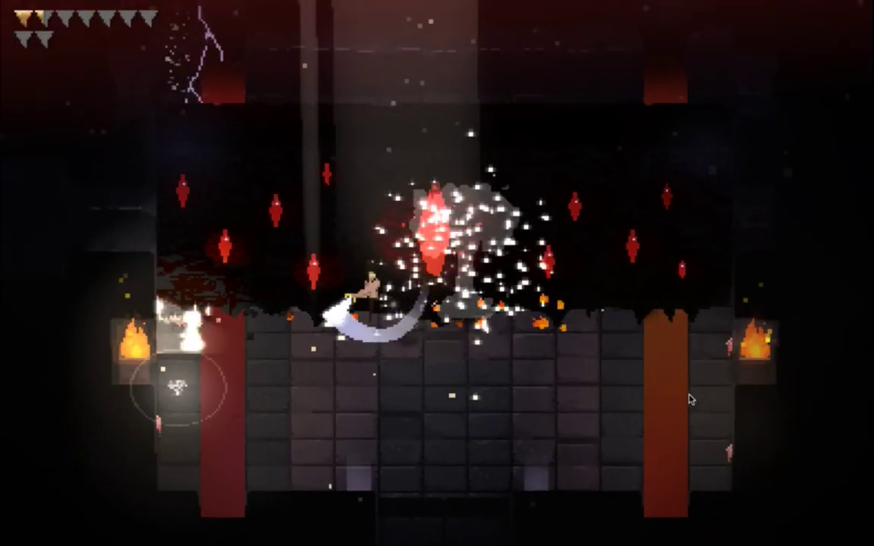
key(space)
key(d)
key(space)
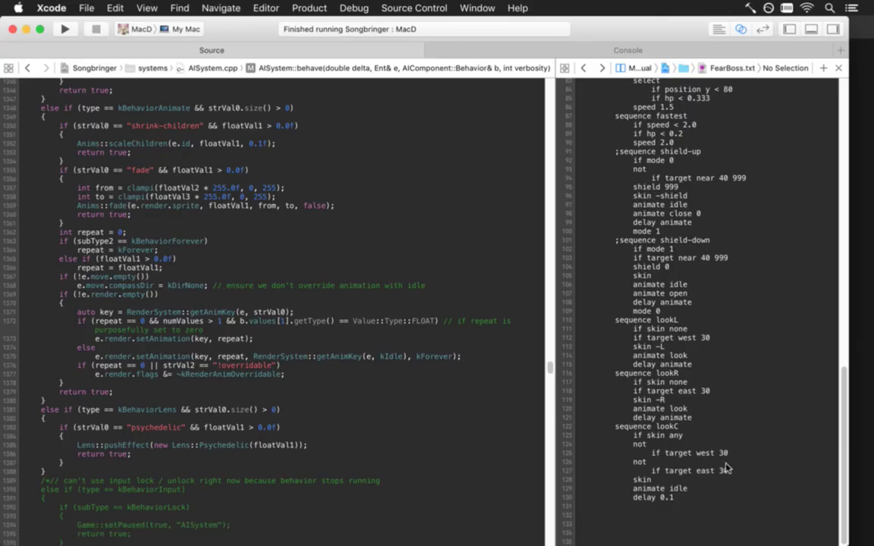
Set the target west and target east distances in sequences lookL, lookR and lookC of FearBoss.txt to 21
click(797, 462)
key(Up)
key(Up)
key(Up)
key(Up)
key(Up)
key(Up)
key(Up)
key(Up)
key(Up)
key(Up)
key(Up)
key(Up)
key(Up)
key(Up)
key(Up)
key(Up)
key(Up)
key(Up)
key(Up)
key(Up)
key(Down)
key(Down)
key(Down)
key(Down)
key(Down)
key(Down)
key(Down)
key(Down)
key(Down)
key(Right)
key(Right)
key(Right)
key(Right)
key(Right)
key(Right)
key(Right)
key(Right)
key(Right)
key(Right)
key(Right)
key(Right)
key(Right)
key(Delete)
text(21)
key(Up)
key(Delete)
key(Delete)
text(21)
key(Right)
key(Right)
key(Delete)
key(Delete)
text(21)
key(Down)
key(BackSpace)
key(Delete)
text(21)
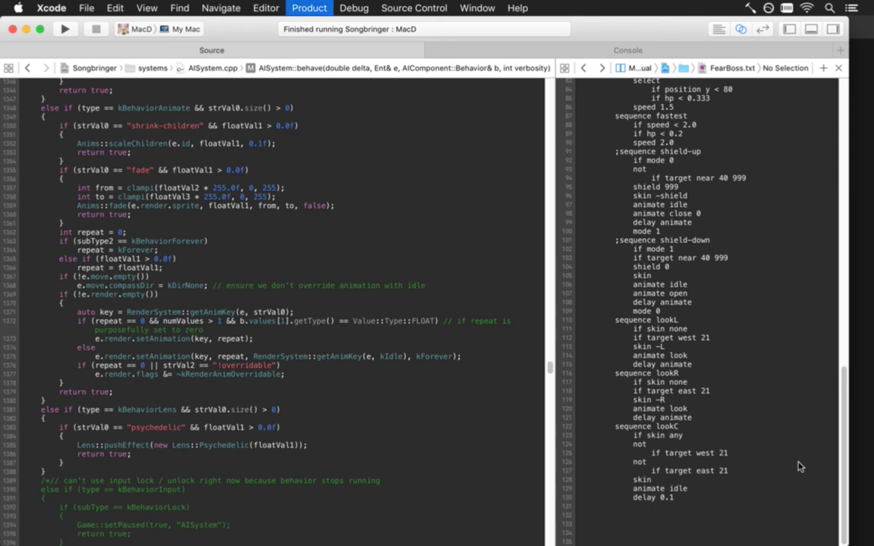
Build and run Songbringer, walk the hero east and west to check the boss's look labels, and hide the debug overlay
key(super+r)
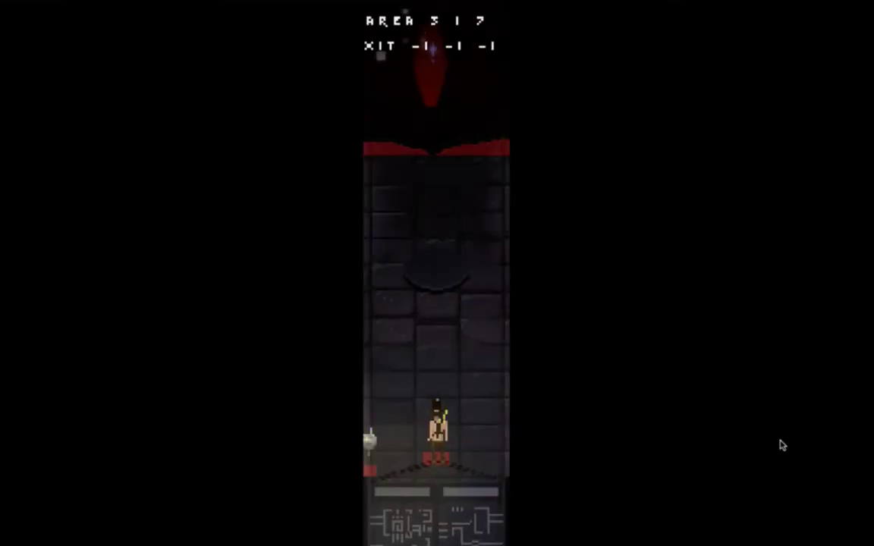
key(w)
key(d)
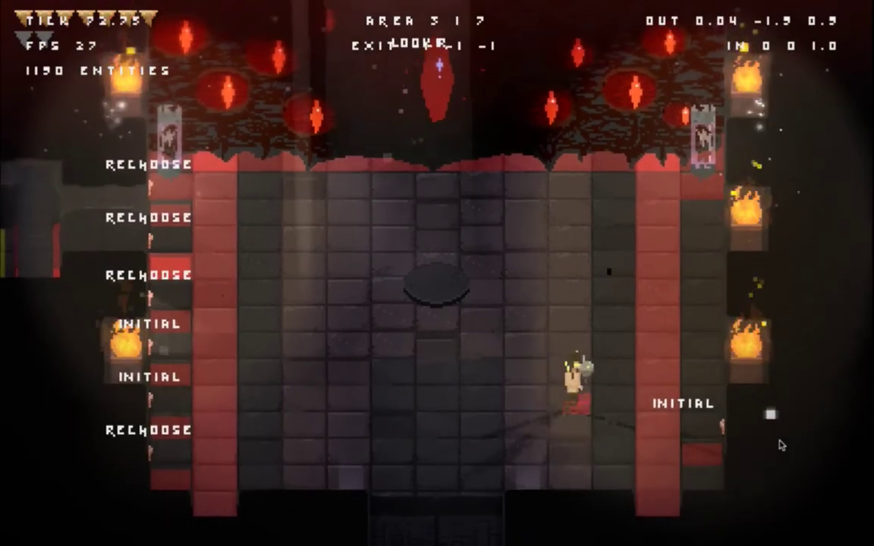
key(a)
key(F1)
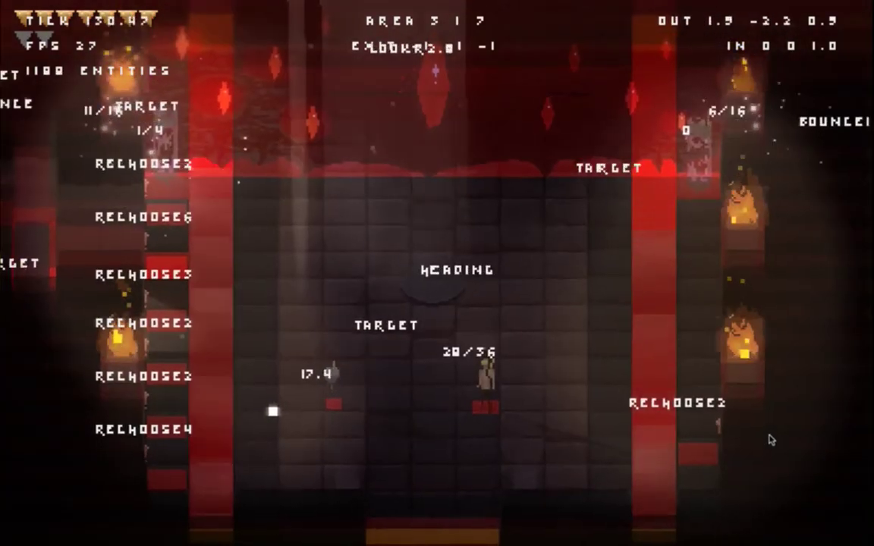
key(F1)
Walk the hero up to the fear boss and cross in front of it from west to east to check its gaze
key(a)
key(w)
key(w)
key(a)
key(w)
key(d)
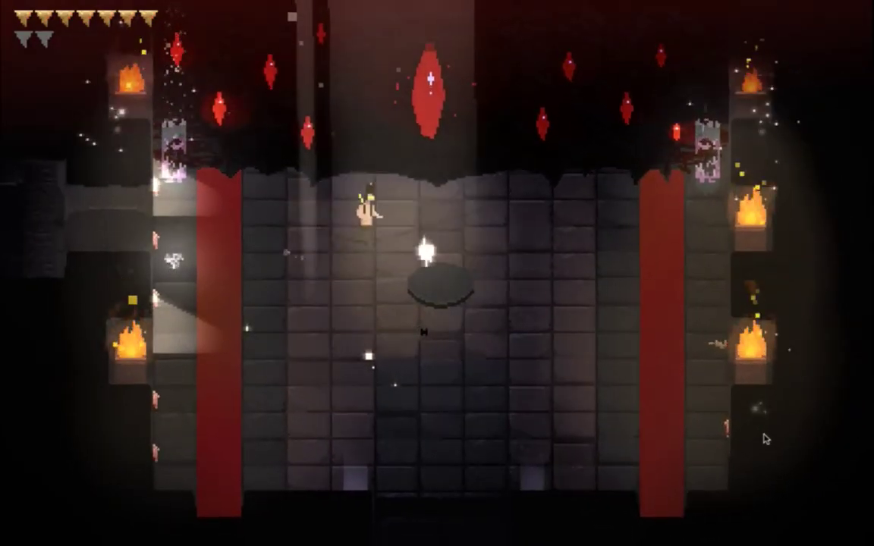
key(d)
key(a)
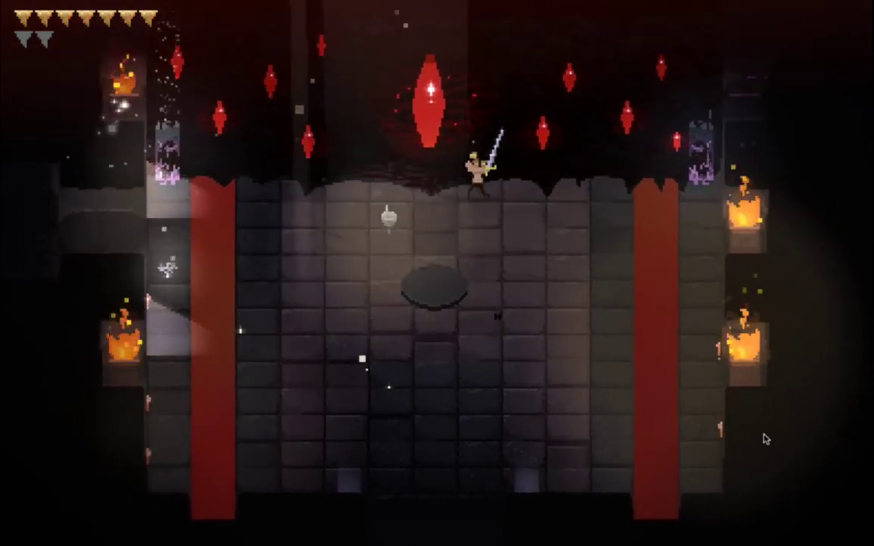
Attack the fear boss up close while switching sides to check its gaze and damage animation with the 21 distance
key(space)
key(d)
key(space)
key(a)
key(space)
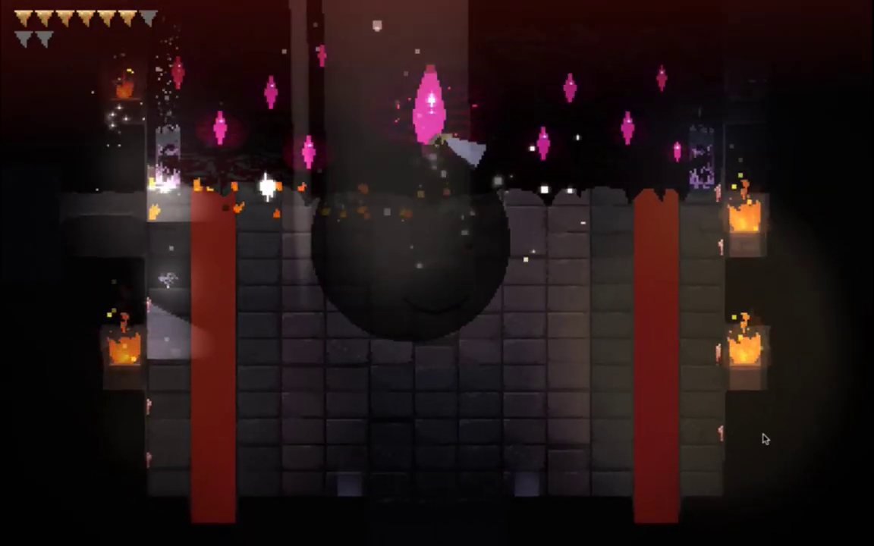
key(d)
key(space)
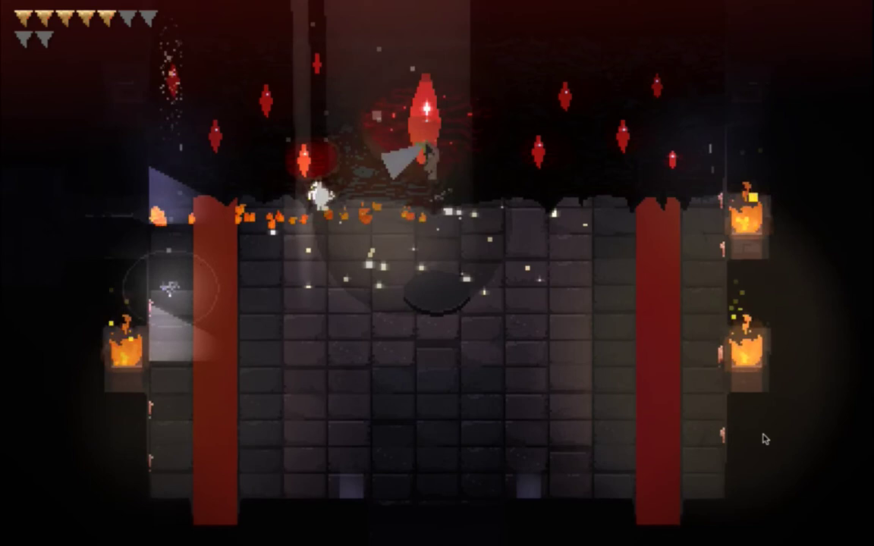
Move the hero between the east side and the centre of the fear boss while striking it to watch its gaze
key(d)
click(764, 439)
click(765, 438)
key(d)
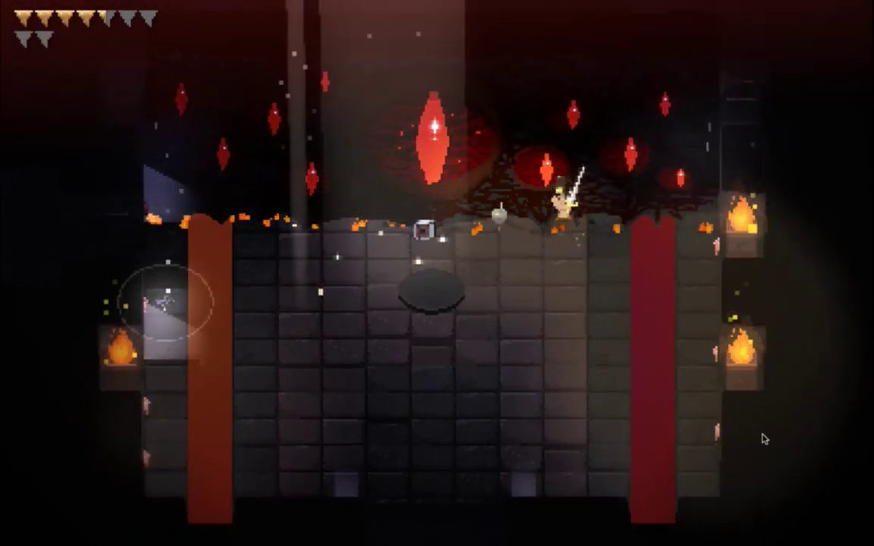
key(a)
key(d)
key(a)
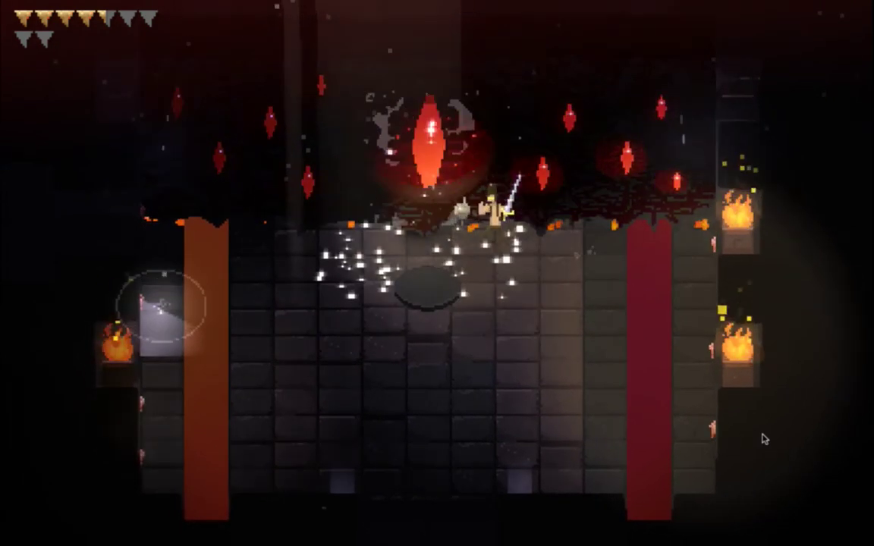
click(765, 439)
key(Right)
key(space)
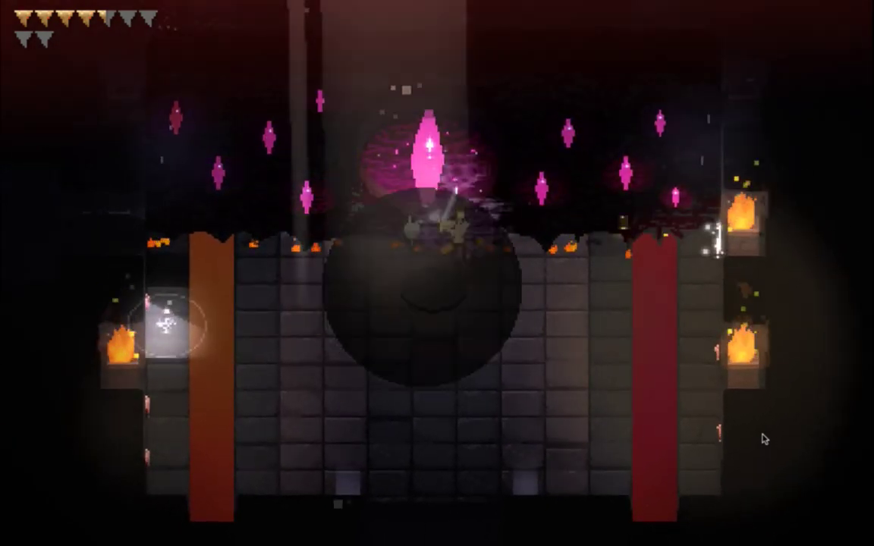
key(Right)
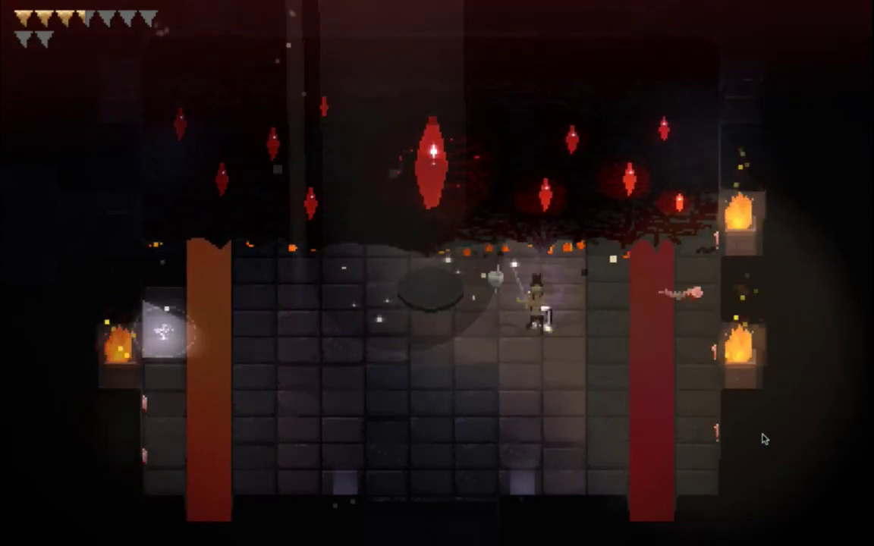
Strike the fear boss repeatedly while crossing from its east side to its west side, and quit the game
key(Up)
key(Right)
key(space)
key(Left)
key(Left)
key(space)
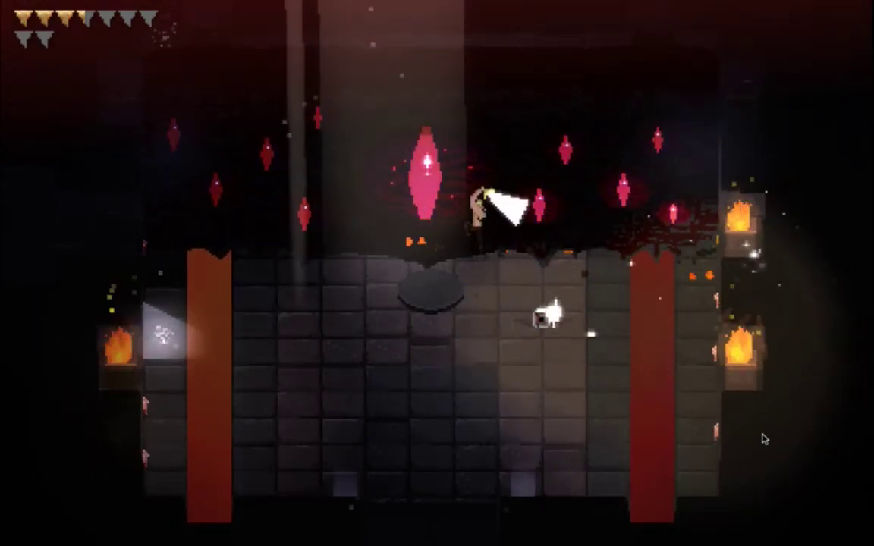
key(space)
key(space)
key(space)
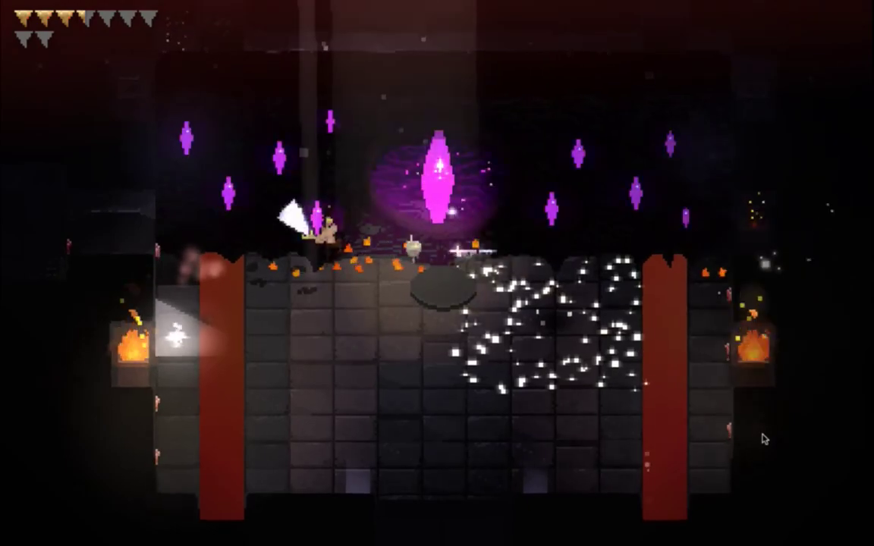
key(Right)
key(space)
key(Up)
key(space)
key(super+q)
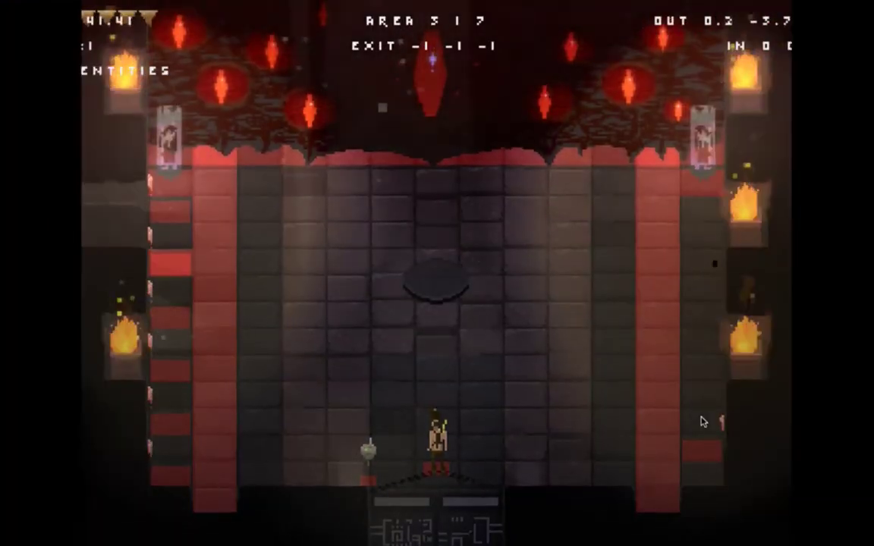
In a fresh run of Songbringer, hide the debug overlay and walk the hero around the arena's centre and east side
key(w)
key(d)
key(grave)
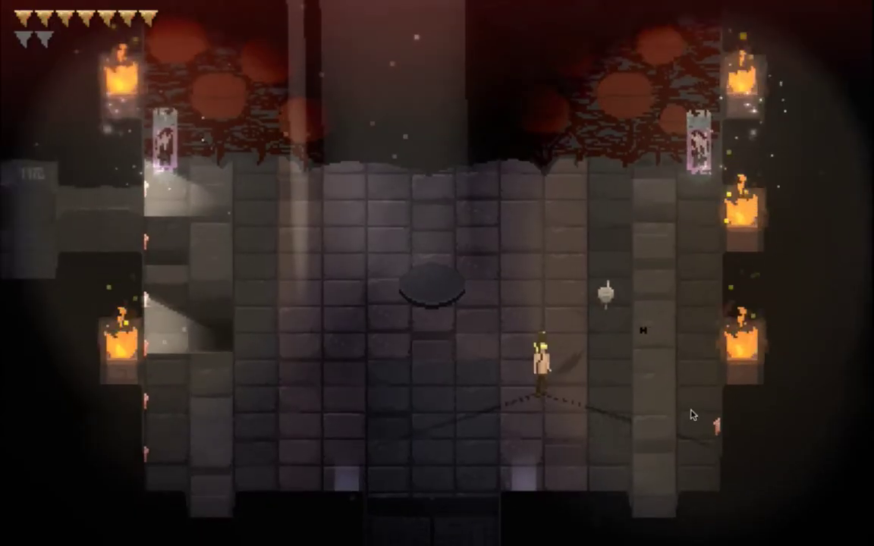
key(w)
key(a)
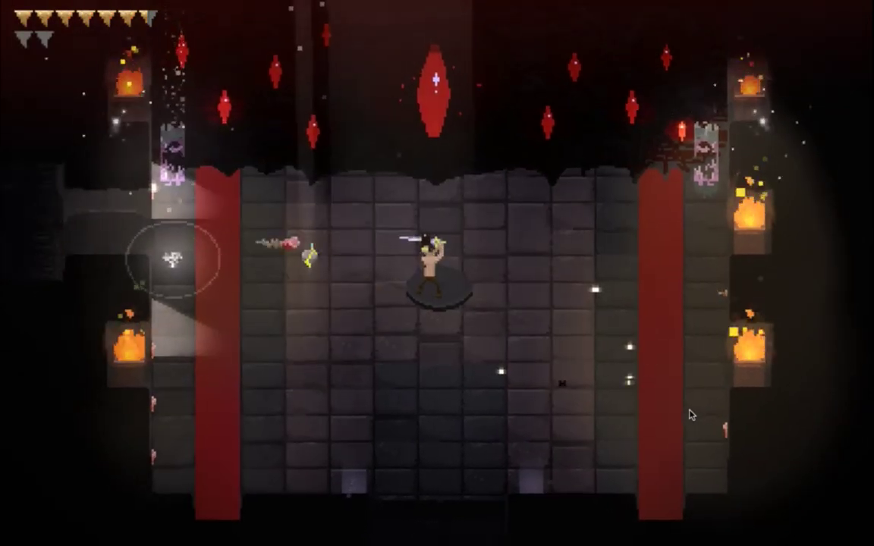
key(d)
key(w)
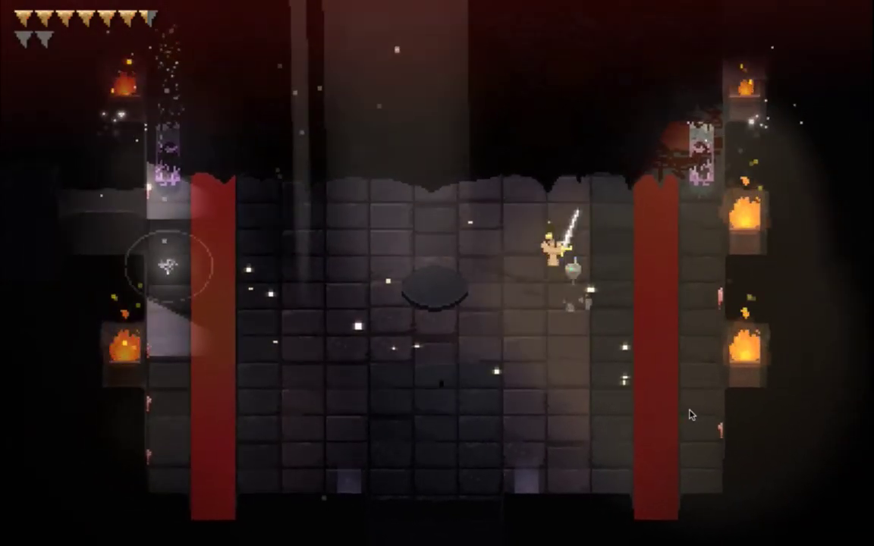
Pace the hero east and west along the fear boss's lower edge to watch whether its gaze follows
key(w)
key(a)
key(d)
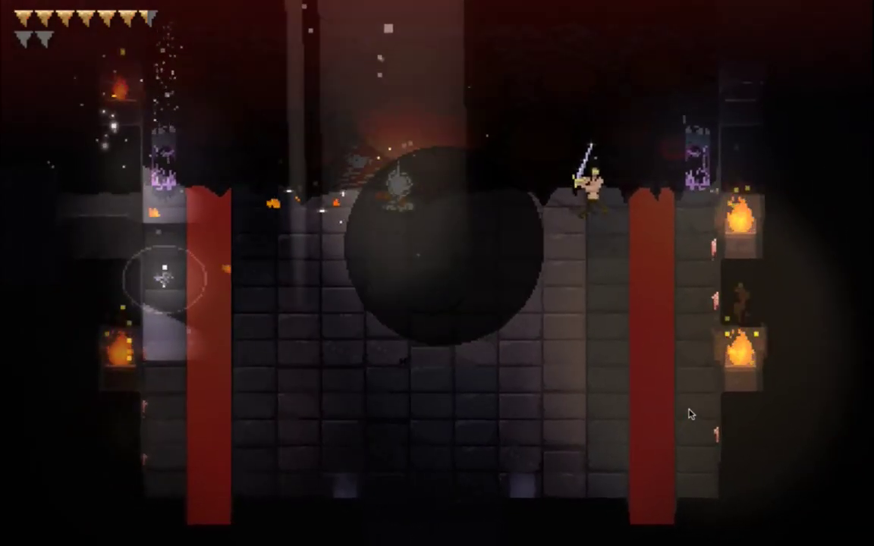
key(a)
key(d)
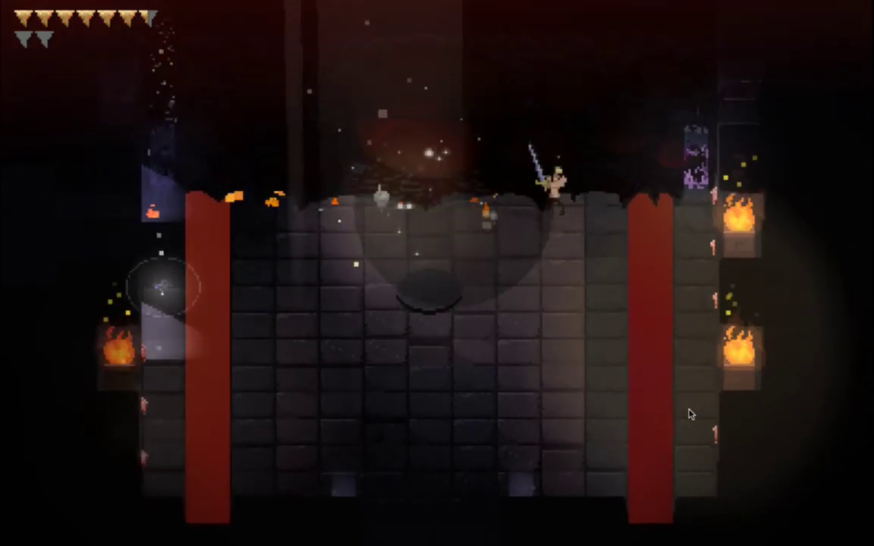
key(a)
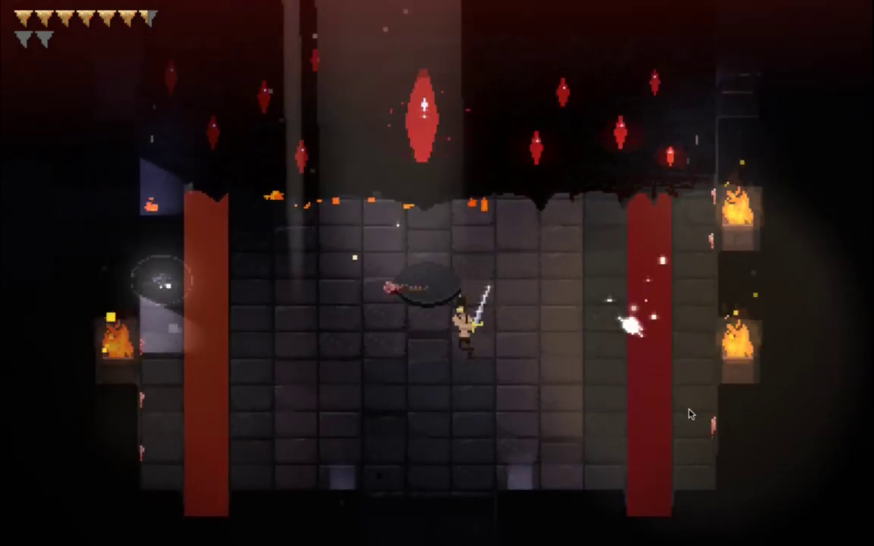
key(a)
key(w)
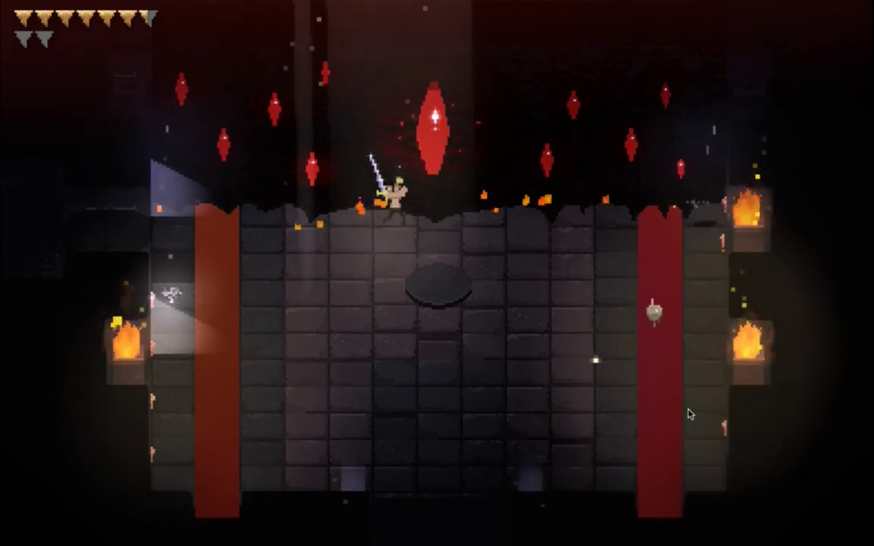
key(d)
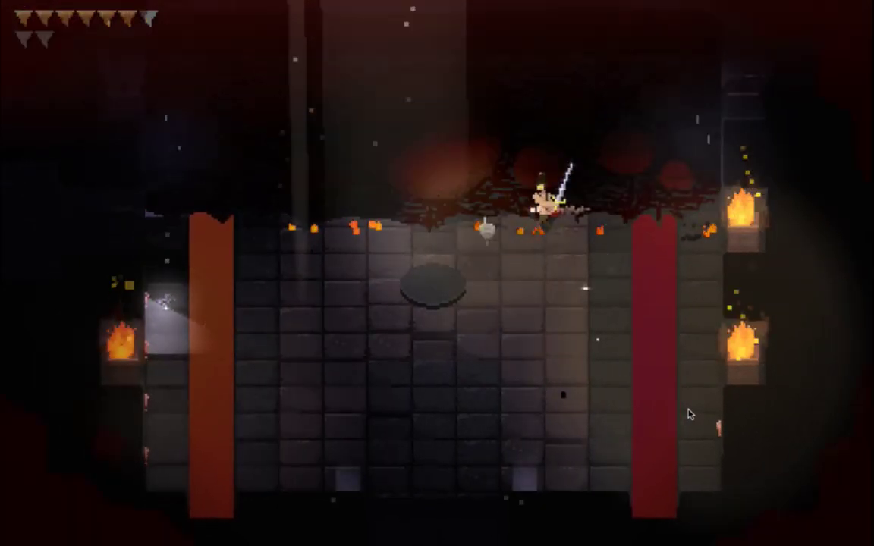
key(a)
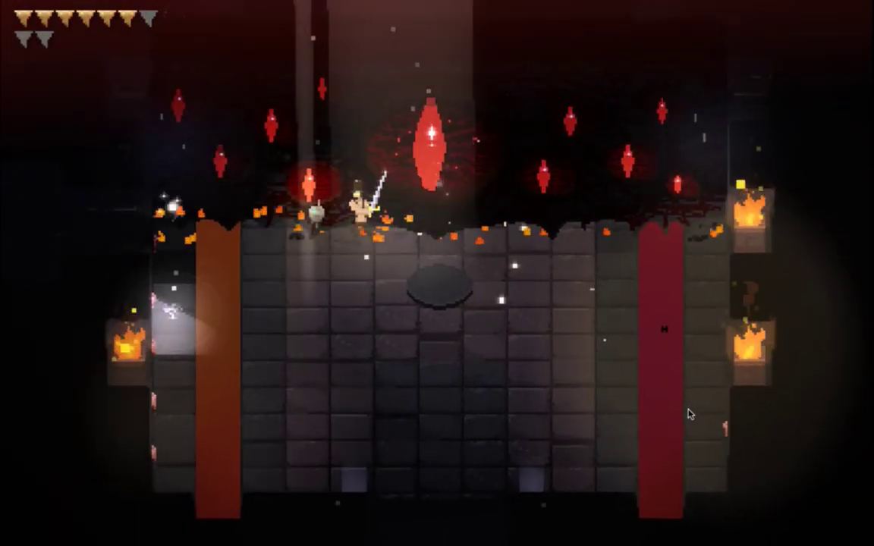
Retreat to the arena's east side, return to the fear boss and attack it from both sides of its central eye
key(d)
key(s)
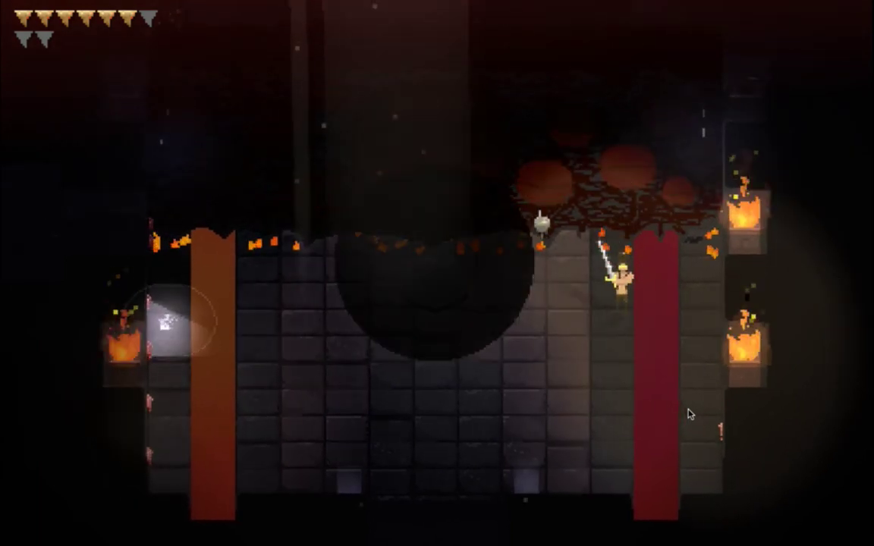
key(a)
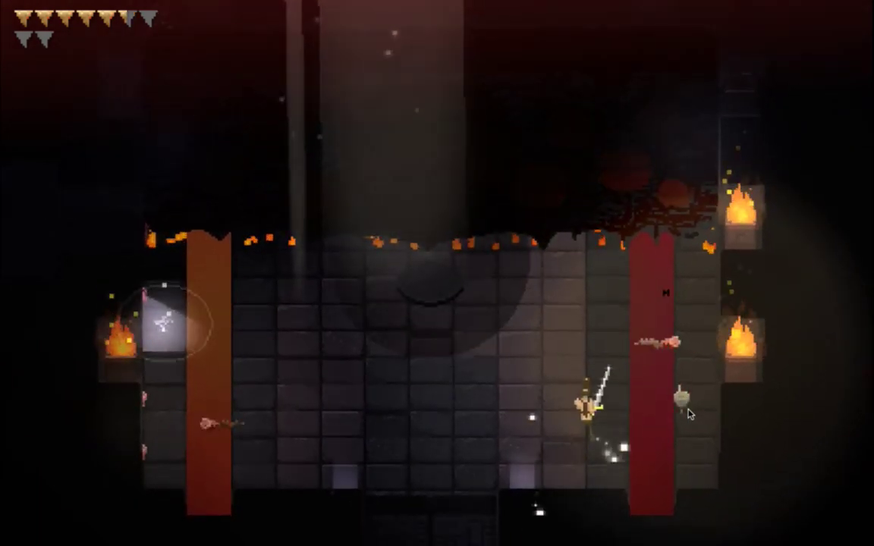
key(w)
key(a)
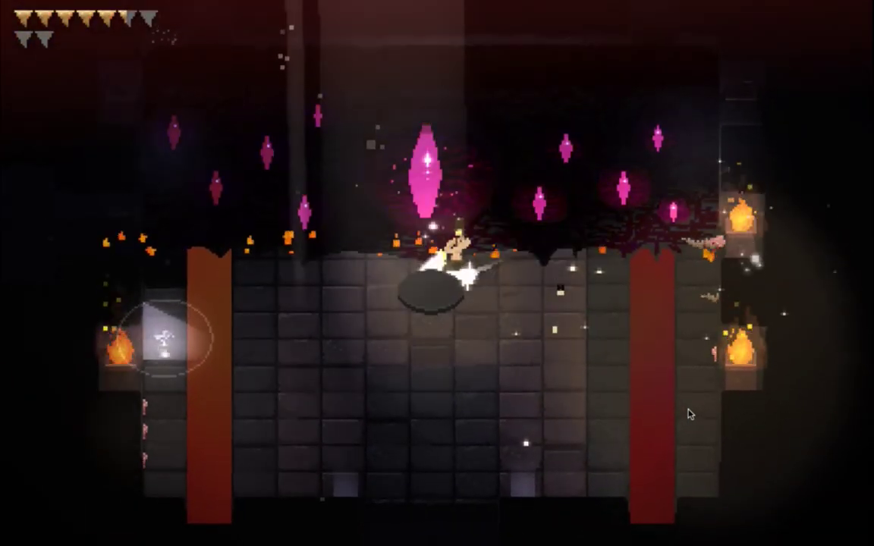
key(a)
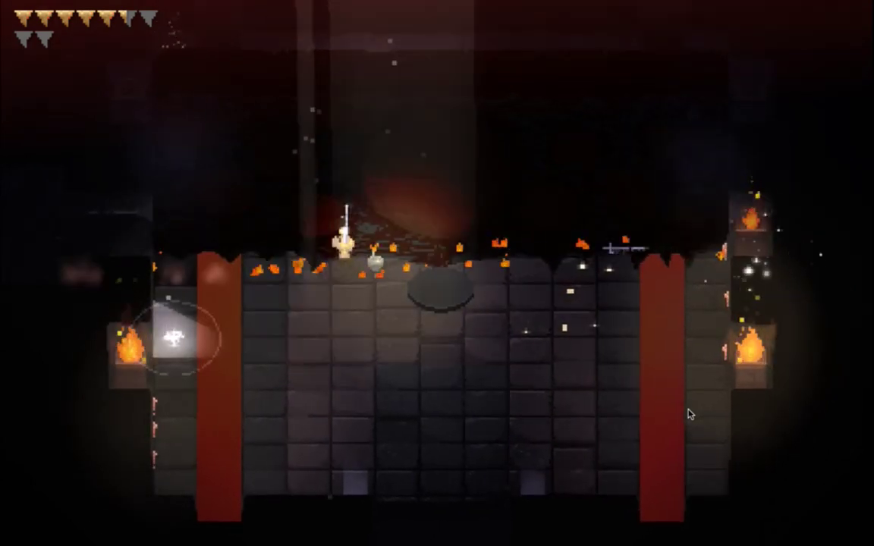
key(d)
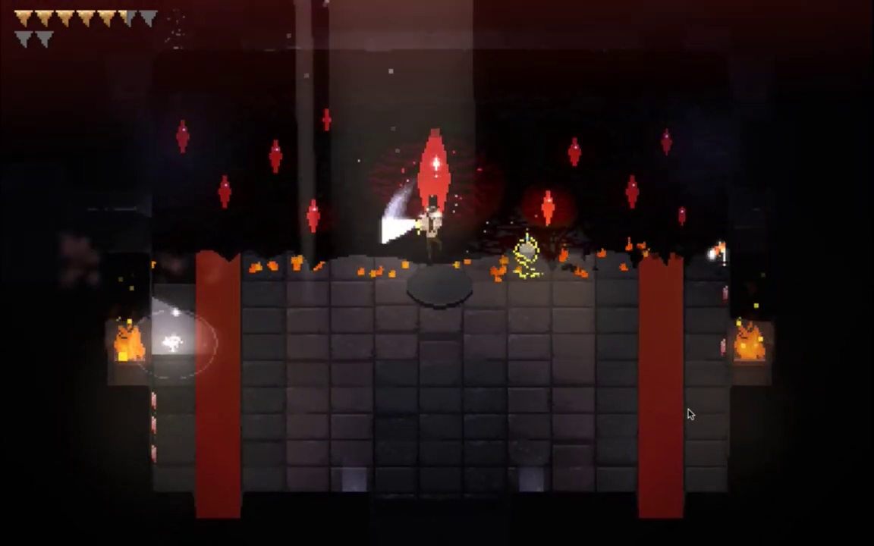
Shift the hero back and forth on the fear boss's west side to check its look-west behaviour
key(a)
key(d)
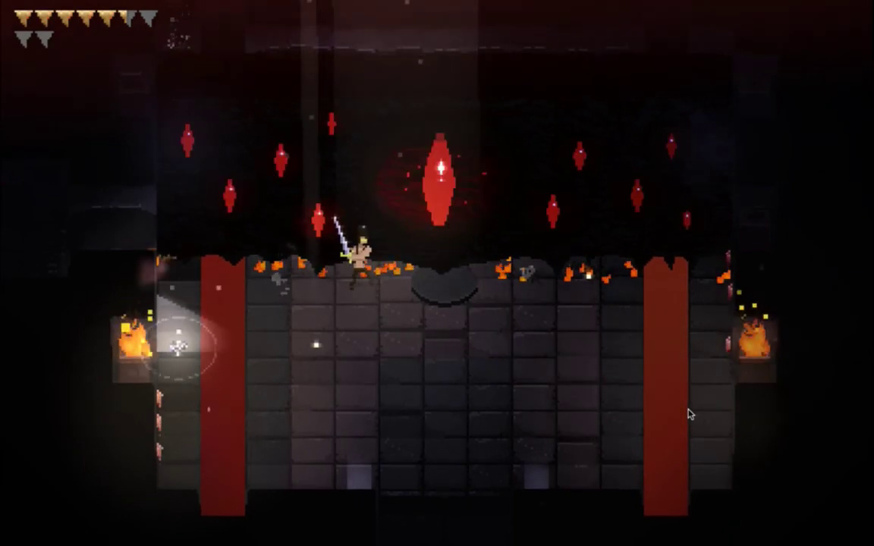
key(a)
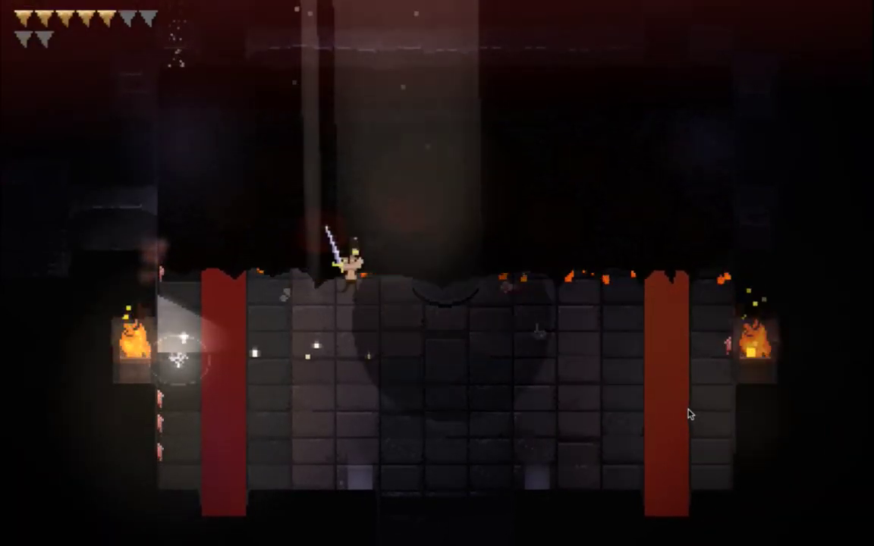
key(d)
key(a)
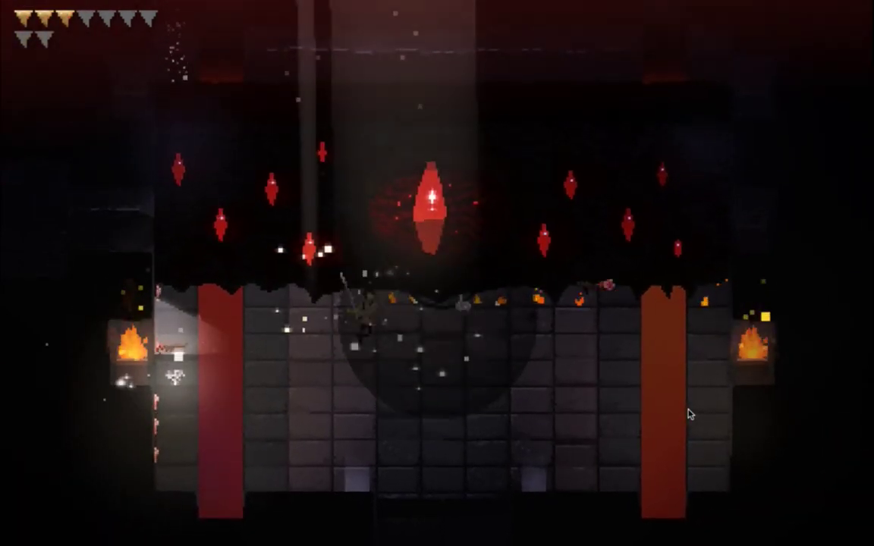
key(d)
Attack the fear boss just east of its central eye while shifting the hero back and forth
key(j)
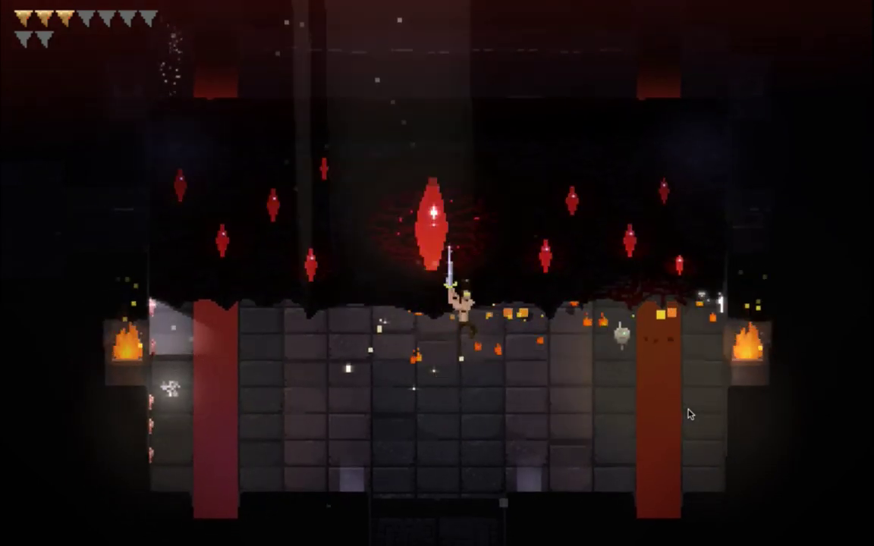
key(j)
key(d)
key(a)
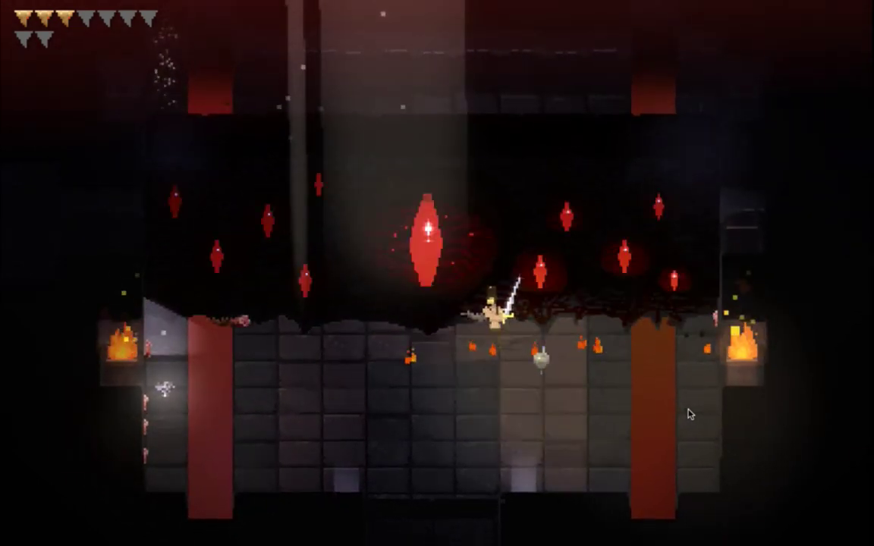
key(j)
key(d)
key(a)
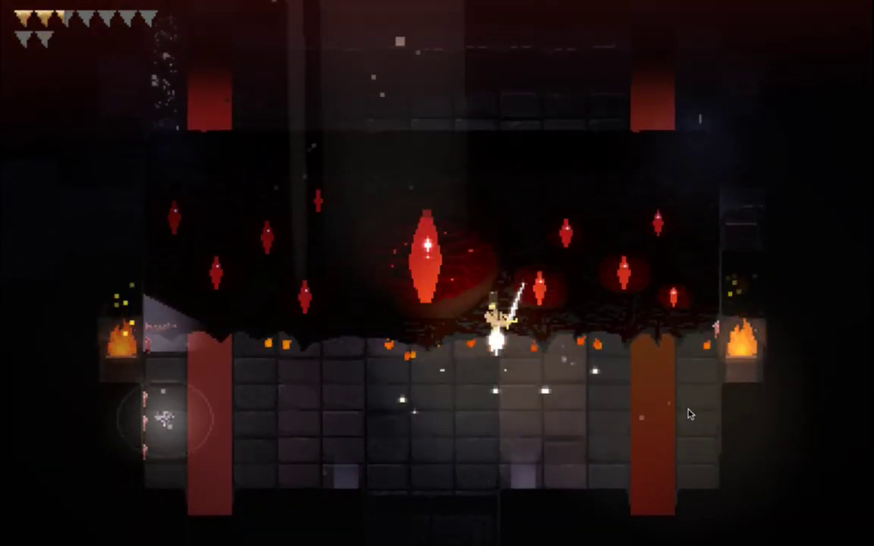
Quit the game and set the target near distance to 36 in FearBoss.txt's shield-up and shield-down sequences
key(super+q)
click(686, 410)
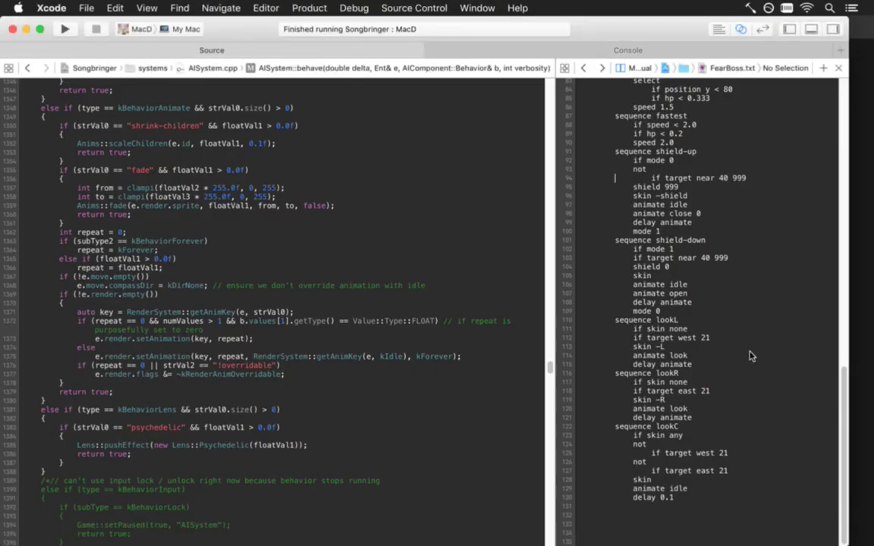
scroll(747, 246, up, 5)
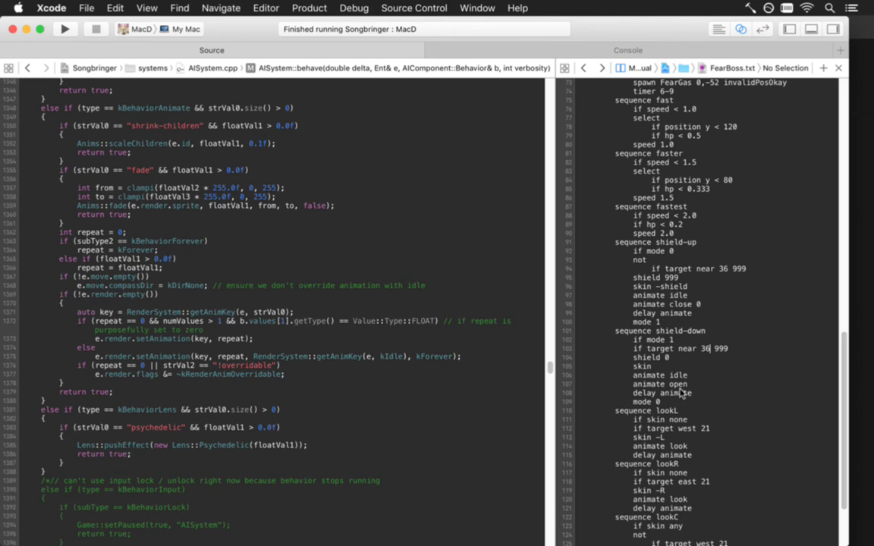
Switch to Terminal, check the Songbringer repository with git status and stage all files with git addall
key(super+Tab)
key(super+Tab)
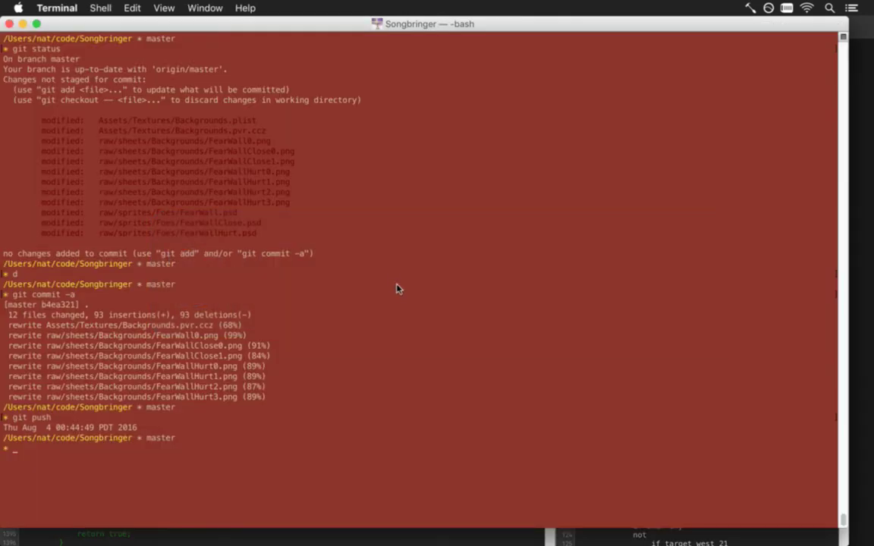
text(git status)
key(Return)
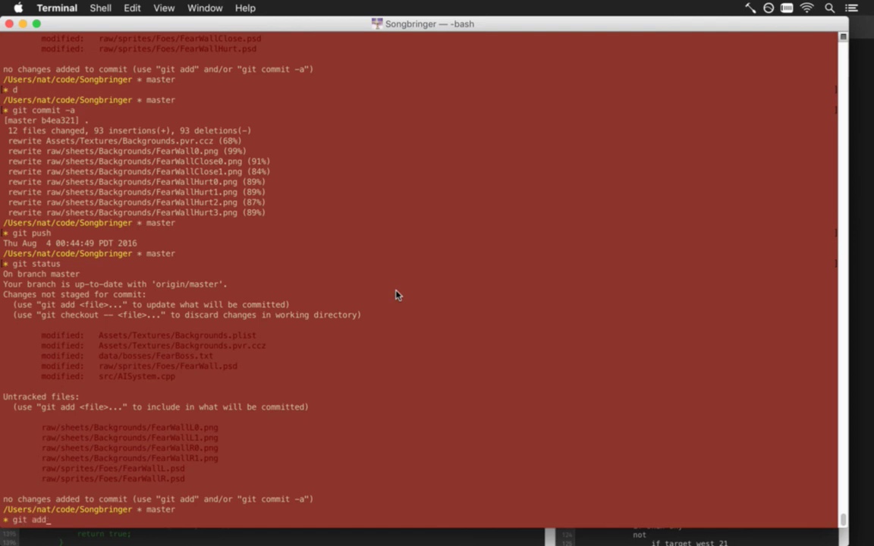
text(git addall)
key(Return)
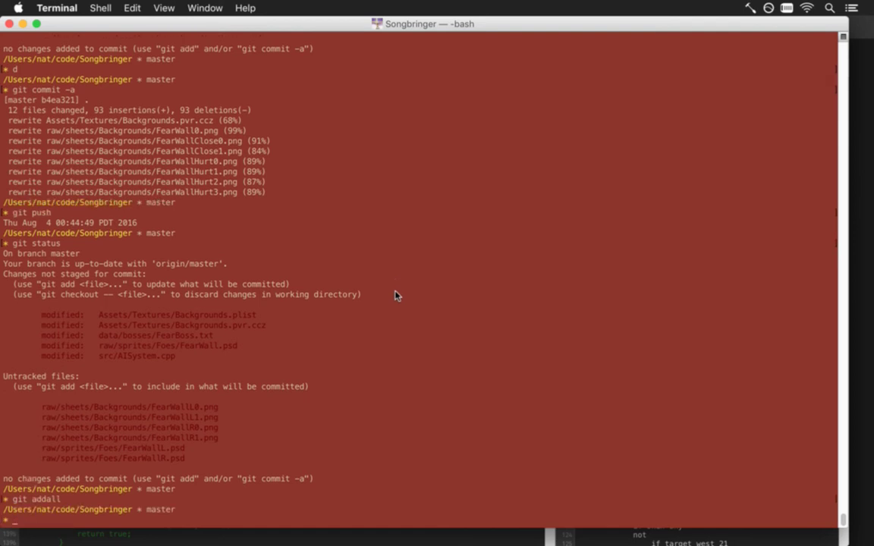
Open the diff with the d command, review the AISystem.cpp and FearBoss.txt changes and close it
text(d)
key(Return)
key(shift+g)
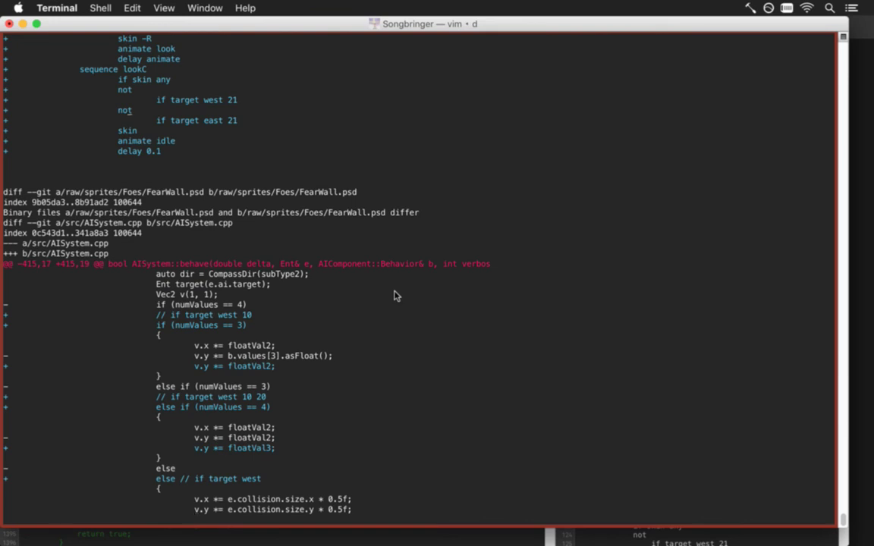
scroll(394, 296, up, 12)
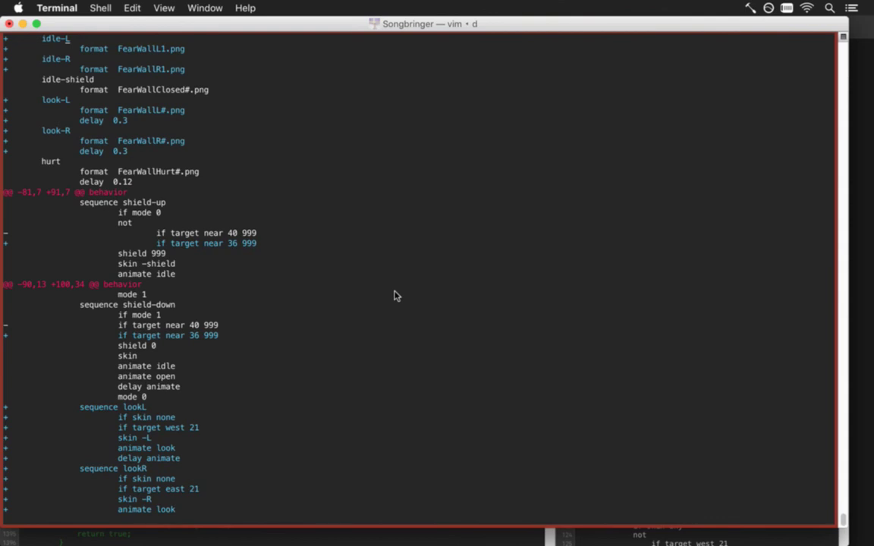
scroll(394, 296, up, 7)
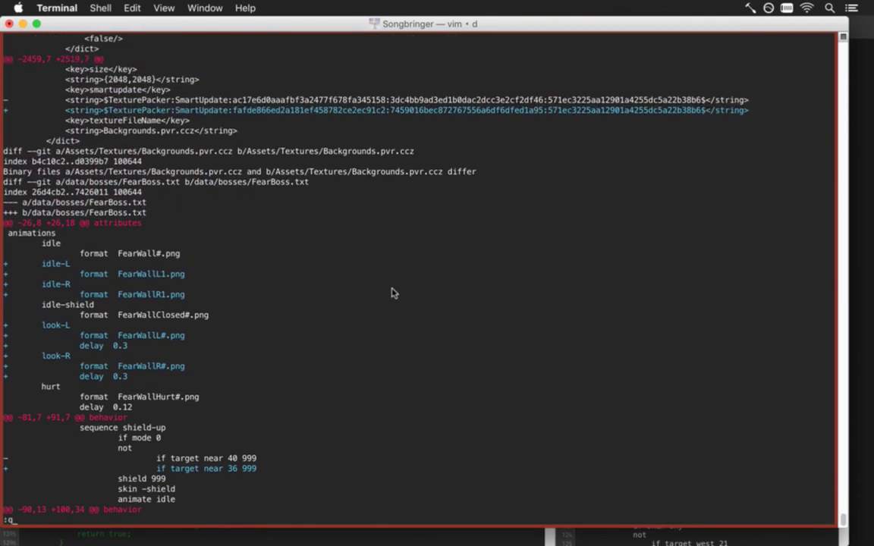
key(Return)
Commit all changes with git commit -a and the message "Fear wall looks."
text(git commit -a)
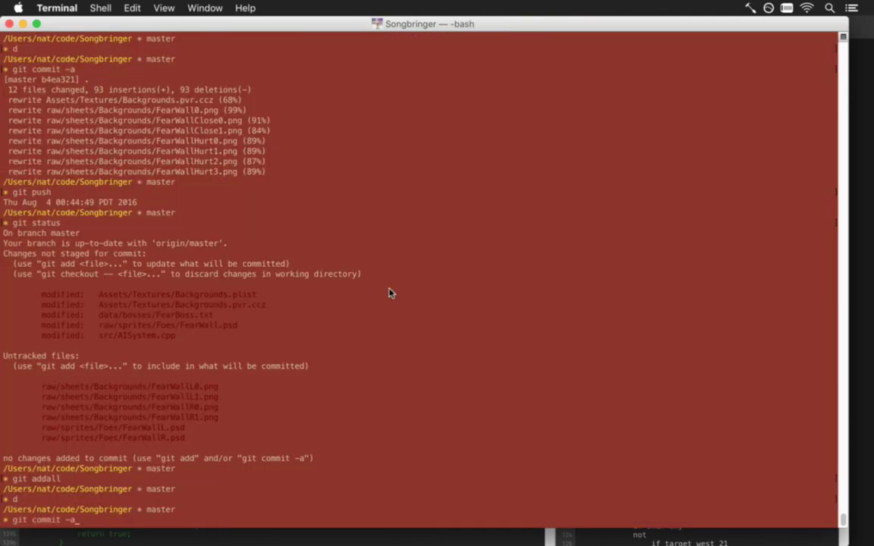
key(Return)
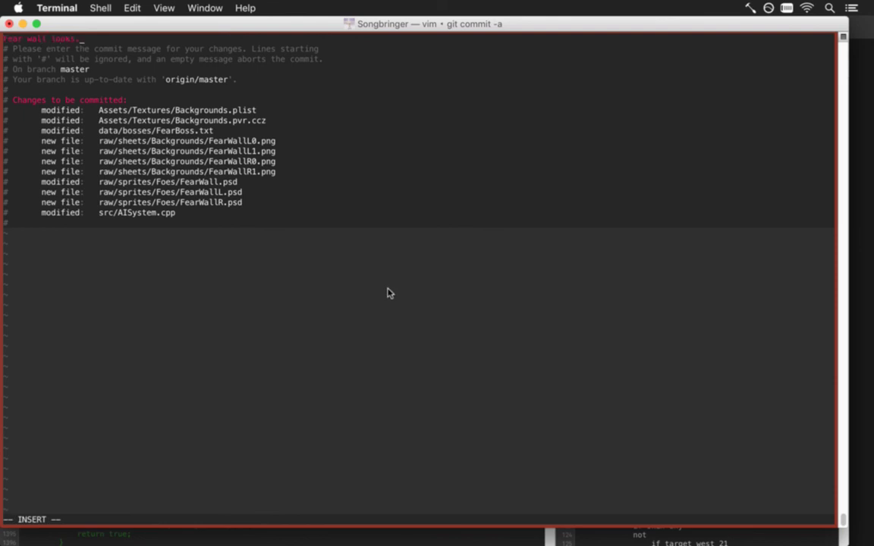
key(Return)
Push the commit with git push and clear the terminal
text(git push)
key(Return)
text(clear)
key(Return)
Switch to Songbringer, hide the debug overlay and bring the hero up to the fear boss to attack it
key(super+Tab)
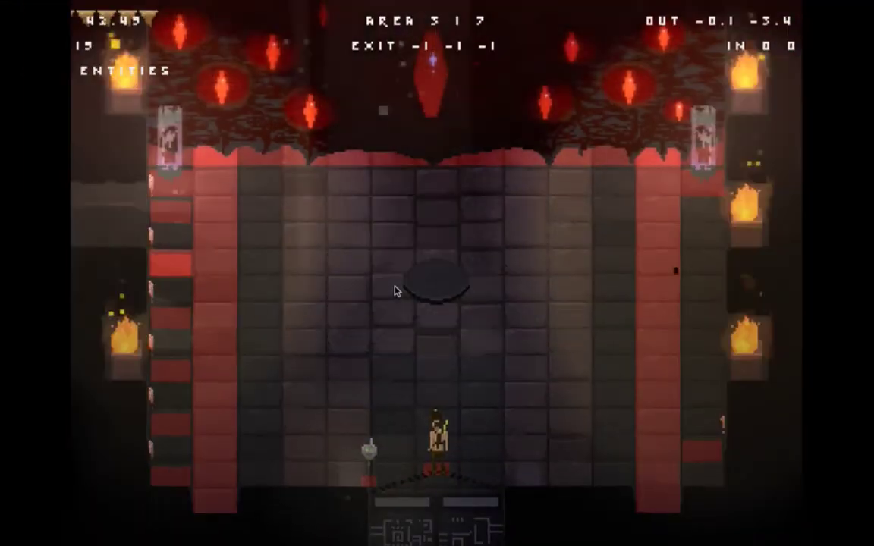
key(space)
key(F1)
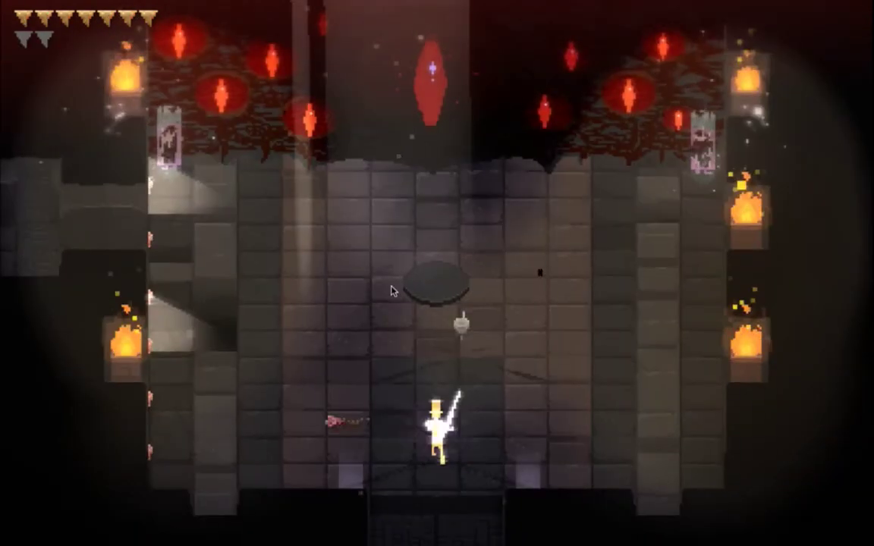
key(Up)
key(Left)
key(Right)
key(space)
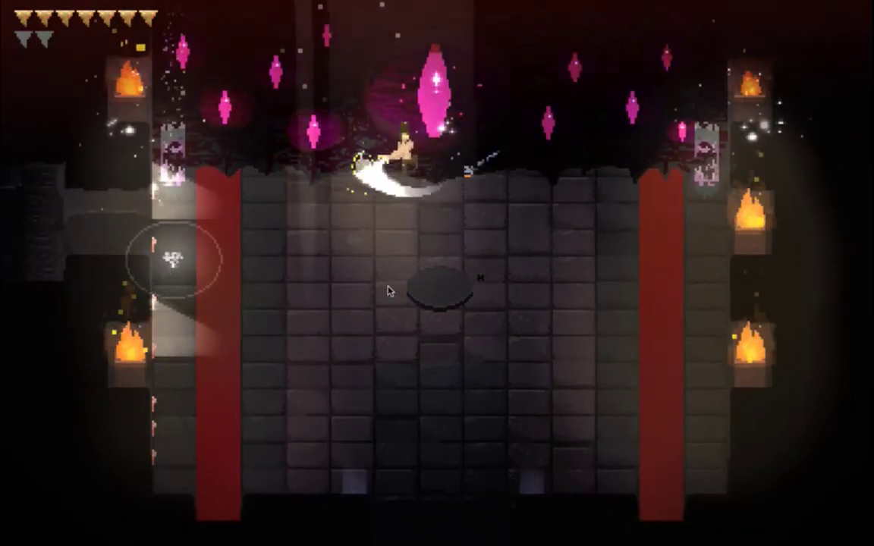
Strike the fear boss west of its central eye, moving the hero briefly east and west between attacks
key(space)
key(space)
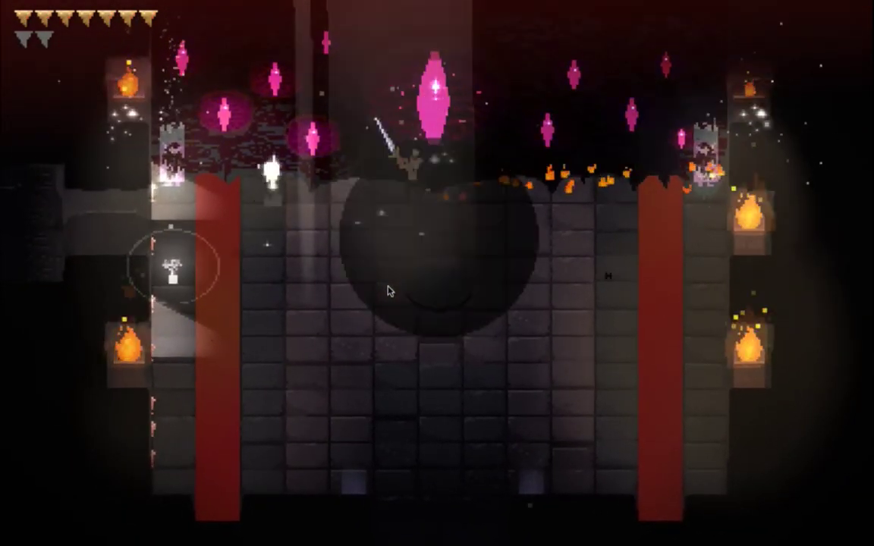
key(Right)
key(space)
key(space)
key(space)
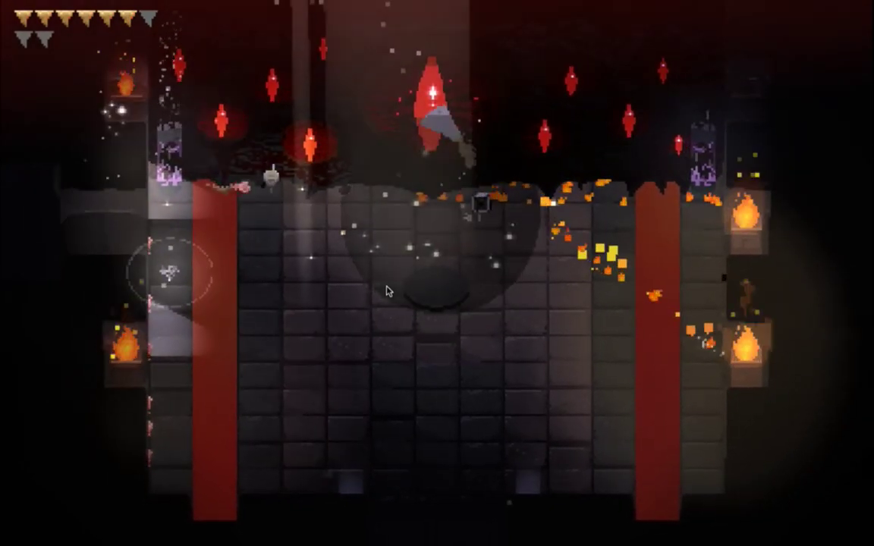
key(j)
key(j)
key(Left)
key(Right)
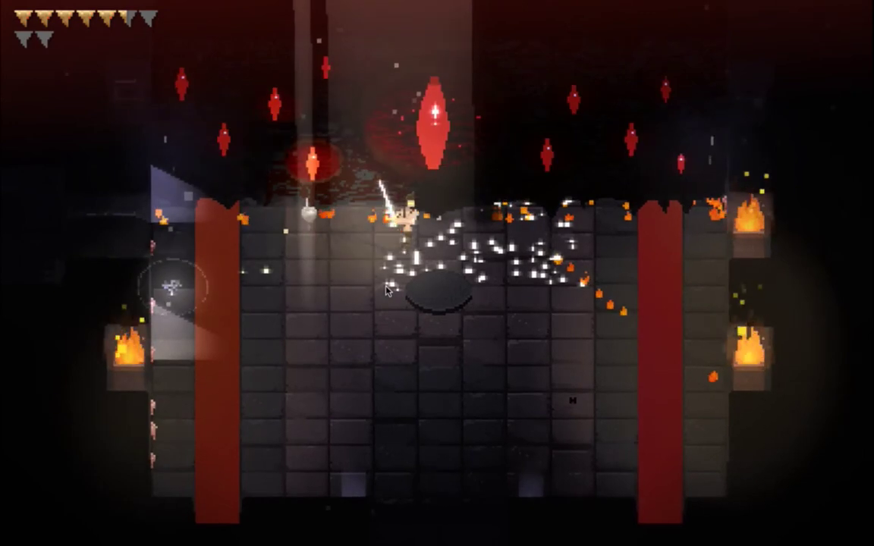
Move the hero across both sides of the central eye while attacking to test the boss's gaze and shield distance
key(Left)
key(j)
key(j)
key(j)
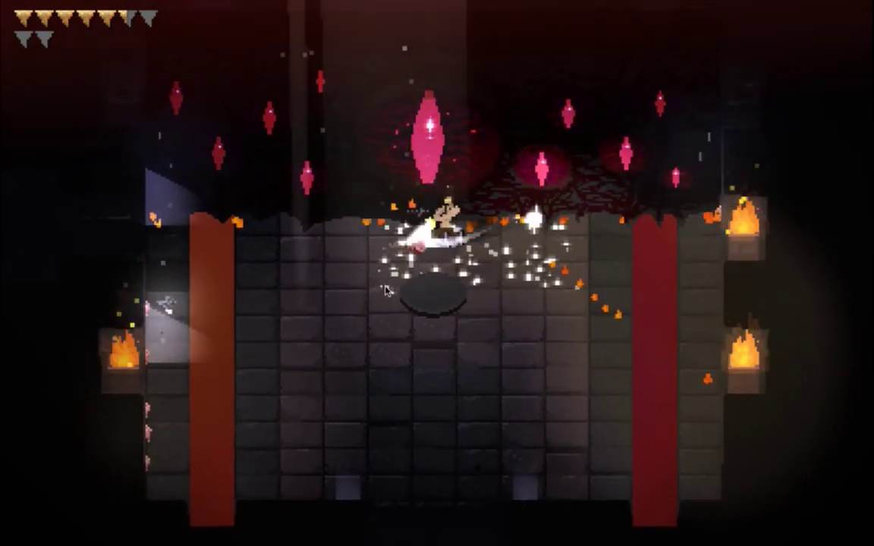
key(j)
key(Left)
key(j)
key(Right)
key(j)
key(j)
key(d)
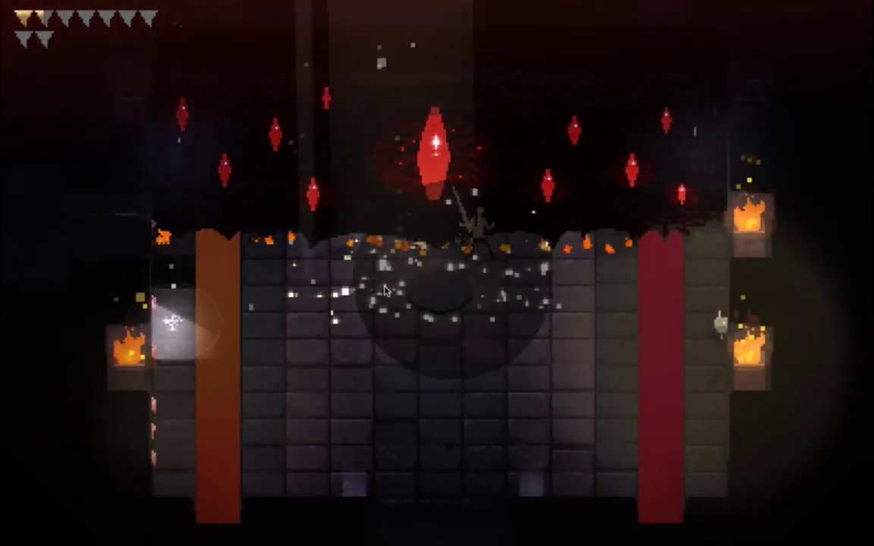
Attack from the east side of the central eye, then cross west below it with repeated sword strikes
key(j)
key(j)
key(j)
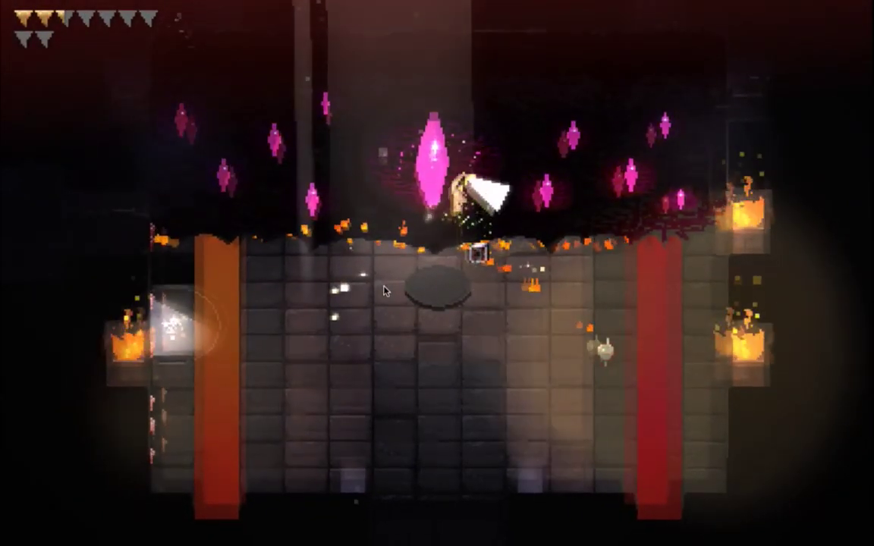
key(a)
key(j)
key(j)
key(j)
key(j)
key(j)
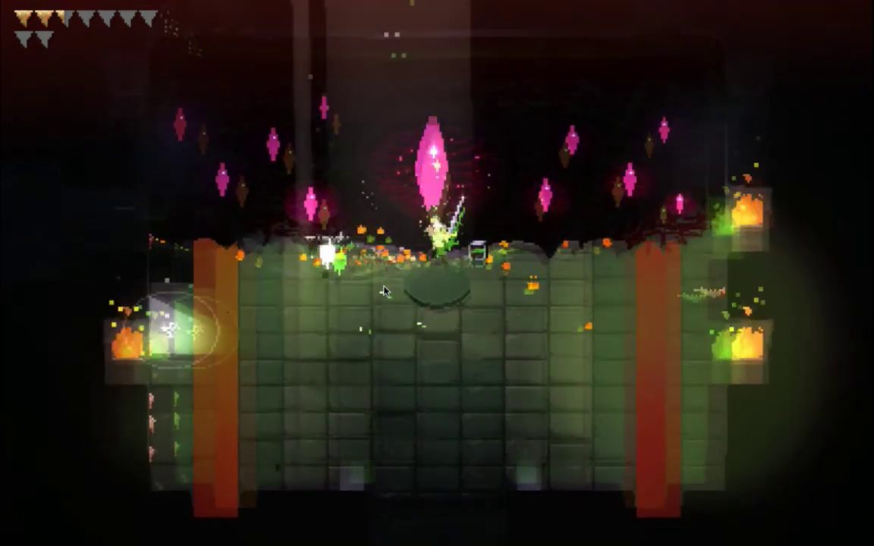
key(j)
key(j)
key(j)
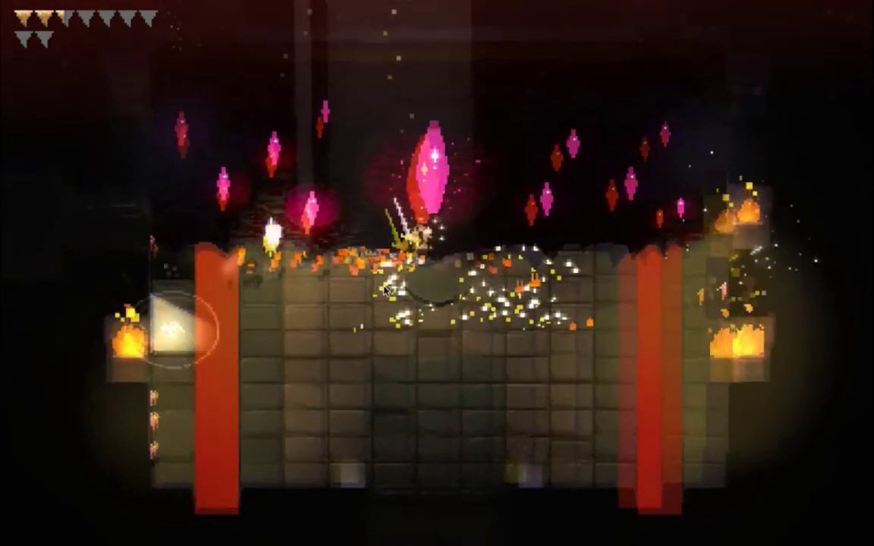
Return the hero to the east side of the central eye and keep striking as the wall advances
key(j)
key(j)
key(d)
key(j)
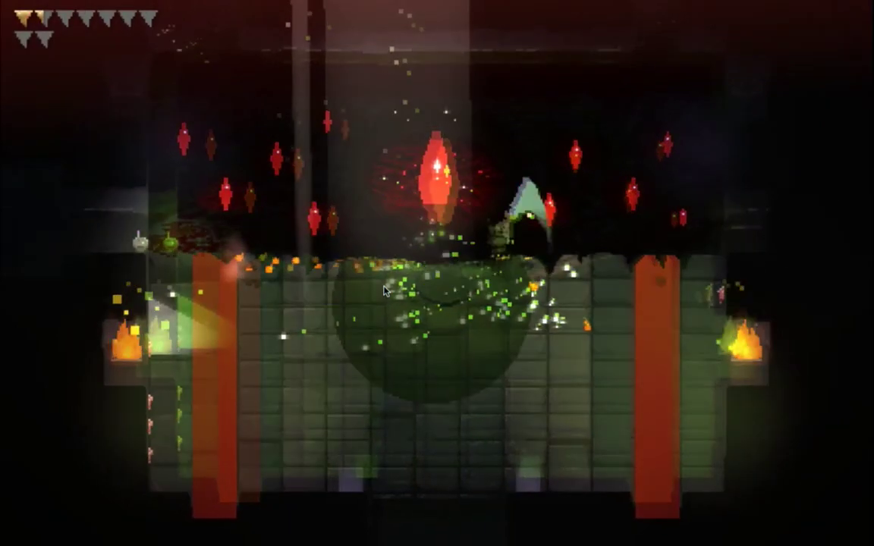
key(j)
key(j)
key(j)
key(j)
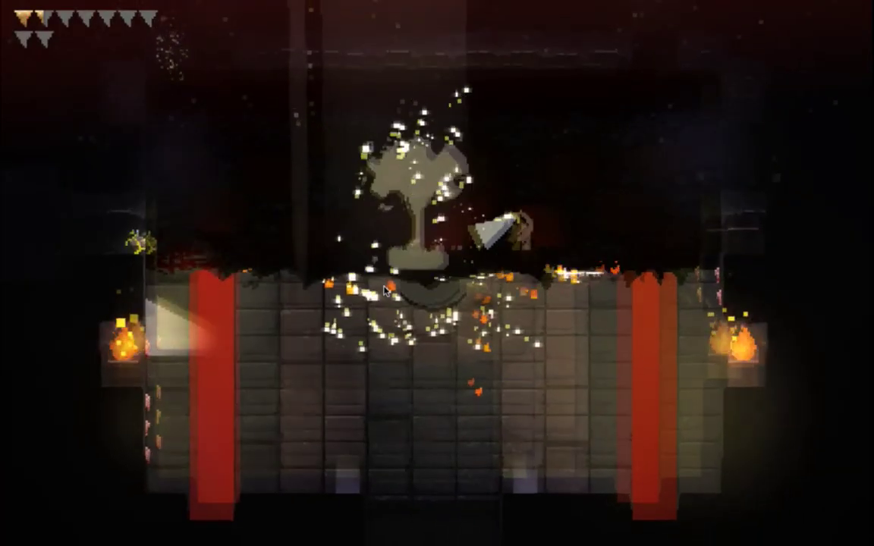
key(j)
key(j)
key(j)
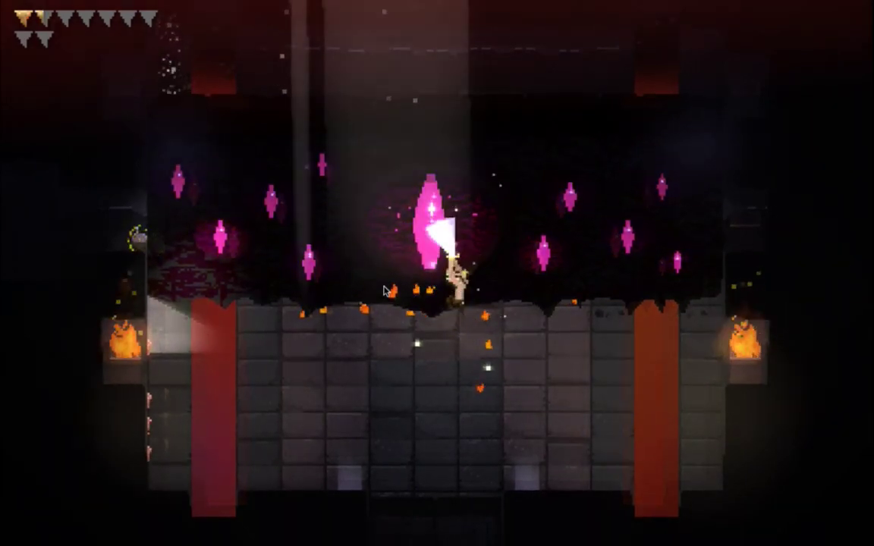
Keep attacking the central eye at close range, shifting west and back east until the fight ends
key(j)
key(j)
key(j)
key(j)
key(j)
key(j)
key(a)
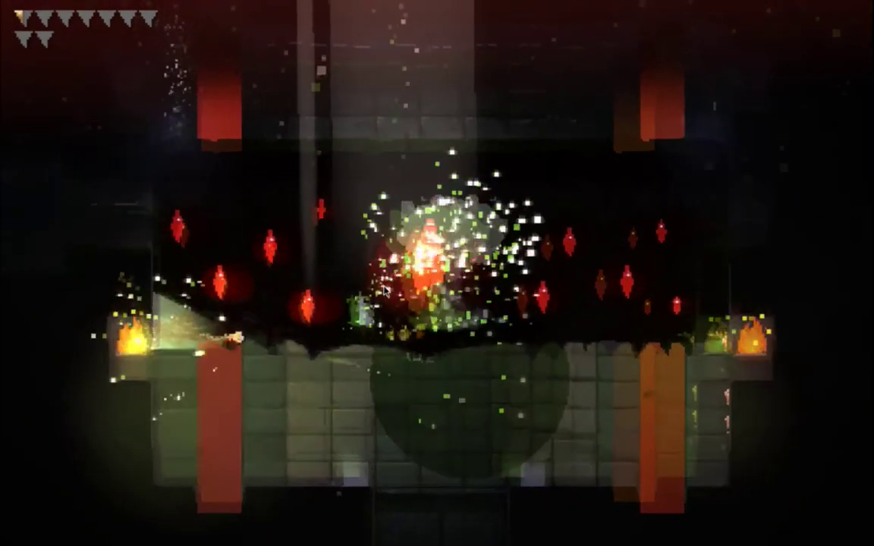
key(j)
key(j)
key(j)
key(d)
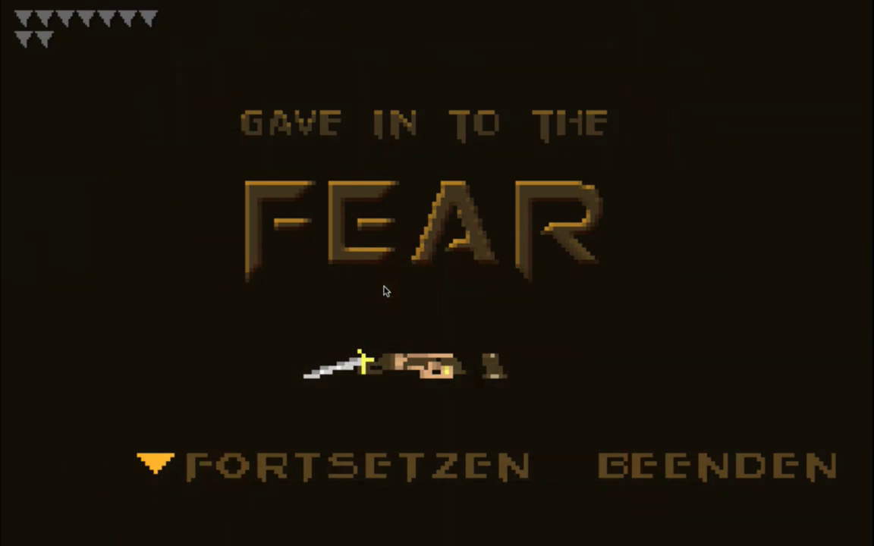
Continue with Fortsetzen after the defeat, walk the hero up to the fear boss and attack its central eye
key(Return)
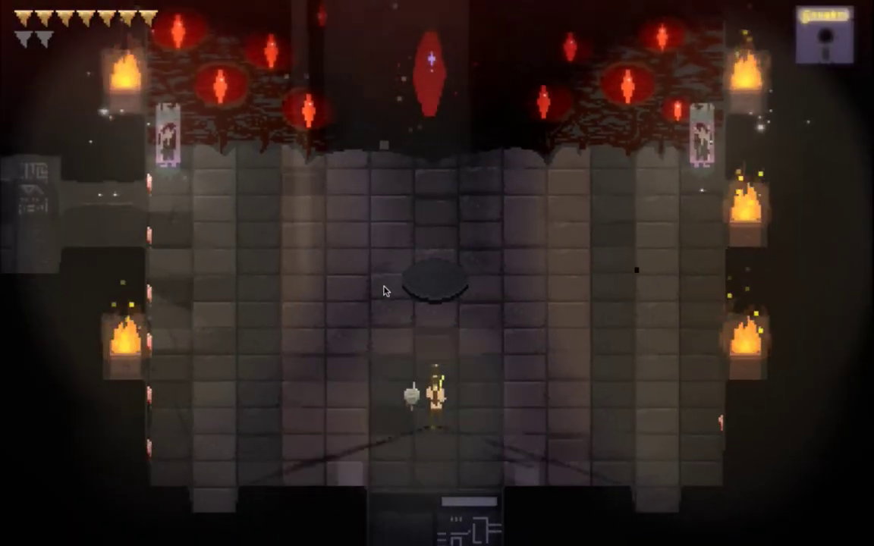
key(Up)
key(Right)
key(Up)
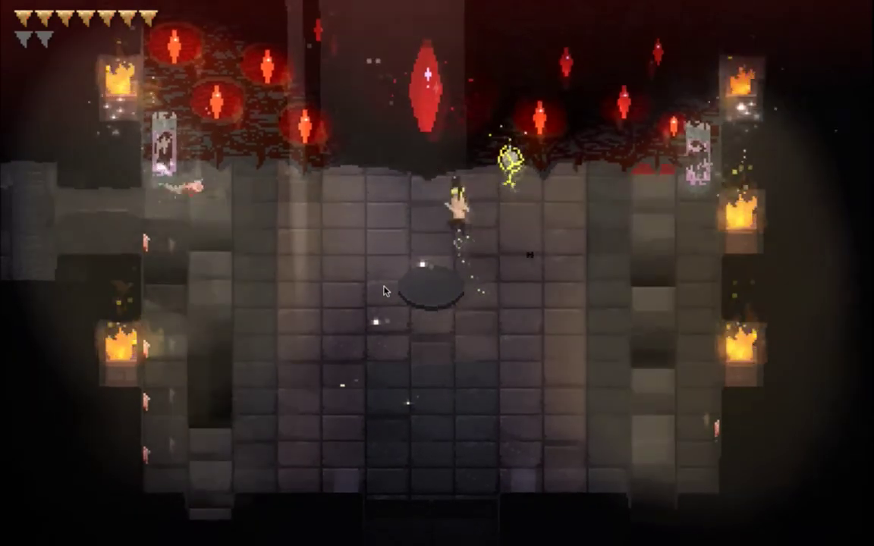
key(Up)
key(Left)
key(x)
key(x)
key(x)
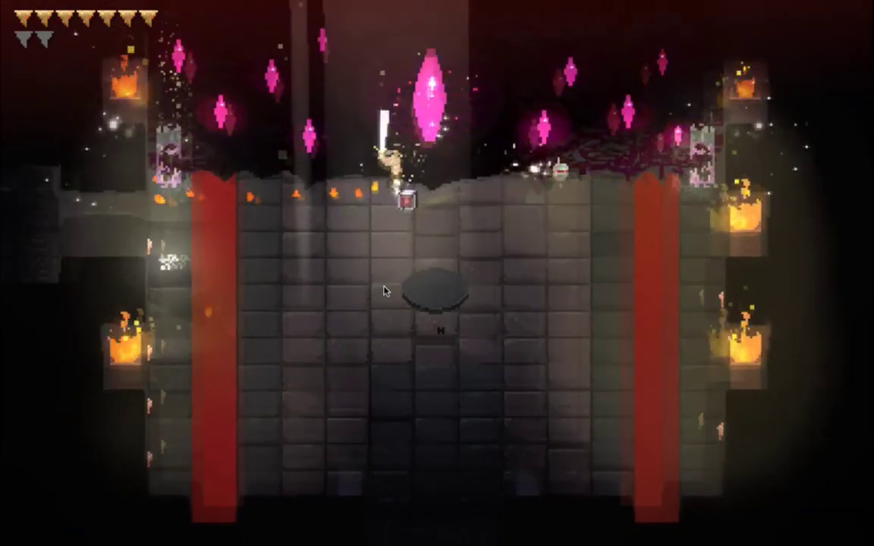
Strike the boss farther west of its central eye, then head back east while attacking
key(x)
key(Left)
key(x)
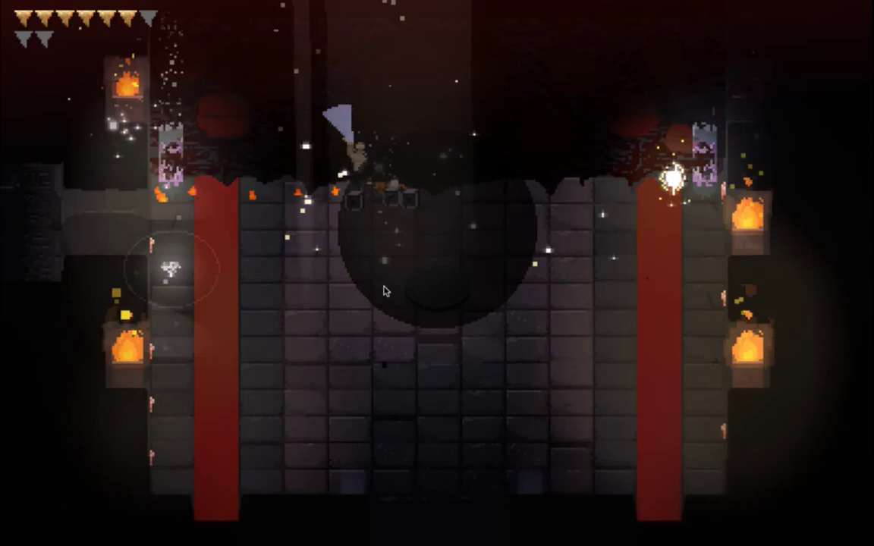
key(x)
key(Right)
key(x)
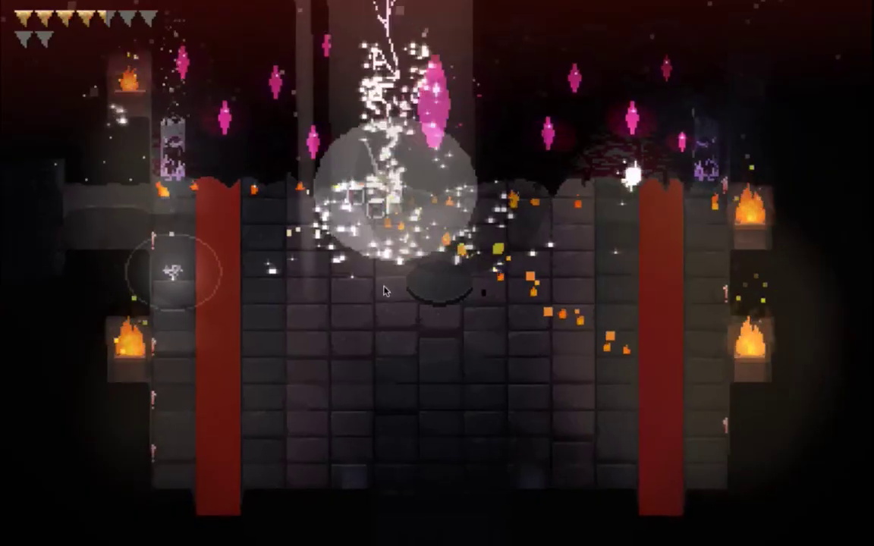
Alternate the hero east and west beneath the central eye with an attack after each move
key(x)
key(Right)
key(x)
key(Left)
key(x)
key(Right)
key(x)
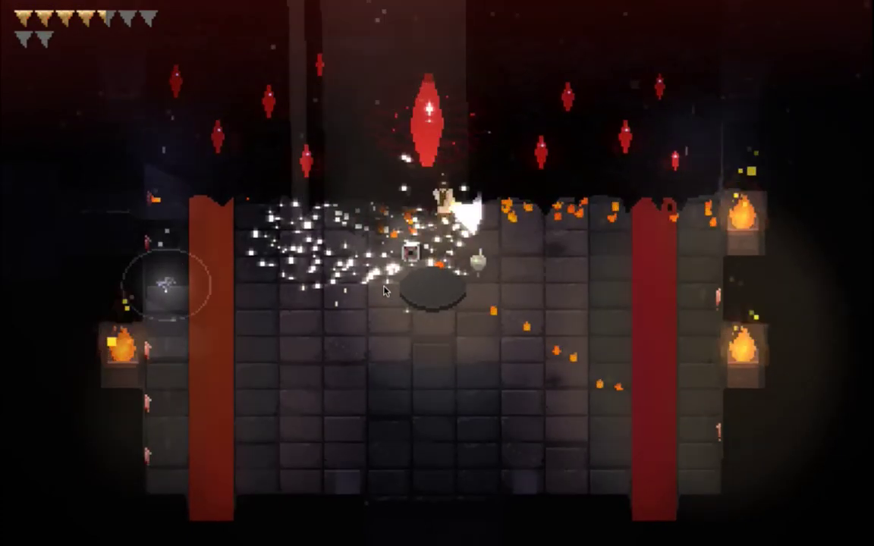
Attack the fear boss's central eye repeatedly while working the hero east along the boss's edge
key(x)
key(x)
key(Right)
key(x)
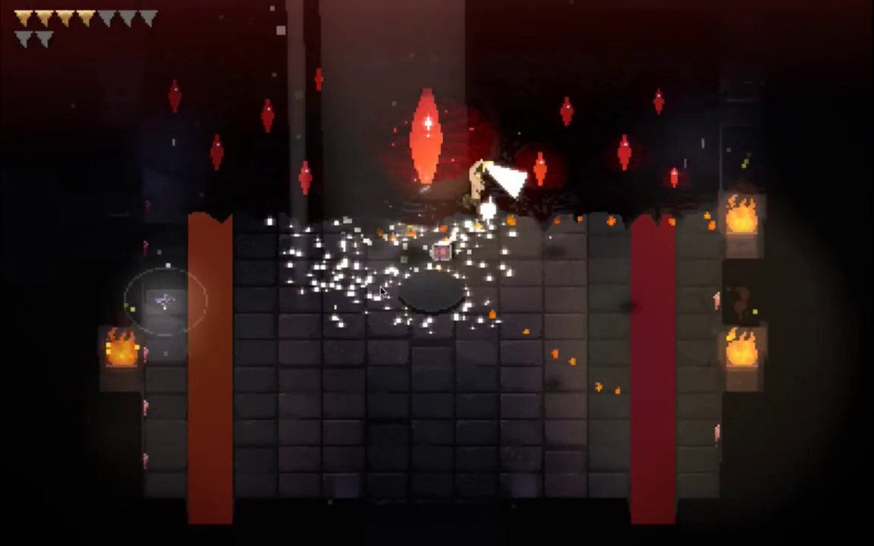
key(Right)
key(x)
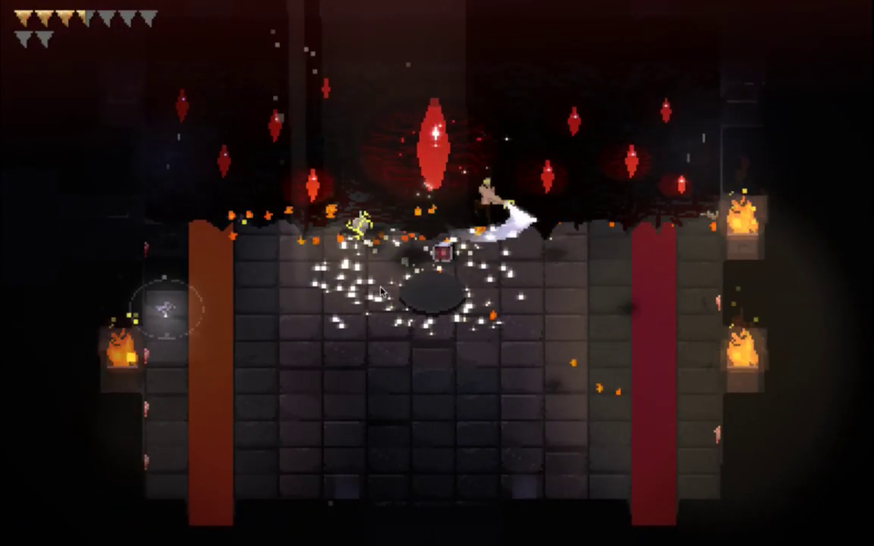
key(x)
key(Right)
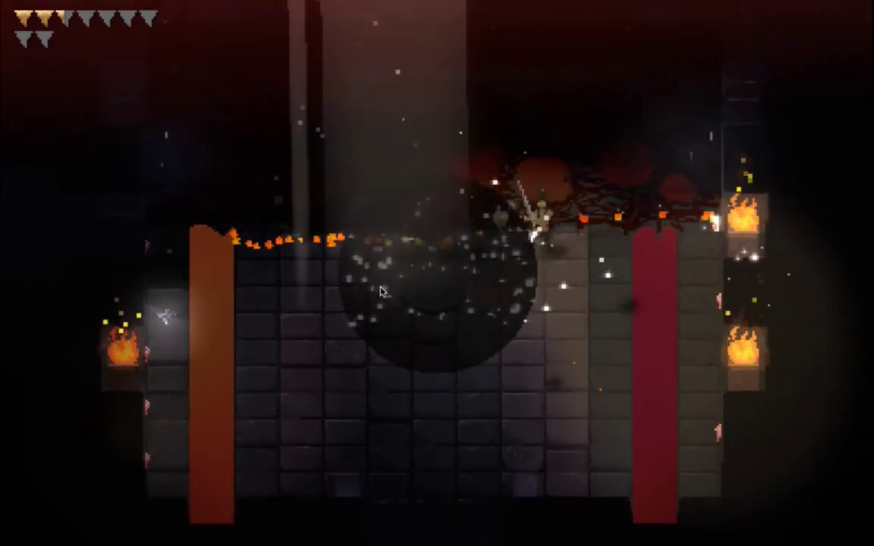
key(Right)
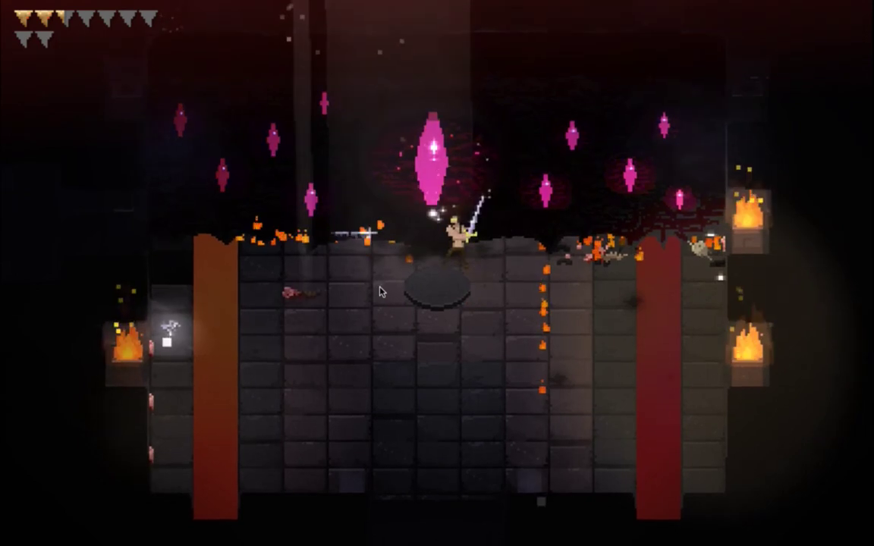
Strike the central eye from directly beneath it, then shift the hero west out of the fear gas
key(x)
key(Left)
key(x)
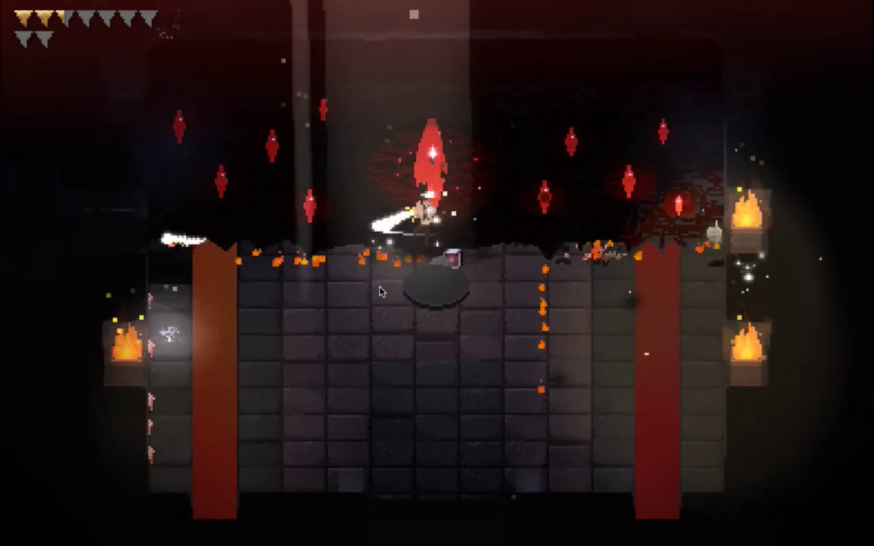
key(x)
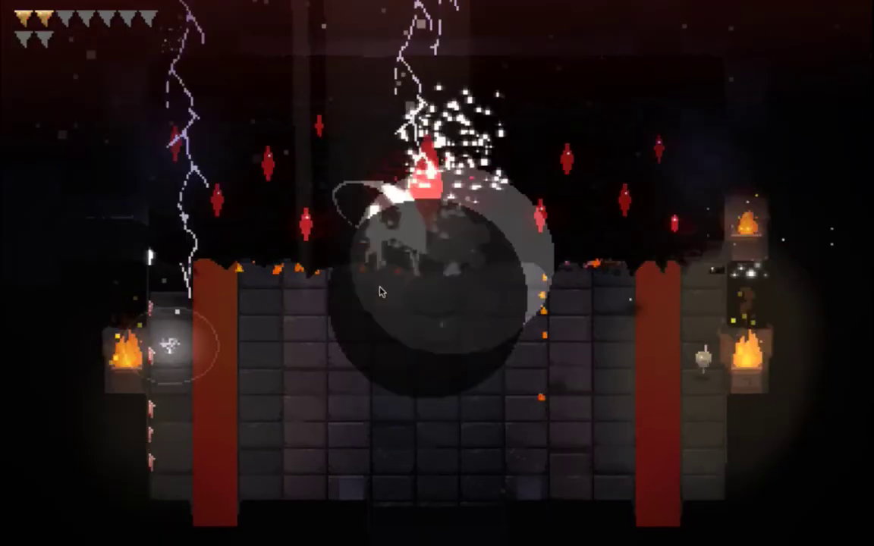
key(Left)
key(Right)
key(Left)
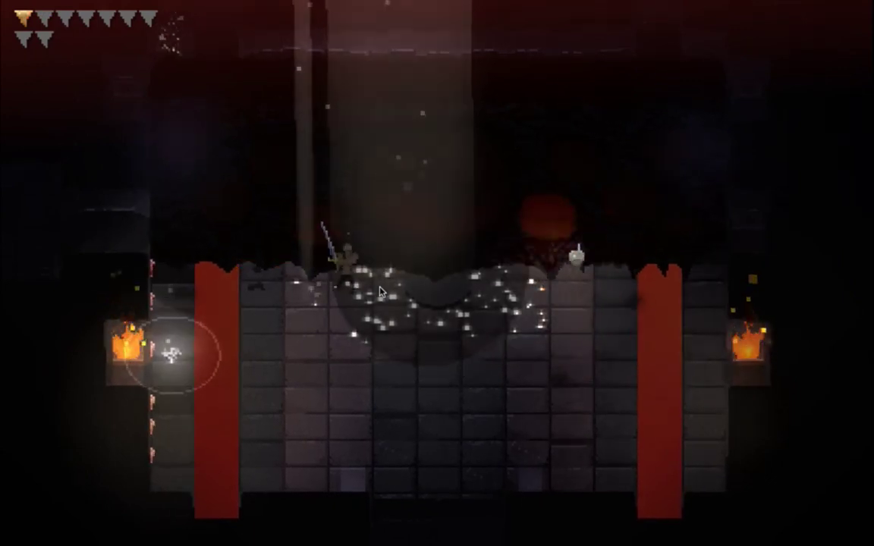
key(Left)
key(Right)
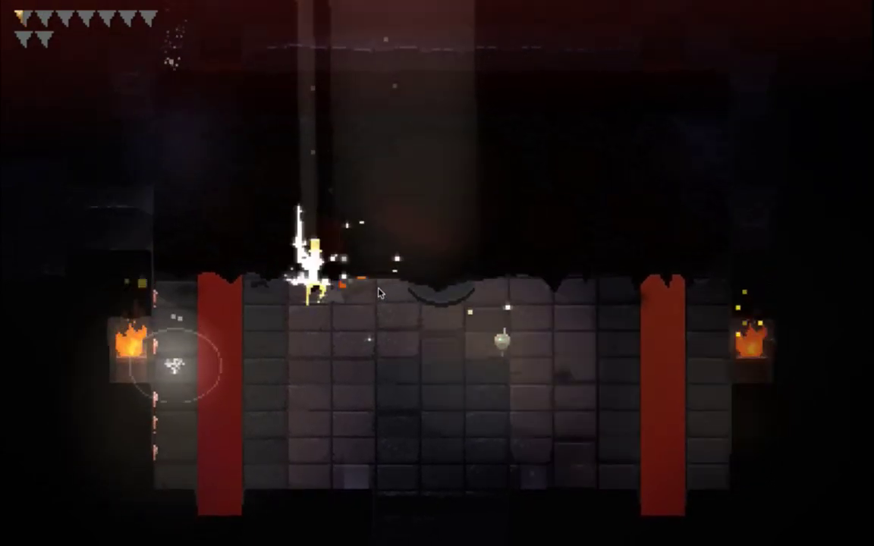
Swing the sword along the boss's western edge, then turn back east while attacking
key(x)
key(x)
key(Left)
key(x)
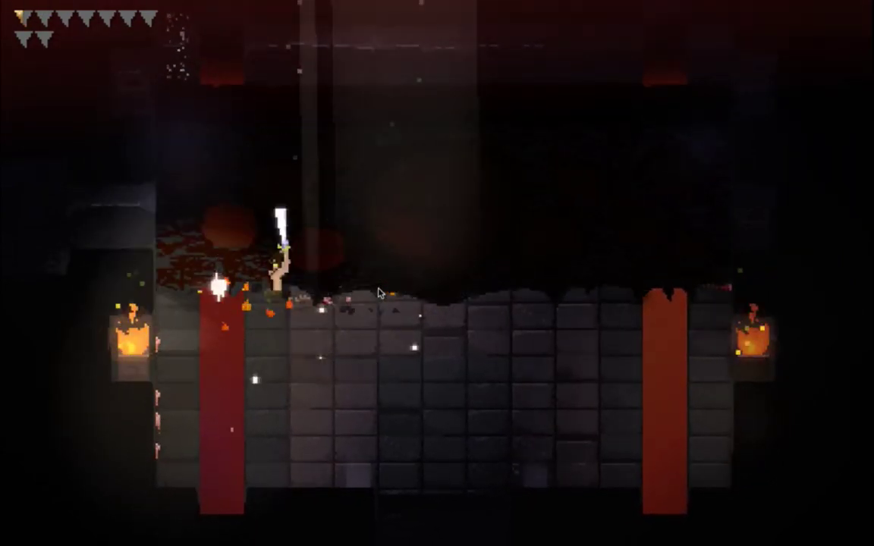
key(Right)
key(x)
key(x)
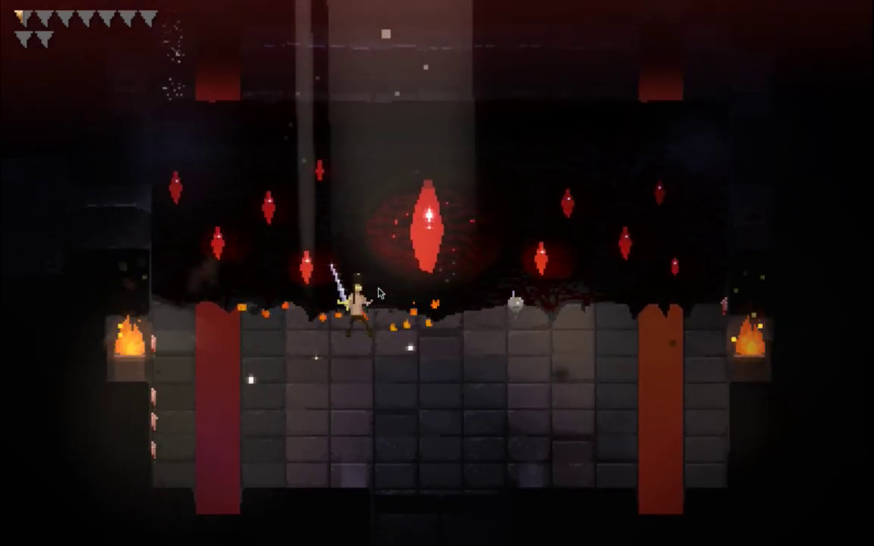
Bring the hero back east to the central eye with continuous sword swings until the fight ends
key(d)
click(379, 293)
click(380, 294)
click(379, 293)
click(379, 293)
key(d)
click(380, 294)
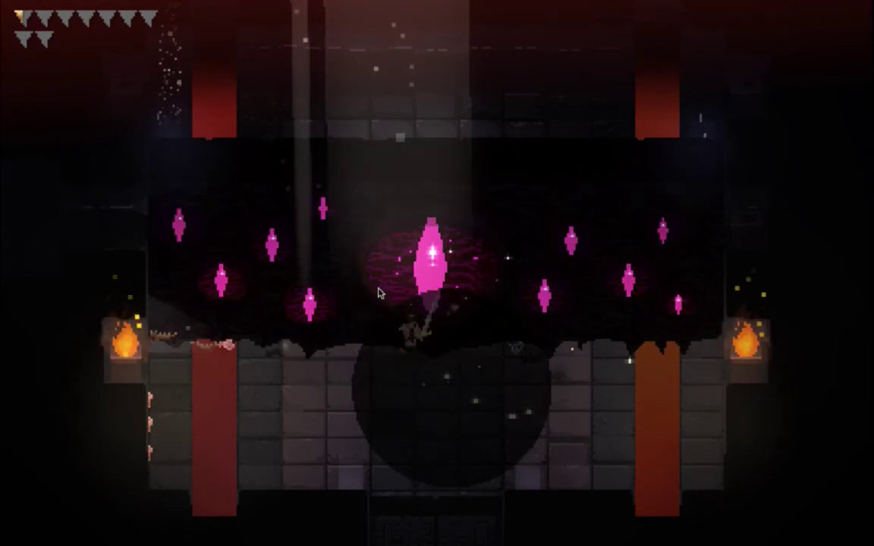
click(380, 294)
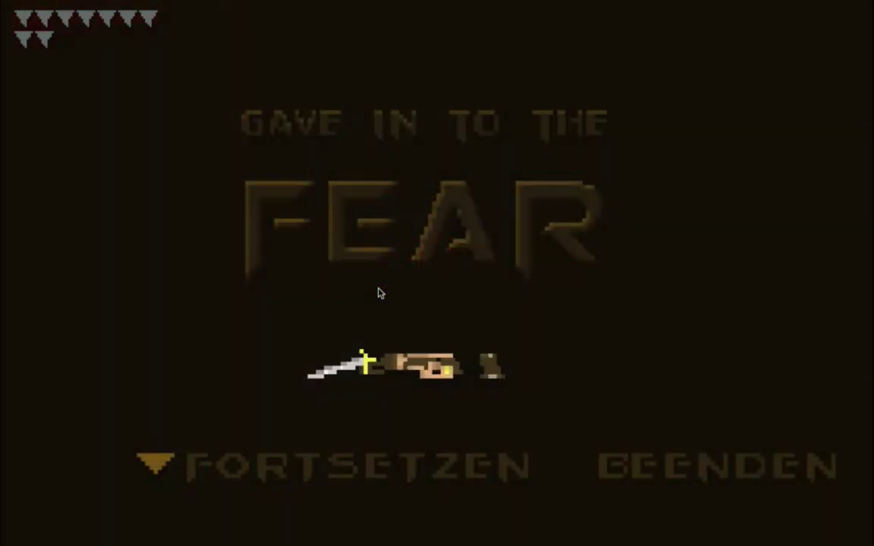
Continue with Fortsetzen, move the hero northwest up to the fear boss and head east along its edge
key(Return)
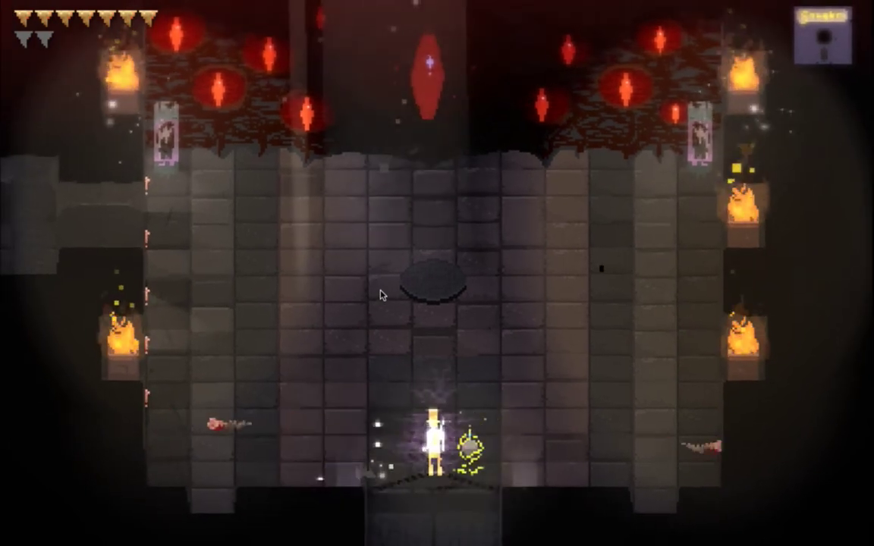
key(a)
key(space)
key(a)
key(w)
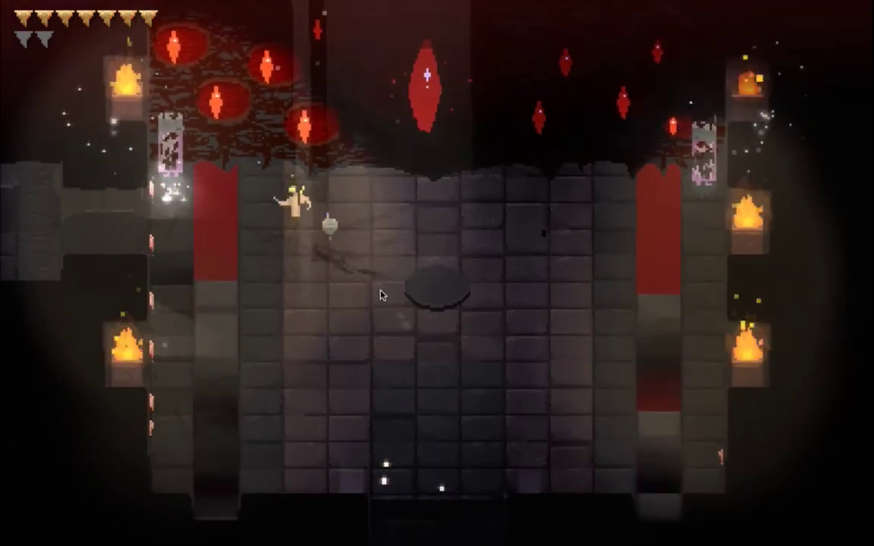
key(d)
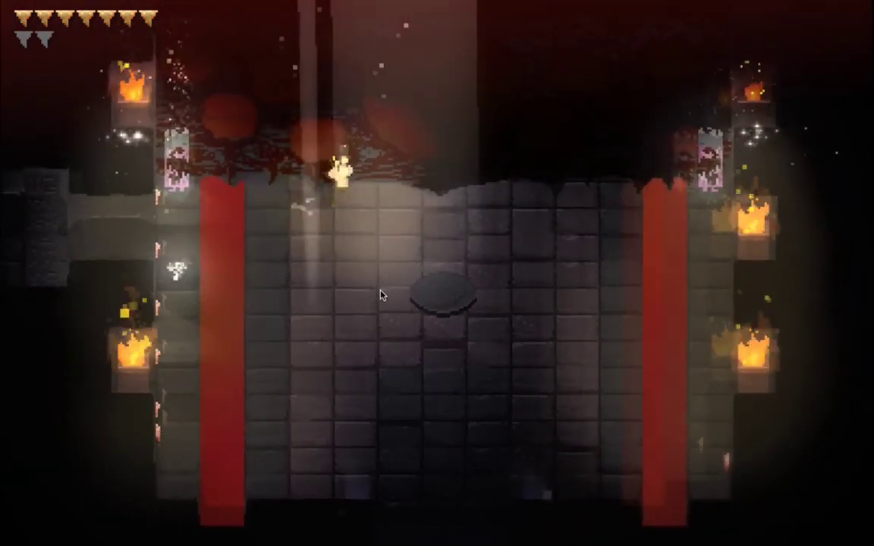
key(space)
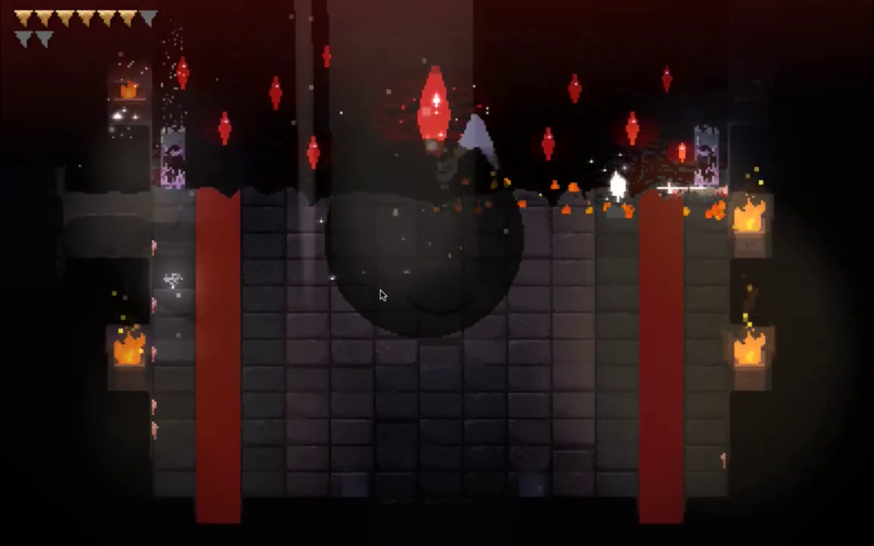
Move the hero west past the central eye, clear of the fear gas, then return east
key(a)
key(a)
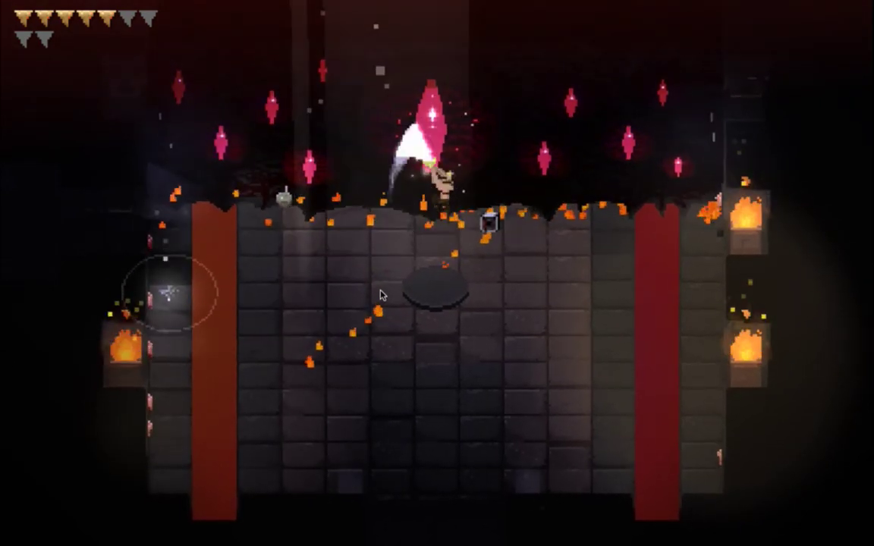
key(a)
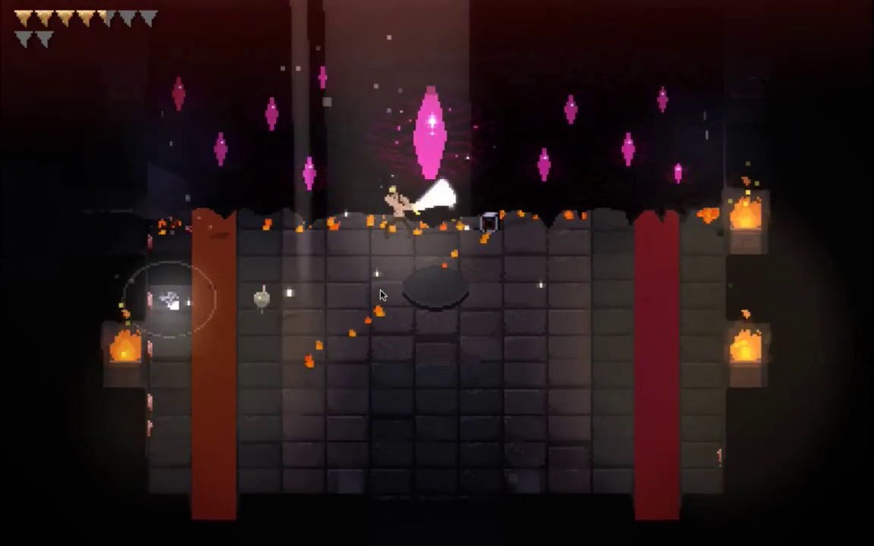
key(a)
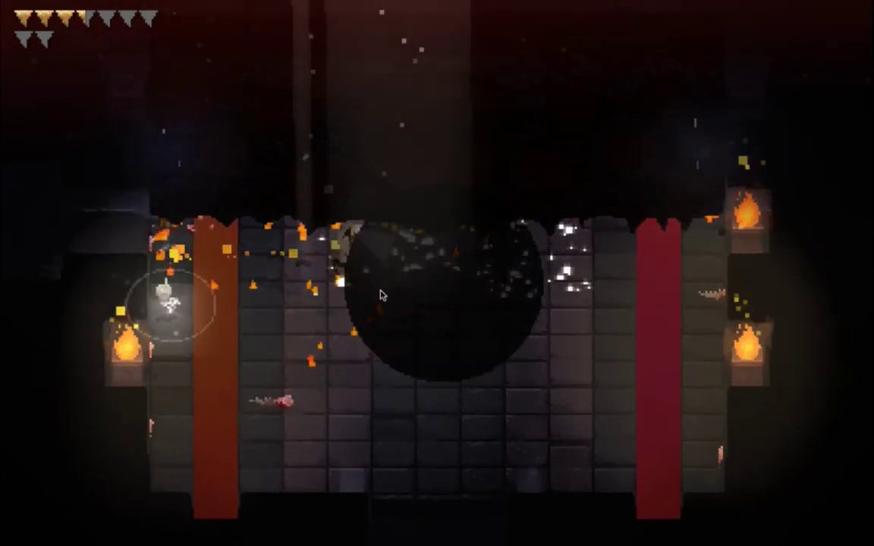
key(d)
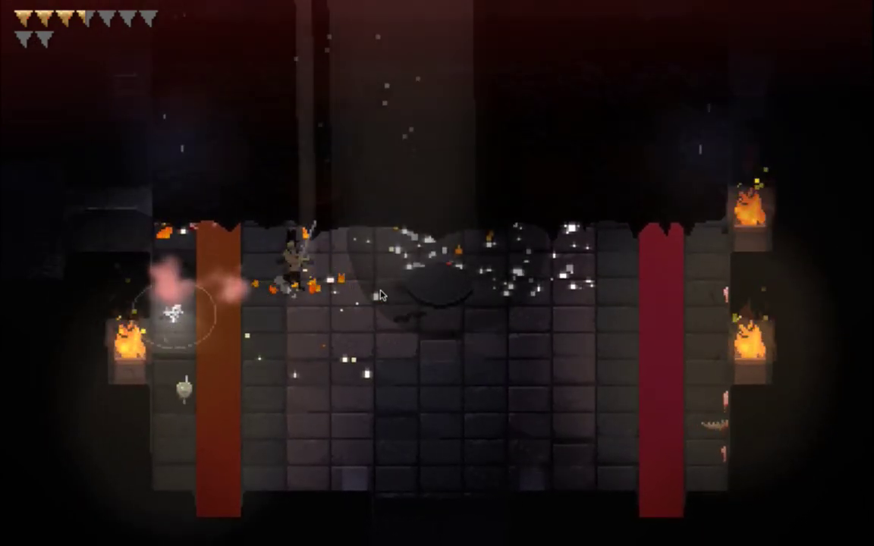
key(d)
Attack repeatedly from just west of the central eye, then step east beneath it and strike again
click(382, 295)
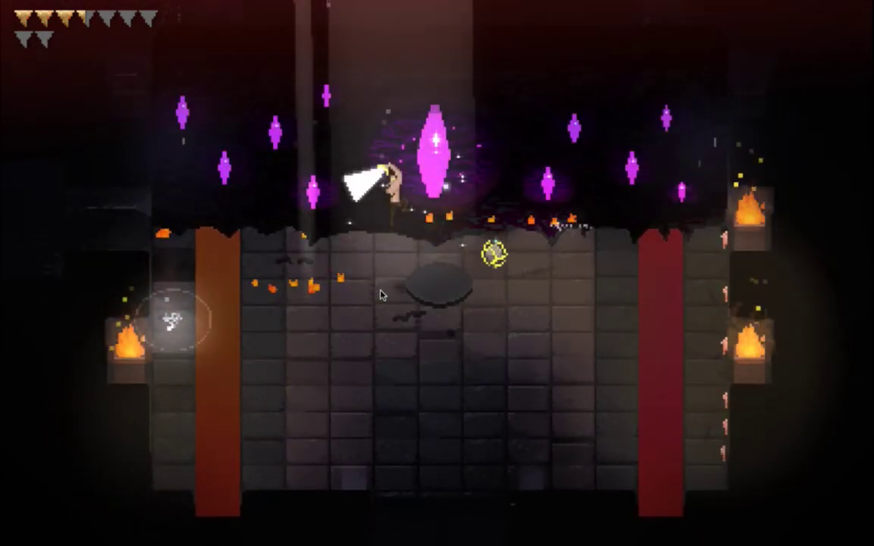
click(381, 295)
click(381, 295)
click(381, 295)
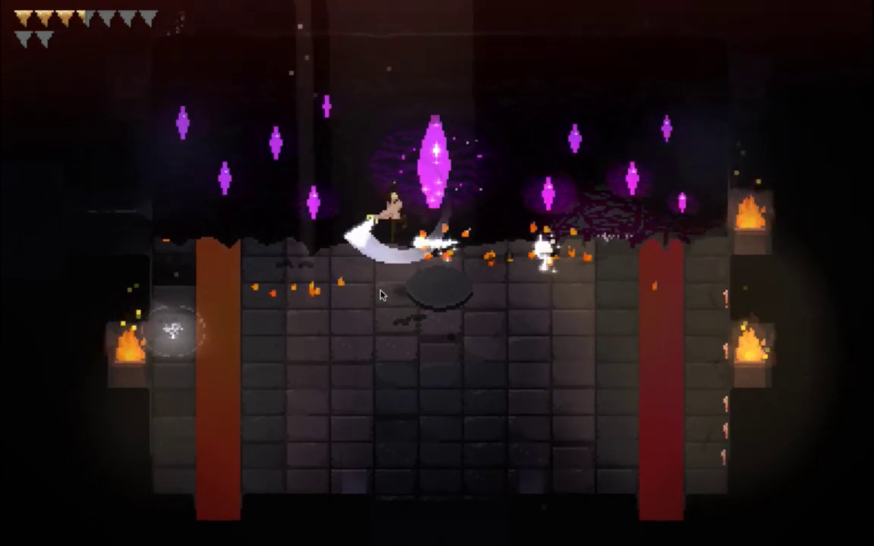
click(381, 295)
click(381, 295)
click(381, 295)
key(d)
click(381, 295)
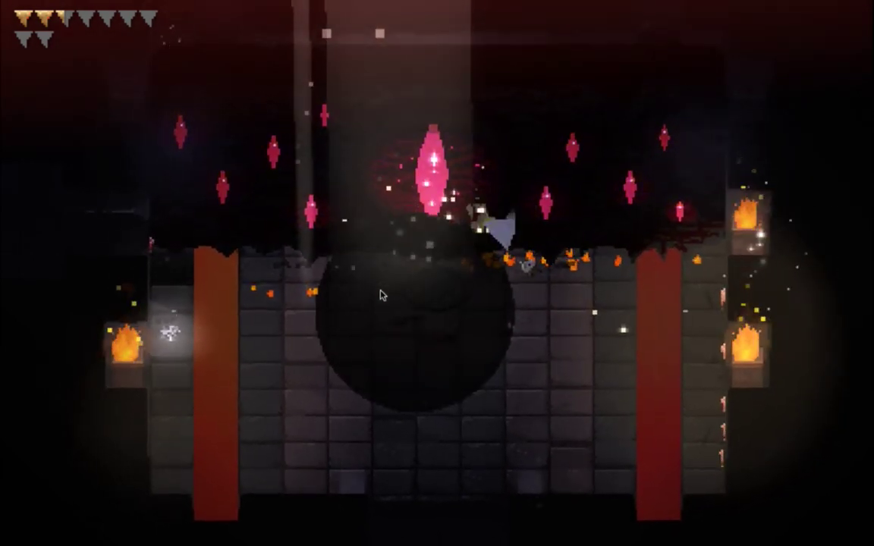
Close in on the boss from just east of the central eye and keep swinging the sword
key(w)
click(382, 295)
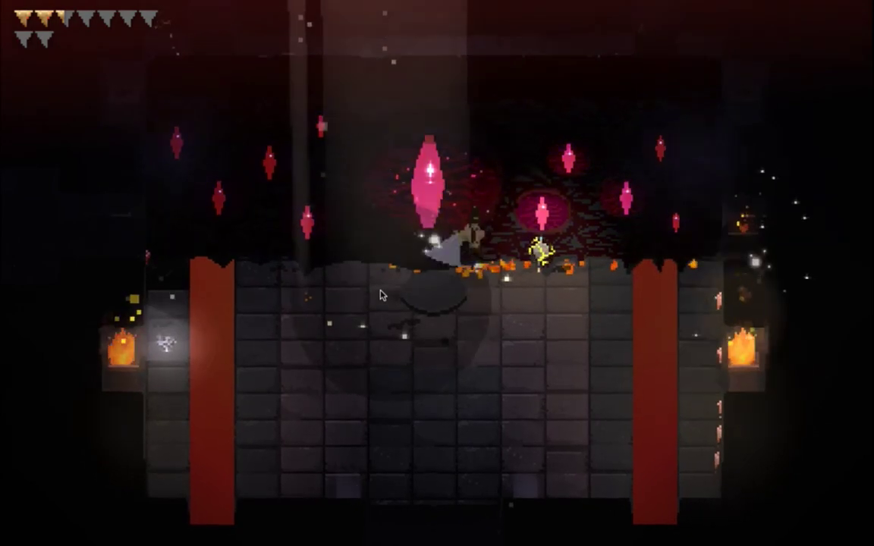
click(382, 295)
click(382, 295)
click(382, 295)
click(382, 295)
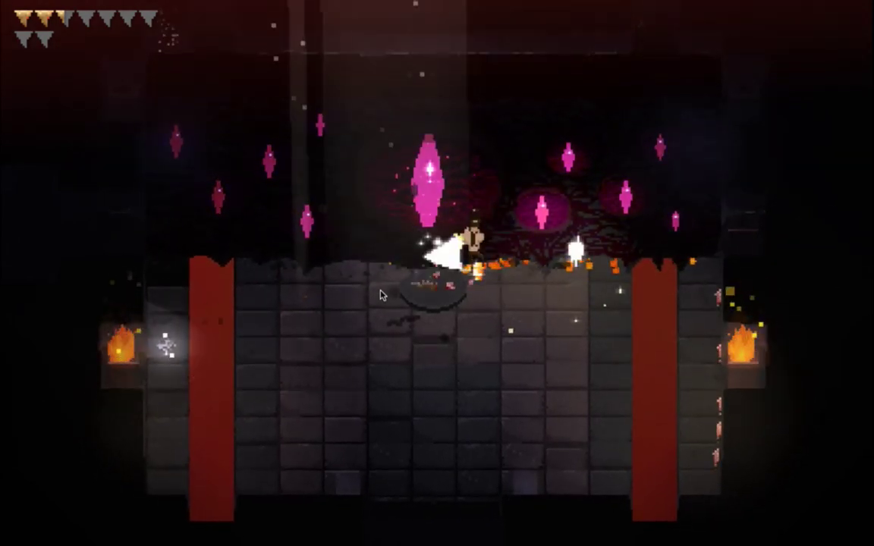
click(381, 295)
Fight farther east along the boss's edge, then dodge back west with a last attack
key(x)
key(x)
key(Right)
key(x)
key(x)
key(Right)
key(x)
key(Left)
key(Down)
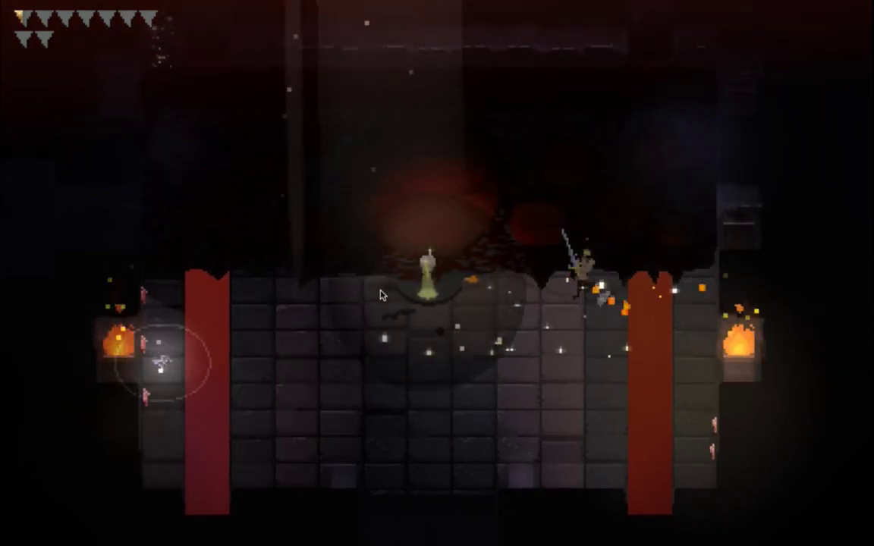
key(Up)
key(Left)
key(x)
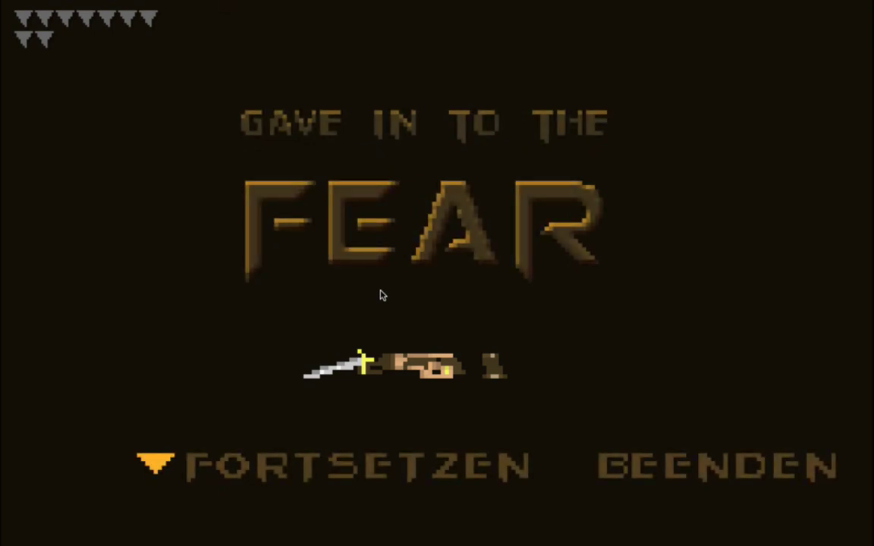
Continue with Fortsetzen after the defeat, then switch to Xcode and bring up FearGas.txt in the assistant editor
key(Return)
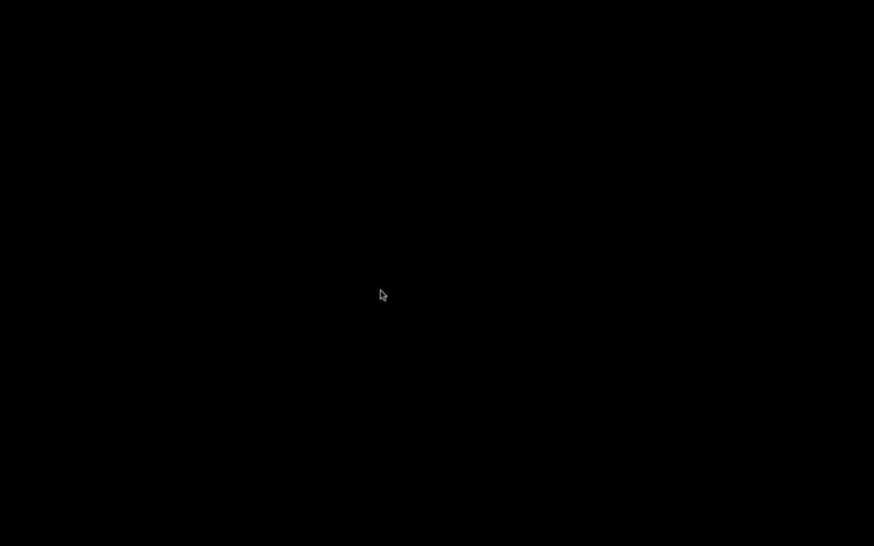
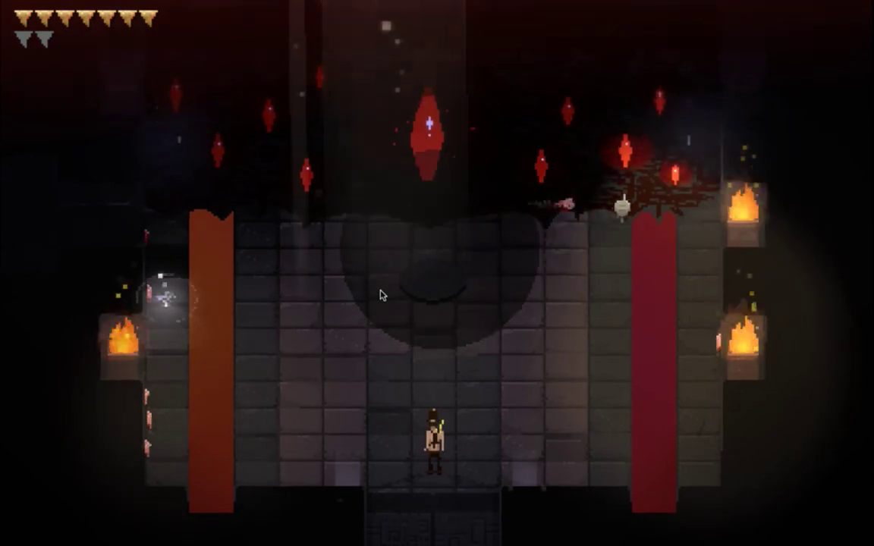
key(super+Tab)
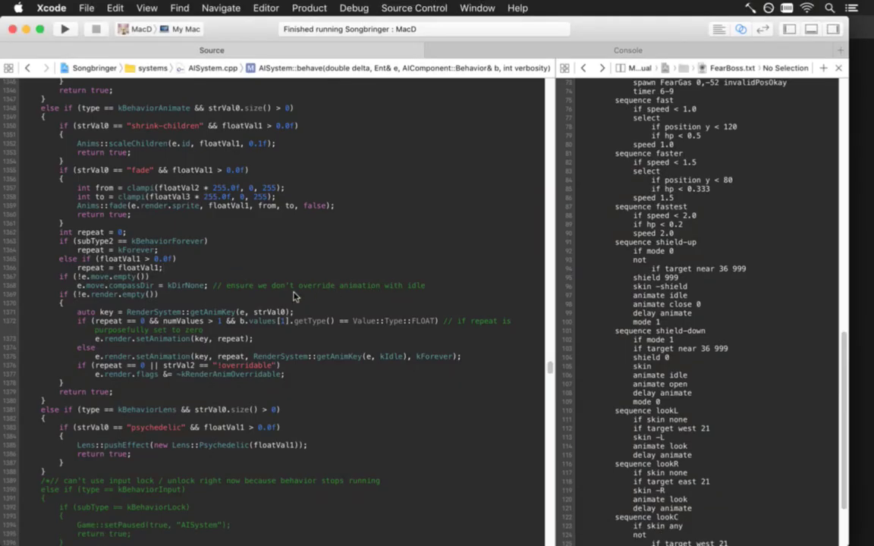
key(ctrl+super+Left)
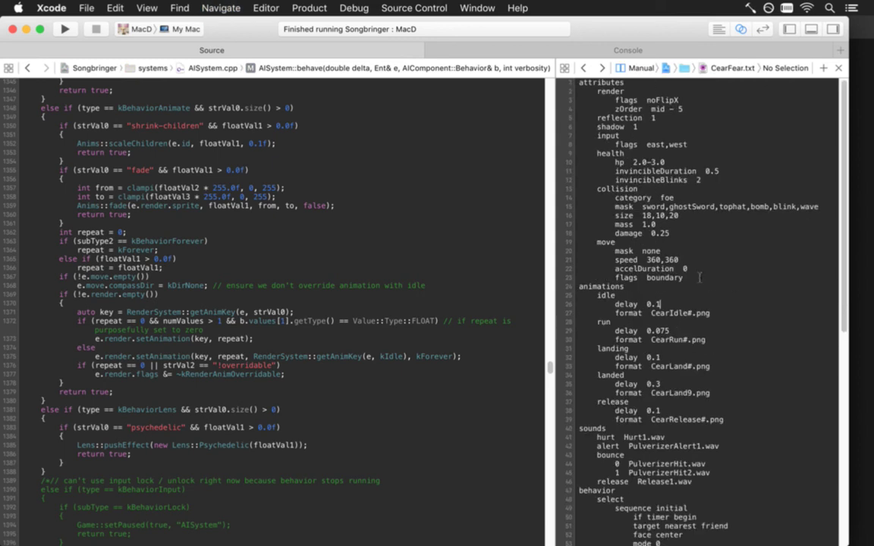
key(ctrl+super+Left)
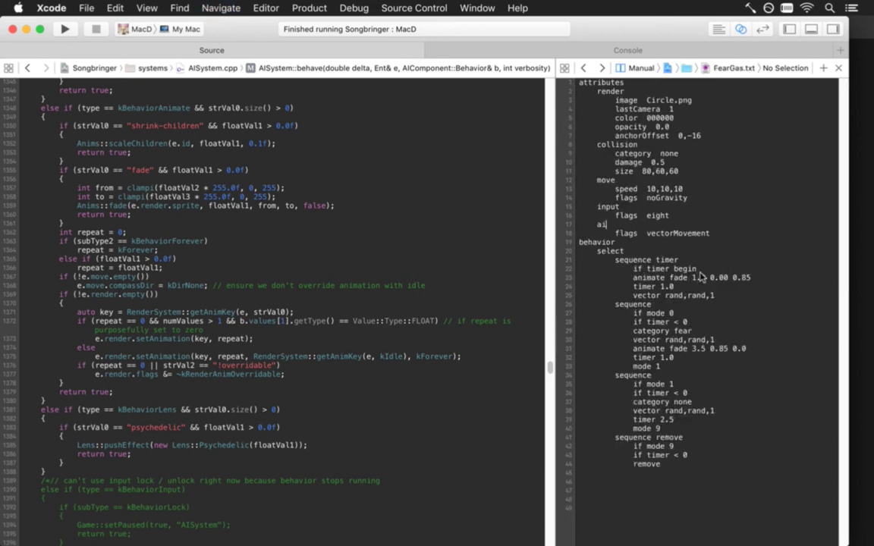
Add a health section with hp 4.0 and invincibleDuration 0.5 after the move attributes in FearGas.txt
key(Return)
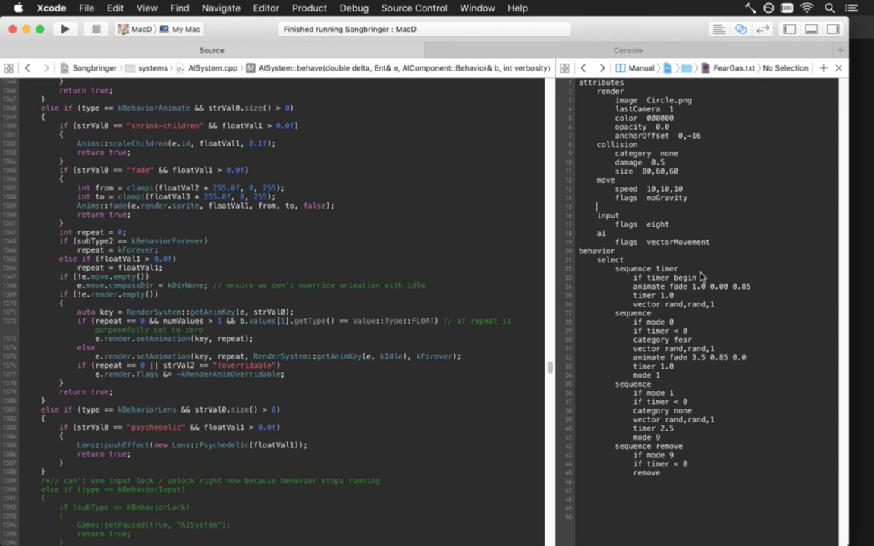
text(health)
key(Return)
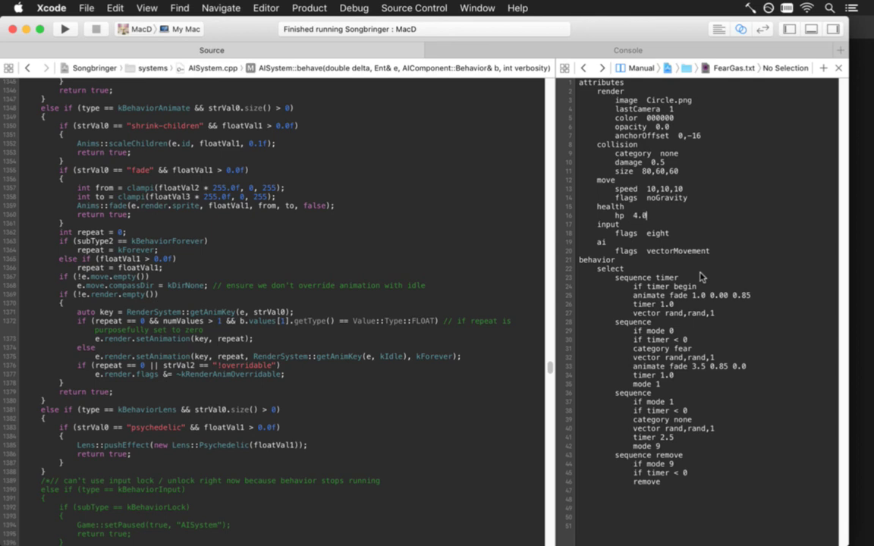
key(Return)
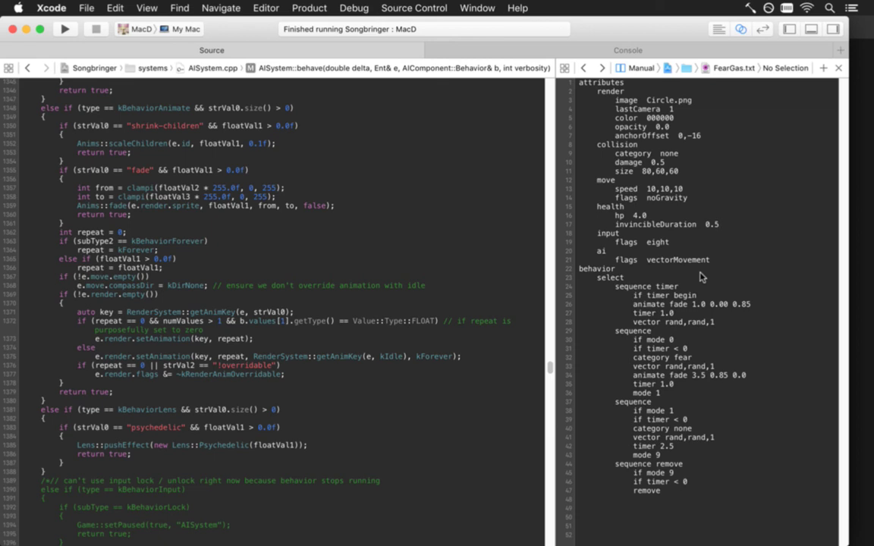
Add invincibleBlinks 3 to the health section of FearGas.txt, then run Songbringer and switch to the game
key(Return)
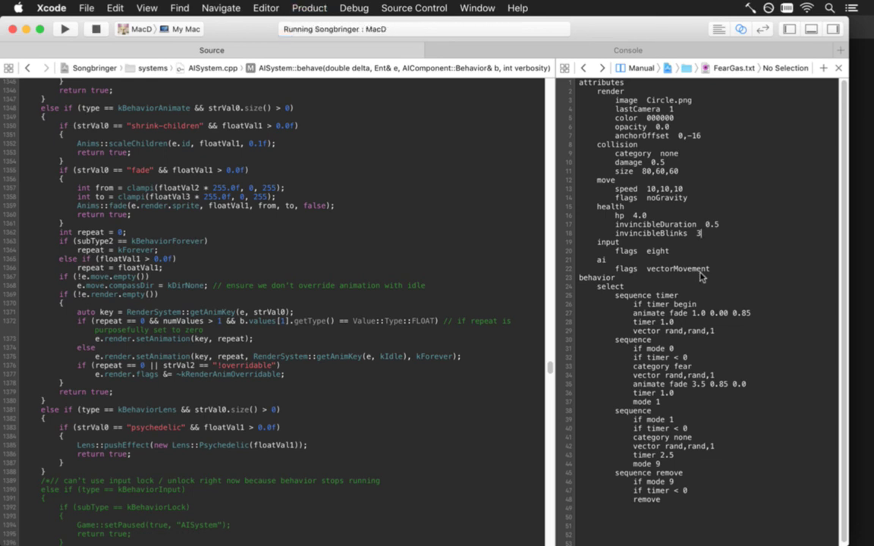
key(super+Tab)
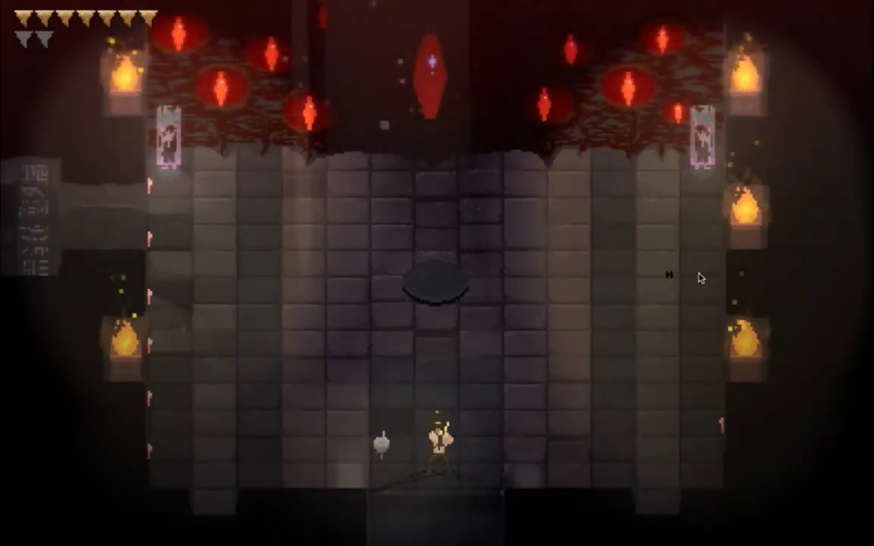
Advance north from the room's entrance toward the dark central disc while swinging the sword repeatedly
key(j)
key(w)
key(j)
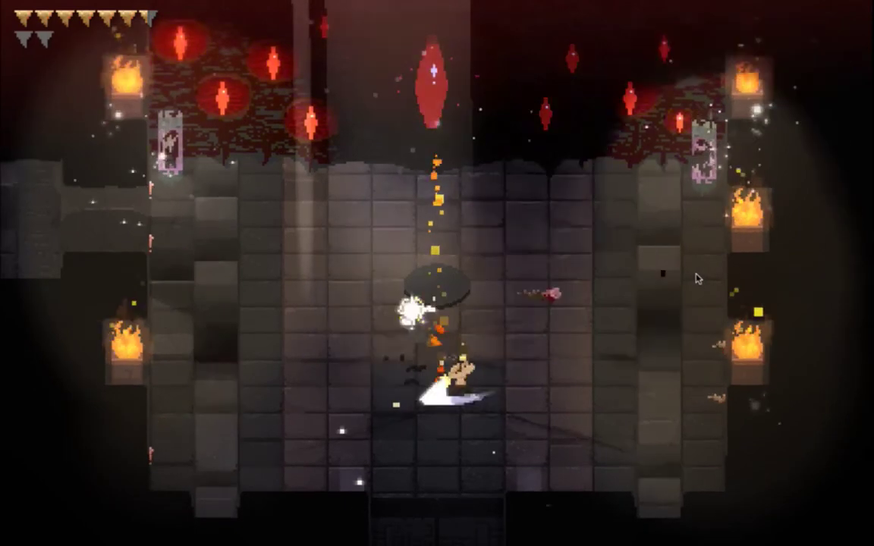
key(j)
key(j)
key(j)
key(j)
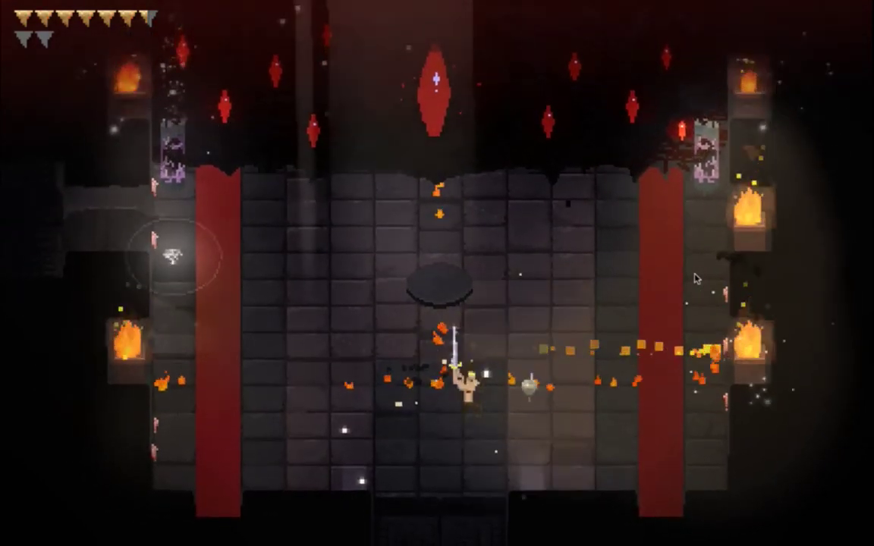
Fight a short way east, then return west to just below the central disc with further sword attacks
key(d)
key(j)
key(j)
key(j)
key(j)
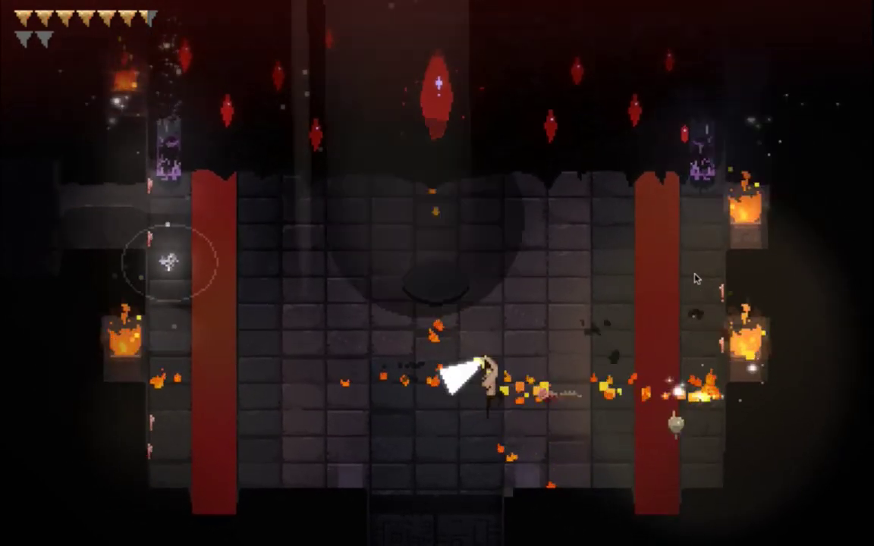
key(a)
key(s)
key(j)
key(w)
key(j)
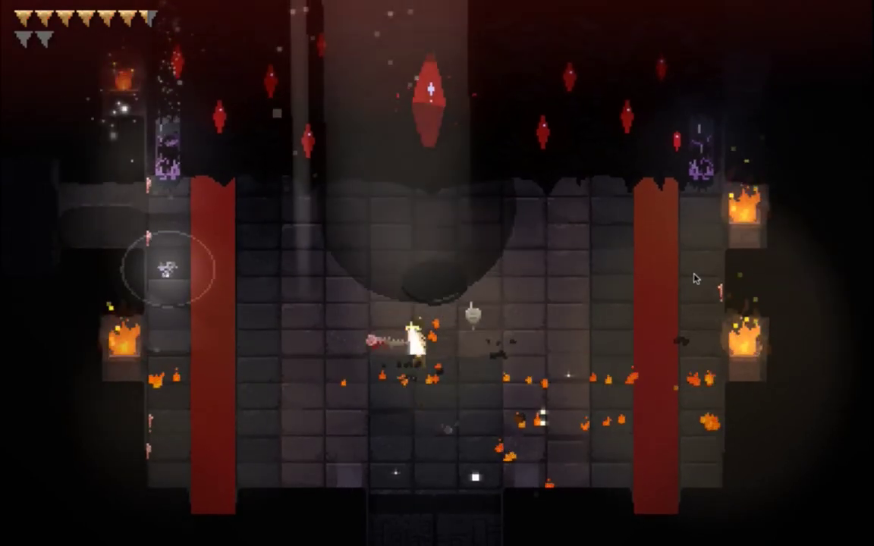
Push northwest past the central disc with repeated attacks, then retreat to the southeast
key(j)
key(j)
key(w)
key(j)
key(j)
key(a)
key(w)
key(j)
key(j)
key(s)
key(d)
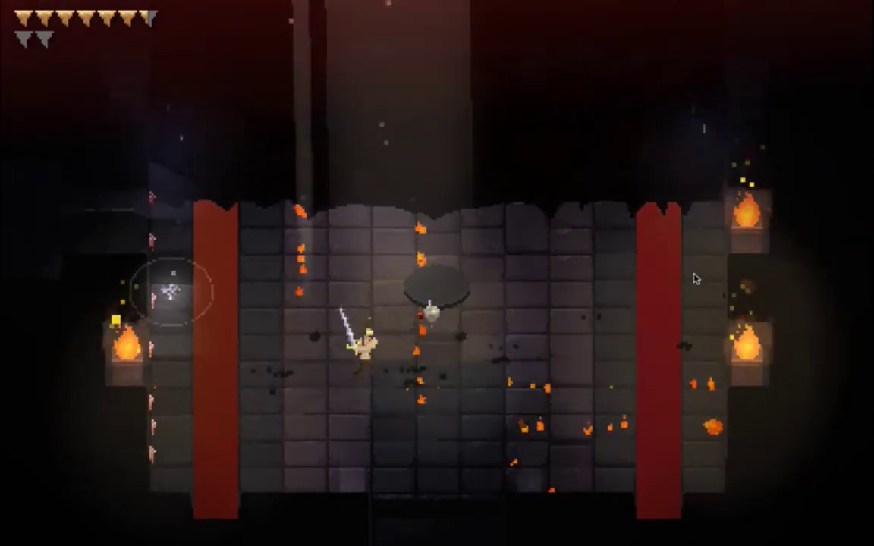
Move up beside the central disc and attack the boss just below its central eye
key(d)
key(w)
key(j)
key(a)
key(j)
key(w)
key(j)
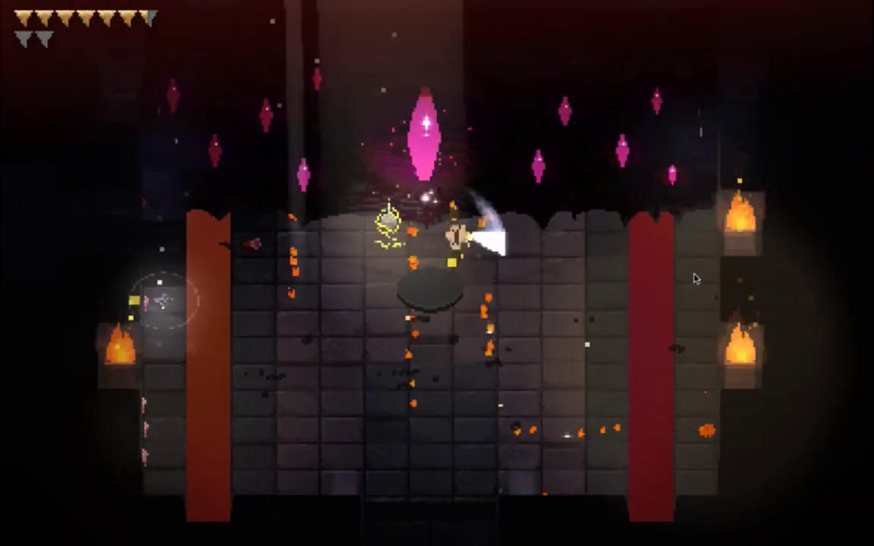
Fight eastward along the boss's lower edge toward the eastern red strip, dodging between sword swings
key(j)
key(d)
key(j)
key(s)
key(a)
key(j)
key(d)
key(w)
key(j)
key(s)
key(a)
key(w)
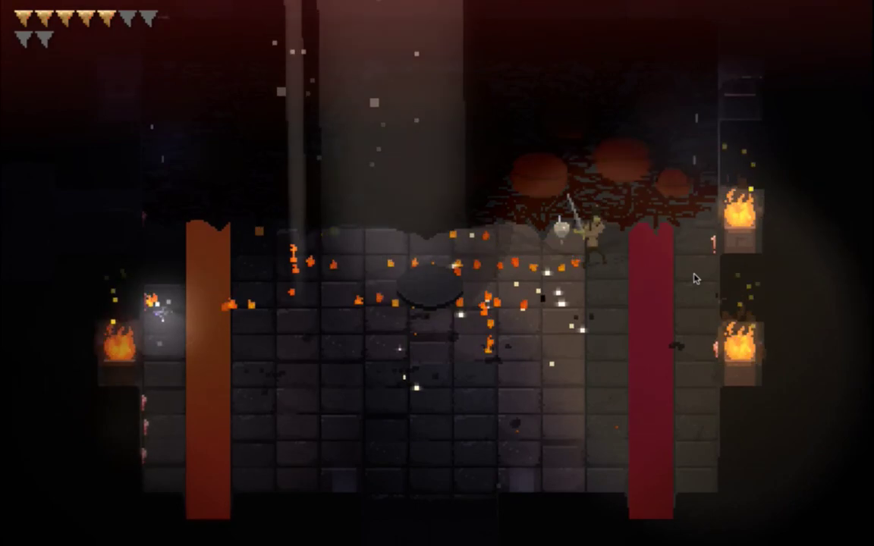
Quit the playtest, relaunch Songbringer and walk north to the dark disc in the room's center, attacking once
key(super+q)
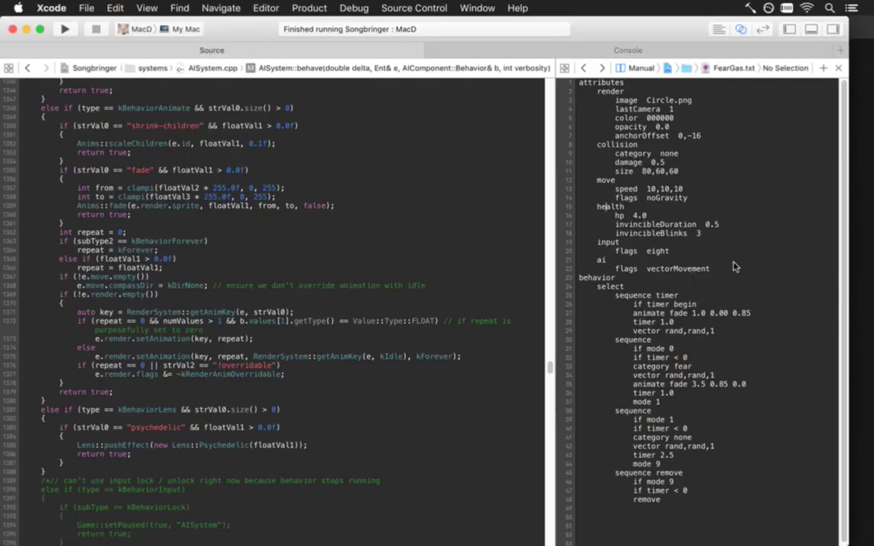
key(Return)
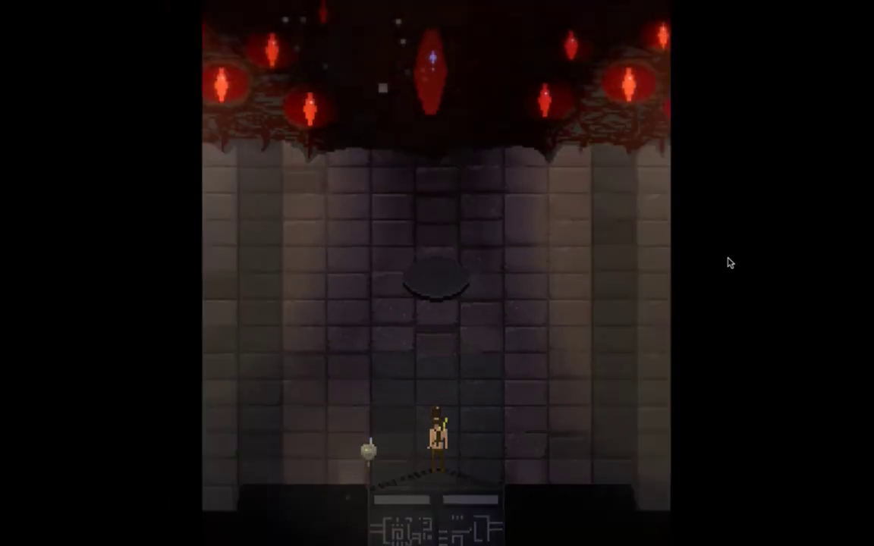
key(w)
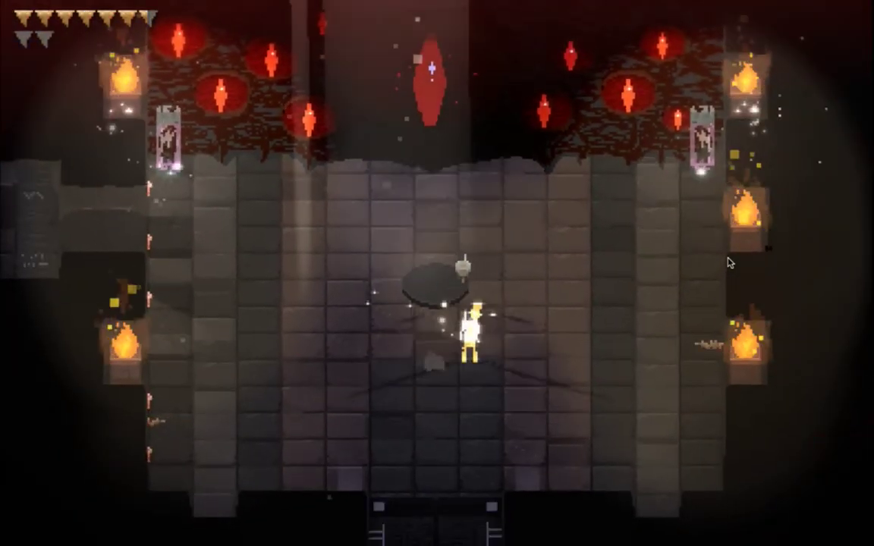
key(a)
key(j)
key(w)
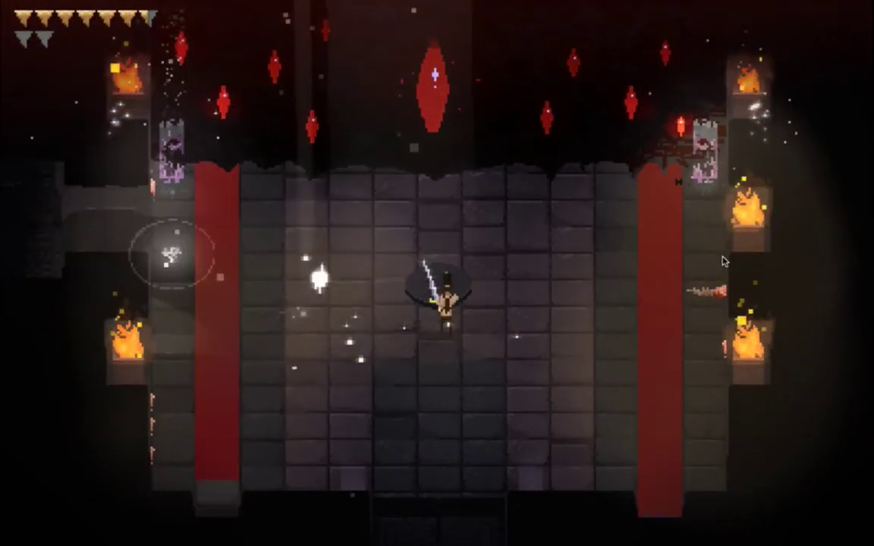
key(d)
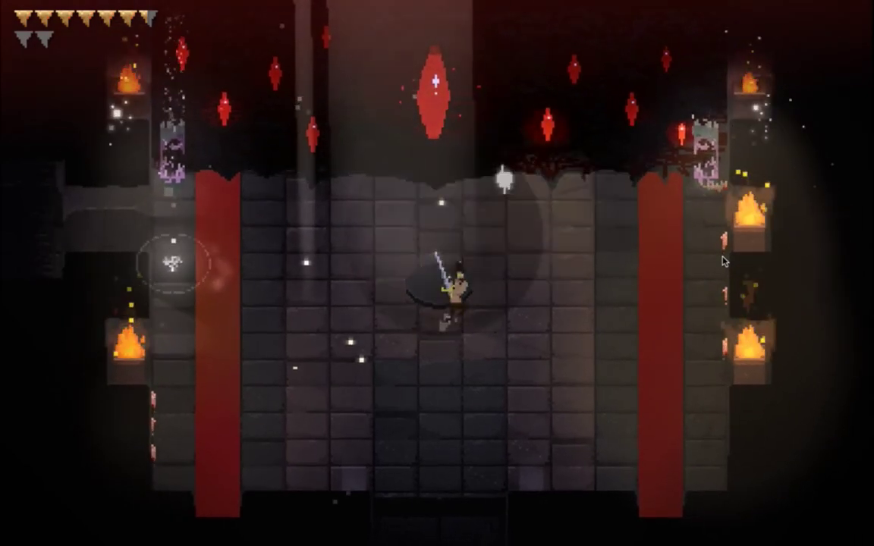
Run east toward the red strip with sword attacks, then fight back west to the disc
key(d)
key(j)
key(j)
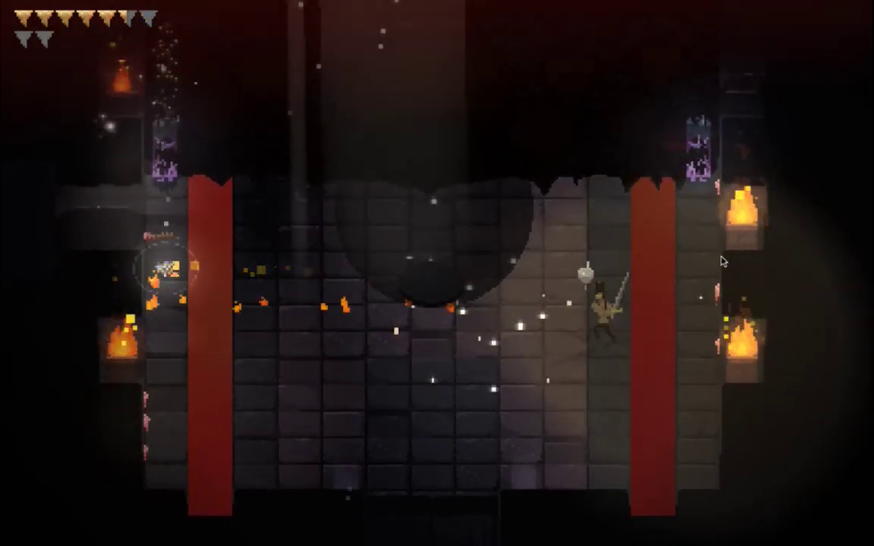
key(w)
key(s)
key(j)
key(a)
key(j)
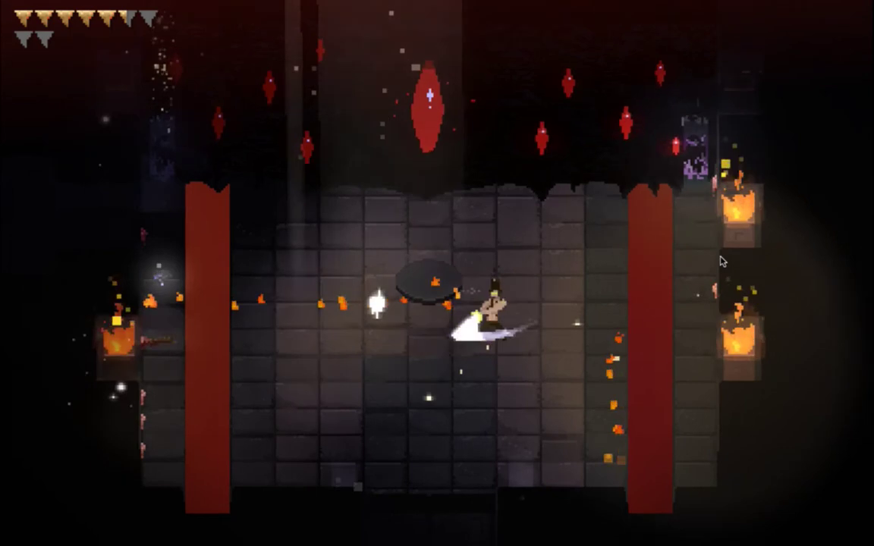
Dodge around the east side of the central disc while attacking toward the boss
key(d)
key(w)
click(722, 261)
key(a)
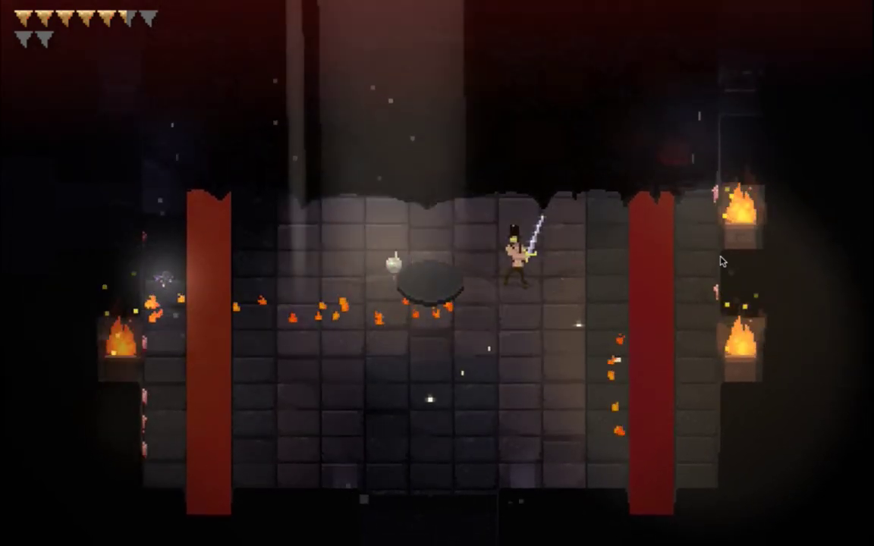
click(722, 261)
key(s)
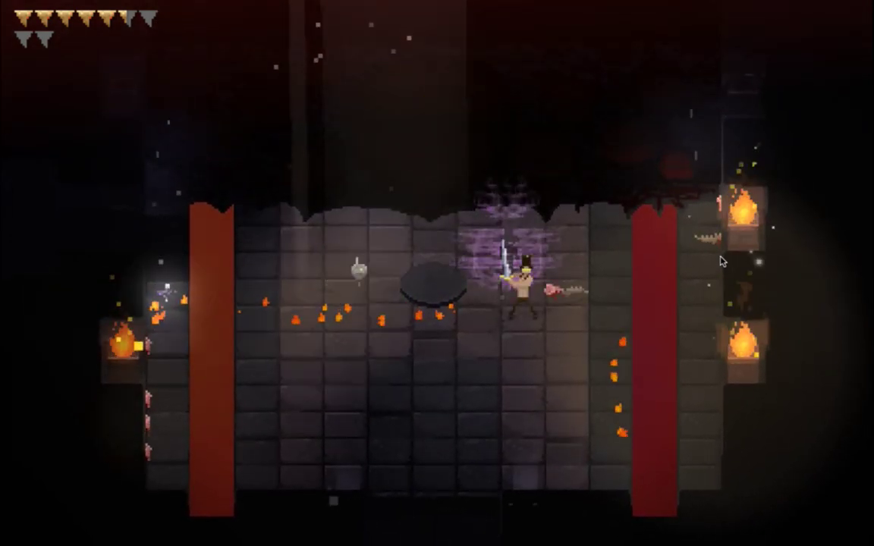
key(a)
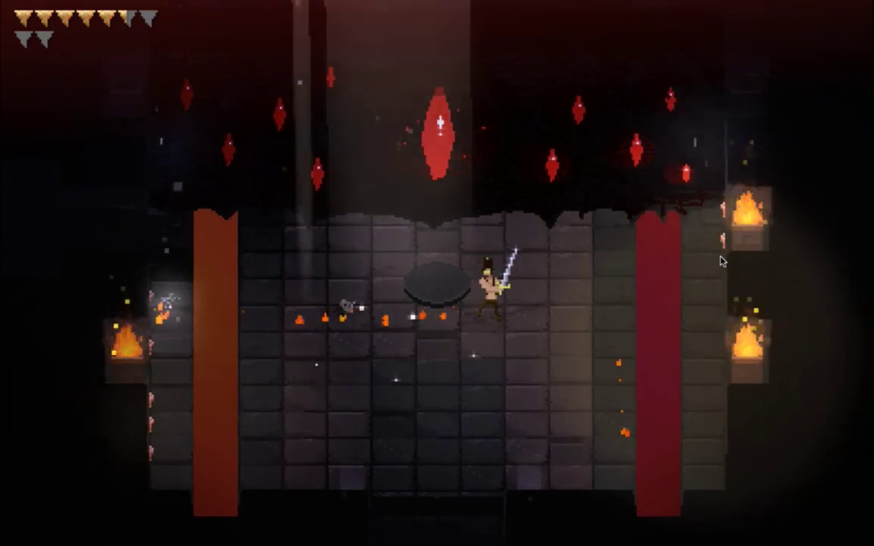
click(722, 261)
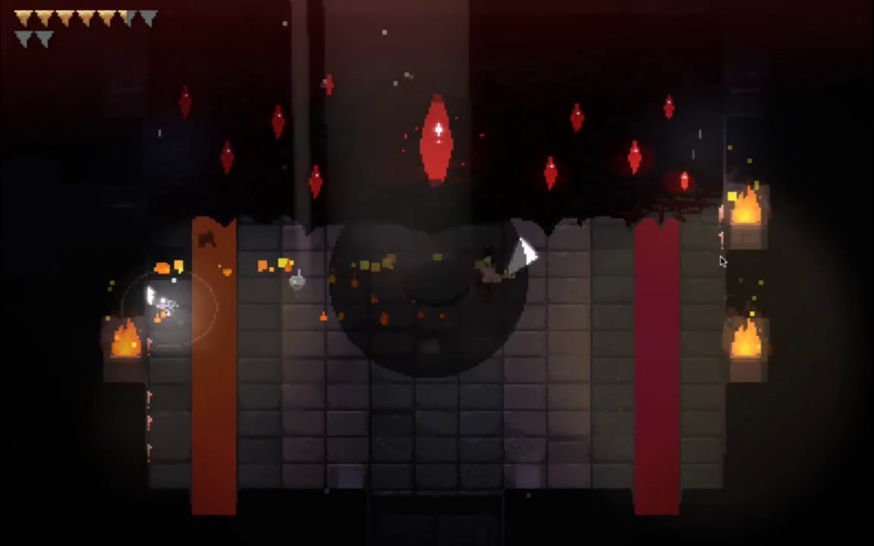
Attack the fear gas over the disc, then move northeast to the boss's edge and strike there
click(723, 261)
key(d)
key(w)
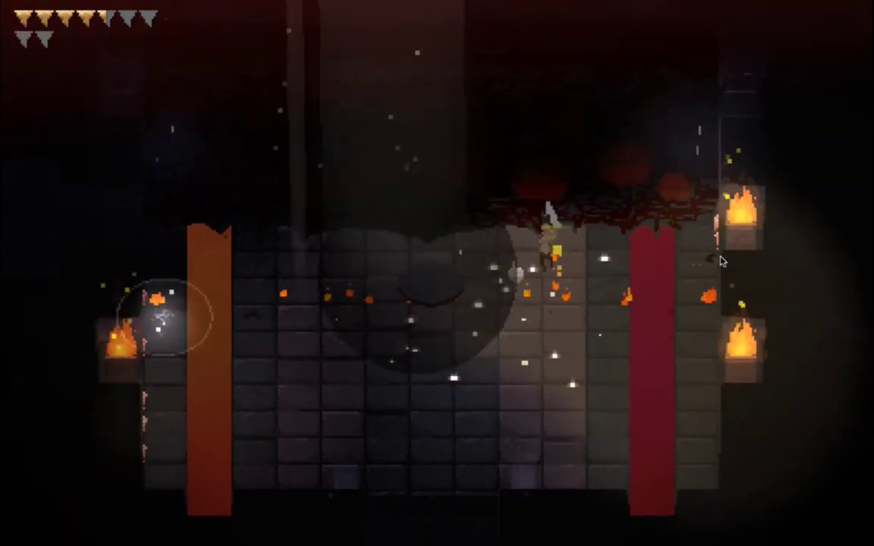
click(719, 261)
key(a)
click(719, 261)
key(w)
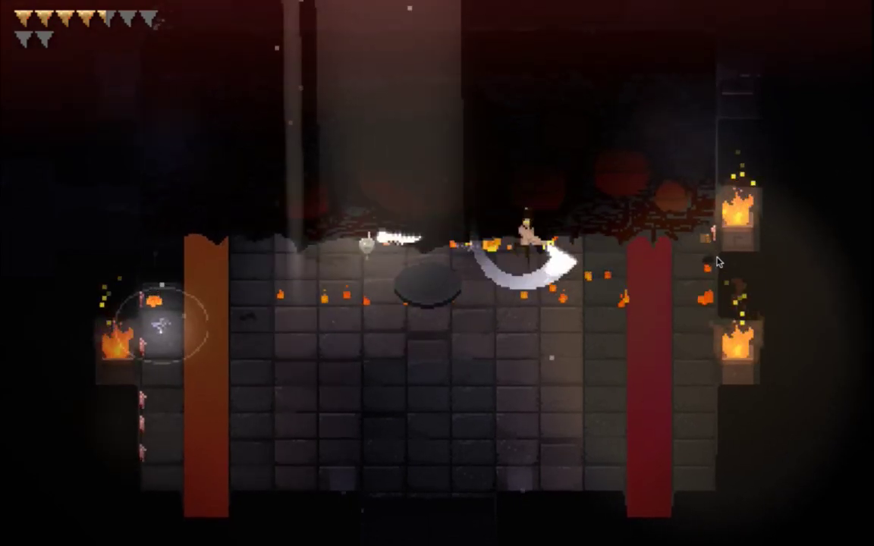
Fall back southwest to the disc, dash east to the red strip, then return west with more sword swings
key(s)
key(a)
key(w)
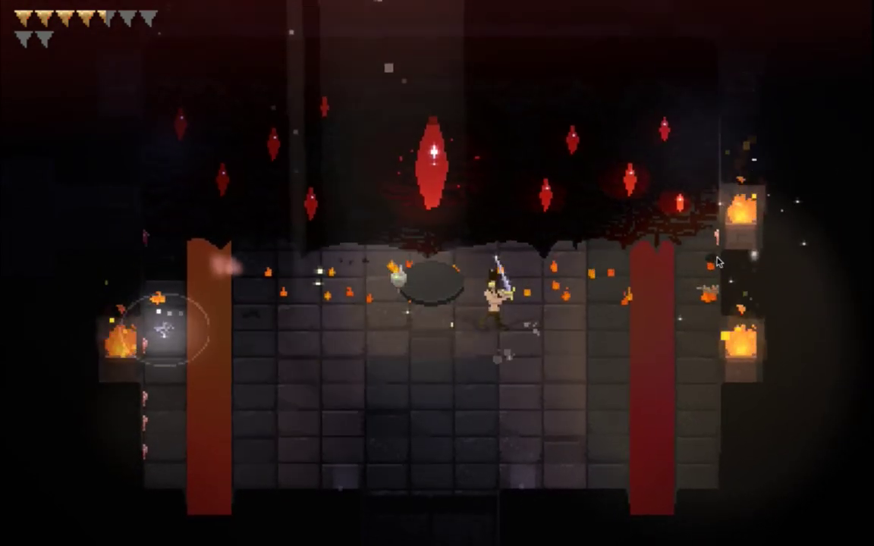
click(719, 262)
key(d)
click(719, 262)
key(w)
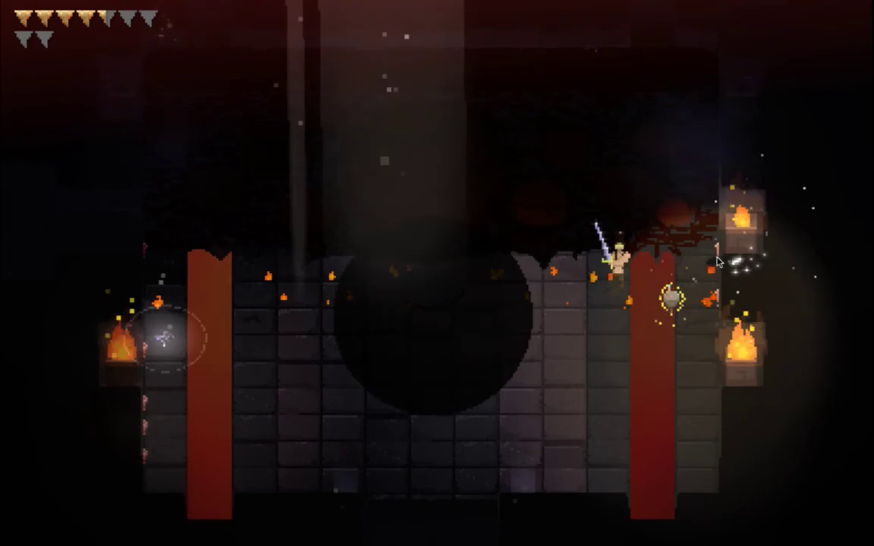
key(a)
click(717, 261)
click(719, 262)
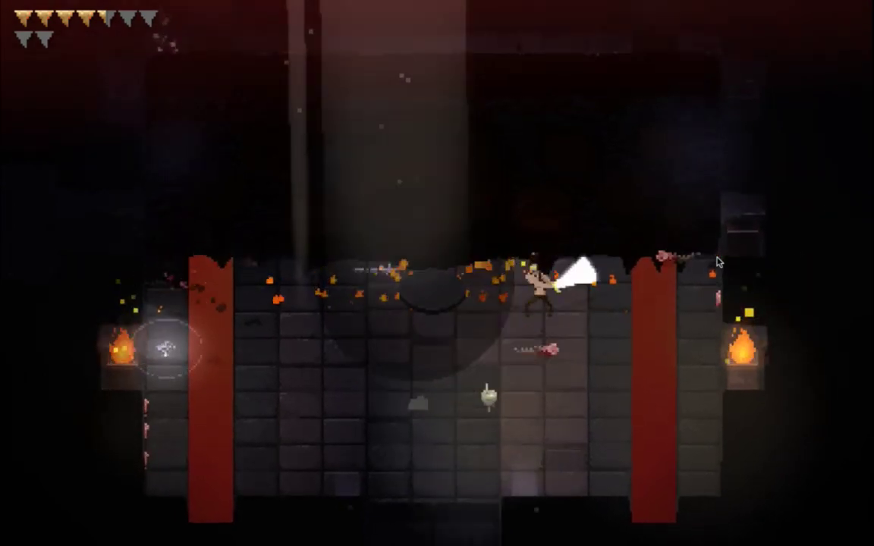
Leave the playtest for Xcode and add a mask sword line below the collision category in FearGas.txt
key(F3)
key(s)
key(super+Tab)
key(super+Tab)
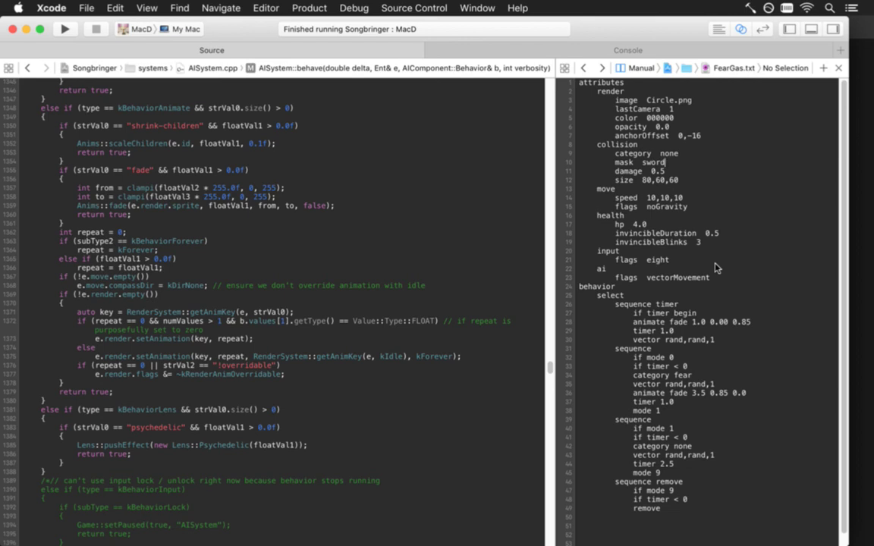
Name the mode 0 sequence fear and the mode 1 sequence nofear in FearGas.txt
key(Down)
key(Down)
key(super+Right)
click(682, 349)
text(fear)
text(nofear)
Add a mode 0 line at the end of the timer sequence and save FearGas.txt
click(733, 340)
key(Return)
text(mode 0)
key(super+s)
Comment out the vector rand,rand,1 line in the nofear sequence with a semicolon, save the file and run the game
key(Down)
key(Down)
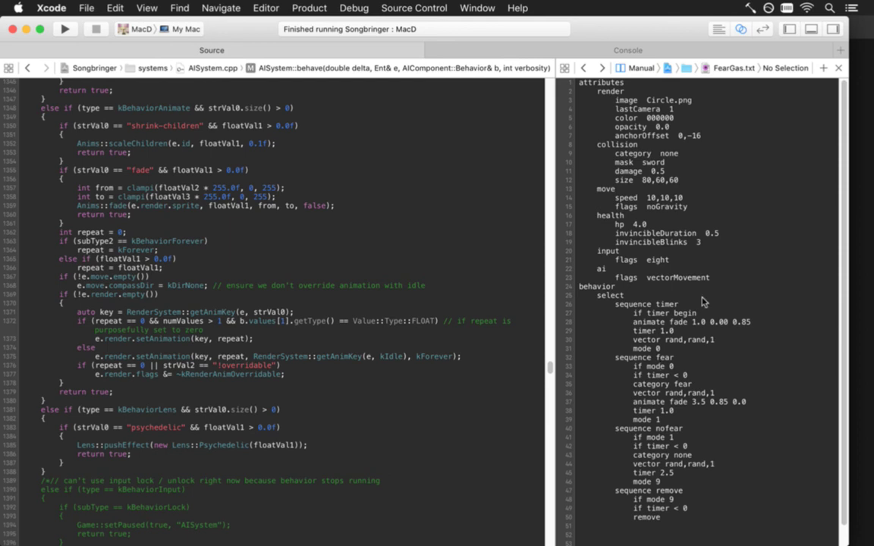
key(Down)
key(Down)
key(Down)
key(Down)
key(Down)
key(Down)
key(Down)
key(Down)
key(Down)
key(Down)
key(Down)
key(Left)
text(;)
key(super+s)
key(super+r)
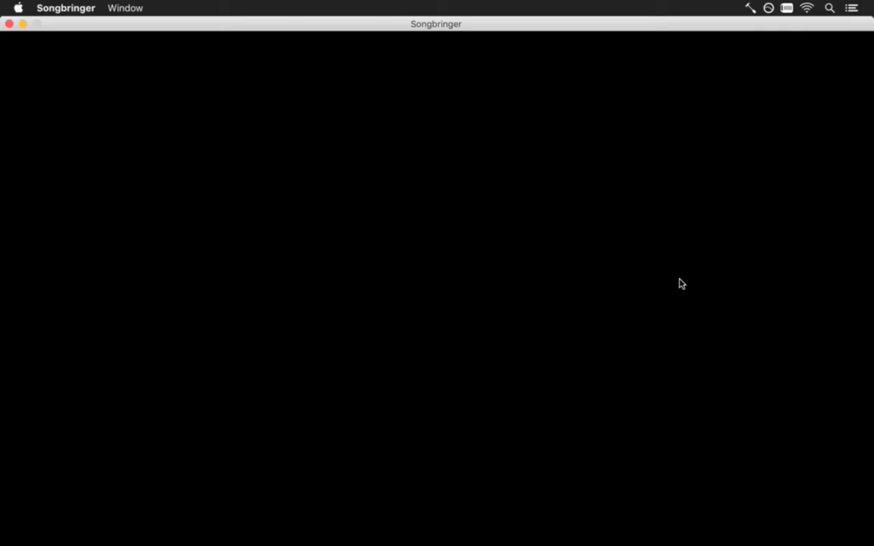
Move northeast to the eastern red strip and sidestep beside it with the sword drawn
key(d)
key(w)
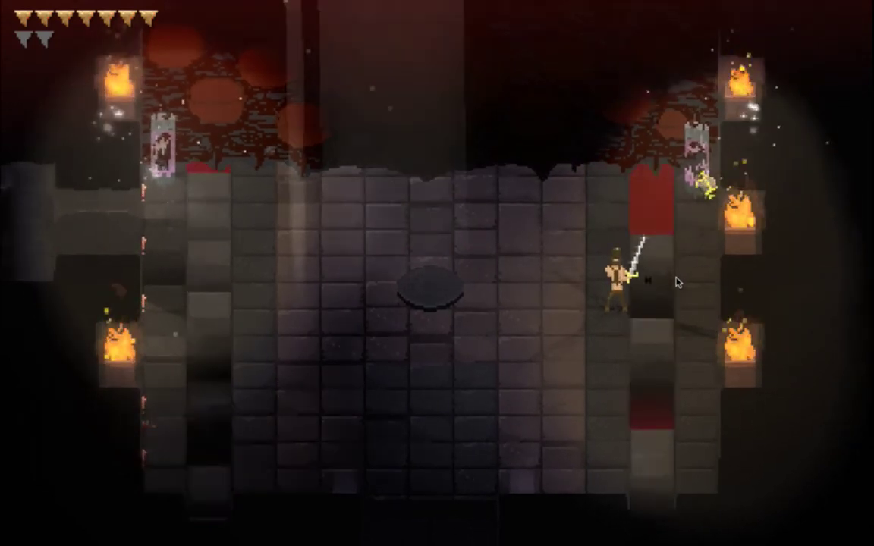
key(w)
key(a)
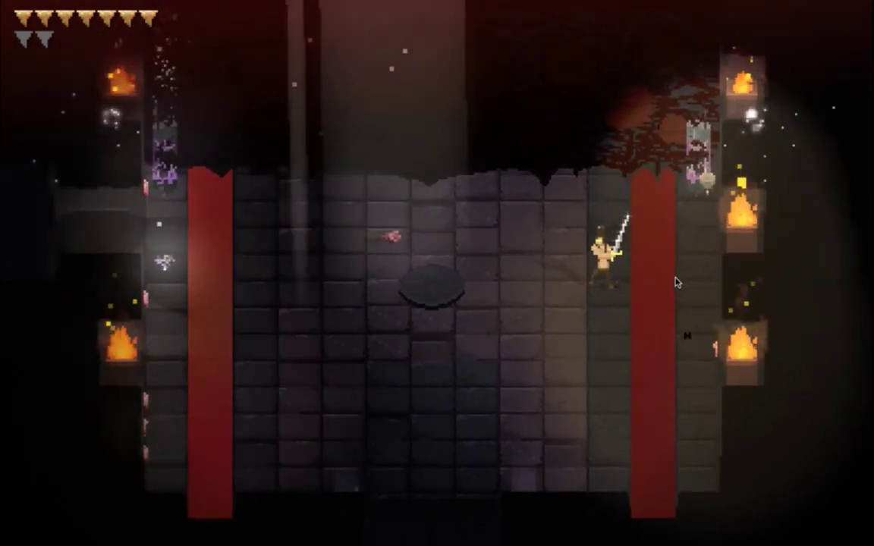
key(s)
key(a)
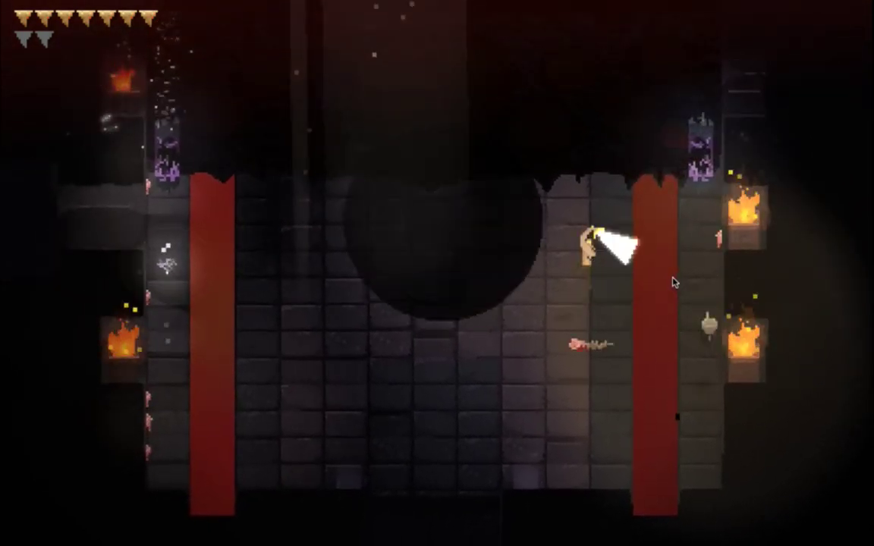
Attack westward through the fear gas and strike the boss from directly below its central eye
key(w)
click(673, 282)
key(a)
click(674, 282)
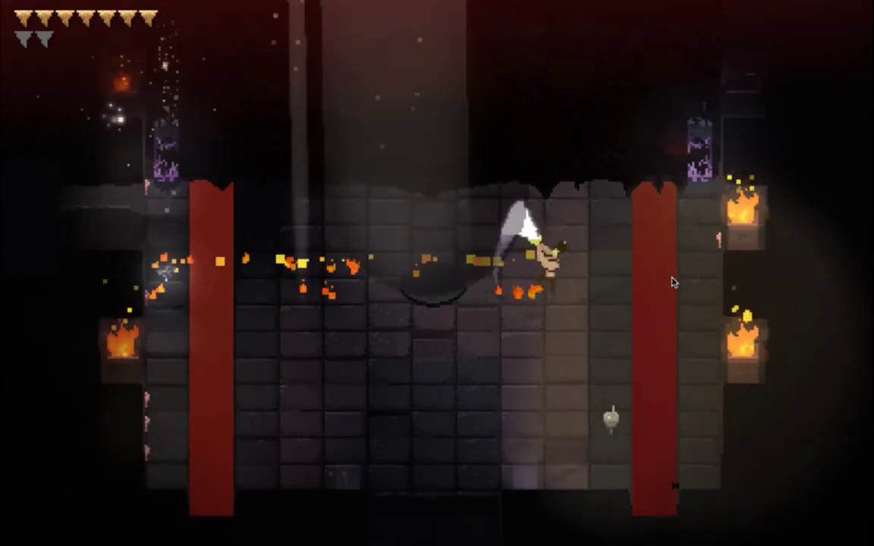
click(673, 282)
key(a)
key(w)
key(j)
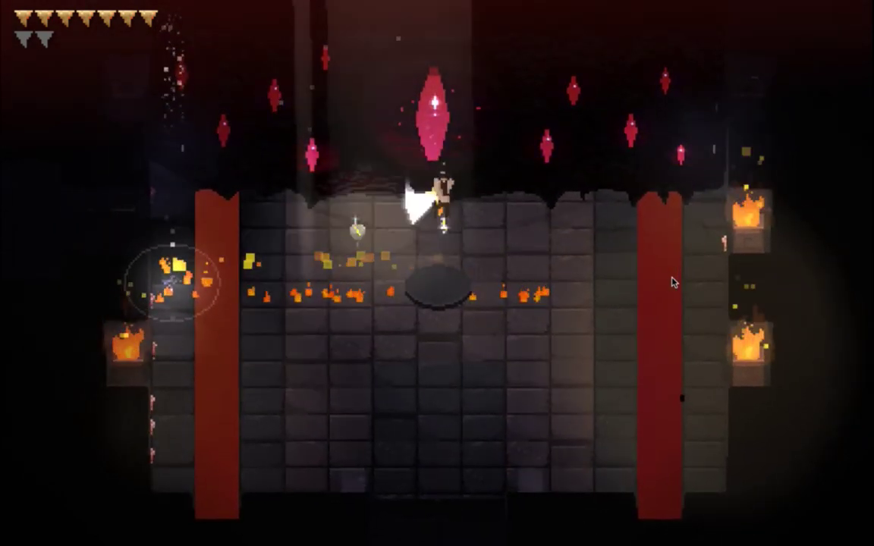
key(j)
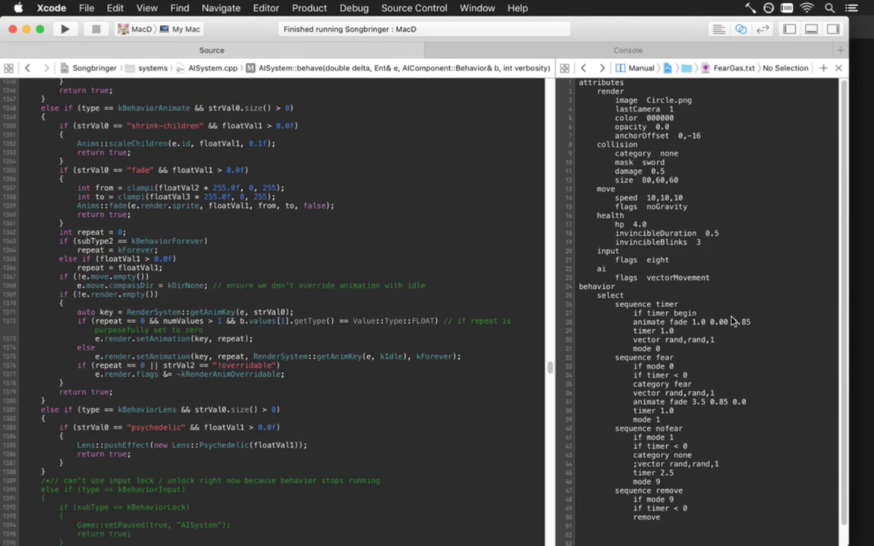
Set invincibleDuration to 0.2 and invincibleBlinks to 1 in the health attributes of FearGas.txt
click(719, 234)
key(BackSpace)
text(2)
key(super+s)
key(Left)
key(Delete)
text(1)
Comment out the vector rand,rand,1 line in the fear sequence with a semicolon and run the game
key(Down)
key(Down)
key(Down)
key(Down)
key(Down)
key(Down)
key(Down)
key(Down)
key(Down)
key(Down)
key(Down)
key(Down)
key(Down)
key(Down)
key(Down)
key(Down)
key(Down)
key(Down)
key(Left)
key(Left)
key(Left)
key(Left)
key(Left)
key(Left)
key(Left)
key(Left)
key(Left)
key(Left)
key(Left)
key(Left)
key(Left)
key(Up)
key(Left)
key(Left)
text(;)
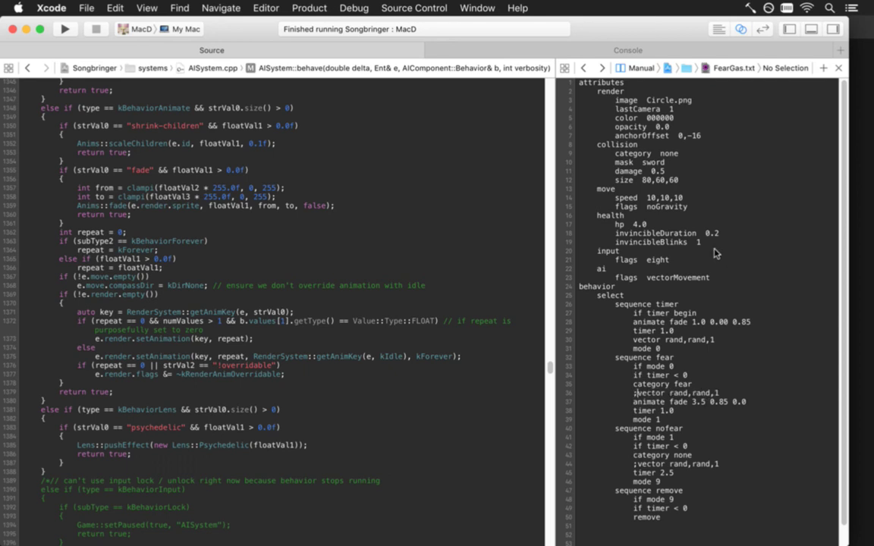
key(super+r)
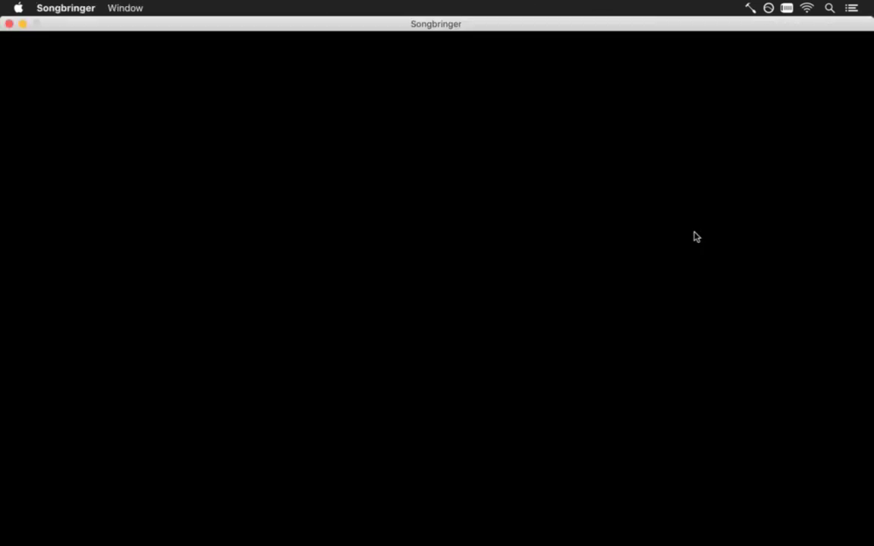
Move the character northeast past the dark disc towards the eastern strip while swinging the sword
key(w)
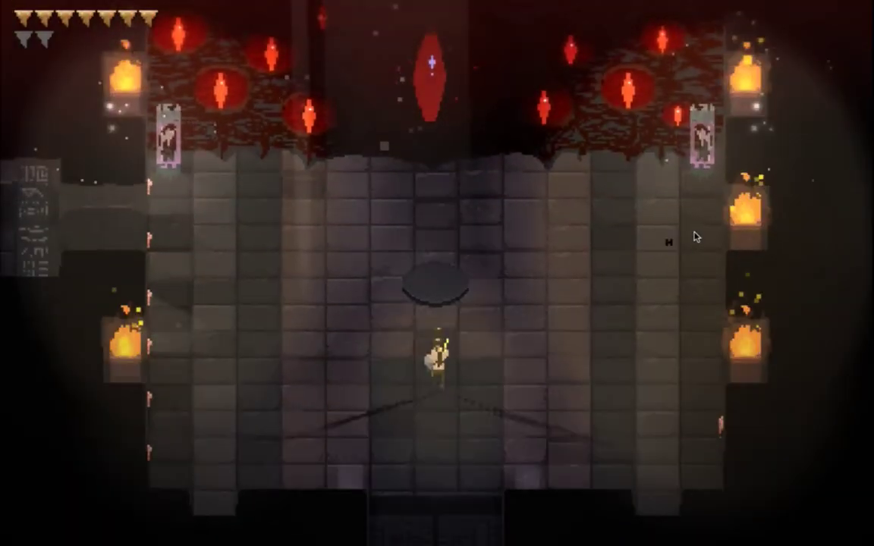
key(d)
click(692, 236)
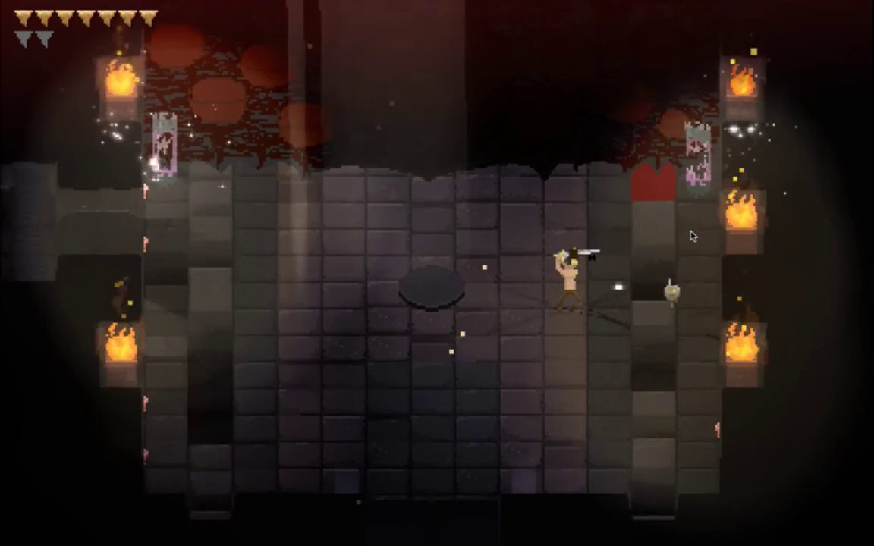
key(a)
key(d)
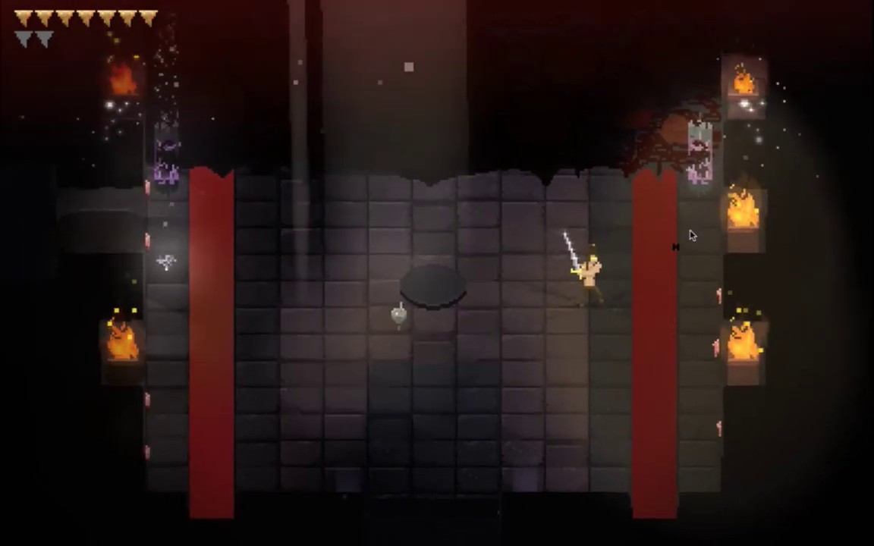
Attack the fear gas from its eastern edge with sword swings and quit the game
key(w)
key(a)
click(690, 235)
key(s)
key(a)
key(space)
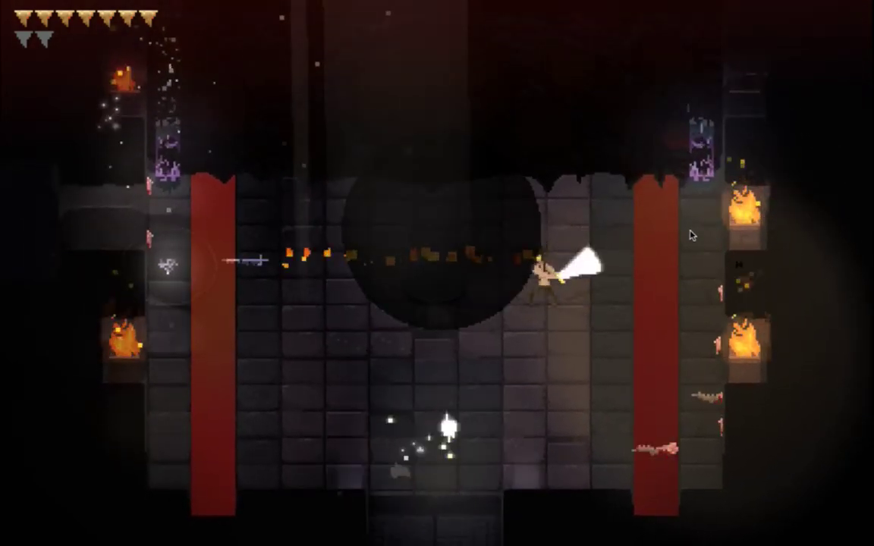
key(space)
key(w)
key(space)
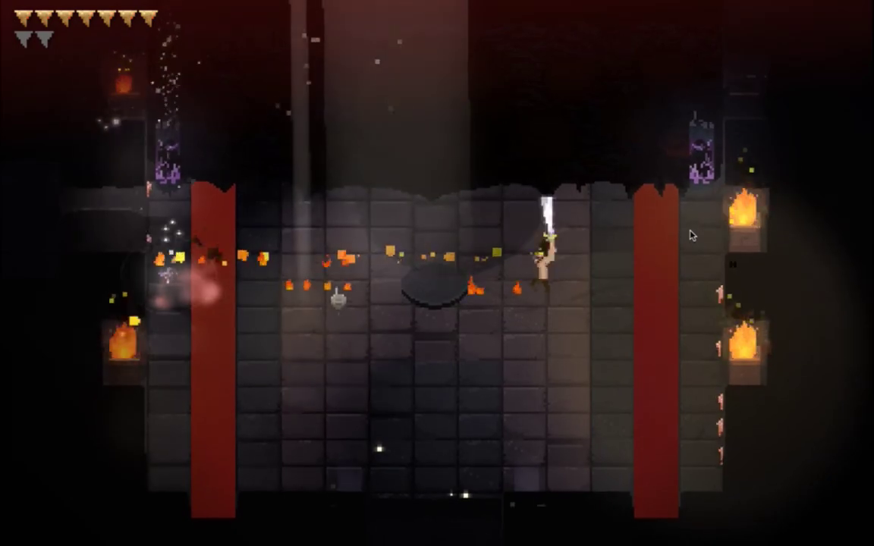
key(super+q)
Comment out the vector rand,rand,1 line in the timer sequence with a semicolon and run the game
click(722, 305)
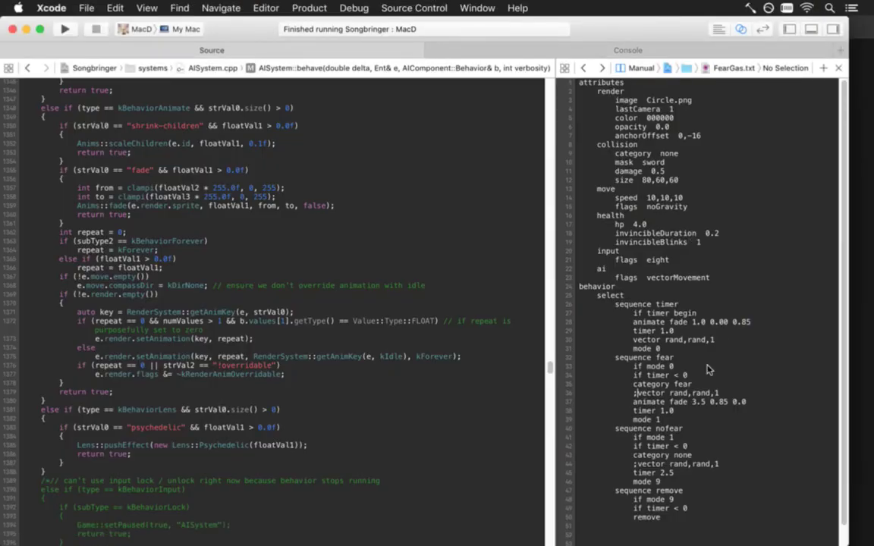
key(Up)
key(Up)
key(Up)
key(Up)
key(Up)
key(Up)
text(;)
key(super+r)
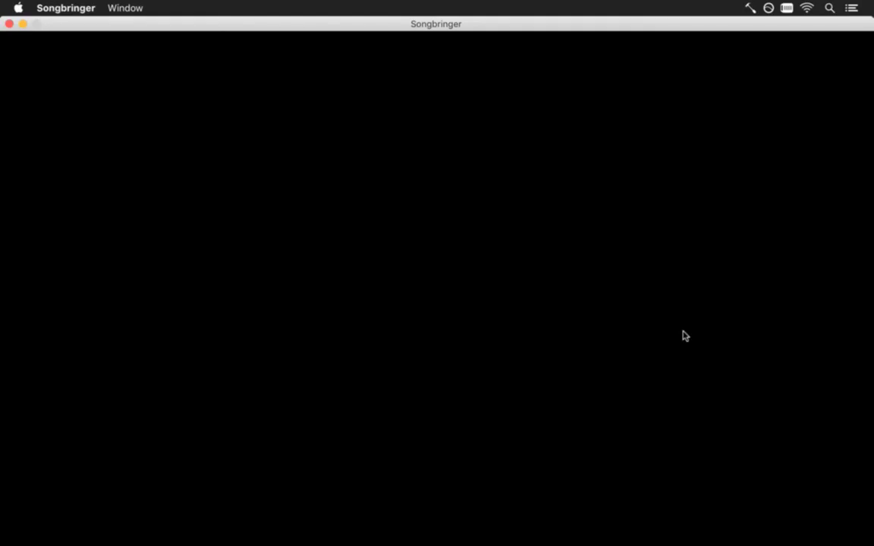
Move the character to the western strip, slash eastward at the fear gas and quit the game
key(Up)
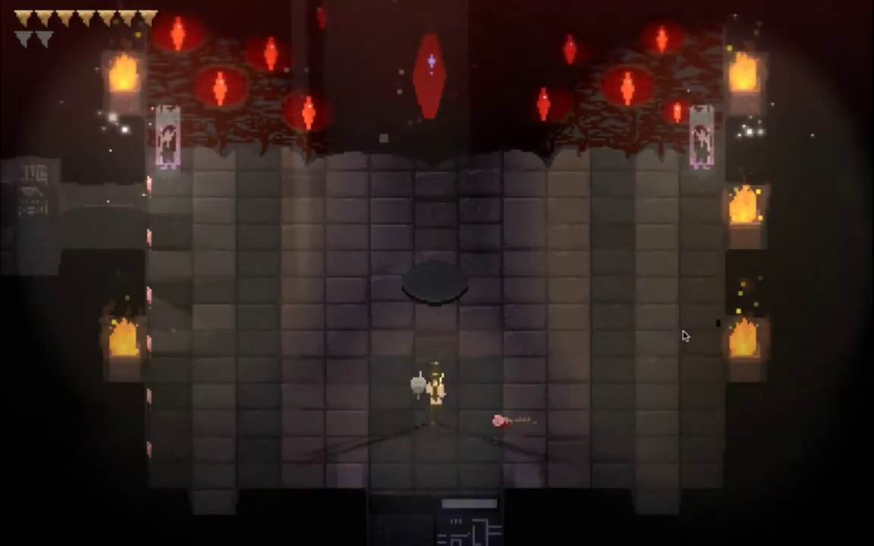
key(Left)
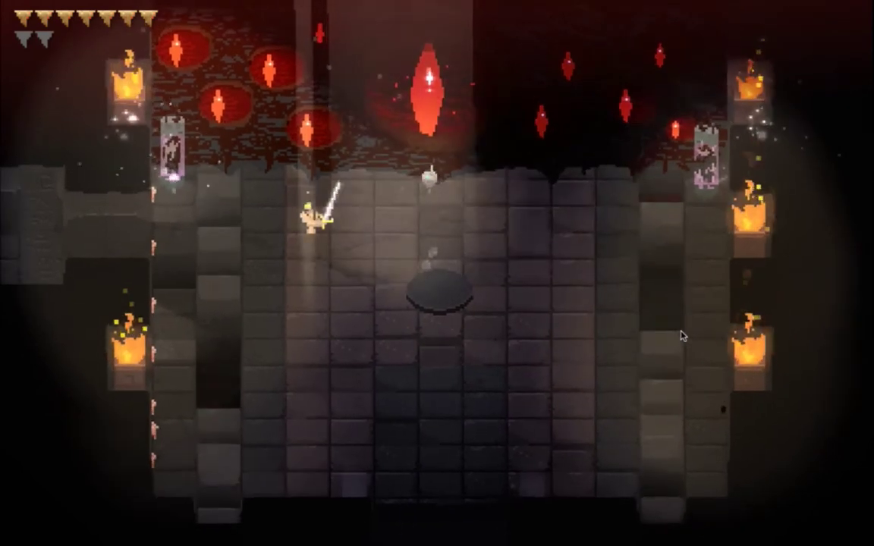
key(Down)
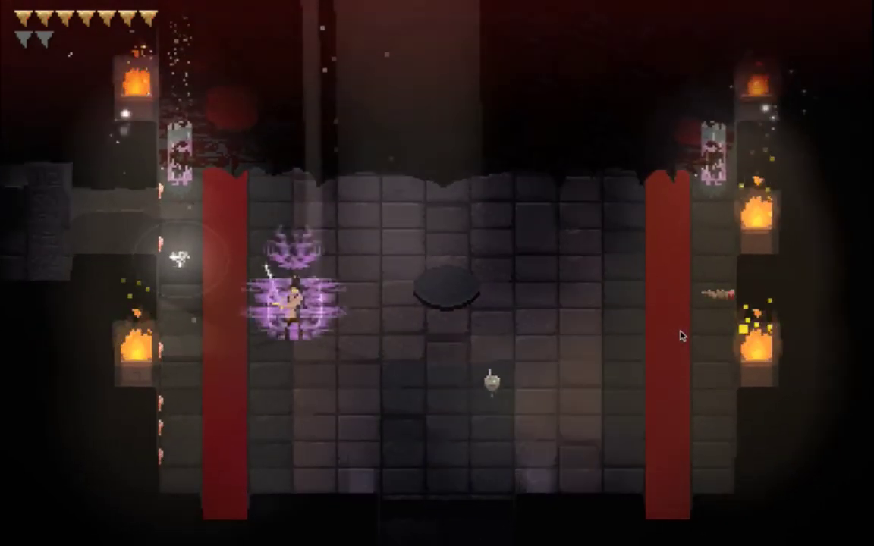
key(Right)
key(x)
key(x)
key(x)
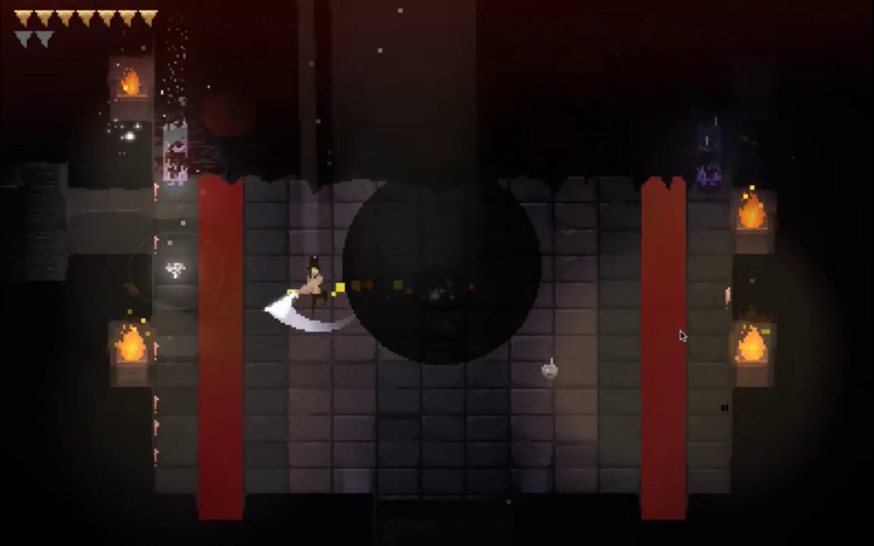
key(super+q)
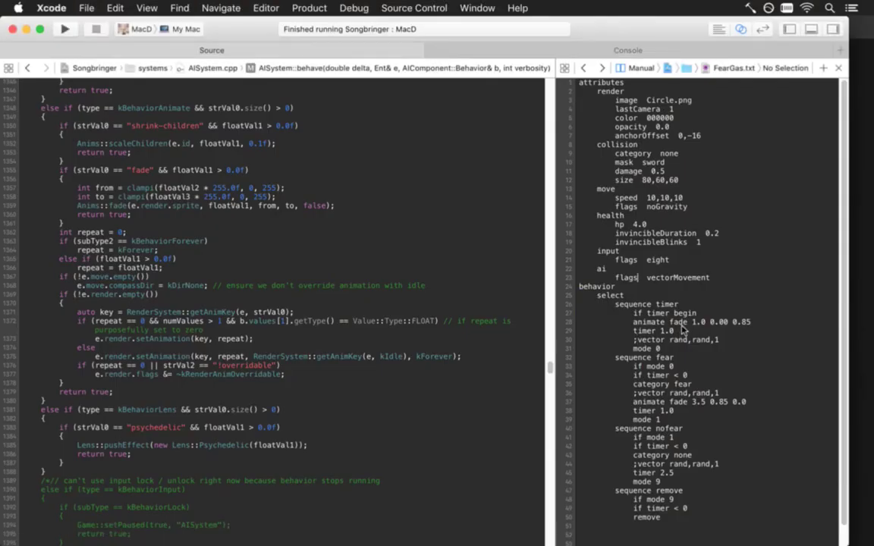
Comment out the ai attribute and its vectorMovement flags line with semicolons and run the game
text(;)
key(Up)
key(Left)
key(Left)
text(;)
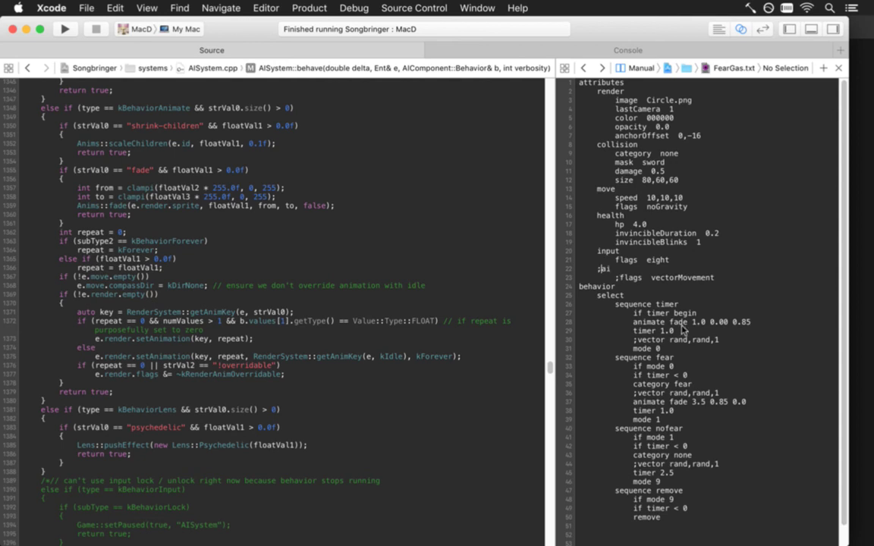
key(Delete)
key(super+r)
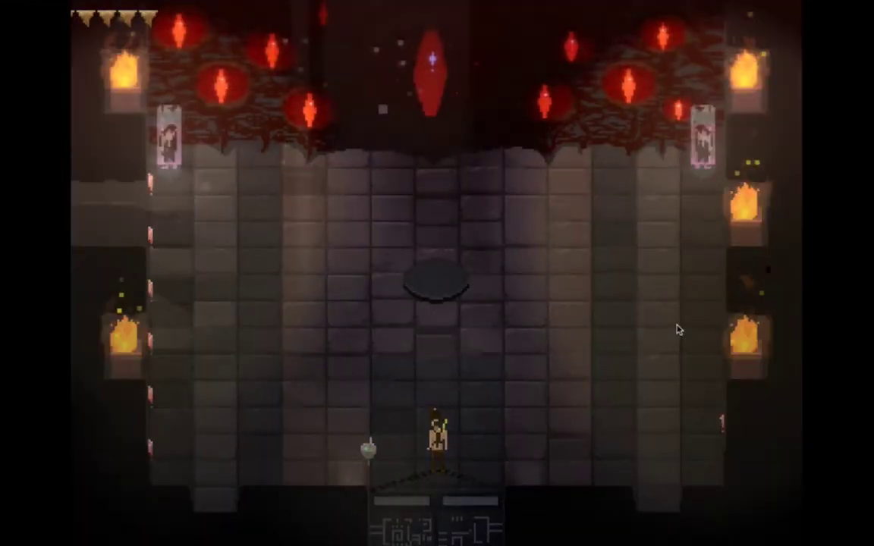
Move the character up the west side of the dark disc and across to its northeast side
key(Right)
key(Up)
key(Left)
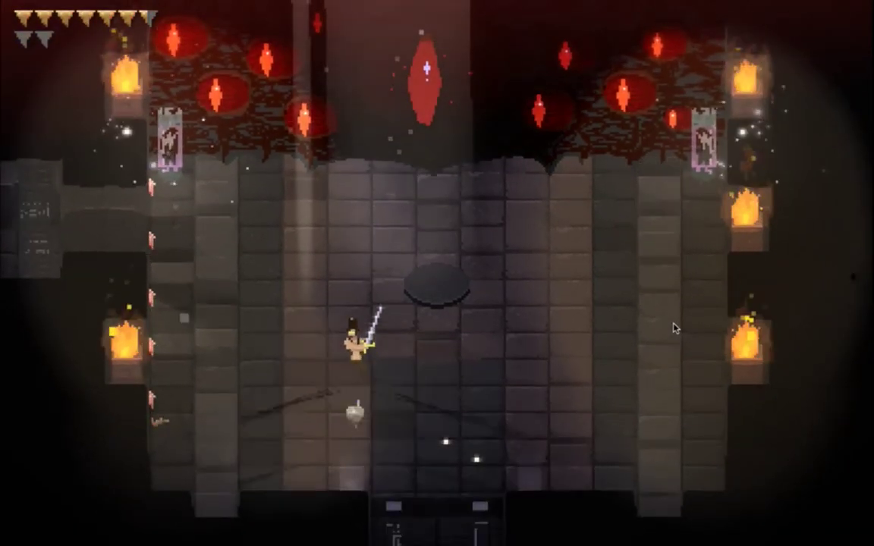
key(Up)
key(Right)
key(Left)
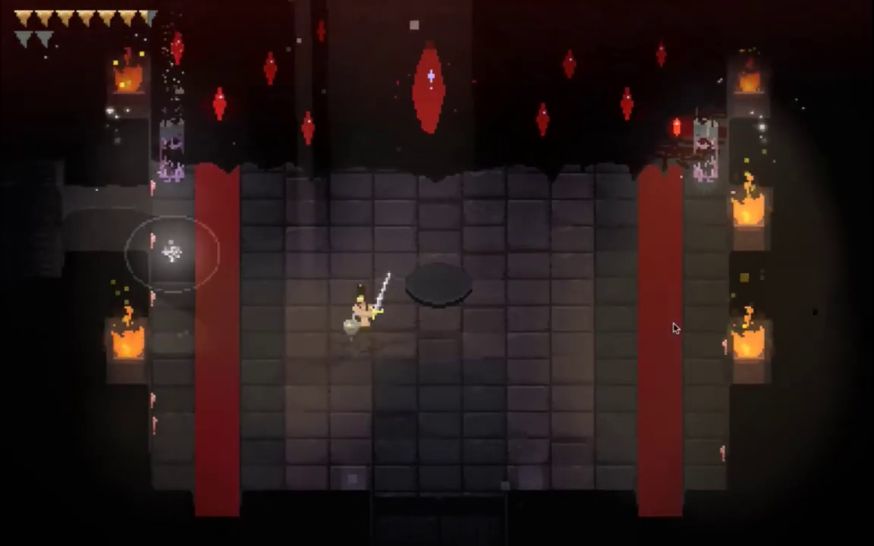
key(Up)
key(Right)
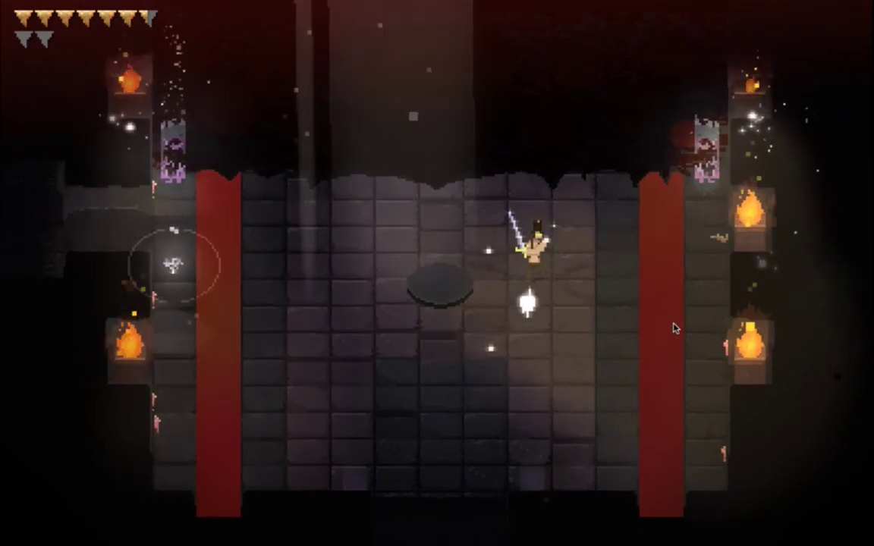
Move beside the eastern red strip and swing the sword at the flying worms there
key(d)
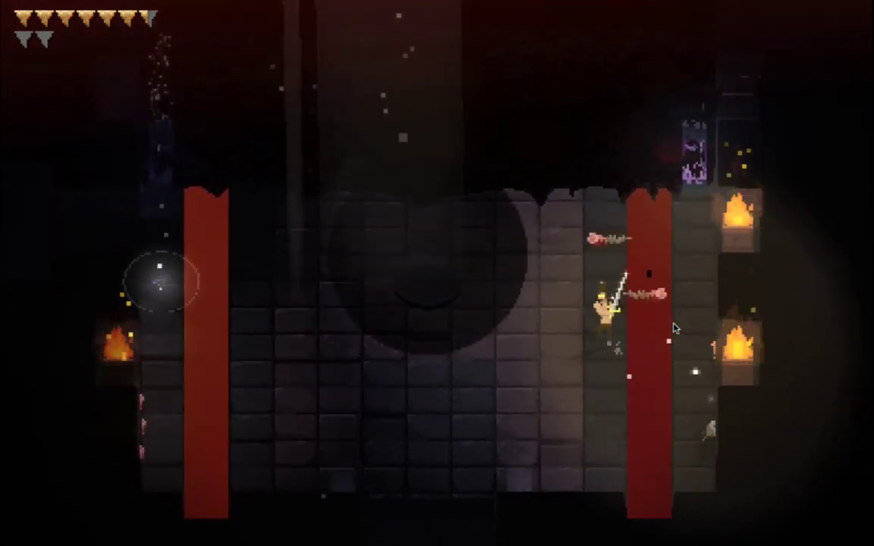
key(a)
click(673, 328)
key(d)
click(674, 329)
key(w)
click(673, 328)
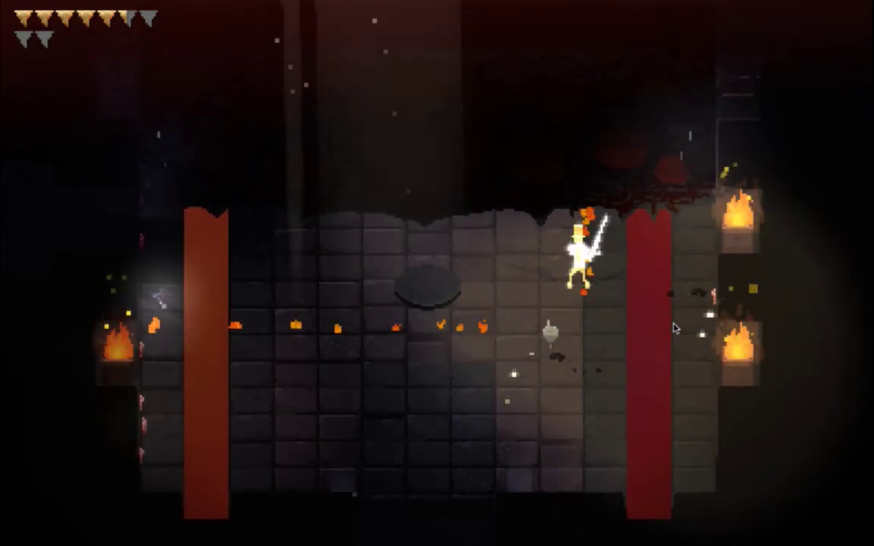
Turn on the debug overlay and keep fighting the worms beside the eastern red strip
key(F1)
click(668, 330)
key(s)
key(d)
click(669, 331)
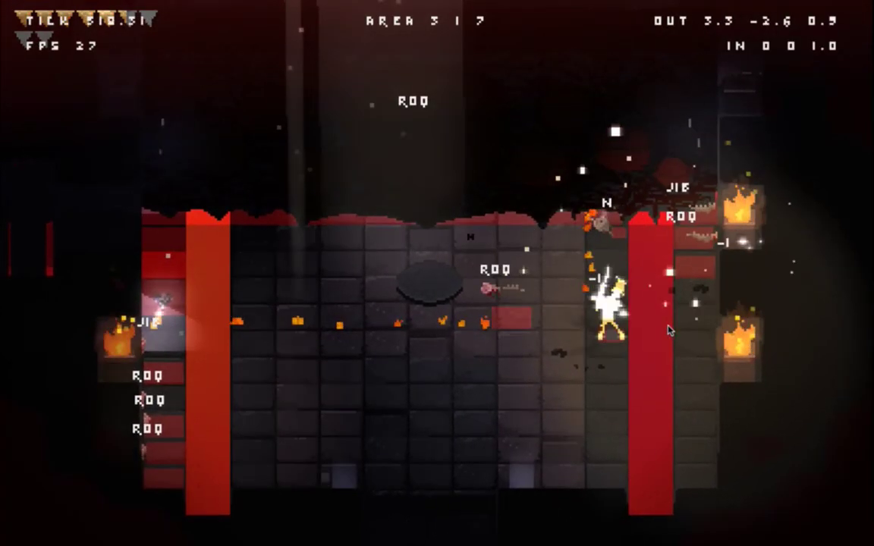
key(a)
key(d)
click(669, 331)
key(a)
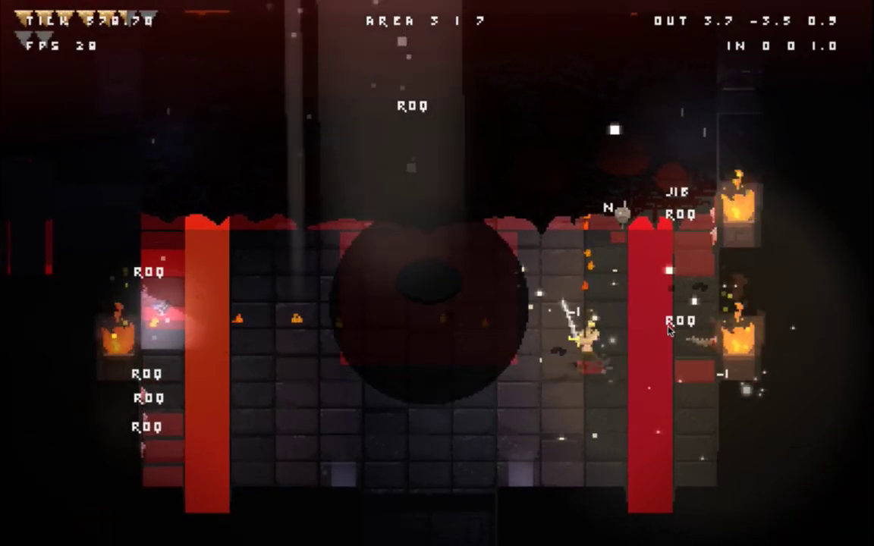
Strike the fear gas repeatedly with the sword from its eastern edge with the debug overlay on
key(w)
click(669, 330)
key(s)
click(669, 331)
click(669, 330)
click(669, 330)
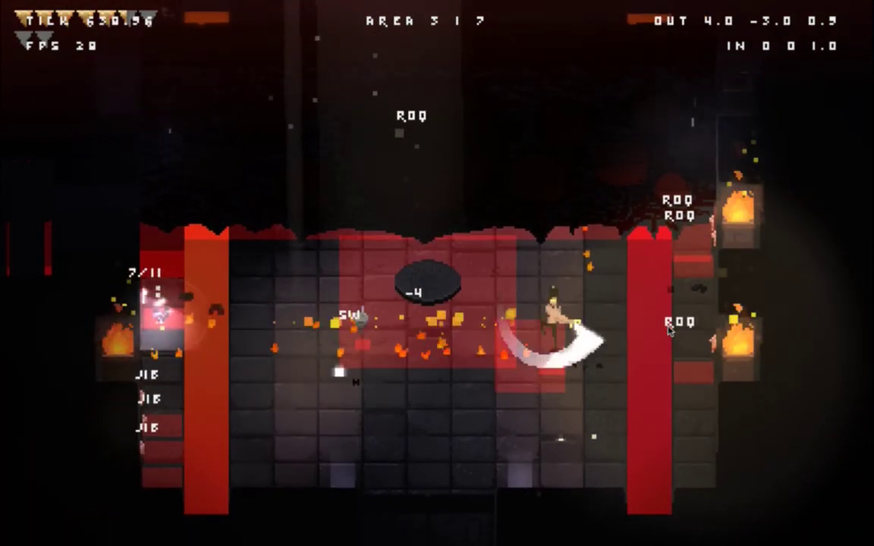
click(669, 330)
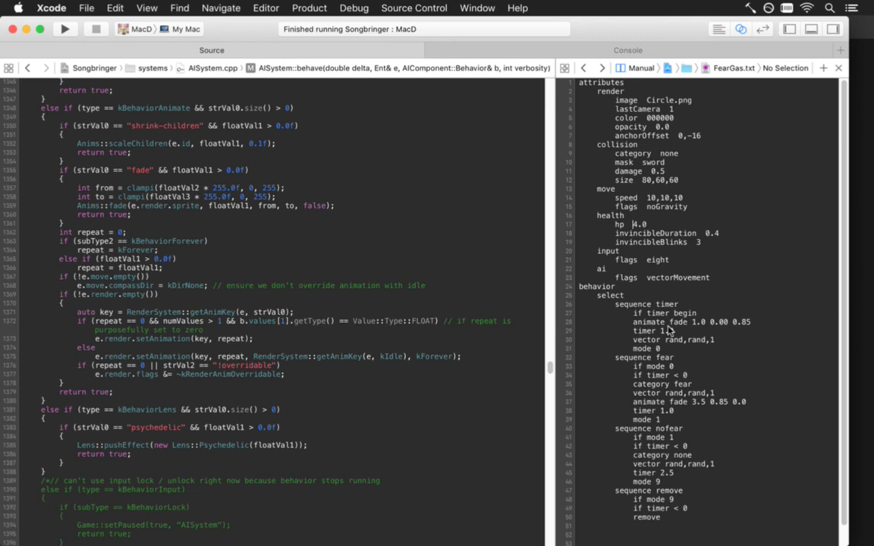
Run the game and move the character northeast to the eastern red strip
key(super+r)
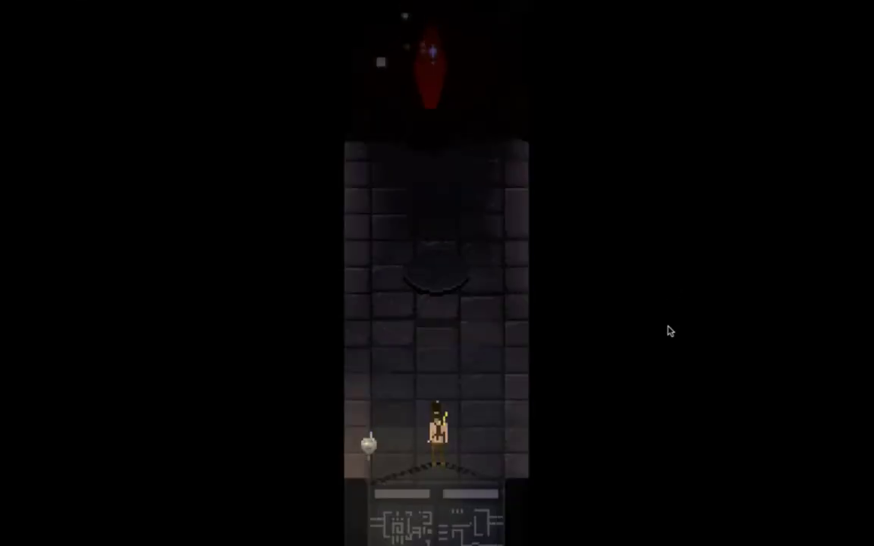
key(Up)
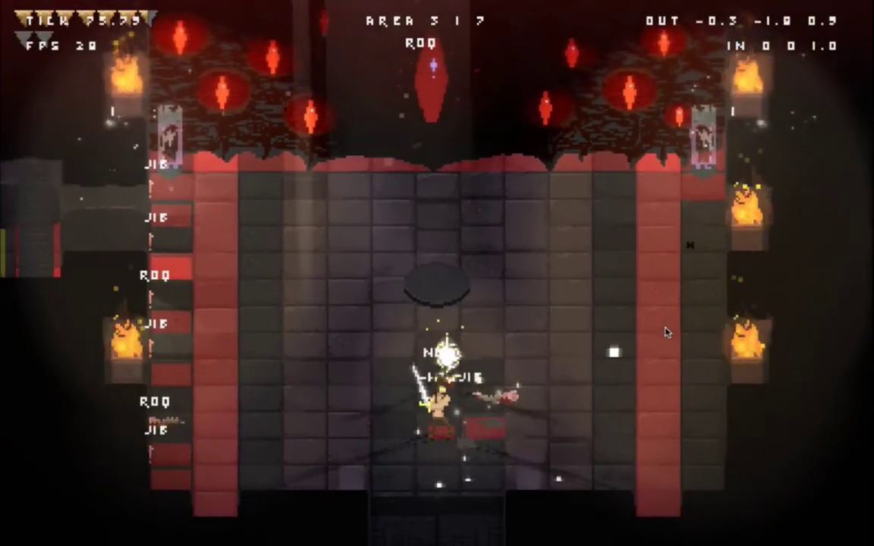
key(Right)
key(Up)
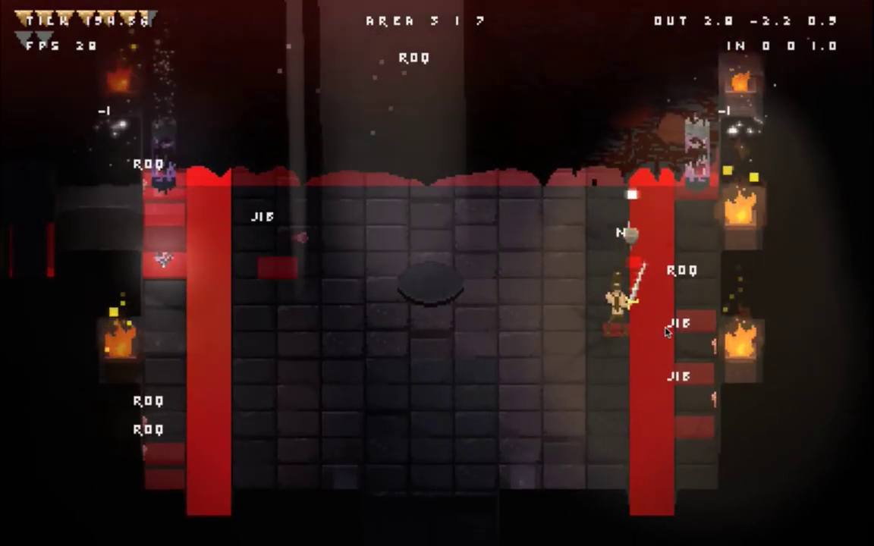
Approach the fear gas from the east and cross westward through it to southwest of the dark disc
key(Left)
key(Up)
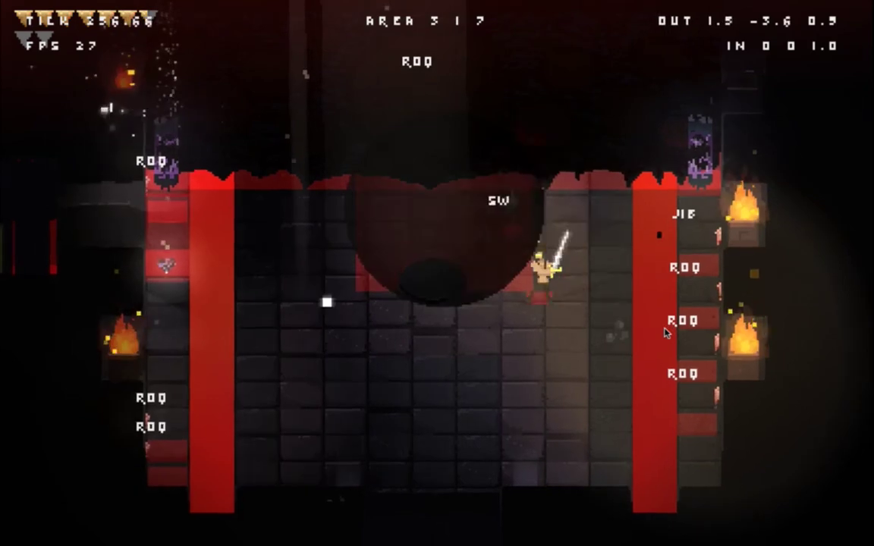
key(Left)
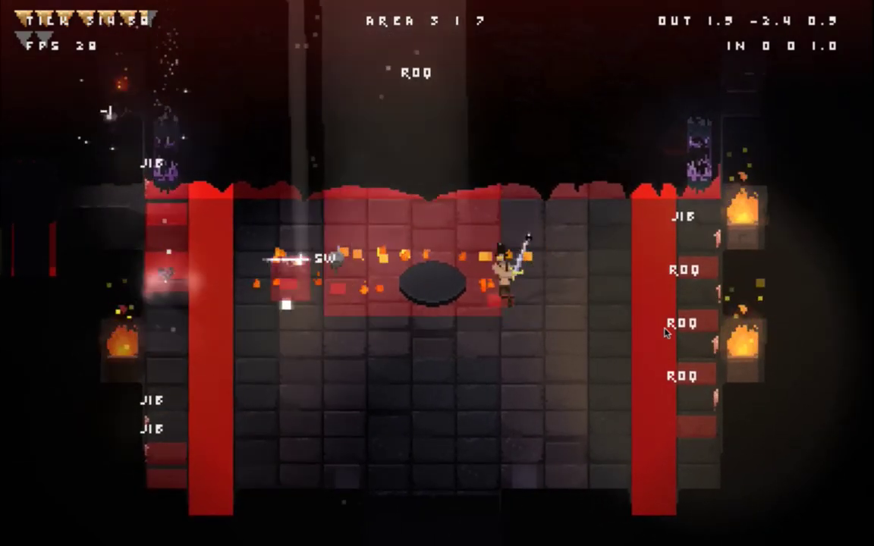
key(Down)
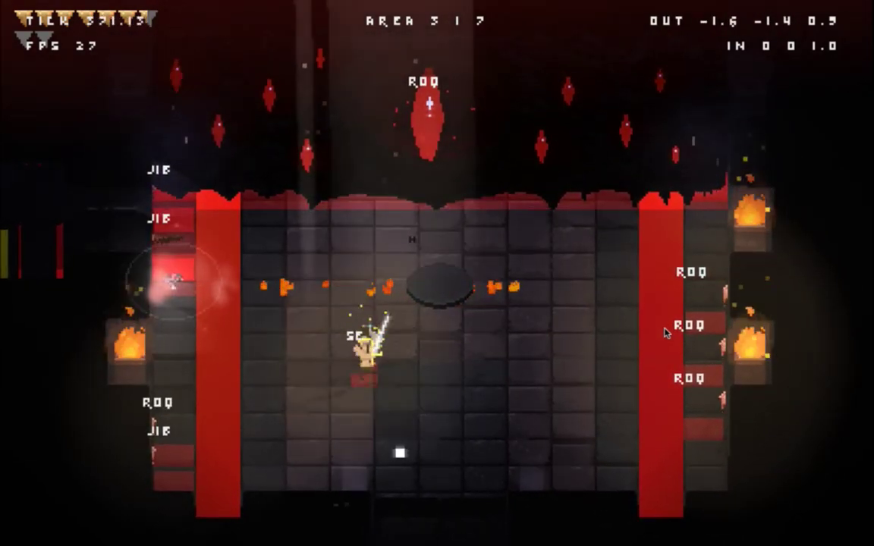
Move the character east below the dark disc, return to the western strip and step north
key(Right)
key(Right)
key(Up)
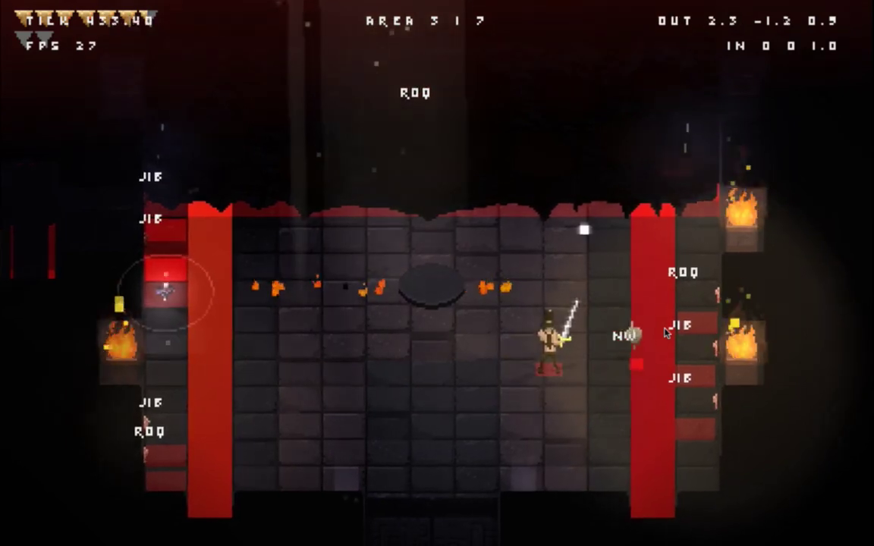
key(Left)
key(Left)
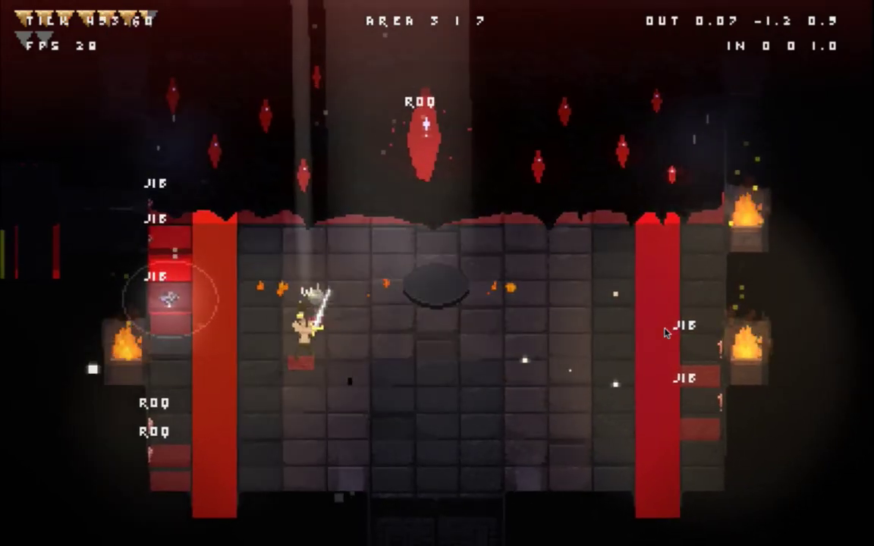
key(Up)
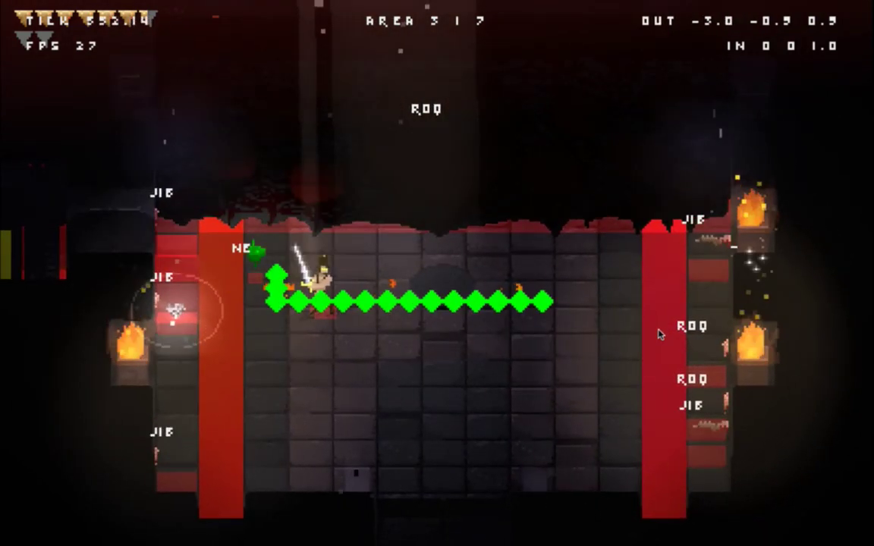
Switch the debug overlay to the entity behavior labels and timers while stepping south near the western strip
key(F3)
key(F3)
key(Down)
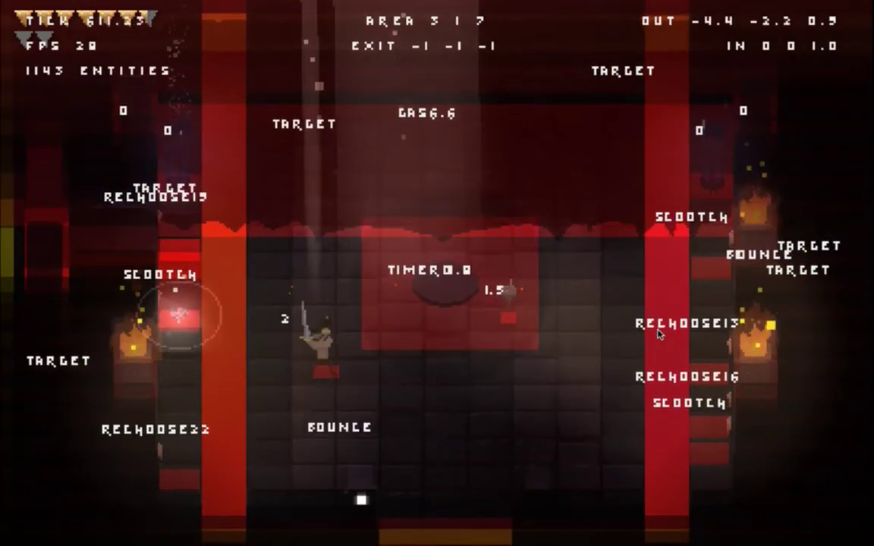
Turn off the debug overlay and move the character east to just below the dark disc, swinging the sword on the way
key(F3)
key(Right)
key(x)
key(x)
key(Right)
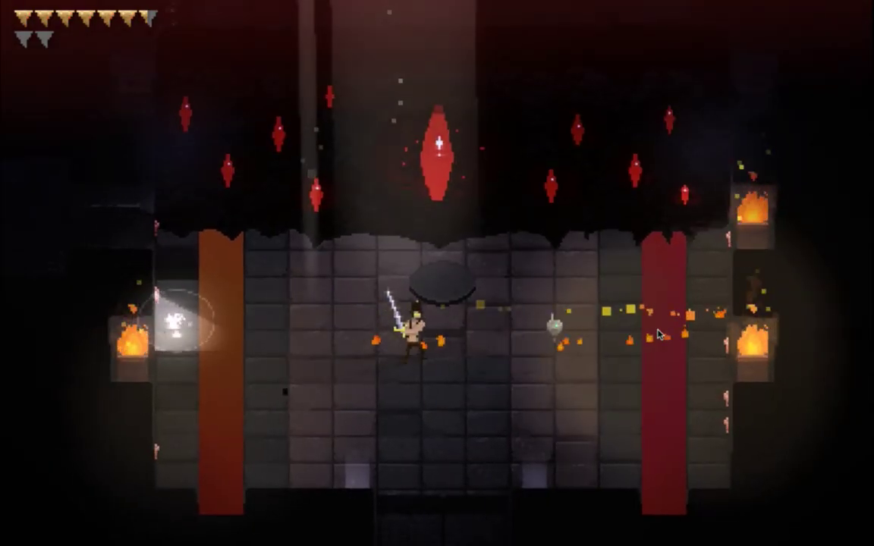
Switch to Xcode, run the game again and walk the character north into the arena
key(super+Tab)
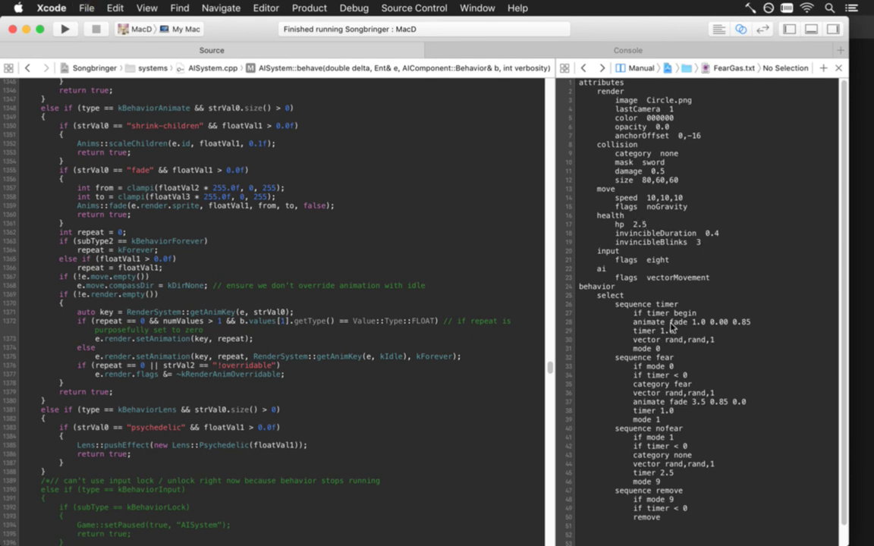
key(super+r)
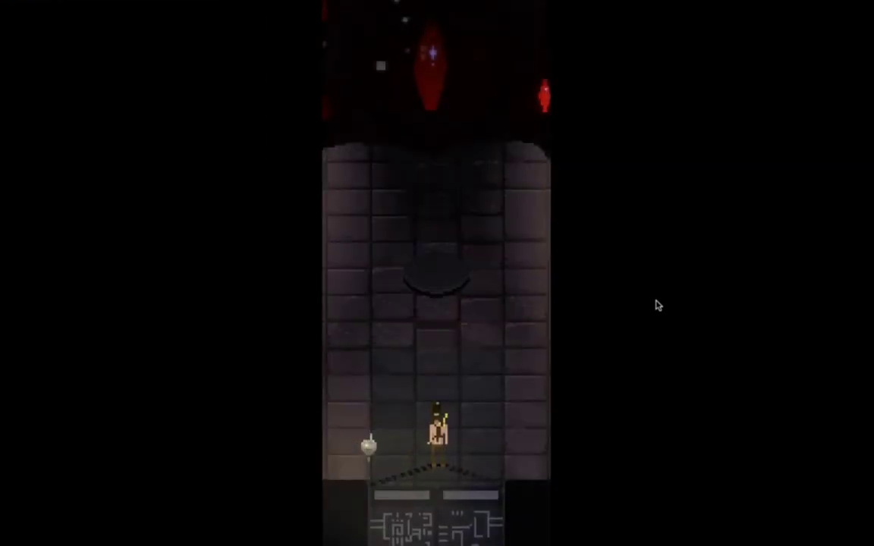
key(Up)
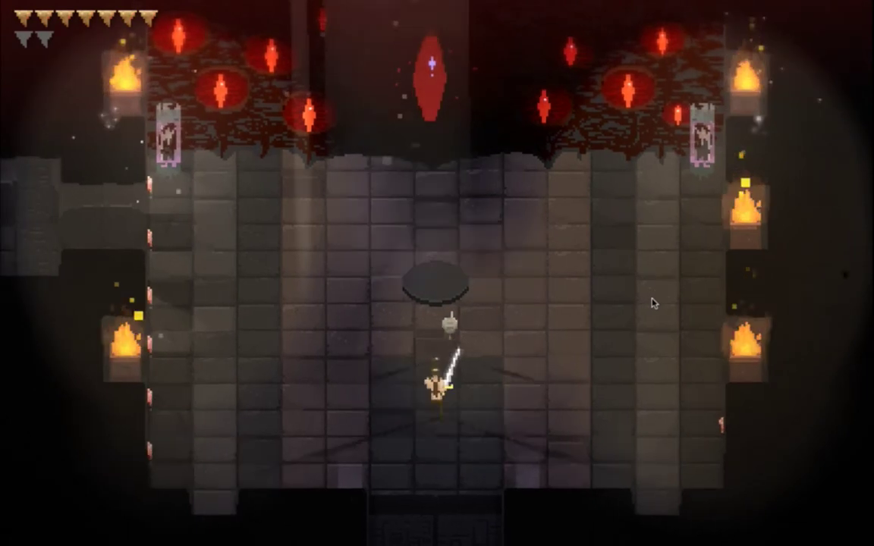
Move the character northwest to the floor just east of the western strip
key(Left)
key(Left)
key(Right)
key(Left)
key(Up)
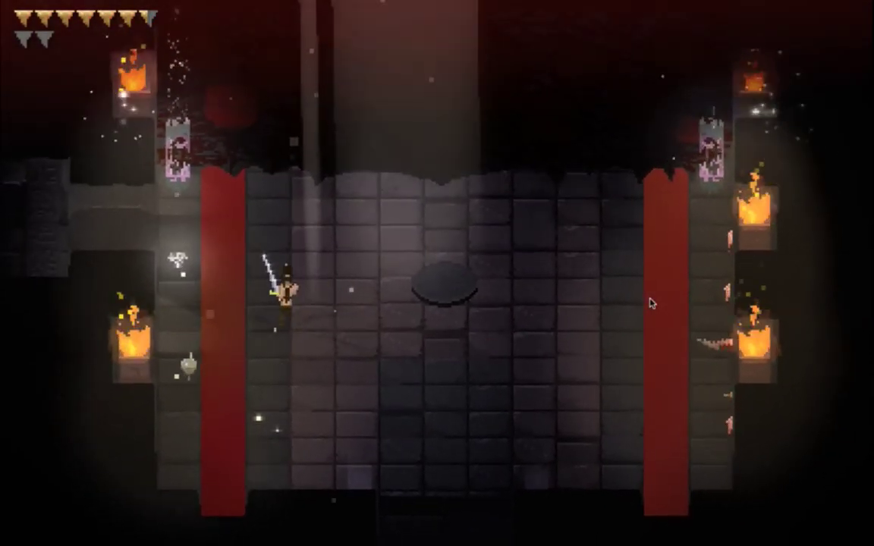
Move the character east past the fear gas to the southeast side of the dark disc
key(Right)
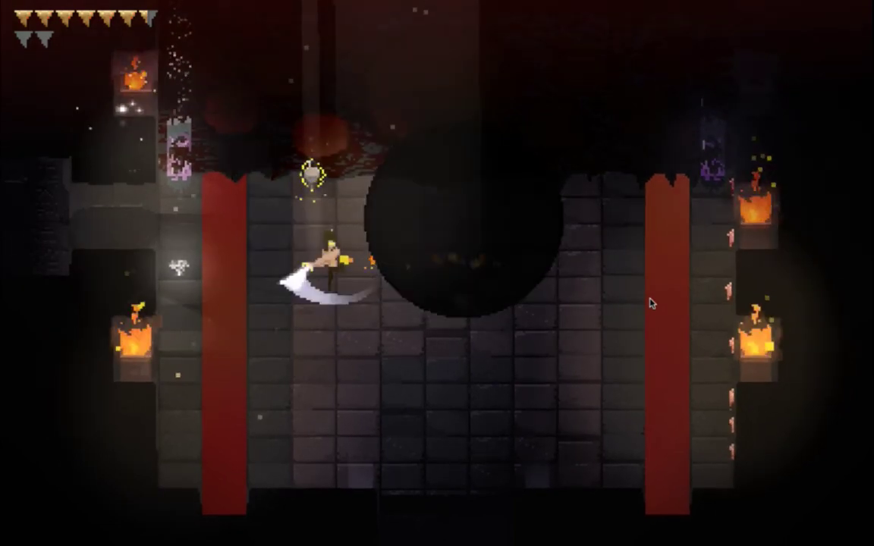
key(Right)
key(Down)
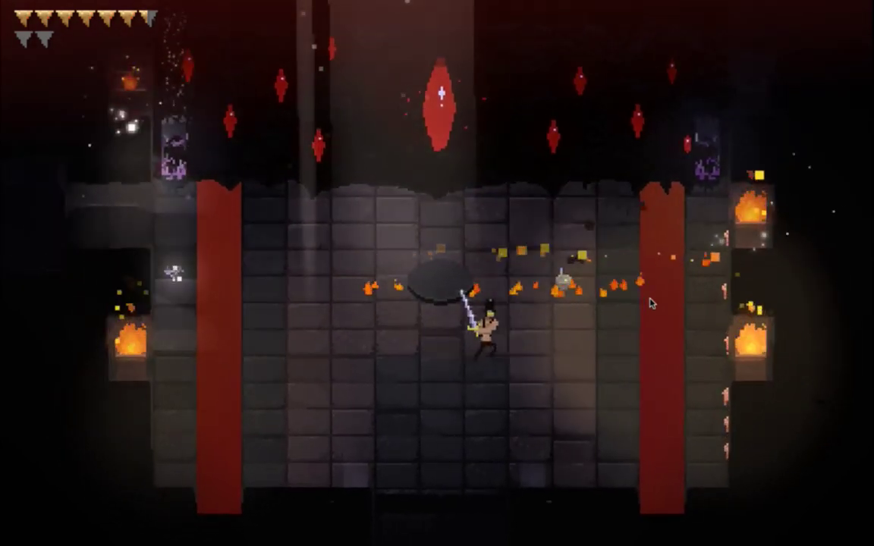
Maneuver the character around the floor immediately east of the dark disc
key(Up)
key(Left)
key(Left)
key(Up)
key(Right)
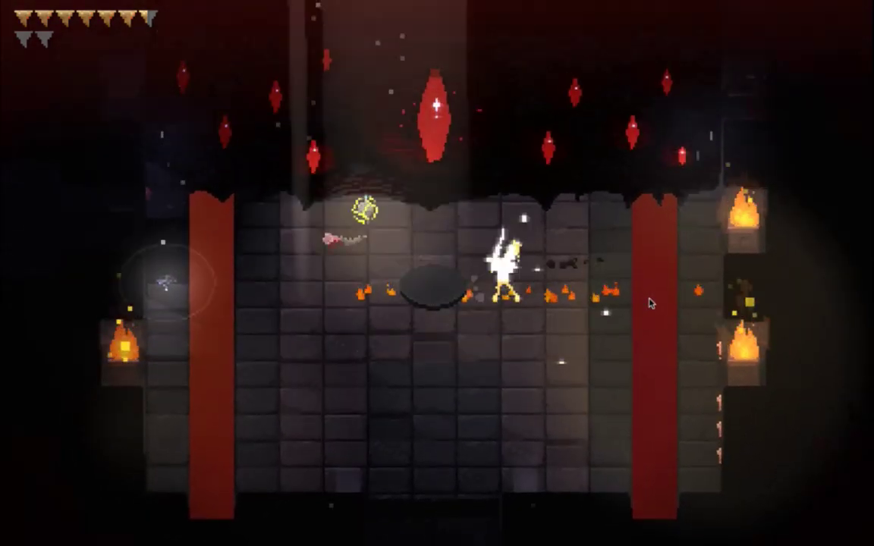
key(Down)
key(Up)
key(Left)
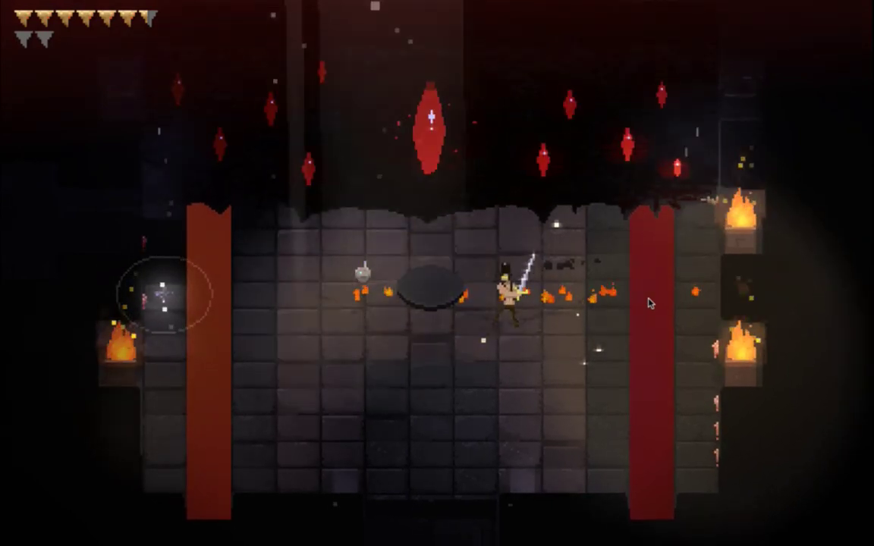
Move the character northwest to the boss's large central eye and swing the sword at it
key(Right)
key(Up)
key(Left)
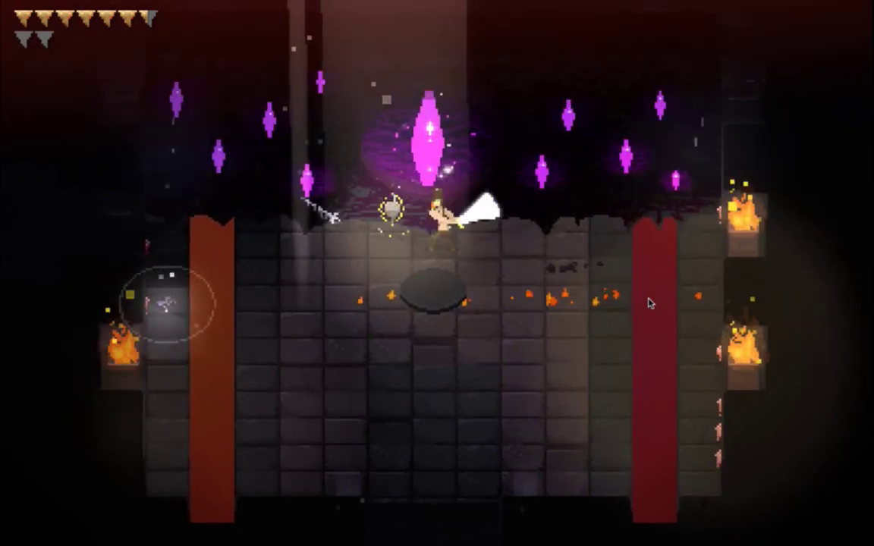
key(Up)
key(x)
key(Down)
key(x)
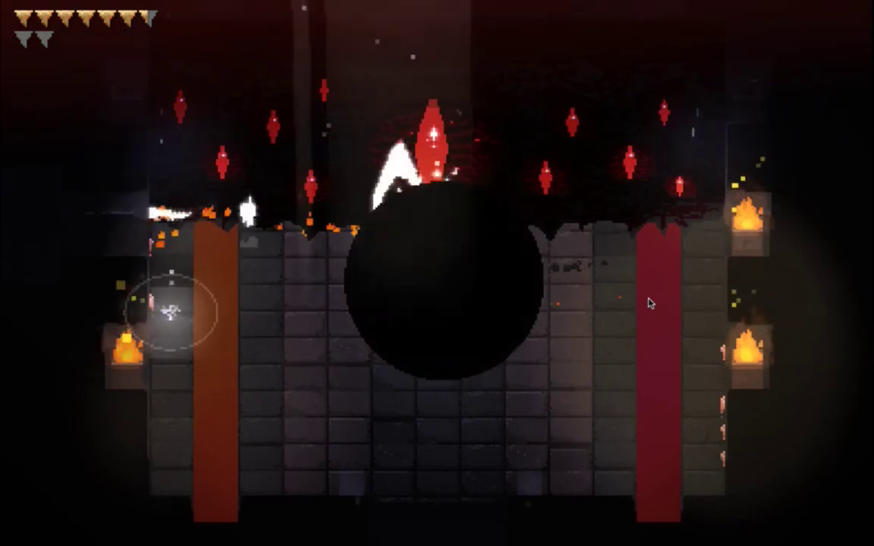
Move the character to the west side of the central eye and swing the sword repeatedly along the boss's edge
key(Left)
key(Down)
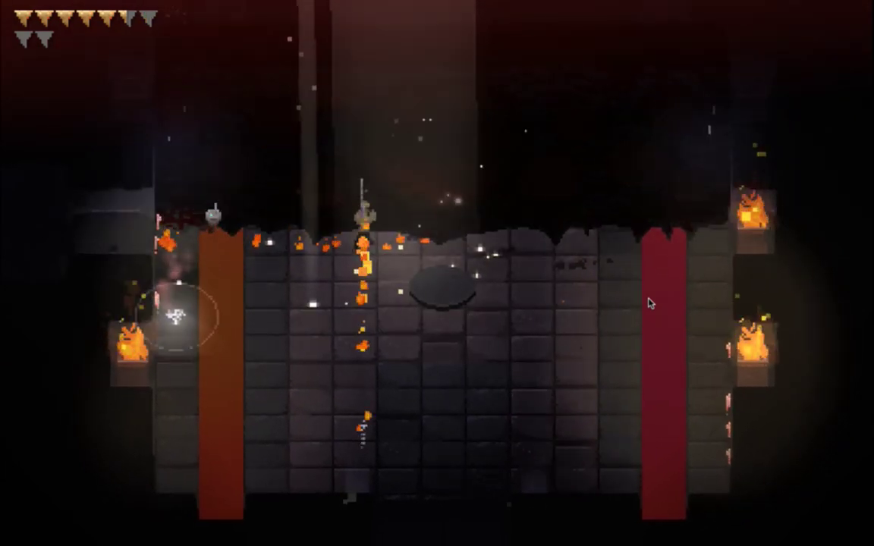
key(x)
key(x)
key(x)
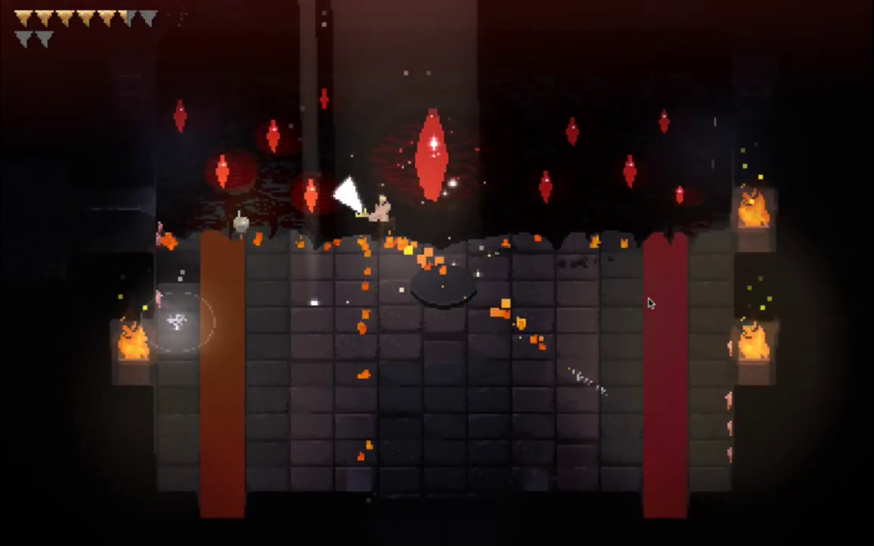
key(x)
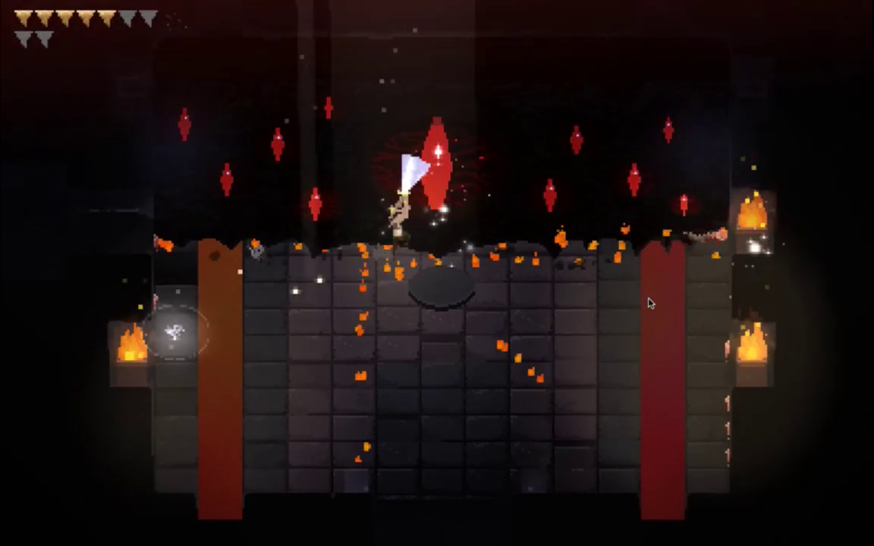
Strike the boss's central eye repeatedly with the sword from its southwest side
key(x)
key(x)
key(x)
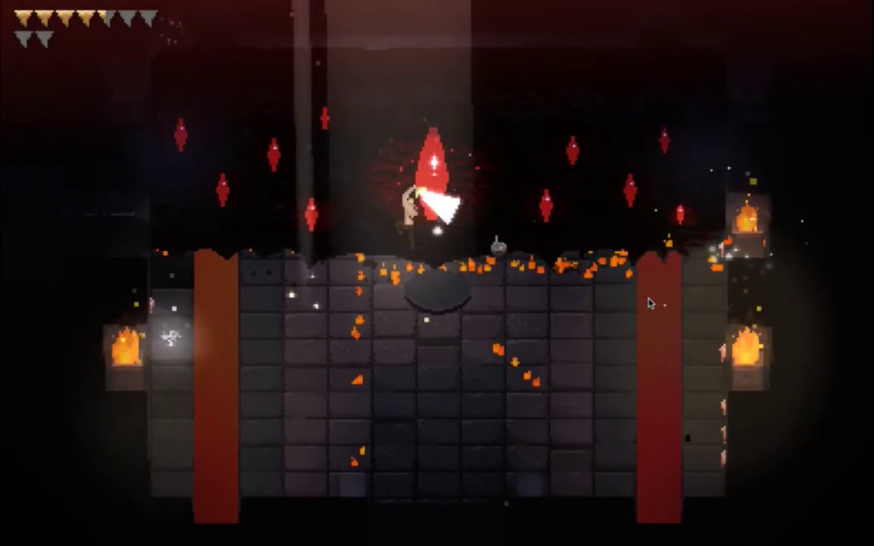
key(x)
key(x)
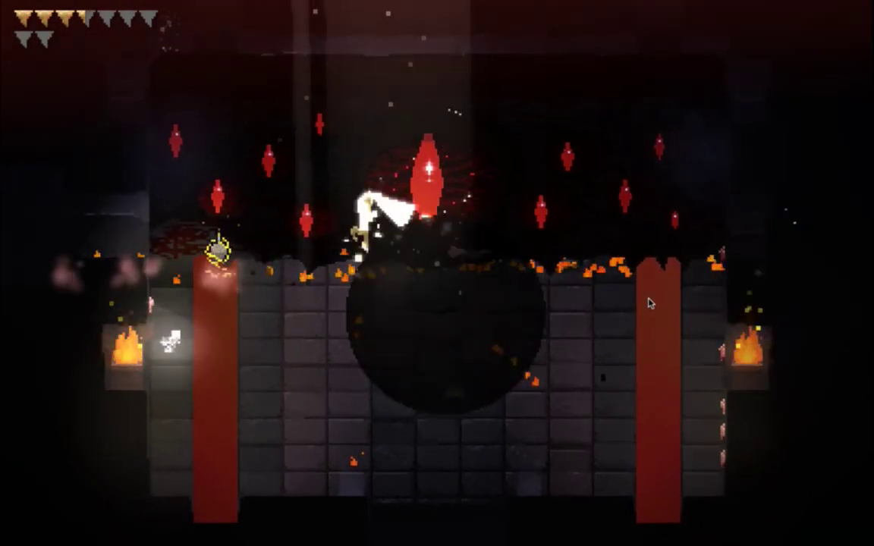
key(x)
key(x)
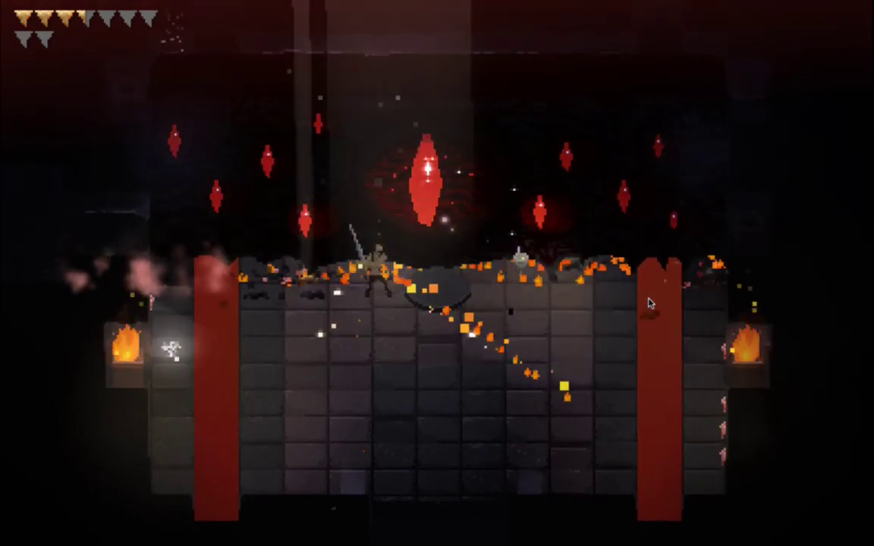
Attack beside the central eye with the sword and place a bomb at the boss's lower edge
key(j)
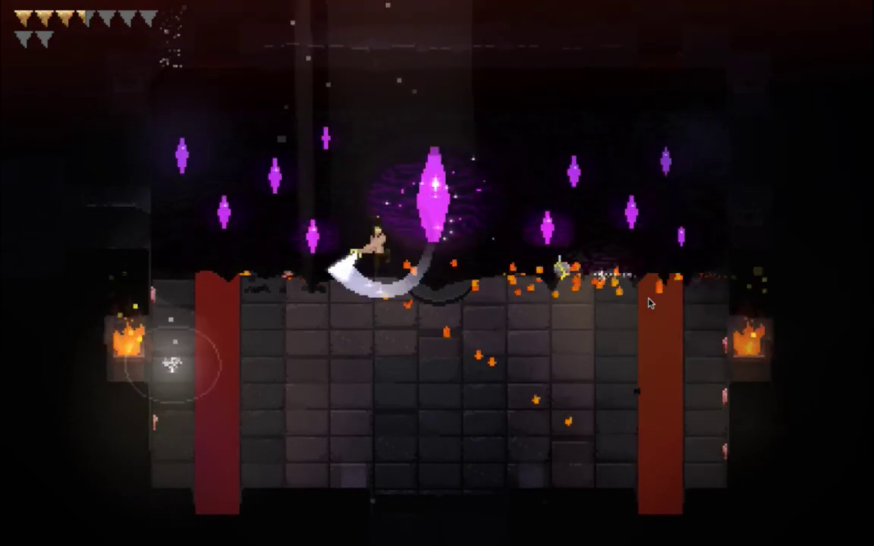
key(x)
key(x)
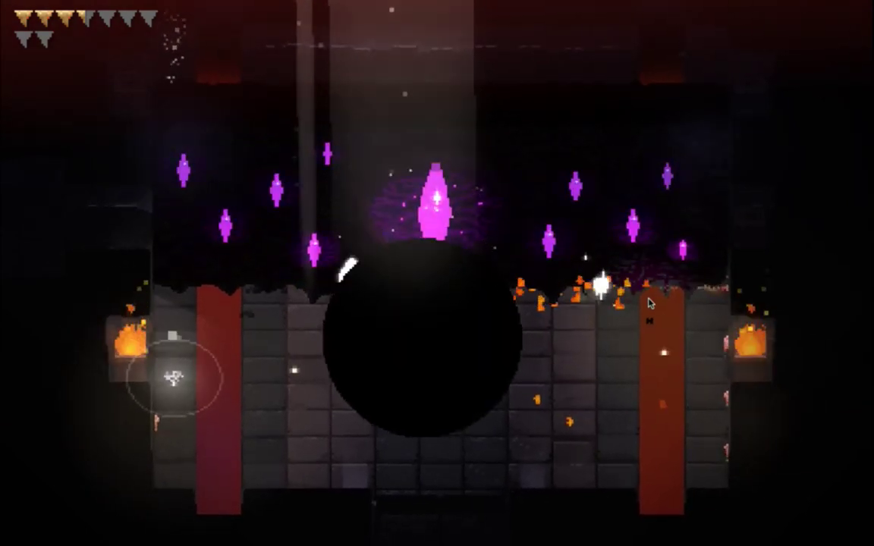
key(j)
key(j)
key(j)
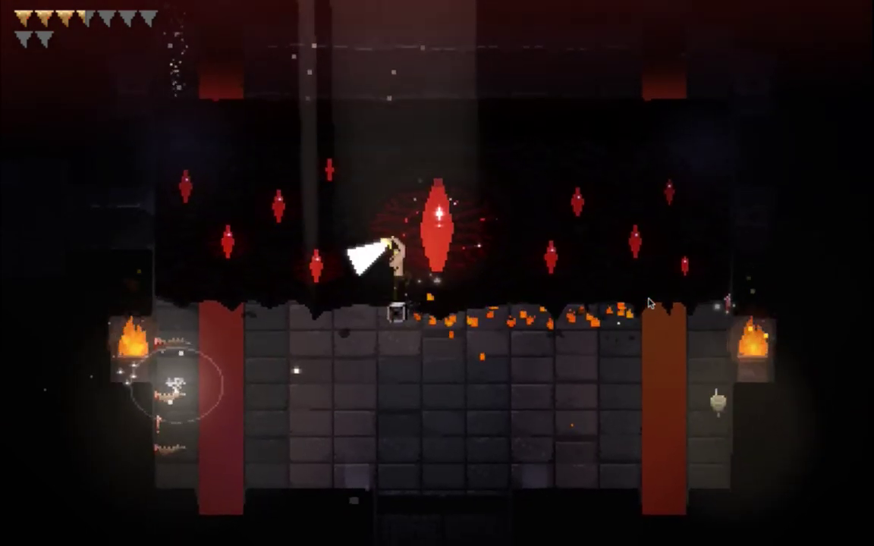
Keep slashing at the central eye with the sword as the boss advances south
key(x)
key(x)
key(x)
key(x)
key(x)
key(x)
key(x)
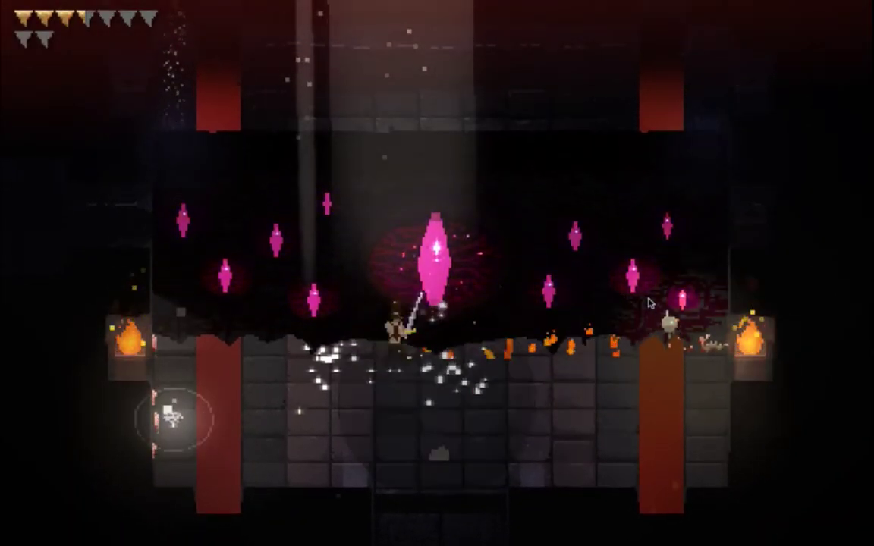
key(x)
key(x)
key(x)
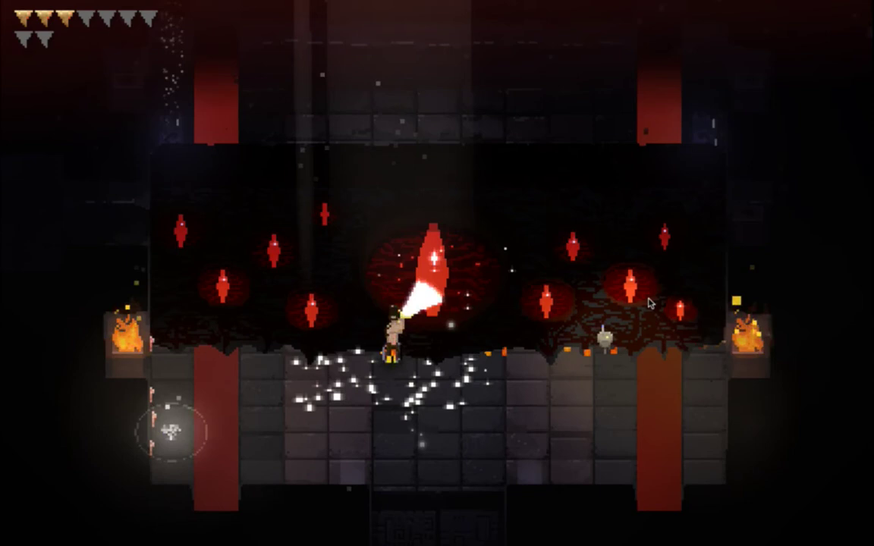
key(x)
key(x)
key(x)
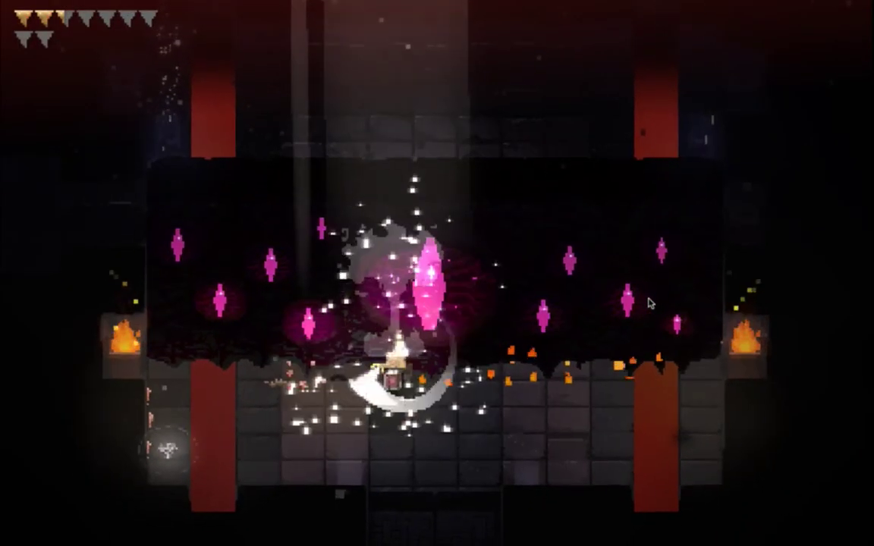
Place another bomb below the central eye, then slash at the boss while shifting the character east
key(j)
key(j)
key(j)
key(j)
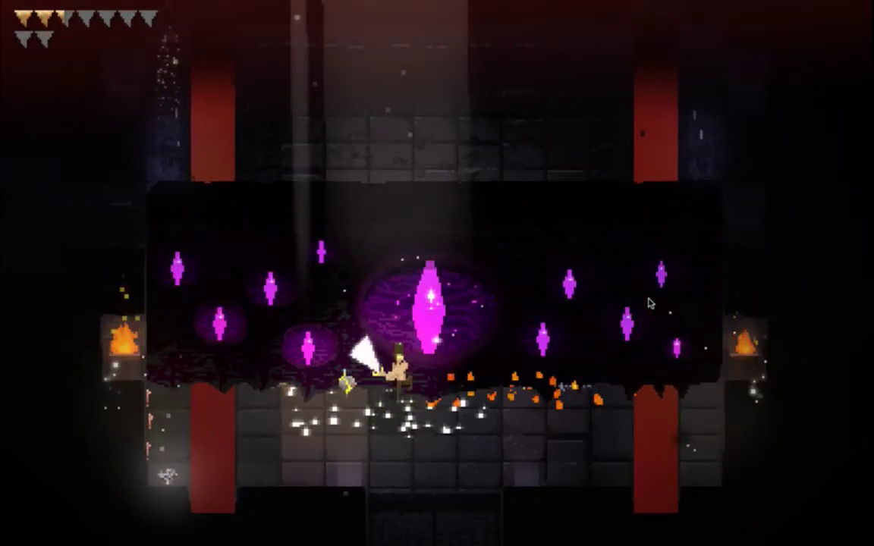
key(x)
key(x)
key(x)
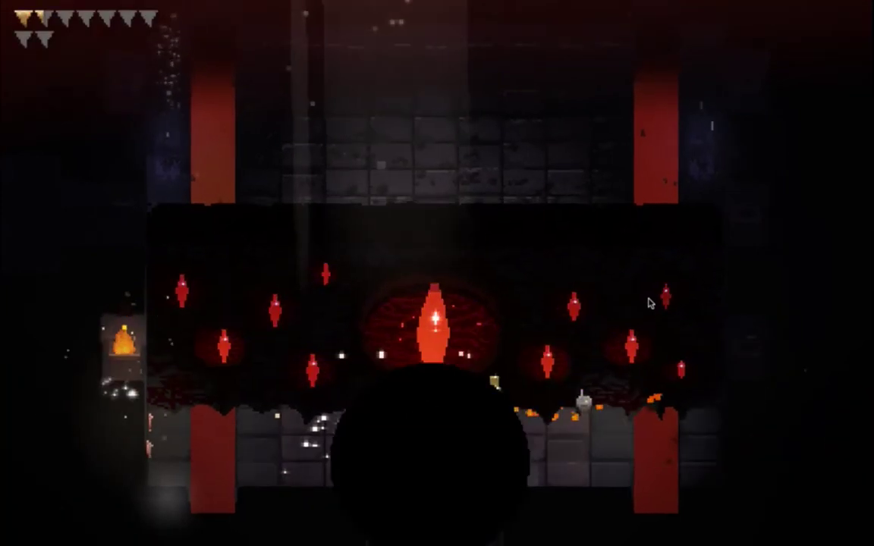
key(Right)
key(x)
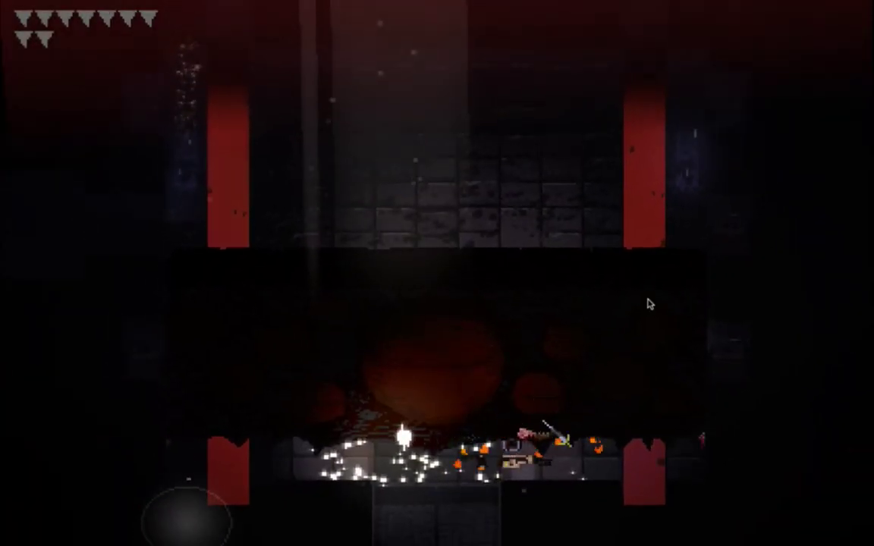
Restart the boss fight and move the character northwest from the entrance toward the western side
key(Return)
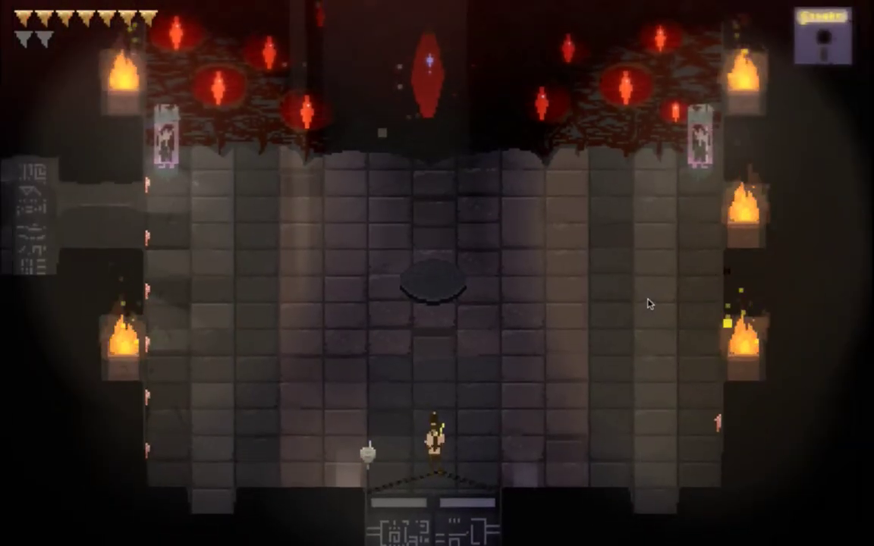
key(Up)
key(Left)
key(Up)
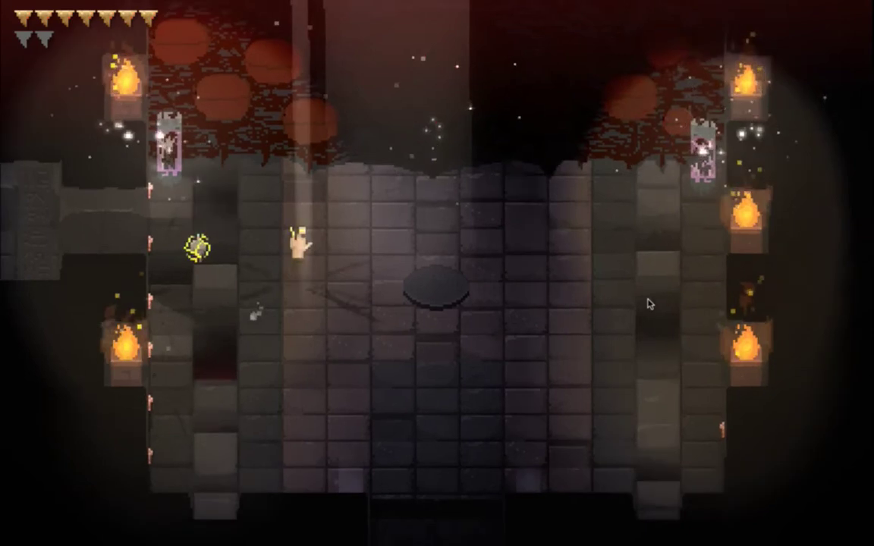
Move the character east to below the central eye and slash while stepping west and east beneath it
key(Right)
key(Right)
key(x)
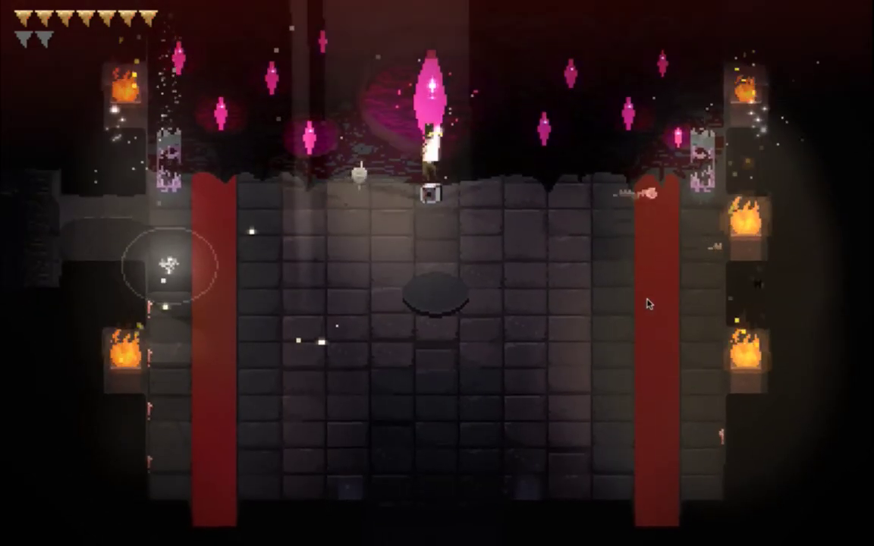
key(Left)
key(x)
key(Left)
key(x)
key(Right)
key(x)
key(Up)
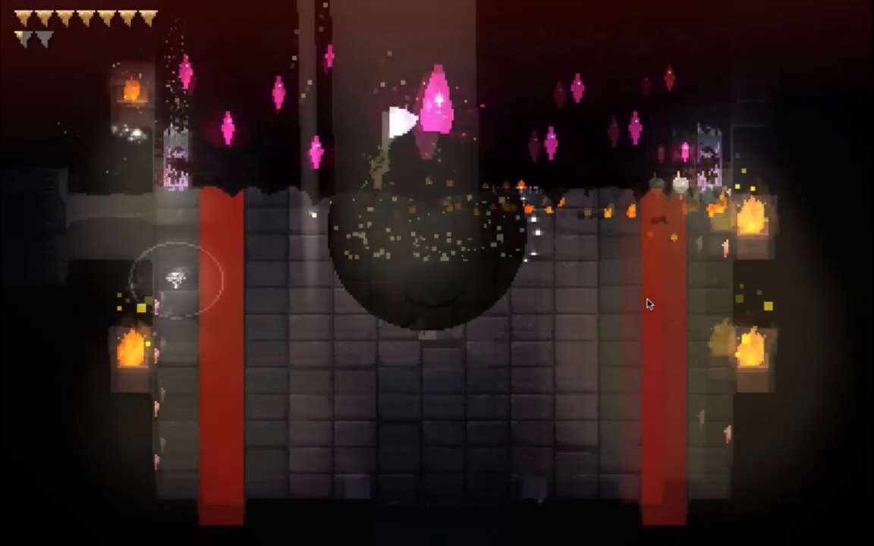
Keep slashing at the boss's central eye with the sword from just below it, moving the character slightly west
key(x)
key(x)
key(x)
key(x)
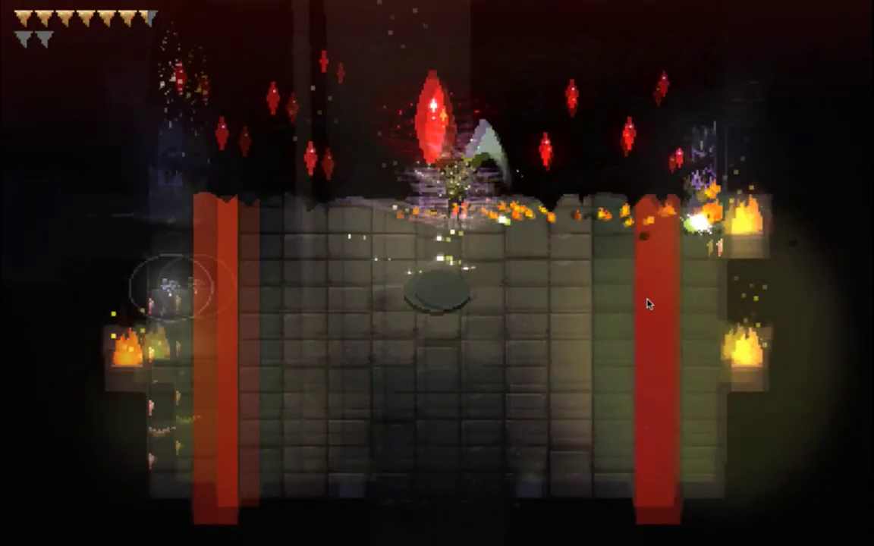
key(Left)
key(x)
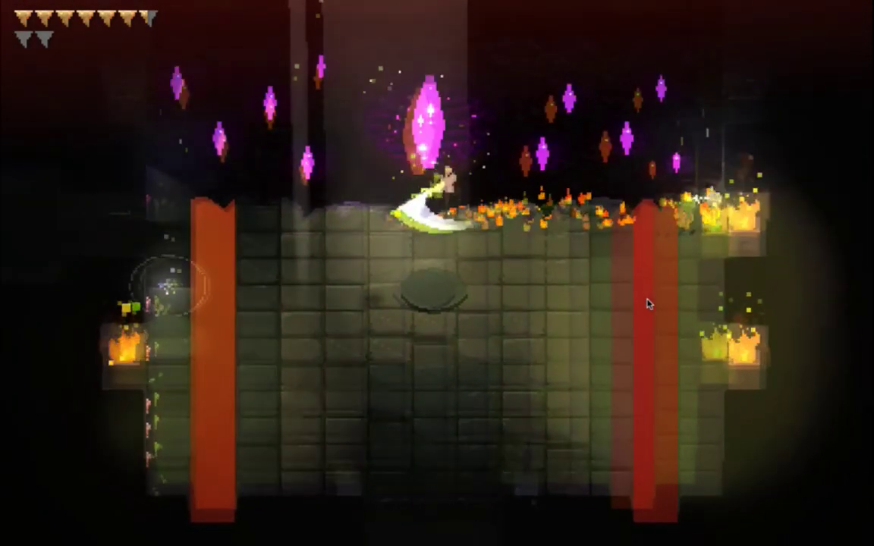
key(x)
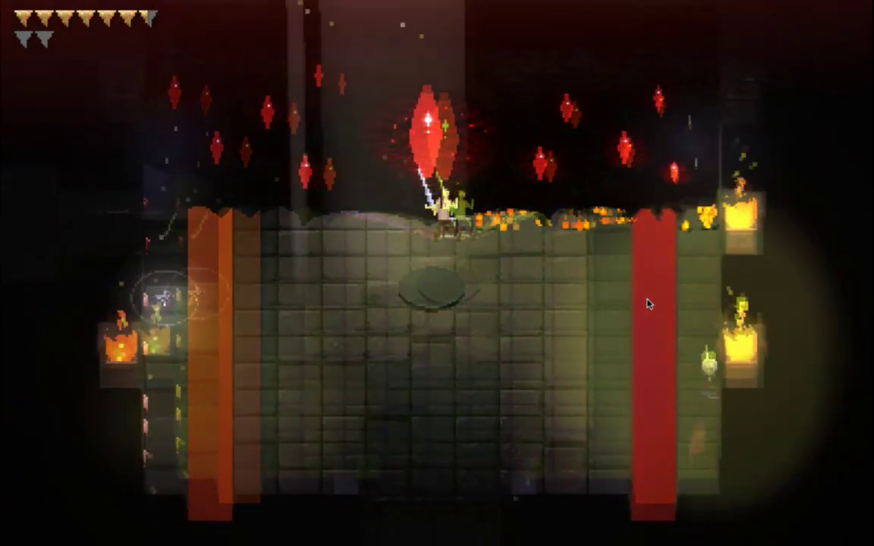
key(x)
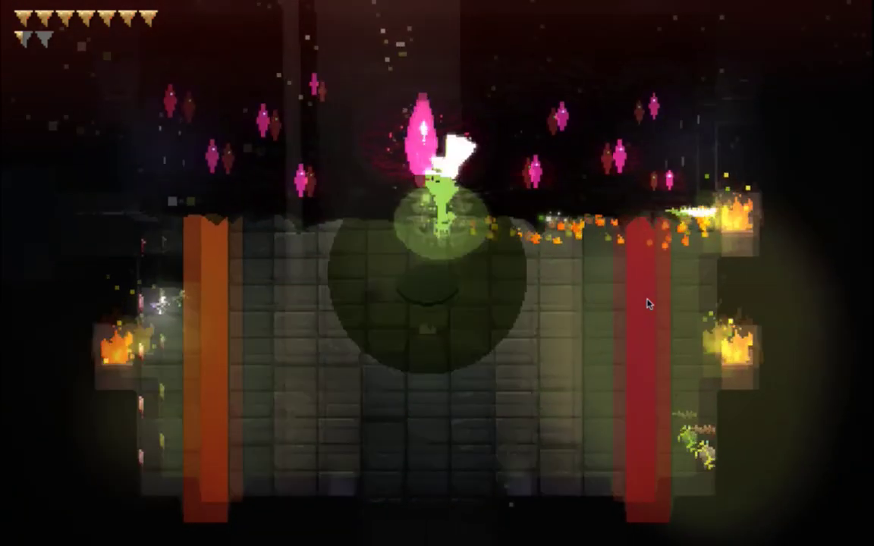
key(x)
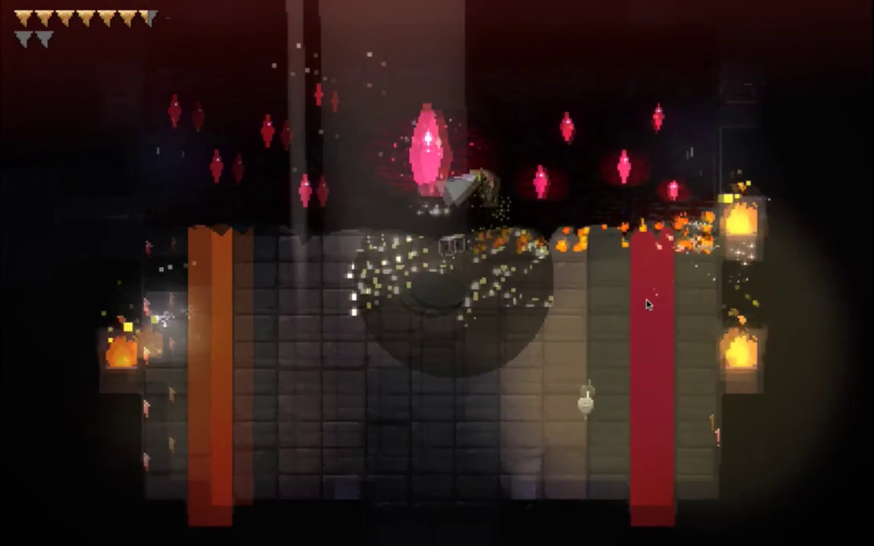
Place a bomb southeast of the central eye and slash while moving the character west beneath the boss and back
key(j)
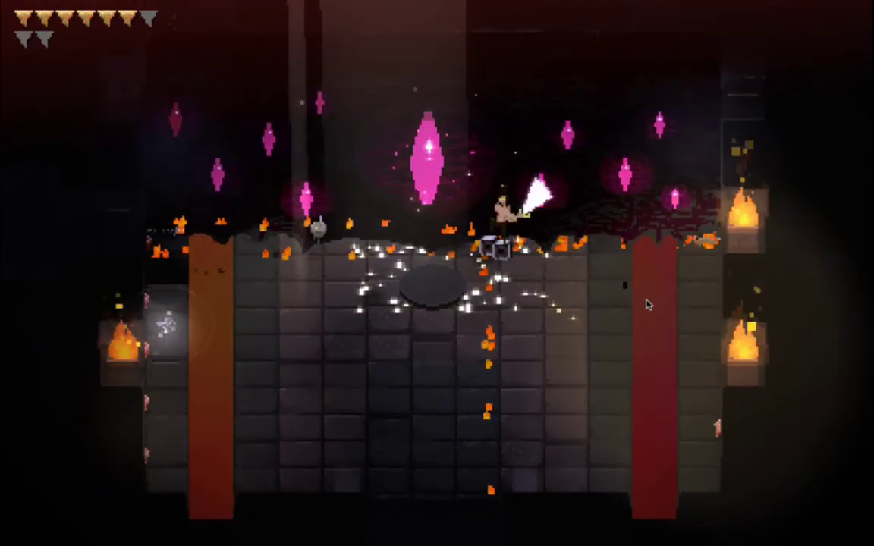
key(x)
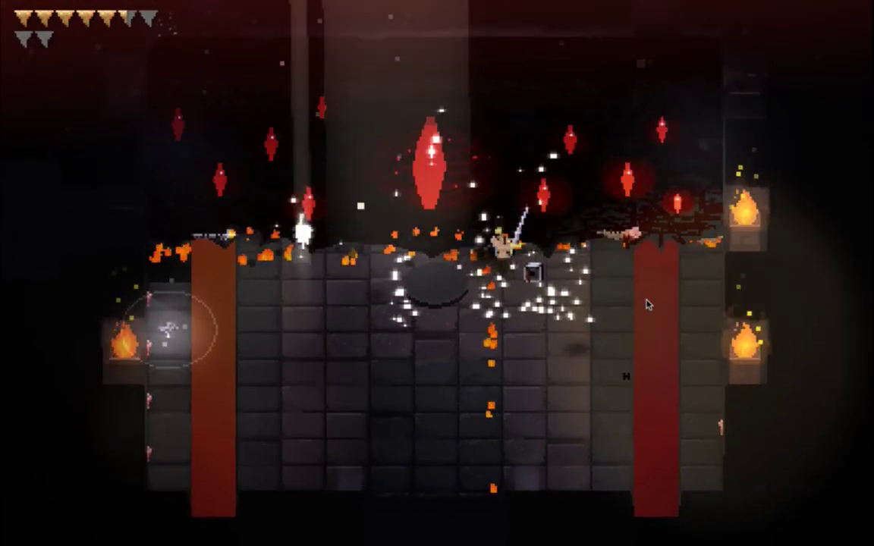
key(x)
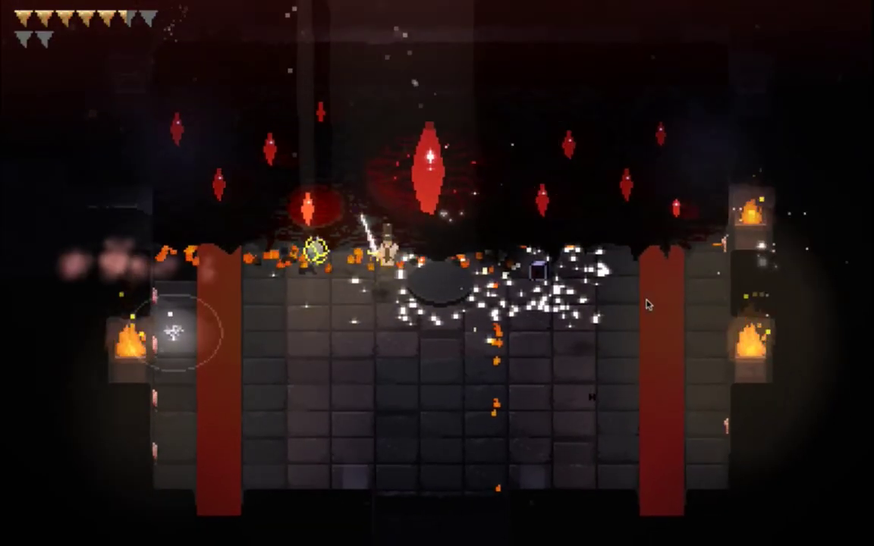
key(Left)
key(x)
key(x)
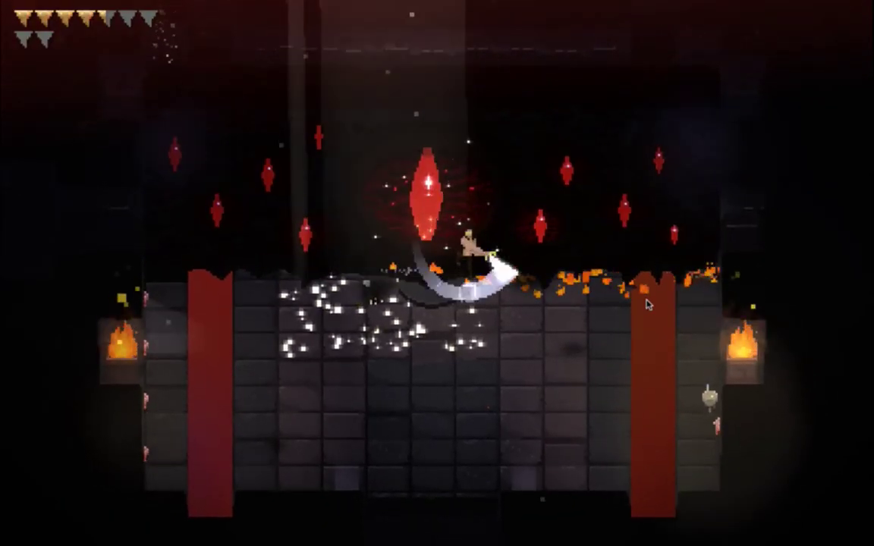
Place another bomb below the central eye and slash at the boss while shifting the character east
key(j)
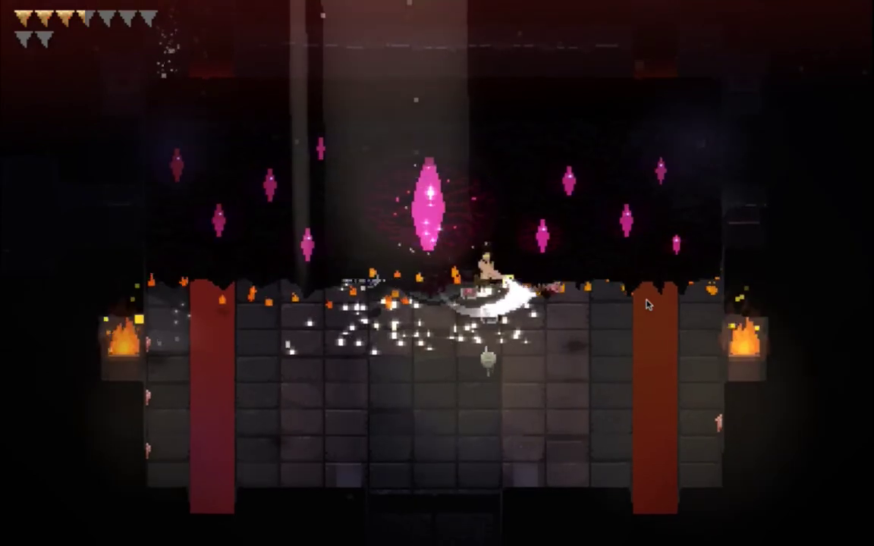
key(x)
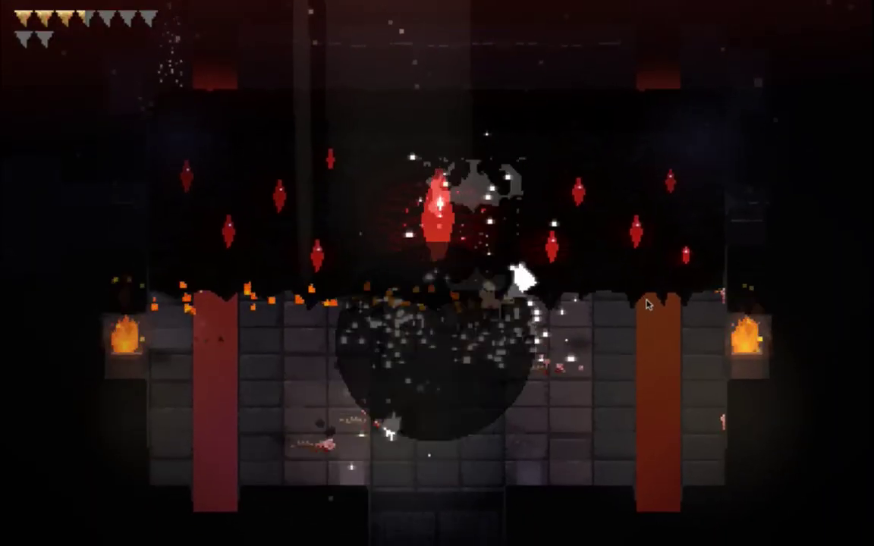
key(x)
key(x)
key(x)
key(x)
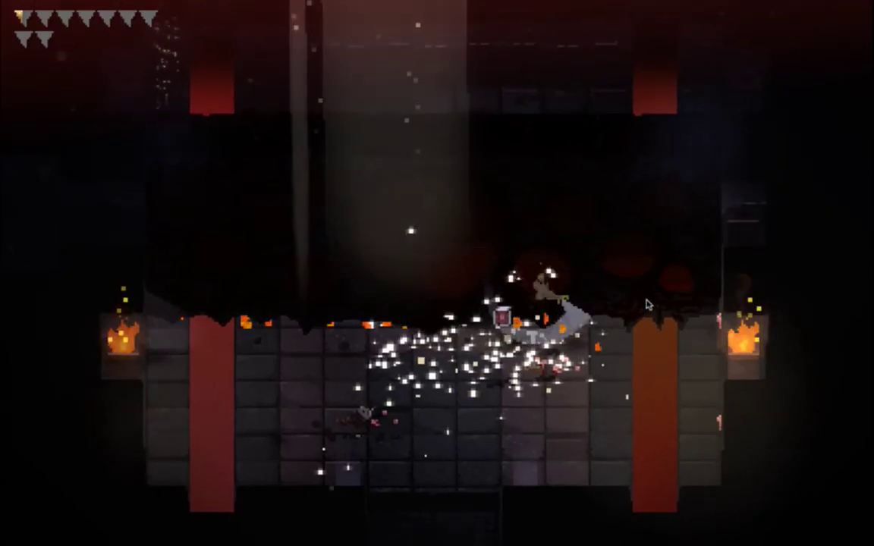
key(x)
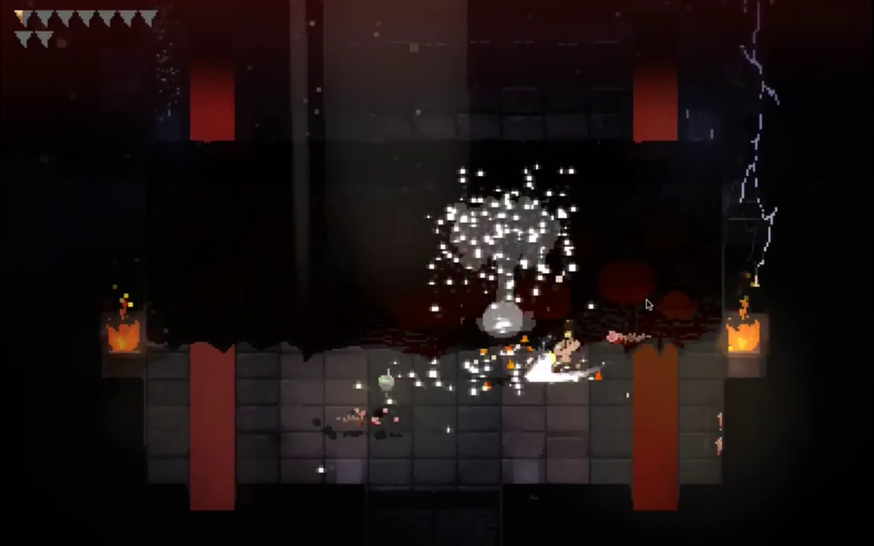
Keep slashing along the boss's lower edge, southeast of the central eye, to finish the playtest
key(x)
key(x)
key(x)
key(x)
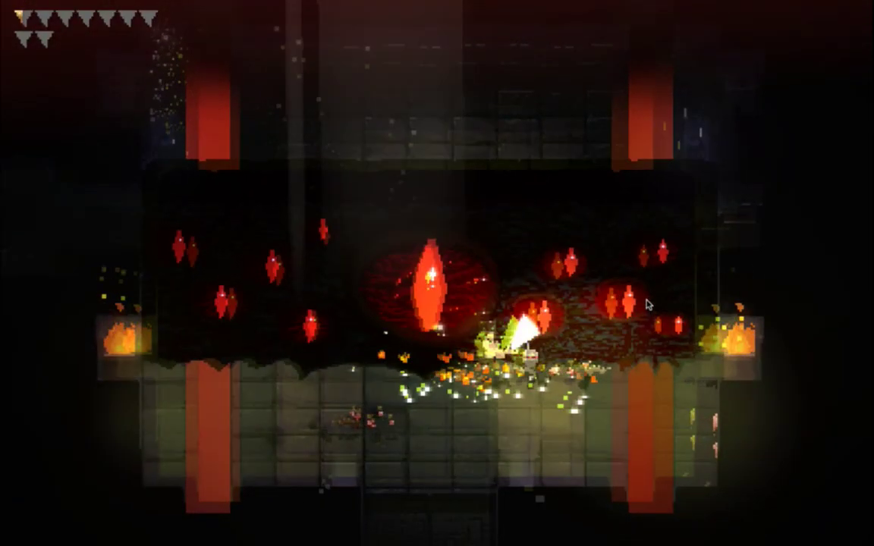
key(x)
key(x)
key(x)
key(x)
key(x)
key(x)
key(x)
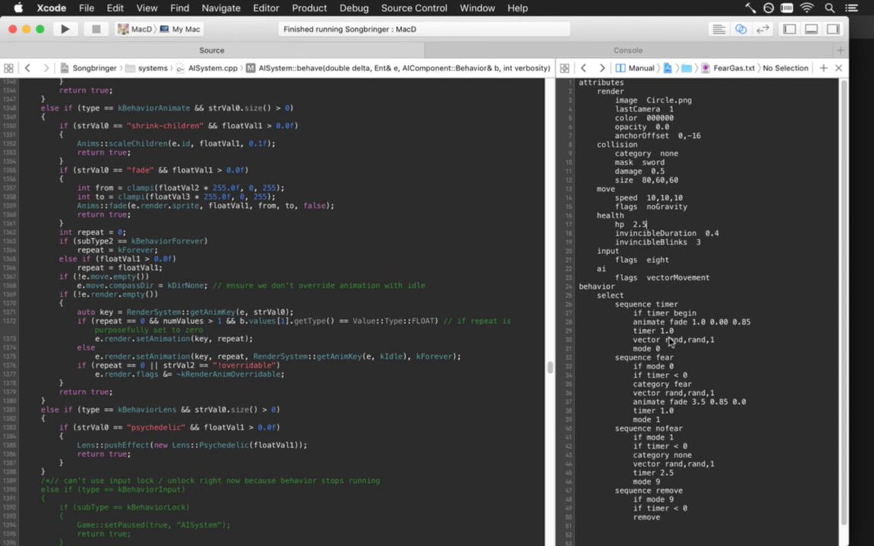
Switch to Terminal and review the Songbringer repository's git status and the diff of FearGas.txt
key(super+Tab)
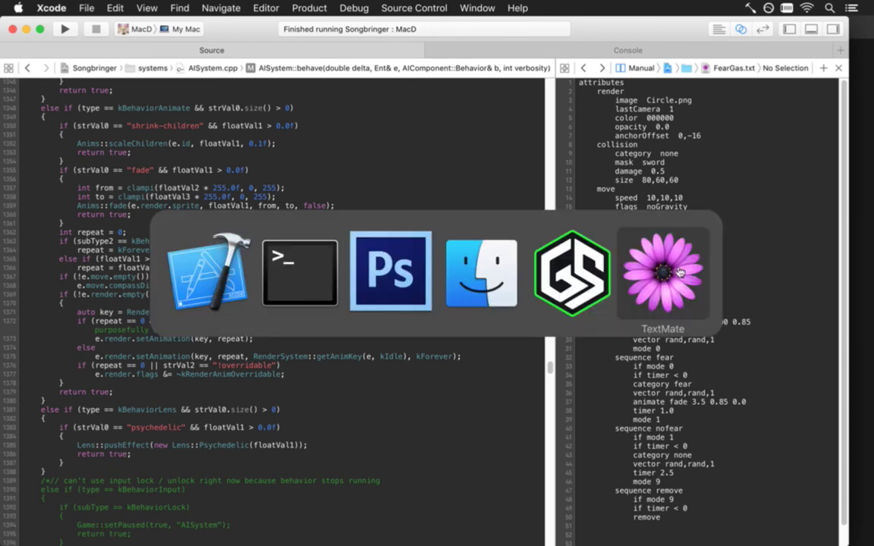
click(410, 282)
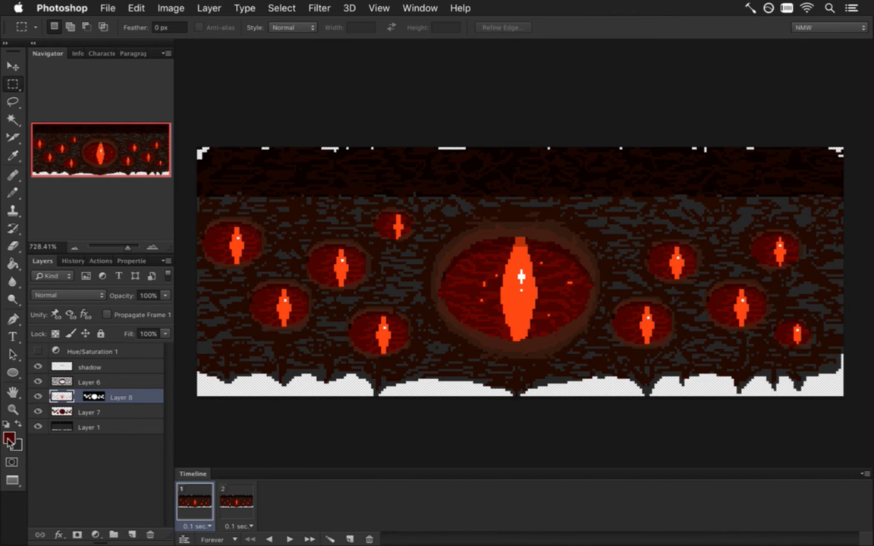
key(super+Tab)
click(389, 304)
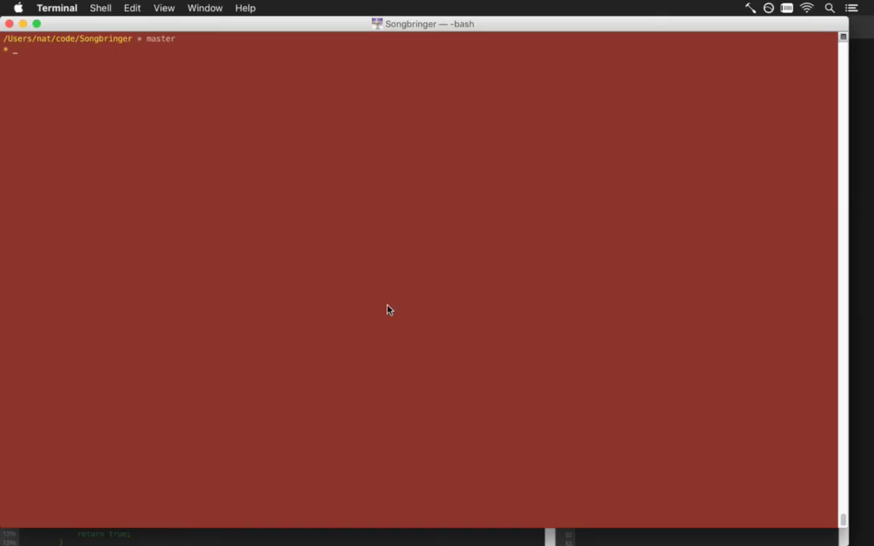
text(git status)
key(Return)
text(d)
key(Return)
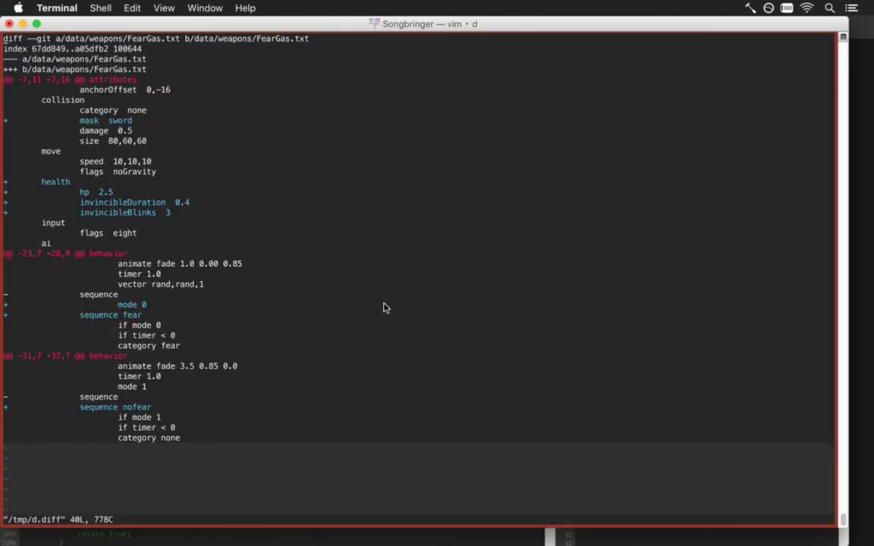
text(:q)
key(Return)
Commit all modified files with git commit -a and the message "Can kill the fear gas."
text(git commit )
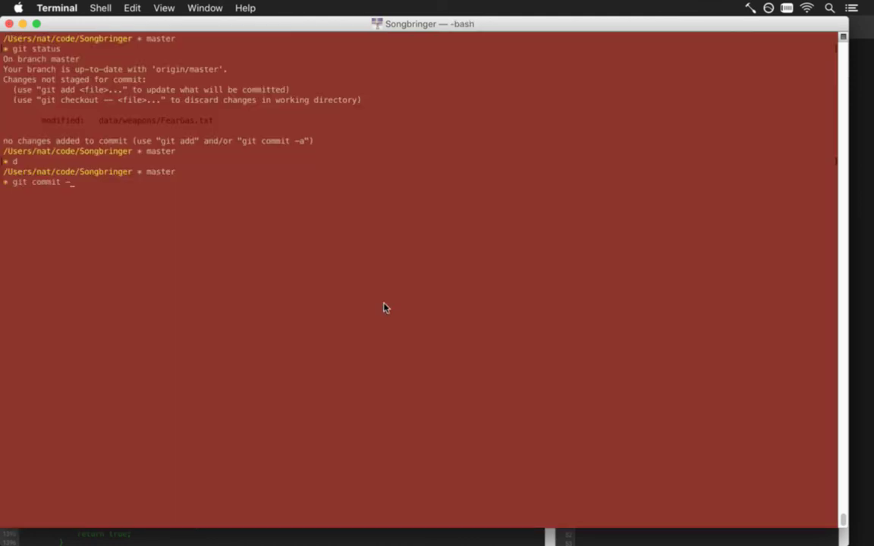
text(-a)
key(Return)
text(Can n)
text(the fear gas)
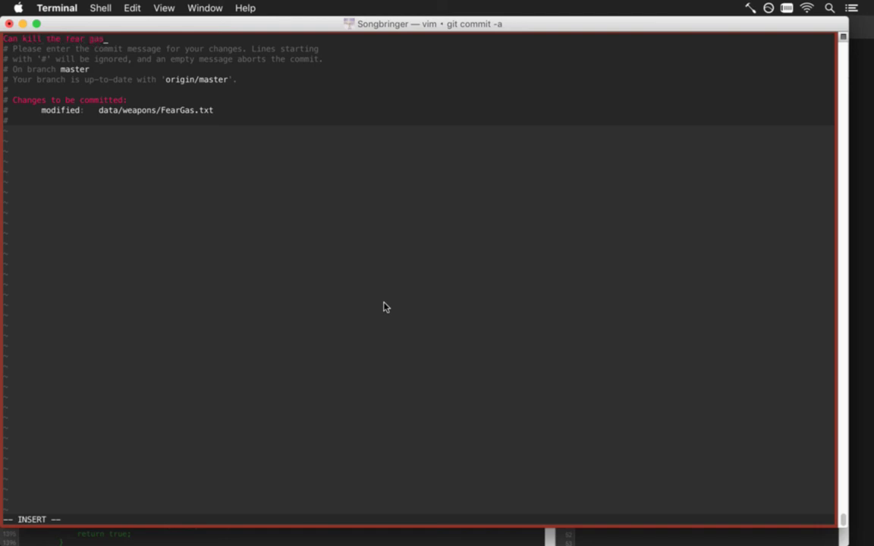
key(BackSpace)
key(Escape)
text(:wq)
key(Return)
Push the commit to the remote repository with git push
text(git)
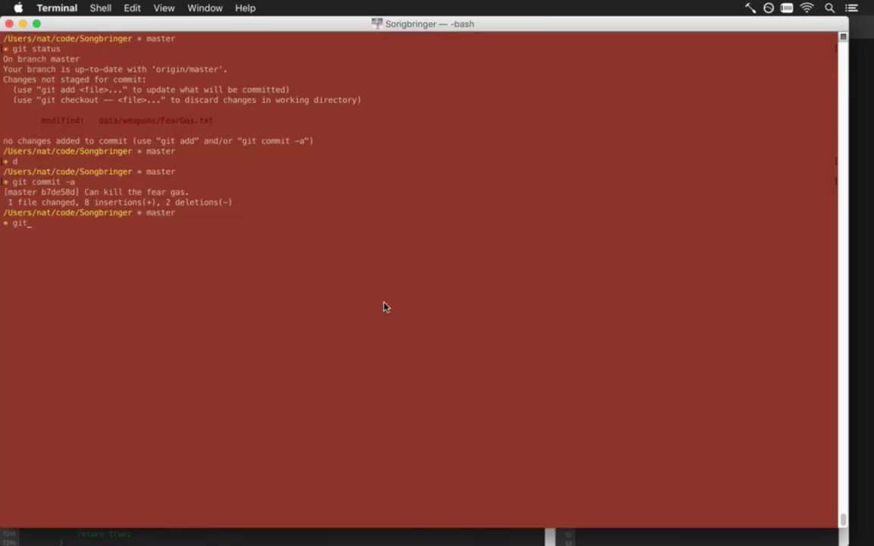
text( push)
key(Return)
Switch to Photoshop and set the foreground colour to magenta f600ff
key(super+Tab)
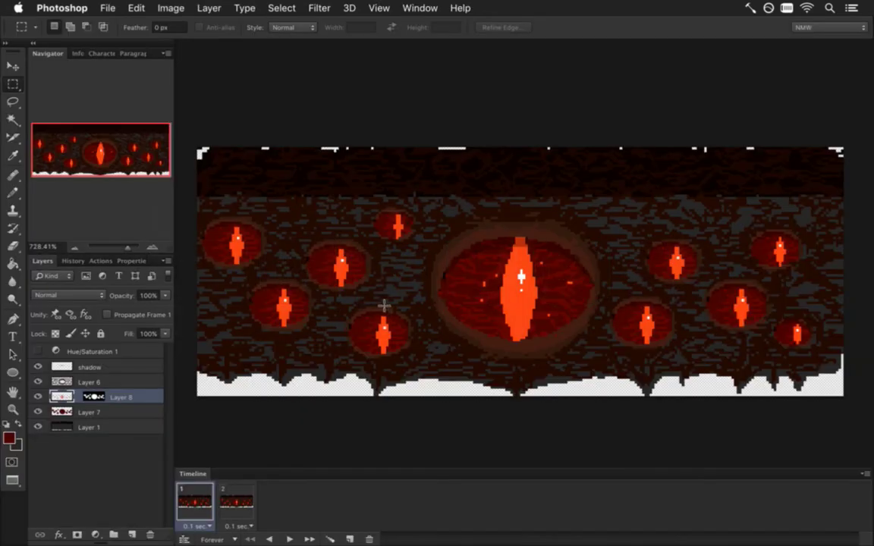
click(9, 438)
drag(596, 206, 644, 177)
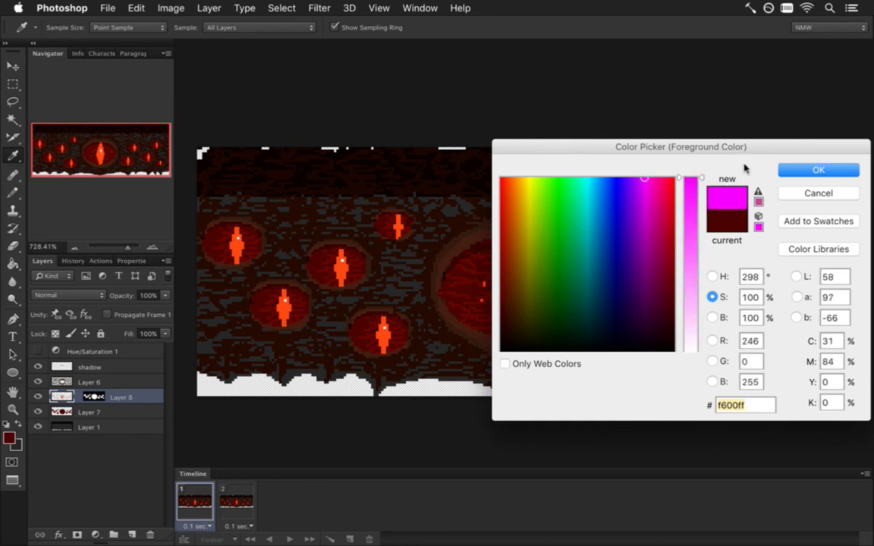
click(817, 169)
Reduce the Pencil tool's brush size to 1 pixel
key(bracketleft)
key(bracketleft)
key(bracketleft)
key(bracketleft)
key(bracketleft)
key(bracketleft)
key(bracketleft)
key(bracketleft)
key(bracketleft)
key(bracketleft)
key(bracketleft)
key(bracketleft)
key(bracketleft)
key(bracketleft)
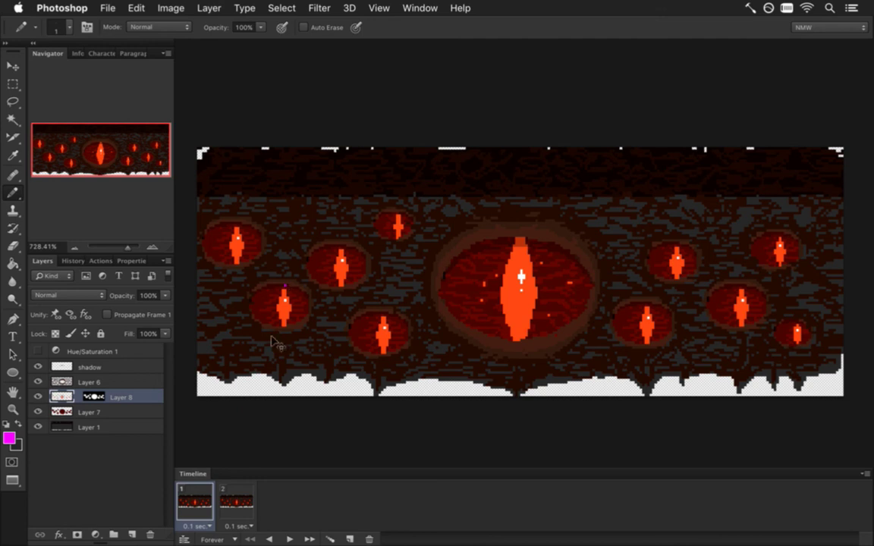
Add a new layer above the shadow layer and handwrite NEED in magenta across the western half of the boss sprite
click(76, 368)
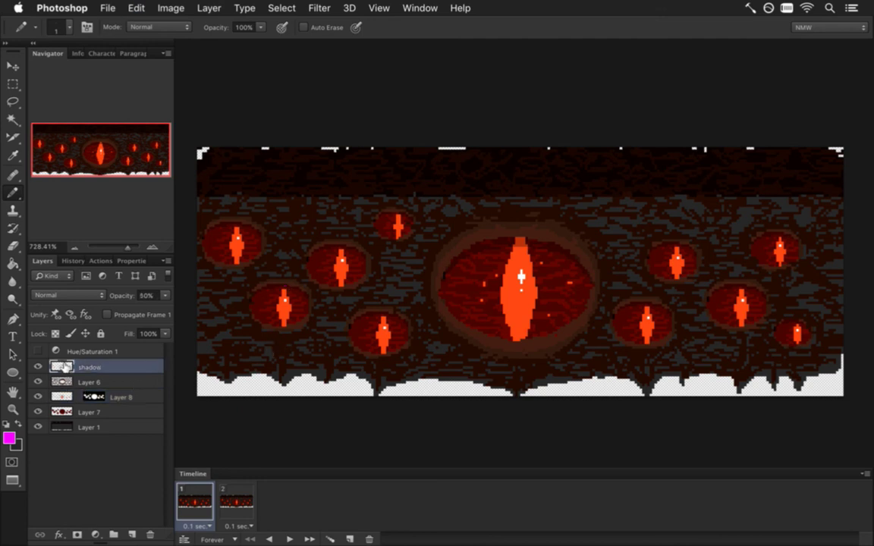
click(132, 534)
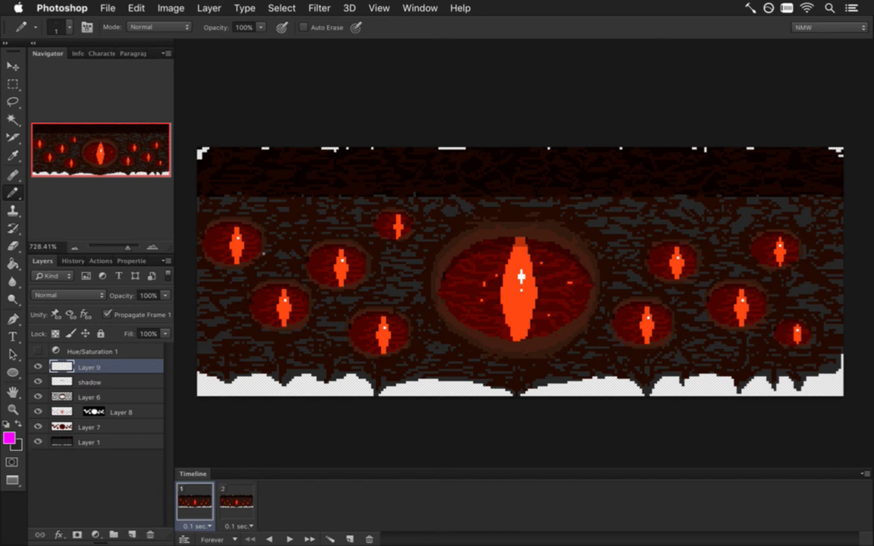
mouse_move(245, 193)
mouse_down()
mouse_move(273, 343)
mouse_move(259, 210)
mouse_move(337, 176)
mouse_move(358, 271)
mouse_move(421, 266)
mouse_up()
drag(364, 204, 423, 205)
mouse_move(362, 233)
mouse_down()
mouse_move(475, 215)
mouse_move(459, 201)
mouse_move(465, 190)
mouse_move(492, 211)
mouse_up()
mouse_move(489, 199)
mouse_down()
mouse_move(504, 197)
mouse_move(493, 208)
mouse_up()
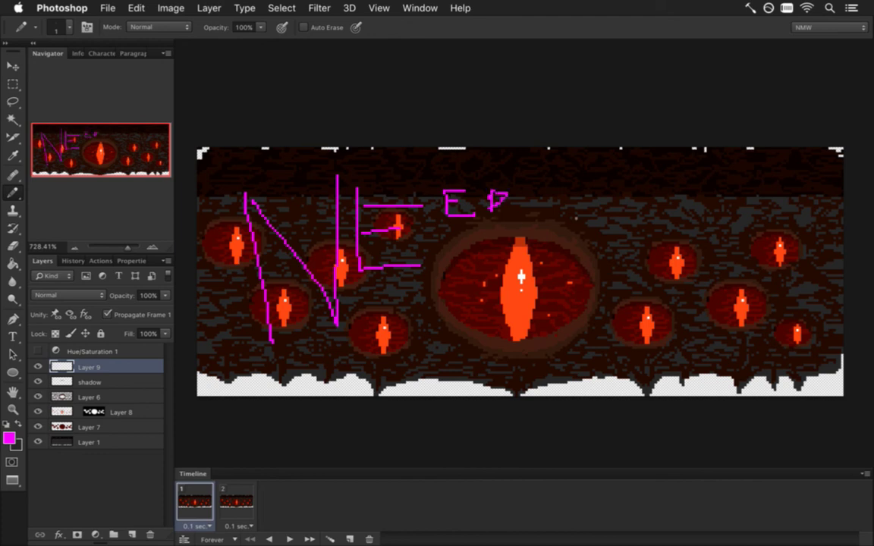
Handwrite FLASKS in magenta across the eastern half of the boss sprite on the new layer
drag(587, 200, 595, 246)
mouse_move(589, 201)
mouse_down()
mouse_move(627, 205)
mouse_move(635, 276)
mouse_move(695, 295)
mouse_up()
drag(679, 263, 703, 274)
mouse_move(744, 246)
mouse_down()
mouse_move(717, 260)
mouse_move(743, 301)
mouse_move(733, 301)
mouse_move(765, 267)
mouse_move(767, 319)
mouse_up()
mouse_move(774, 271)
mouse_down()
mouse_move(775, 293)
mouse_move(800, 311)
mouse_up()
mouse_move(824, 271)
mouse_down()
mouse_move(829, 302)
mouse_move(804, 349)
mouse_up()
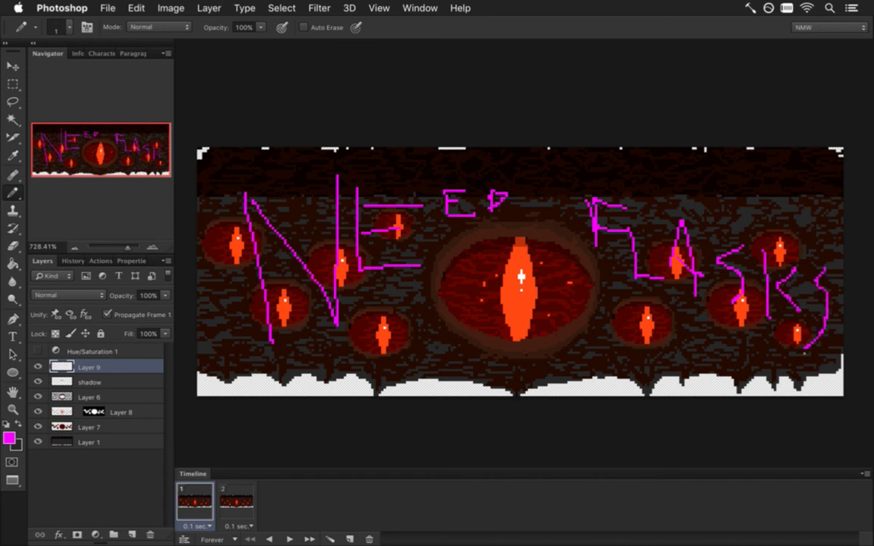